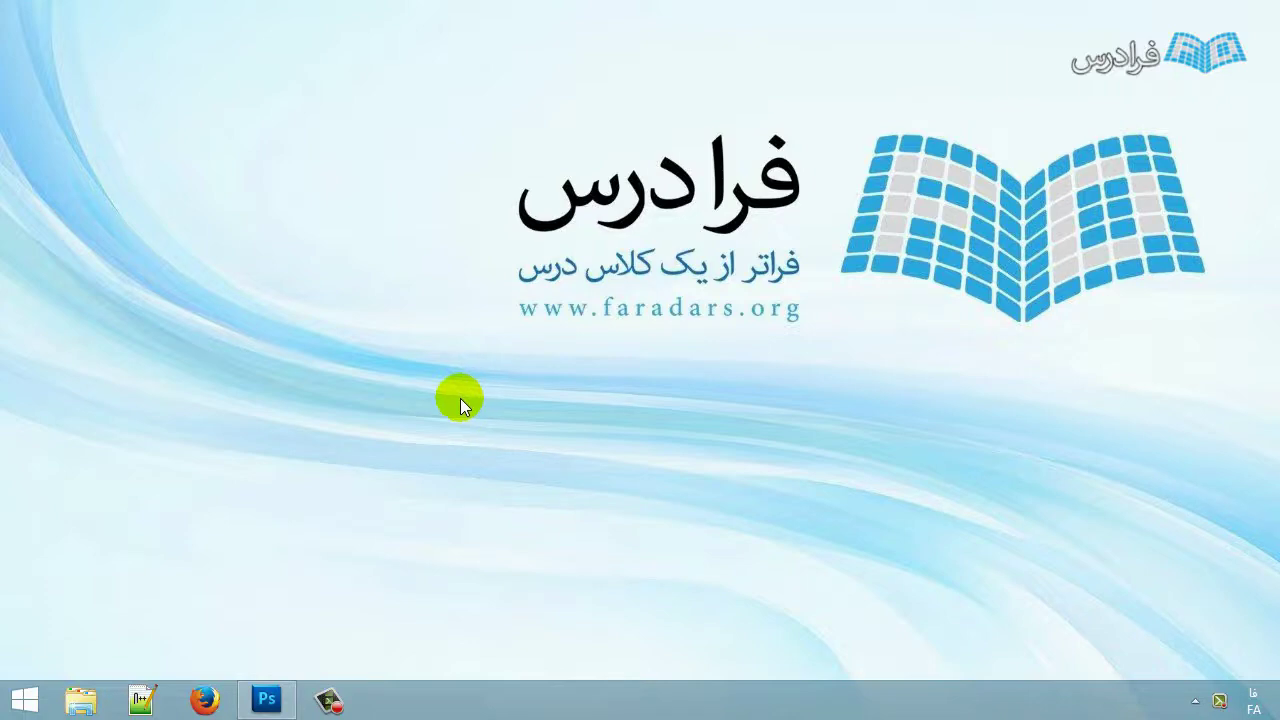
Switch to Photoshop and start a new document named "website".
{"action": "left_click", "coordinate": [264, 698]}
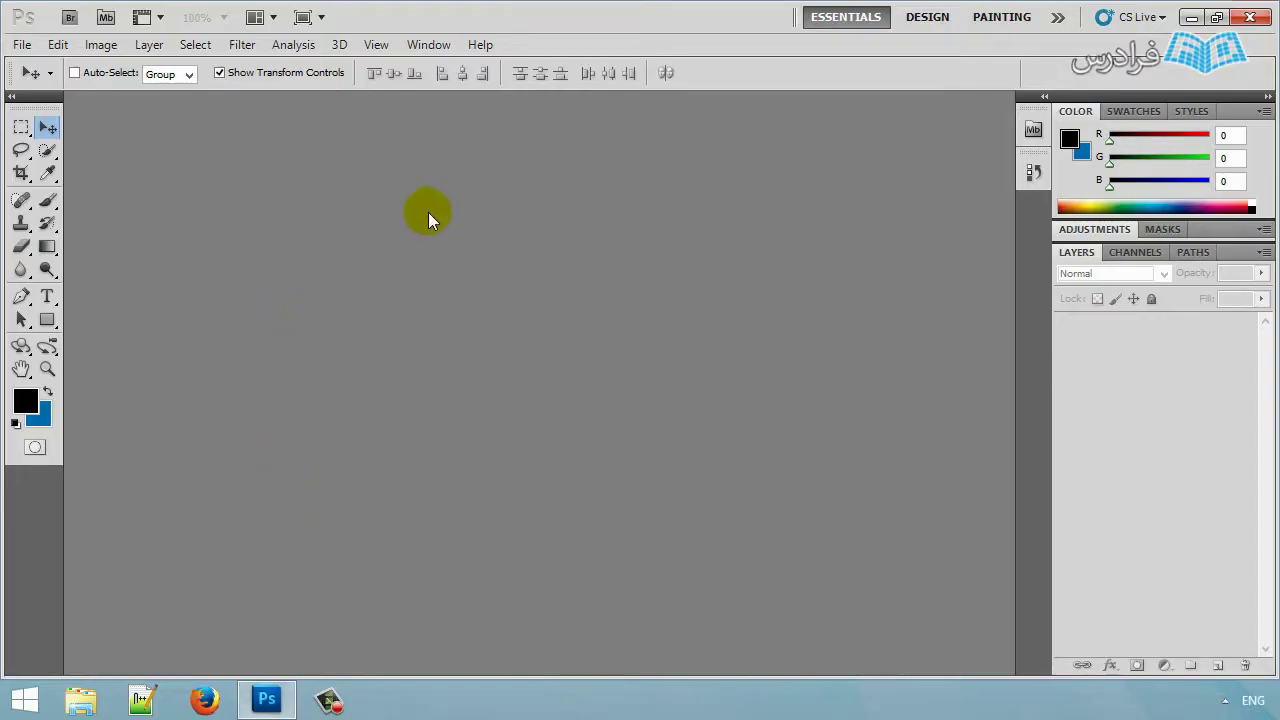
{"action": "left_click", "coordinate": [22, 44]}
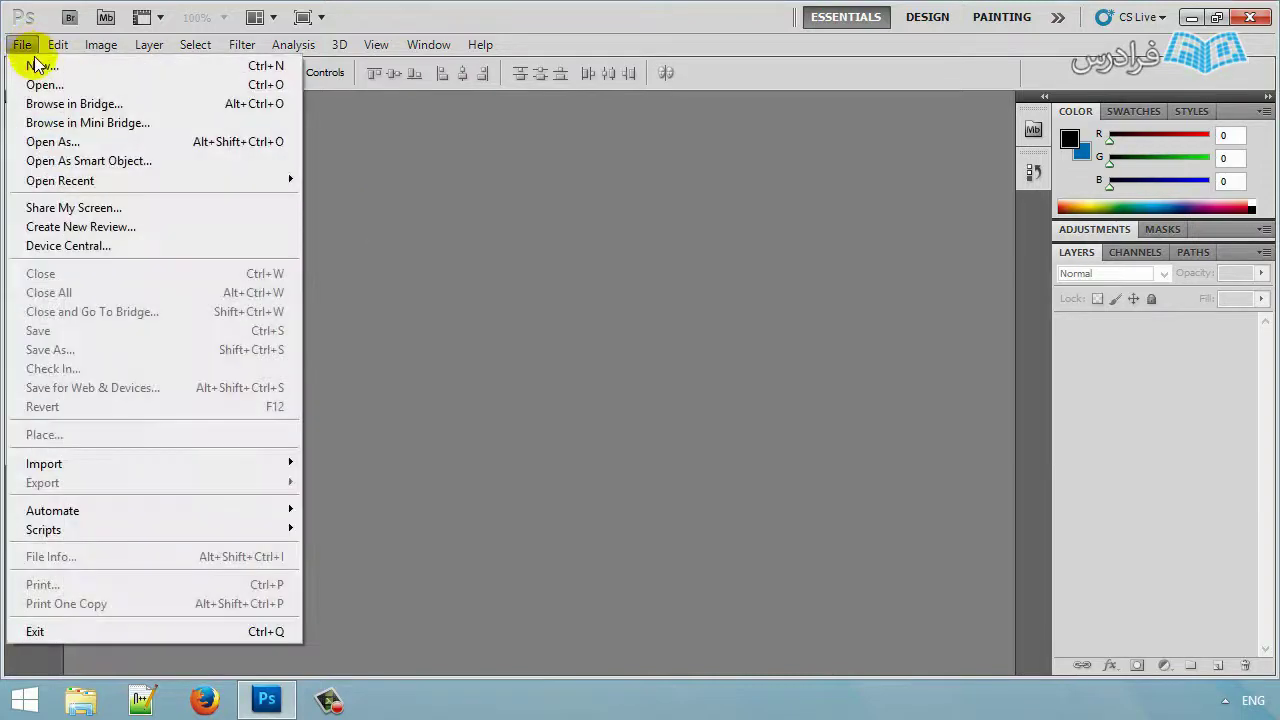
{"action": "left_click", "coordinate": [102, 65]}
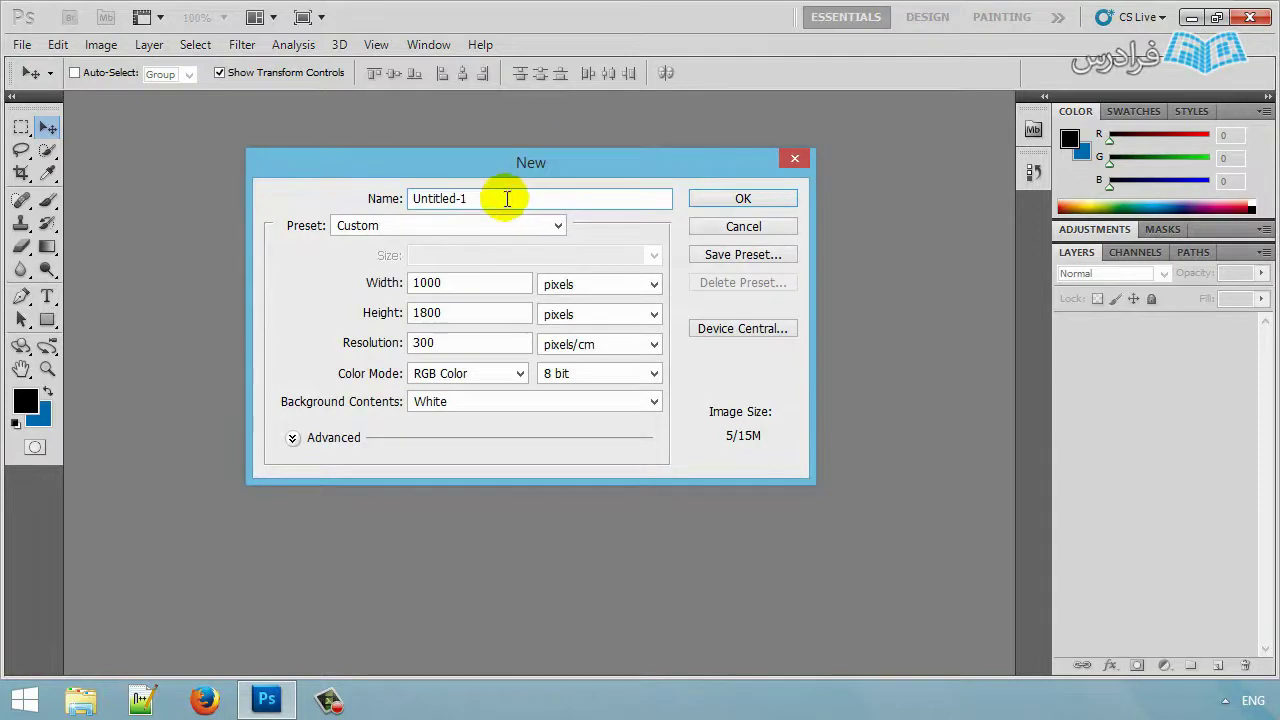
{"action": "left_click_drag", "start_coordinate": [507, 198], "coordinate": [414, 198]}
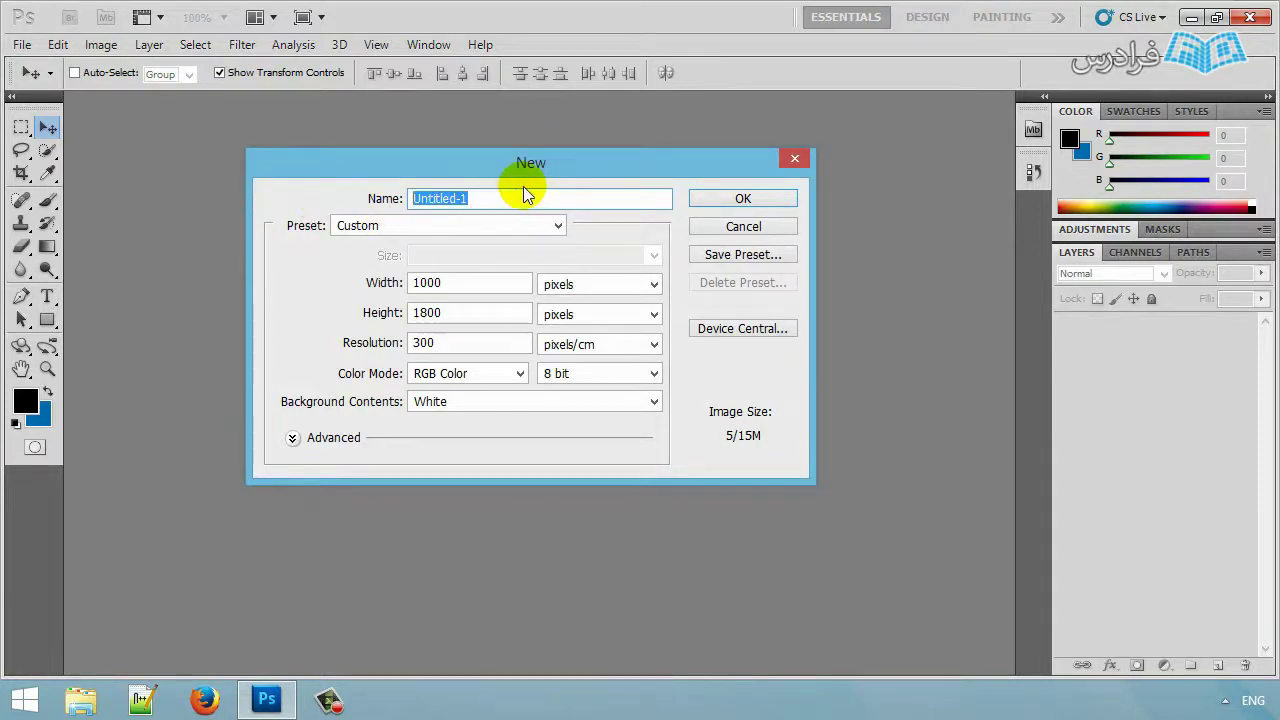
{"action": "type", "text": "webs"}
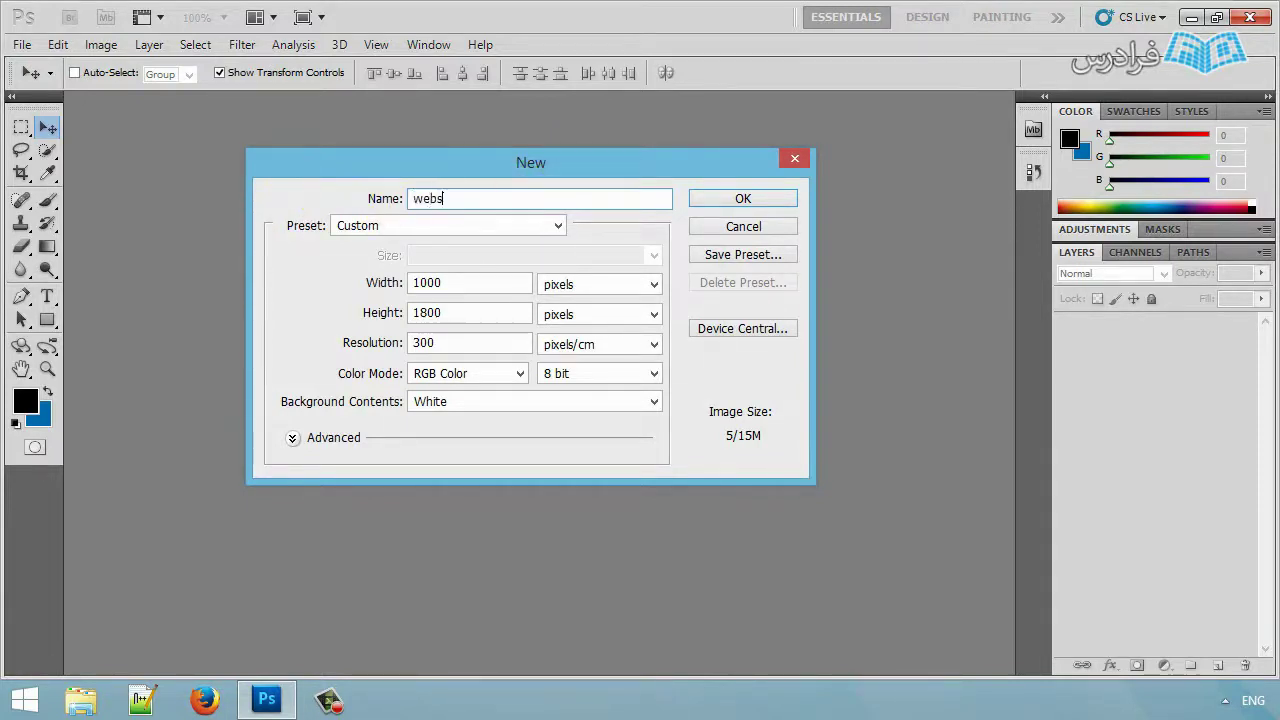
{"action": "type", "text": "ite"}
Create the document with a width of 1000 pixels, a height of 1800 pixels and a resolution of 300 pixels/cm.
{"action": "left_click_drag", "start_coordinate": [480, 280], "coordinate": [363, 283]}
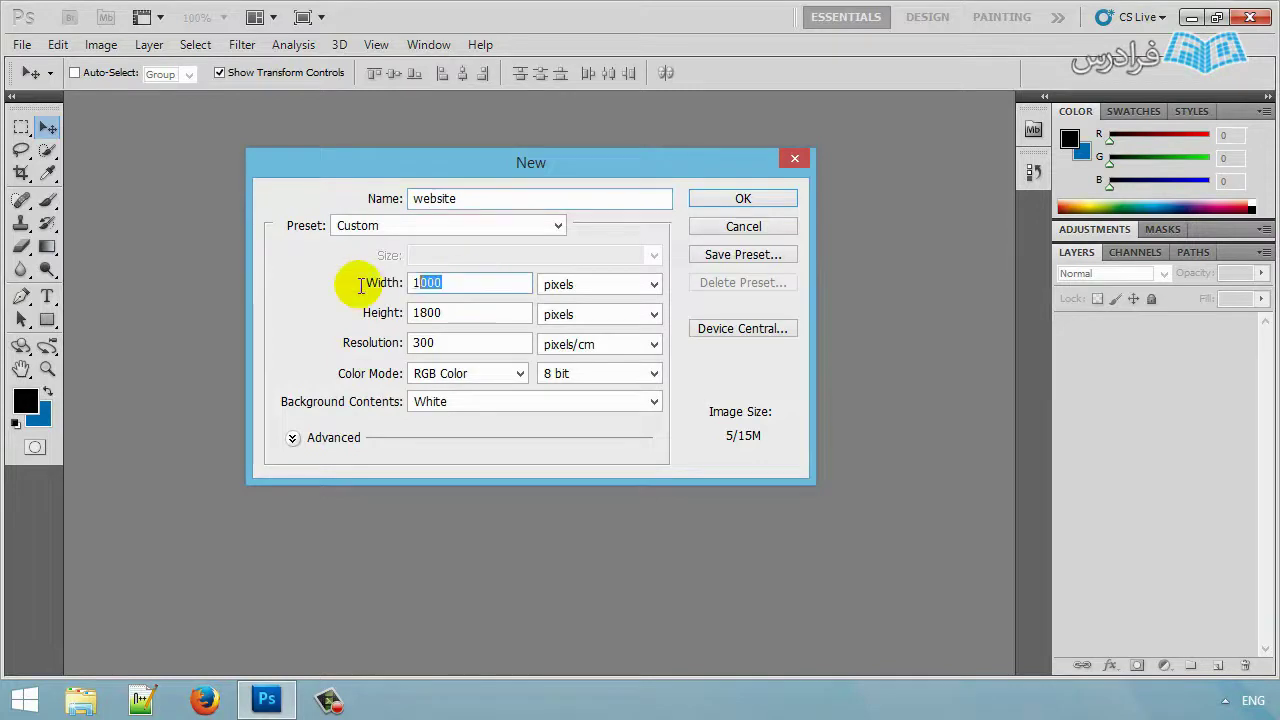
{"action": "left_click_drag", "start_coordinate": [479, 283], "coordinate": [384, 285]}
{"action": "left_click", "coordinate": [457, 283]}
{"action": "key", "text": "BackSpace"}
{"action": "key", "text": "BackSpace"}
{"action": "key", "text": "BackSpace"}
{"action": "key", "text": "BackSpace"}
{"action": "type", "text": "1000"}
{"action": "left_click", "coordinate": [566, 286]}
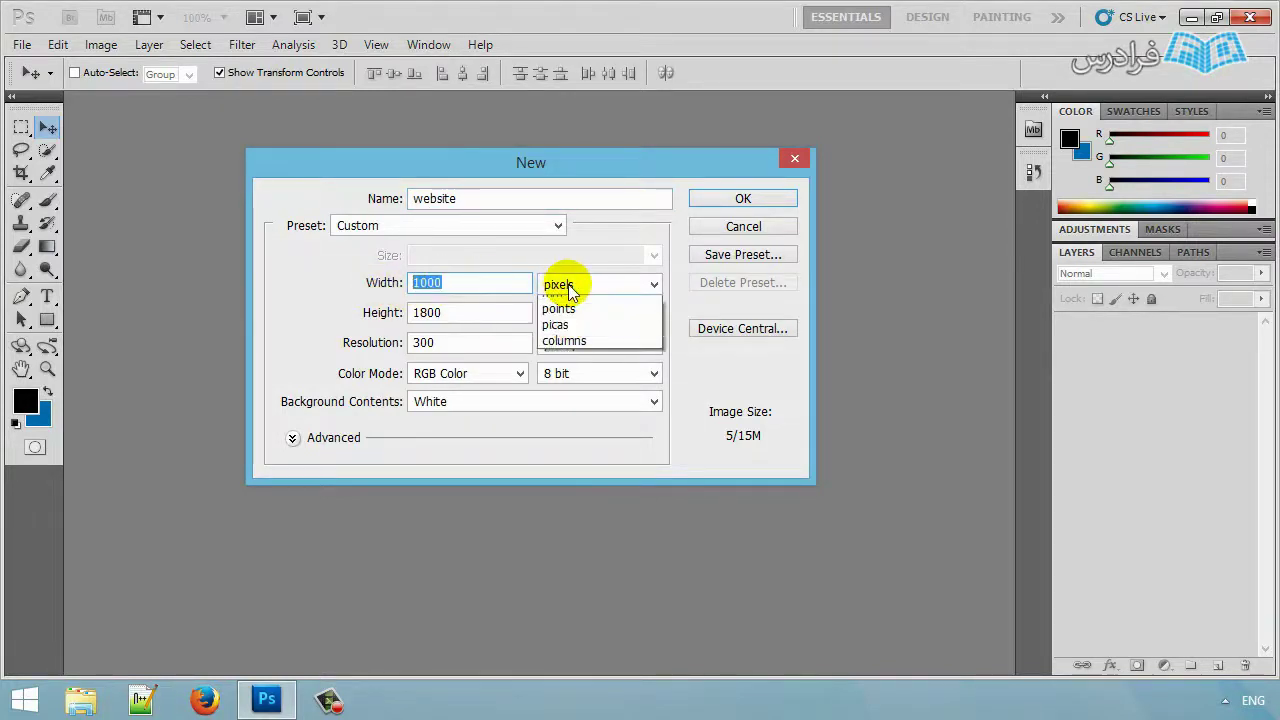
{"action": "left_click", "coordinate": [566, 306]}
{"action": "left_click_drag", "start_coordinate": [486, 314], "coordinate": [337, 318]}
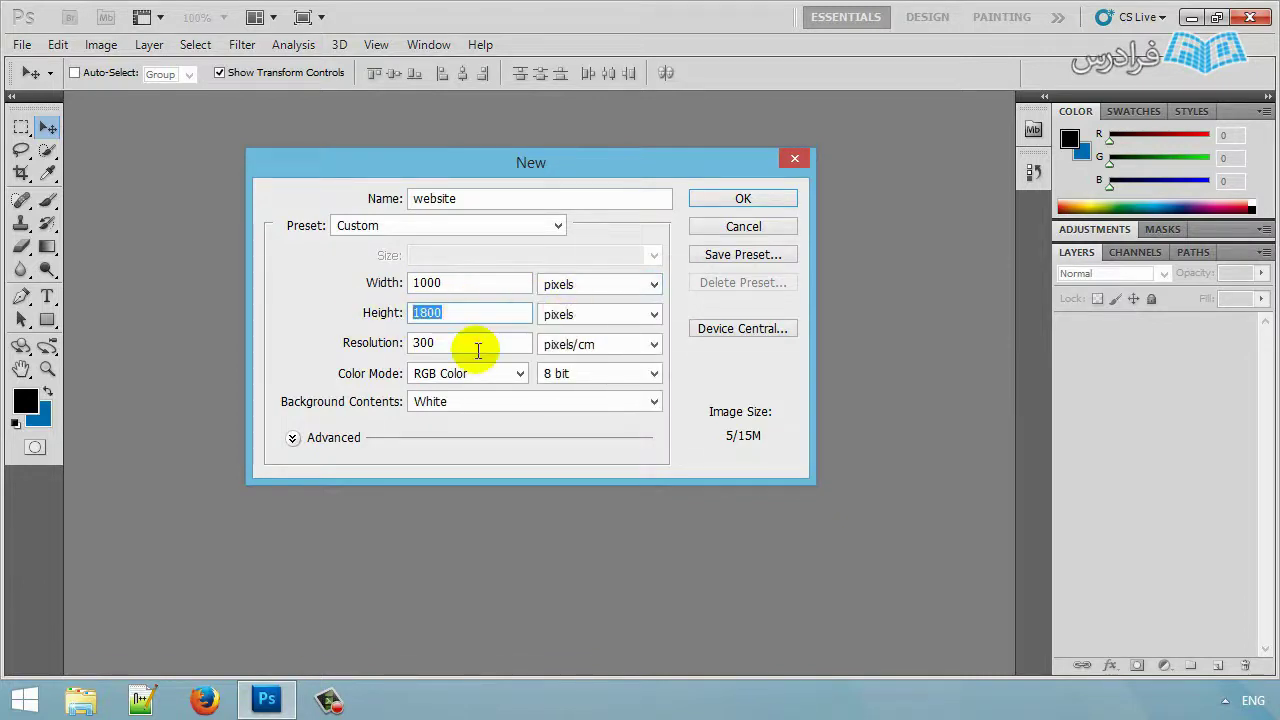
{"action": "left_click_drag", "start_coordinate": [471, 343], "coordinate": [323, 371]}
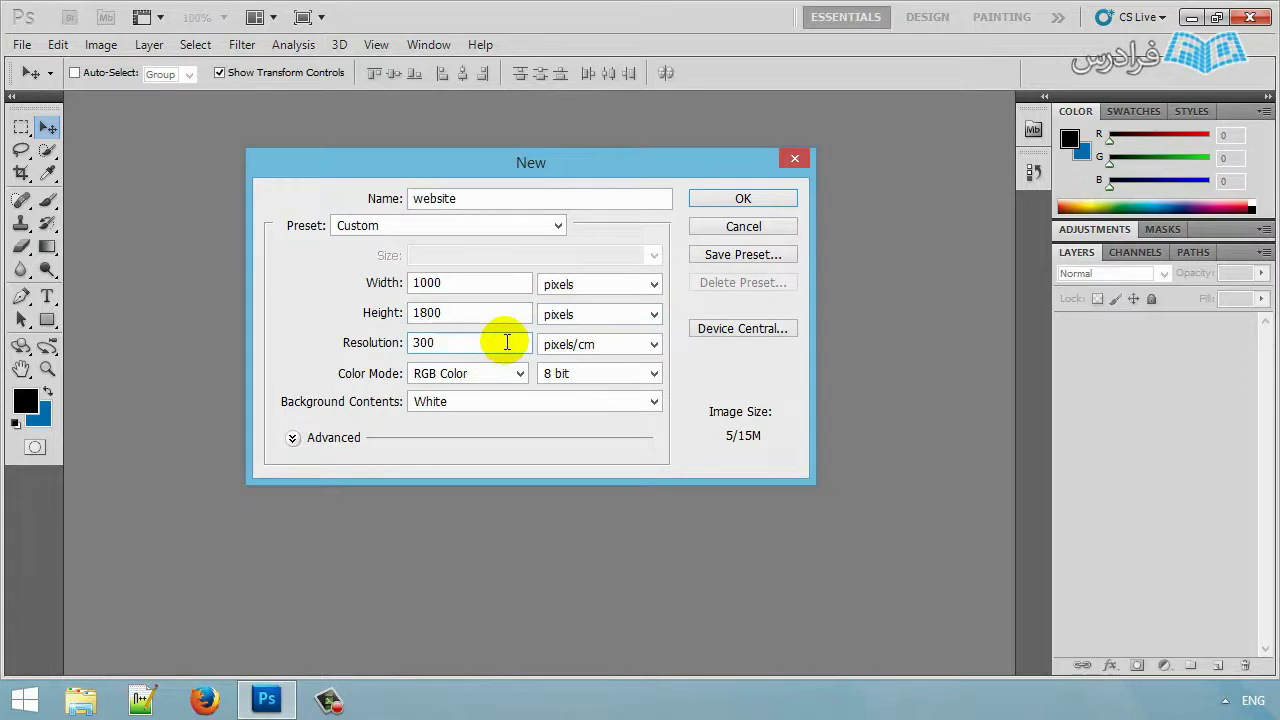
{"action": "left_click", "coordinate": [756, 198]}
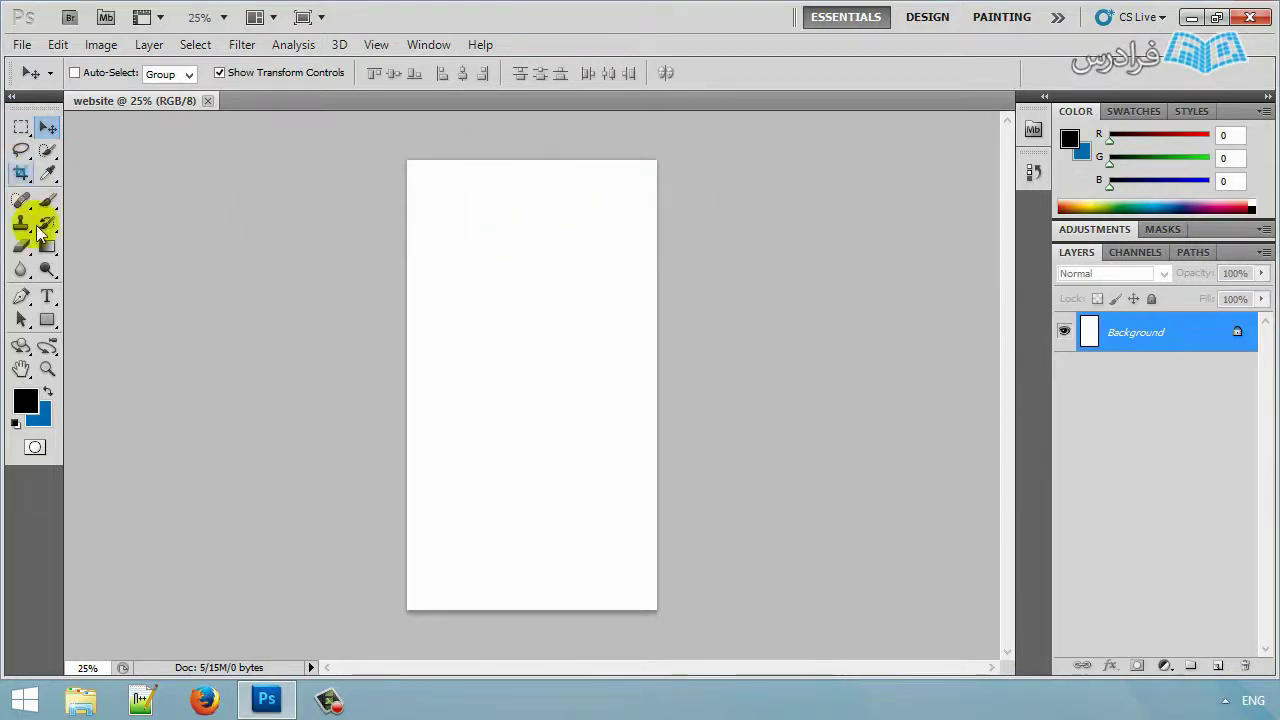
Open logo.png from the Files and Codes folder and copy its light-bulb image into the upper-right corner of the website page.
{"action": "left_click", "coordinate": [47, 370]}
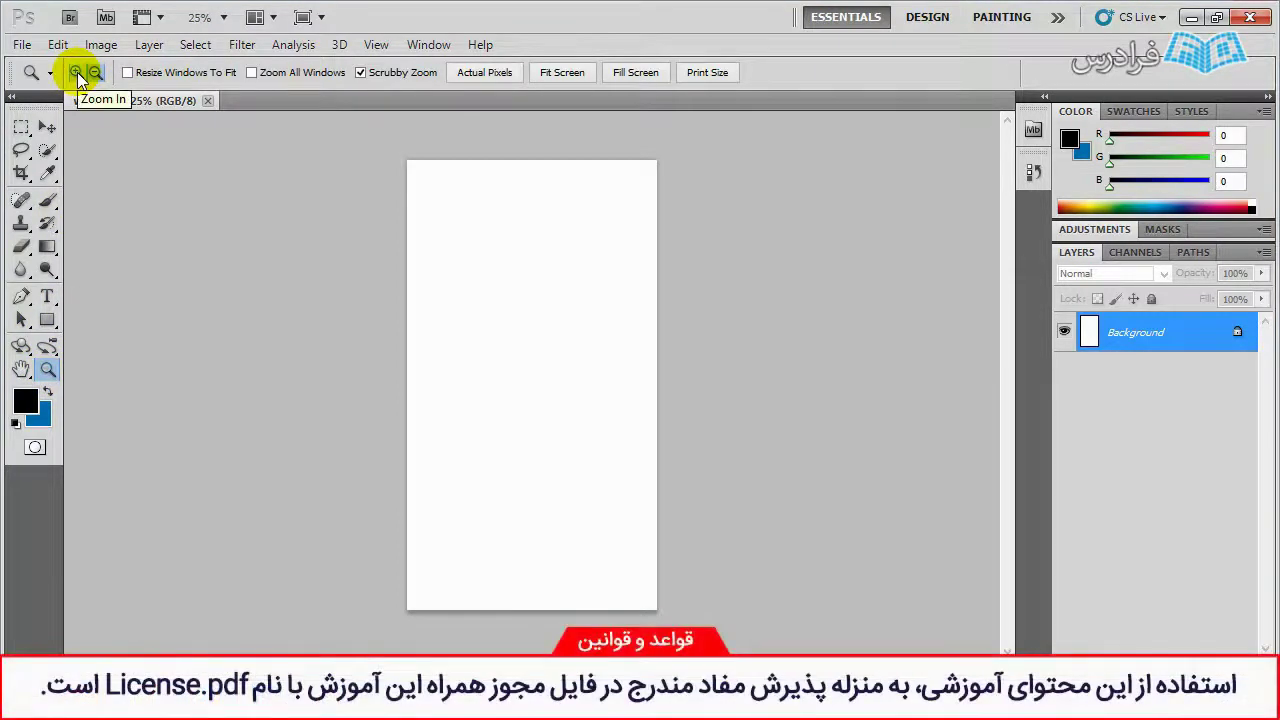
{"action": "left_click", "coordinate": [544, 189]}
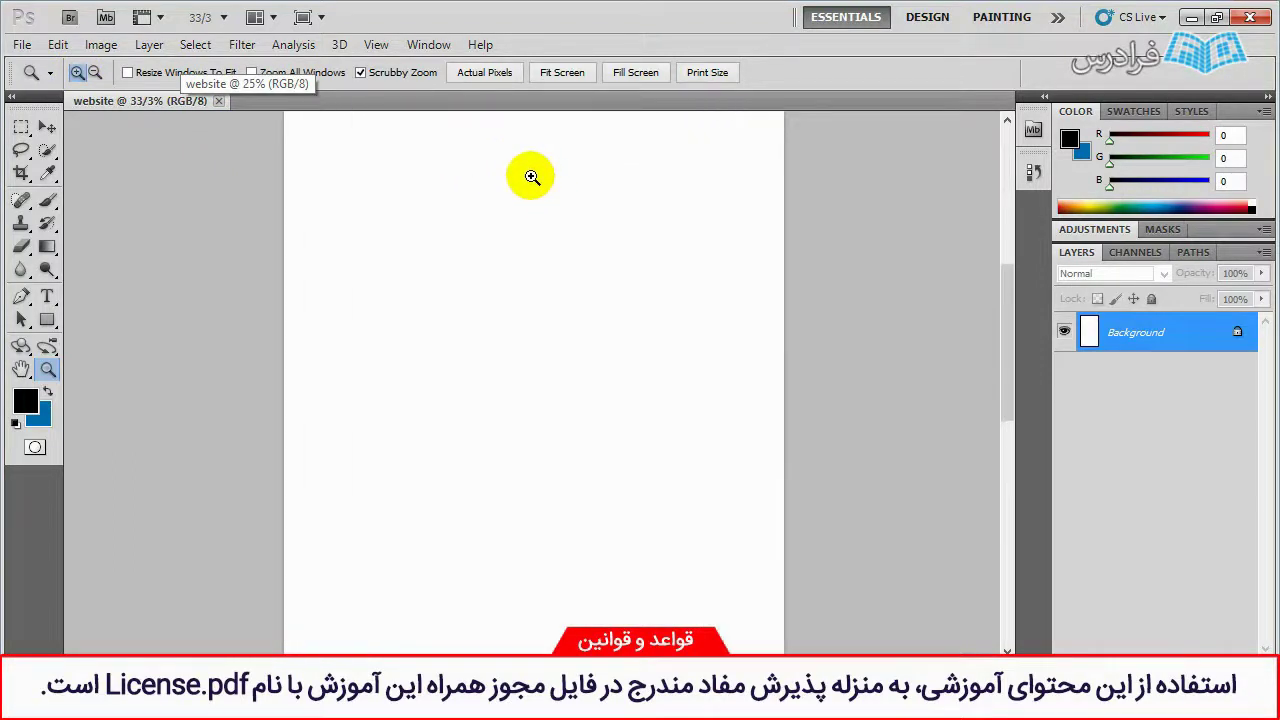
{"action": "left_click", "coordinate": [651, 205]}
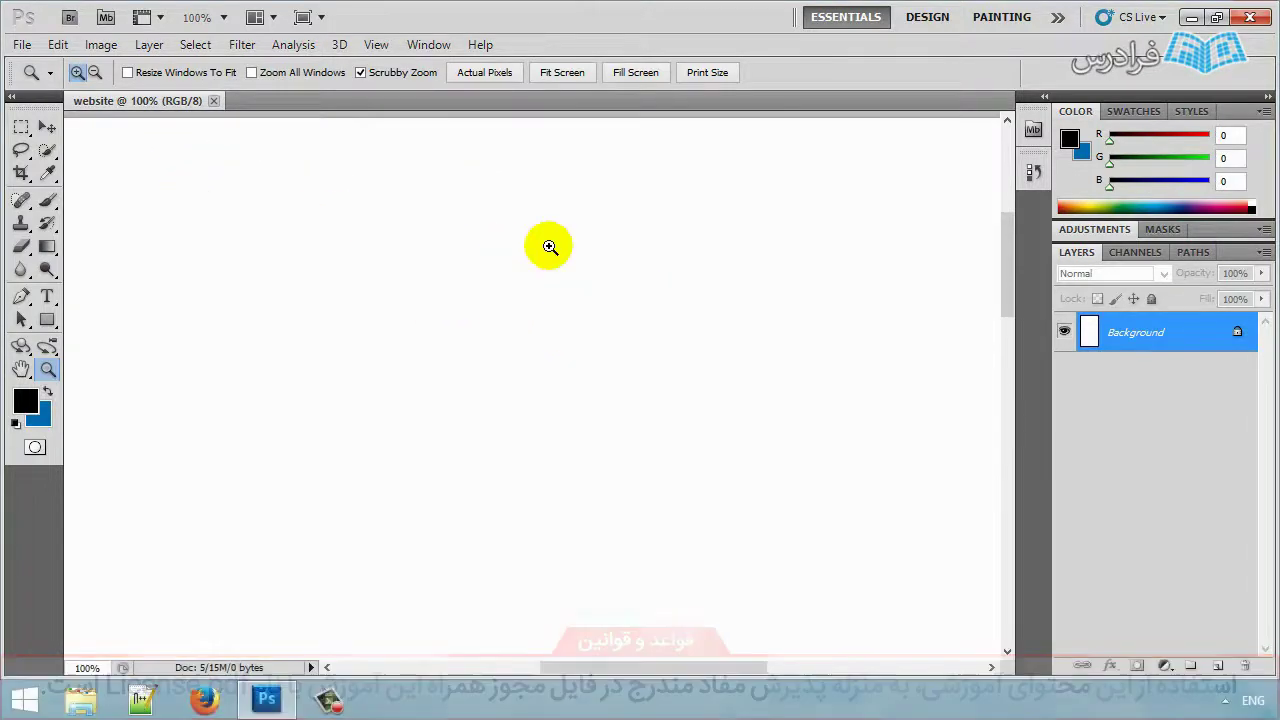
{"action": "left_click", "coordinate": [95, 73]}
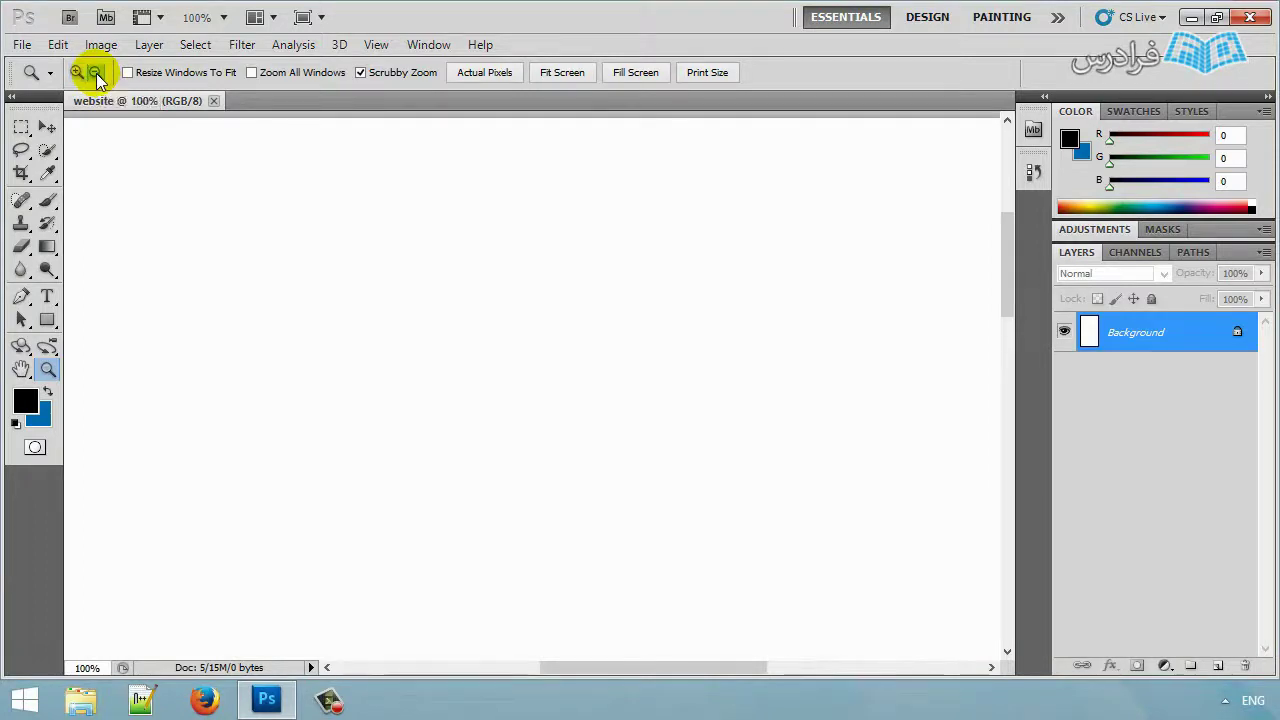
{"action": "left_click", "coordinate": [485, 203]}
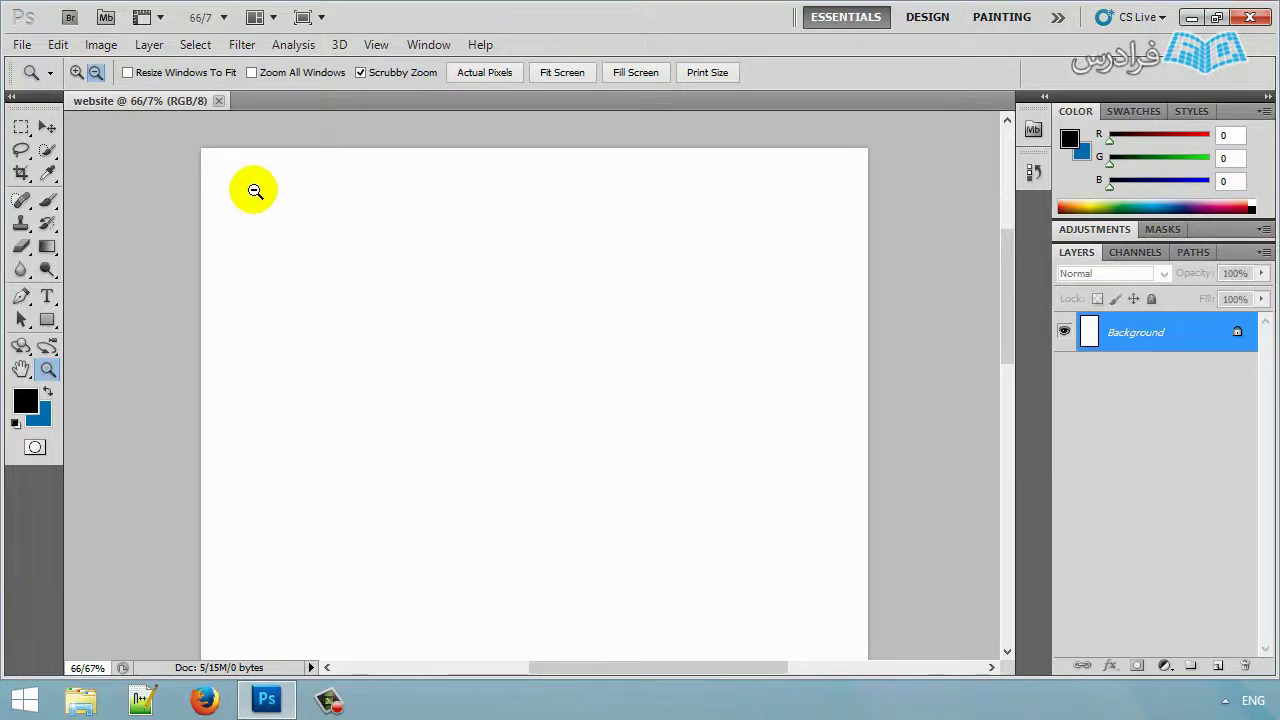
{"action": "key", "text": "v"}
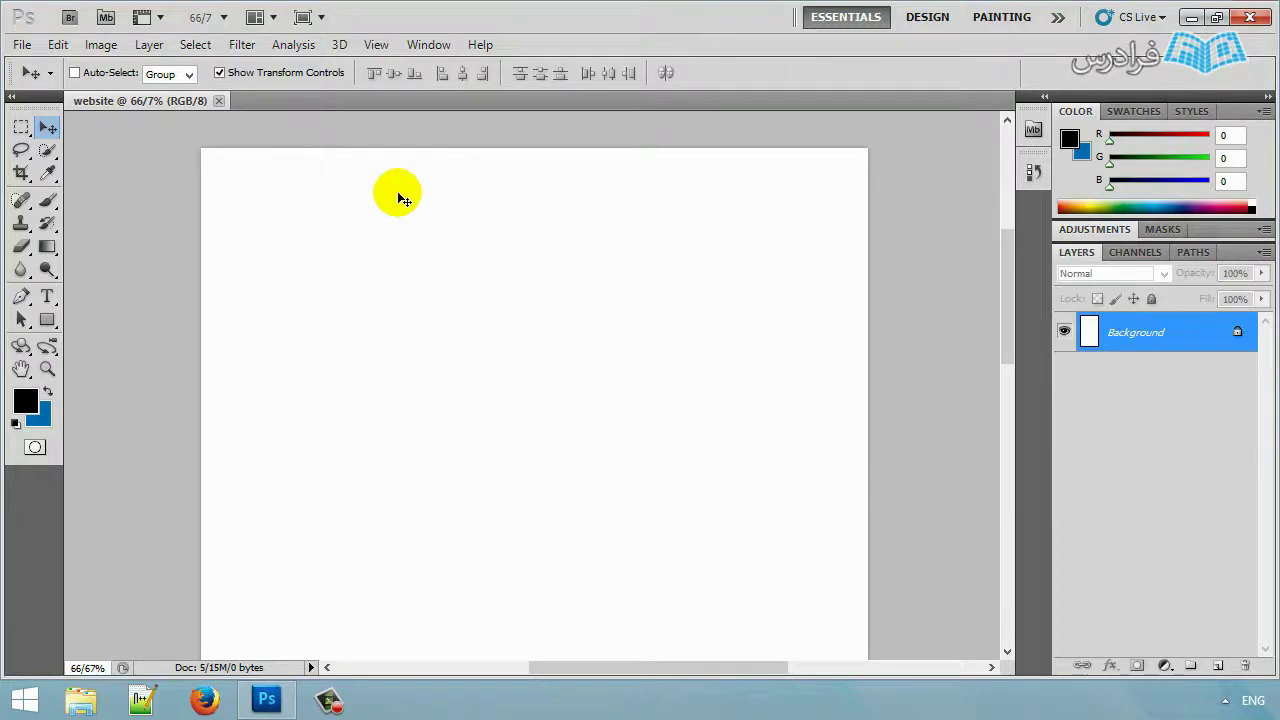
{"action": "left_click", "coordinate": [22, 44]}
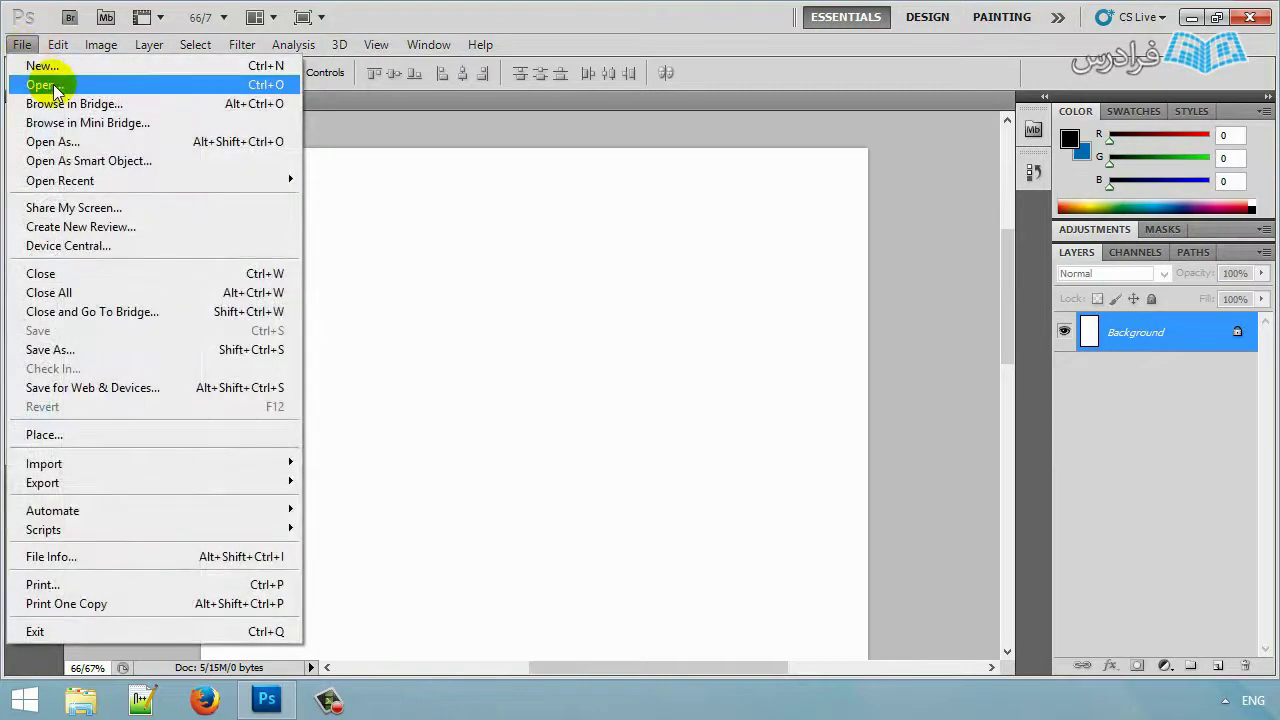
{"action": "left_click", "coordinate": [46, 85]}
{"action": "left_click", "coordinate": [605, 188]}
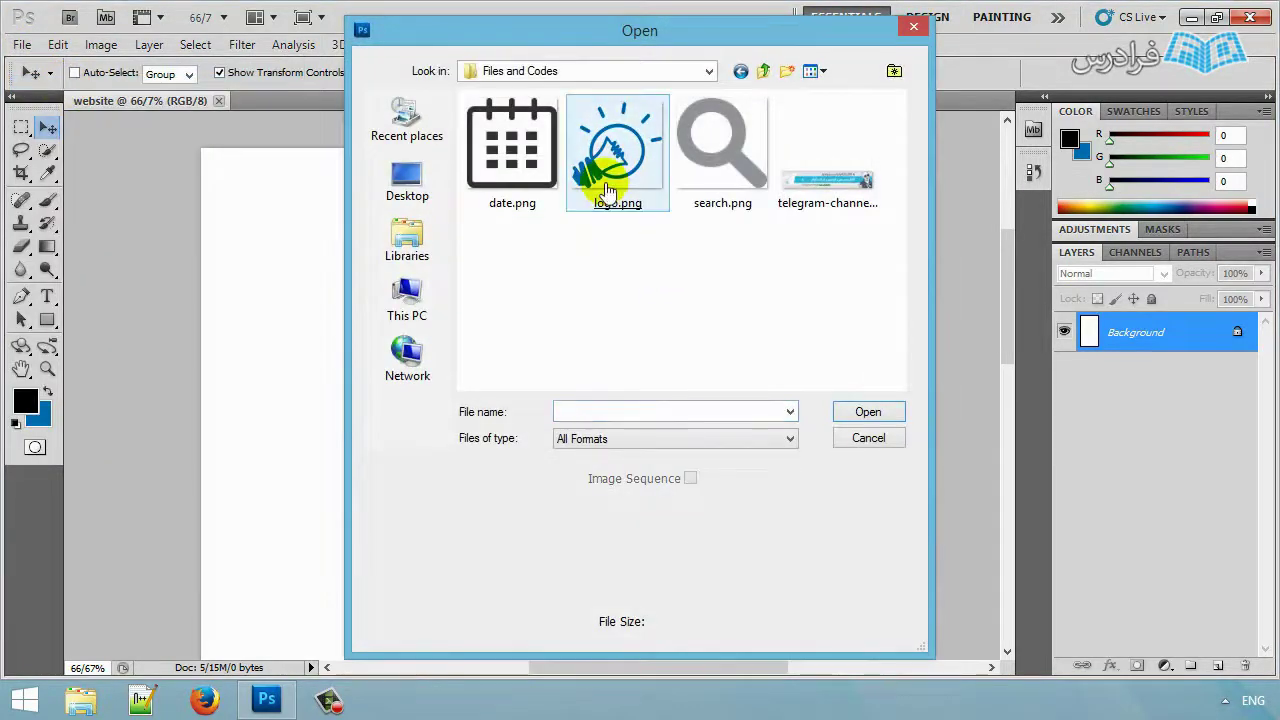
{"action": "double_click", "coordinate": [605, 188]}
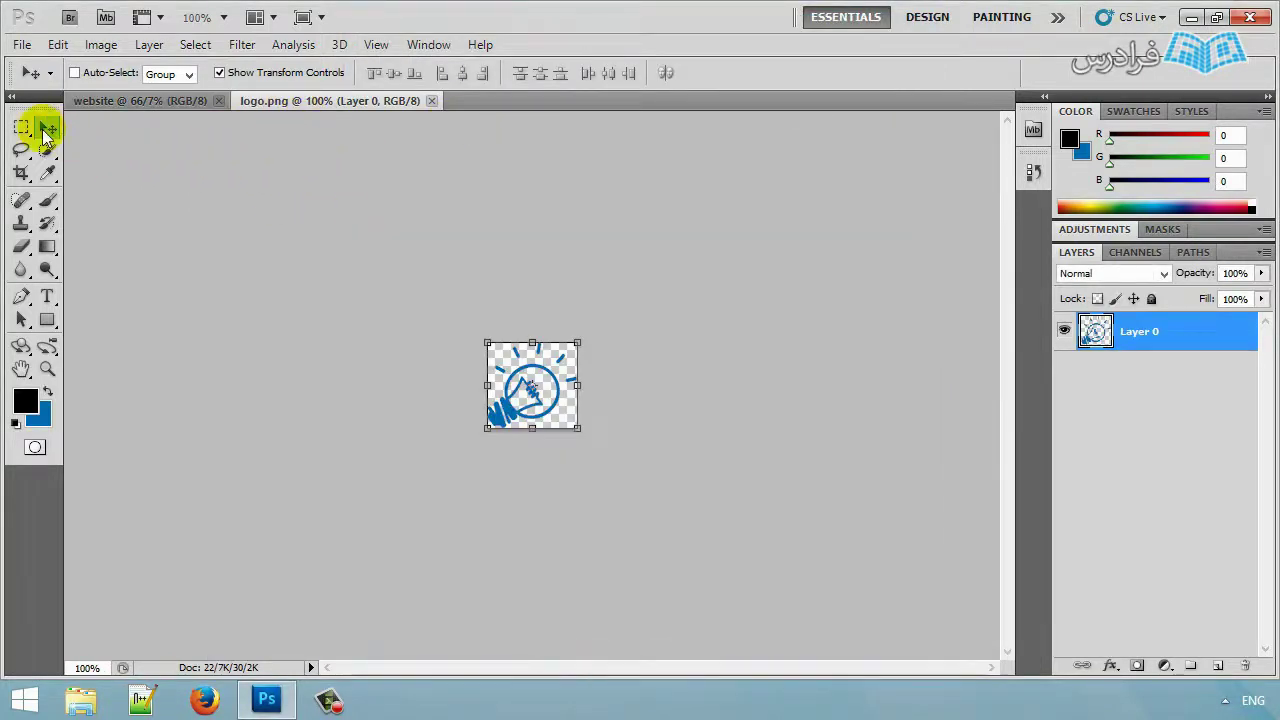
{"action": "left_click_drag", "start_coordinate": [557, 363], "coordinate": [816, 210]}
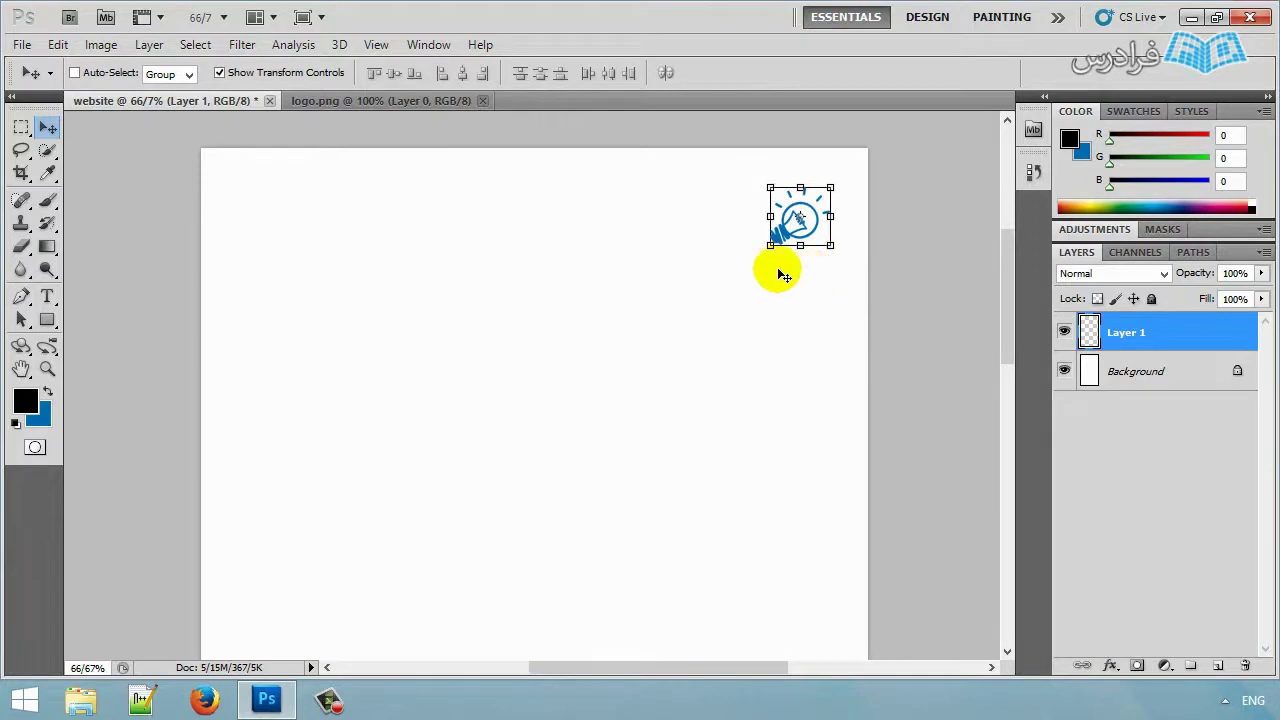
Add the text "فرادرس" on a new text layer to the left of the light-bulb logo.
{"action": "left_click", "coordinate": [47, 369]}
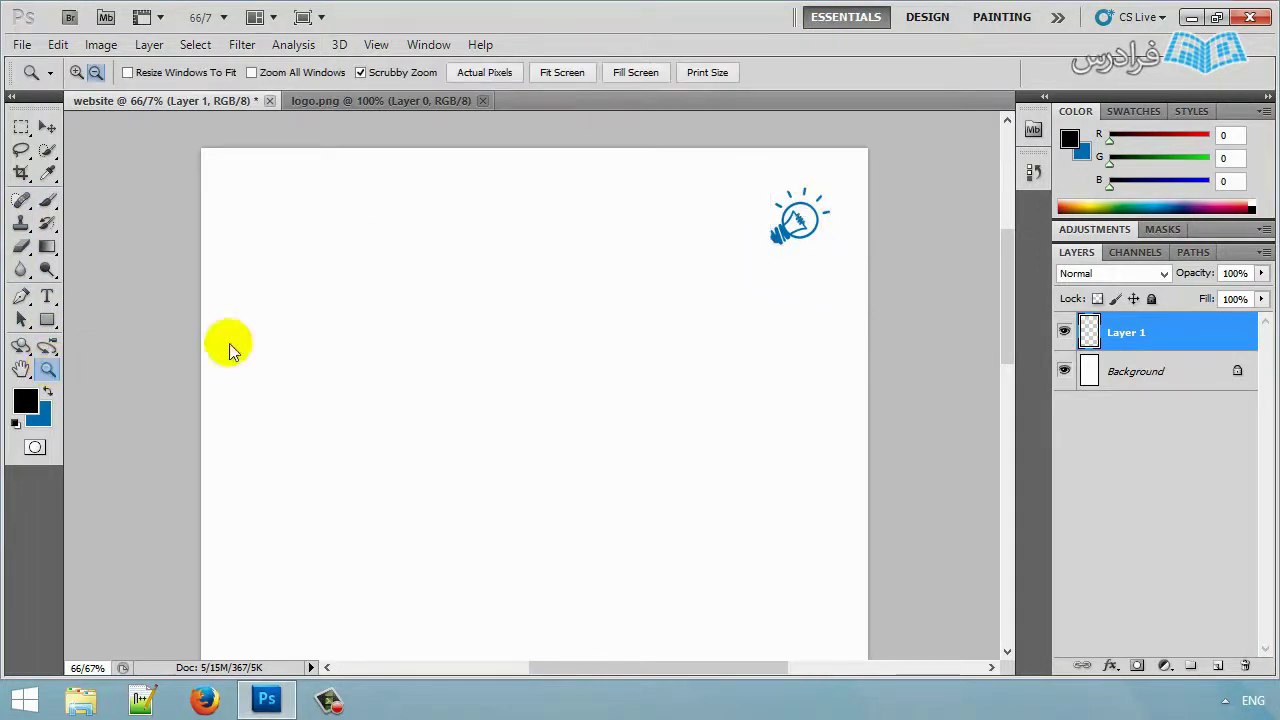
{"action": "left_click", "coordinate": [47, 128]}
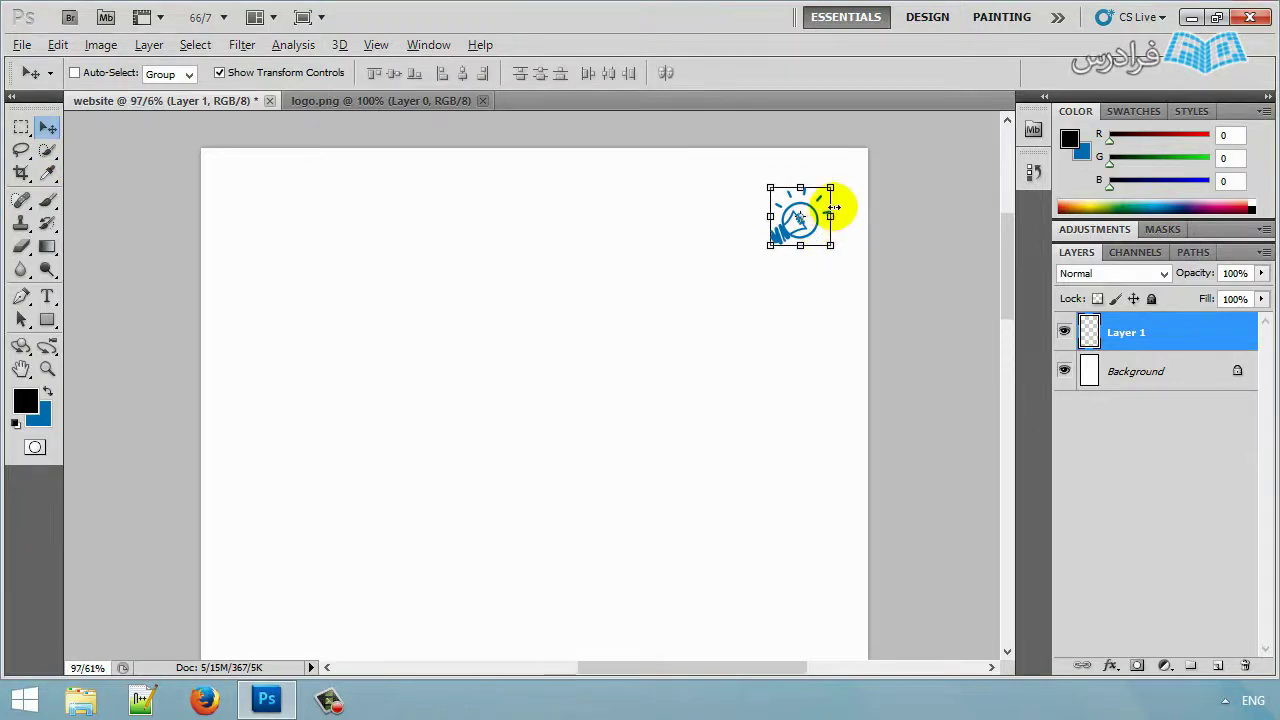
{"action": "scroll", "coordinate": [826, 205], "scroll_direction": "up", "scroll_amount": 3}
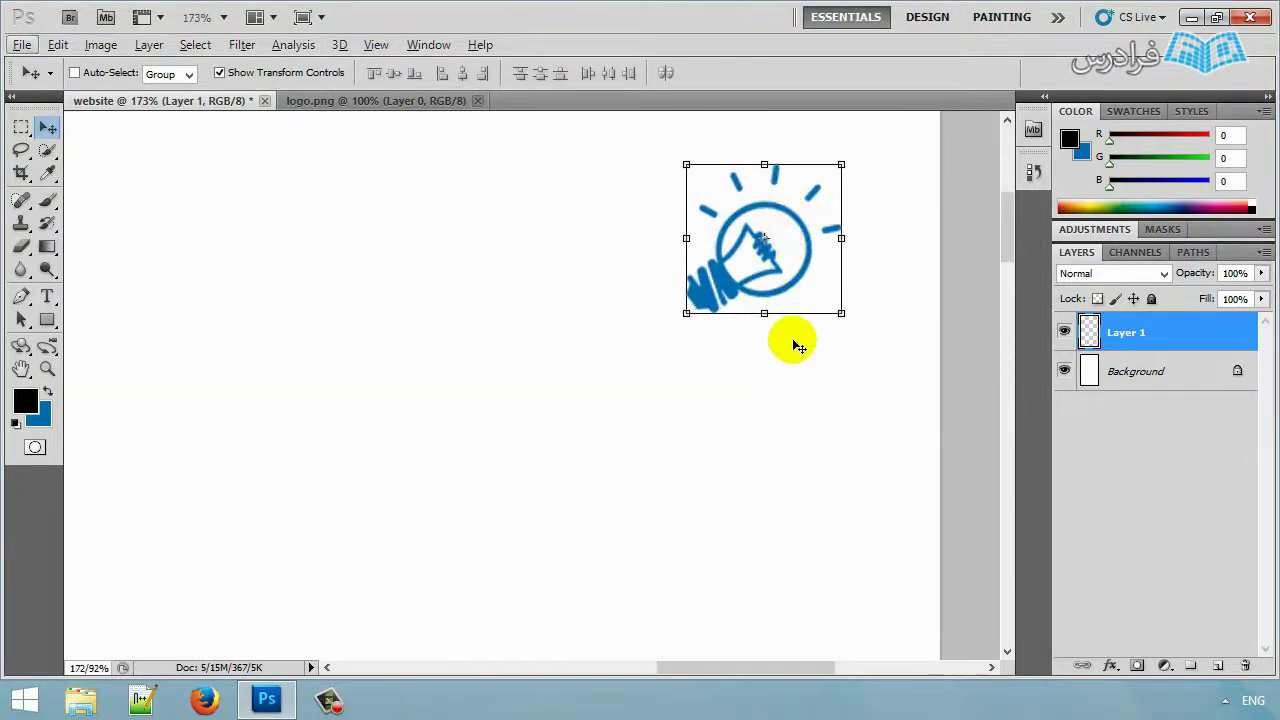
{"action": "scroll", "coordinate": [788, 337], "scroll_direction": "up", "scroll_amount": 2}
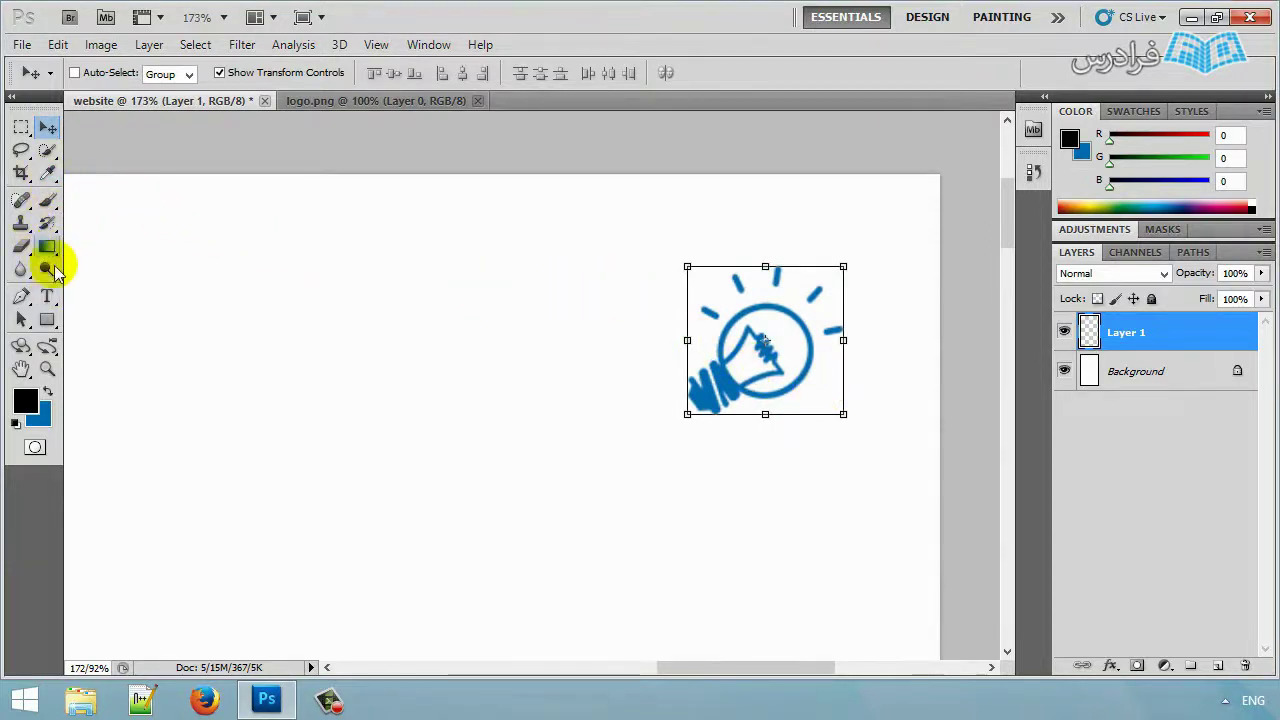
{"action": "left_click", "coordinate": [50, 297]}
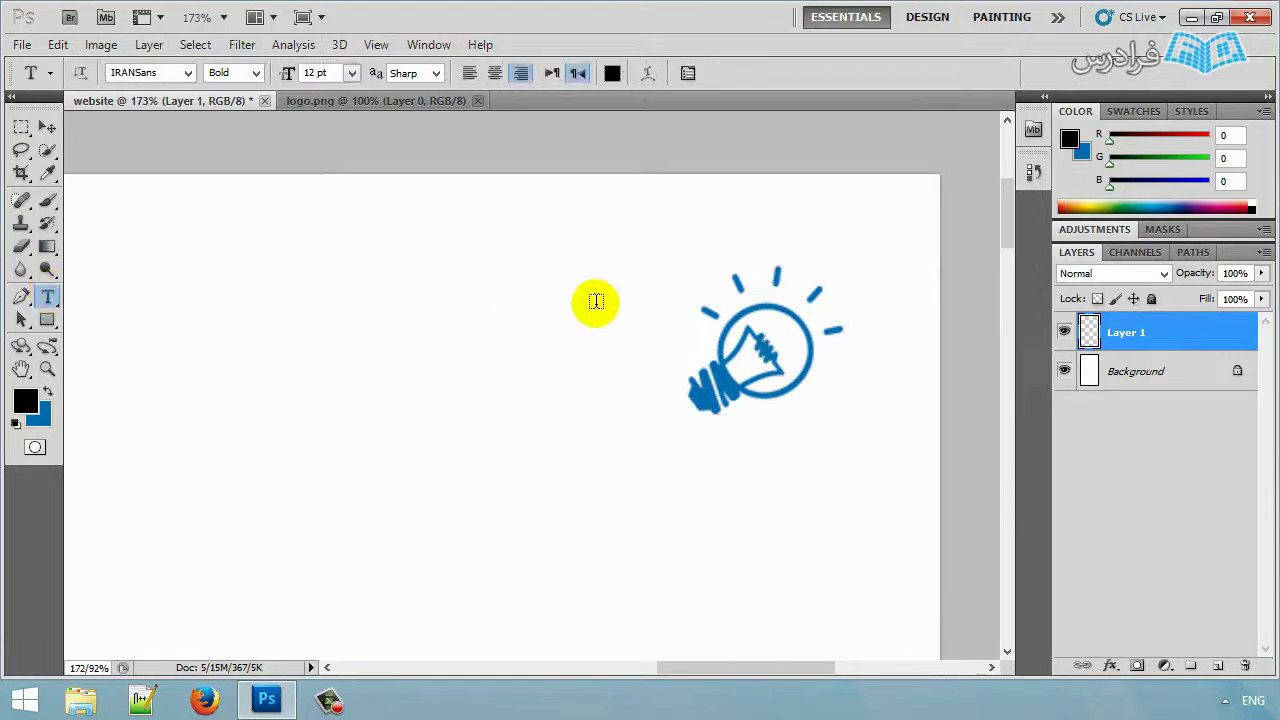
{"action": "left_click", "coordinate": [658, 301]}
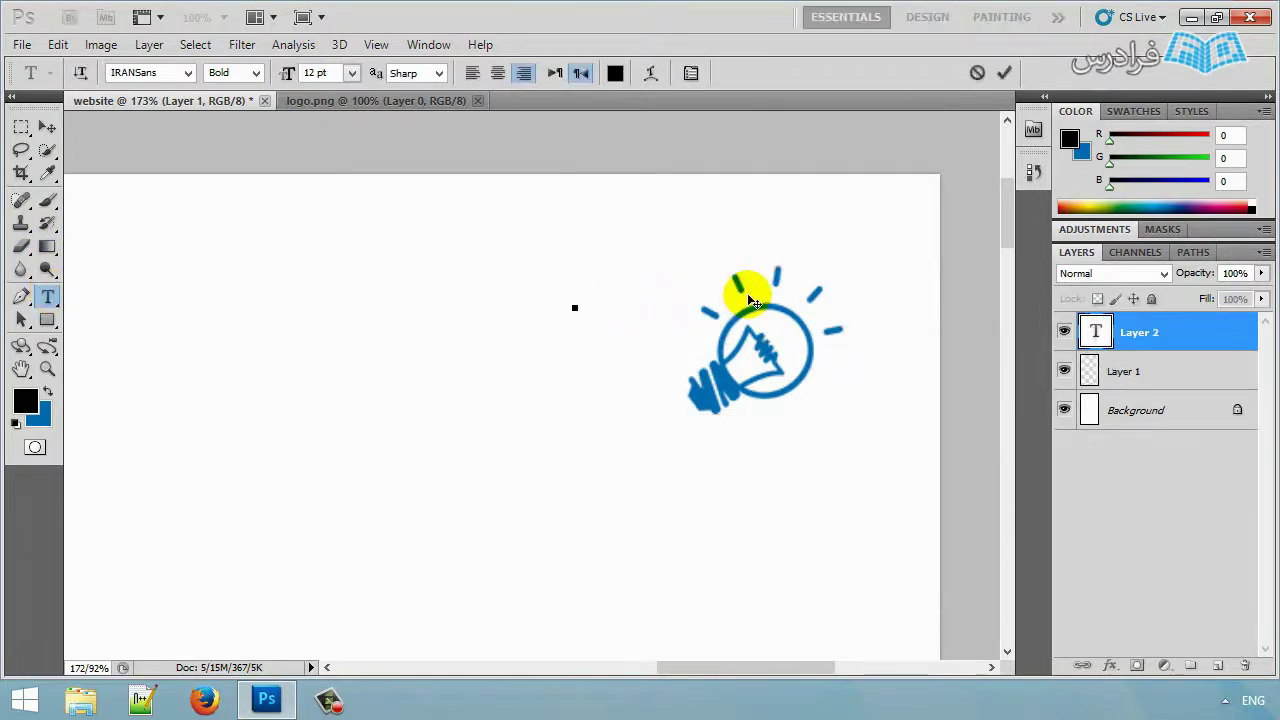
{"action": "type", "text": "فرادرس"}
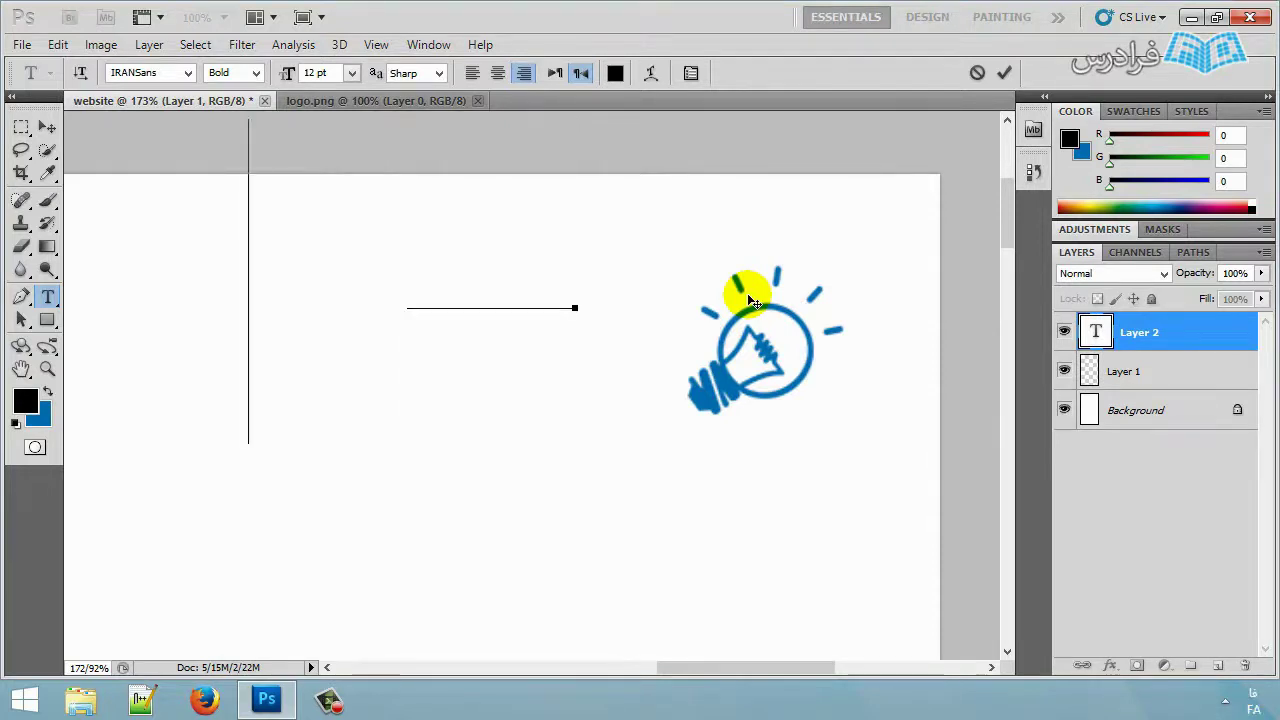
Reduce the text "فرادرس" to 6 pt and move it close to the left side of the light-bulb logo.
{"action": "key", "text": "ctrl+a"}
{"action": "left_click", "coordinate": [350, 74]}
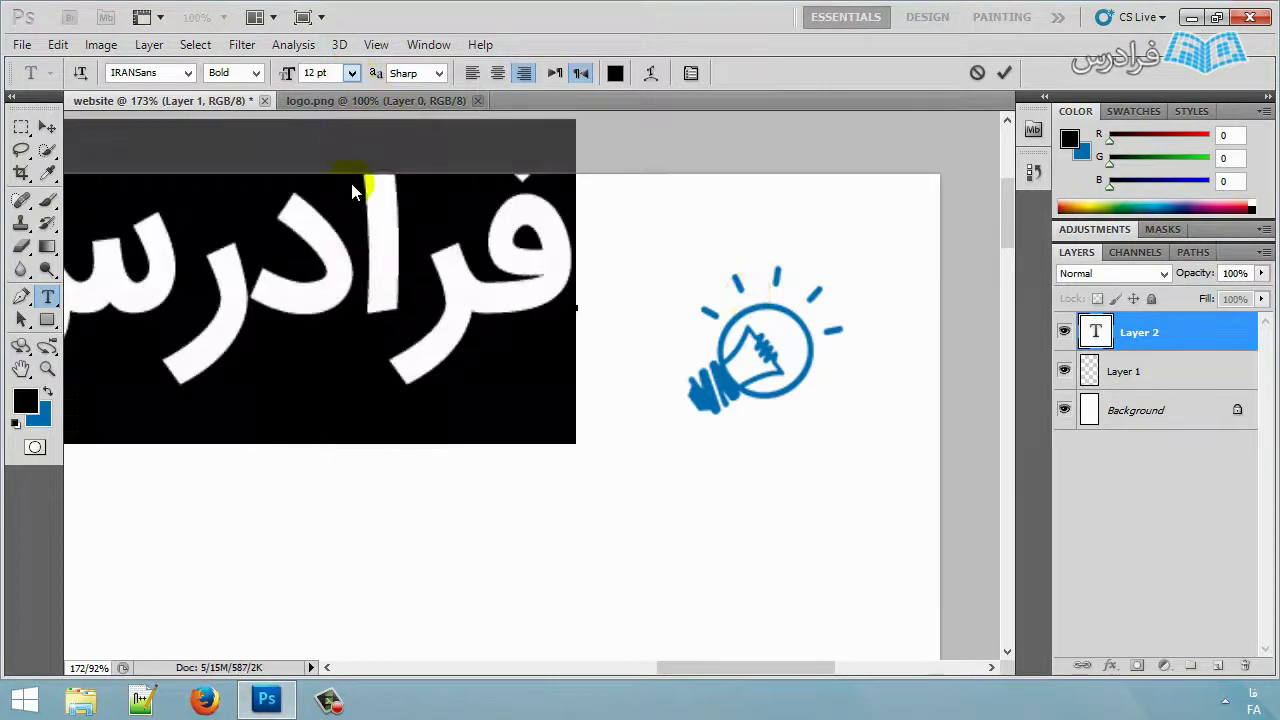
{"action": "left_click", "coordinate": [348, 177]}
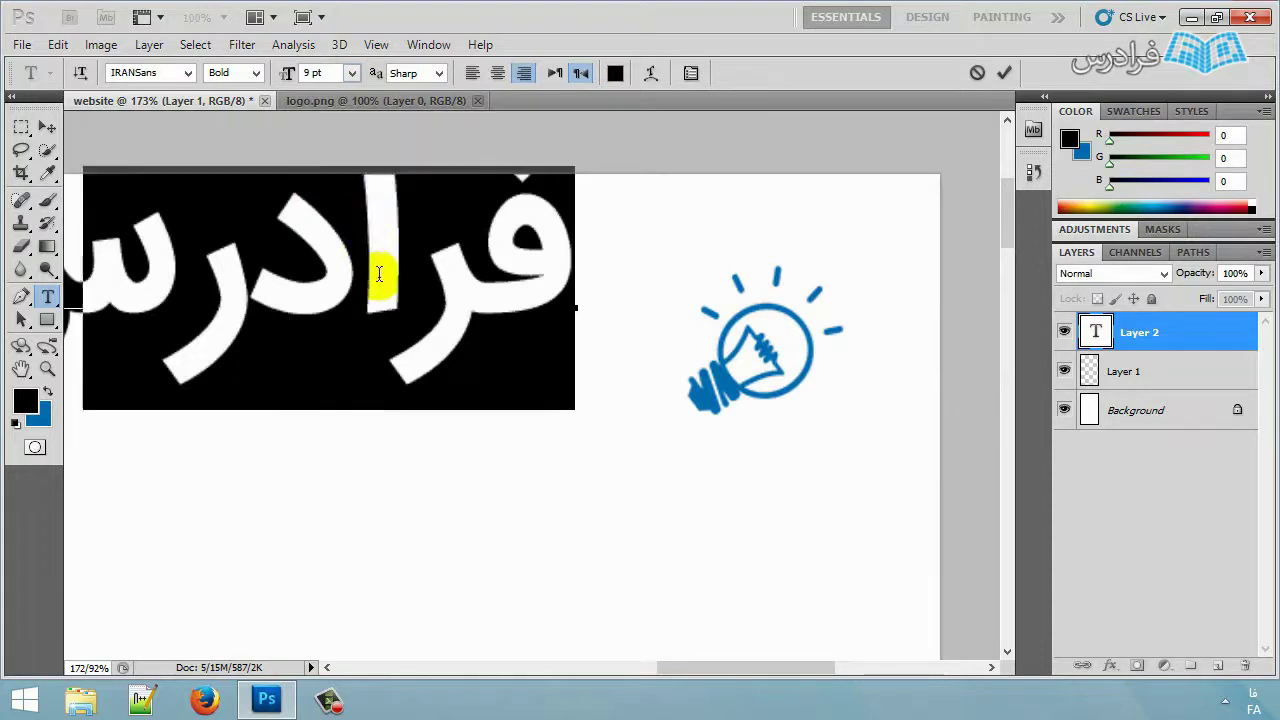
{"action": "left_click", "coordinate": [352, 73]}
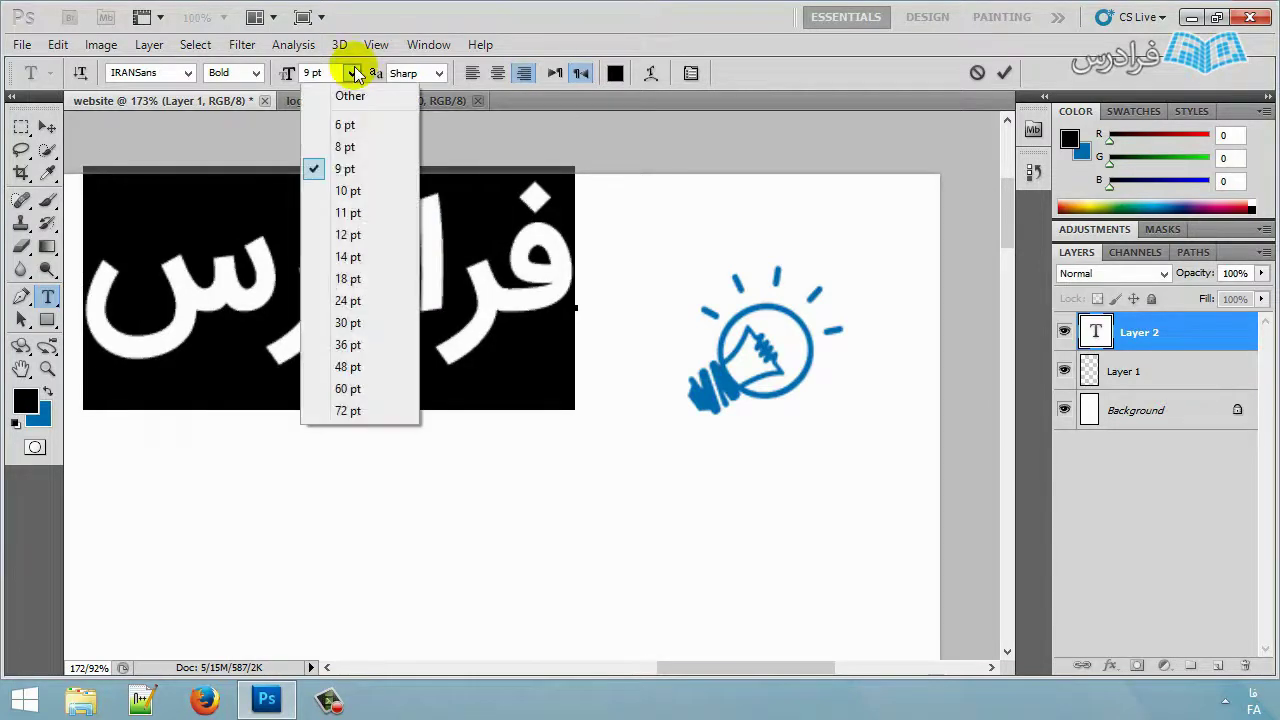
{"action": "left_click", "coordinate": [345, 124]}
{"action": "left_click", "coordinate": [442, 292]}
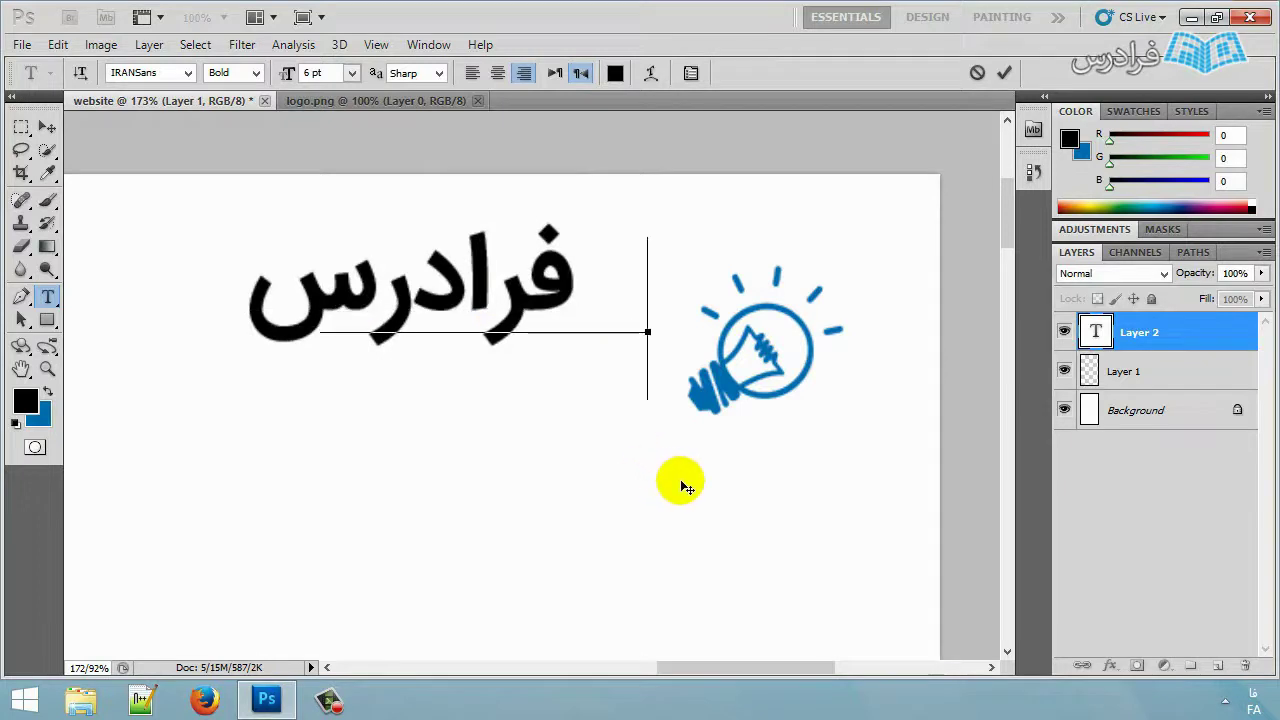
{"action": "key", "text": "BackSpace"}
{"action": "key", "text": "BackSpace"}
{"action": "key", "text": "BackSpace"}
{"action": "key", "text": "BackSpace"}
{"action": "key", "text": "BackSpace"}
{"action": "left_click", "coordinate": [527, 323]}
Recolor the whole text "فرادرس" with the blue #006cb1 sampled from the light-bulb logo.
{"action": "key", "text": "ctrl+a"}
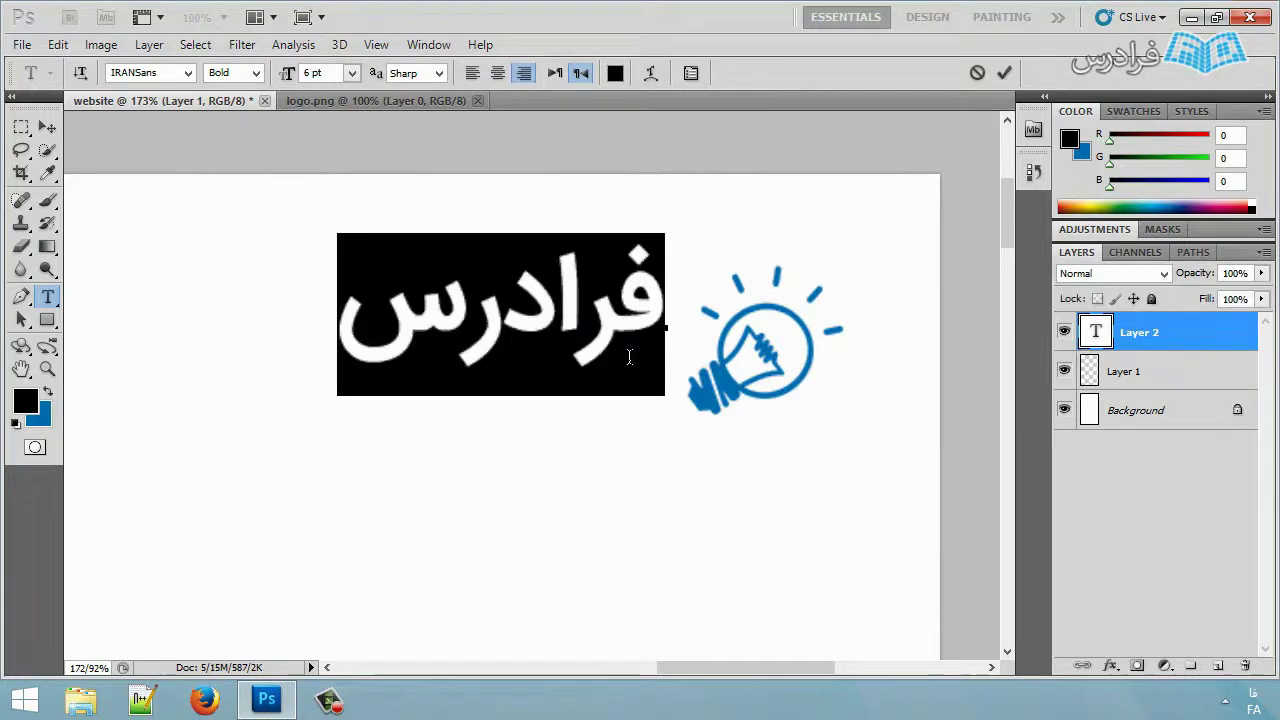
{"action": "left_click", "coordinate": [614, 73]}
{"action": "left_click_drag", "start_coordinate": [663, 201], "coordinate": [594, 206]}
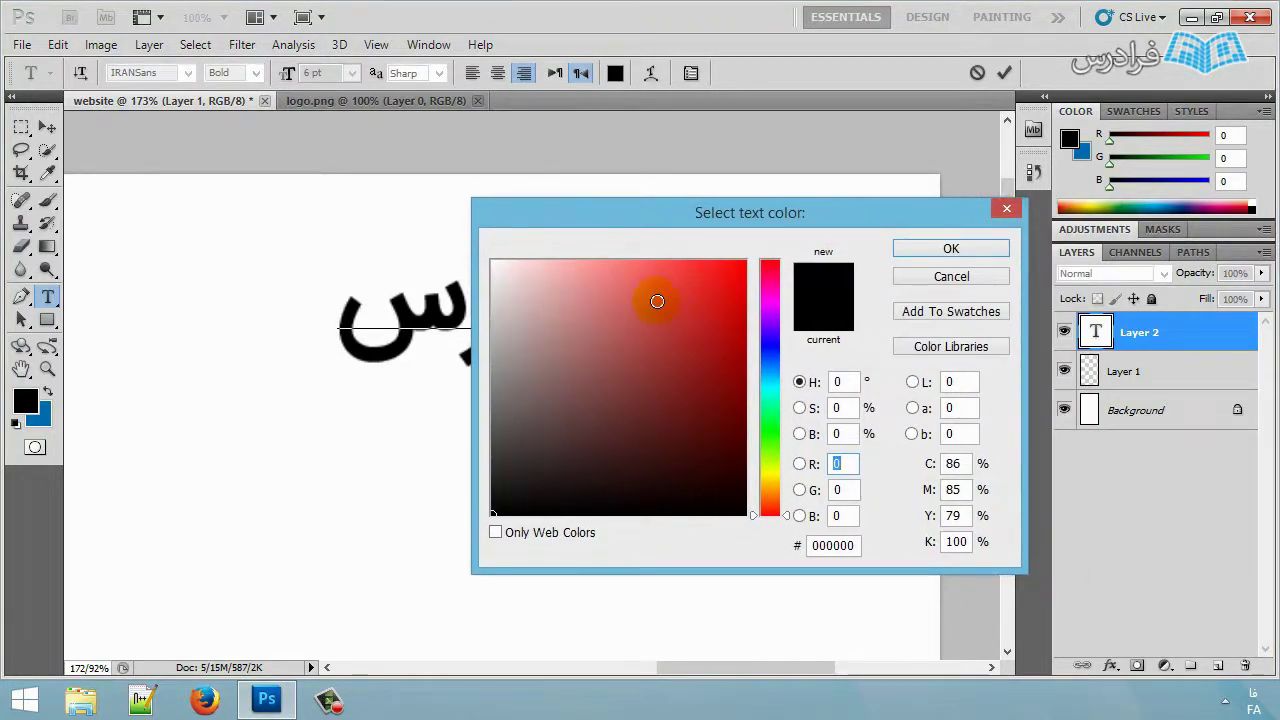
{"action": "left_click", "coordinate": [587, 413]}
{"action": "left_click_drag", "start_coordinate": [584, 211], "coordinate": [976, 224]}
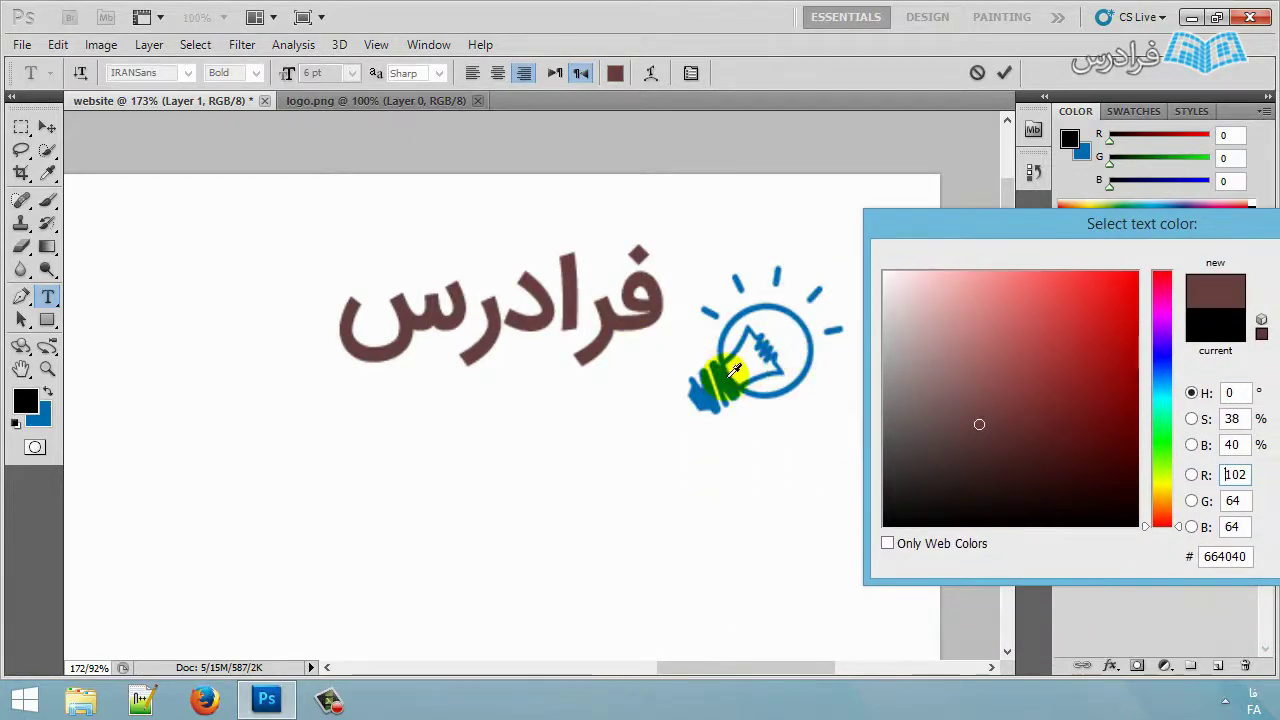
{"action": "left_click", "coordinate": [728, 376]}
{"action": "left_click_drag", "start_coordinate": [1027, 228], "coordinate": [914, 191]}
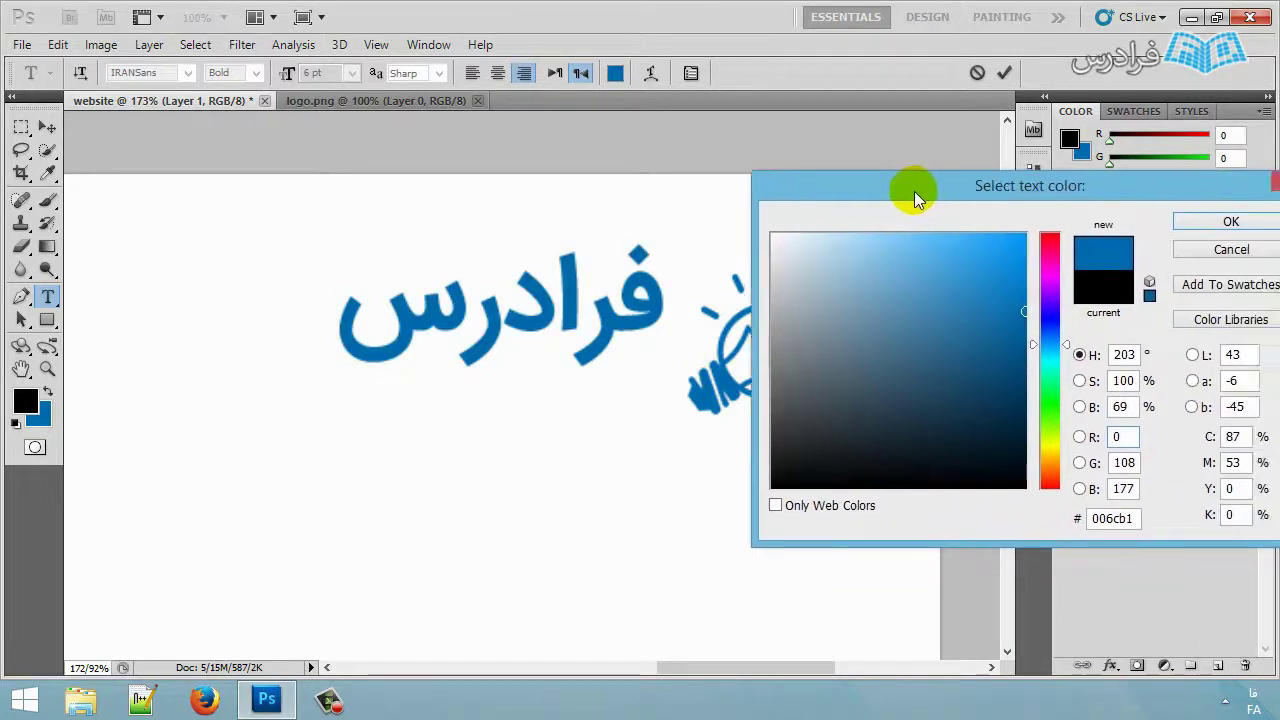
{"action": "left_click", "coordinate": [1233, 222]}
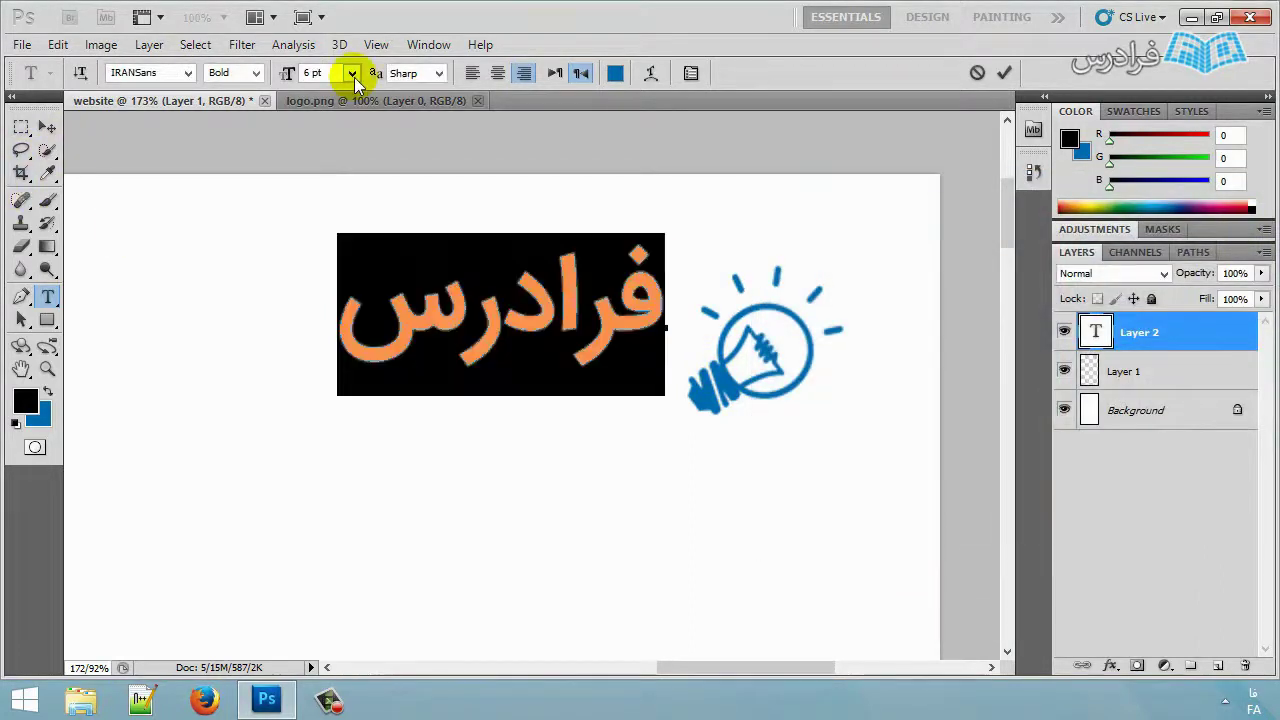
Reduce the text "فرادرس" to 3 pt and shift it slightly left, away from the light-bulb logo.
{"action": "left_click", "coordinate": [352, 74]}
{"action": "left_click", "coordinate": [313, 72]}
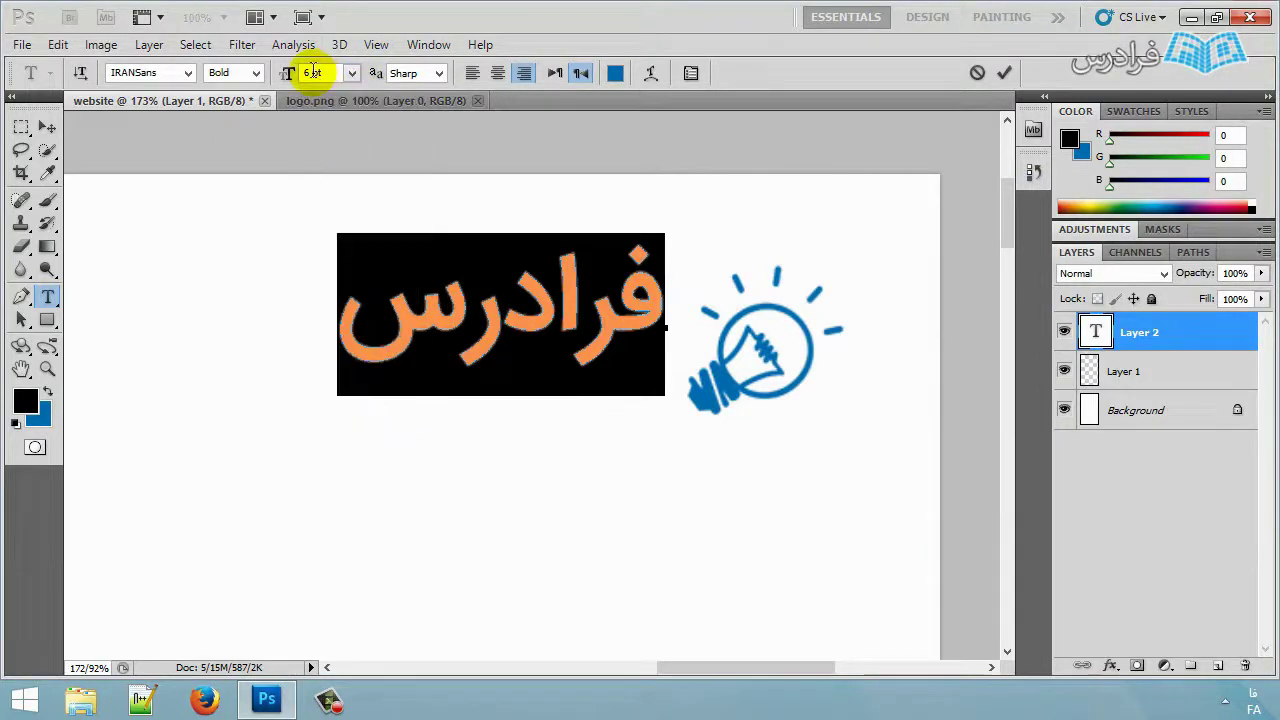
{"action": "type", "text": "3"}
{"action": "key", "text": "Return"}
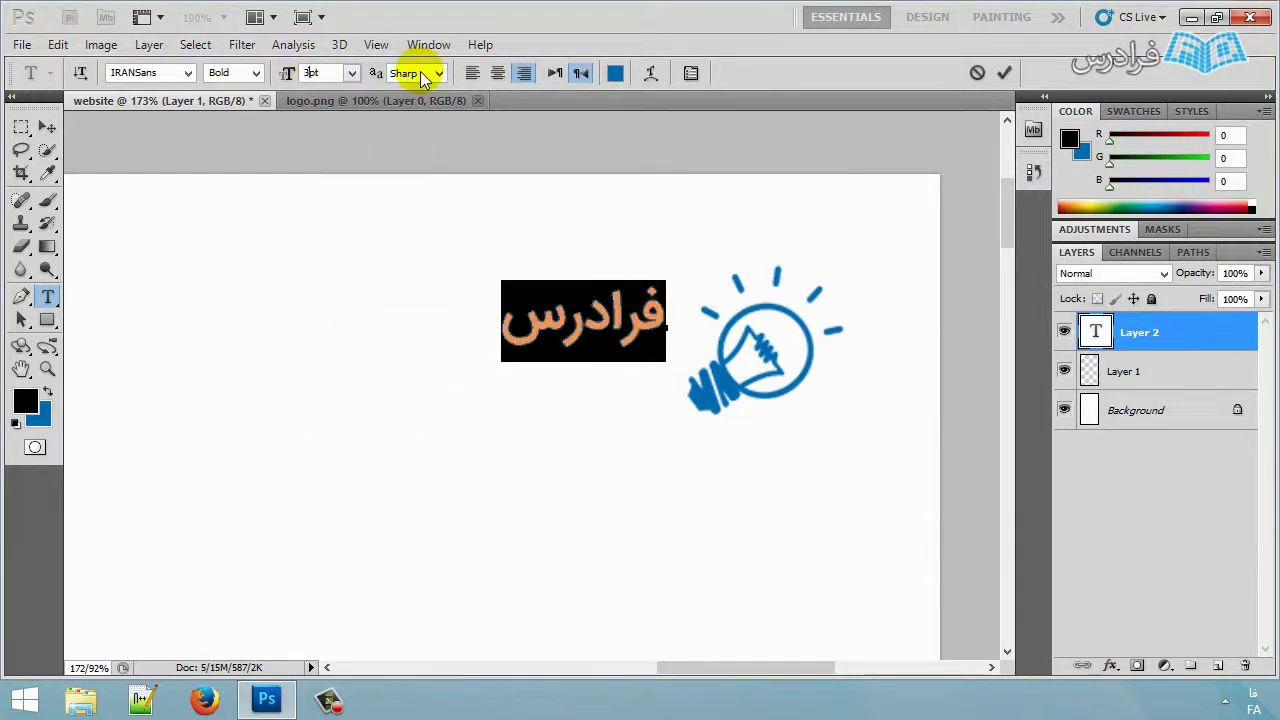
{"action": "left_click_drag", "start_coordinate": [670, 392], "coordinate": [632, 389]}
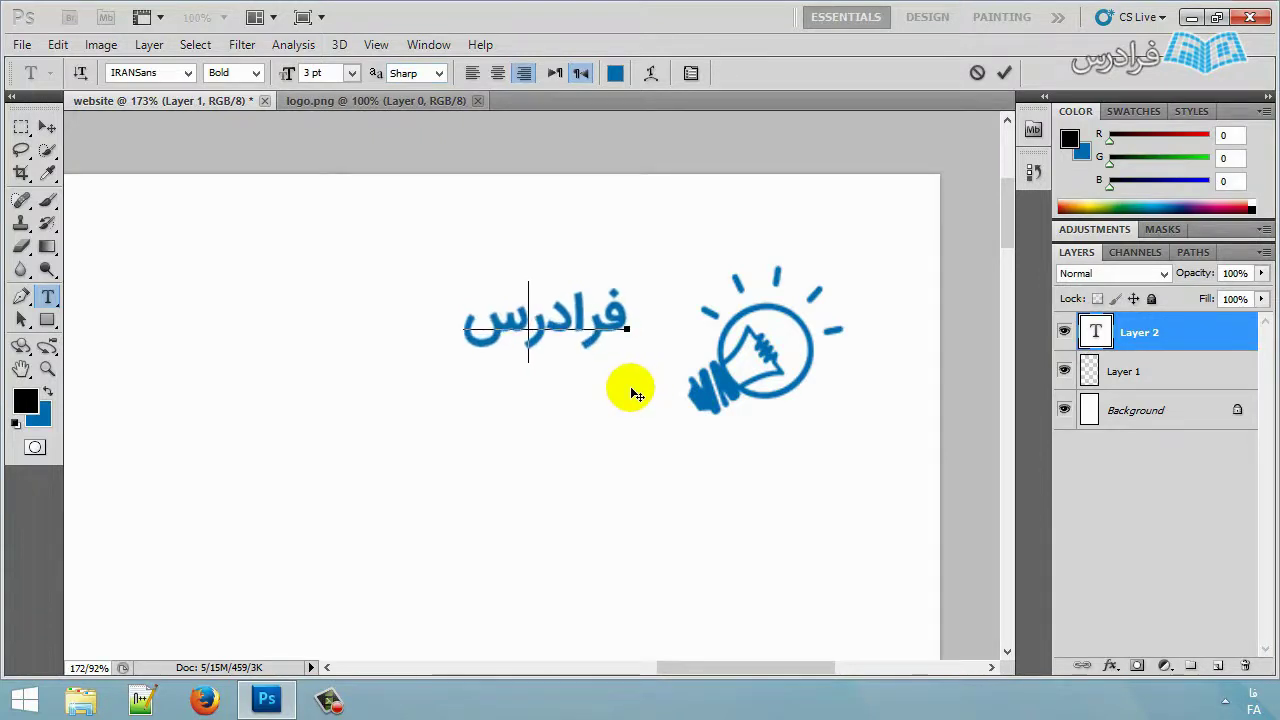
{"action": "left_click", "coordinate": [47, 127]}
{"action": "scroll", "coordinate": [300, 380], "scroll_direction": "down", "scroll_amount": 5}
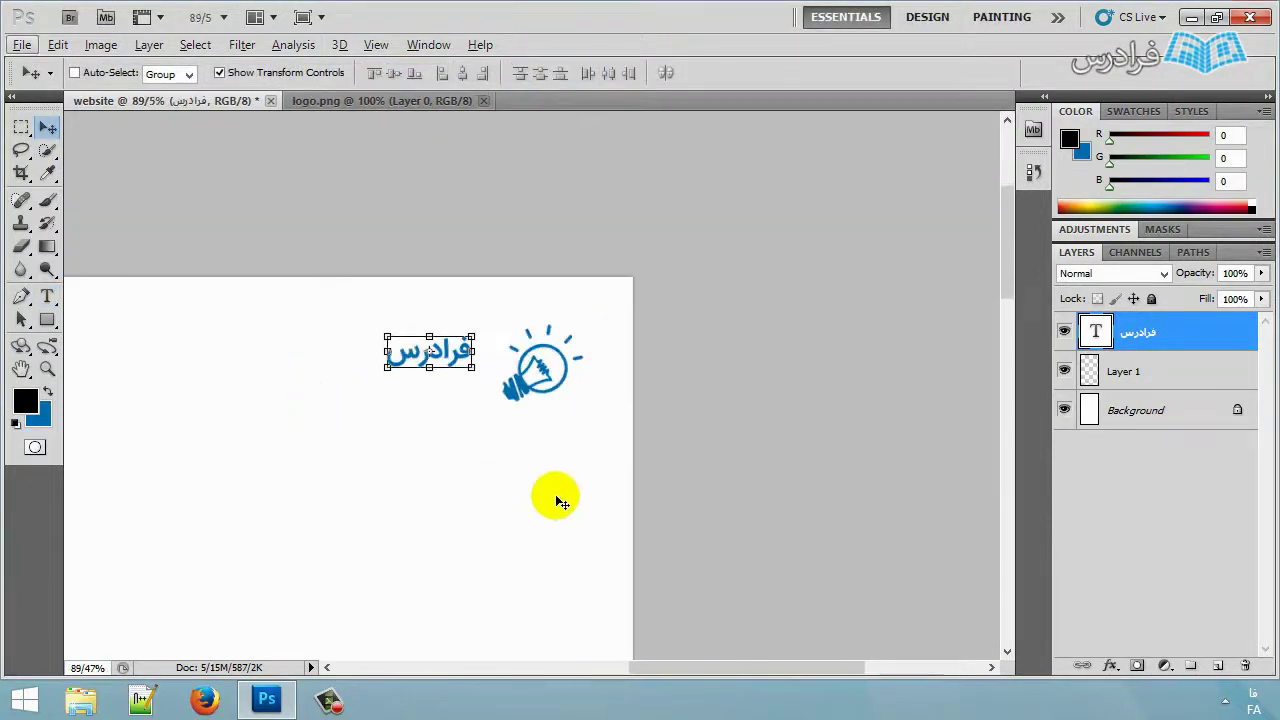
{"action": "left_click_drag", "start_coordinate": [769, 648], "coordinate": [696, 662]}
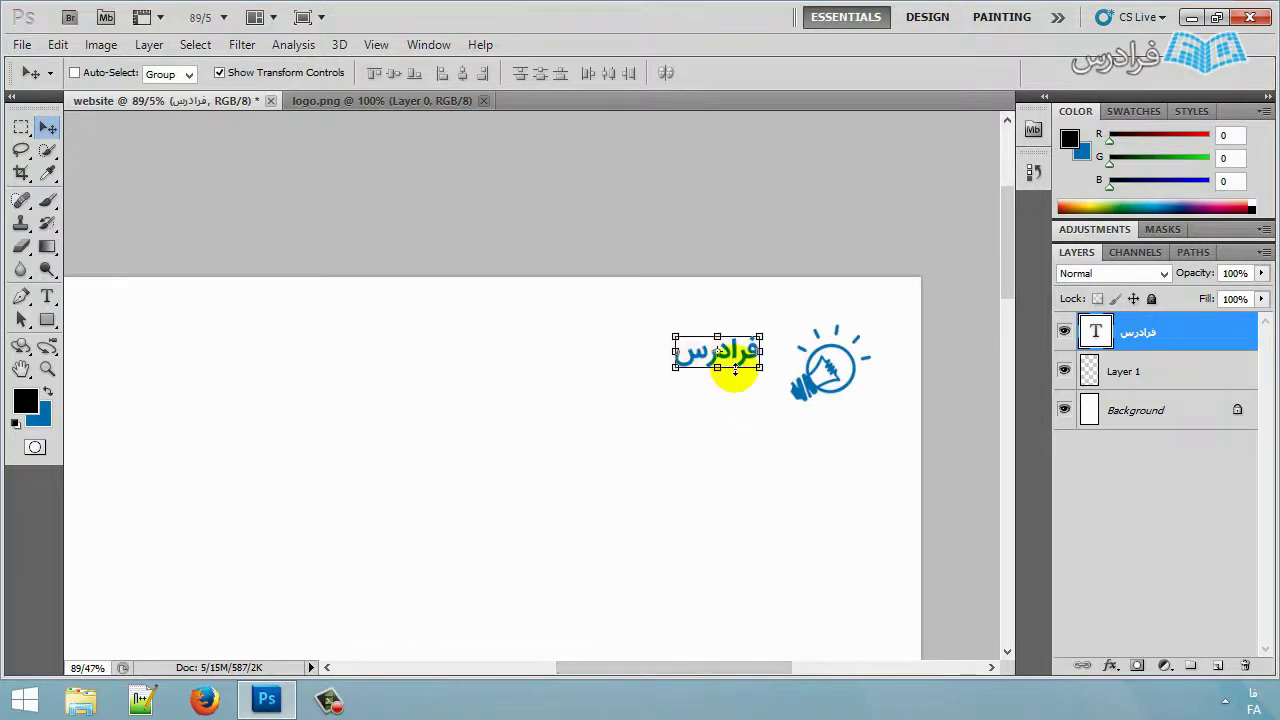
{"action": "left_click", "coordinate": [752, 358]}
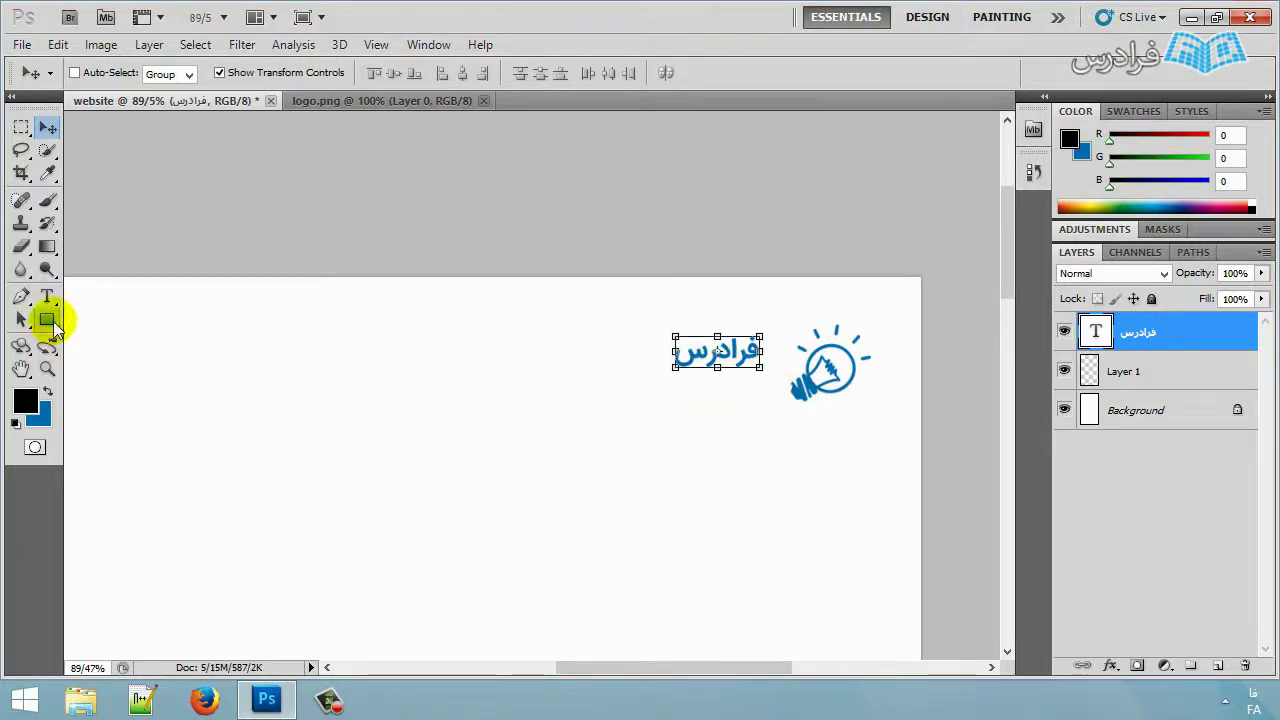
{"action": "left_click", "coordinate": [47, 320]}
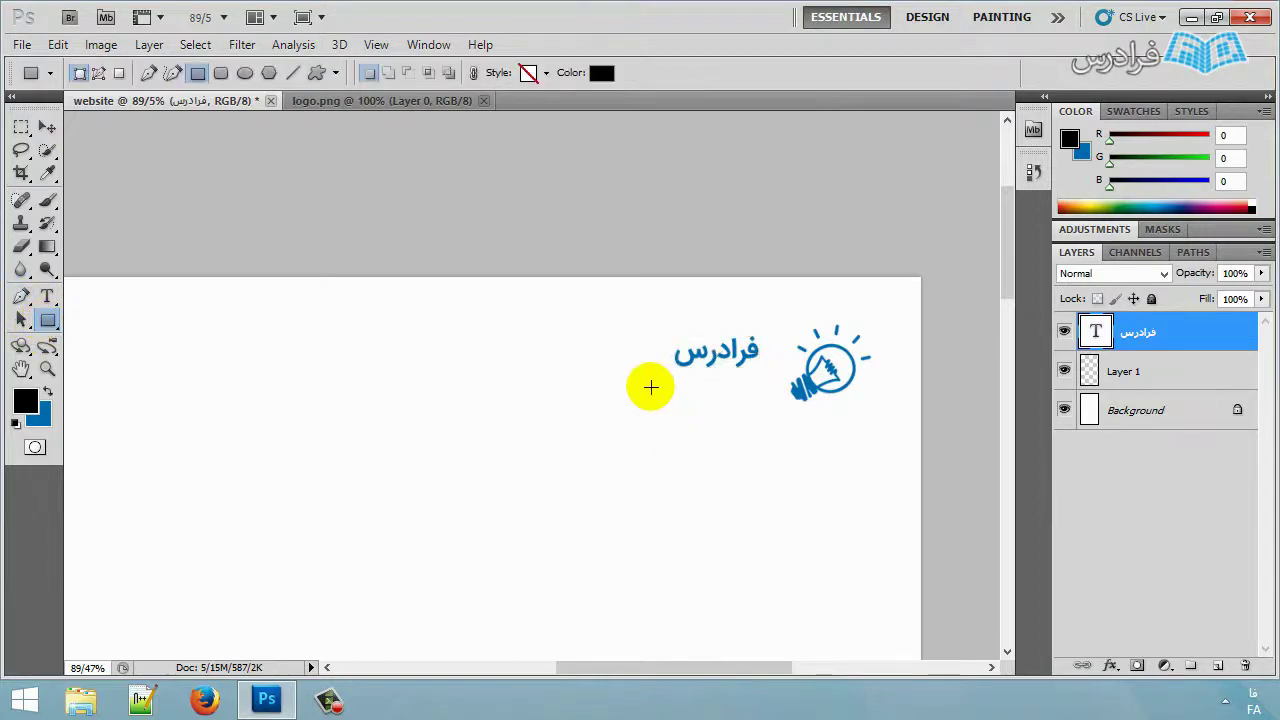
{"action": "left_click_drag", "start_coordinate": [657, 386], "coordinate": [785, 416]}
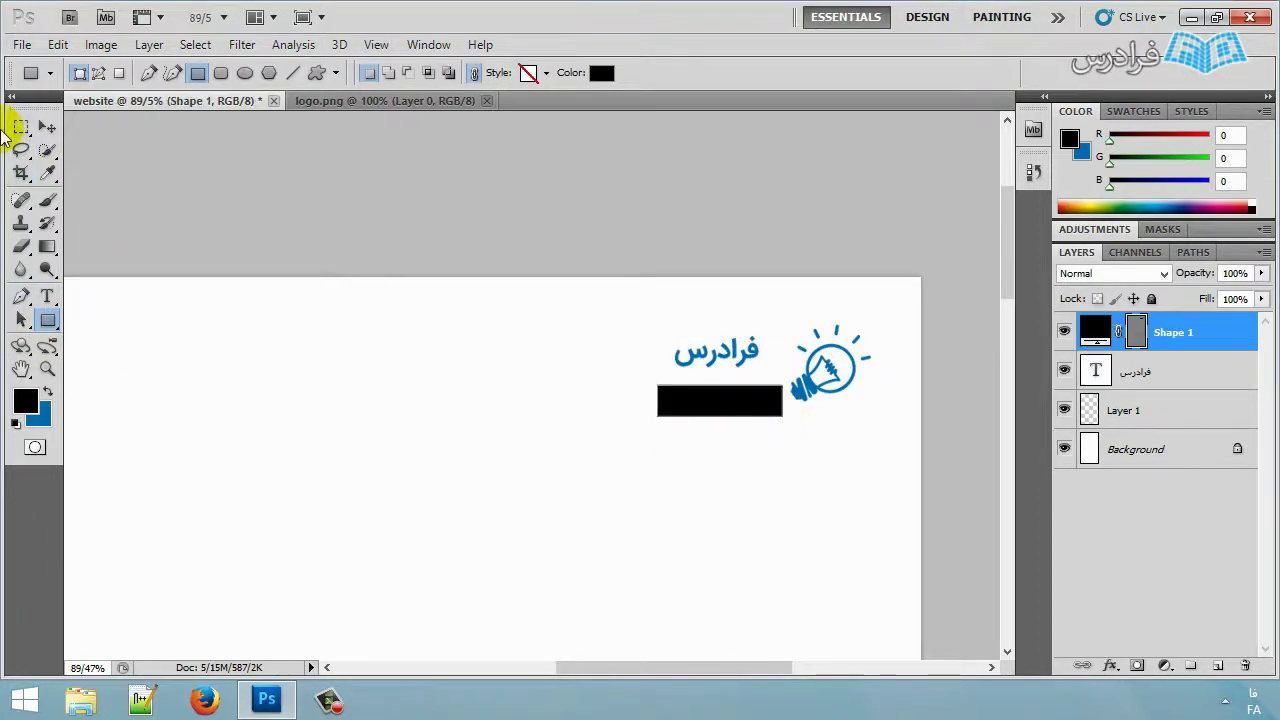
{"action": "left_click", "coordinate": [47, 127]}
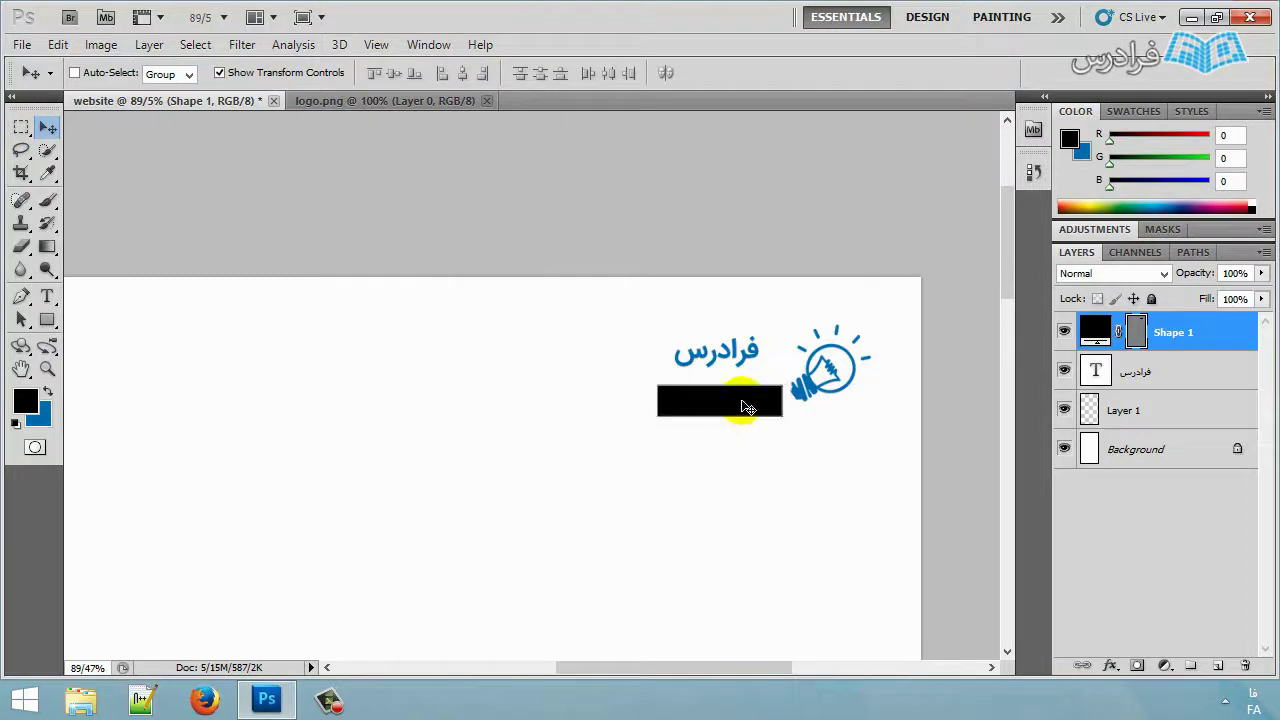
{"action": "key", "text": "ctrl+z"}
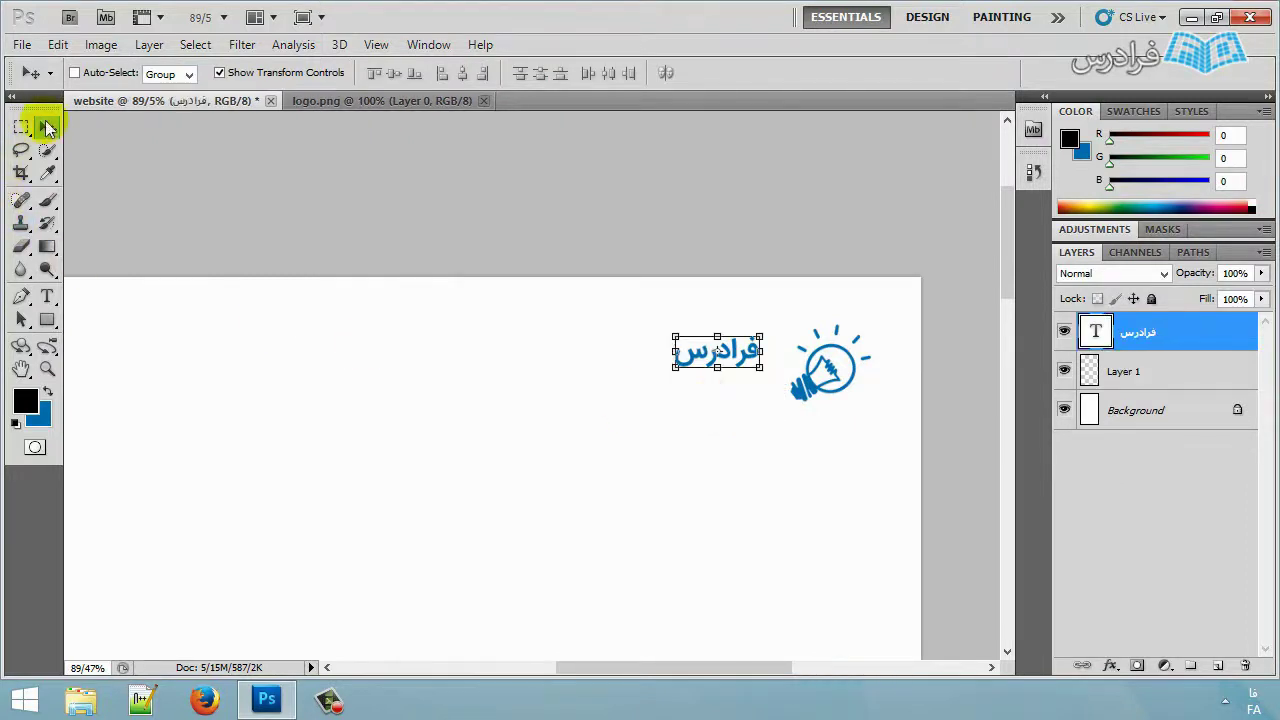
Draw a wide, thin rounded rectangle with a 5 px corner radius just below the text "فرادرس", ending beside the light bulb.
{"action": "left_click", "coordinate": [47, 318]}
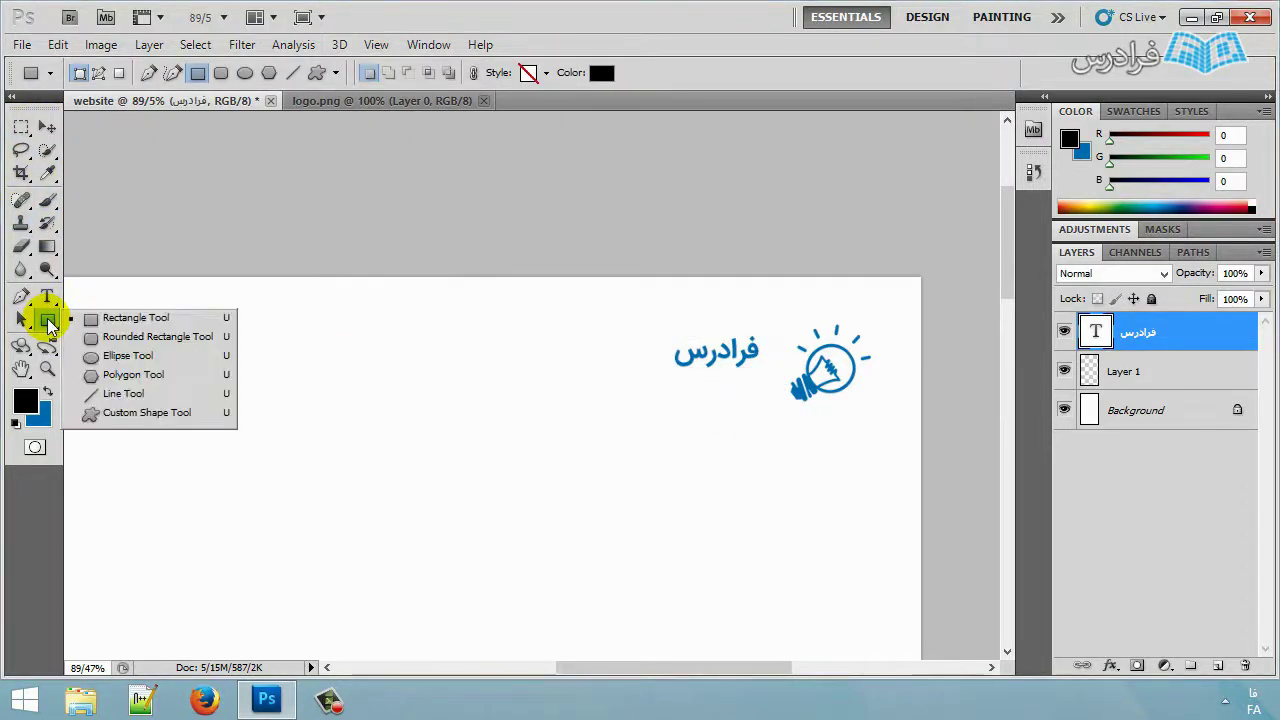
{"action": "left_click", "coordinate": [165, 340]}
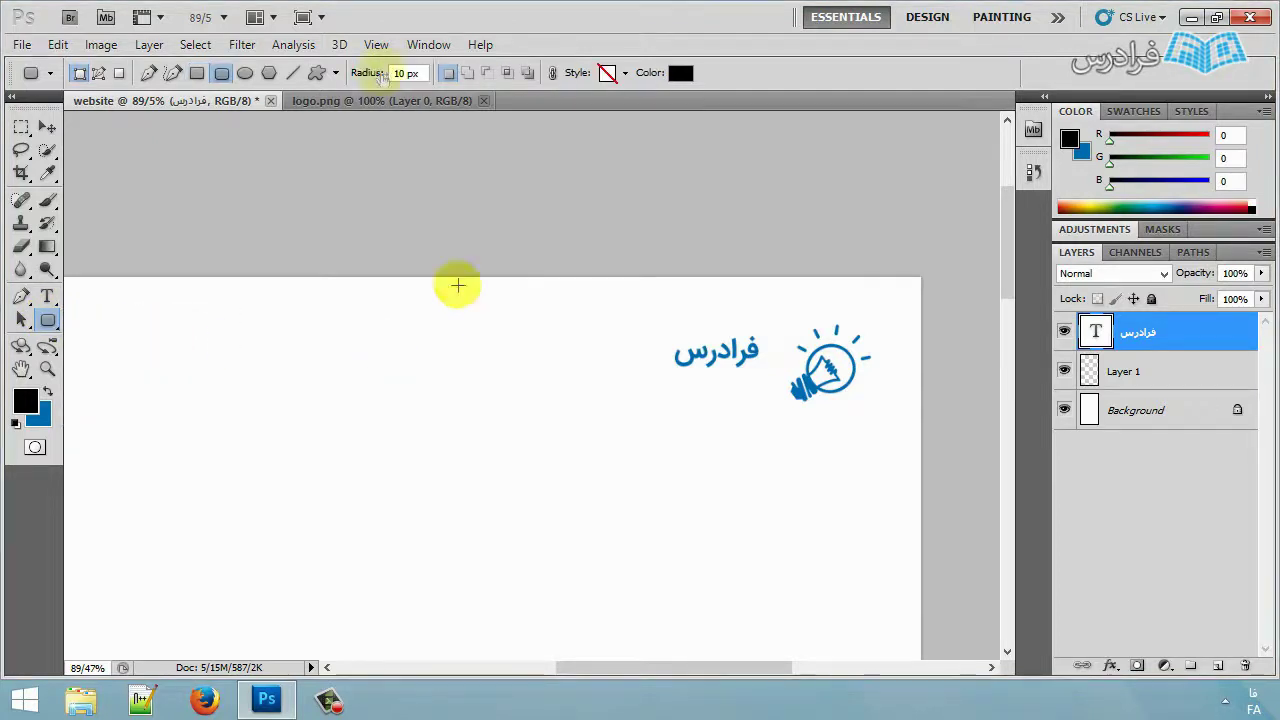
{"action": "double_click", "coordinate": [404, 73]}
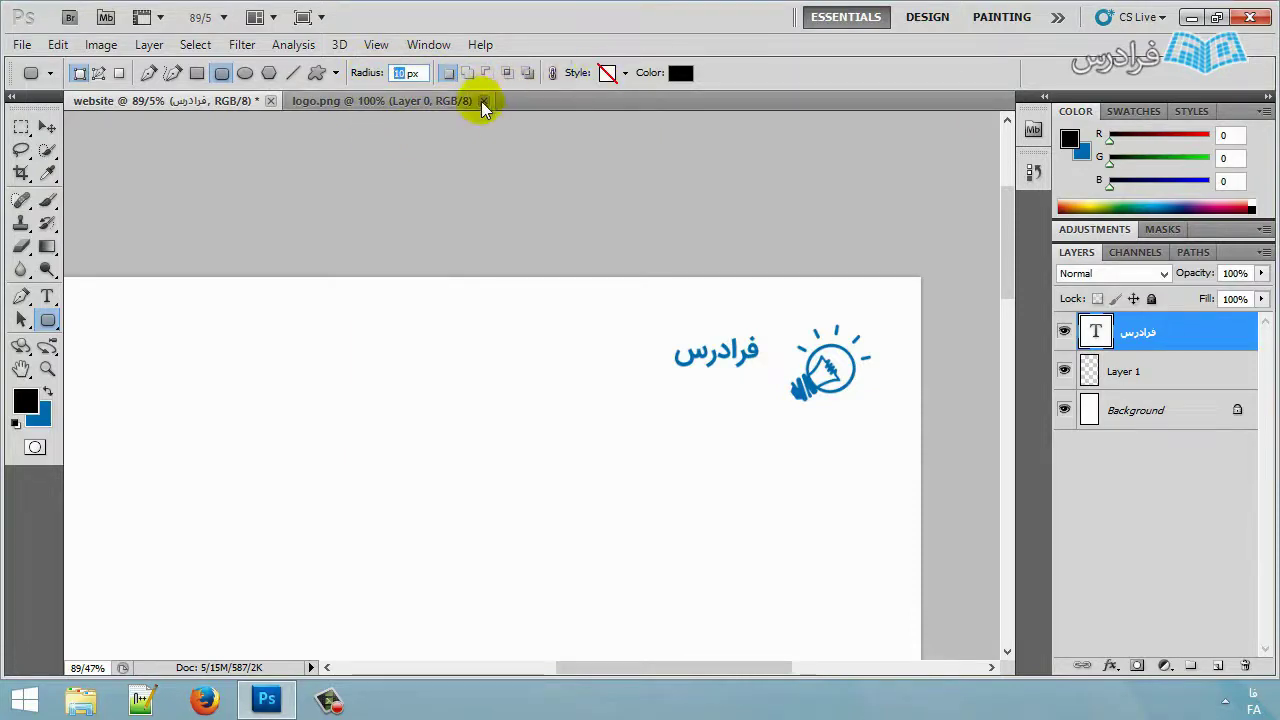
{"action": "type", "text": "5"}
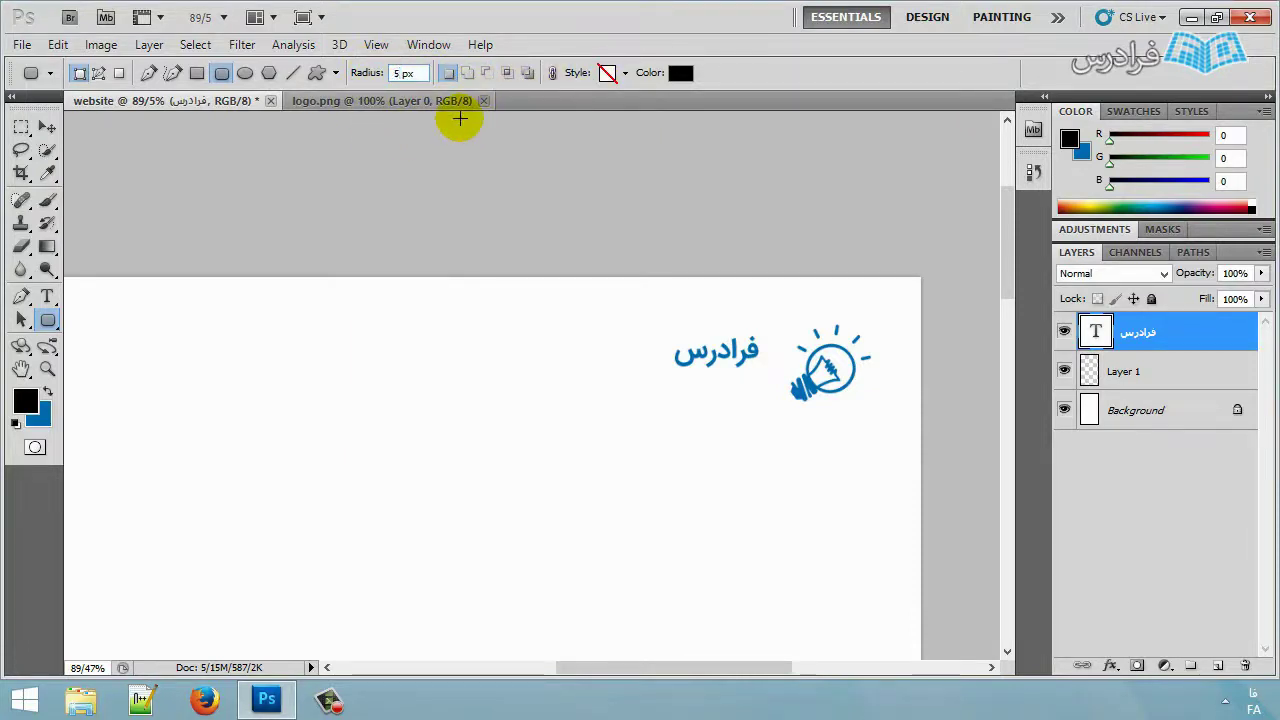
{"action": "left_click_drag", "start_coordinate": [643, 375], "coordinate": [784, 404]}
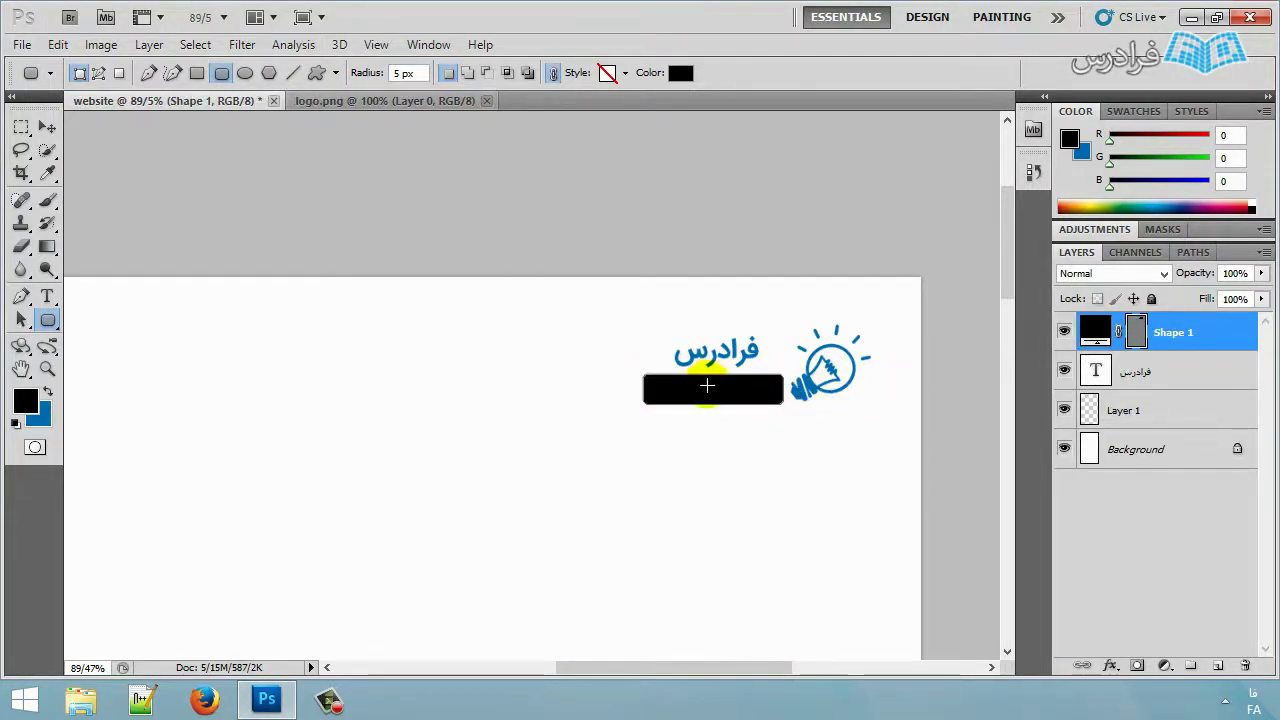
Change the fill color of the rounded rectangle to white (#ffffff).
{"action": "left_click", "coordinate": [1100, 333]}
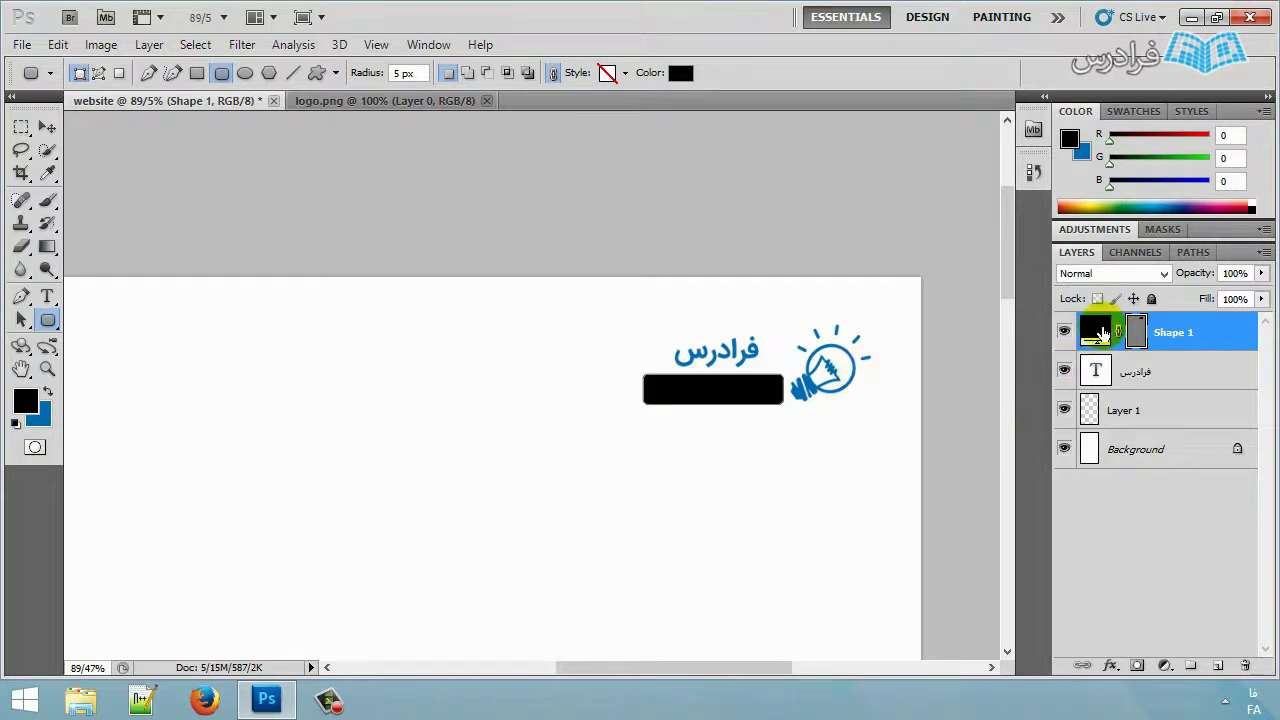
{"action": "double_click", "coordinate": [1098, 331]}
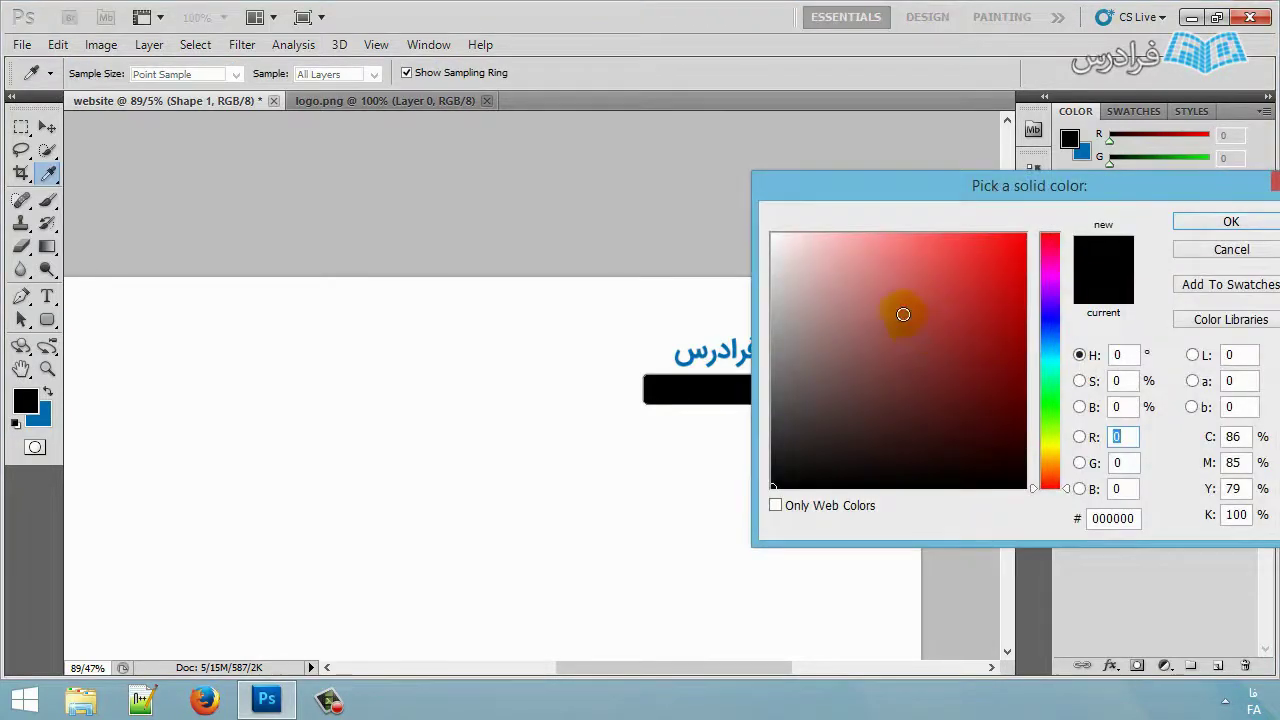
{"action": "left_click_drag", "start_coordinate": [903, 314], "coordinate": [734, 200]}
{"action": "left_click_drag", "start_coordinate": [831, 183], "coordinate": [685, 342]}
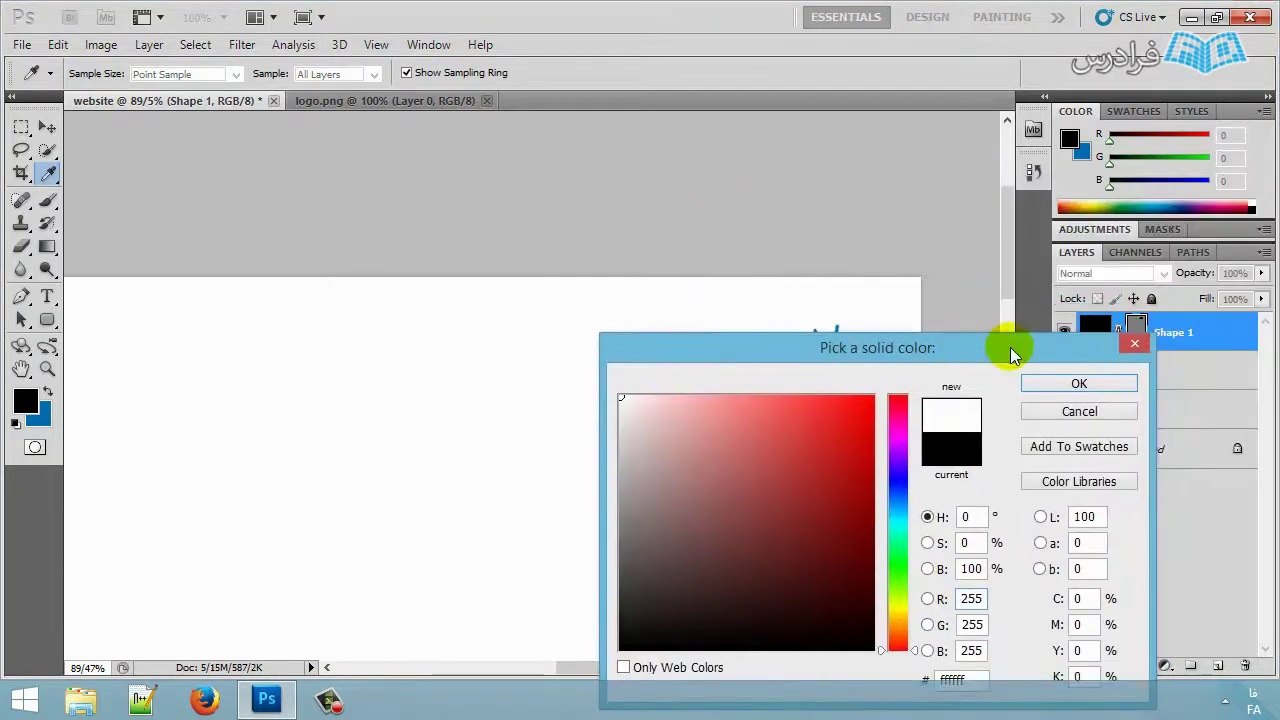
{"action": "left_click", "coordinate": [1039, 382]}
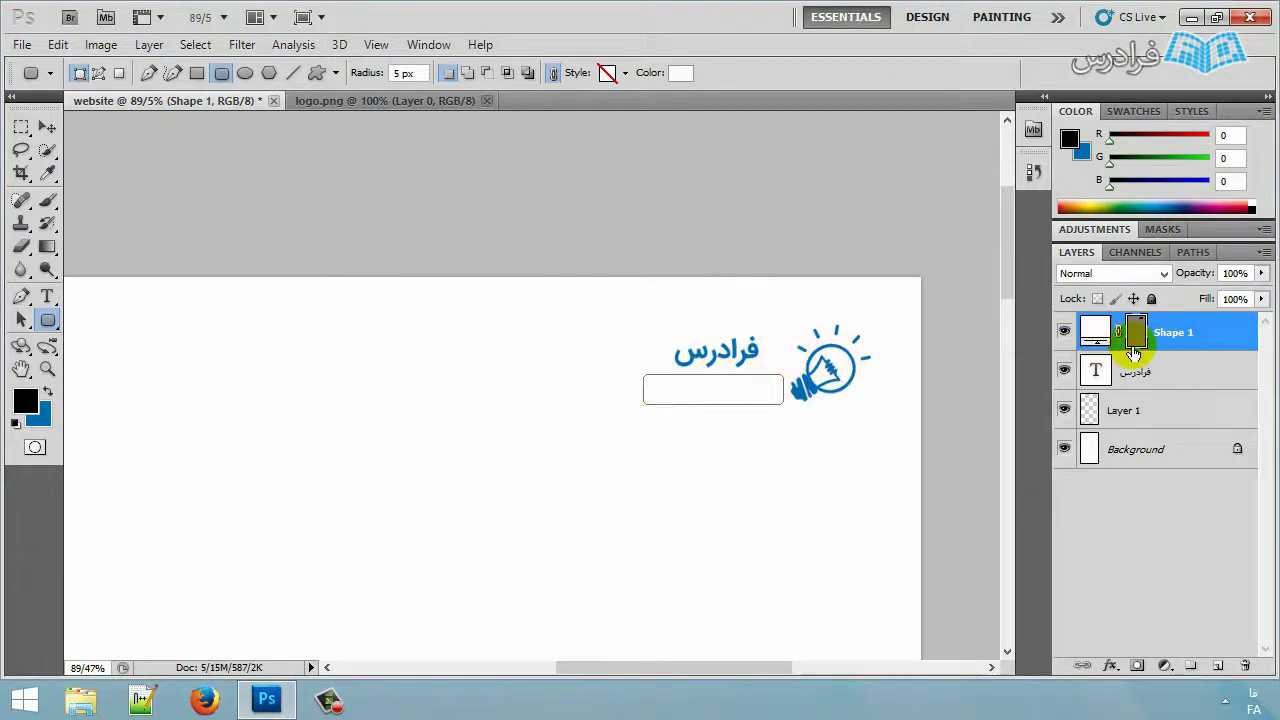
Add a 2 px outside stroke in light grey #e4e4e4 to the rounded rectangle's layer.
{"action": "right_click", "coordinate": [1187, 323]}
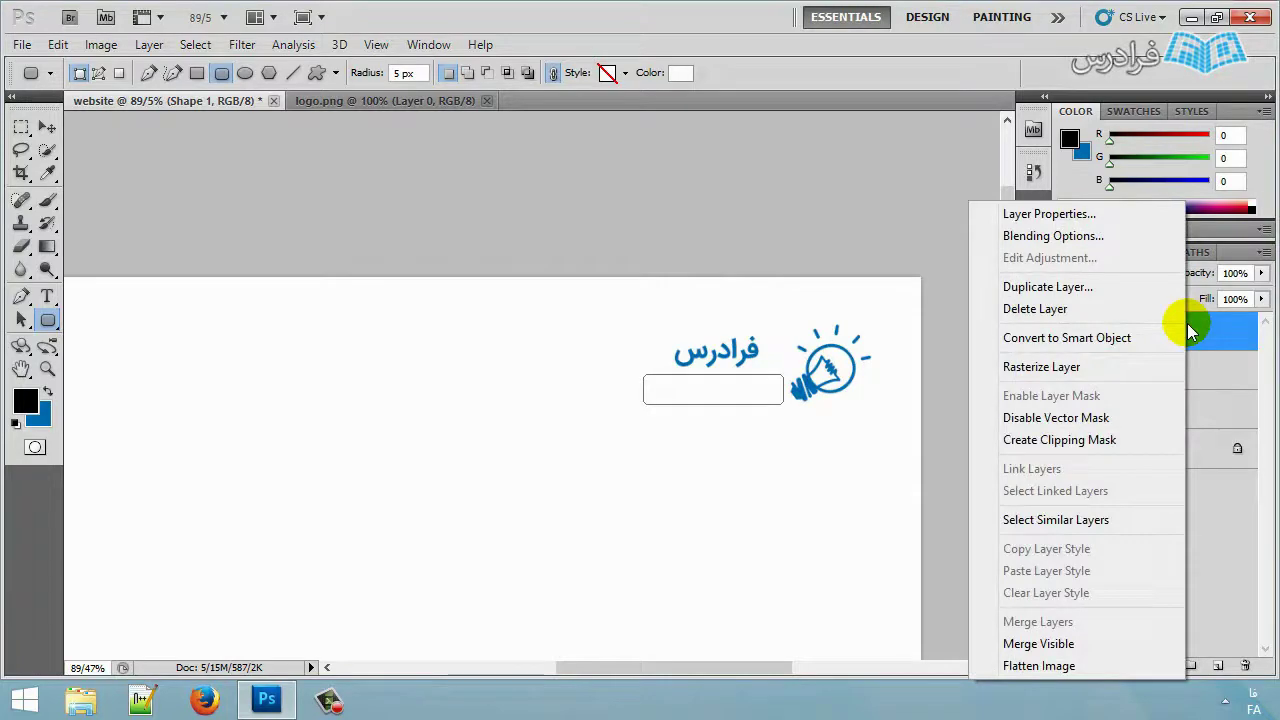
{"action": "left_click", "coordinate": [1093, 240]}
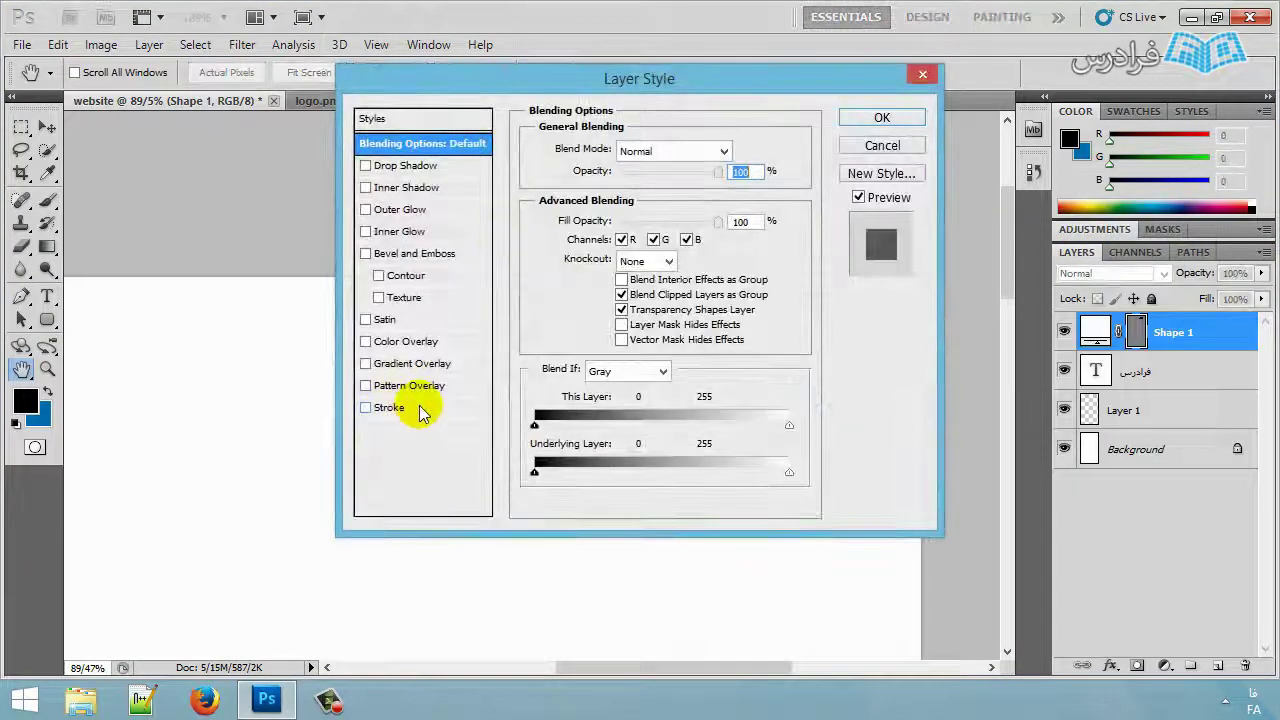
{"action": "left_click", "coordinate": [419, 406]}
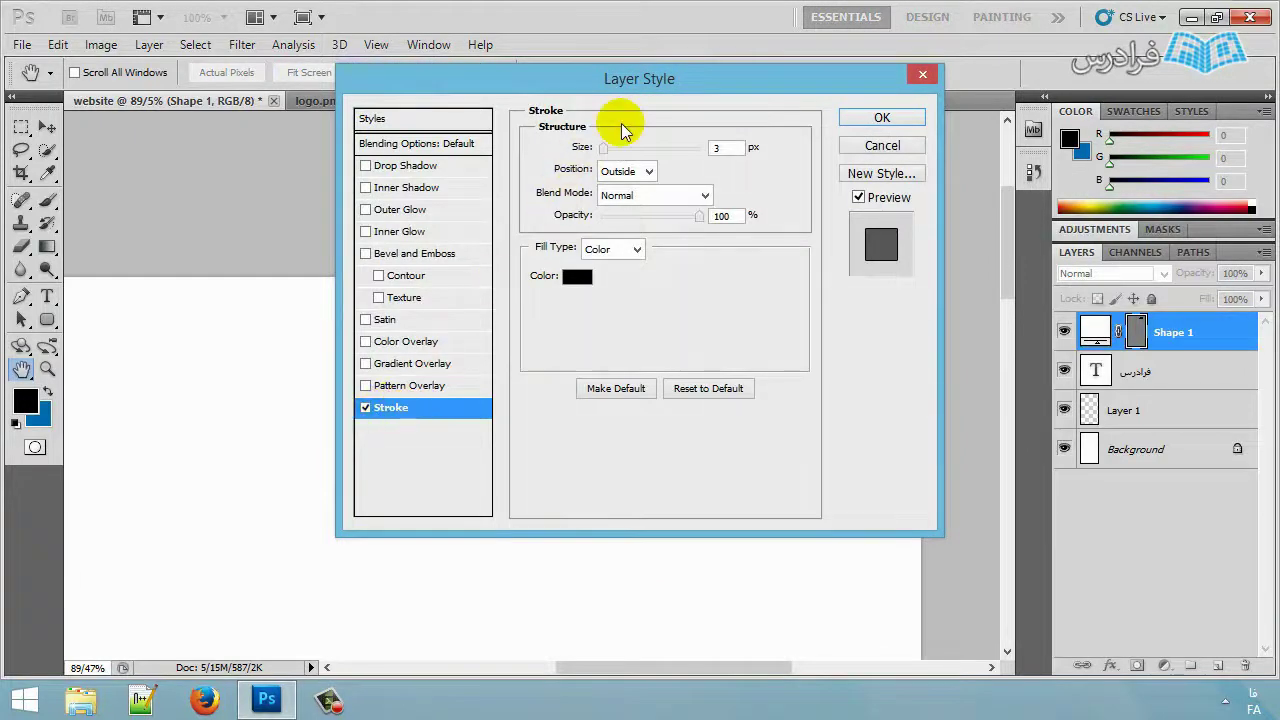
{"action": "left_click_drag", "start_coordinate": [703, 86], "coordinate": [291, 144]}
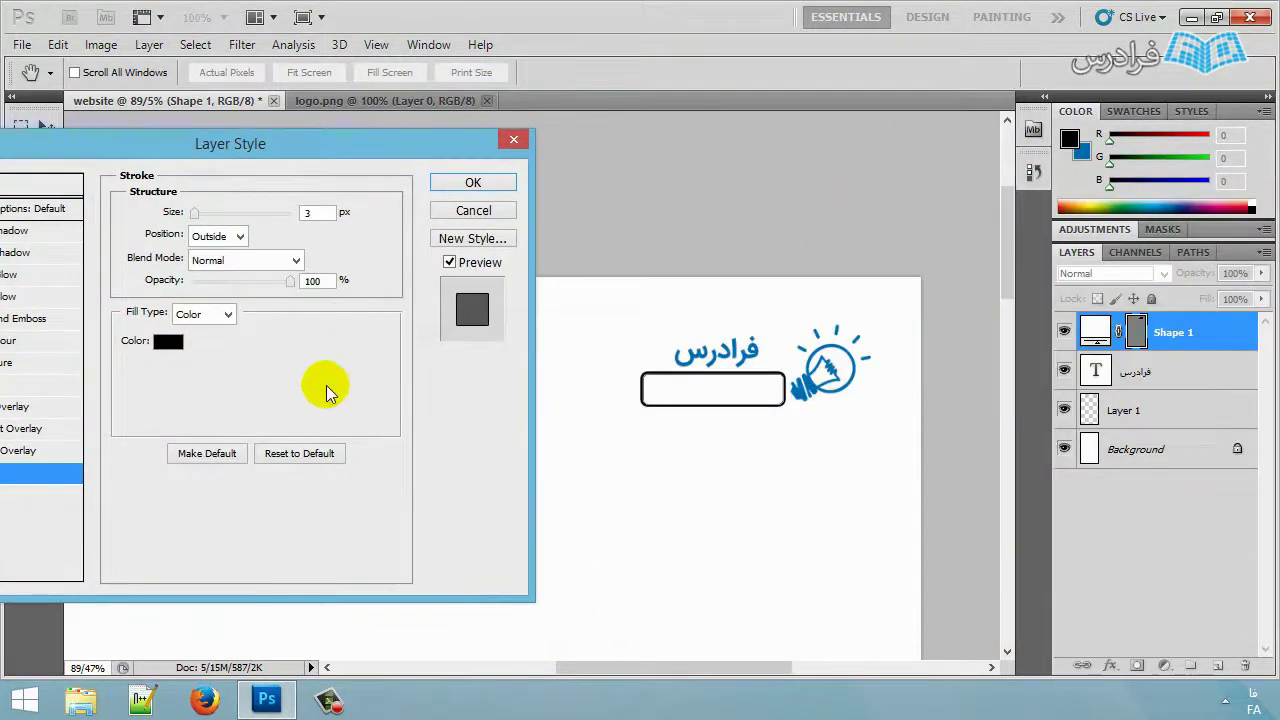
{"action": "left_click", "coordinate": [168, 341]}
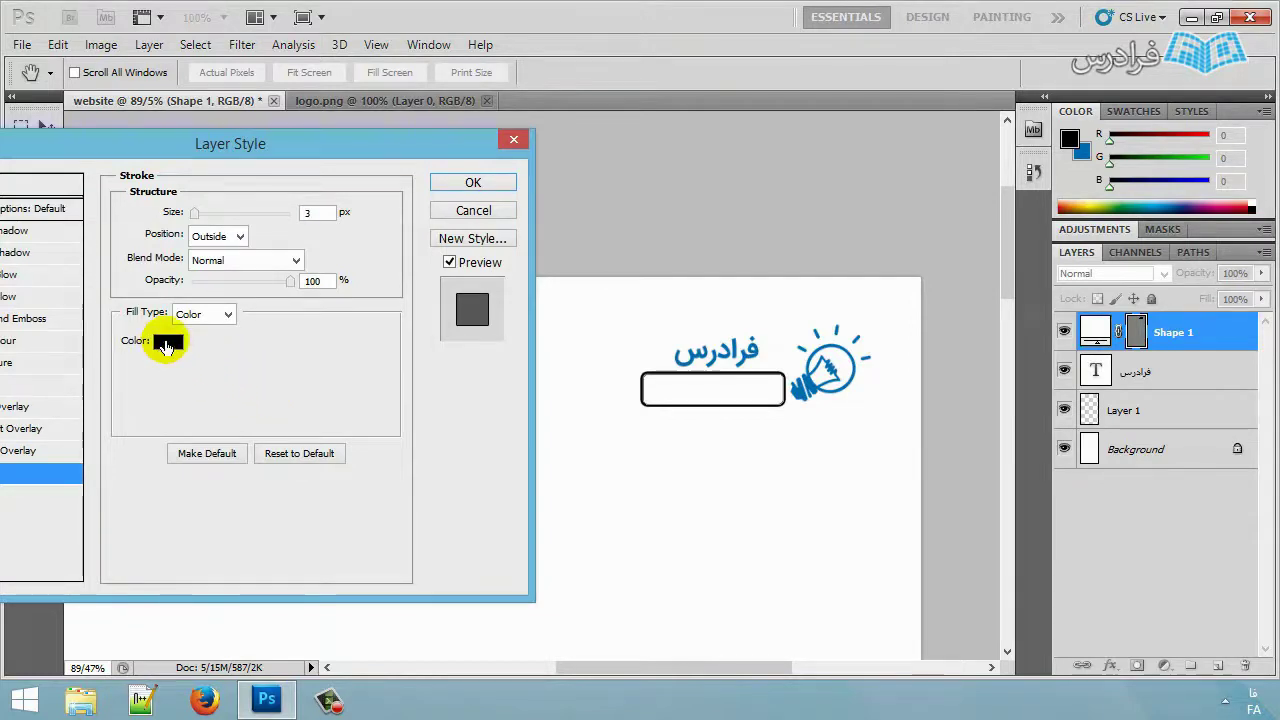
{"action": "left_click_drag", "start_coordinate": [739, 350], "coordinate": [1040, 329]}
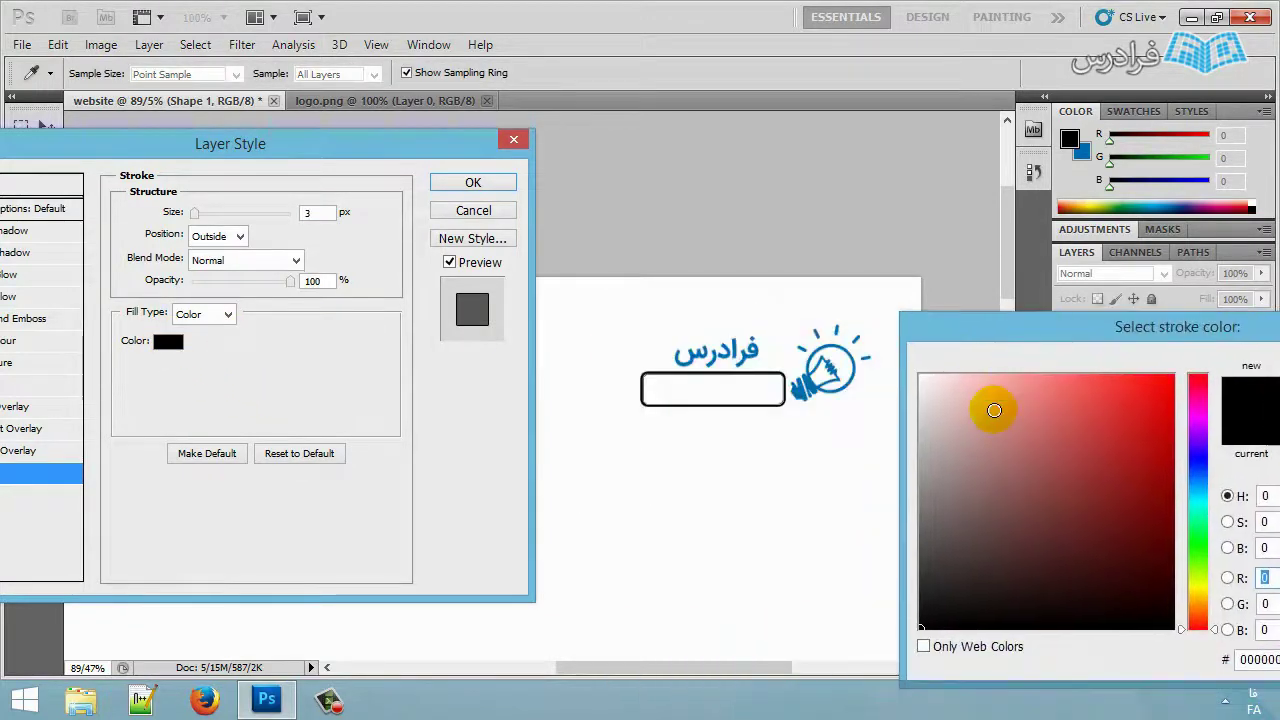
{"action": "left_click_drag", "start_coordinate": [928, 430], "coordinate": [915, 403]}
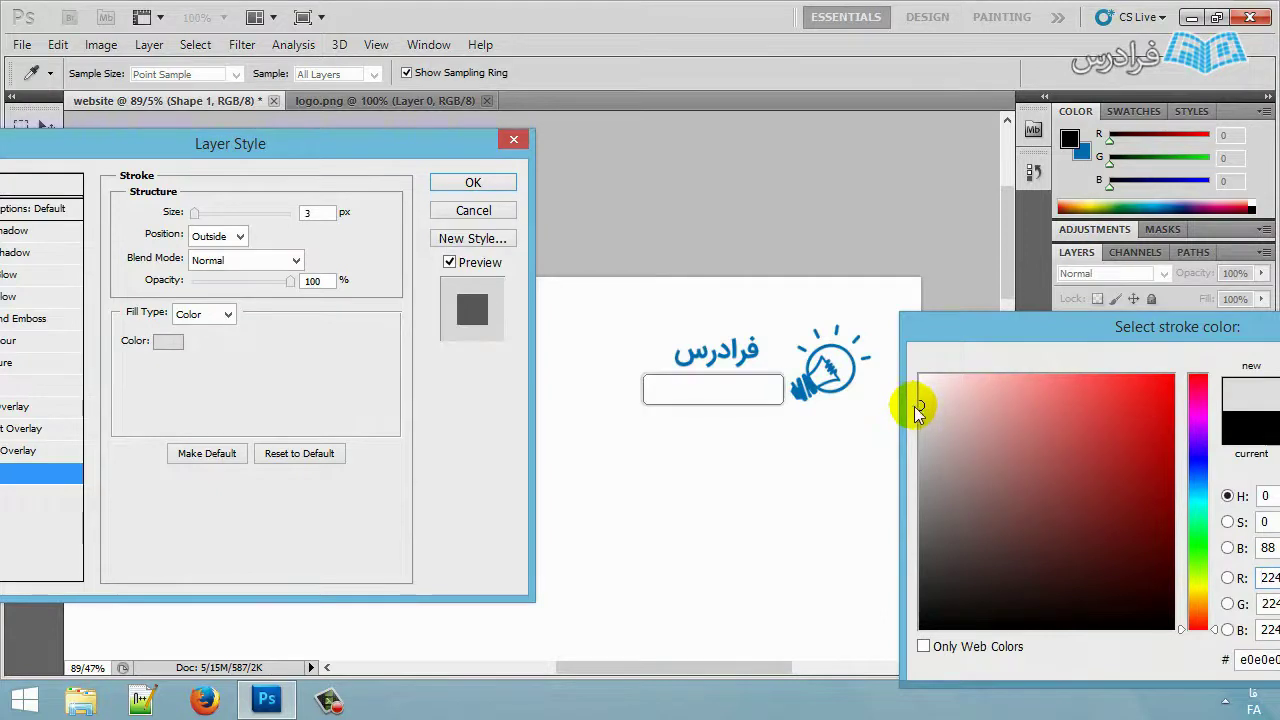
{"action": "left_click_drag", "start_coordinate": [1171, 323], "coordinate": [923, 331]}
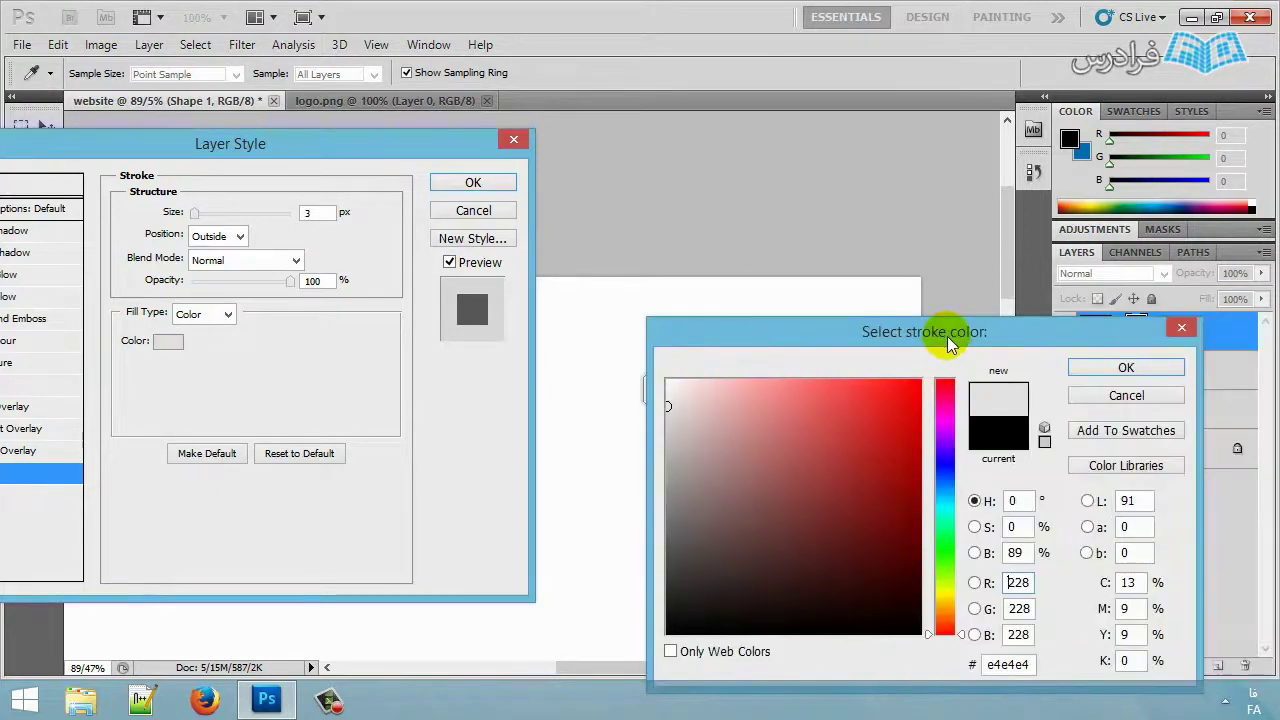
{"action": "left_click", "coordinate": [1123, 366]}
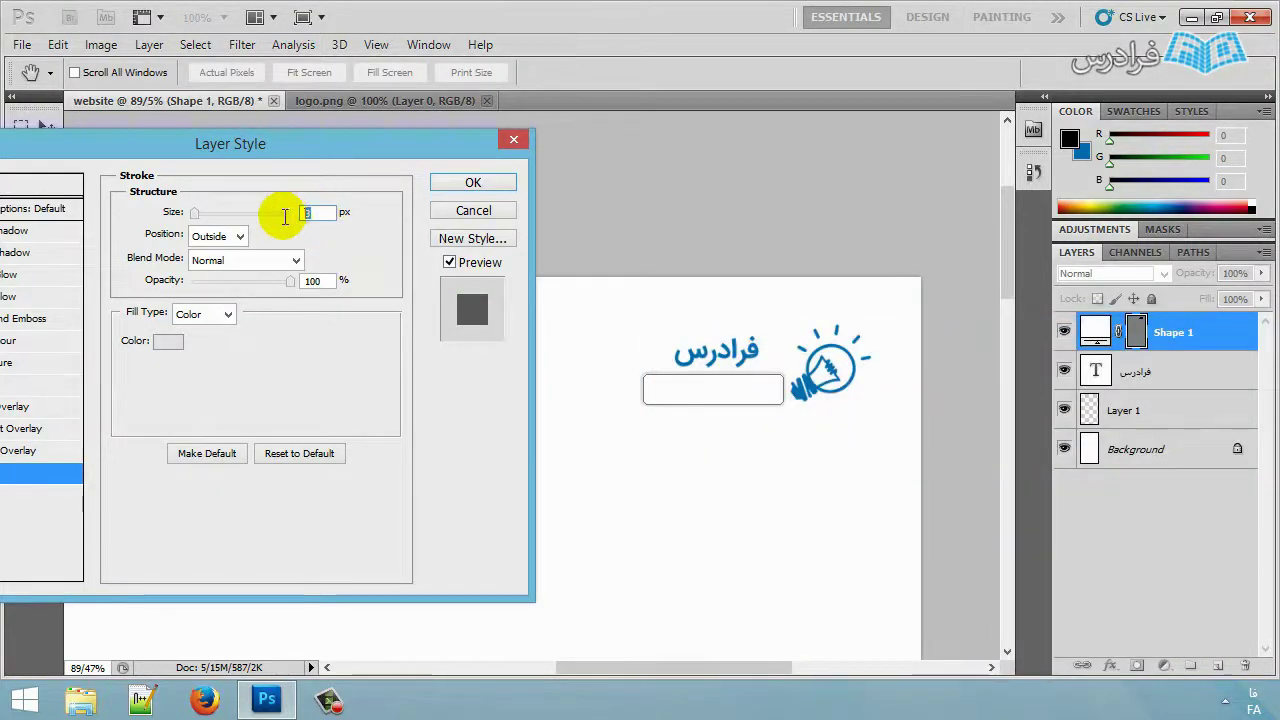
{"action": "type", "text": "2"}
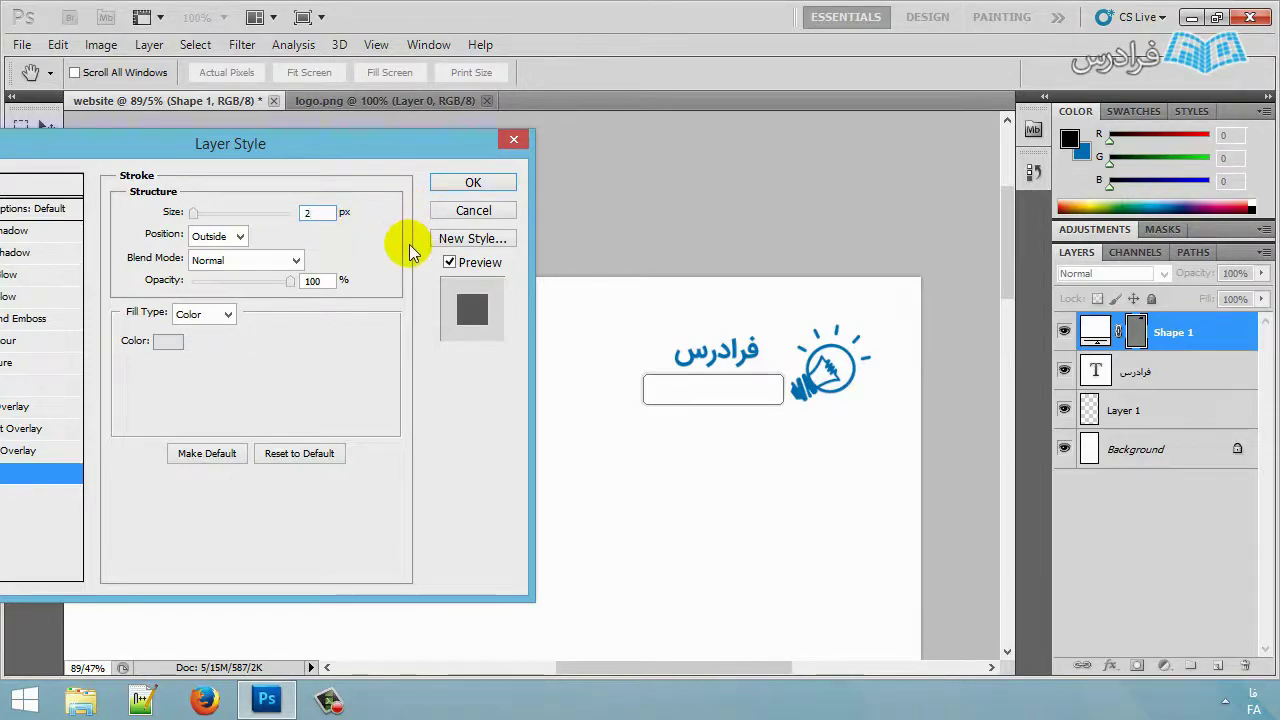
{"action": "left_click", "coordinate": [452, 185]}
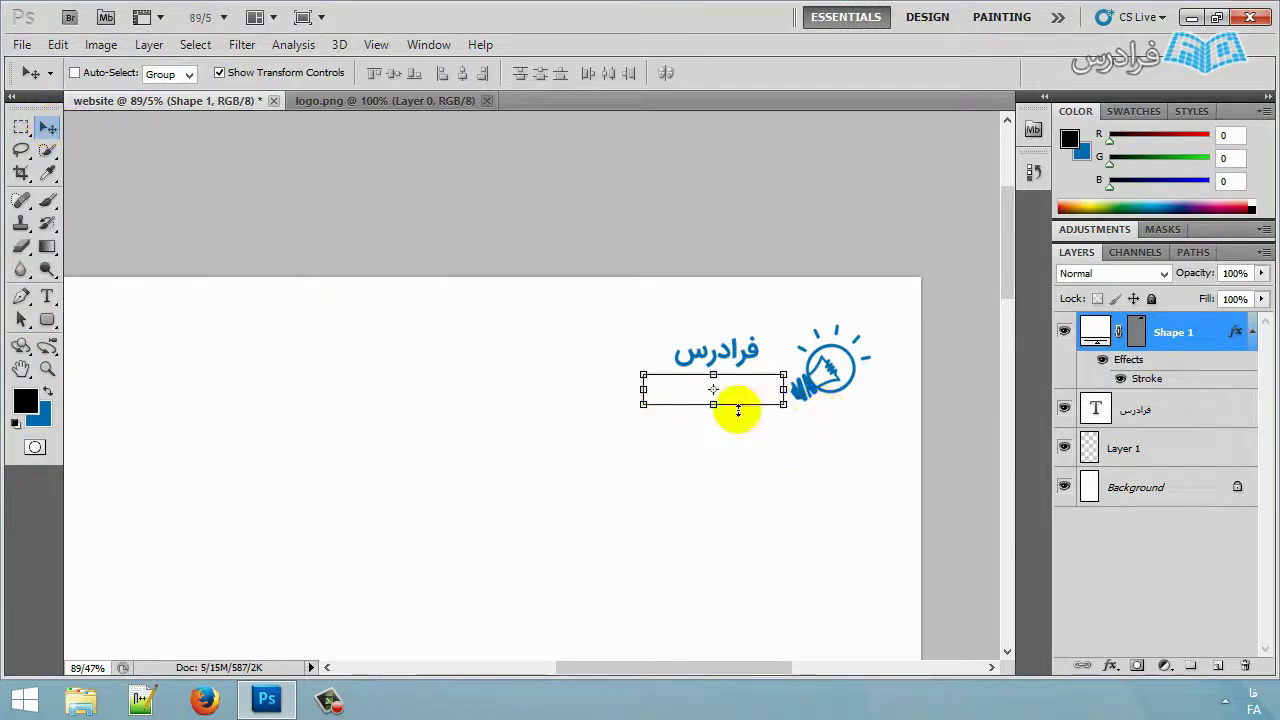
Add the text line "فراتر از یک کلاس درس" below the rounded rectangle.
{"action": "left_click", "coordinate": [1185, 408]}
{"action": "left_click", "coordinate": [1130, 331]}
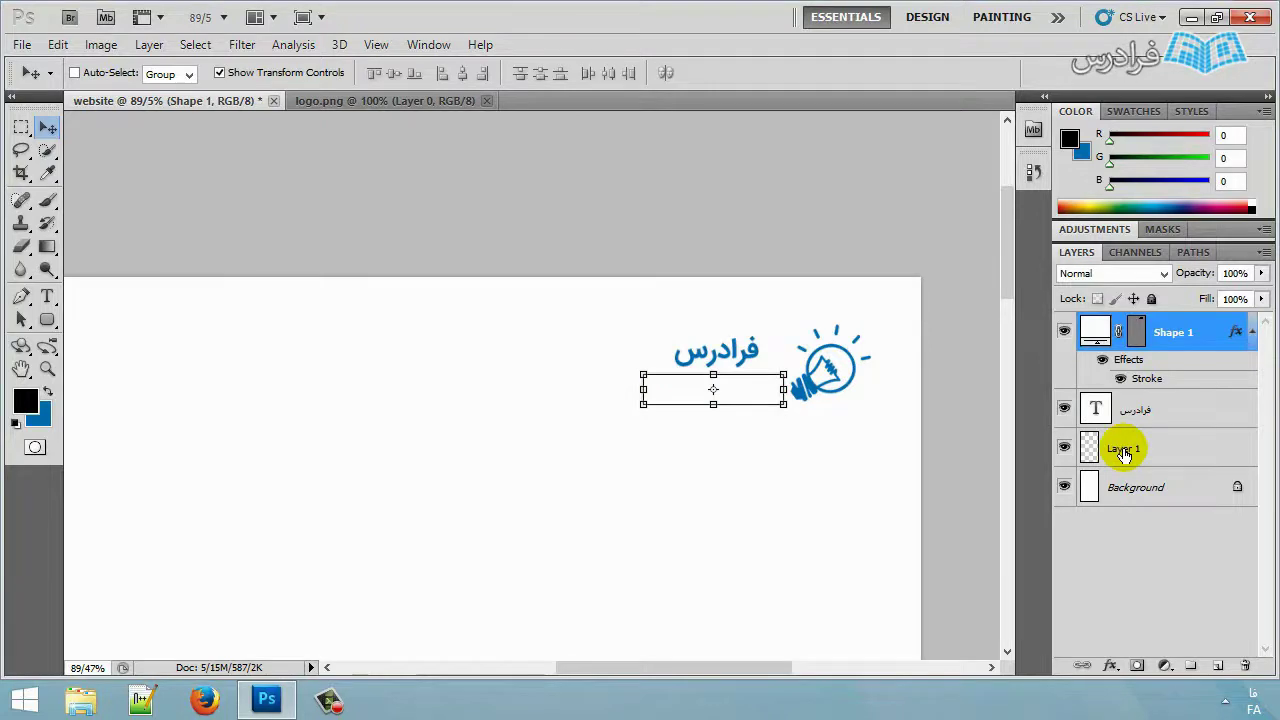
{"action": "left_click", "coordinate": [1168, 413]}
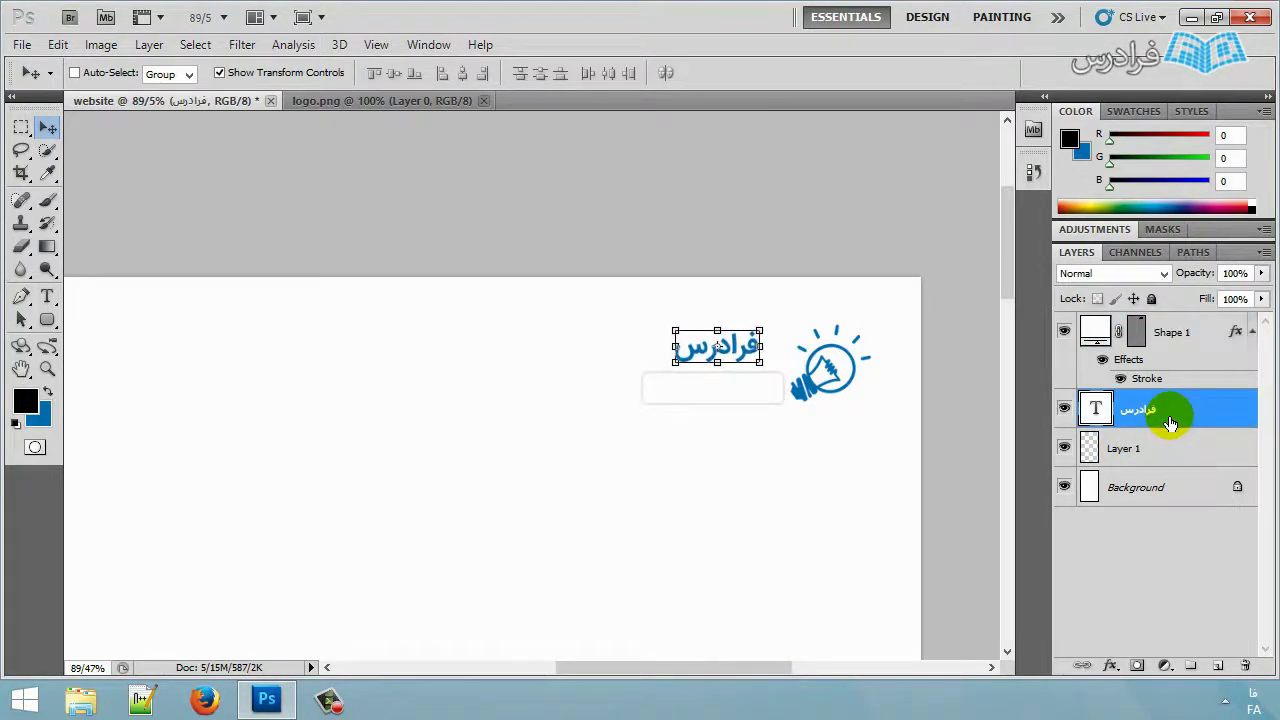
{"action": "left_click", "coordinate": [1128, 558]}
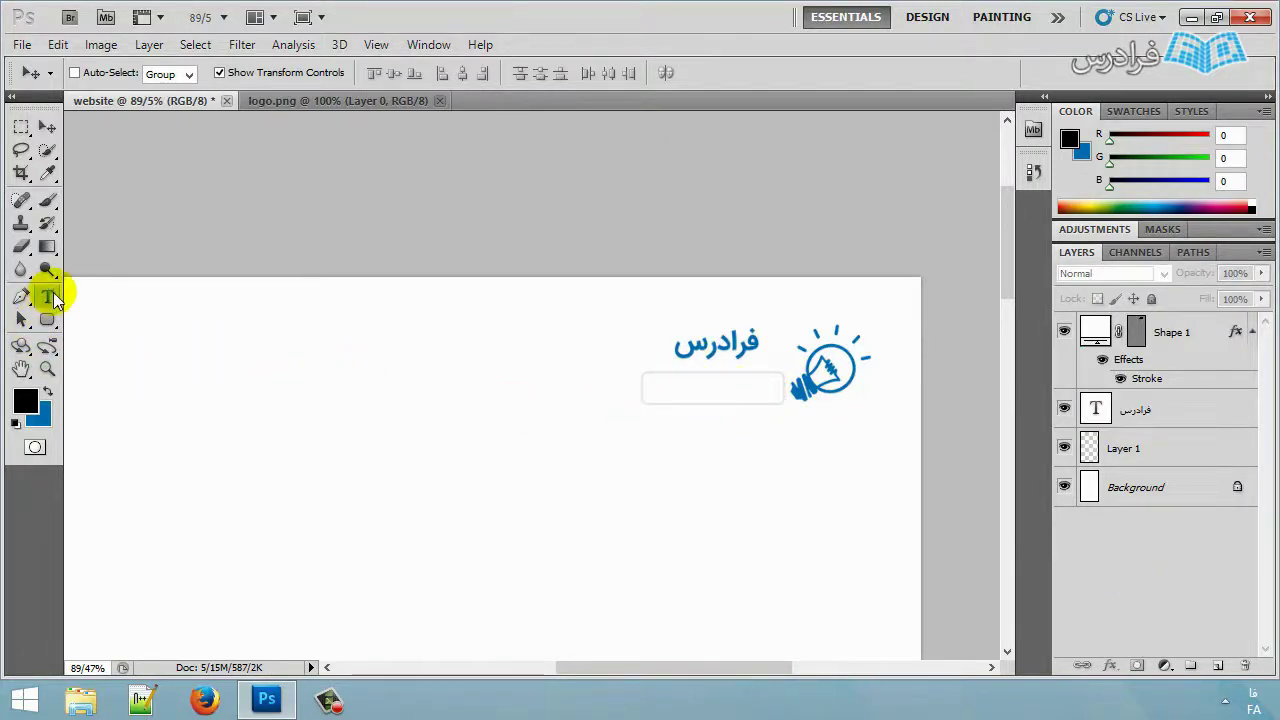
{"action": "left_click", "coordinate": [47, 297]}
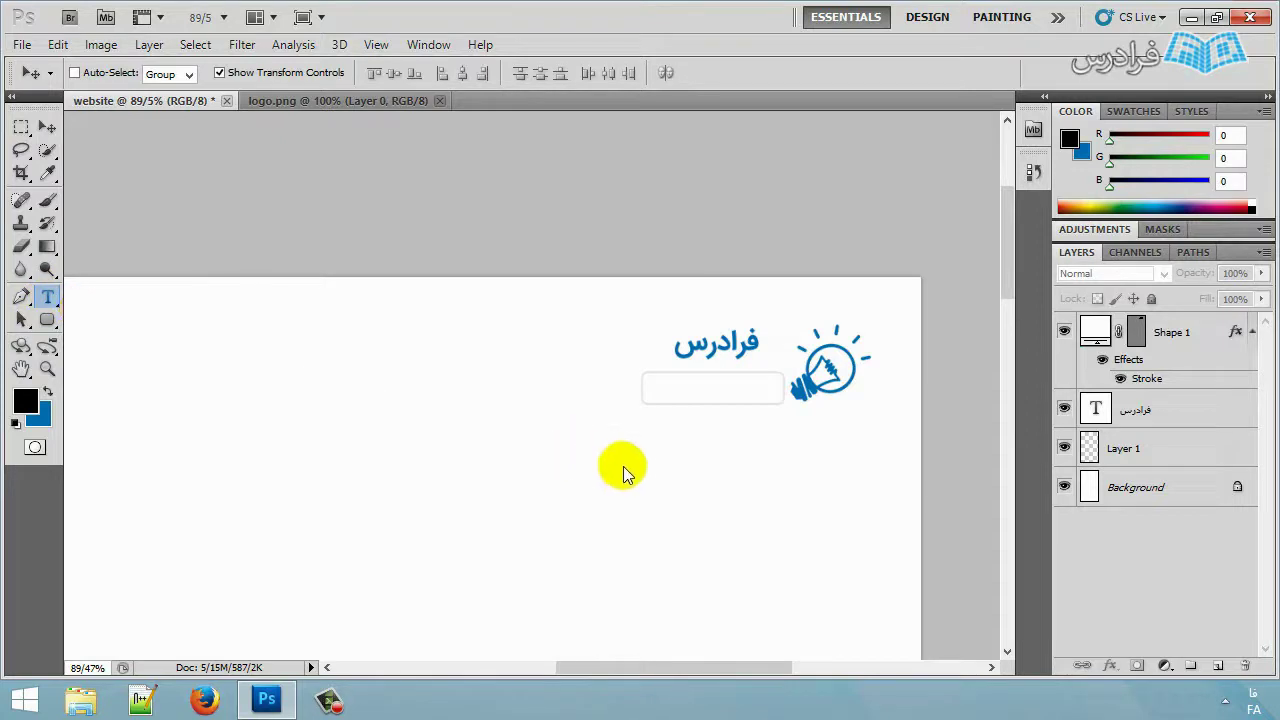
{"action": "left_click", "coordinate": [696, 459]}
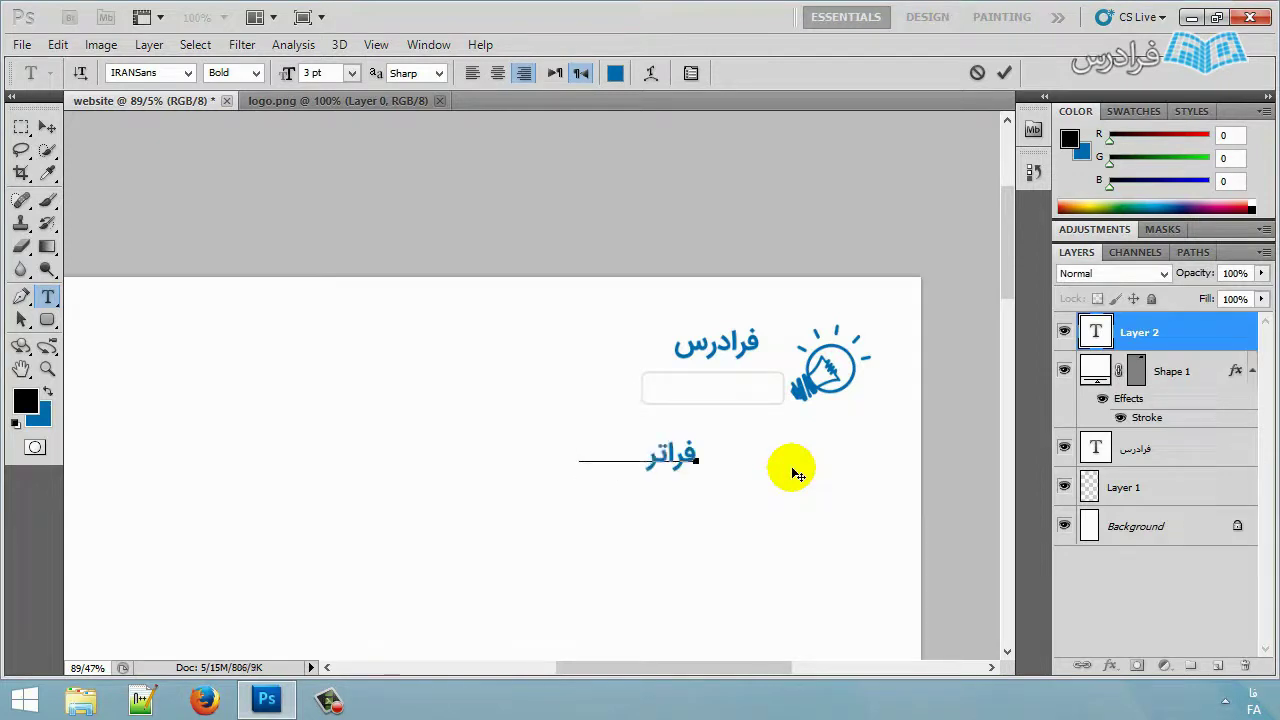
{"action": "type", "text": "فراتر از یک کلاس درس"}
Set the text "فراتر از یک کلاس درس" to 2 pt and move it onto the rounded rectangle.
{"action": "key", "text": "ctrl+a"}
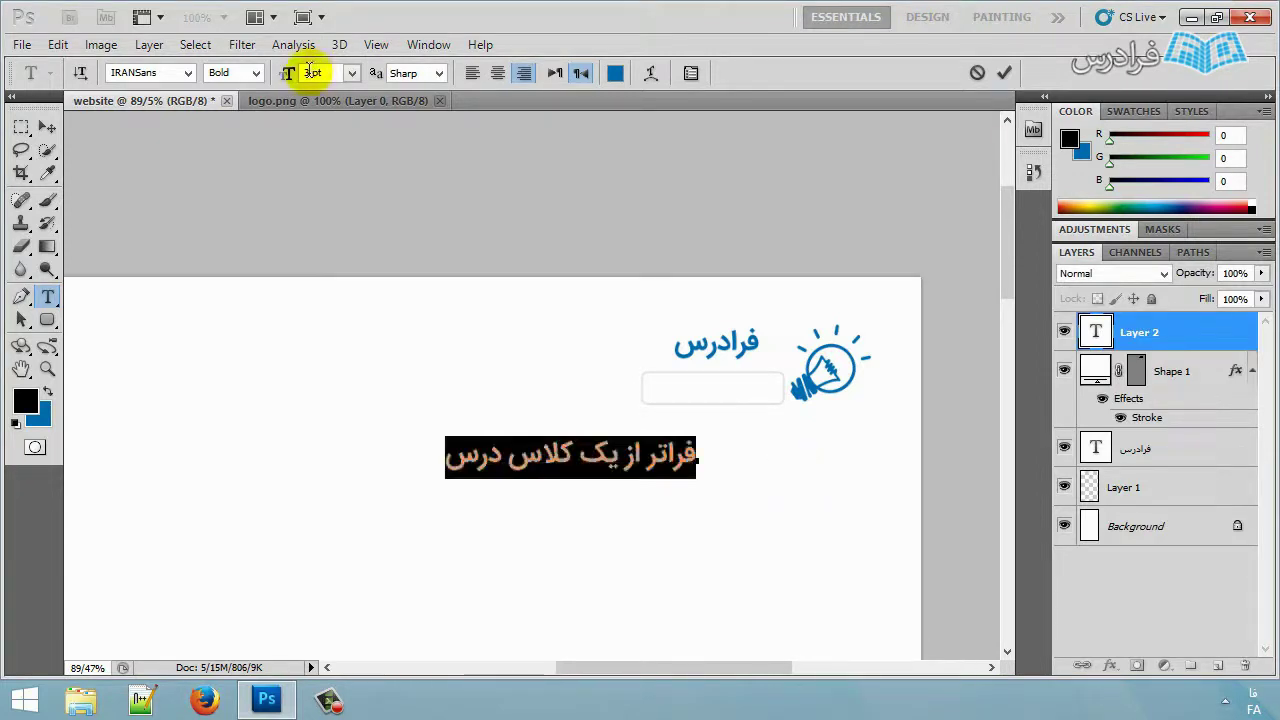
{"action": "type", "text": "4"}
{"action": "key", "text": "Return"}
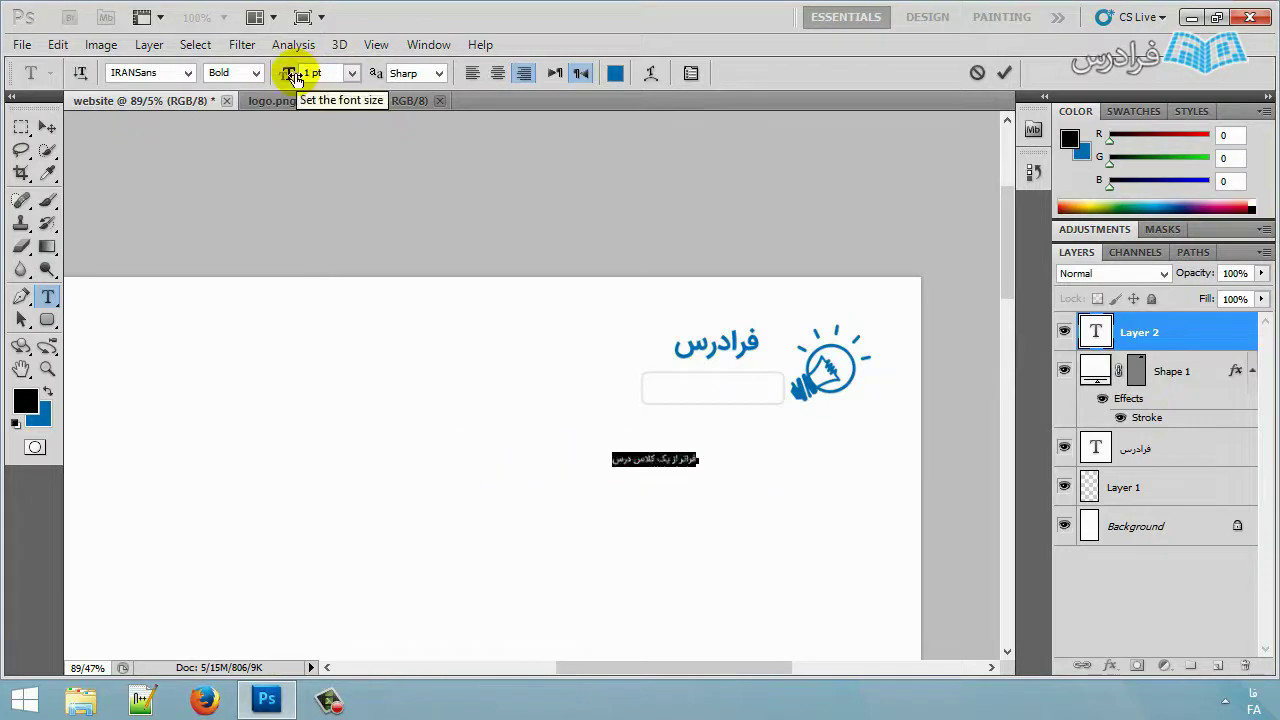
{"action": "type", "text": "2"}
{"action": "key", "text": "Return"}
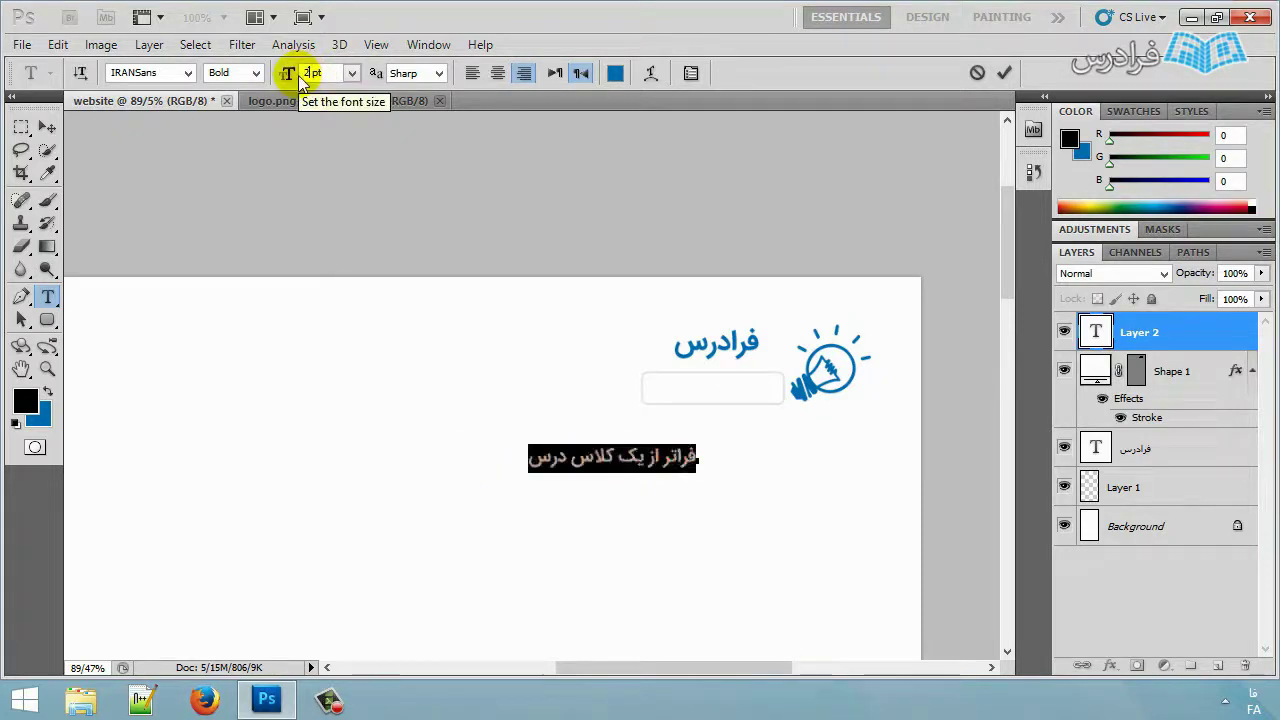
{"action": "left_click_drag", "start_coordinate": [700, 509], "coordinate": [780, 449]}
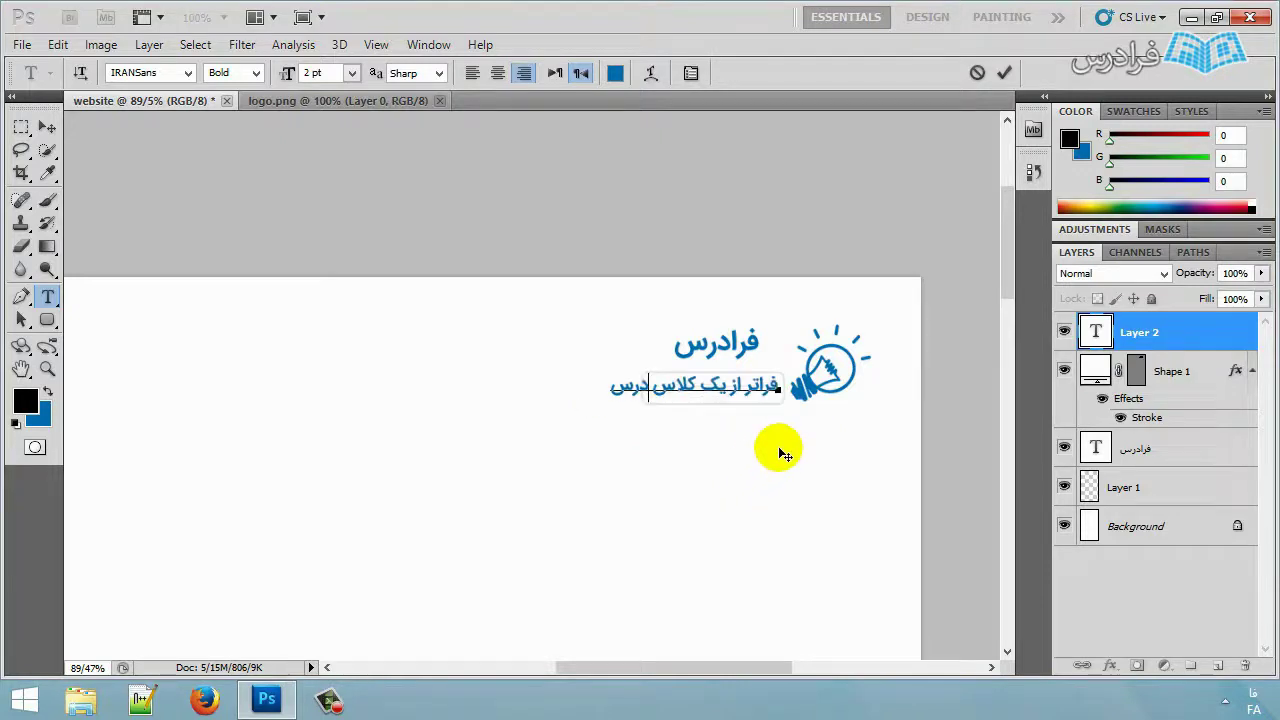
Recolor the whole text "فراتر از یک کلاس درس" to medium grey #818283.
{"action": "double_click", "coordinate": [663, 391]}
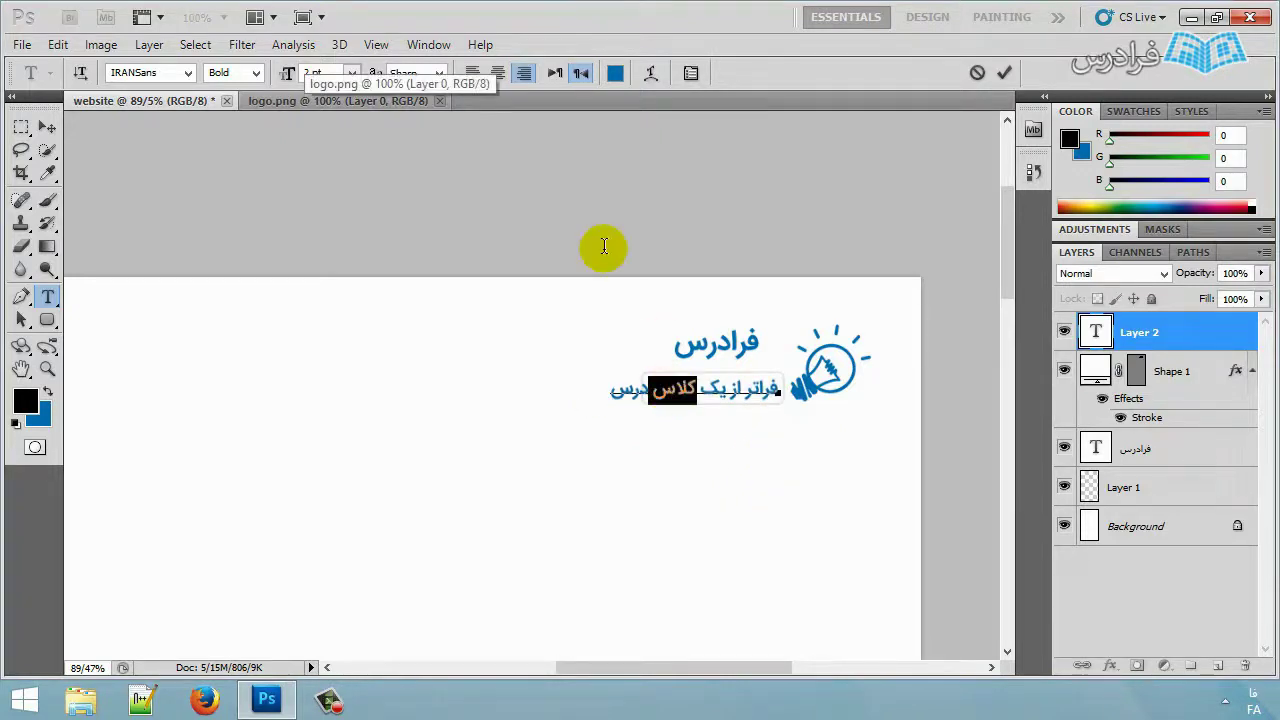
{"action": "key", "text": "ctrl+a"}
{"action": "left_click", "coordinate": [615, 73]}
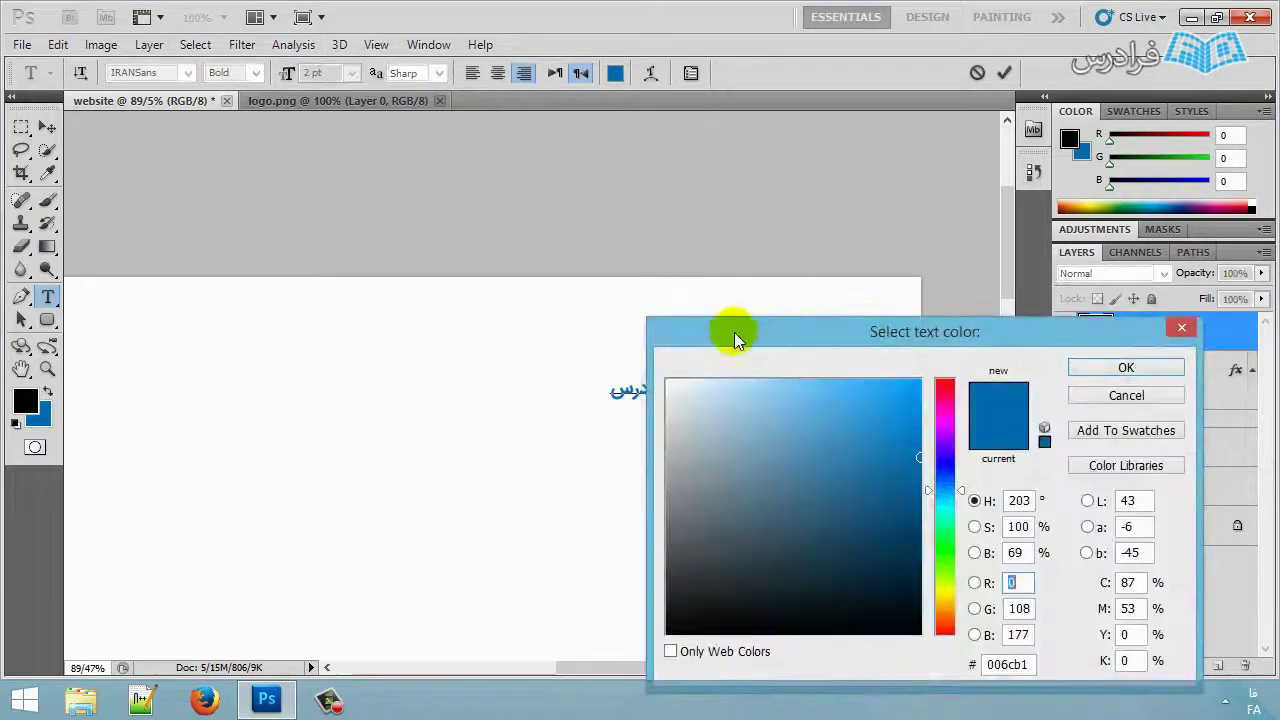
{"action": "left_click_drag", "start_coordinate": [731, 331], "coordinate": [959, 310]}
{"action": "left_click", "coordinate": [895, 461]}
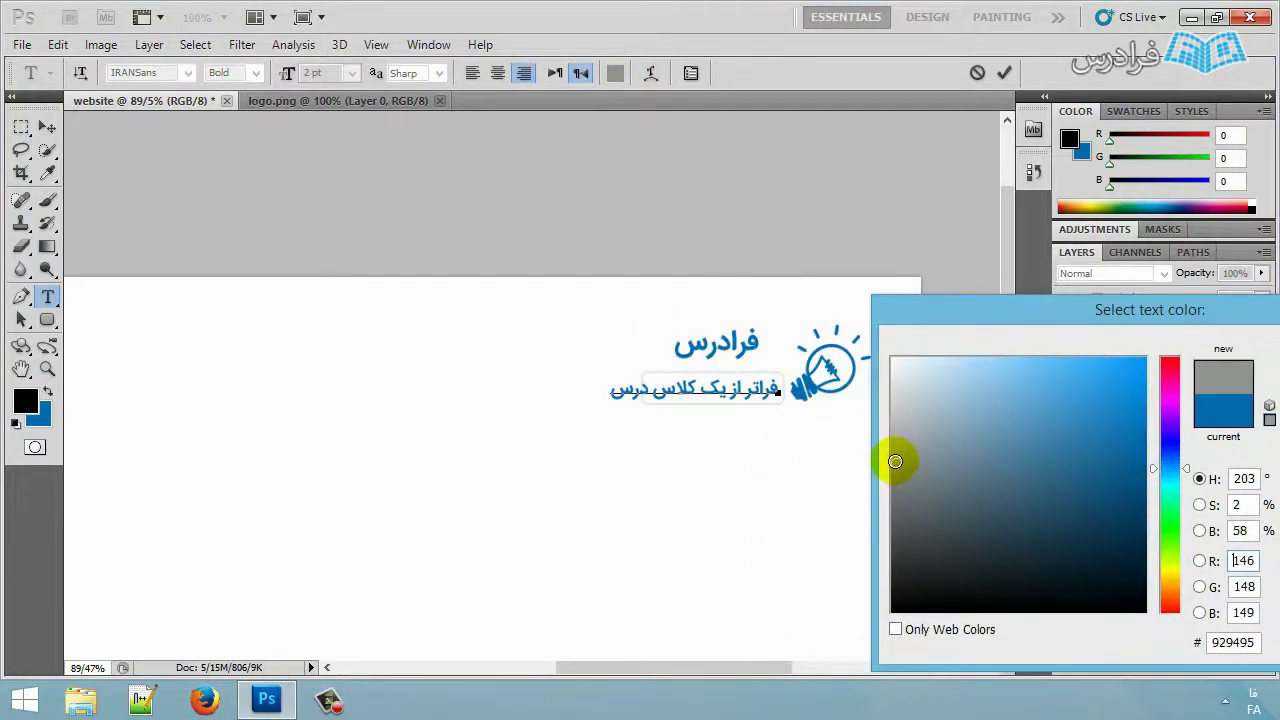
{"action": "left_click_drag", "start_coordinate": [895, 455], "coordinate": [895, 481]}
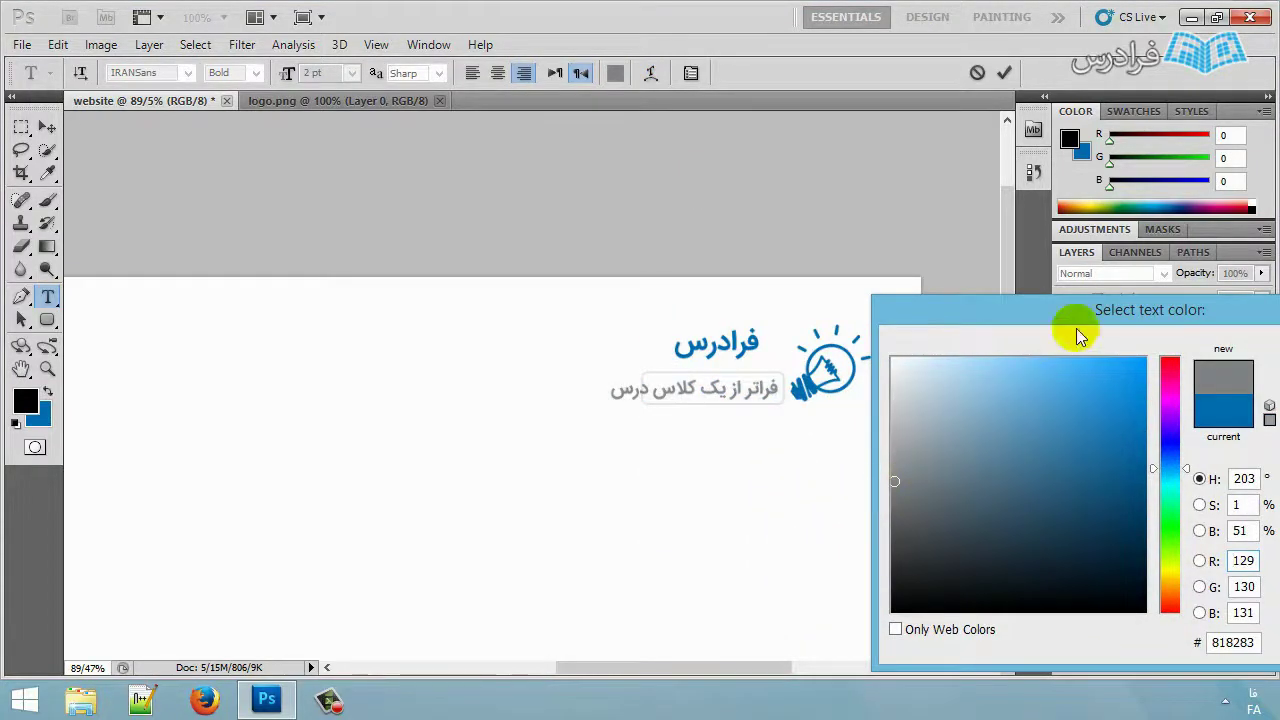
{"action": "left_click_drag", "start_coordinate": [1200, 313], "coordinate": [1037, 313]}
{"action": "left_click", "coordinate": [1174, 349]}
{"action": "left_click", "coordinate": [47, 127]}
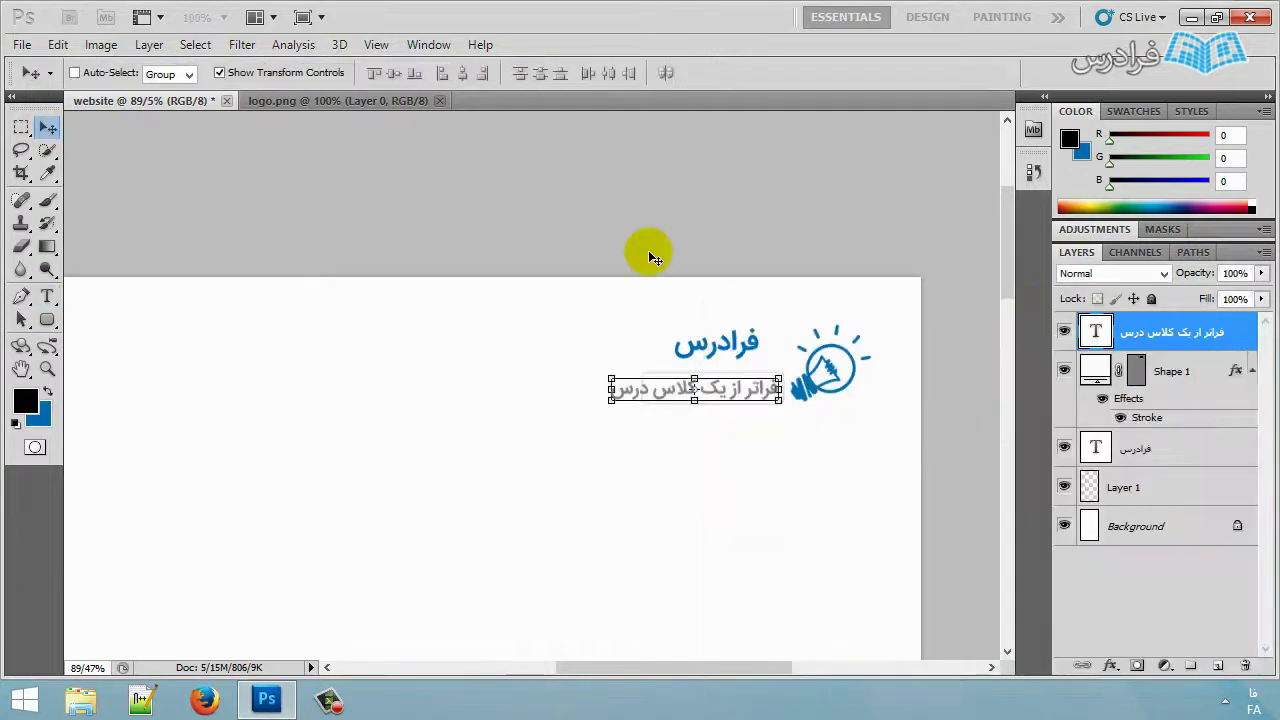
Widen the rounded rectangle on its left side to about 123% so it encloses the grey tagline, and apply the transformation.
{"action": "left_click", "coordinate": [1199, 371]}
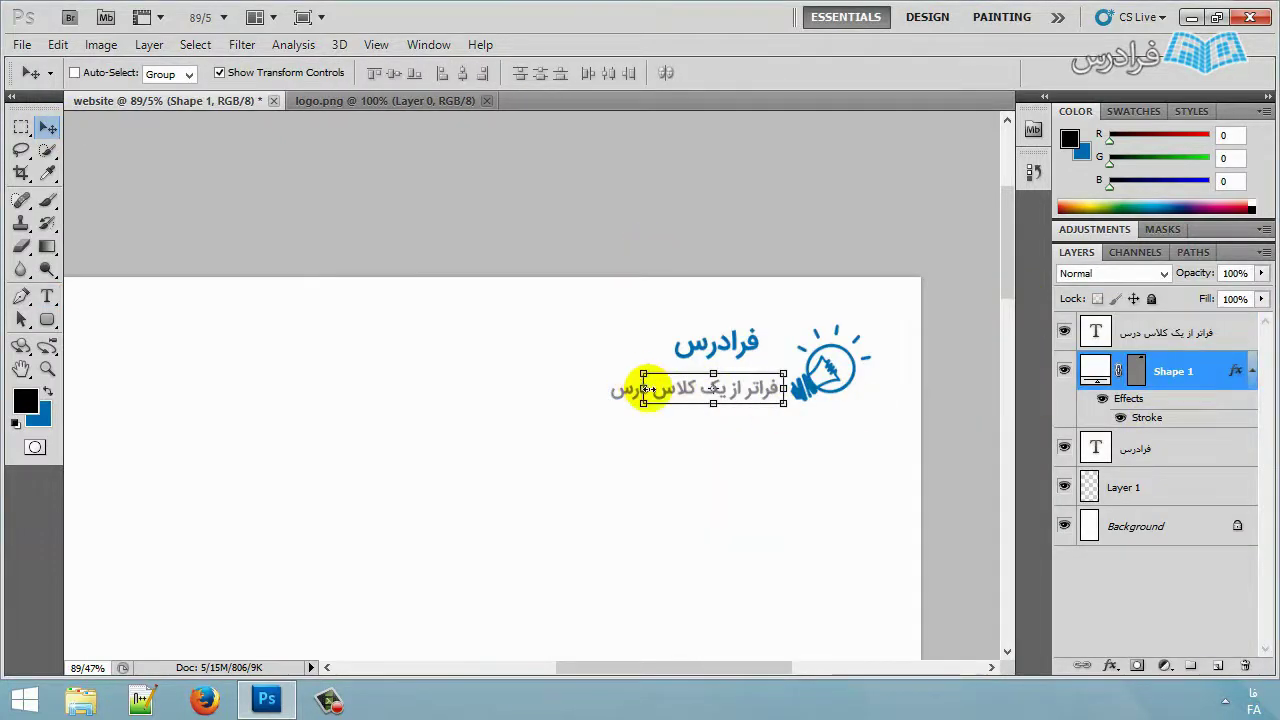
{"action": "left_click_drag", "start_coordinate": [645, 389], "coordinate": [611, 386]}
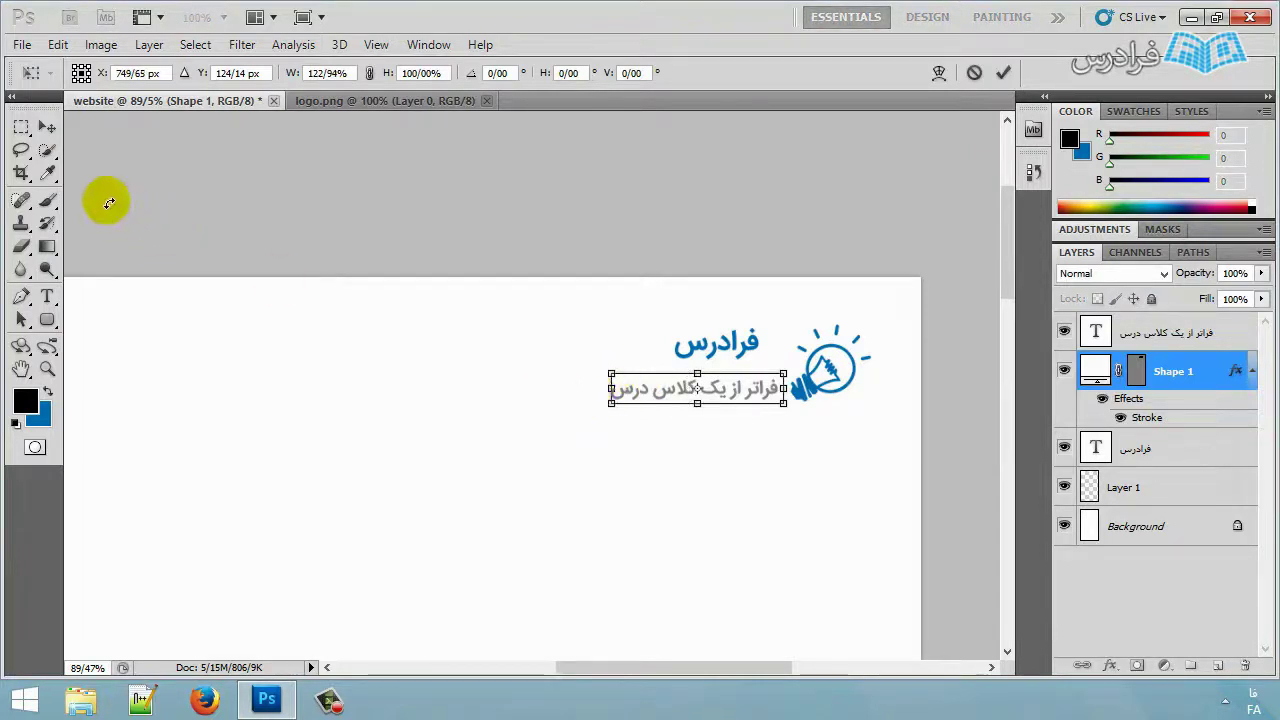
{"action": "left_click", "coordinate": [45, 130]}
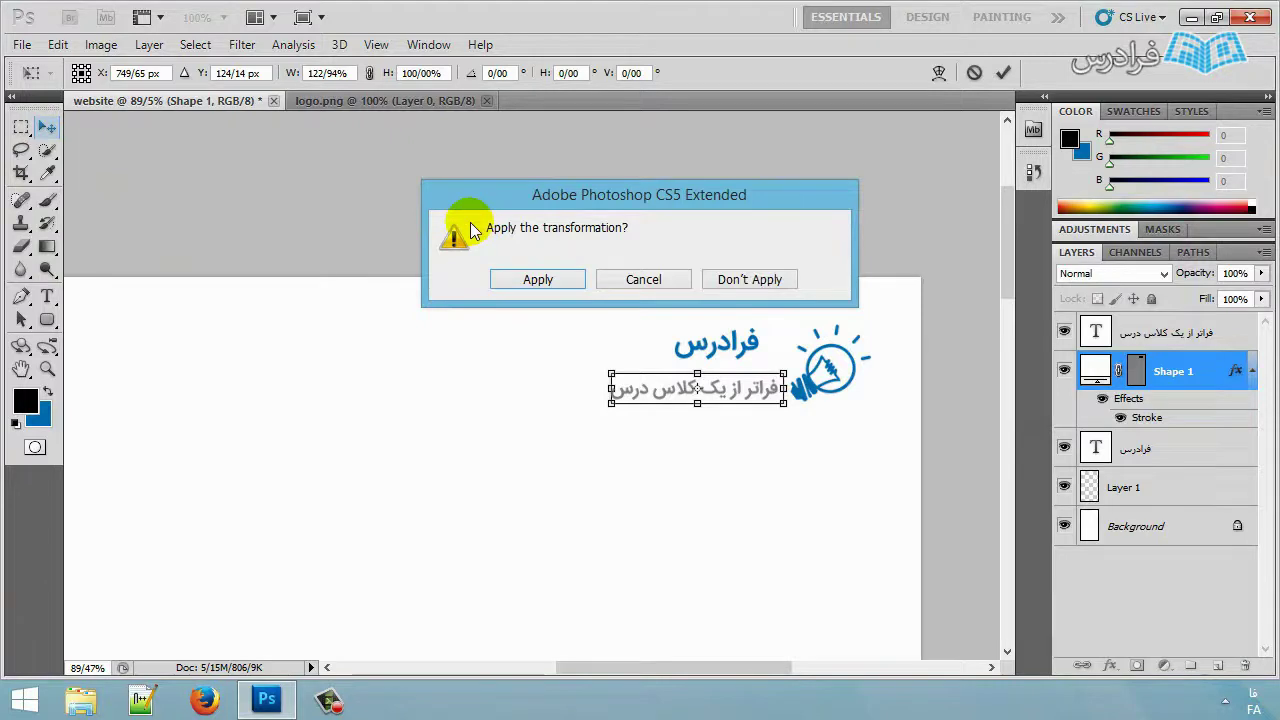
{"action": "left_click", "coordinate": [510, 279]}
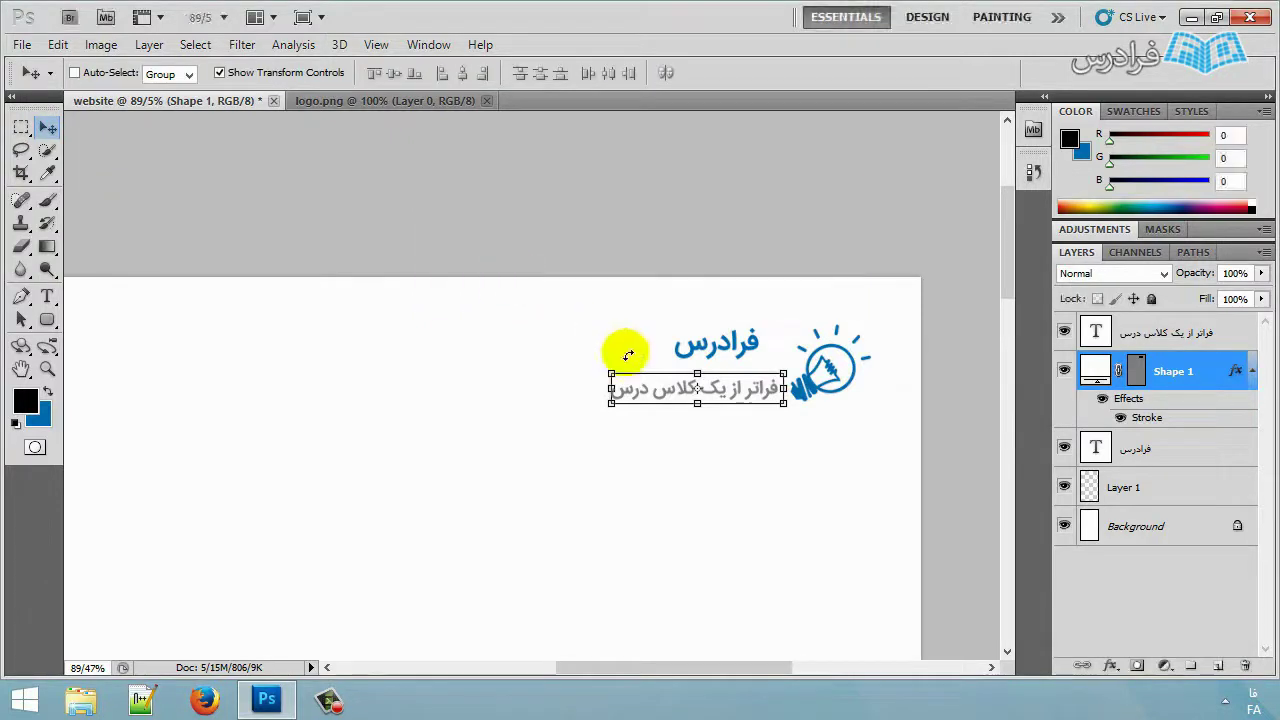
{"action": "left_click", "coordinate": [1150, 596]}
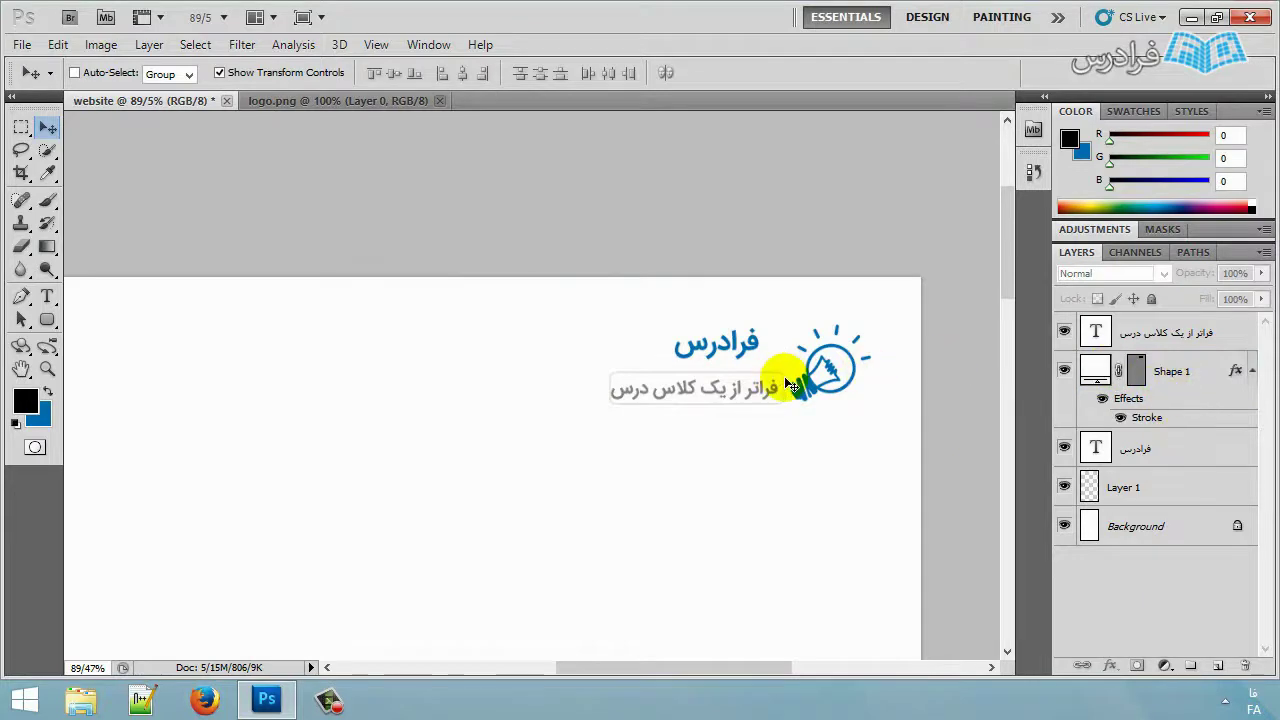
Enlarge the text "فرادرس" to 5 pt and nudge it slightly up and right above the tagline box.
{"action": "scroll", "coordinate": [769, 350], "scroll_direction": "up", "scroll_amount": 3}
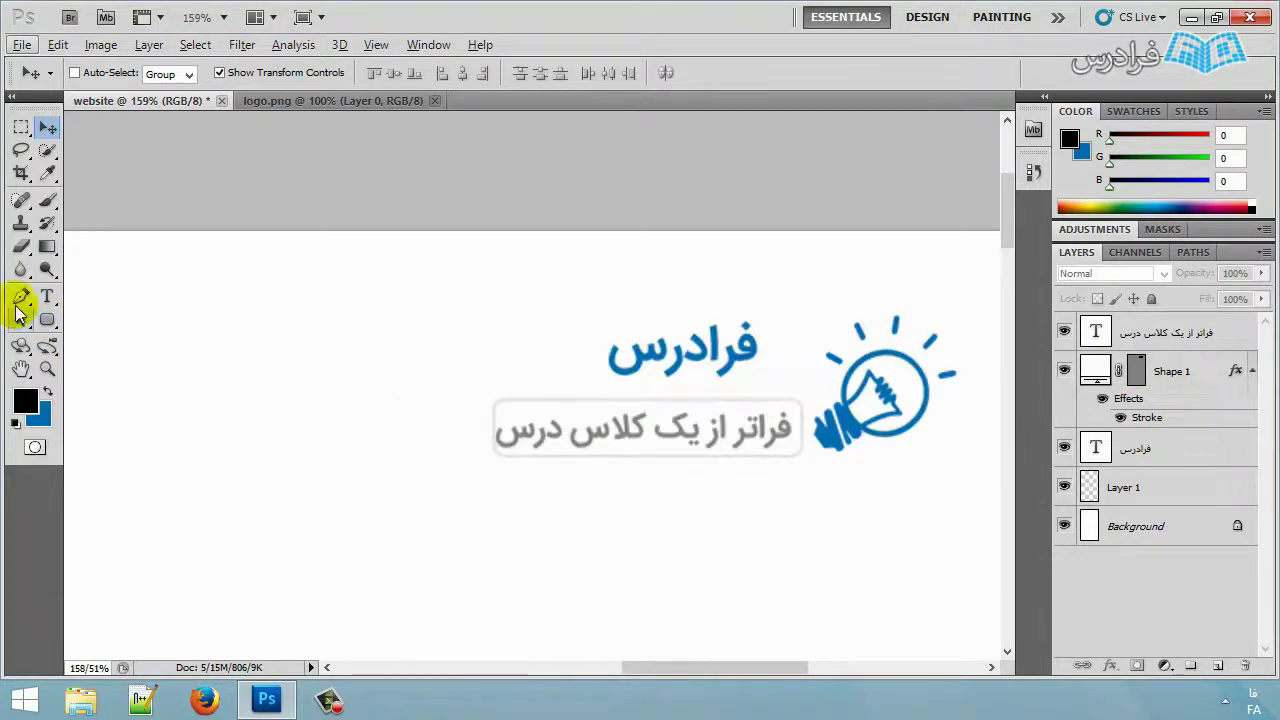
{"action": "left_click", "coordinate": [46, 297]}
{"action": "left_click", "coordinate": [706, 350]}
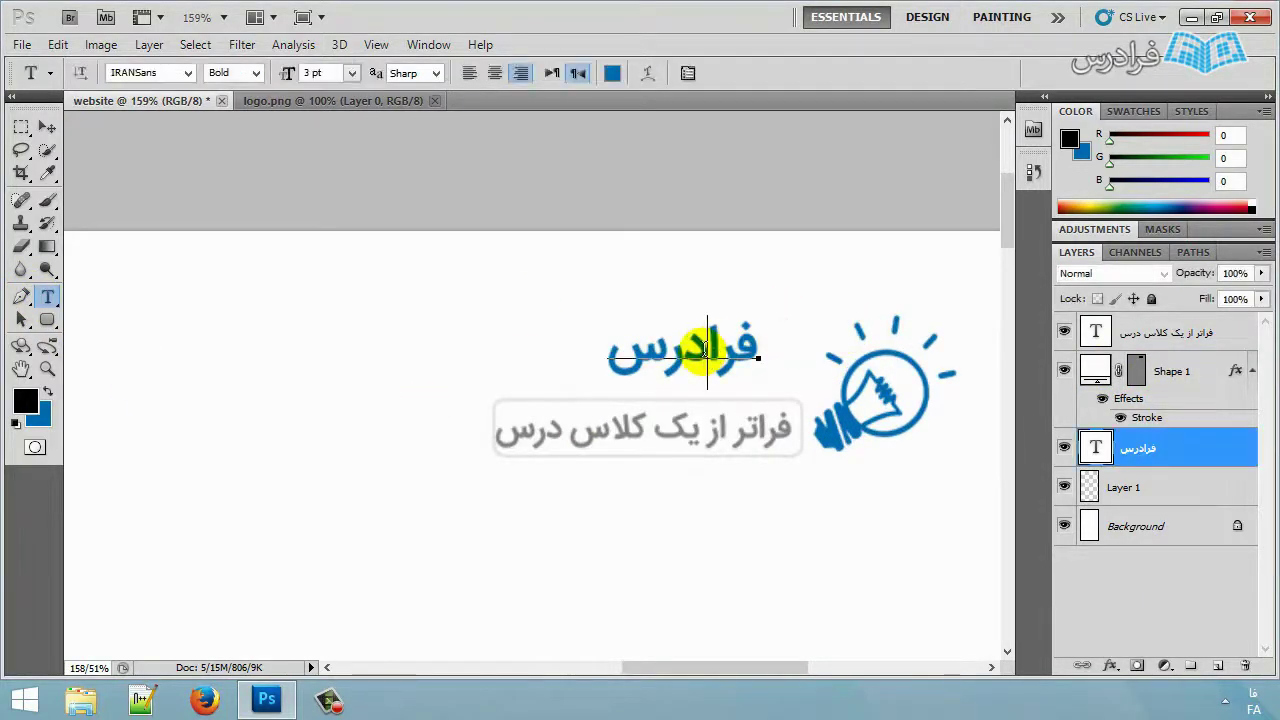
{"action": "key", "text": "ctrl+a"}
{"action": "left_click", "coordinate": [315, 75]}
{"action": "type", "text": "5"}
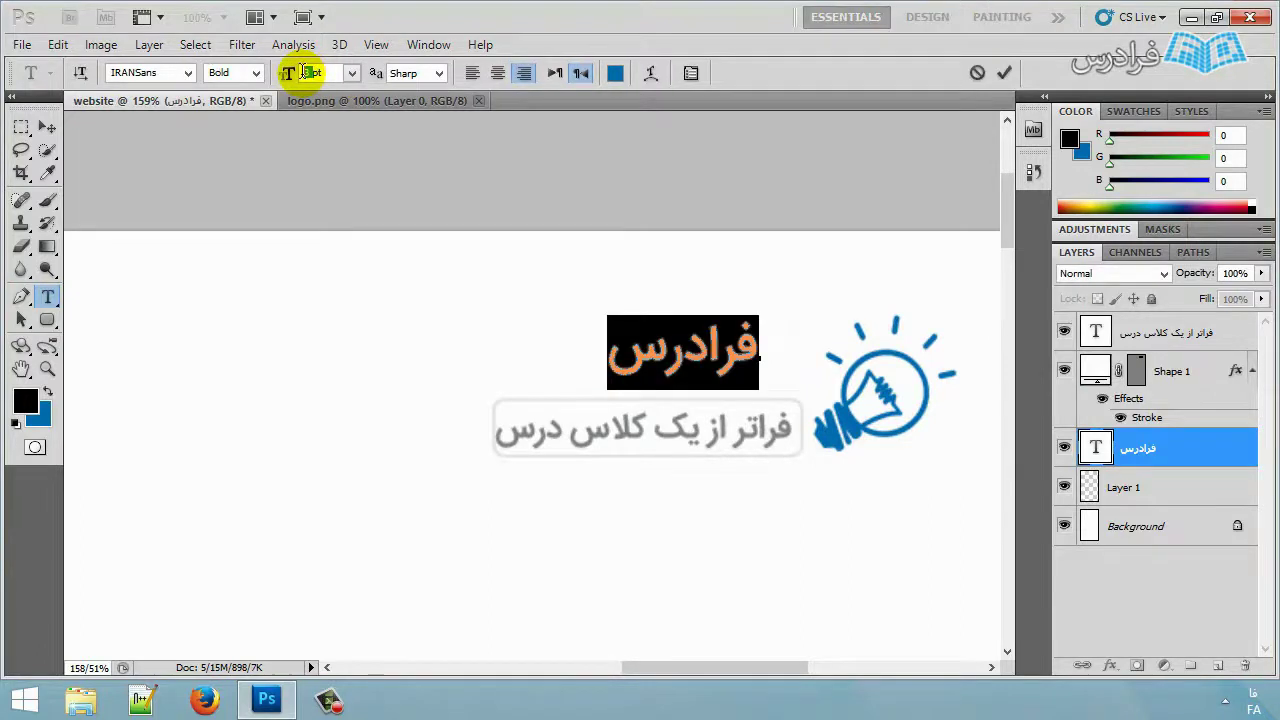
{"action": "left_click", "coordinate": [692, 350]}
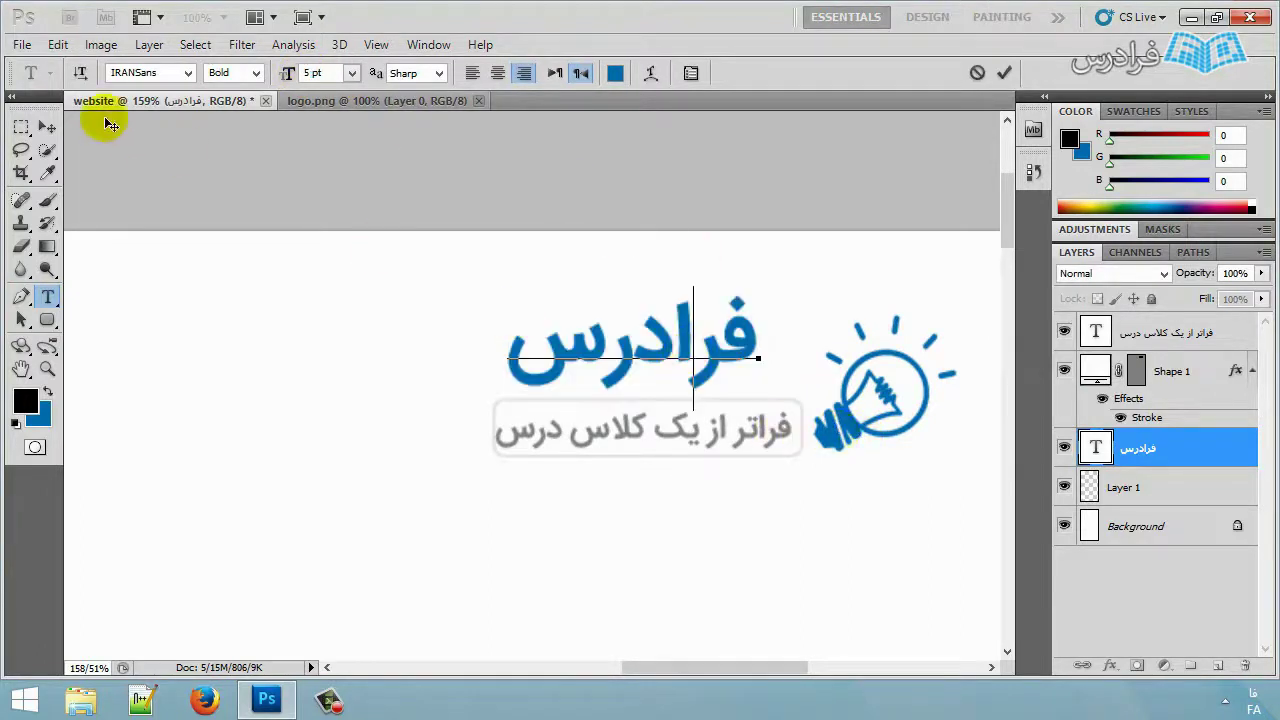
{"action": "left_click", "coordinate": [47, 127]}
Nudge the grey tagline slightly right within its rounded rectangle.
{"action": "left_click", "coordinate": [1185, 334]}
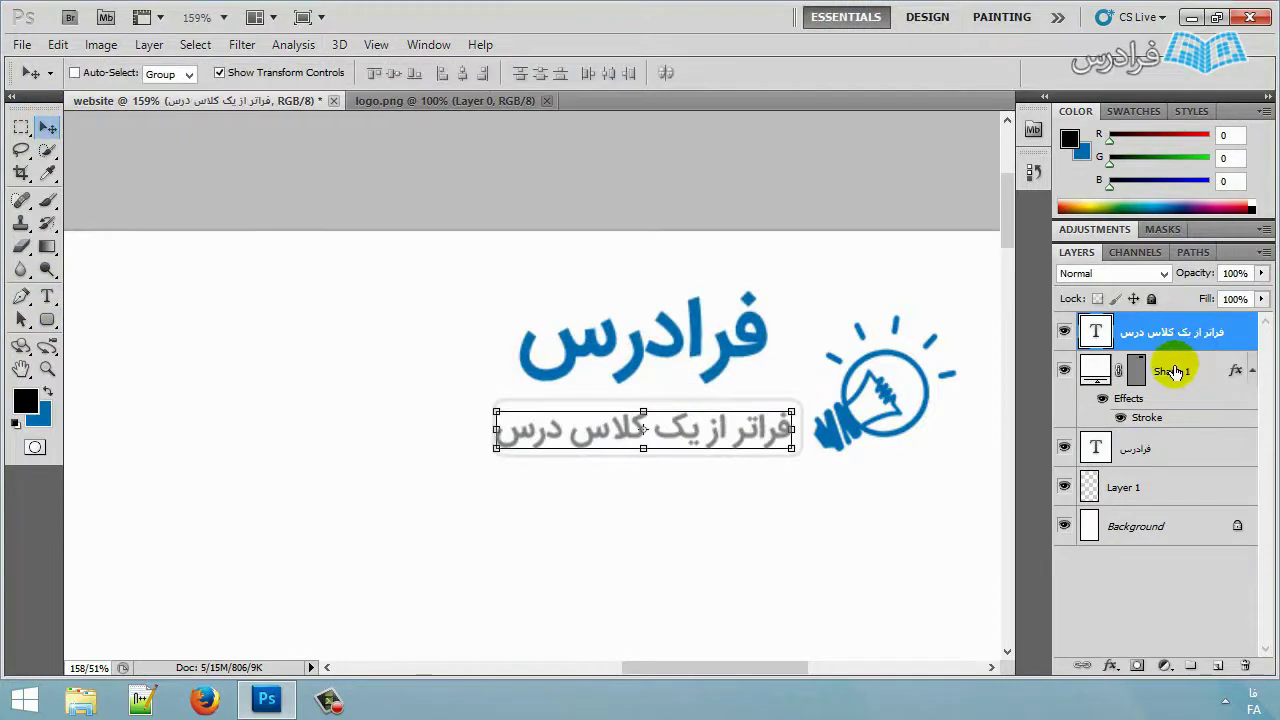
{"action": "left_click", "coordinate": [1171, 586]}
{"action": "left_click", "coordinate": [1158, 450]}
Scale the light-bulb logo up toward its upper right with linked proportions, then shift it slightly down.
{"action": "left_click", "coordinate": [1133, 485]}
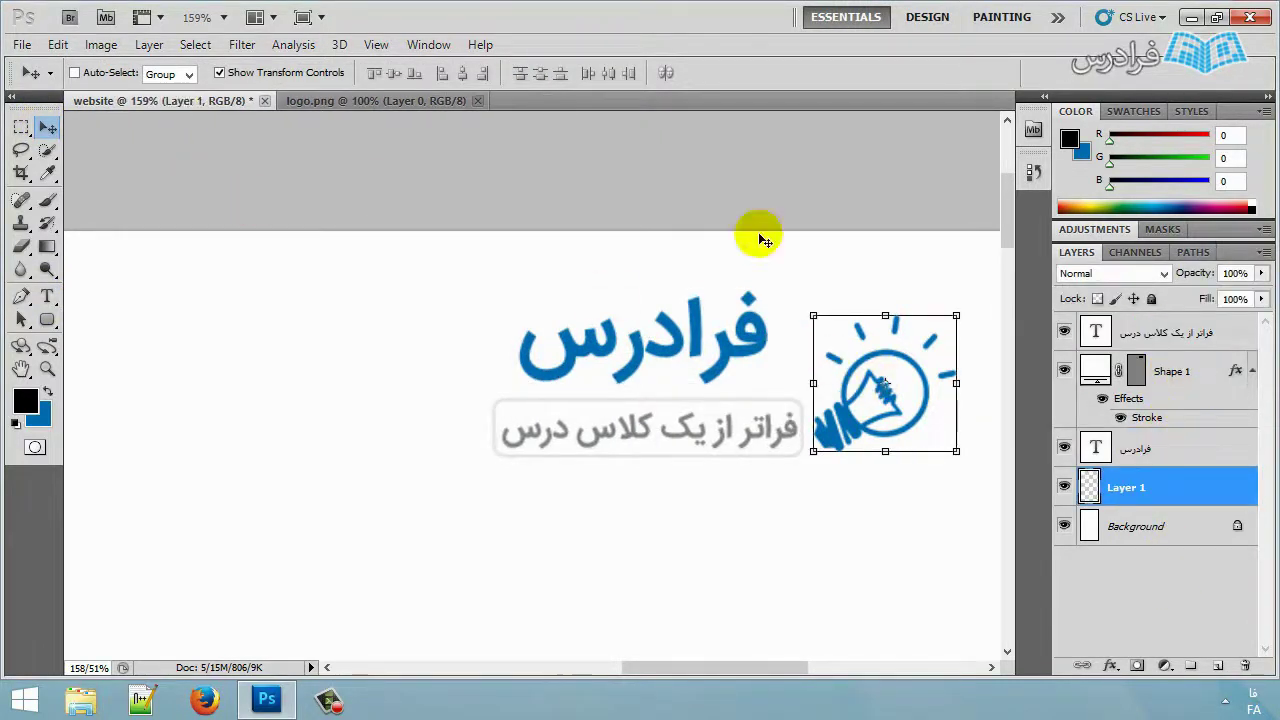
{"action": "left_click", "coordinate": [956, 316]}
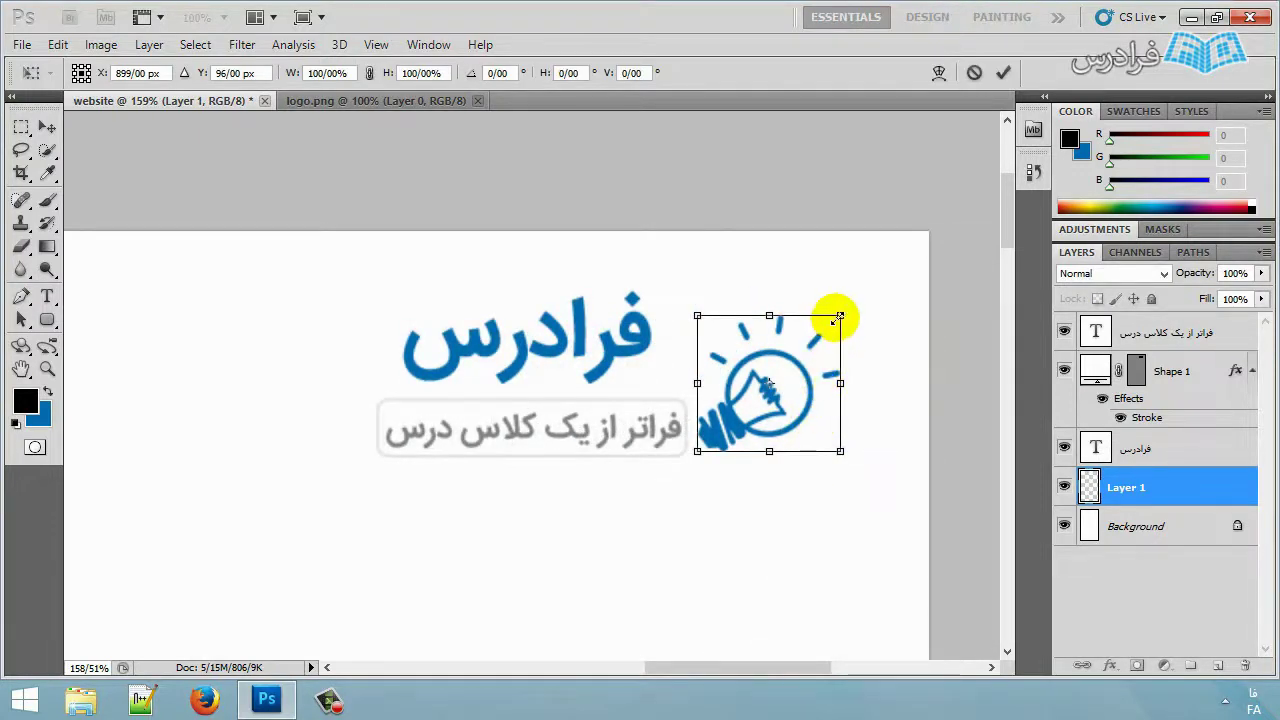
{"action": "left_click_drag", "start_coordinate": [838, 318], "coordinate": [868, 285]}
{"action": "key", "text": "ctrl+z"}
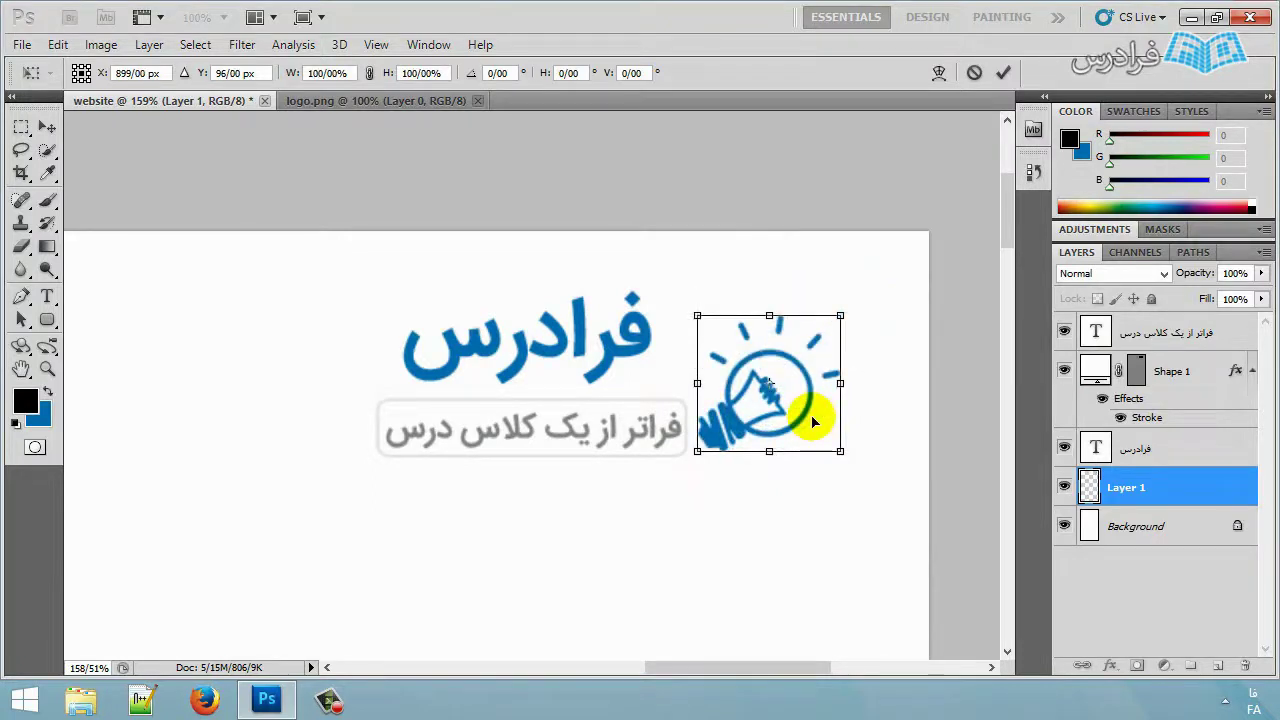
{"action": "left_click", "coordinate": [371, 74]}
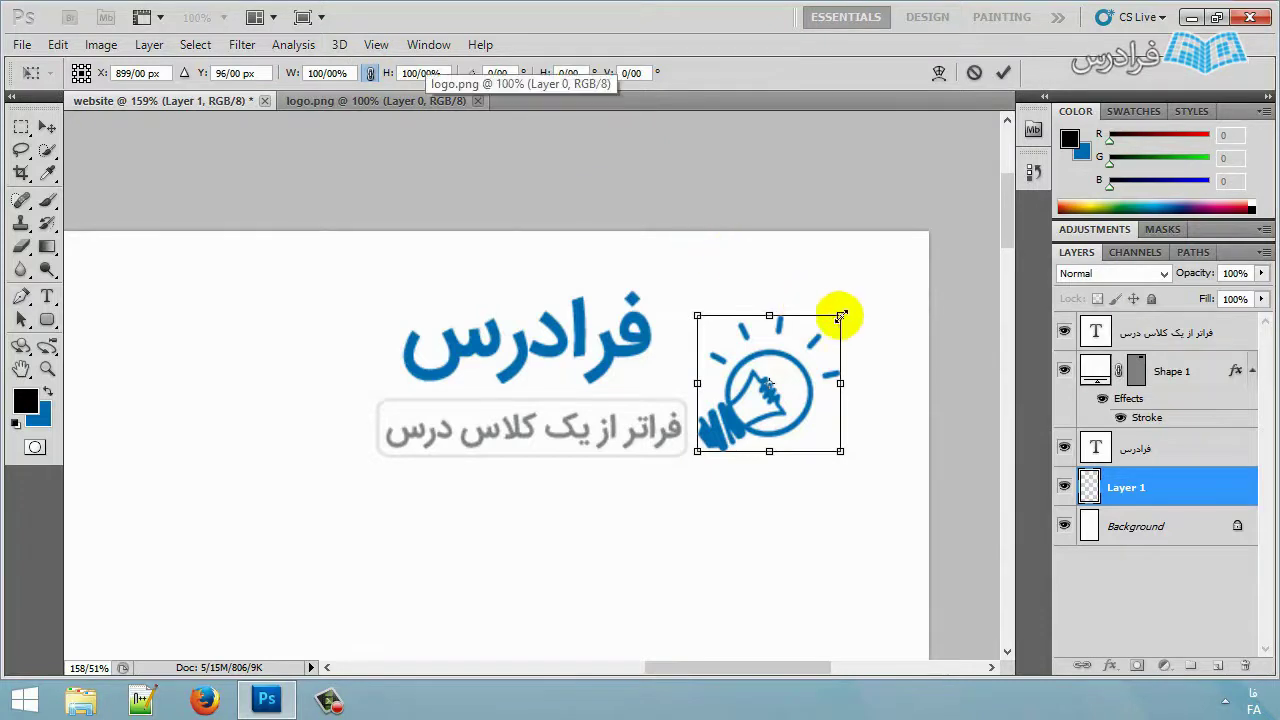
{"action": "left_click_drag", "start_coordinate": [841, 316], "coordinate": [880, 262]}
{"action": "key", "text": "Return"}
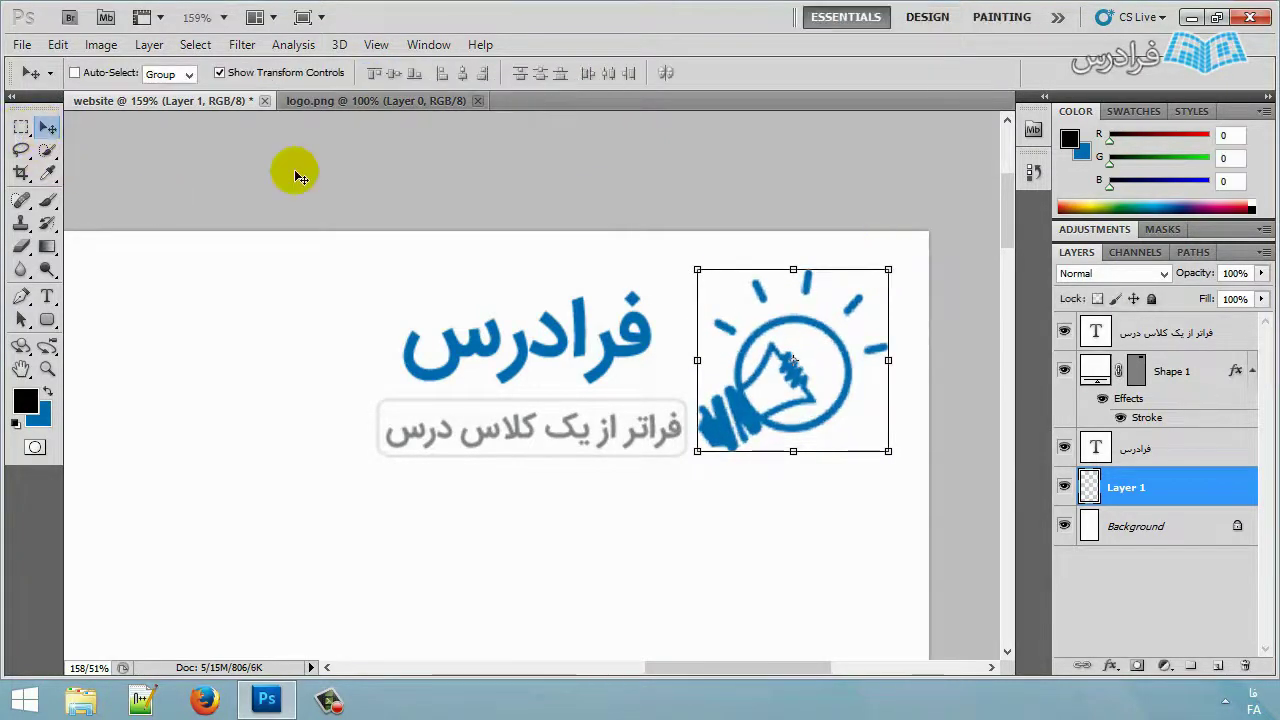
{"action": "key", "text": "shift+Down"}
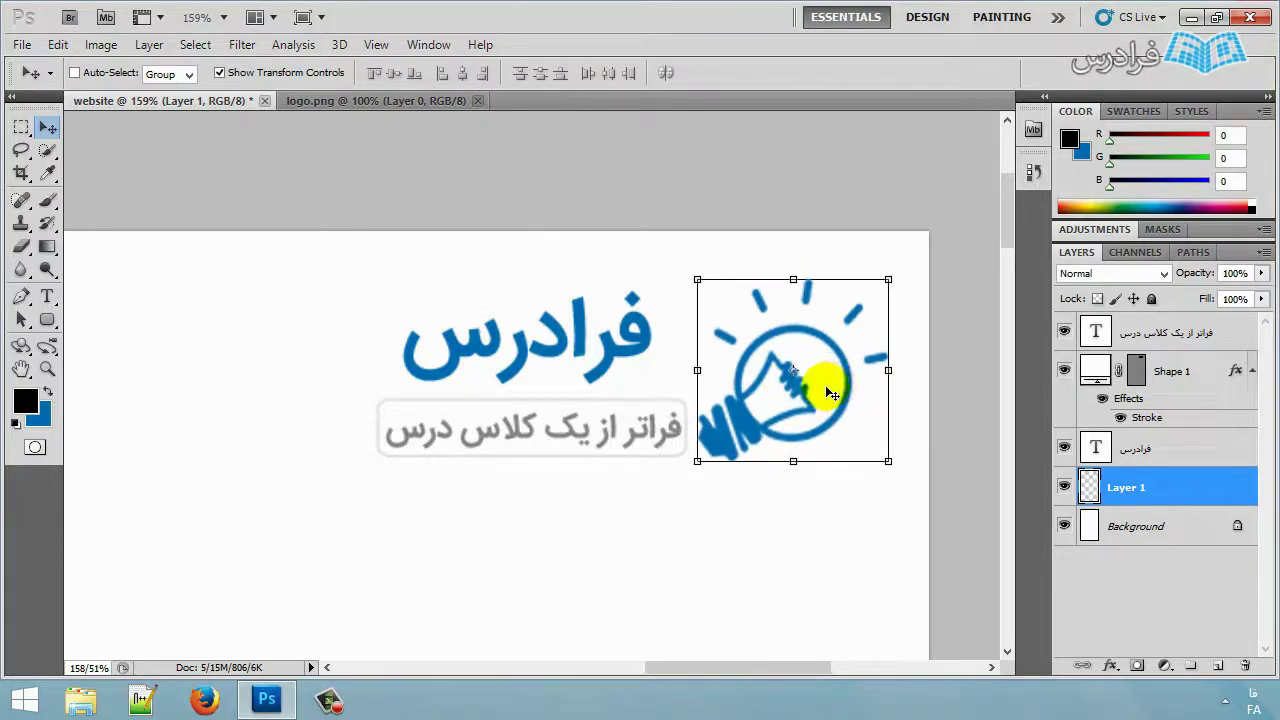
Shift the title, rounded rectangle and tagline together slightly left, away from the enlarged light bulb.
{"action": "left_click", "coordinate": [1180, 446]}
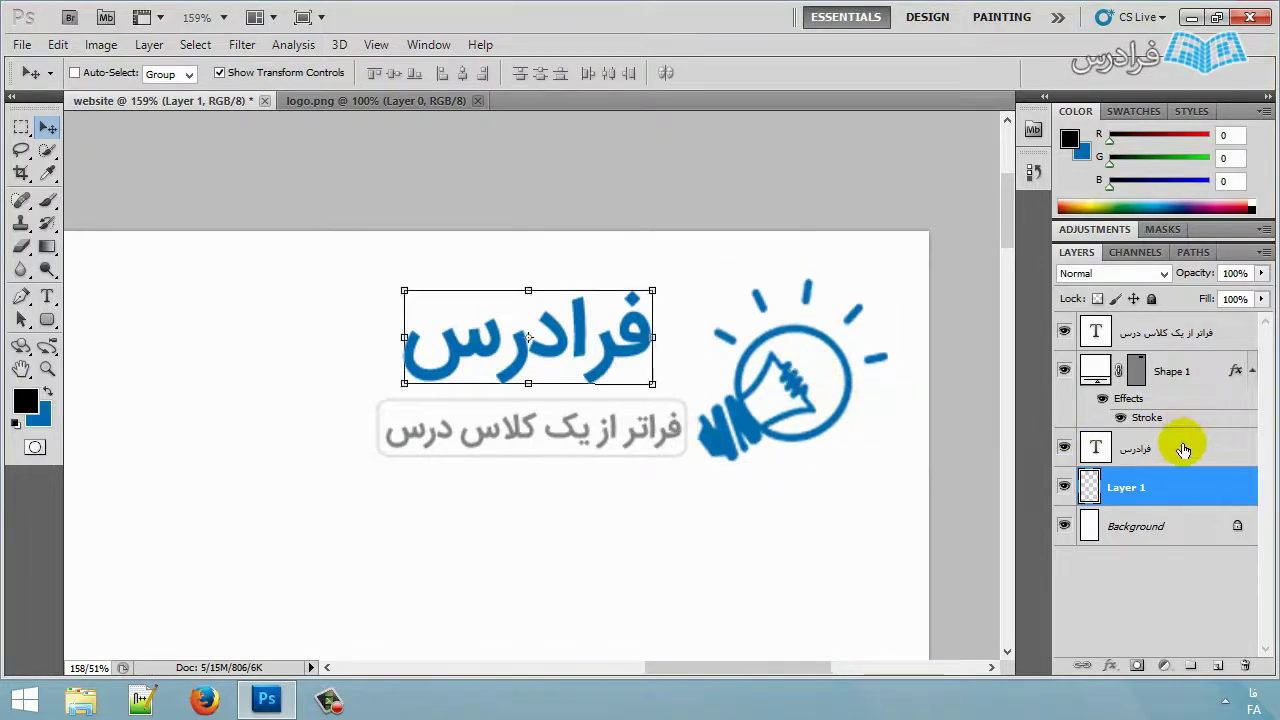
{"action": "left_click", "coordinate": [1180, 372], "text": "ctrl"}
{"action": "left_click", "coordinate": [1185, 338], "text": "ctrl"}
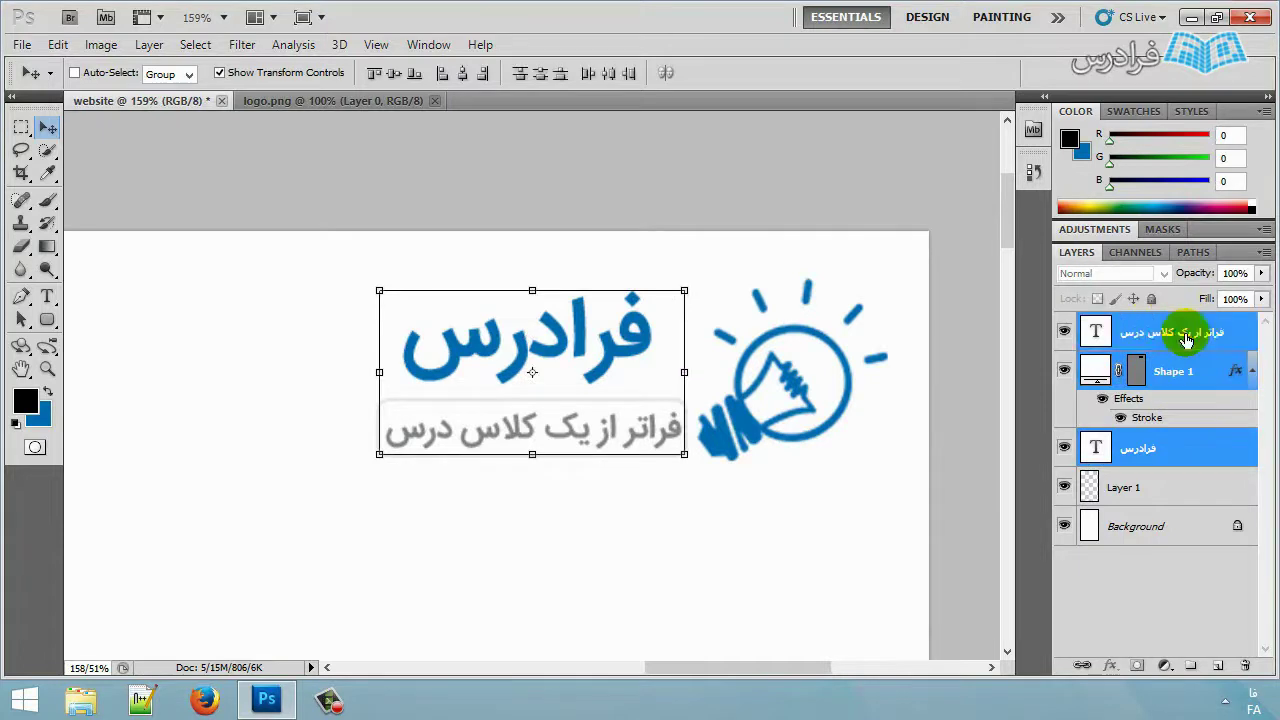
{"action": "key", "text": "Left"}
{"action": "key", "text": "Left"}
{"action": "key", "text": "Left"}
{"action": "key", "text": "Left"}
{"action": "key", "text": "Left"}
{"action": "key", "text": "Left"}
{"action": "key", "text": "Left"}
{"action": "key", "text": "Left"}
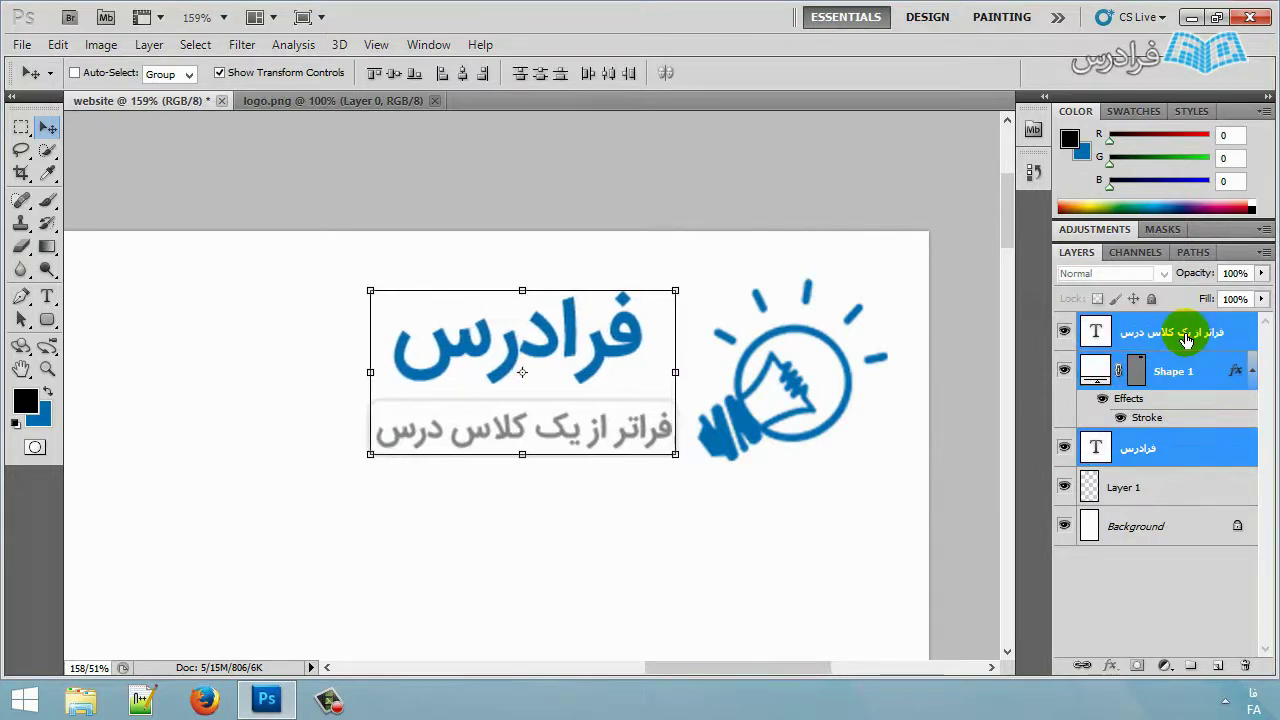
Draw a wide, thin rounded rectangle with a 5 px radius in the header's left half, then shift it slightly down.
{"action": "scroll", "coordinate": [350, 416], "scroll_direction": "down", "scroll_amount": 3}
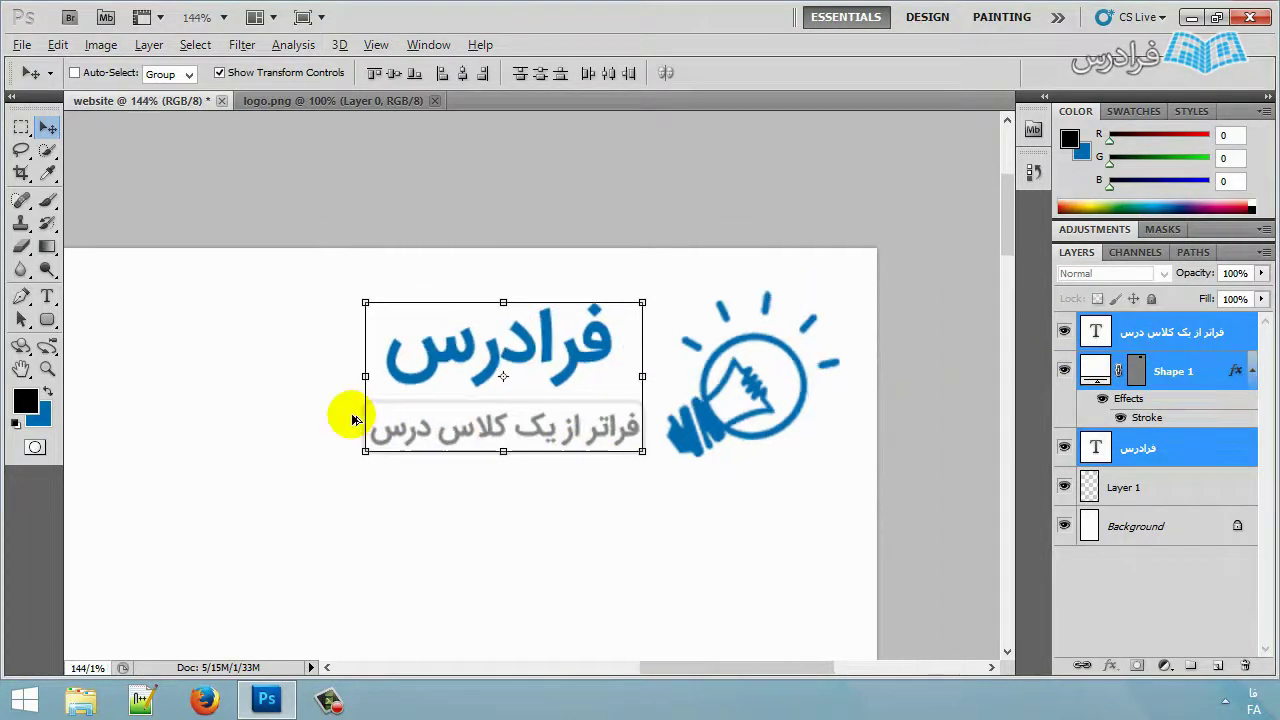
{"action": "left_click_drag", "start_coordinate": [697, 666], "coordinate": [634, 666]}
{"action": "left_click", "coordinate": [1228, 530]}
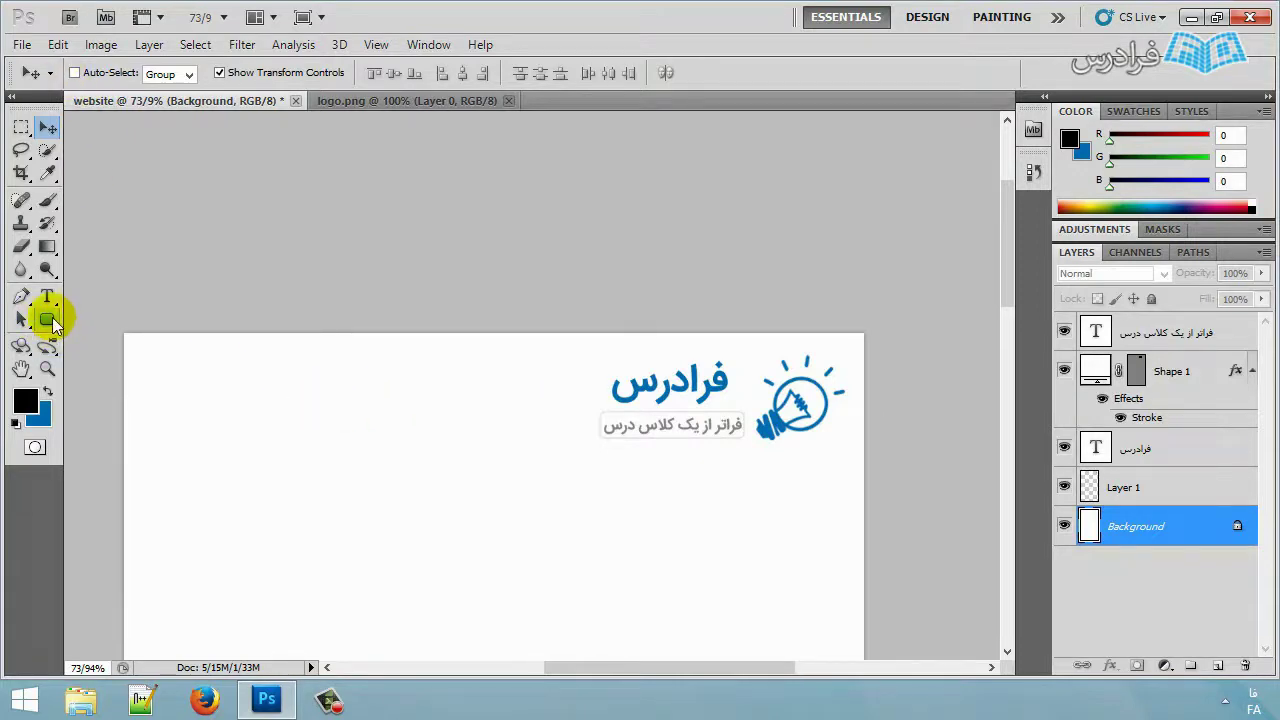
{"action": "left_click", "coordinate": [52, 321]}
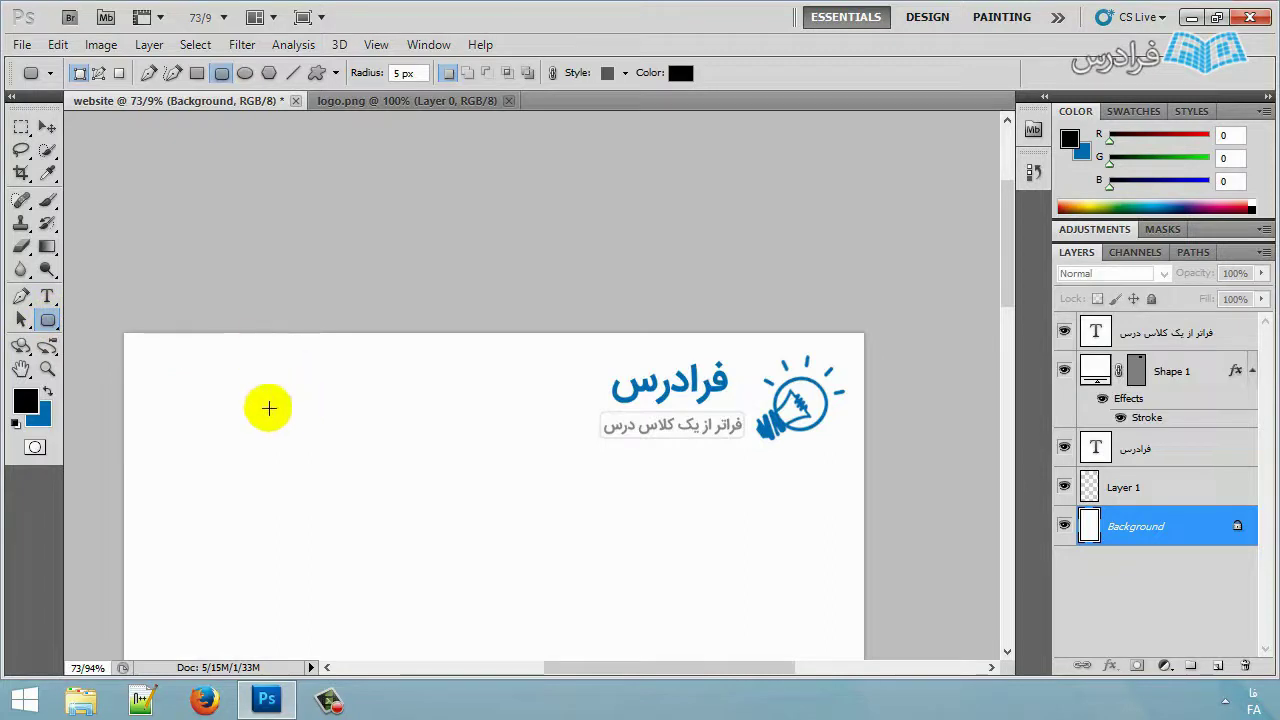
{"action": "left_click_drag", "start_coordinate": [165, 382], "coordinate": [490, 420]}
{"action": "key", "text": "v"}
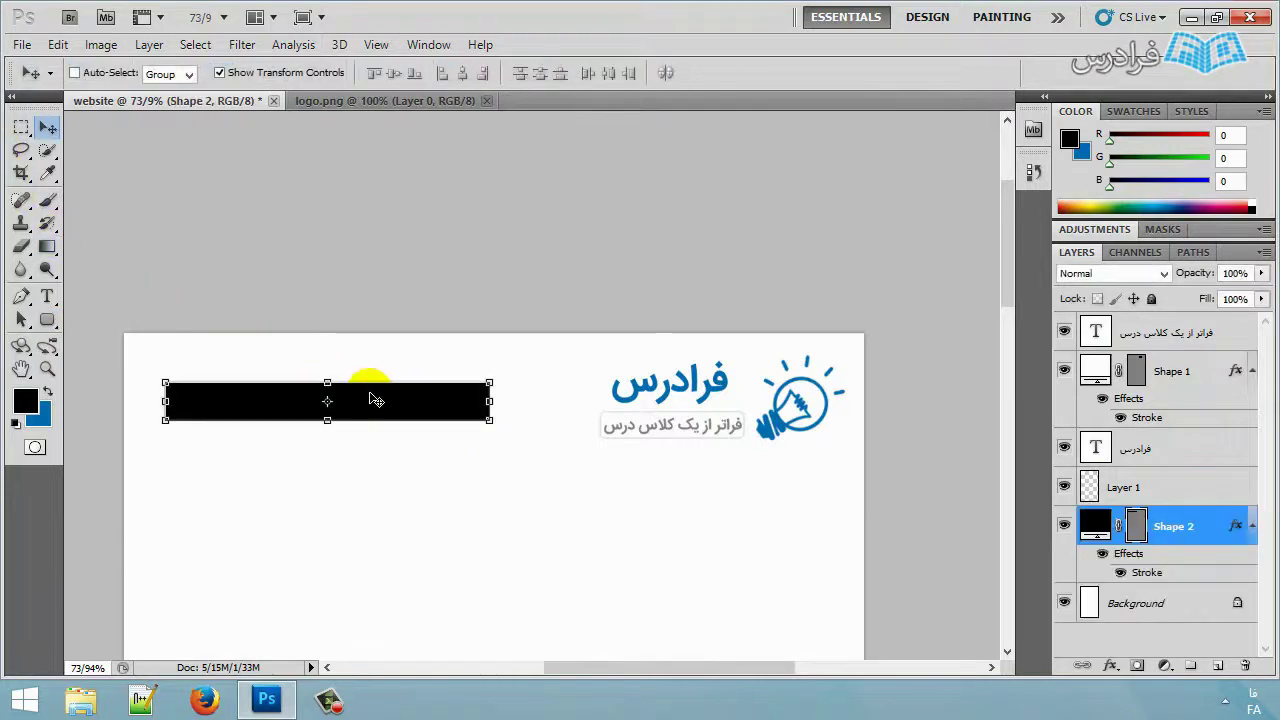
{"action": "left_click_drag", "start_coordinate": [366, 378], "coordinate": [372, 416]}
Fill the wide rounded rectangle with white (ffffff) and keep its layer selected.
{"action": "double_click", "coordinate": [1094, 523]}
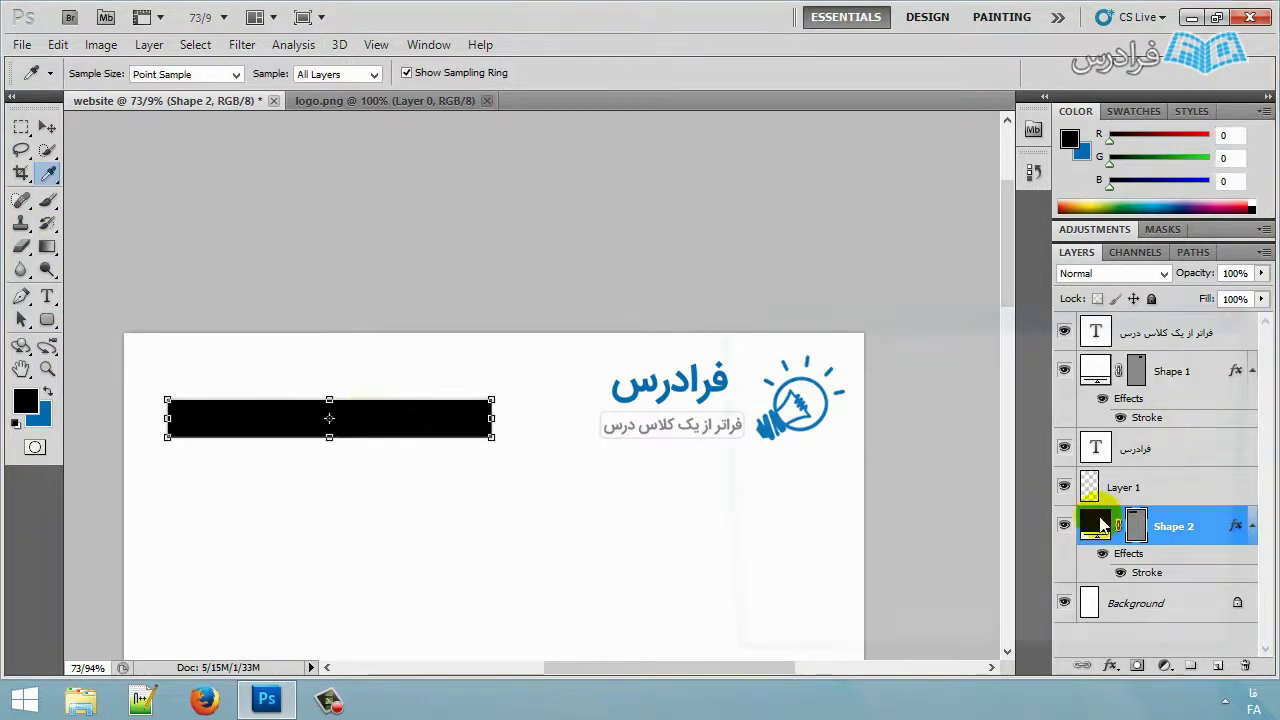
{"action": "left_click_drag", "start_coordinate": [764, 410], "coordinate": [727, 362]}
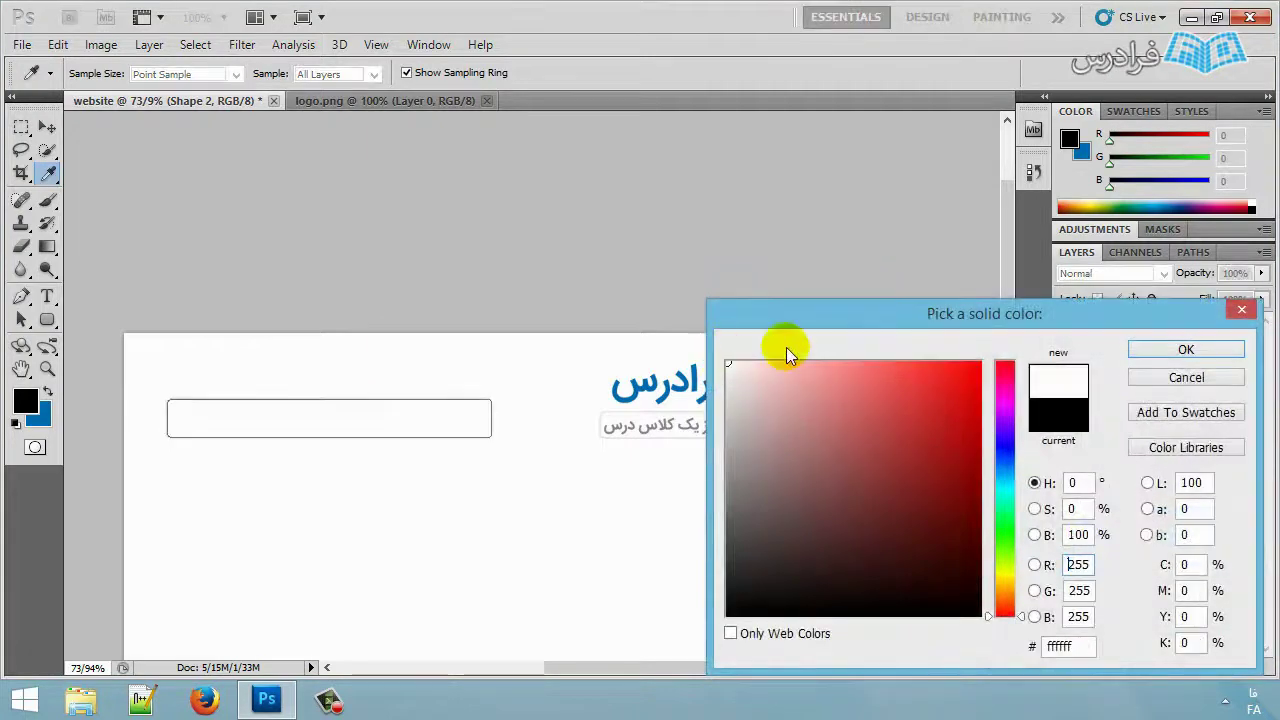
{"action": "left_click", "coordinate": [1215, 350]}
{"action": "left_click", "coordinate": [1152, 590]}
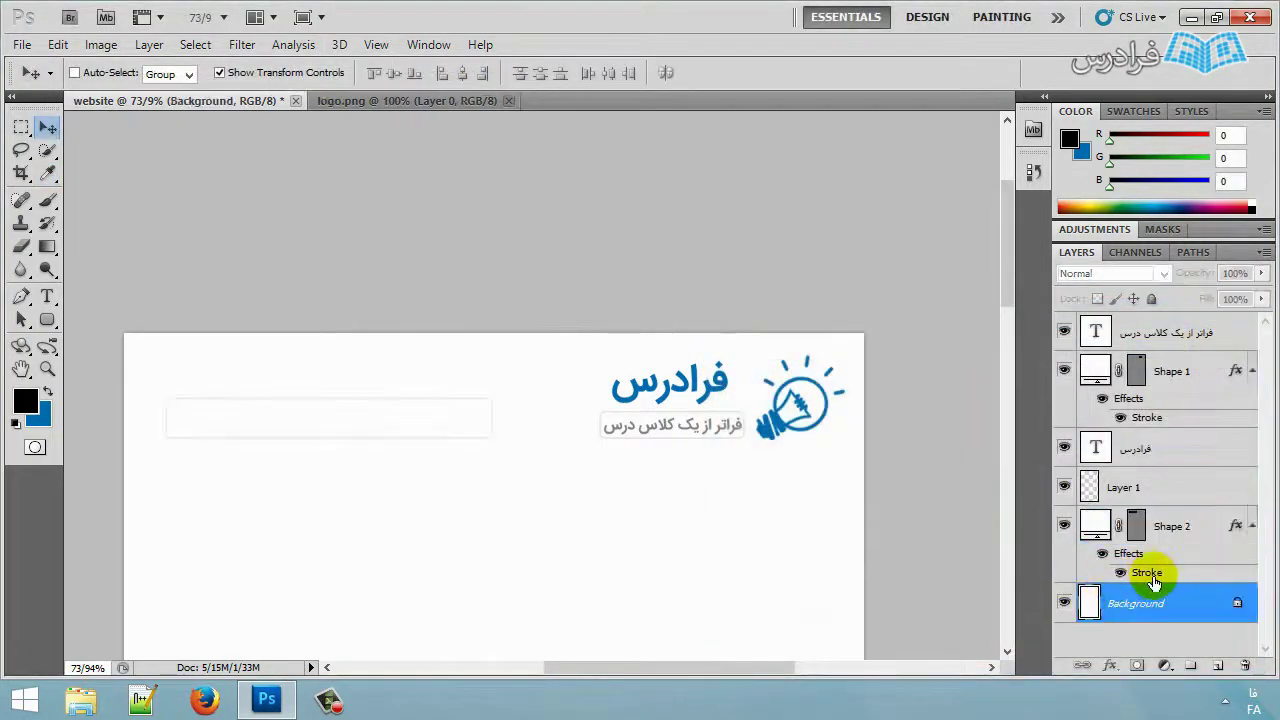
{"action": "left_click", "coordinate": [1208, 535]}
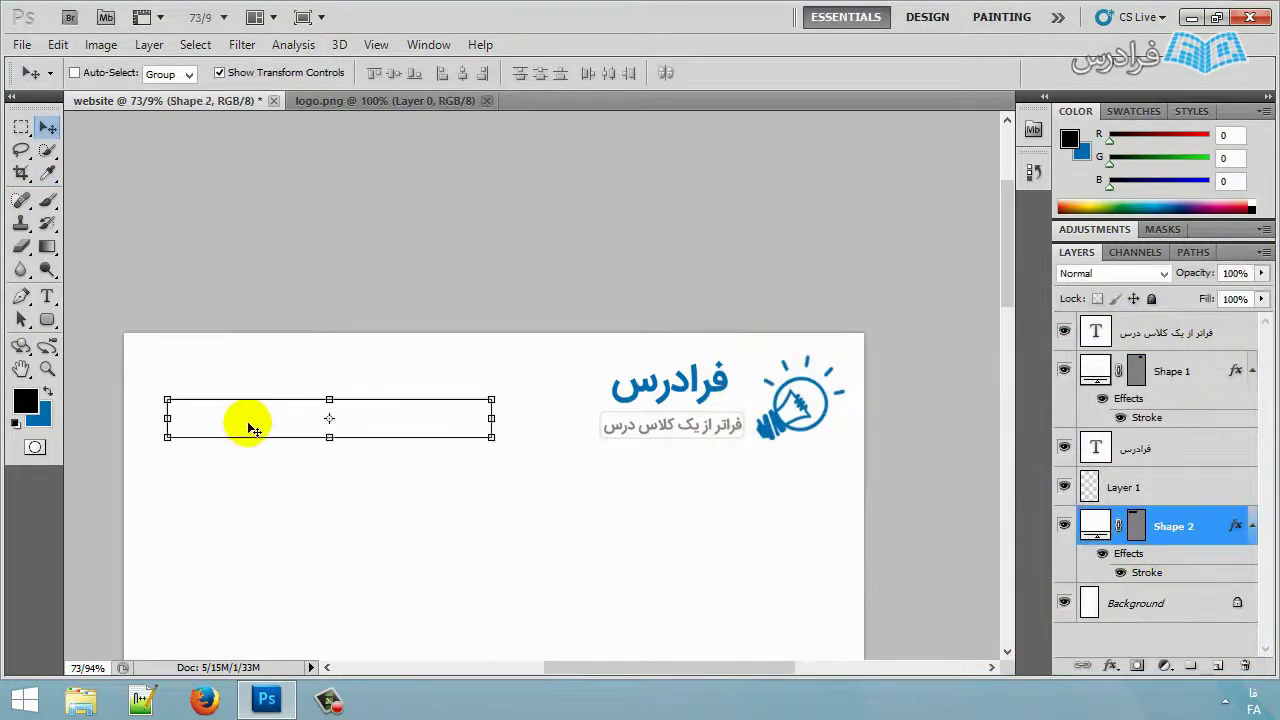
{"action": "left_click", "coordinate": [383, 427]}
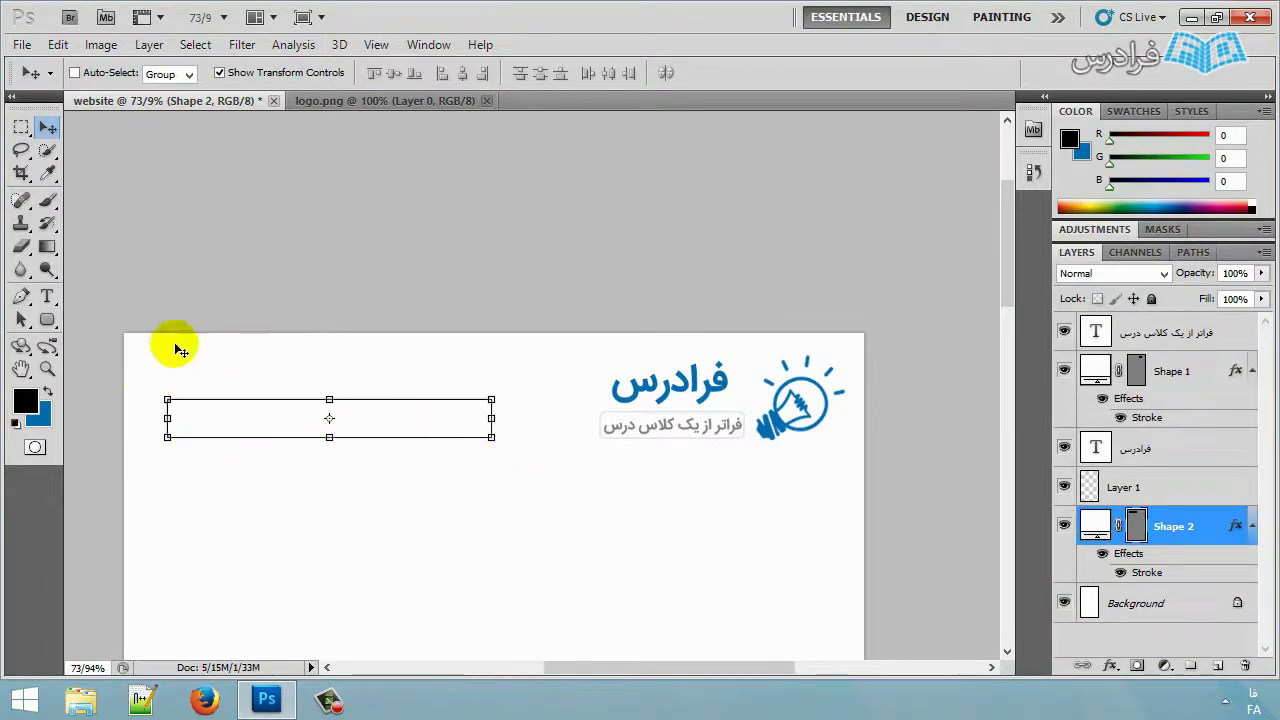
Add the text "کلمه مورد نظر خود را جستجو کنید" below the white rounded rectangle and set its size to 2 pt.
{"action": "left_click", "coordinate": [47, 296]}
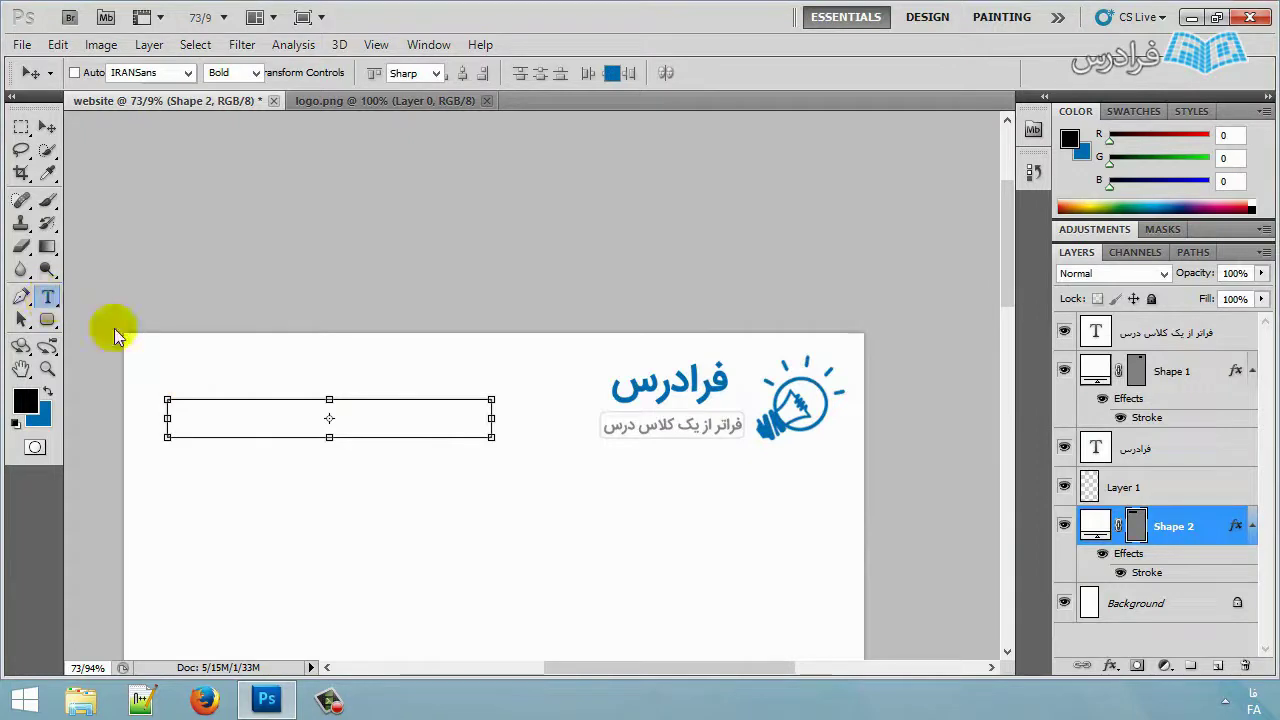
{"action": "left_click", "coordinate": [539, 524]}
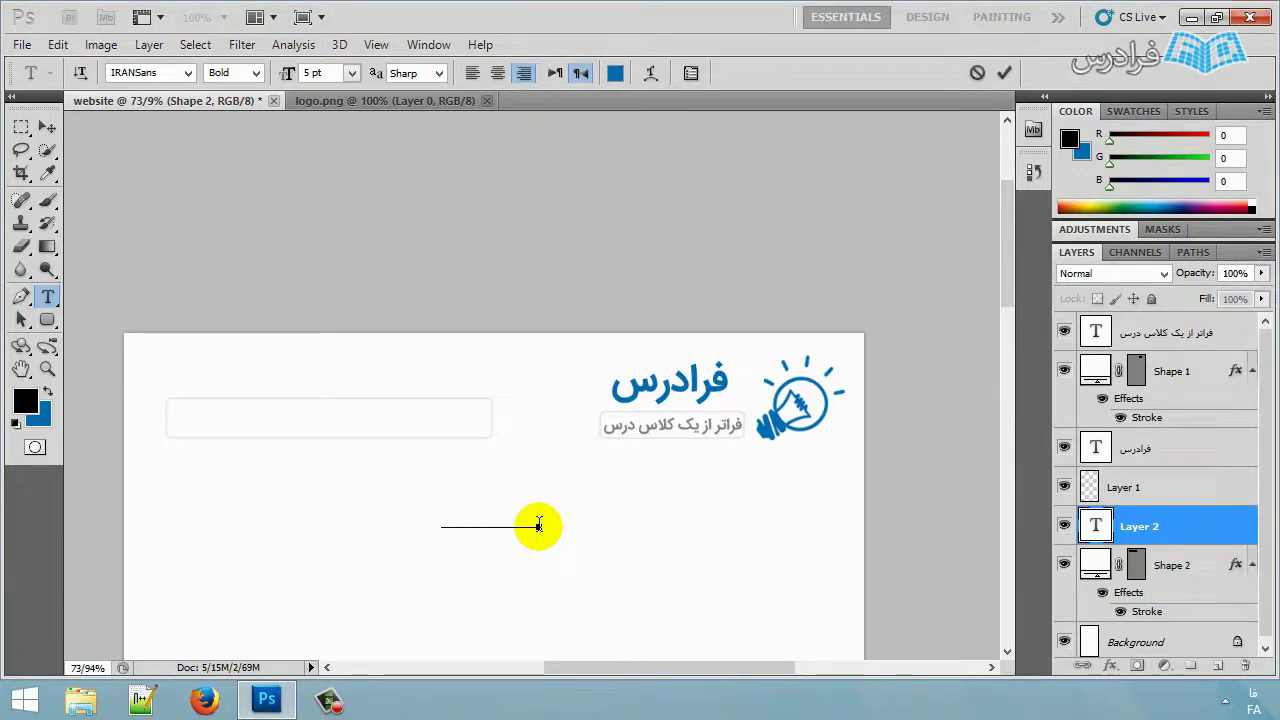
{"action": "type", "text": "کلمه مورد نظر خود را"}
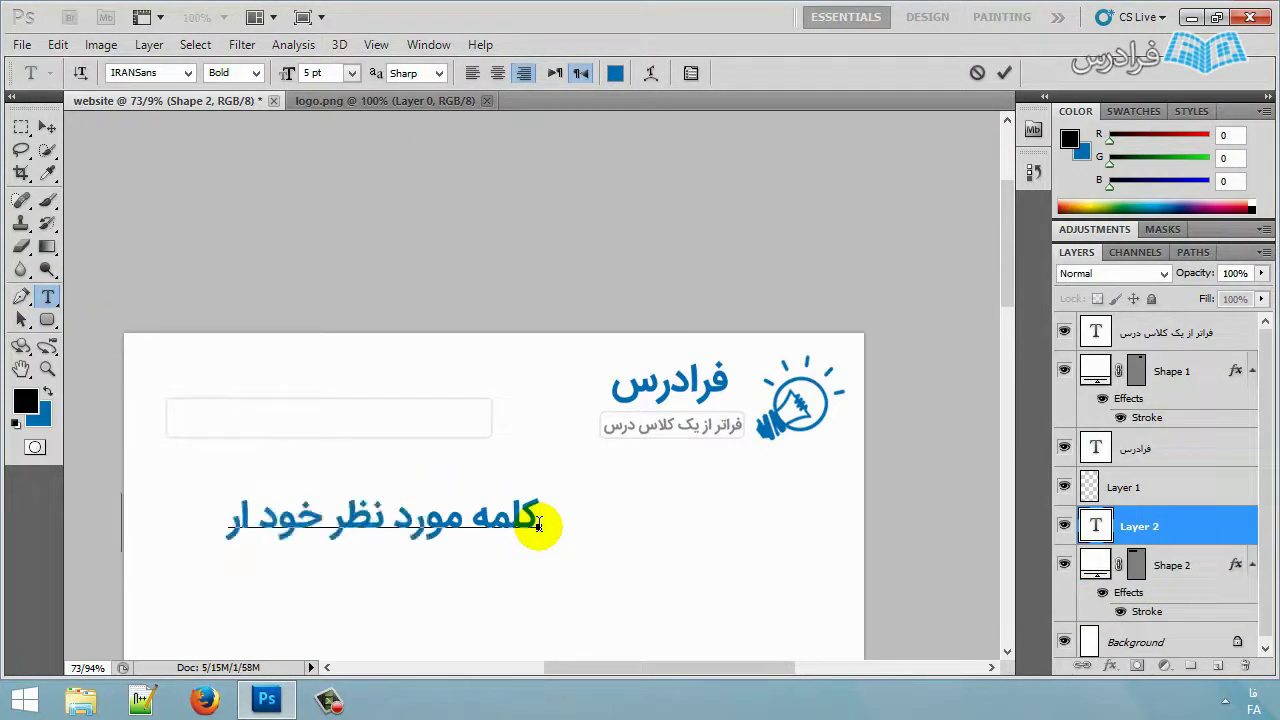
{"action": "key", "text": "ctrl+a"}
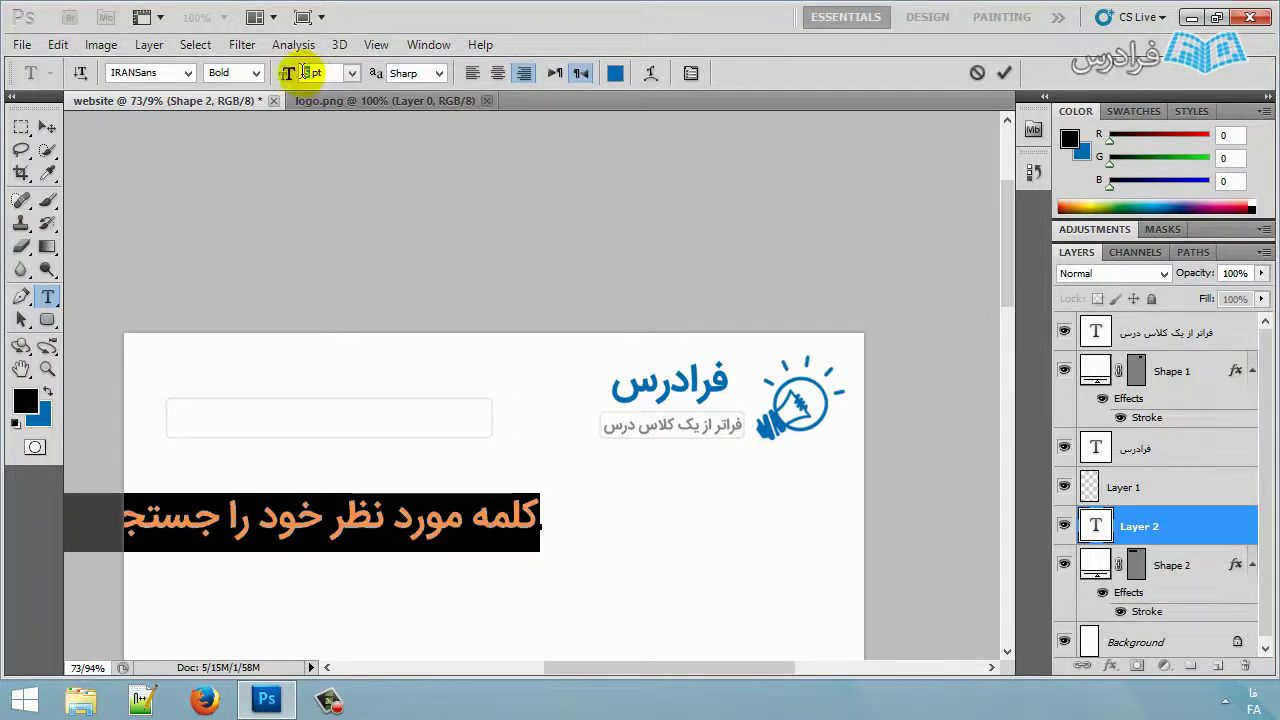
{"action": "type", "text": "12"}
{"action": "key", "text": "Return"}
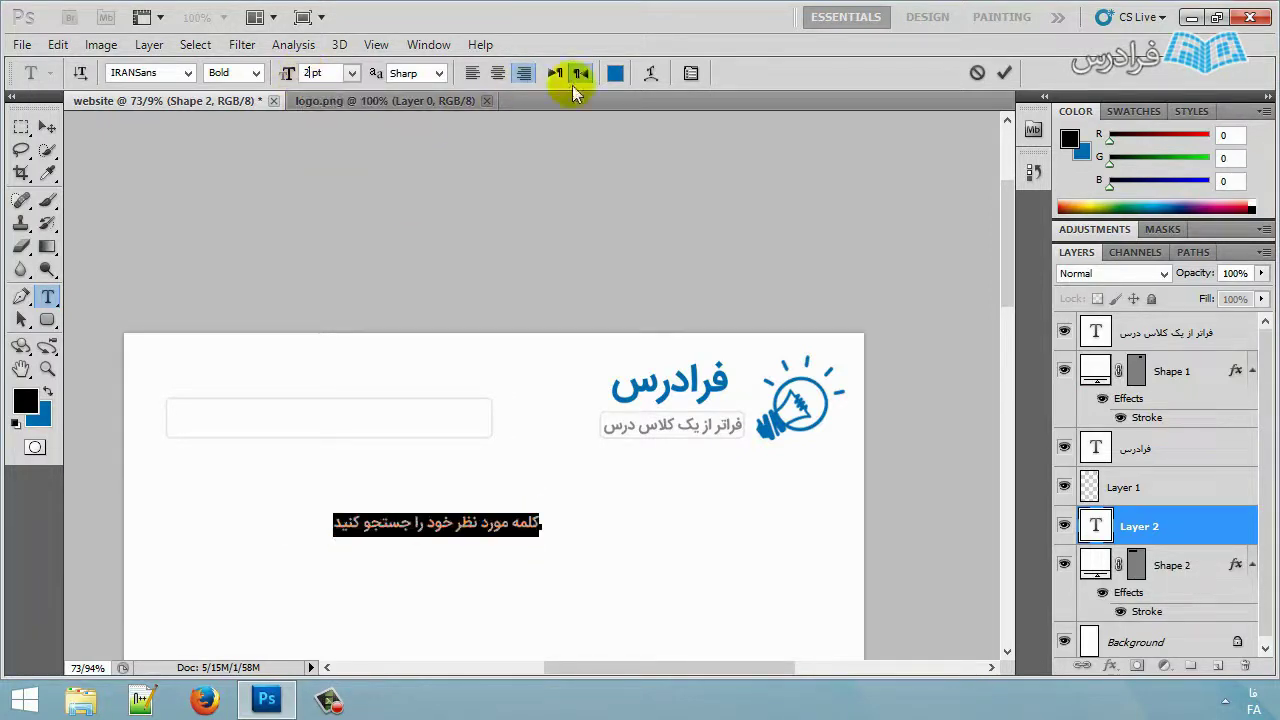
Recolor the search prompt text to a neutral mid grey.
{"action": "left_click", "coordinate": [616, 73]}
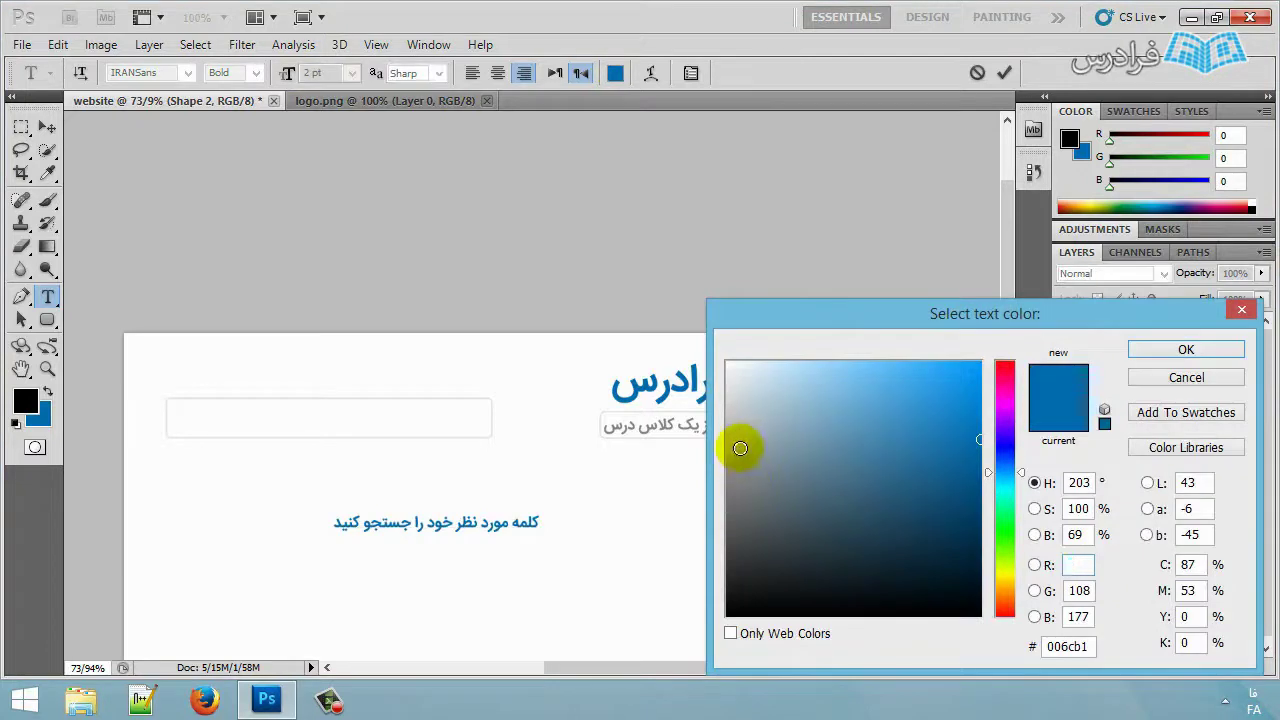
{"action": "left_click", "coordinate": [724, 426]}
{"action": "left_click", "coordinate": [1146, 351]}
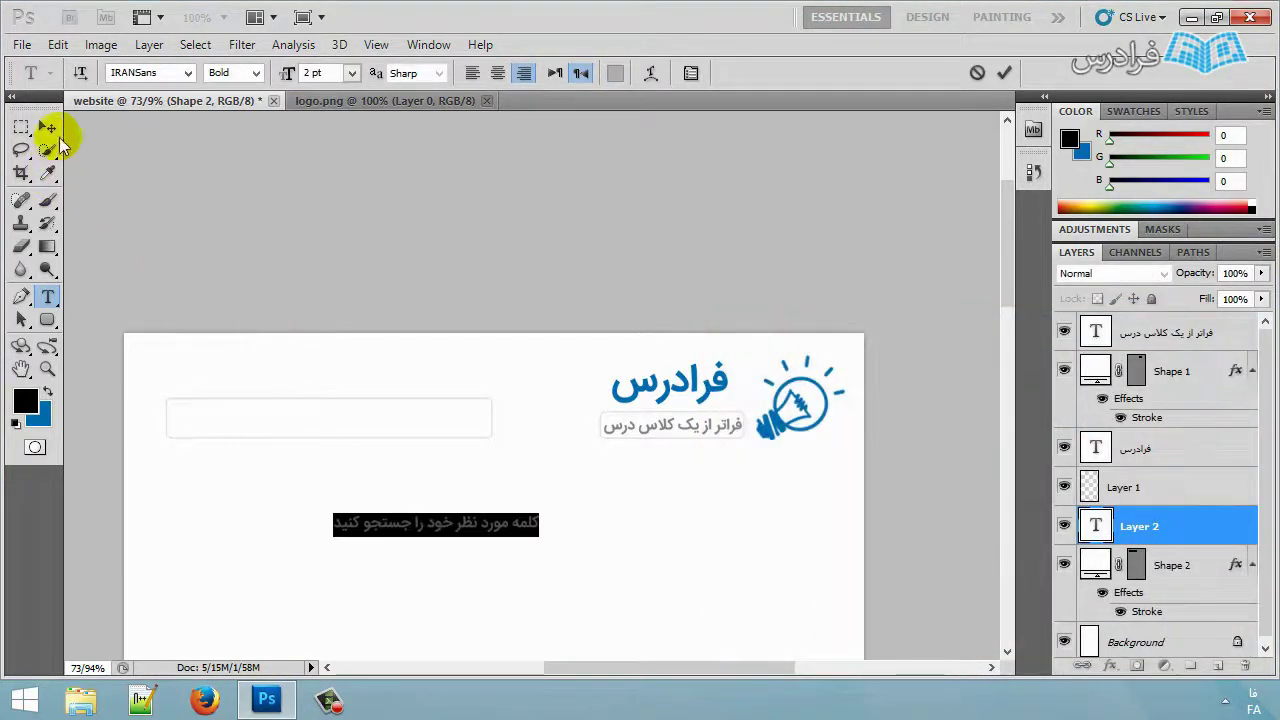
Move the grey prompt text inside the search box near its right end and nudge it slightly down to center it vertically.
{"action": "left_click", "coordinate": [47, 127]}
{"action": "left_click_drag", "start_coordinate": [486, 526], "coordinate": [424, 424]}
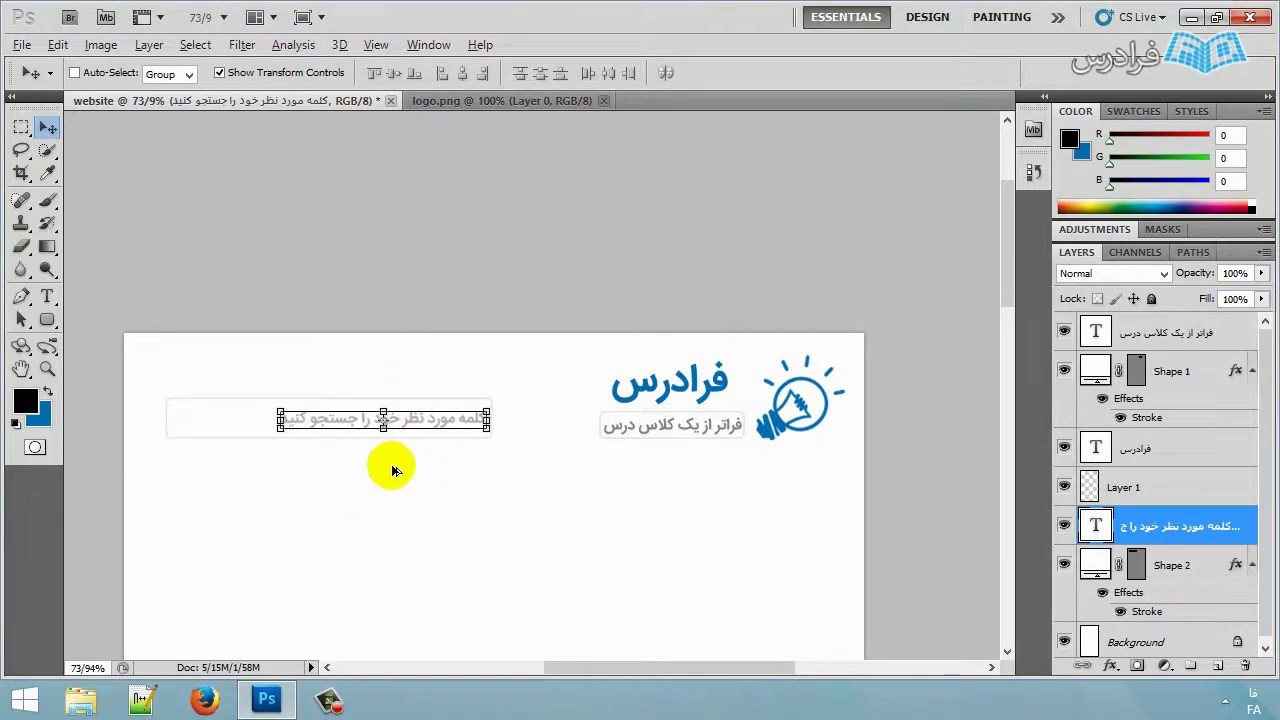
{"action": "scroll", "coordinate": [357, 349], "scroll_direction": "up", "scroll_amount": 3}
{"action": "left_click_drag", "start_coordinate": [608, 660], "coordinate": [573, 660]}
{"action": "left_click_drag", "start_coordinate": [697, 439], "coordinate": [695, 436]}
{"action": "key", "text": "Down"}
{"action": "key", "text": "Down"}
{"action": "key", "text": "Down"}
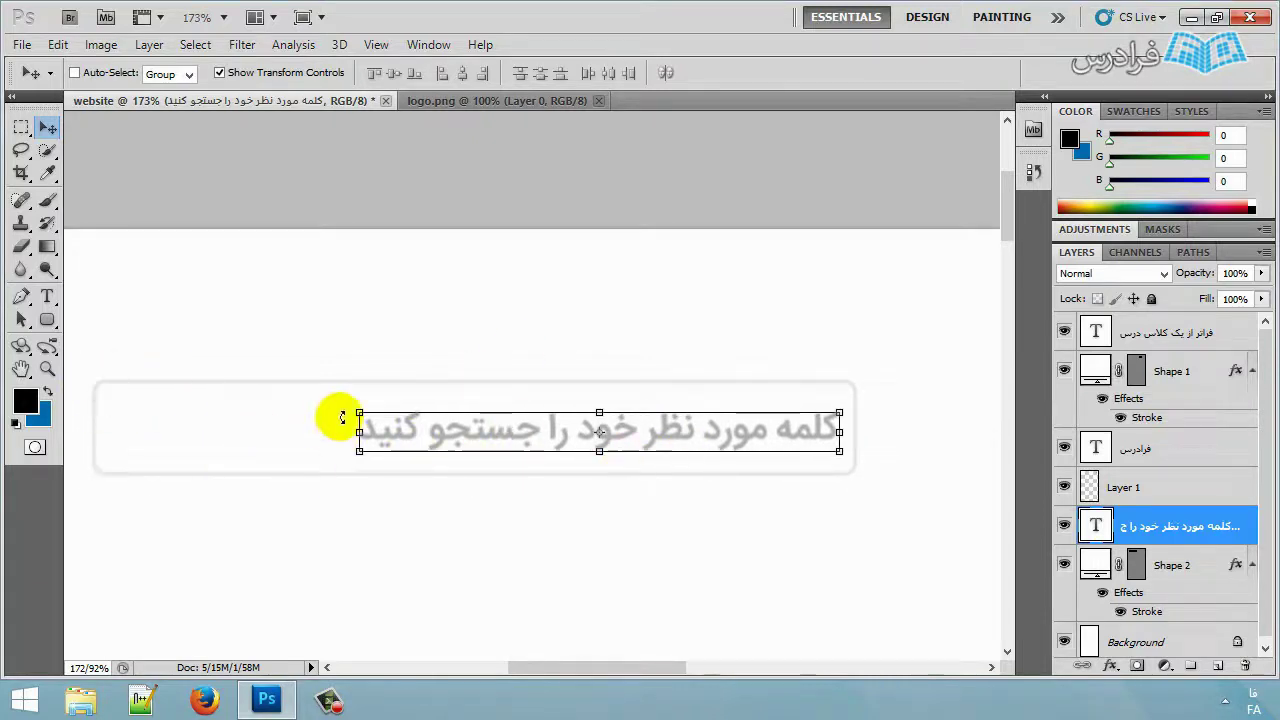
Draw a rounded square with a 5 px radius inside the search box at its left end.
{"action": "left_click", "coordinate": [48, 320]}
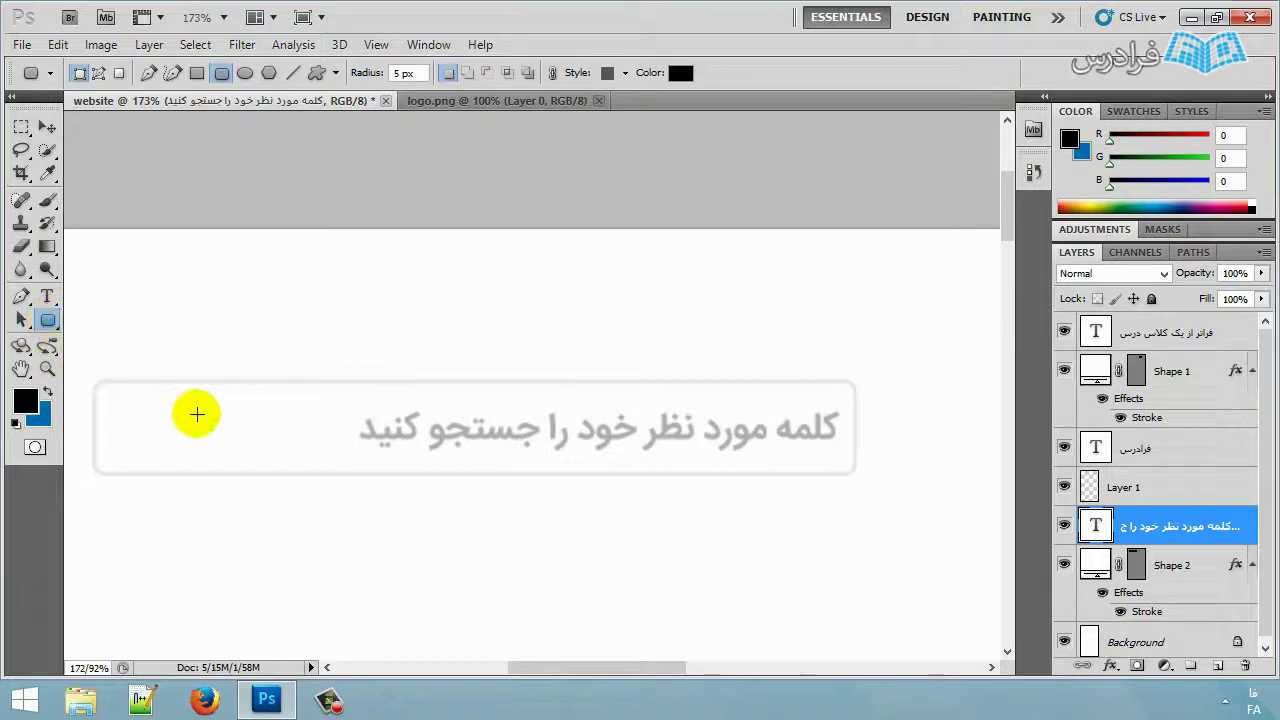
{"action": "left_click_drag", "start_coordinate": [101, 384], "coordinate": [185, 469]}
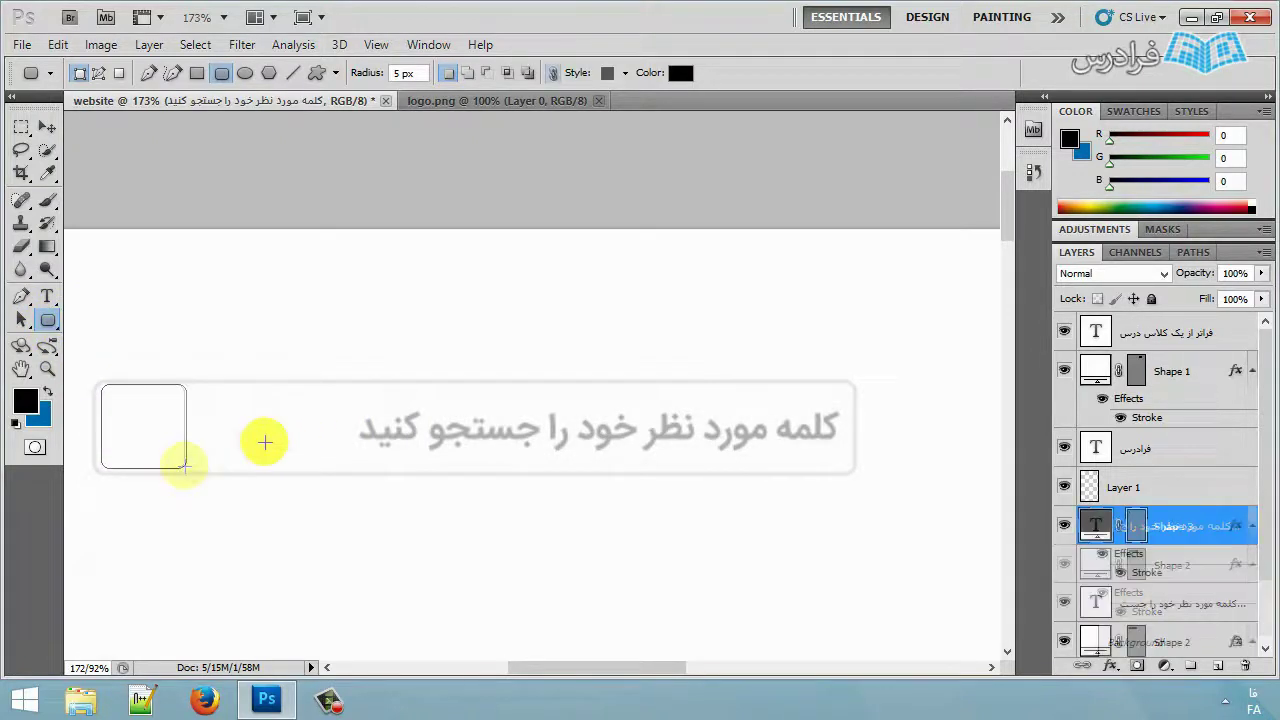
{"action": "scroll", "coordinate": [501, 624], "scroll_direction": "down", "scroll_amount": 2}
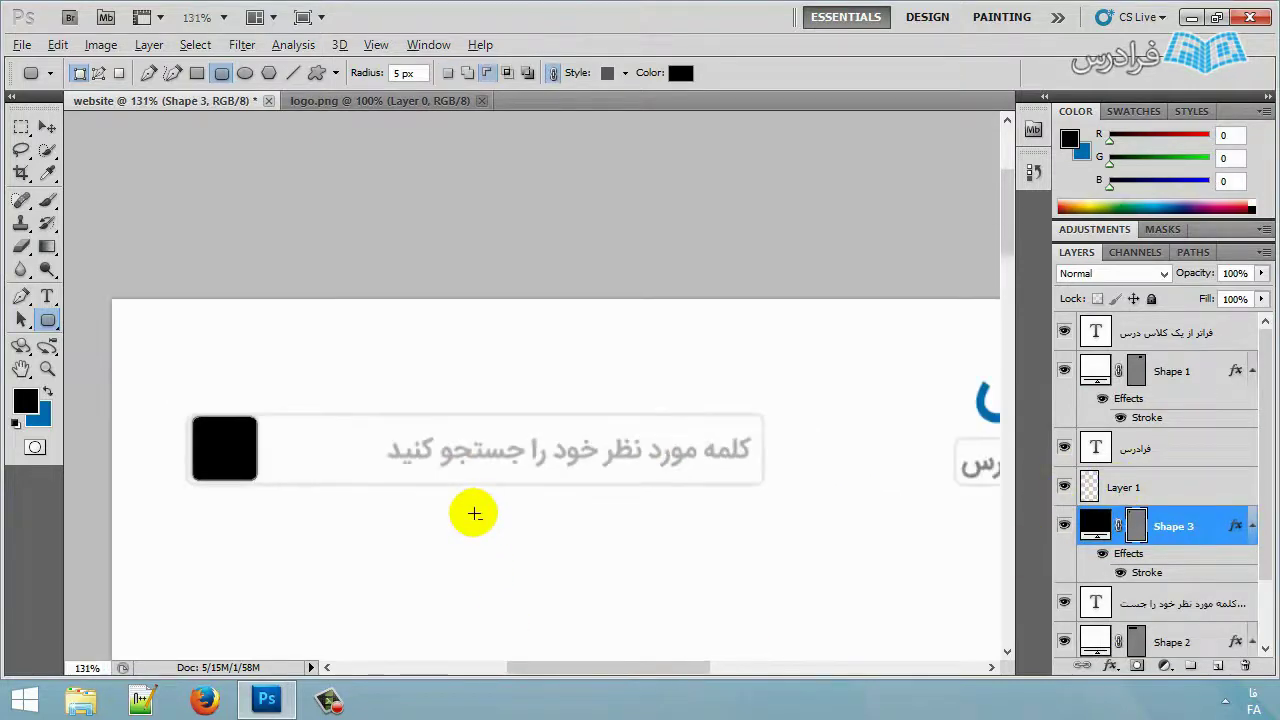
Fill the rounded square with dark blue 025a92, sampling the blue title first and picking a slightly darker shade.
{"action": "double_click", "coordinate": [1097, 525]}
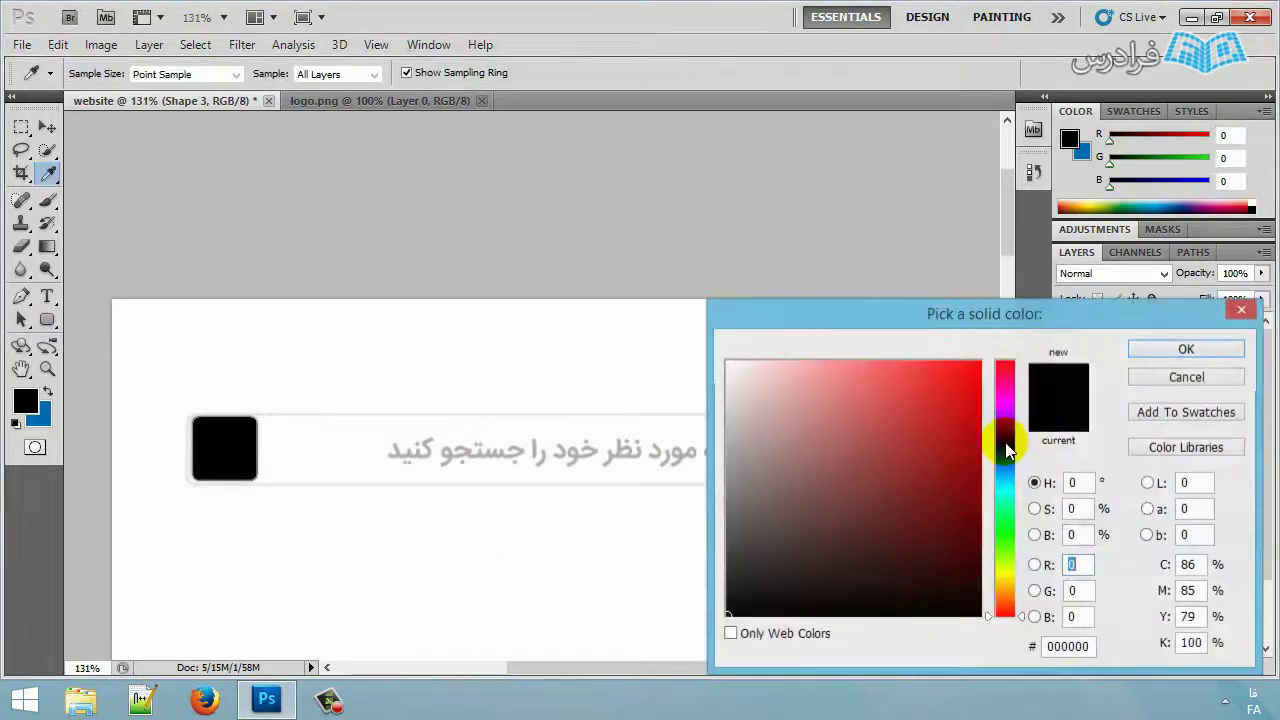
{"action": "left_click_drag", "start_coordinate": [903, 323], "coordinate": [185, 280]}
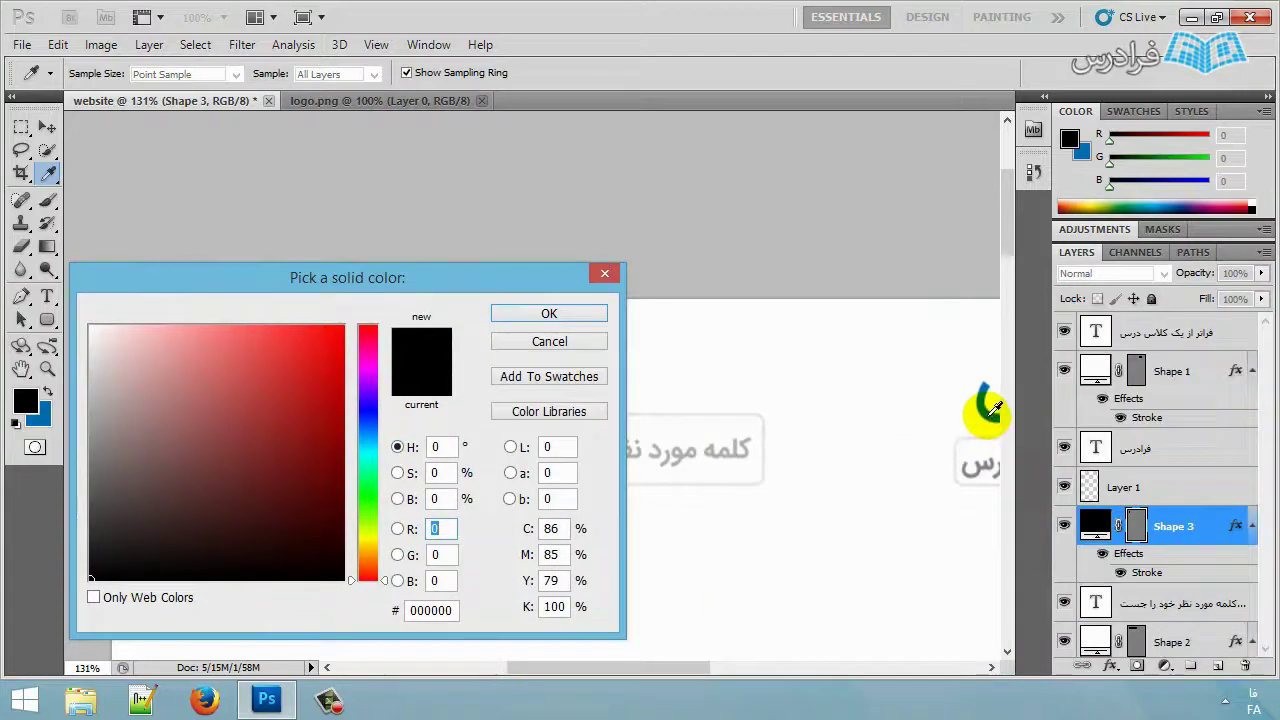
{"action": "left_click", "coordinate": [990, 395]}
{"action": "left_click_drag", "start_coordinate": [443, 283], "coordinate": [930, 270]}
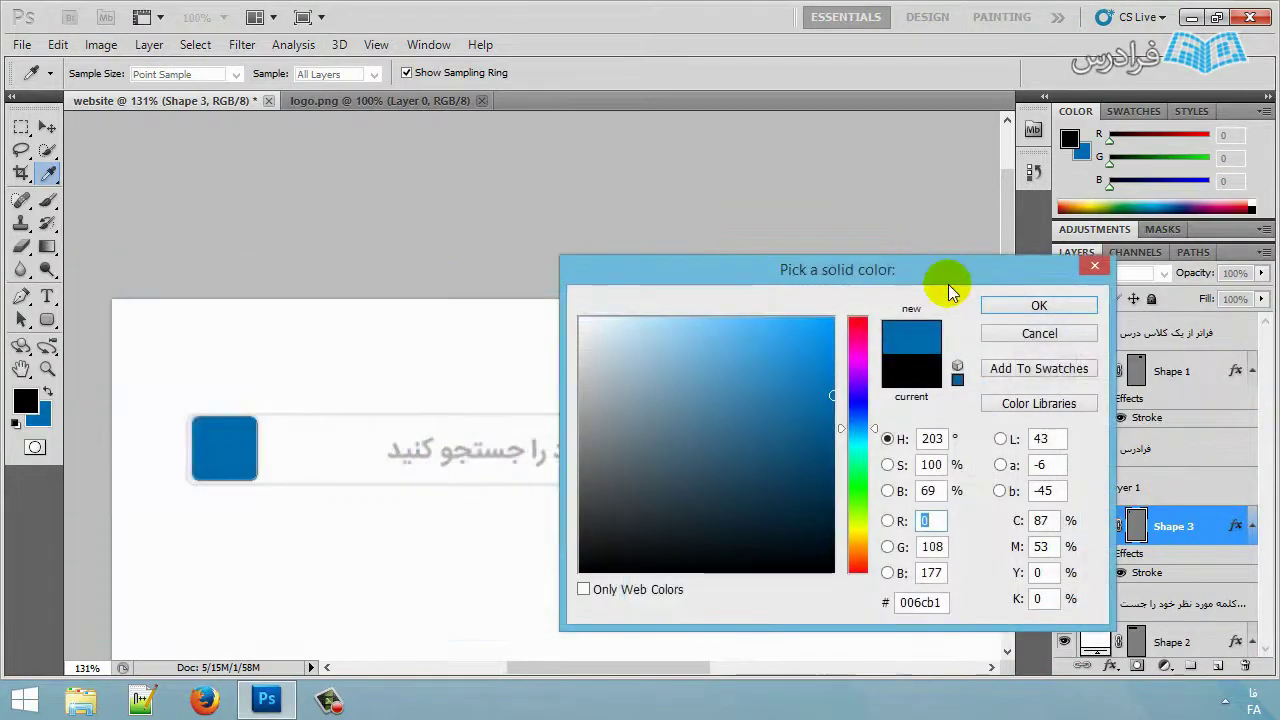
{"action": "left_click", "coordinate": [830, 427]}
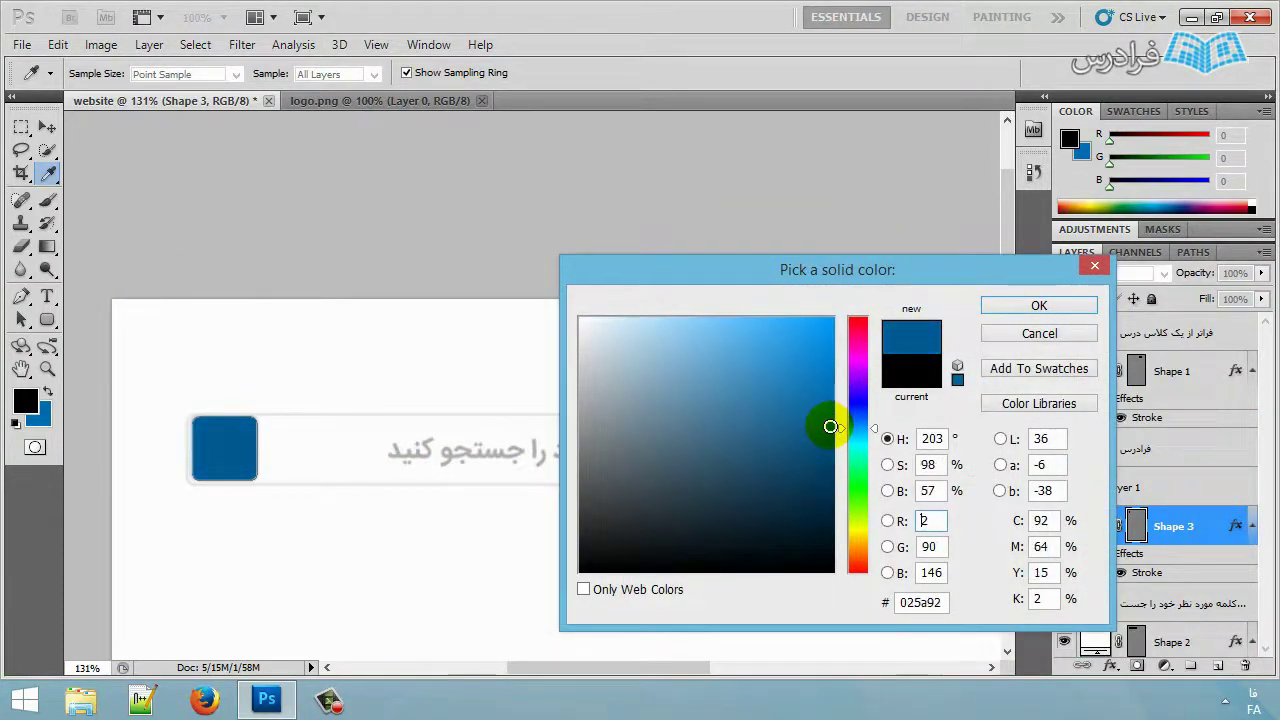
{"action": "left_click", "coordinate": [990, 308]}
Open search.png and bring its magnifier image into the website document as a new layer above the blue square.
{"action": "scroll", "coordinate": [106, 443], "scroll_direction": "right", "scroll_amount": 1}
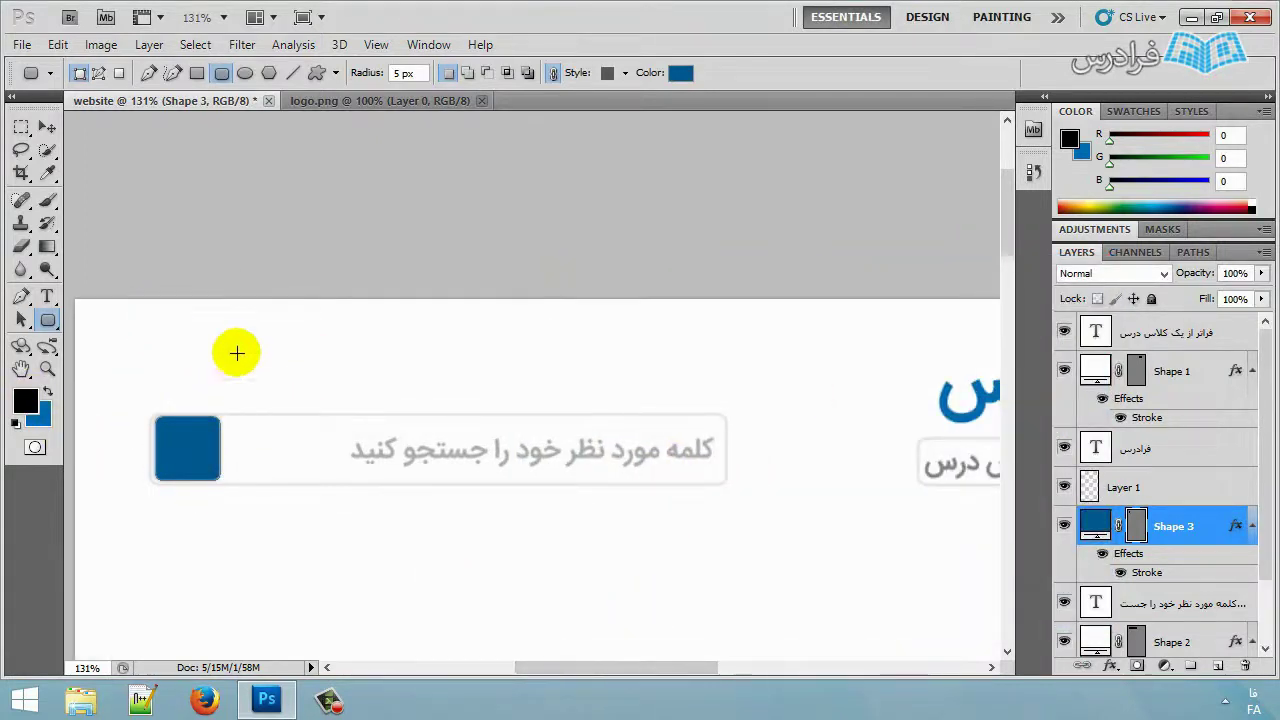
{"action": "left_click", "coordinate": [47, 127]}
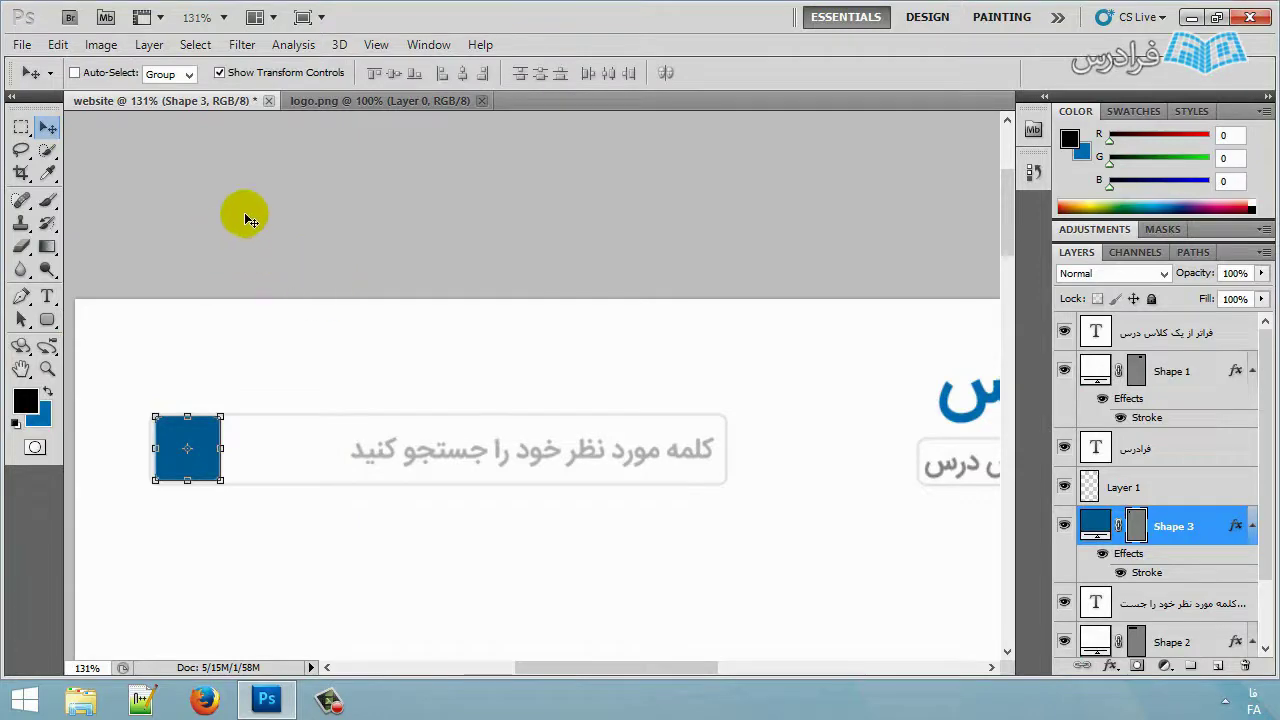
{"action": "left_click", "coordinate": [22, 44]}
{"action": "left_click", "coordinate": [42, 86]}
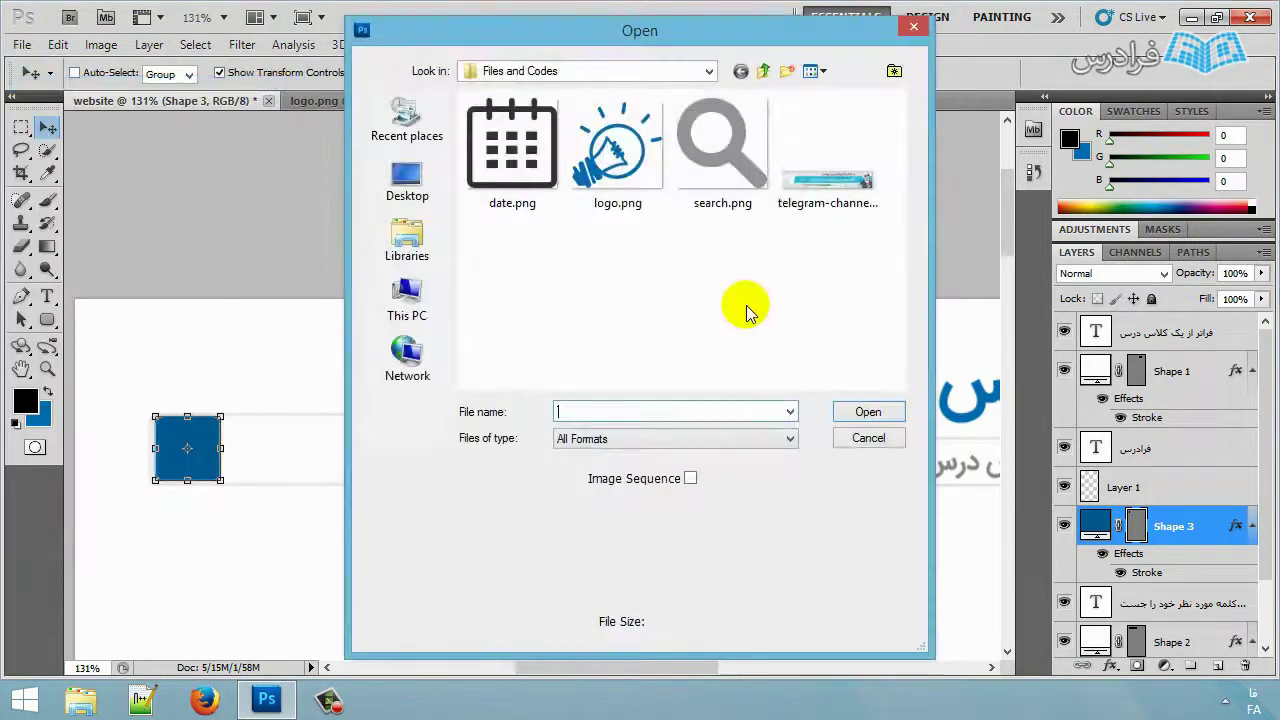
{"action": "left_click", "coordinate": [716, 140]}
{"action": "key", "text": "Return"}
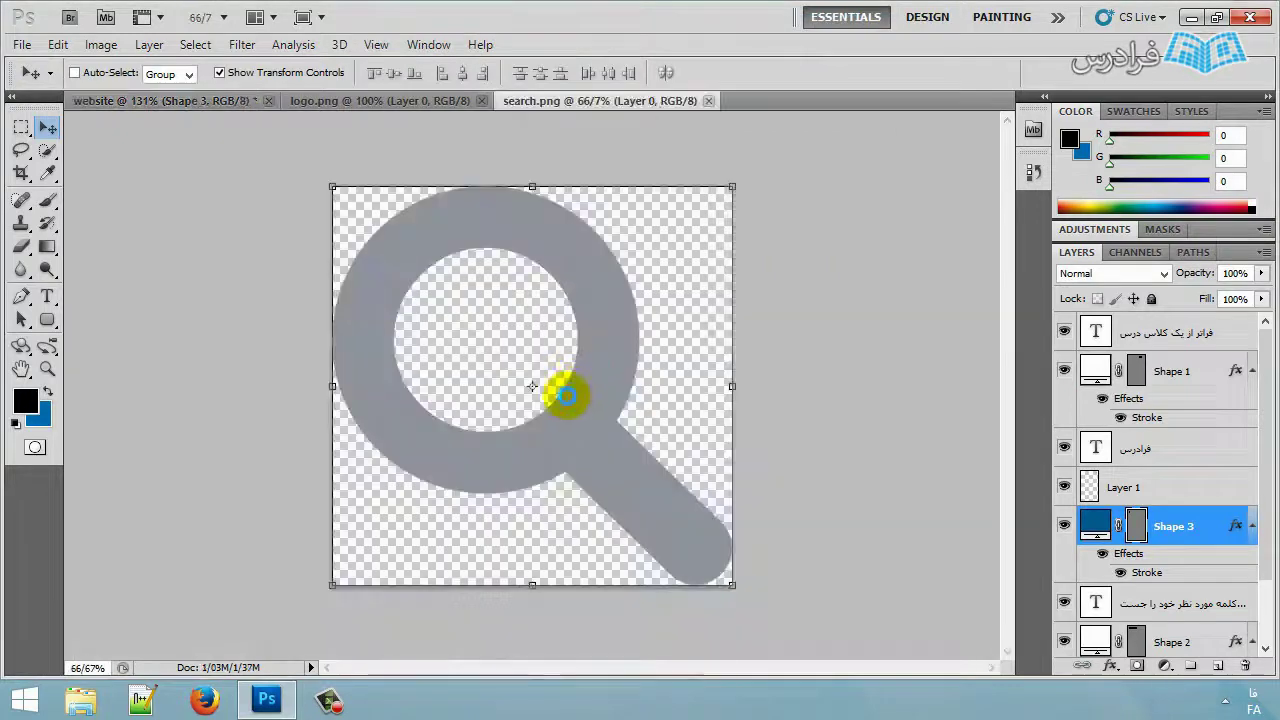
{"action": "left_click_drag", "start_coordinate": [550, 325], "coordinate": [367, 390]}
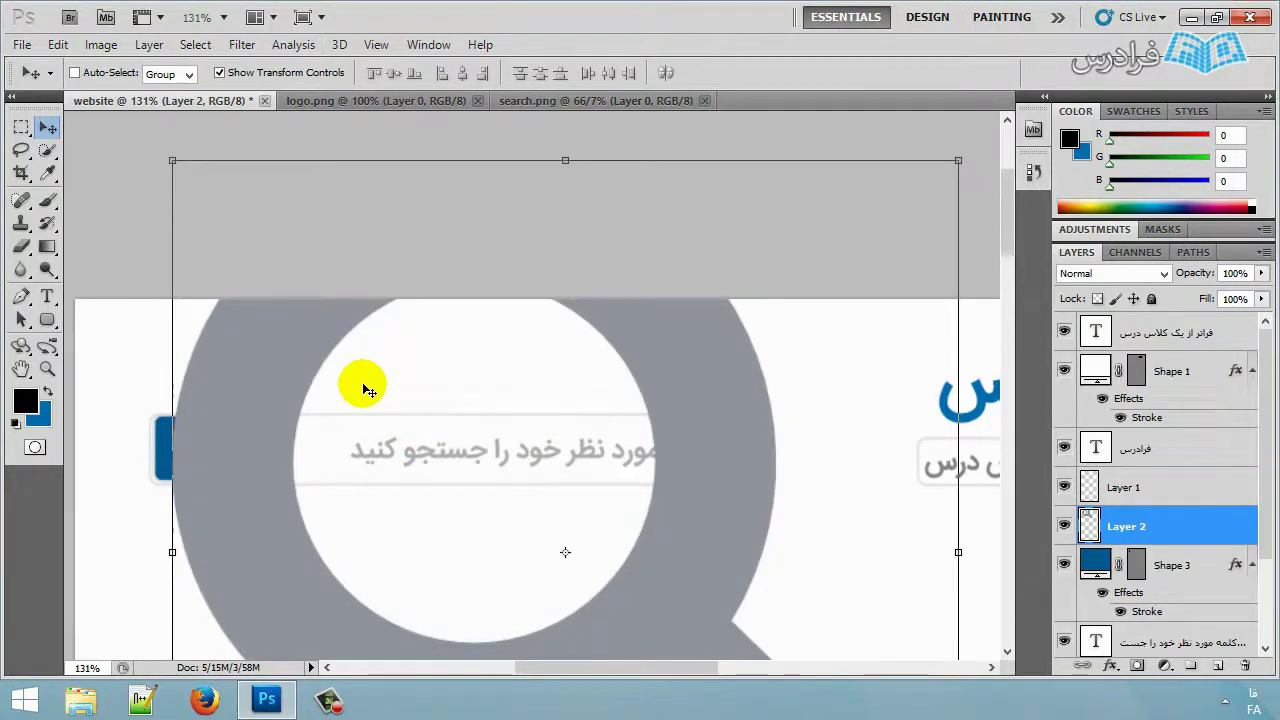
Scale the magnifier image proportionally down to about 5% and center it inside the dark blue square of the search box.
{"action": "left_click", "coordinate": [170, 157]}
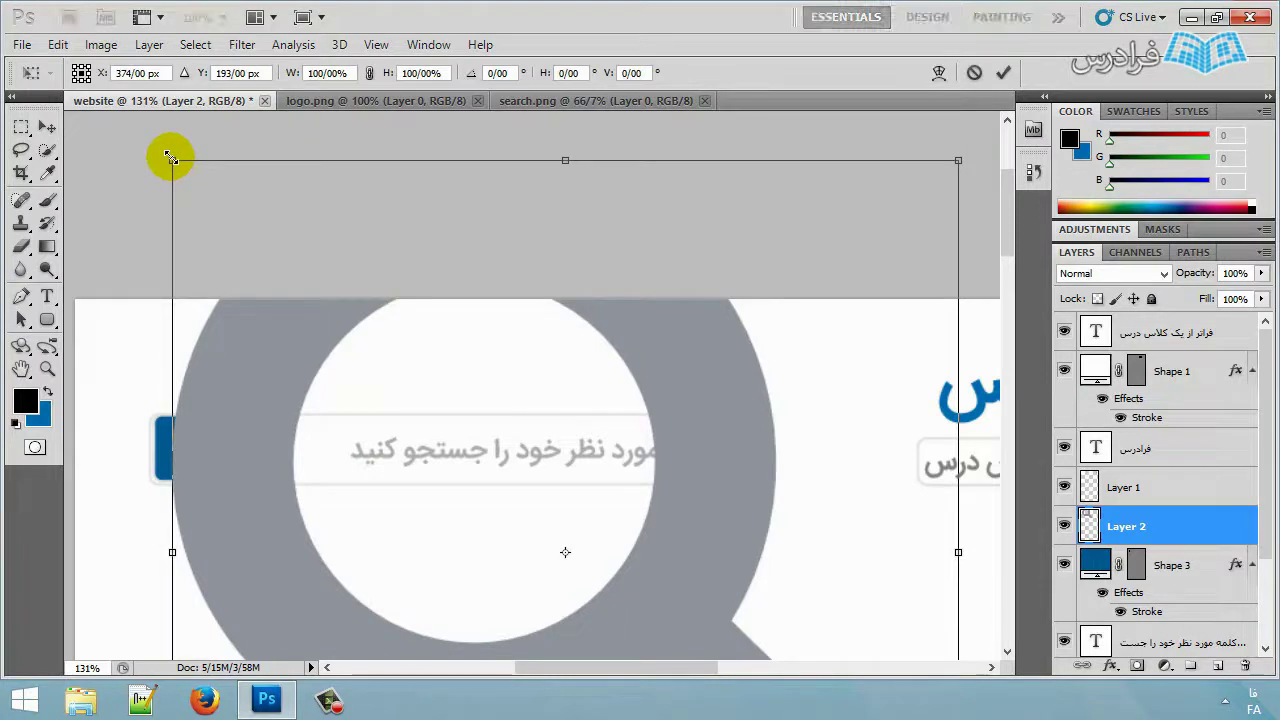
{"action": "left_click", "coordinate": [370, 76]}
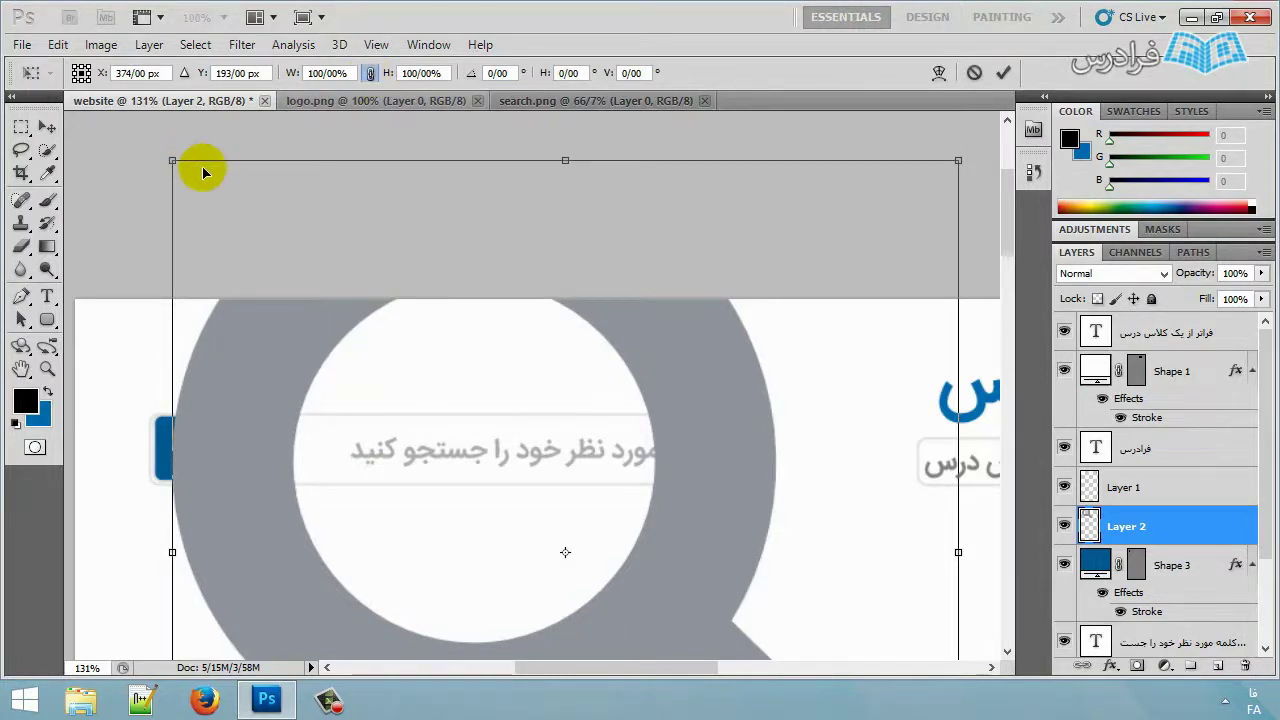
{"action": "left_click_drag", "start_coordinate": [170, 157], "coordinate": [677, 577]}
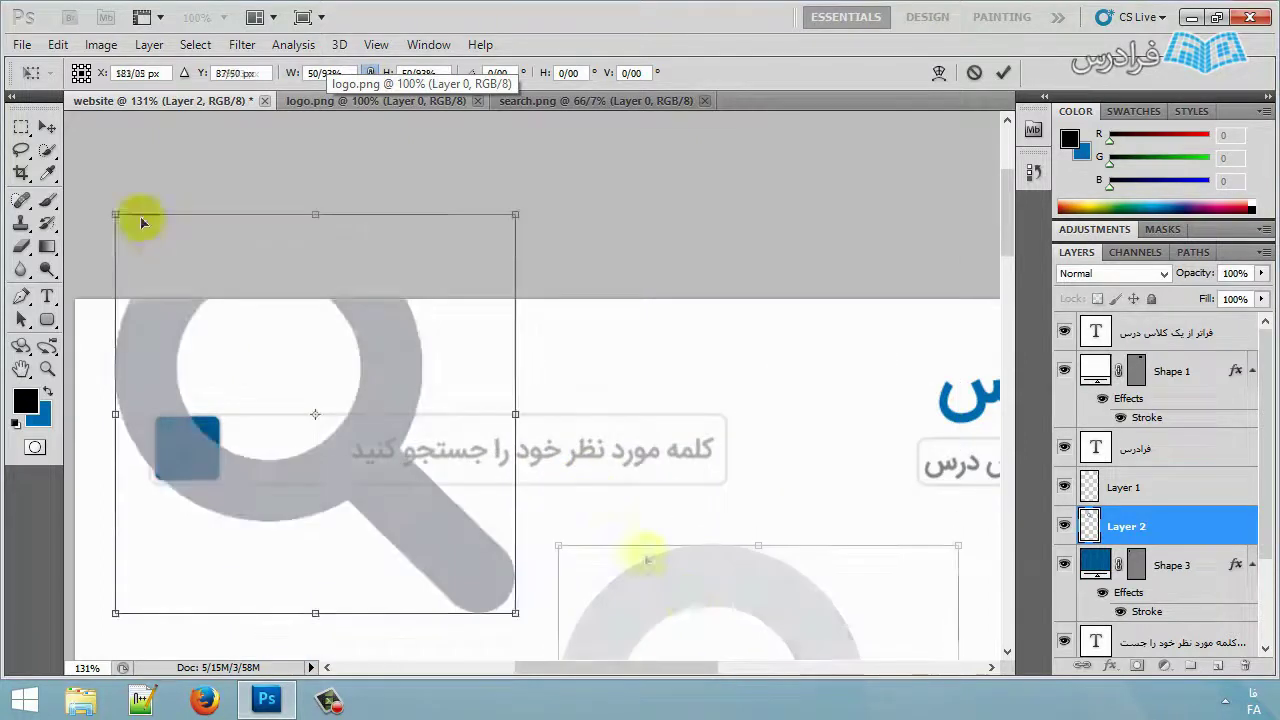
{"action": "left_click_drag", "start_coordinate": [109, 206], "coordinate": [181, 433]}
{"action": "scroll", "coordinate": [180, 455], "scroll_direction": "up", "scroll_amount": 2}
{"action": "scroll", "coordinate": [181, 460], "scroll_direction": "up", "scroll_amount": 1}
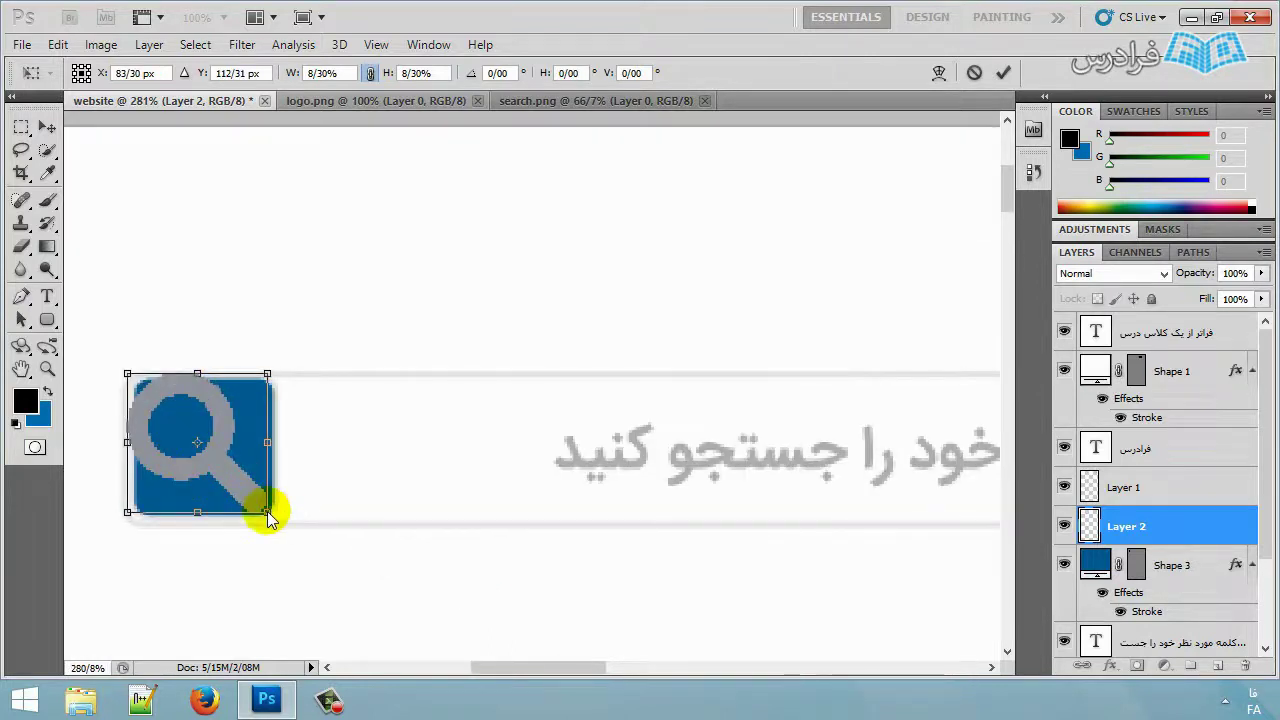
{"action": "left_click_drag", "start_coordinate": [267, 511], "coordinate": [230, 475]}
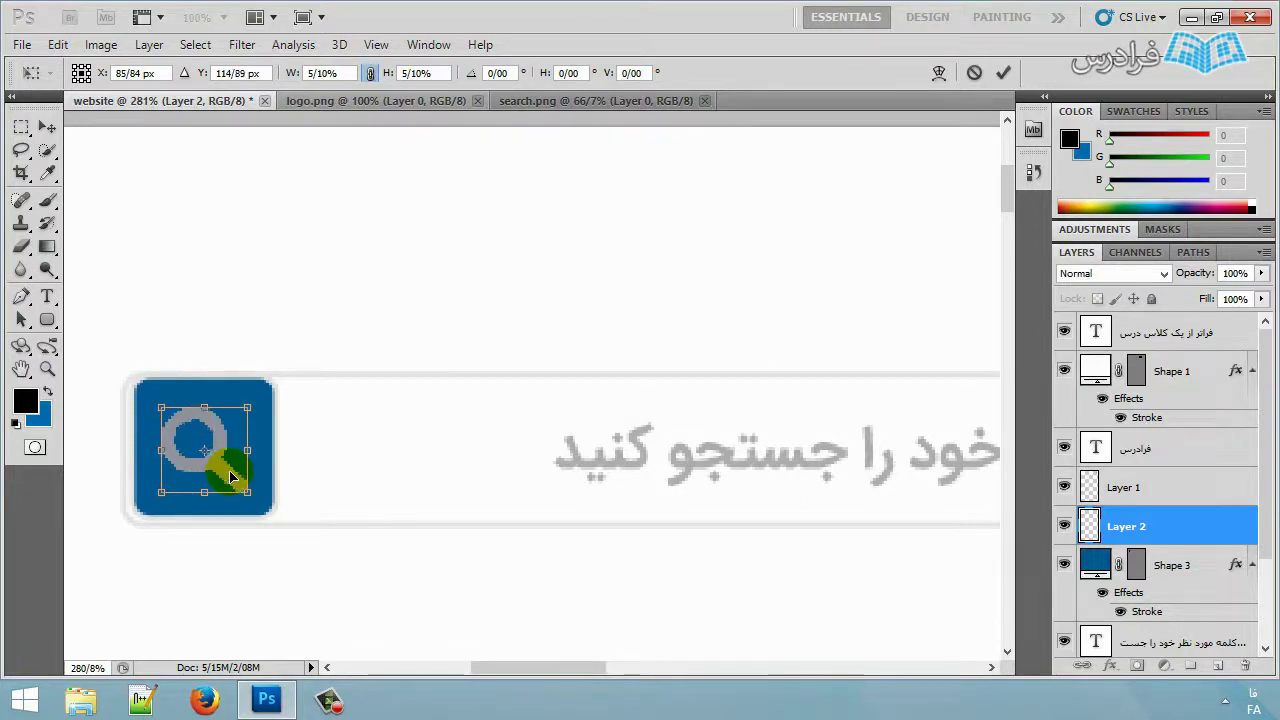
{"action": "key", "text": "Return"}
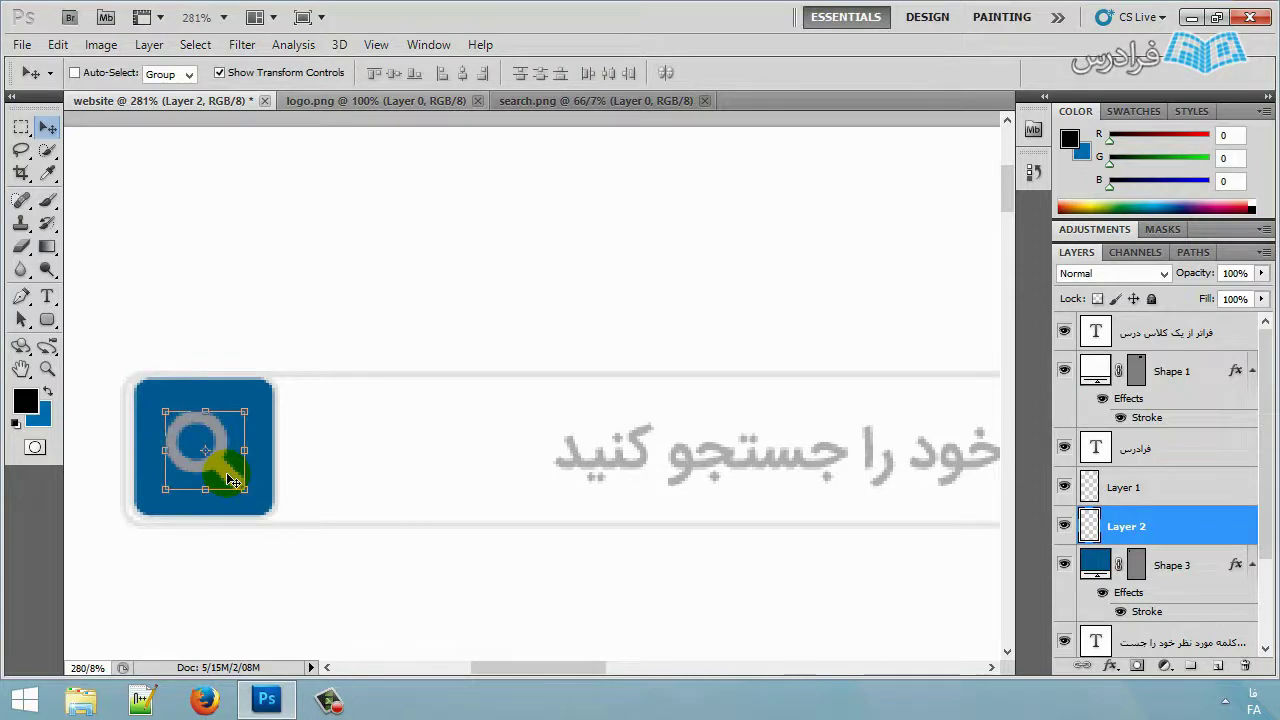
Apply a Color Overlay in white ffffff with Normal blending to the magnifier layer.
{"action": "right_click", "coordinate": [1172, 525]}
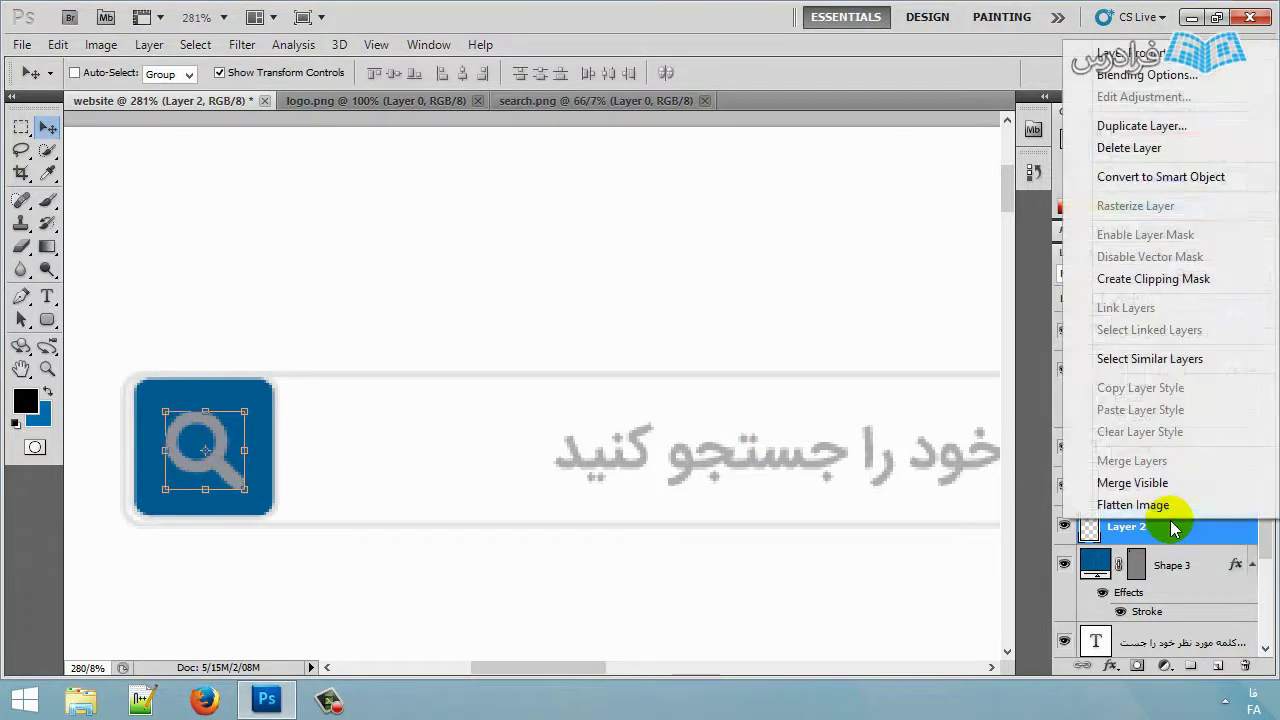
{"action": "left_click", "coordinate": [1160, 78]}
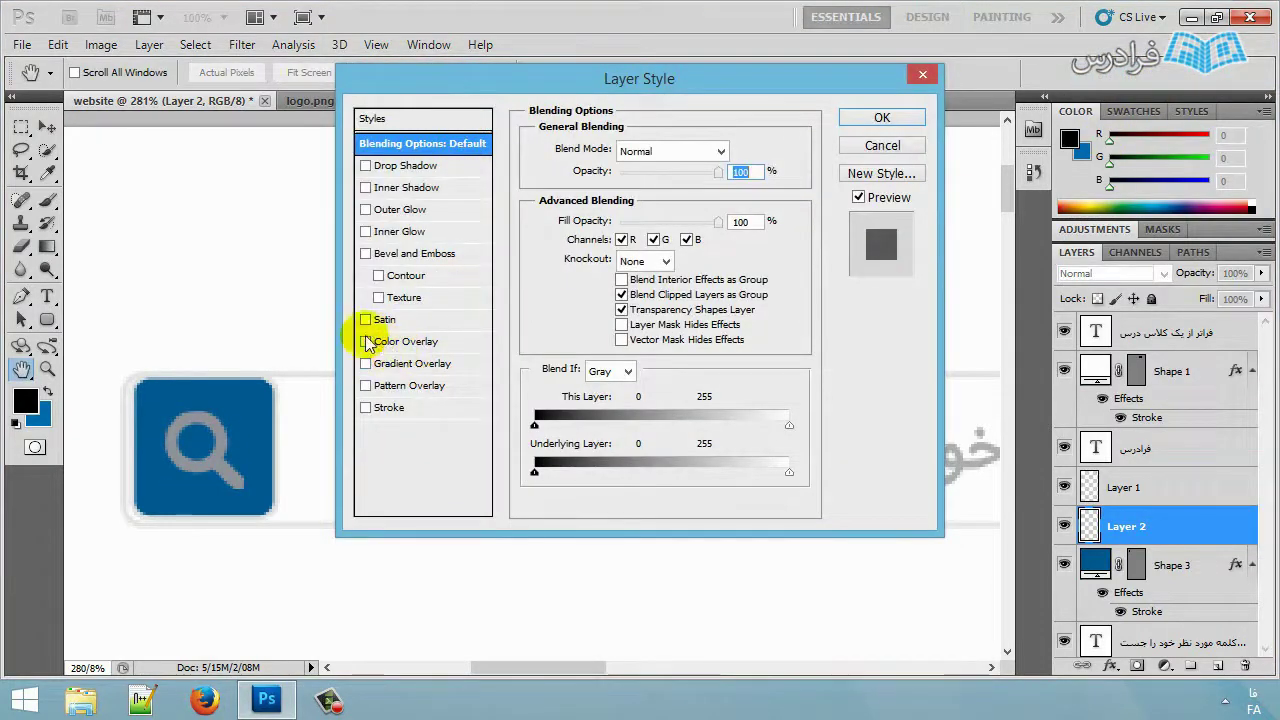
{"action": "left_click", "coordinate": [366, 341]}
{"action": "left_click", "coordinate": [395, 341]}
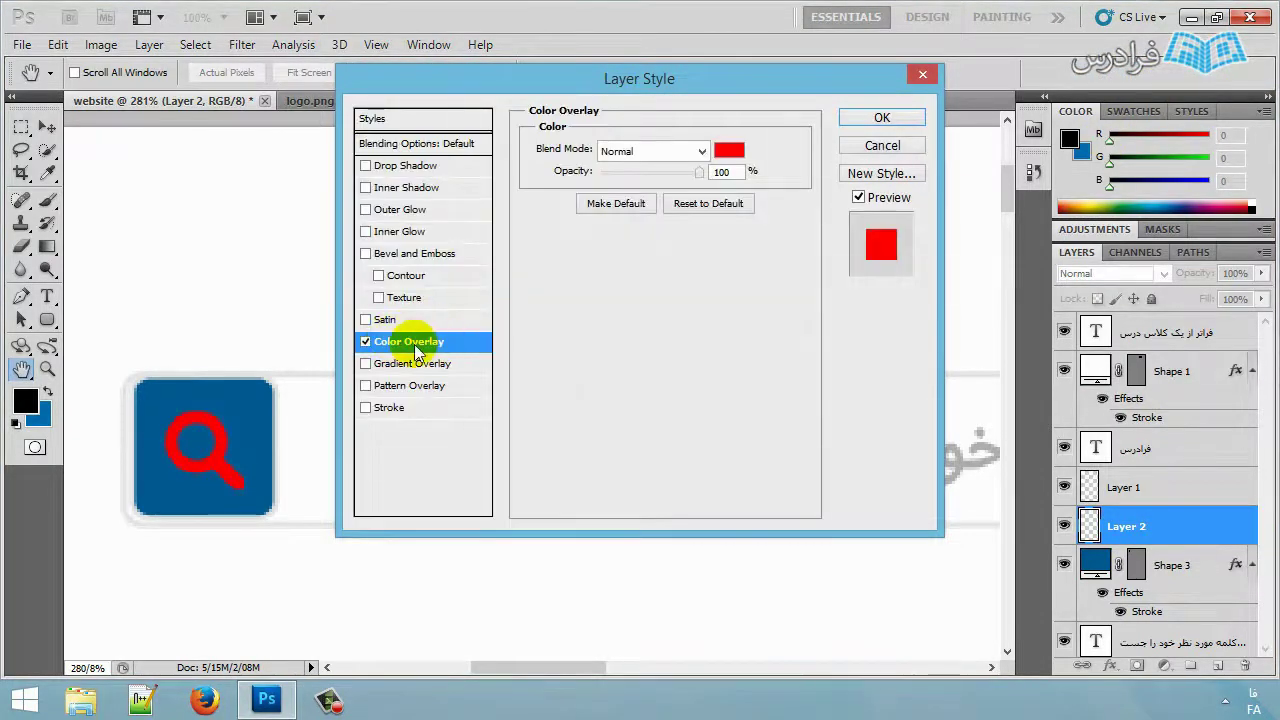
{"action": "left_click", "coordinate": [729, 150]}
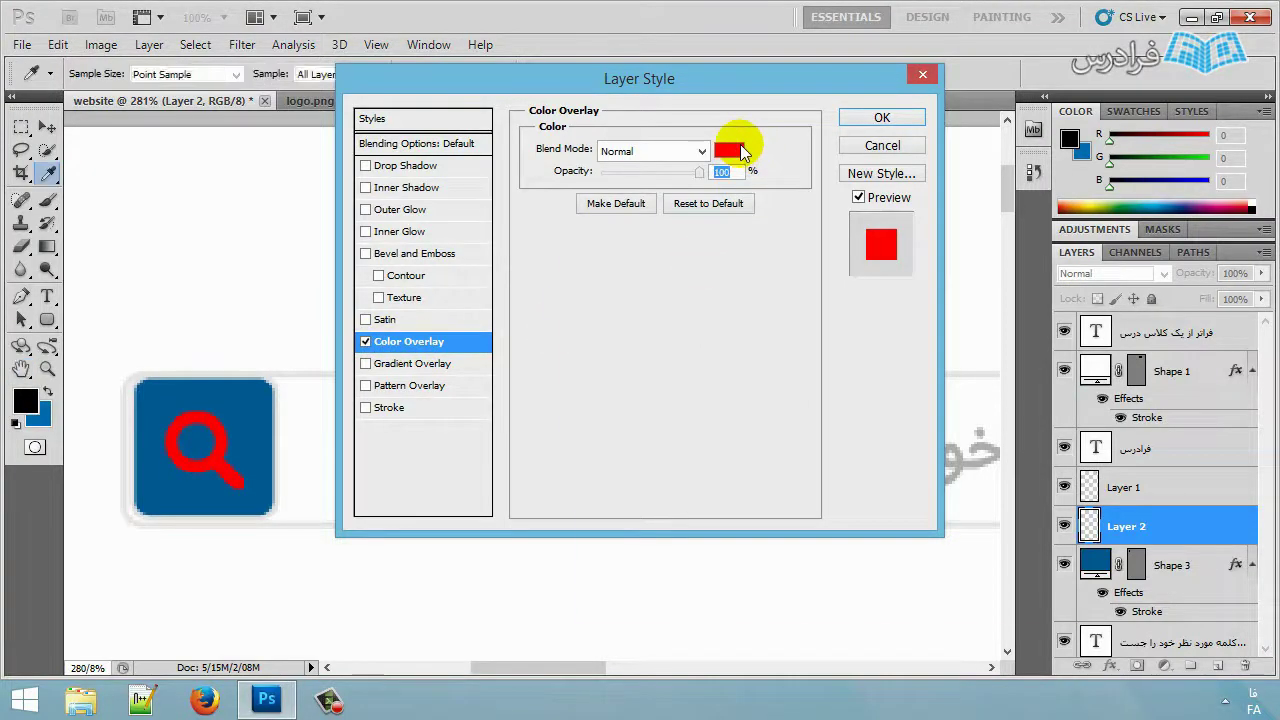
{"action": "left_click_drag", "start_coordinate": [664, 374], "coordinate": [503, 289]}
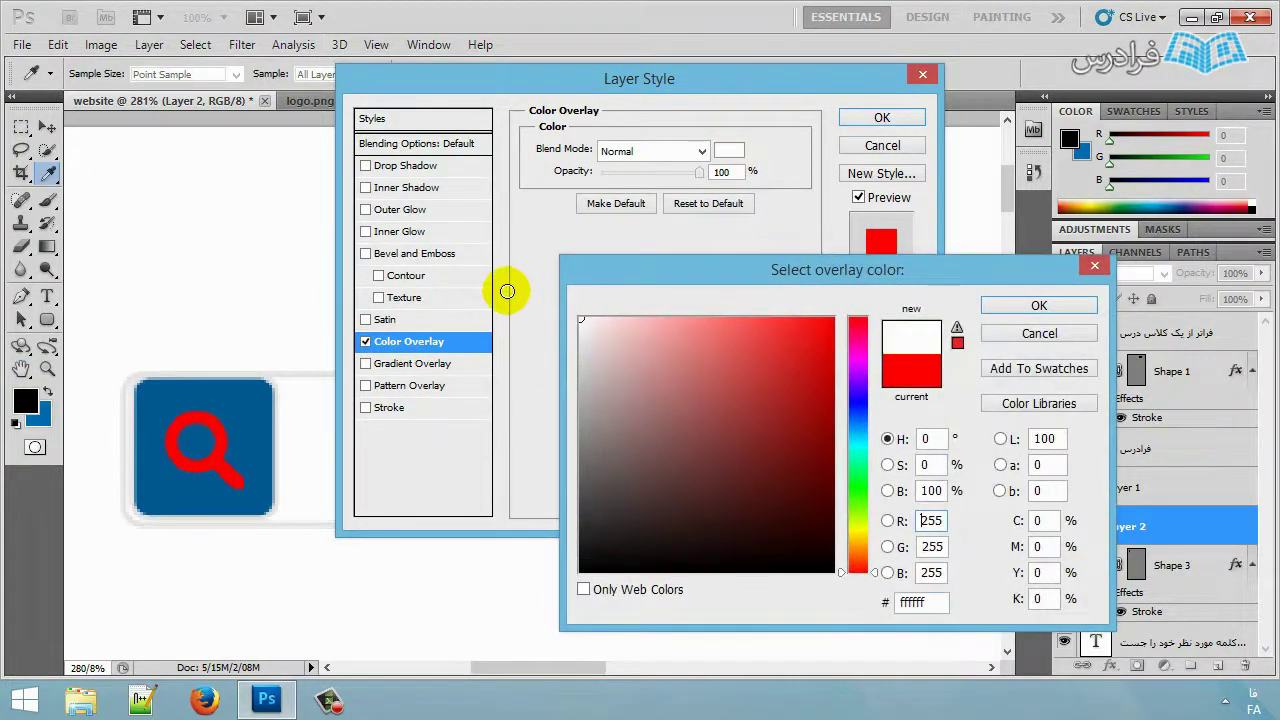
{"action": "left_click", "coordinate": [1035, 306]}
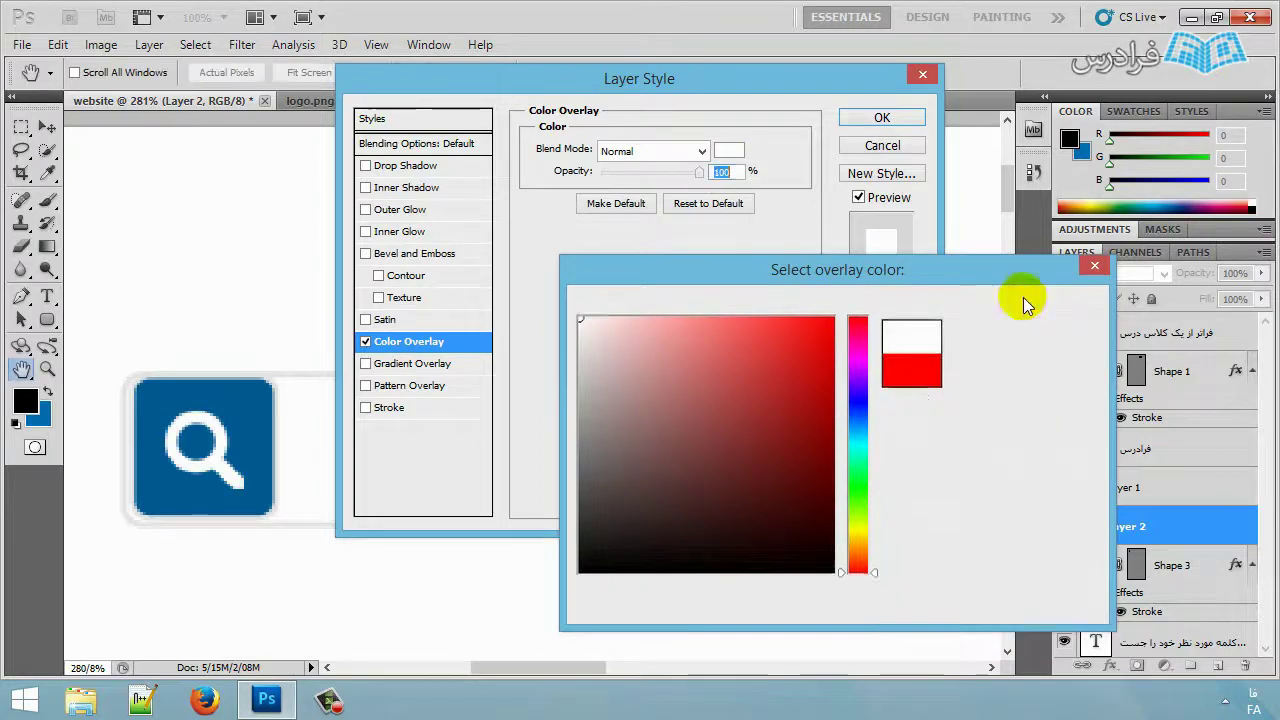
{"action": "left_click", "coordinate": [878, 118]}
{"action": "key", "text": "v"}
Set the font size of the blue title text فرادرس beside the light-bulb logo to 4 pt.
{"action": "scroll", "coordinate": [300, 386], "scroll_direction": "down", "scroll_amount": 3}
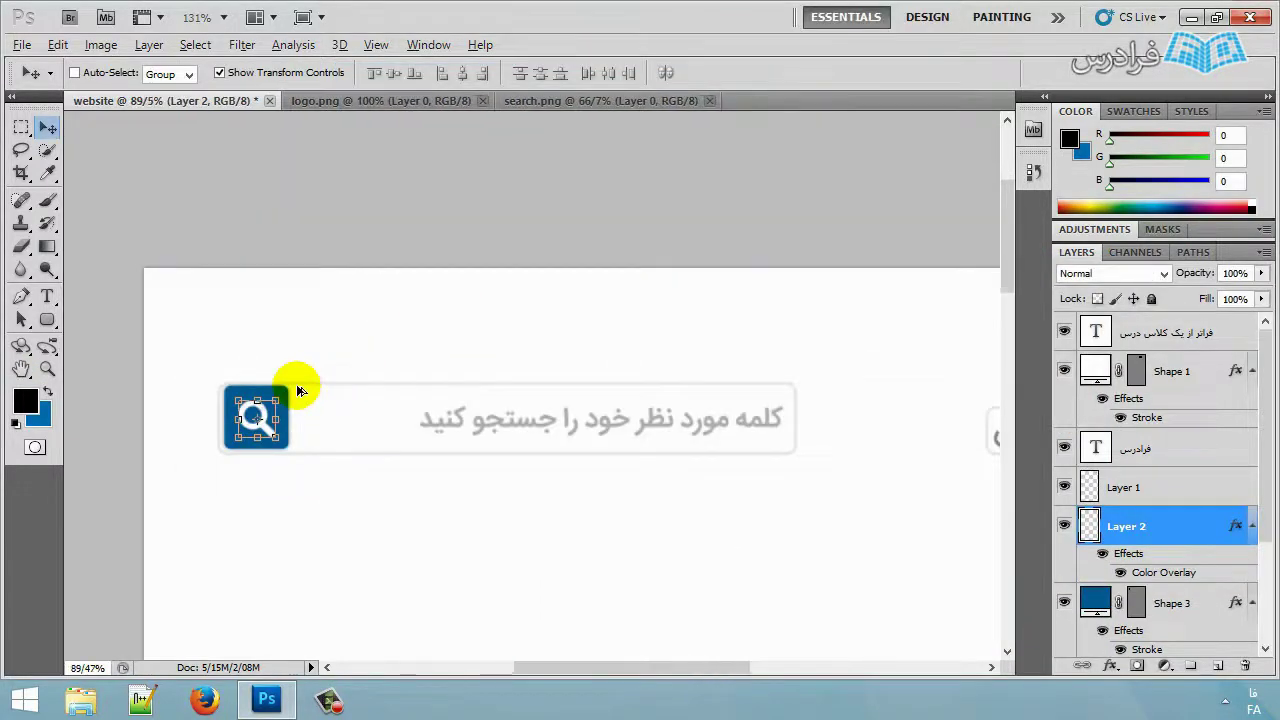
{"action": "scroll", "coordinate": [414, 412], "scroll_direction": "down", "scroll_amount": 3}
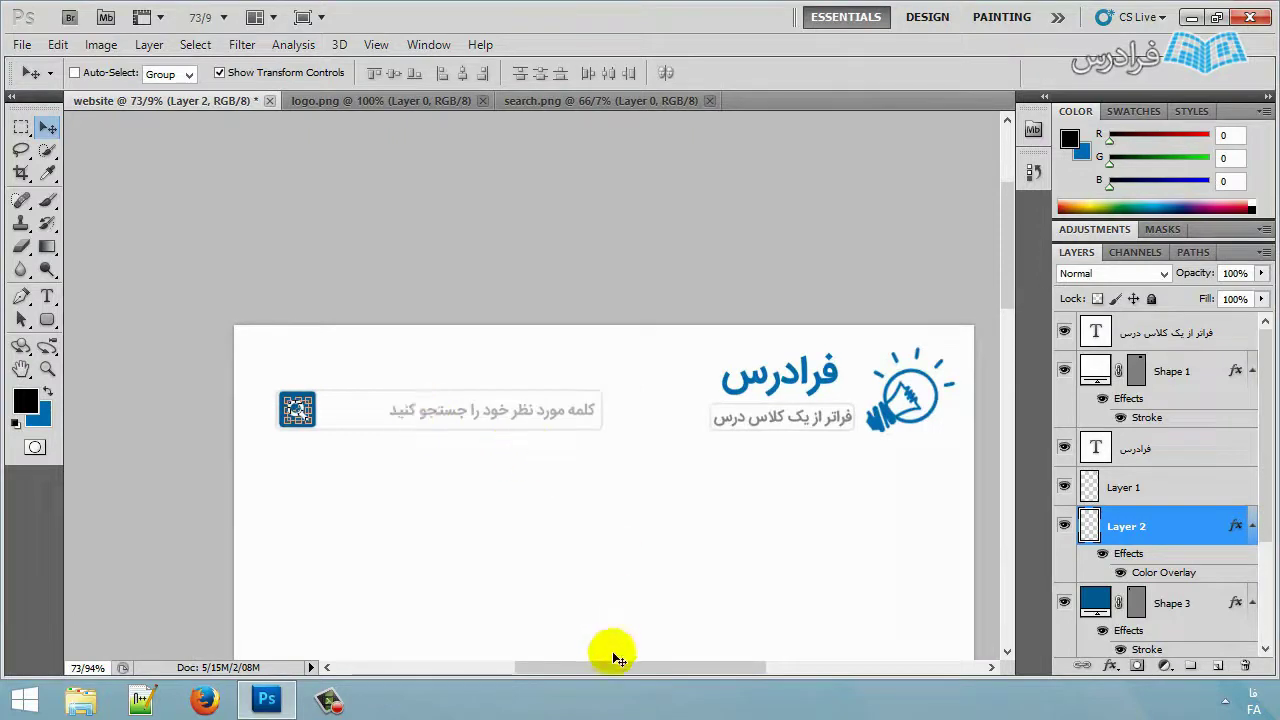
{"action": "scroll", "coordinate": [617, 658], "scroll_direction": "right", "scroll_amount": 2}
{"action": "left_click", "coordinate": [48, 295]}
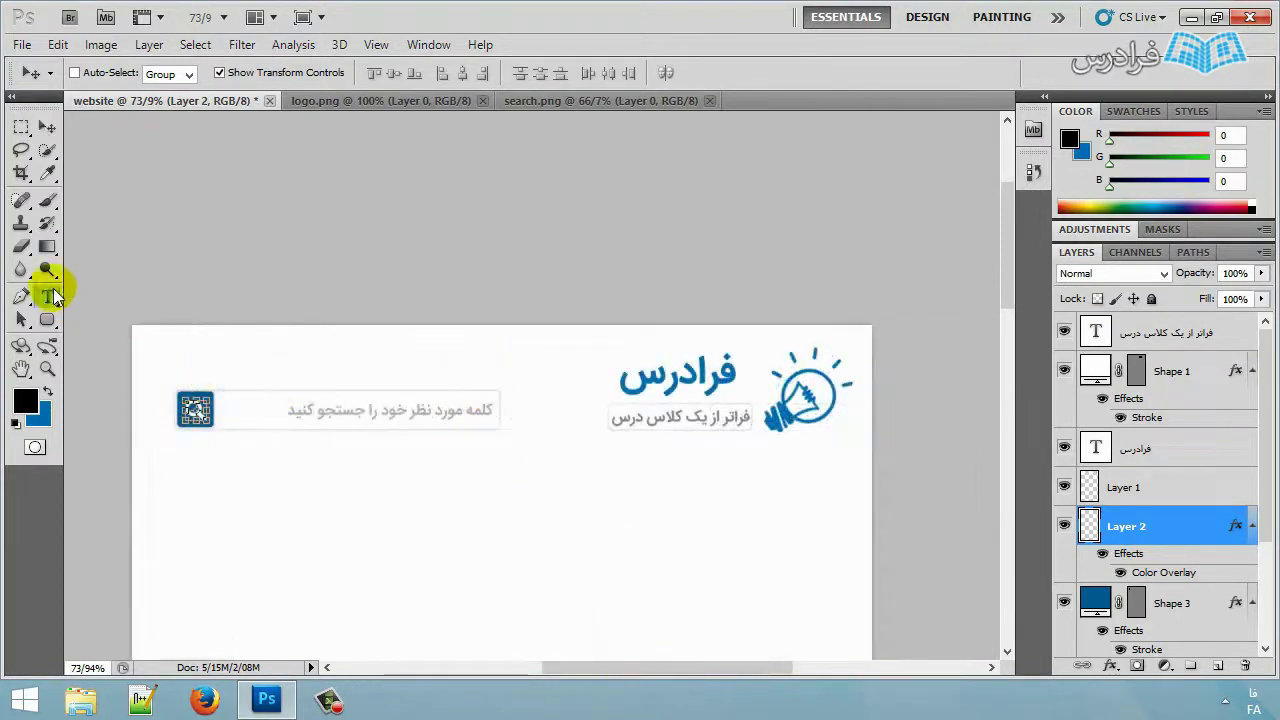
{"action": "left_click", "coordinate": [686, 385]}
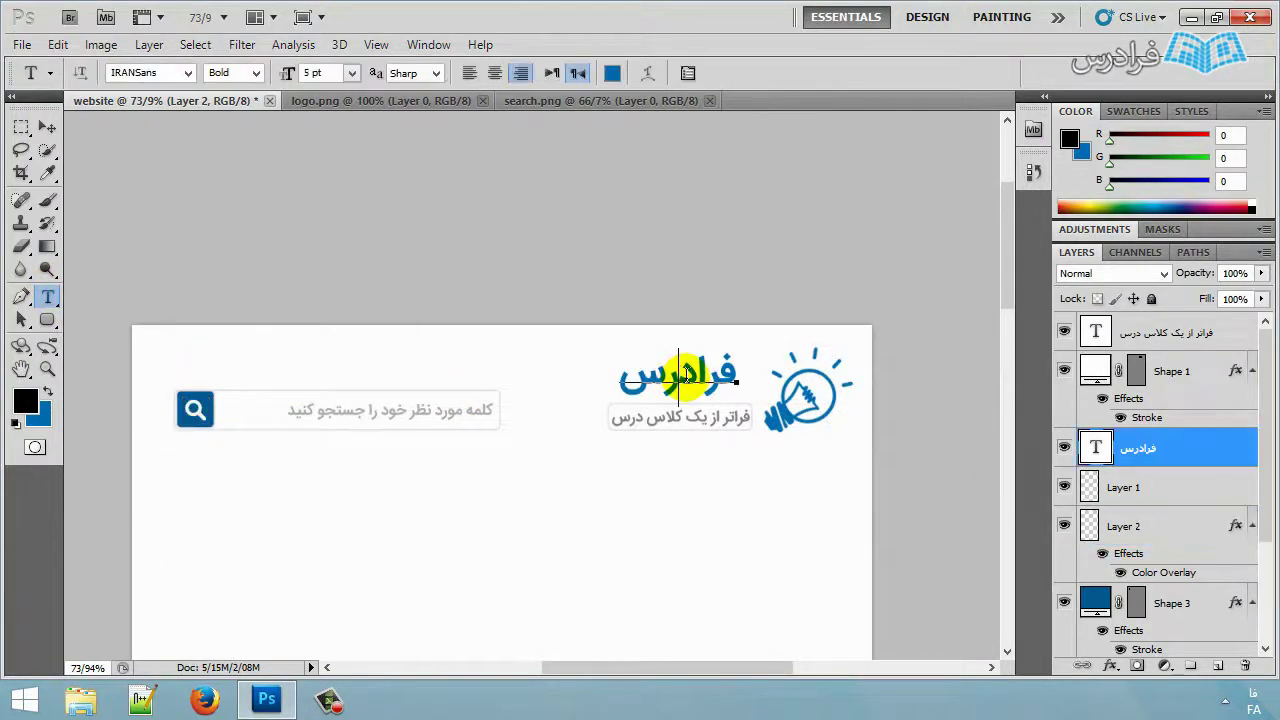
{"action": "key", "text": "ctrl+a"}
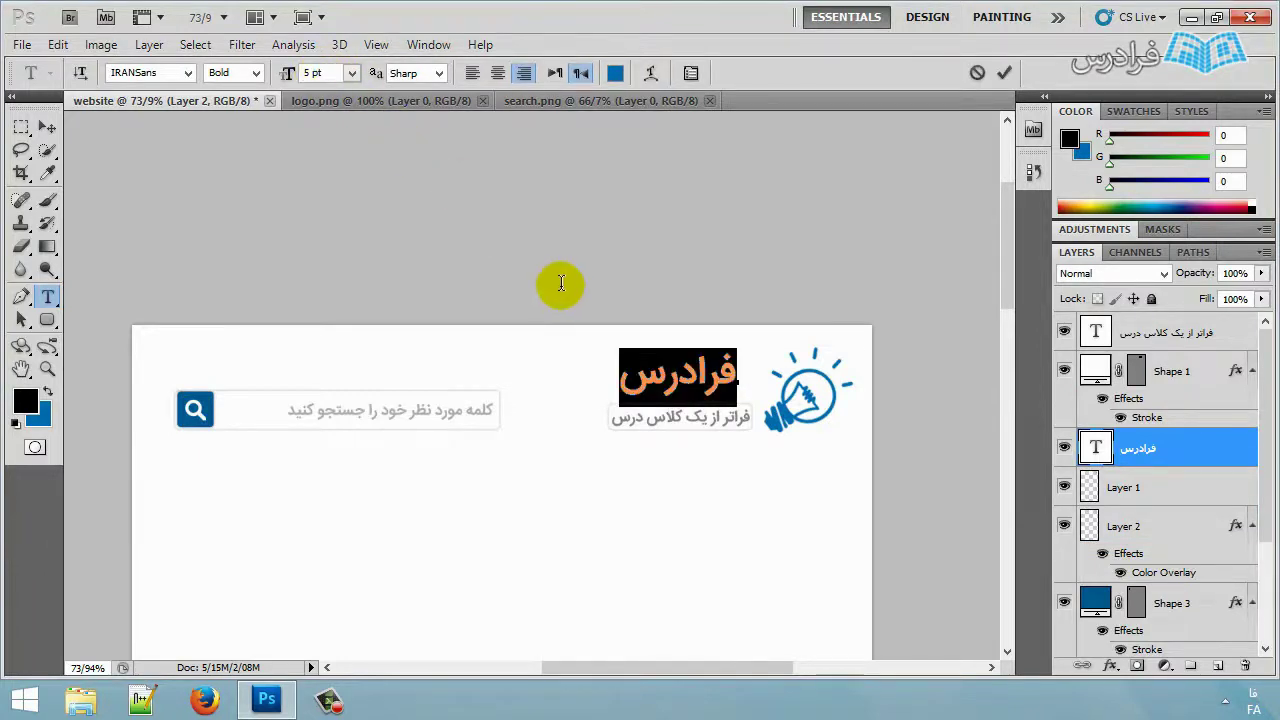
{"action": "left_click", "coordinate": [312, 73]}
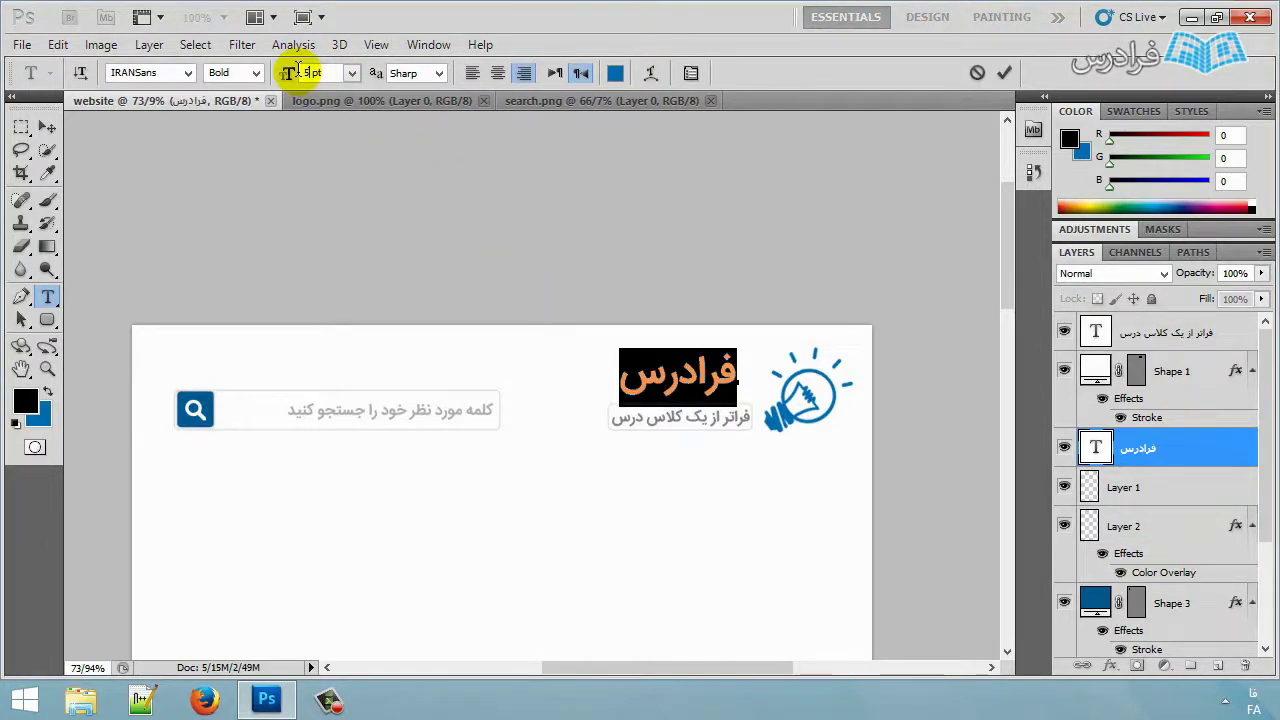
{"action": "type", "text": "4"}
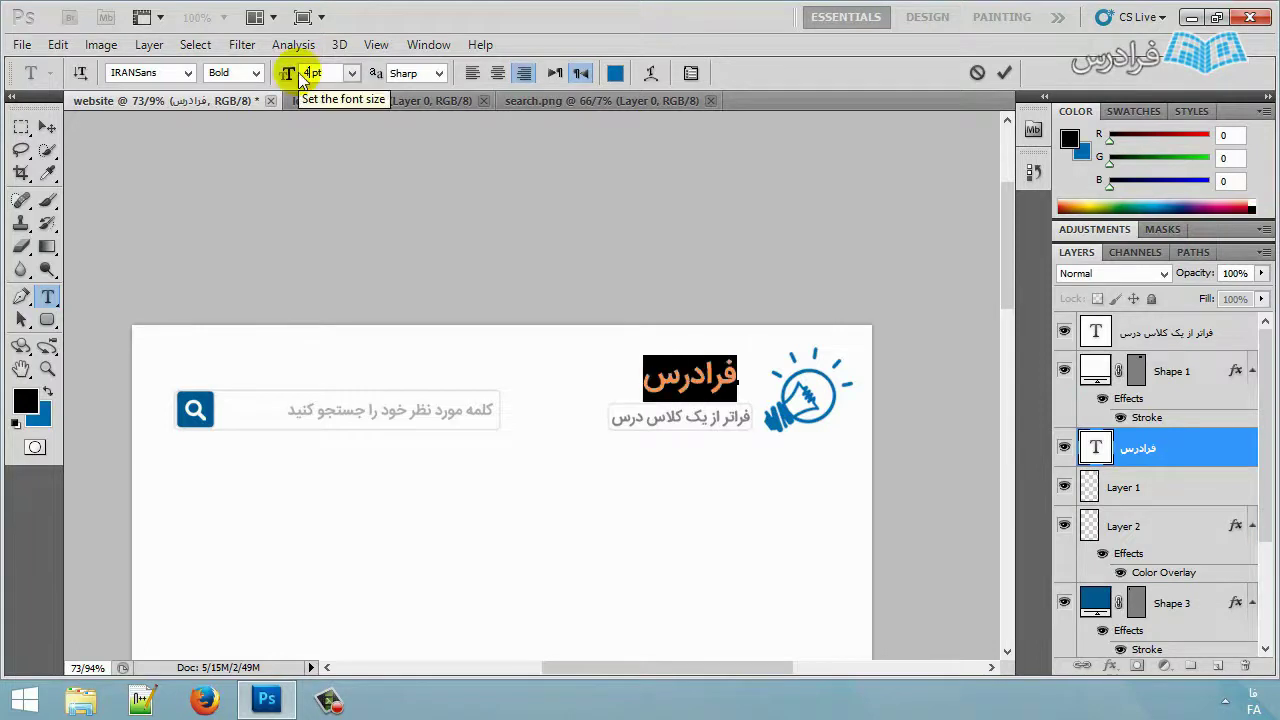
{"action": "left_click", "coordinate": [47, 128]}
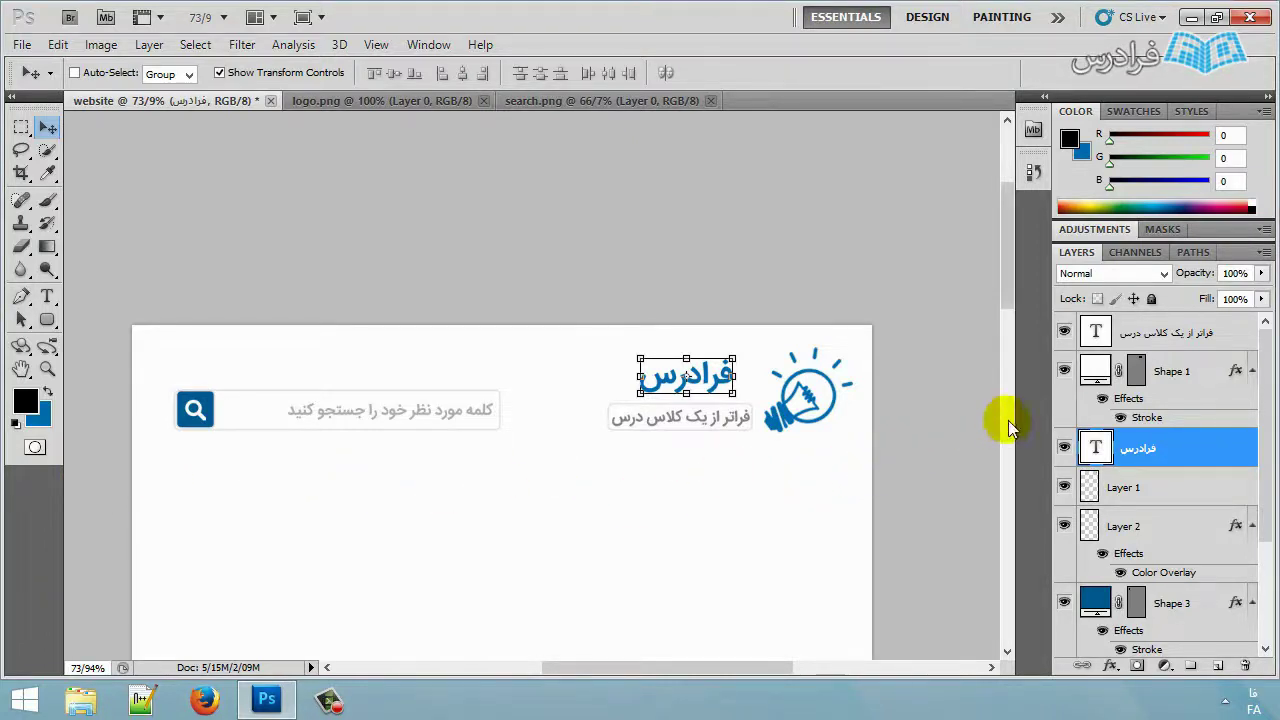
Create a layer group and name it Header.
{"action": "left_click_drag", "start_coordinate": [1266, 505], "coordinate": [1252, 357]}
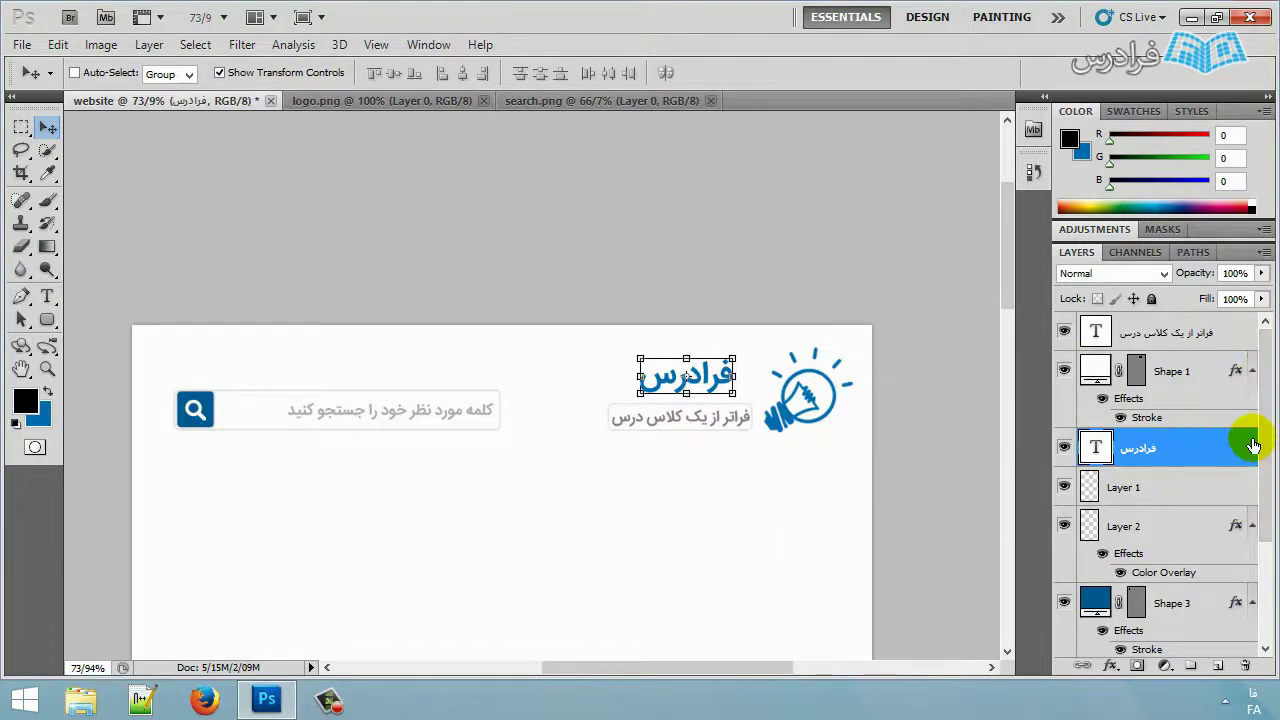
{"action": "scroll", "coordinate": [1253, 445], "scroll_direction": "down", "scroll_amount": 3}
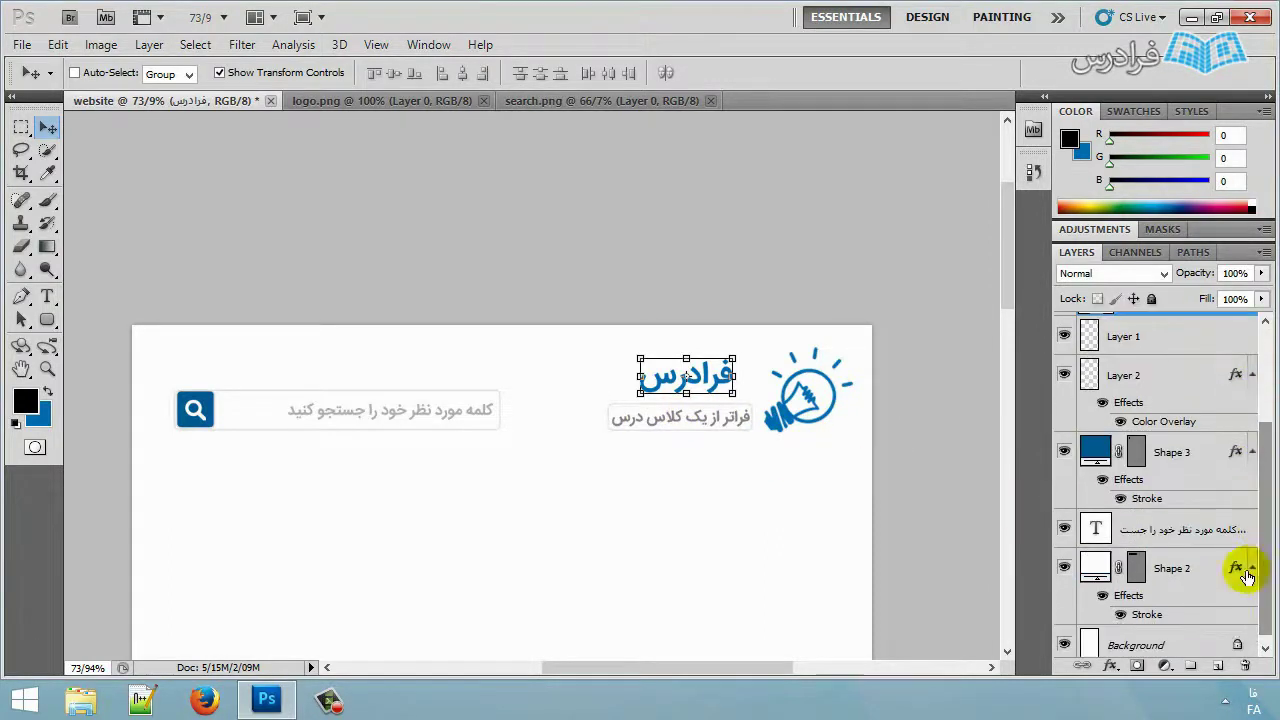
{"action": "left_click", "coordinate": [1189, 668]}
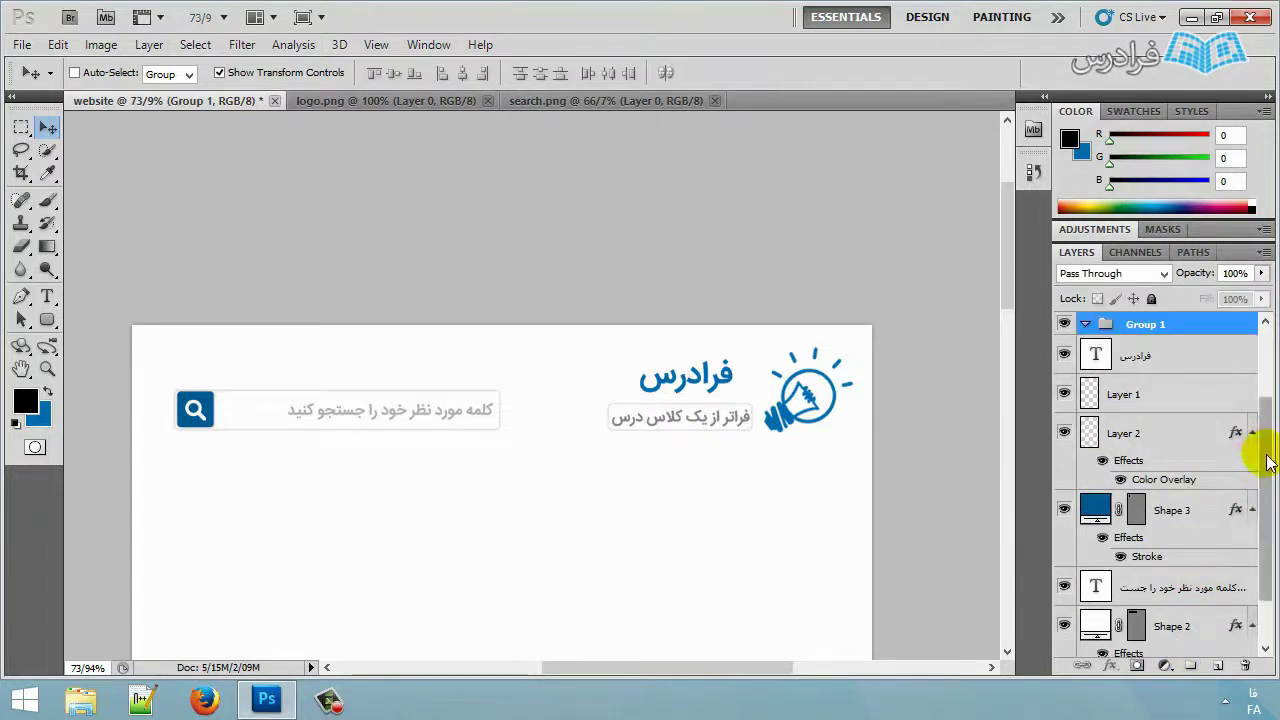
{"action": "left_click_drag", "start_coordinate": [1264, 460], "coordinate": [1266, 368]}
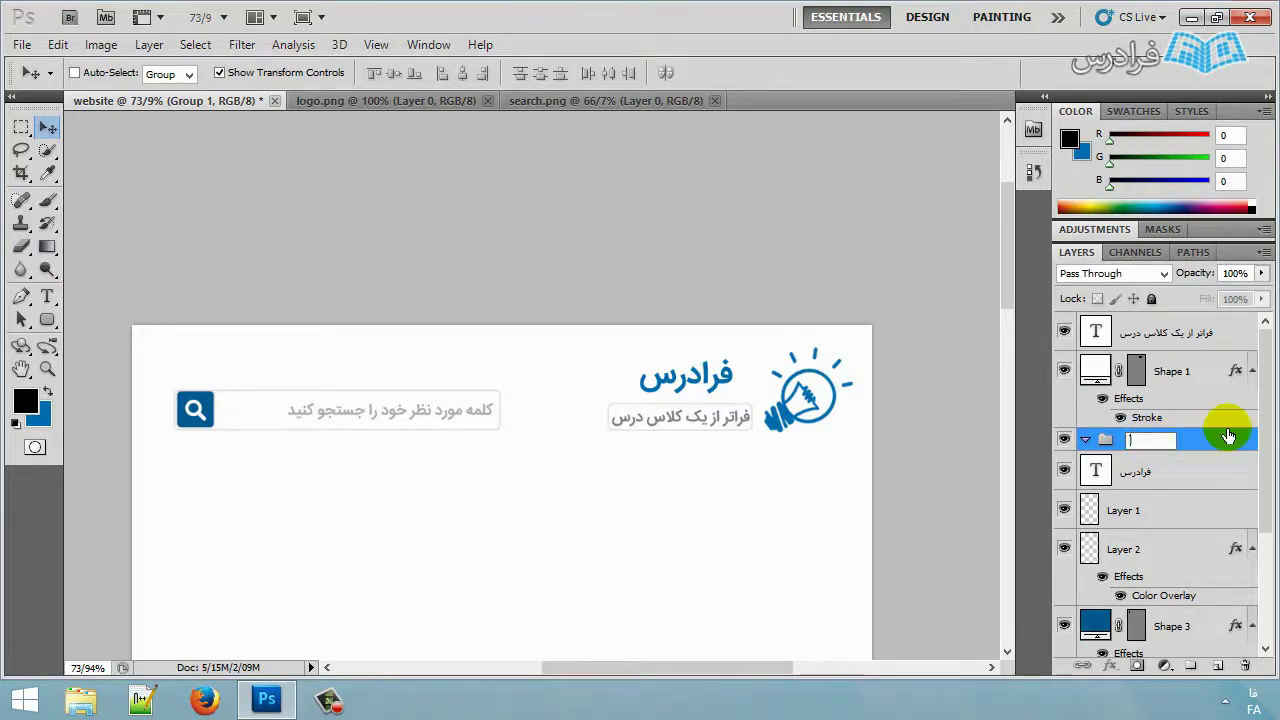
{"action": "key", "text": "Return"}
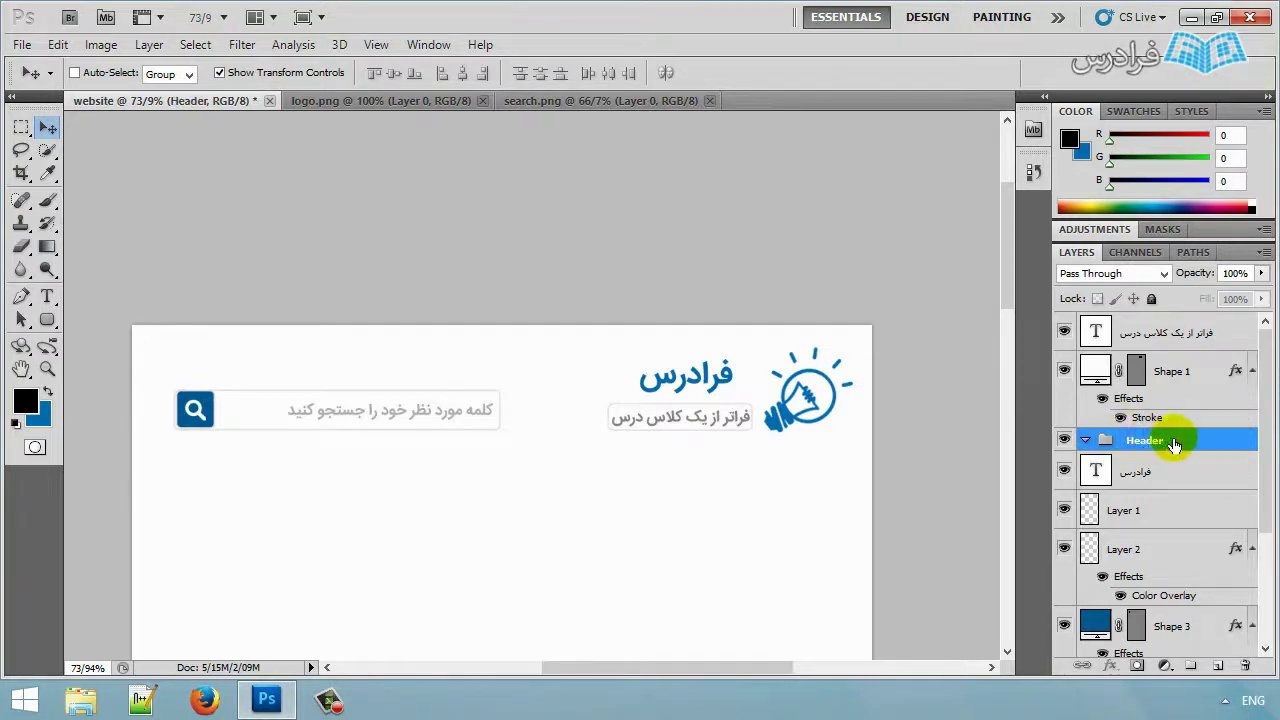
Create two more layer groups above Header and name them Logo and Search.
{"action": "left_click", "coordinate": [1190, 665]}
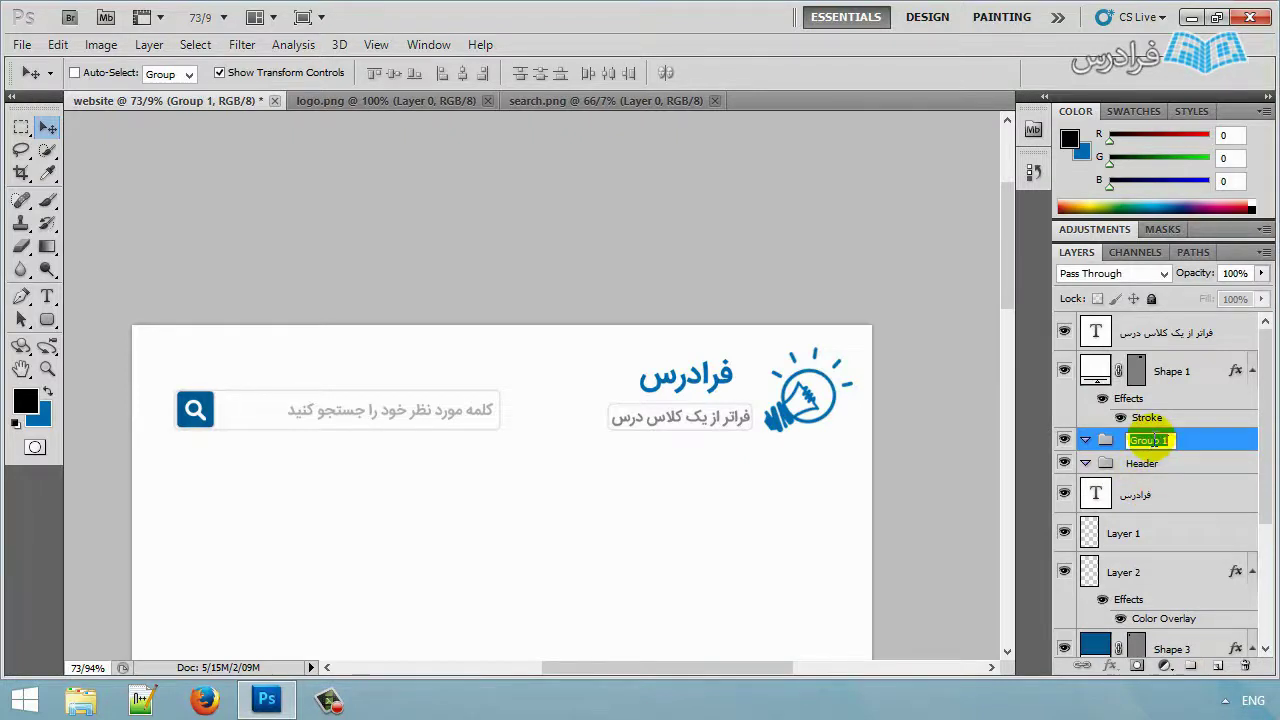
{"action": "key", "text": "Return"}
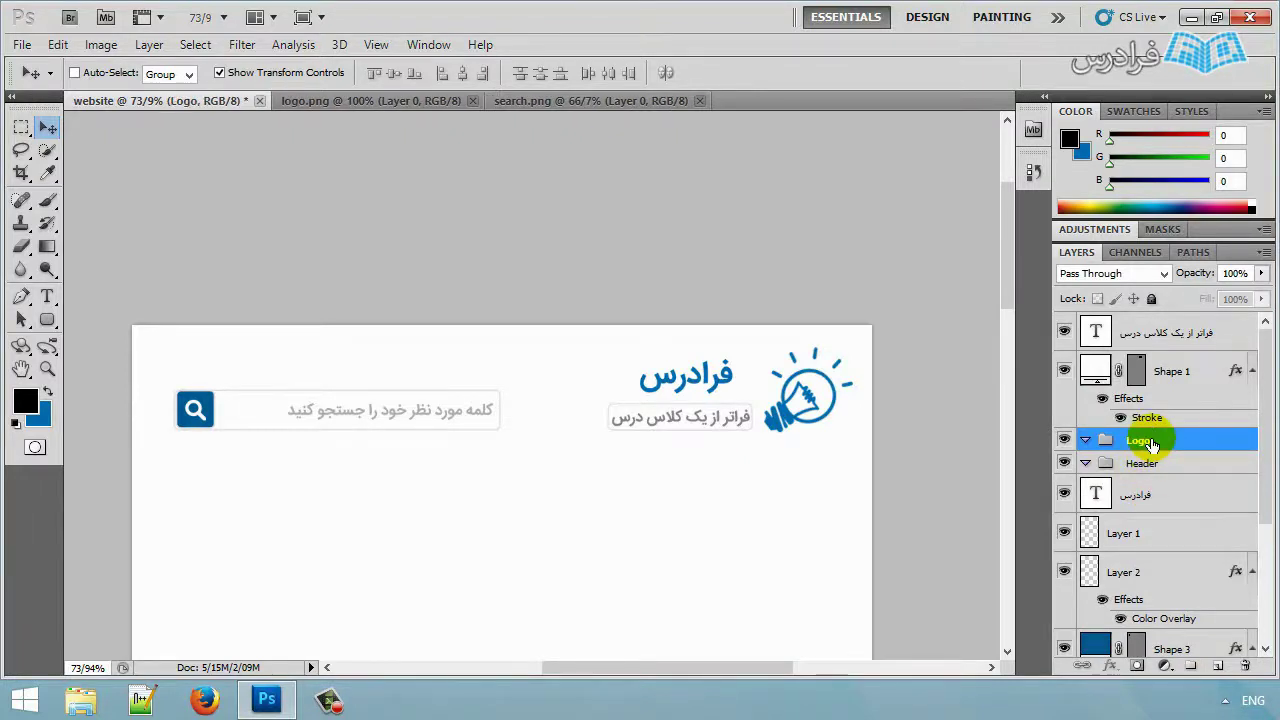
{"action": "left_click", "coordinate": [1190, 665]}
{"action": "key", "text": "s"}
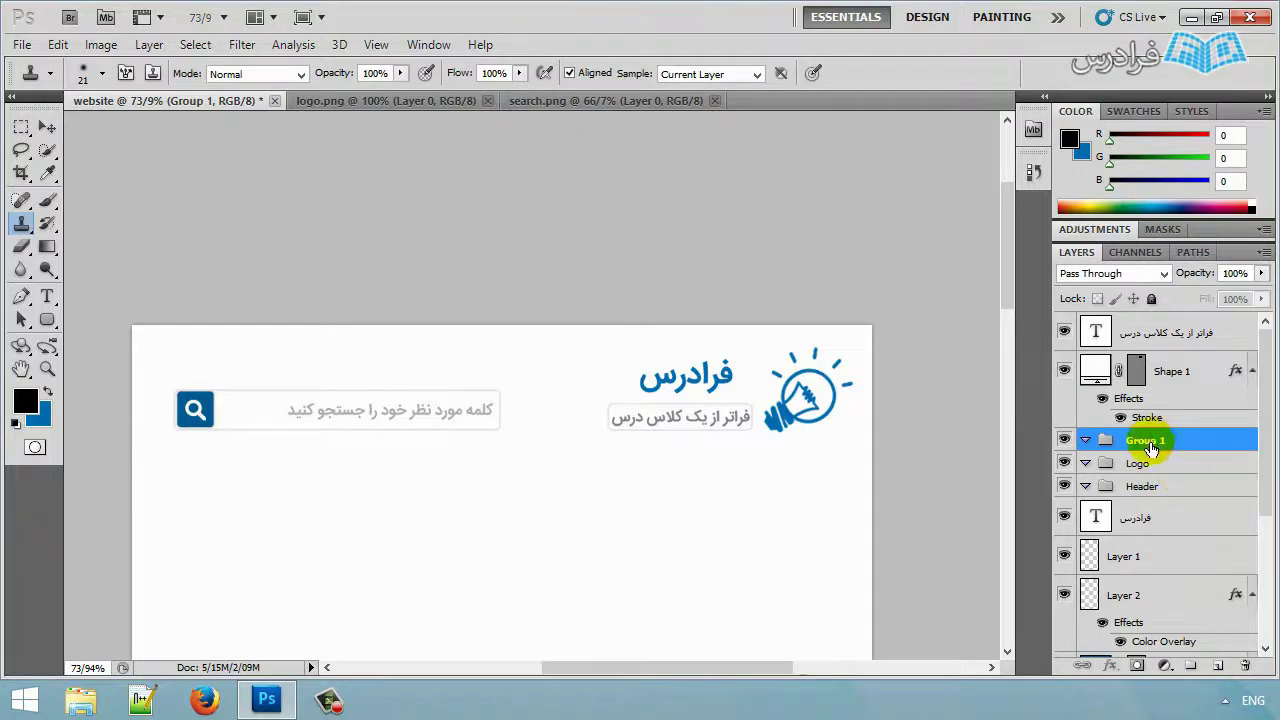
{"action": "key", "text": "Return"}
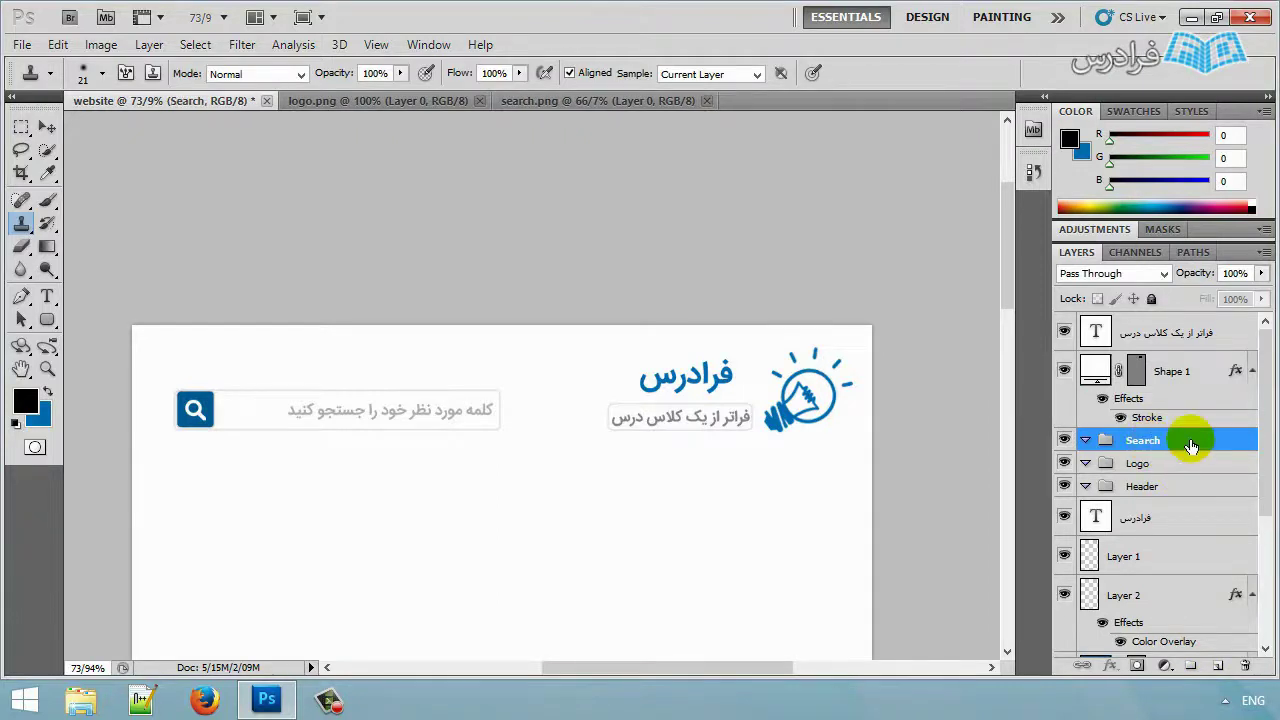
Move the title text layer فرادرس and the light-bulb layer, Layer 1, into the Logo group.
{"action": "mouse_move", "coordinate": [1254, 351]}
{"action": "left_mouse_down"}
{"action": "mouse_move", "coordinate": [1260, 457]}
{"action": "mouse_move", "coordinate": [1258, 345]}
{"action": "left_mouse_up"}
{"action": "key", "text": "v"}
{"action": "left_click", "coordinate": [1189, 468]}
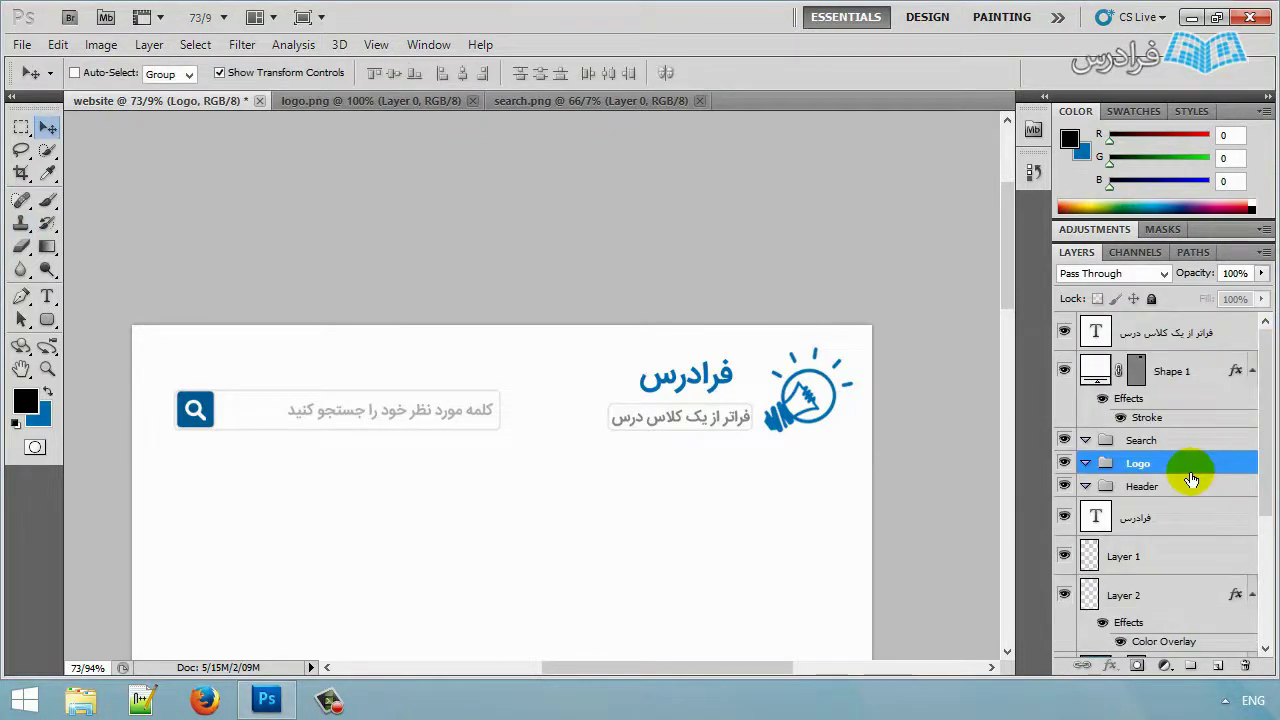
{"action": "left_click", "coordinate": [1175, 524]}
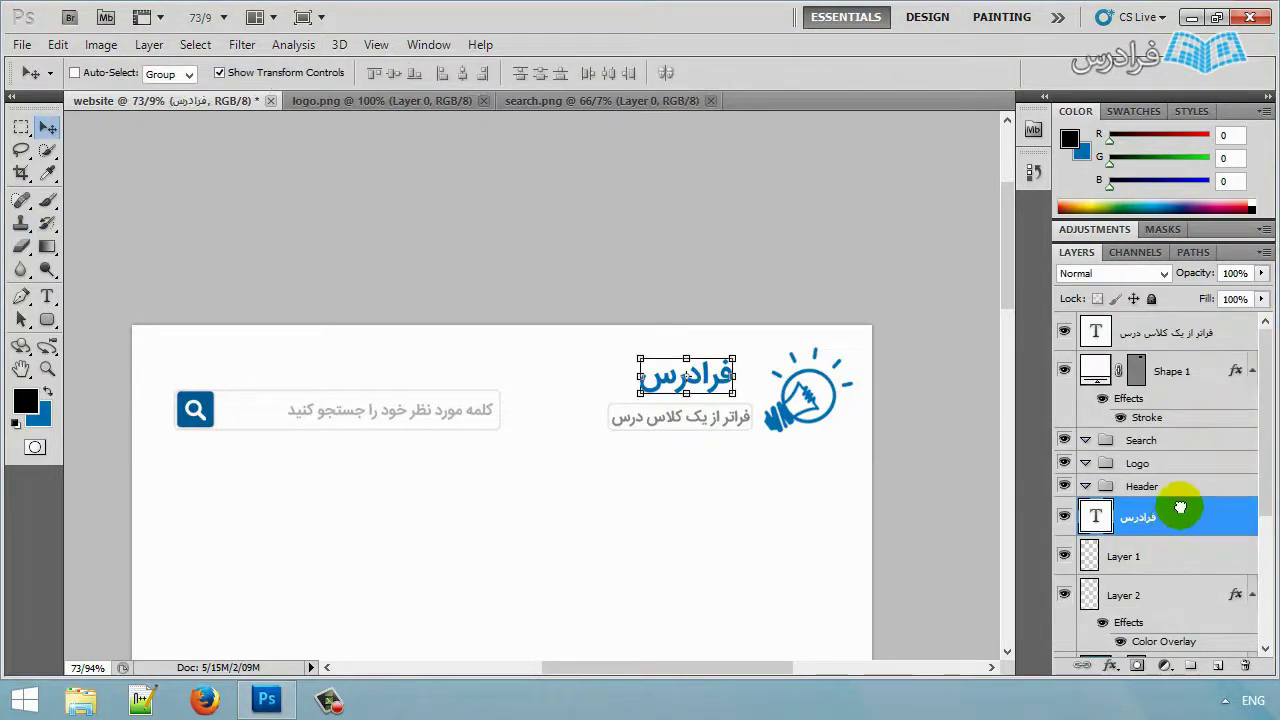
{"action": "left_click_drag", "start_coordinate": [1180, 508], "coordinate": [1174, 468]}
{"action": "left_click", "coordinate": [1167, 558]}
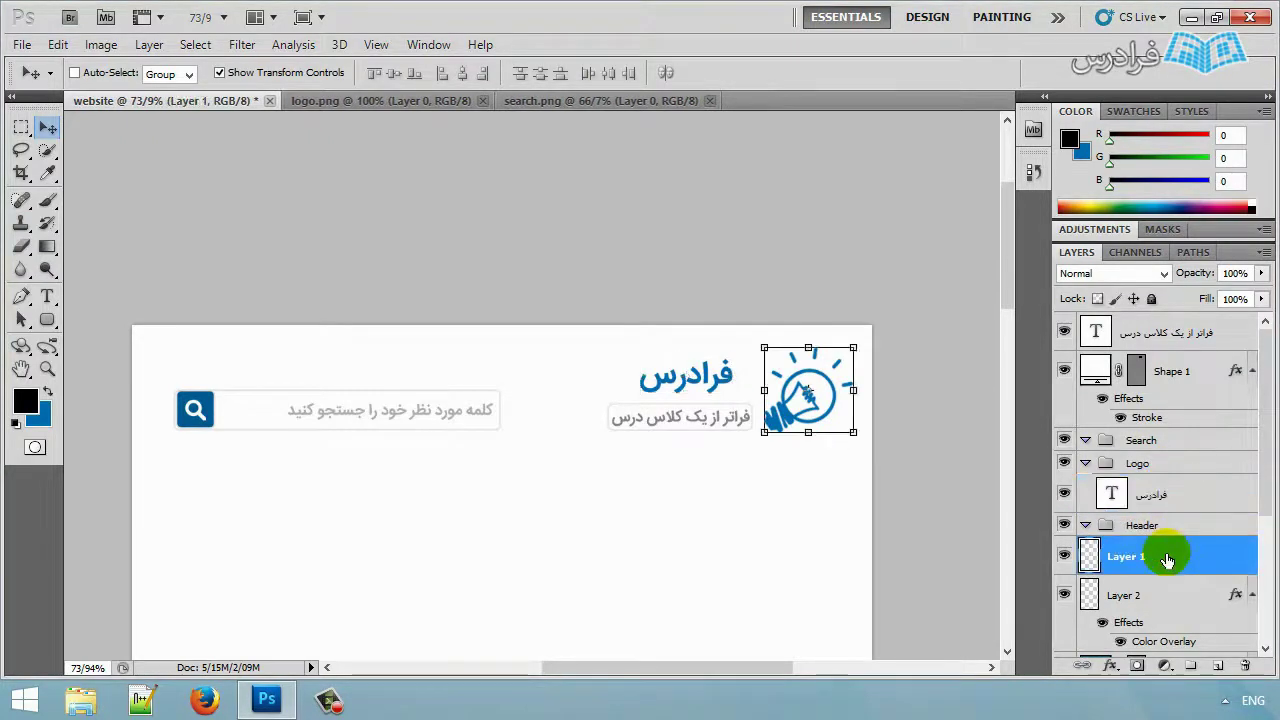
{"action": "left_click_drag", "start_coordinate": [1167, 560], "coordinate": [1157, 483]}
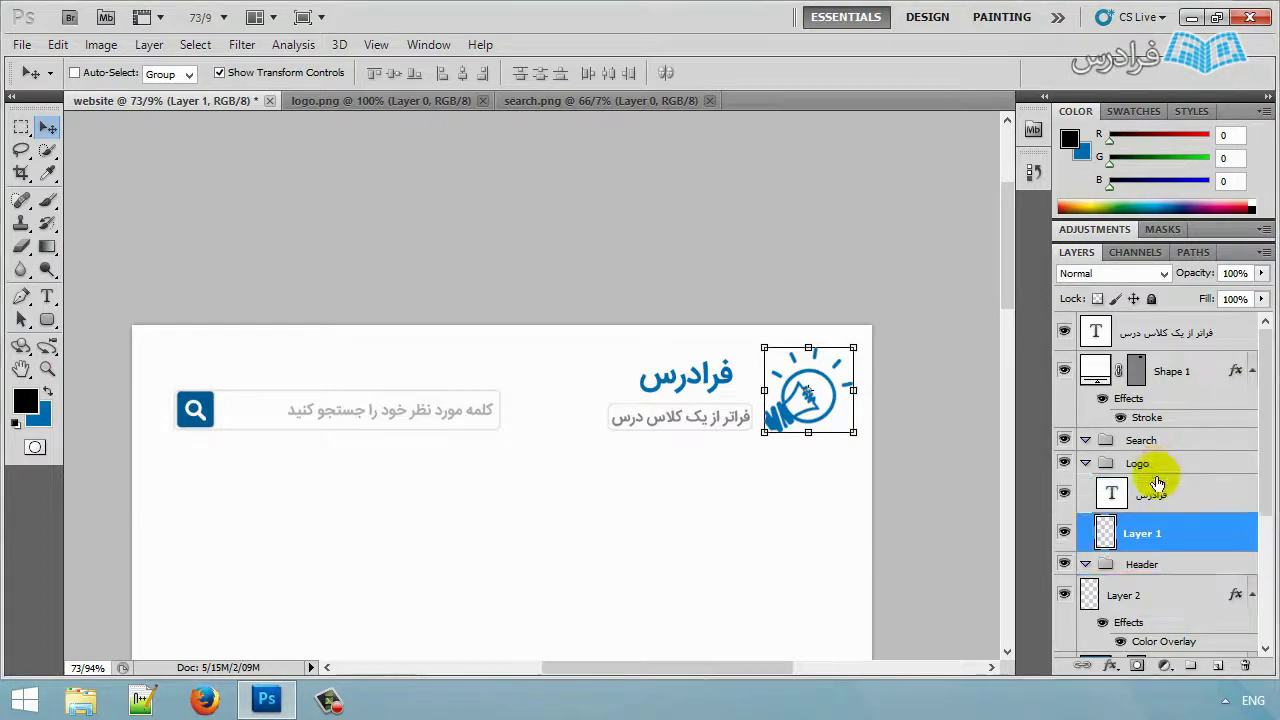
Move the tagline text layer فراتر از یک کلاس درس and its frame, Shape 1, into the Logo group, and collapse the group.
{"action": "left_click", "coordinate": [1185, 330]}
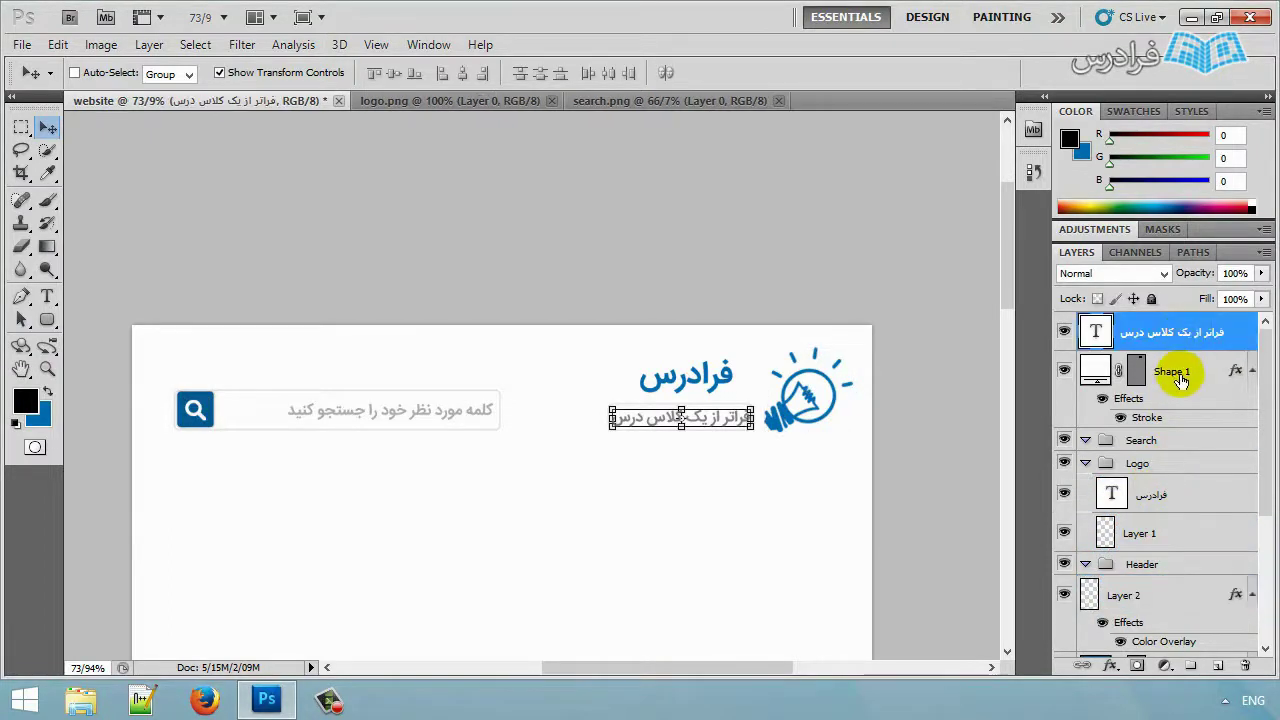
{"action": "left_click", "coordinate": [1181, 380]}
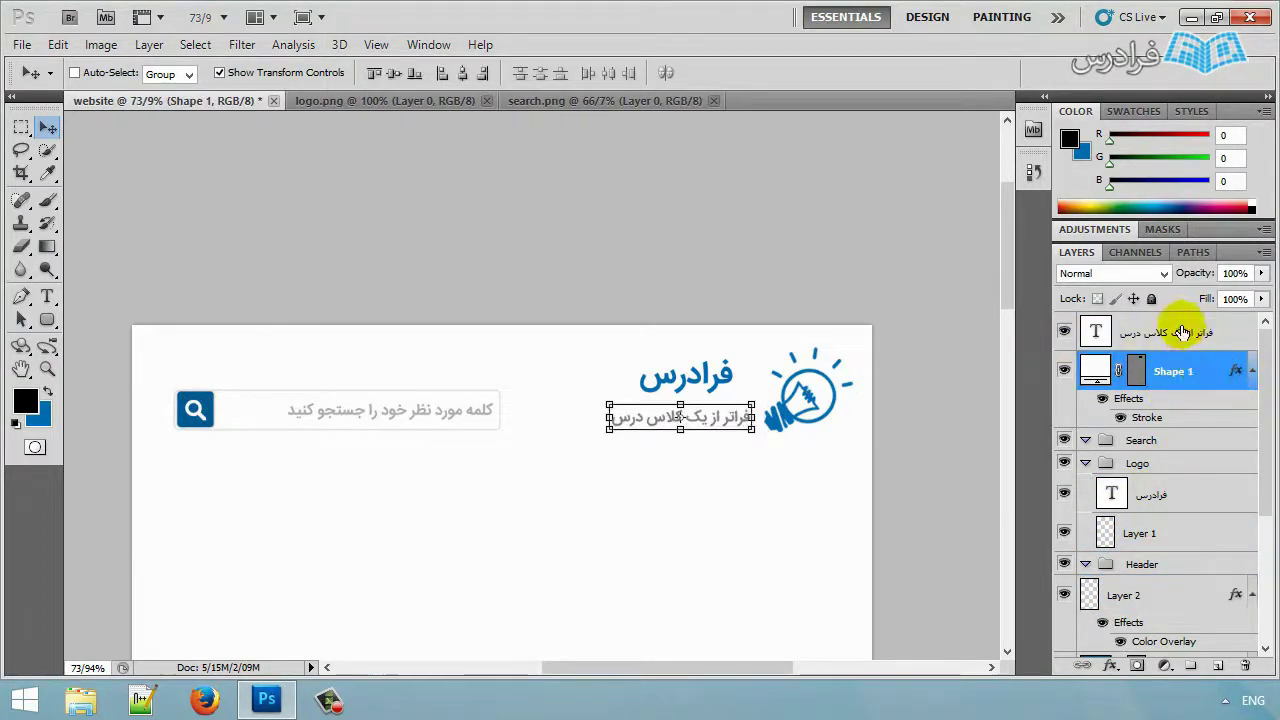
{"action": "left_click", "coordinate": [1183, 332], "text": "shift"}
{"action": "left_click_drag", "start_coordinate": [1183, 332], "coordinate": [1163, 457]}
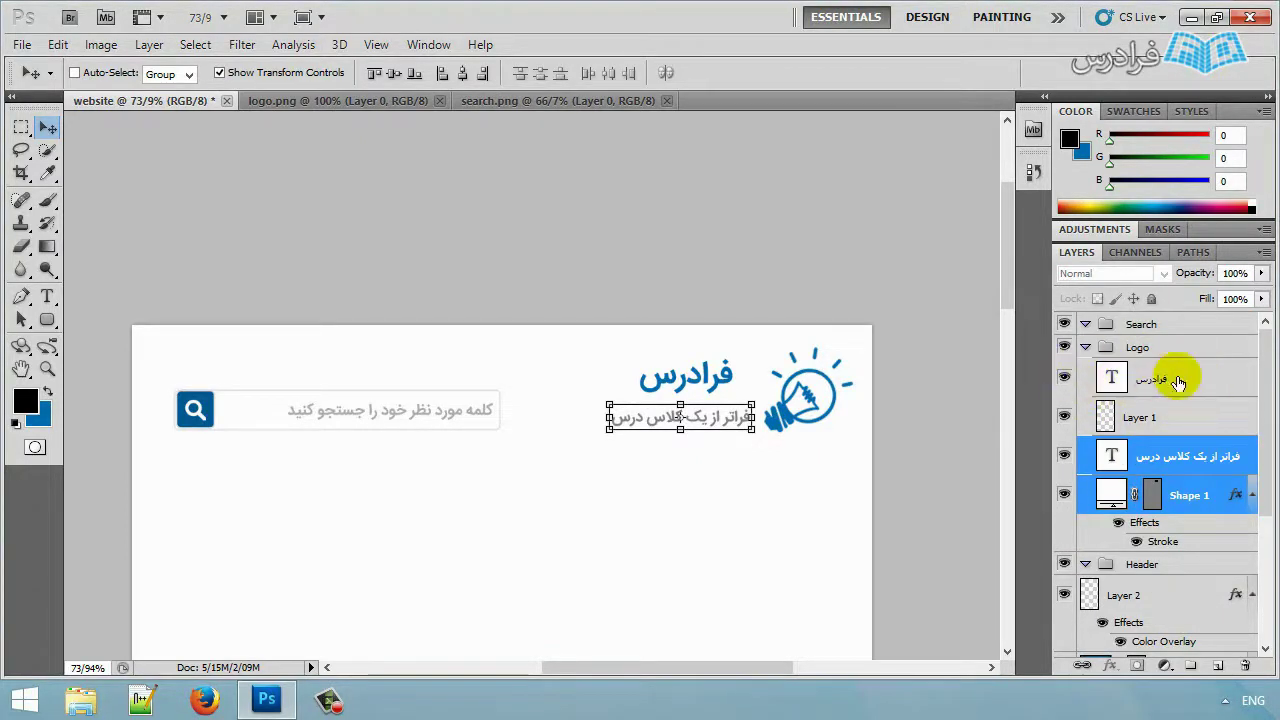
{"action": "left_click", "coordinate": [1063, 349]}
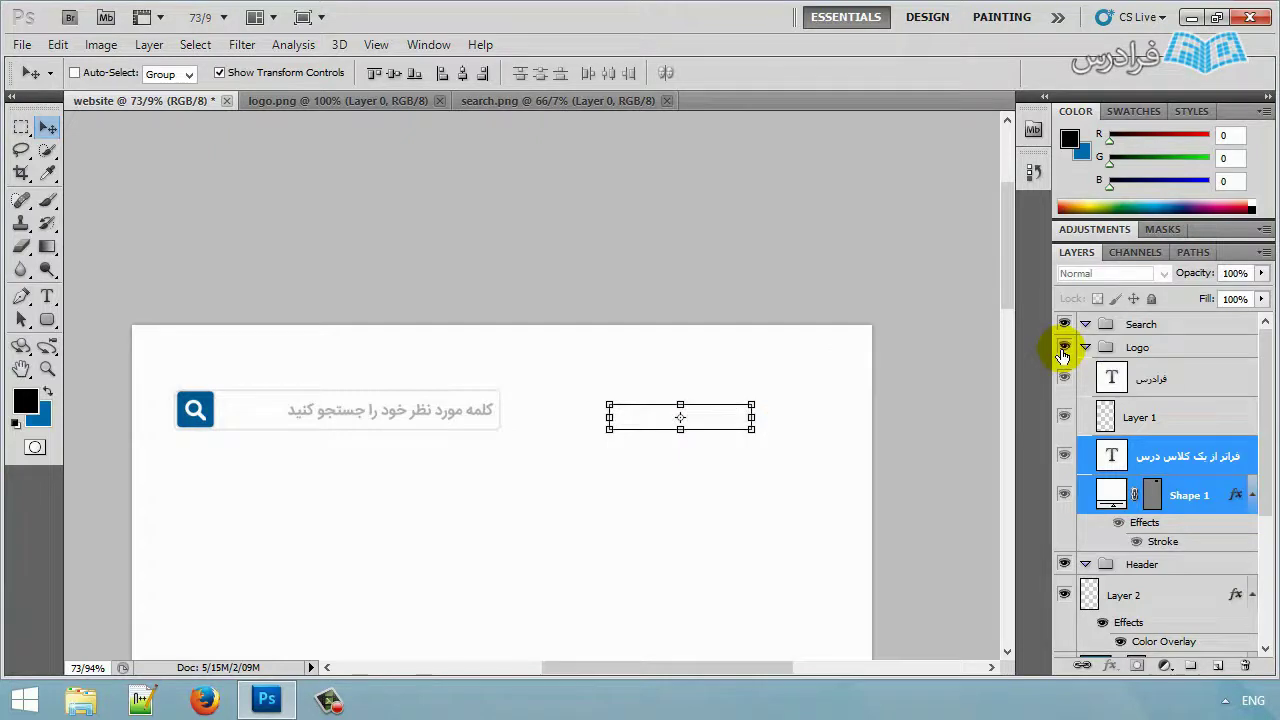
{"action": "left_click", "coordinate": [1063, 350]}
{"action": "left_click", "coordinate": [1086, 349]}
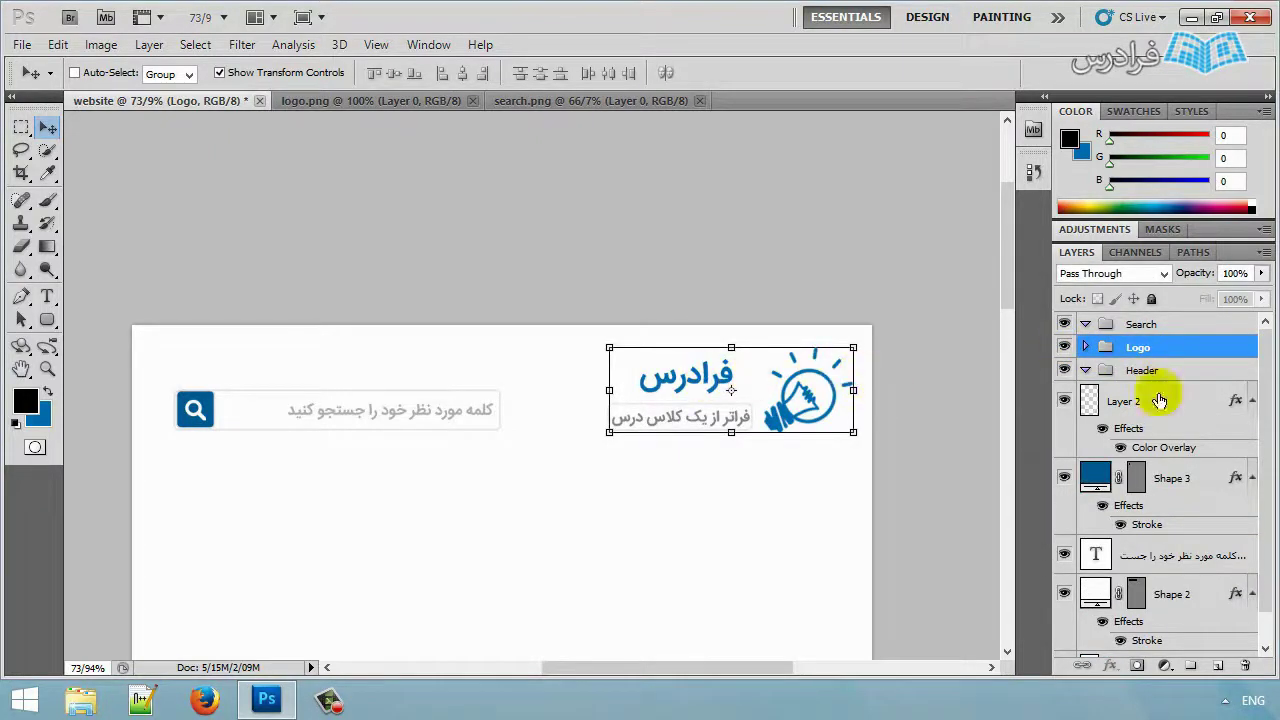
Move the search box layers, from Layer 2 through Shape 2, into the Search group and collapse the group.
{"action": "left_click", "coordinate": [1208, 399]}
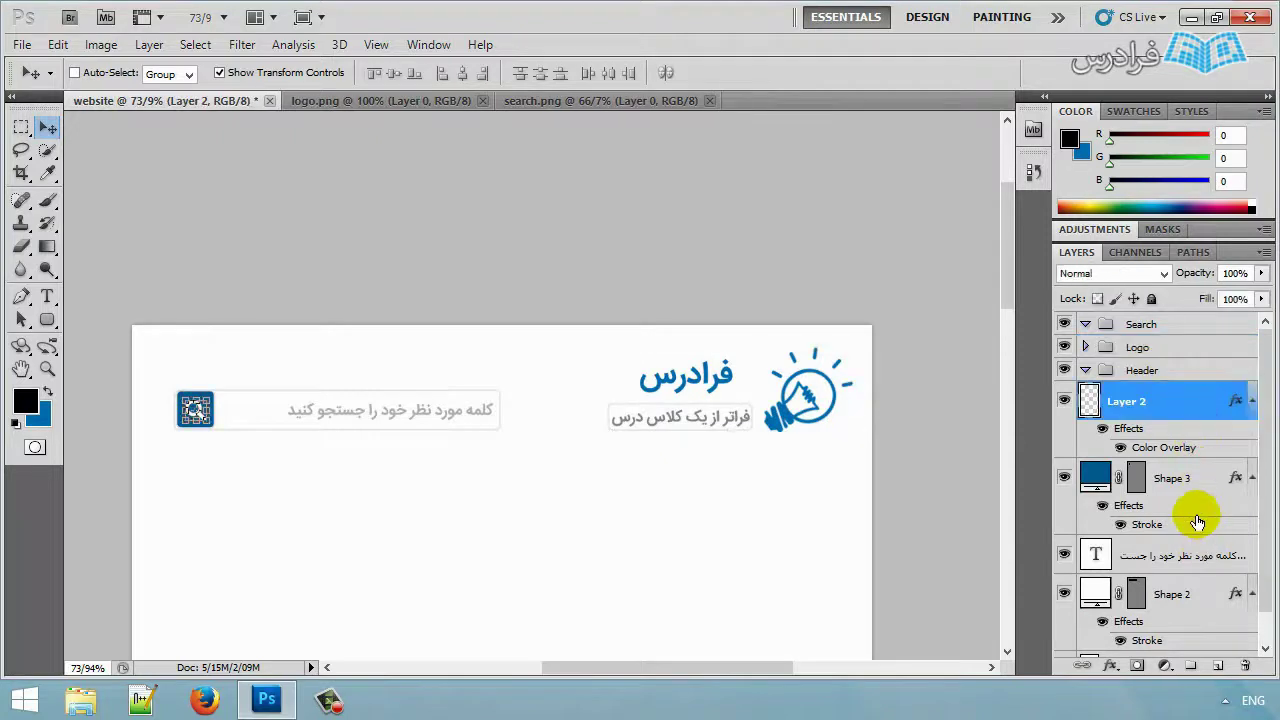
{"action": "scroll", "coordinate": [1194, 517], "scroll_direction": "down", "scroll_amount": 1}
{"action": "left_click", "coordinate": [1187, 563], "text": "shift"}
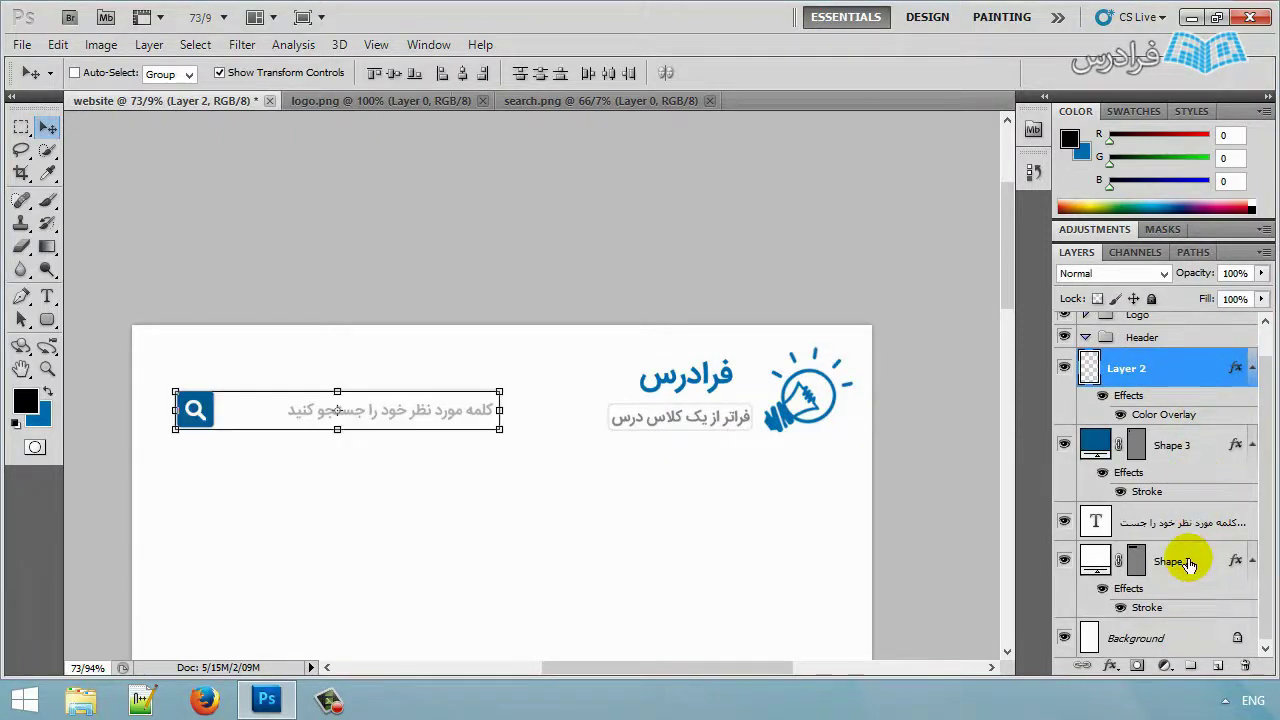
{"action": "left_click_drag", "start_coordinate": [1198, 440], "coordinate": [1155, 326]}
{"action": "left_click", "coordinate": [1086, 324]}
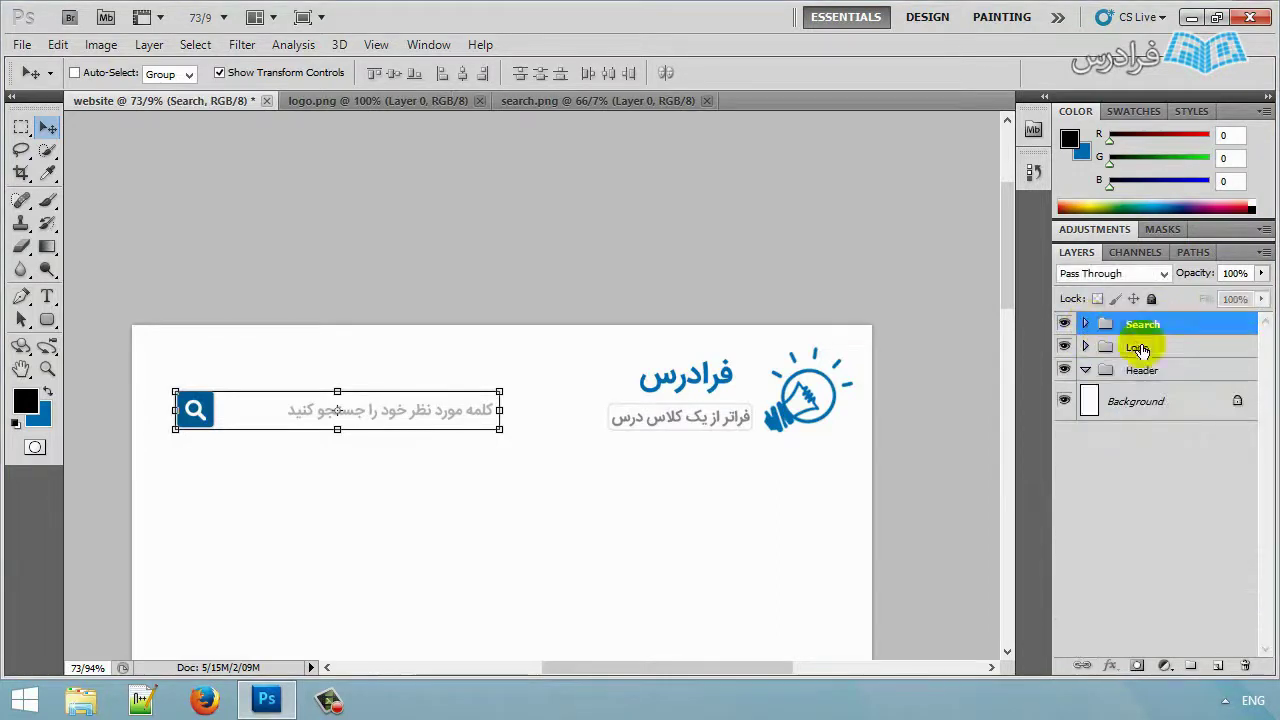
Move the Search and Logo groups together into the Header group.
{"action": "left_click", "coordinate": [1172, 349]}
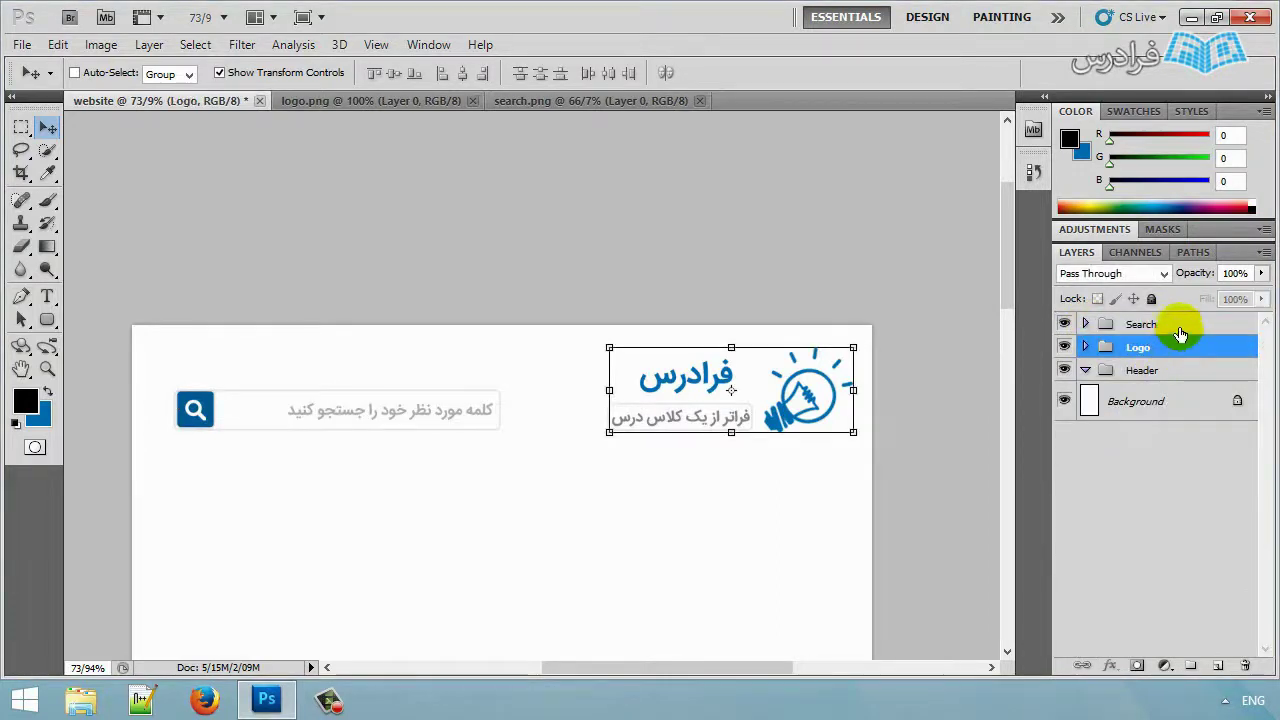
{"action": "left_click", "coordinate": [1180, 330]}
{"action": "left_click", "coordinate": [1174, 350]}
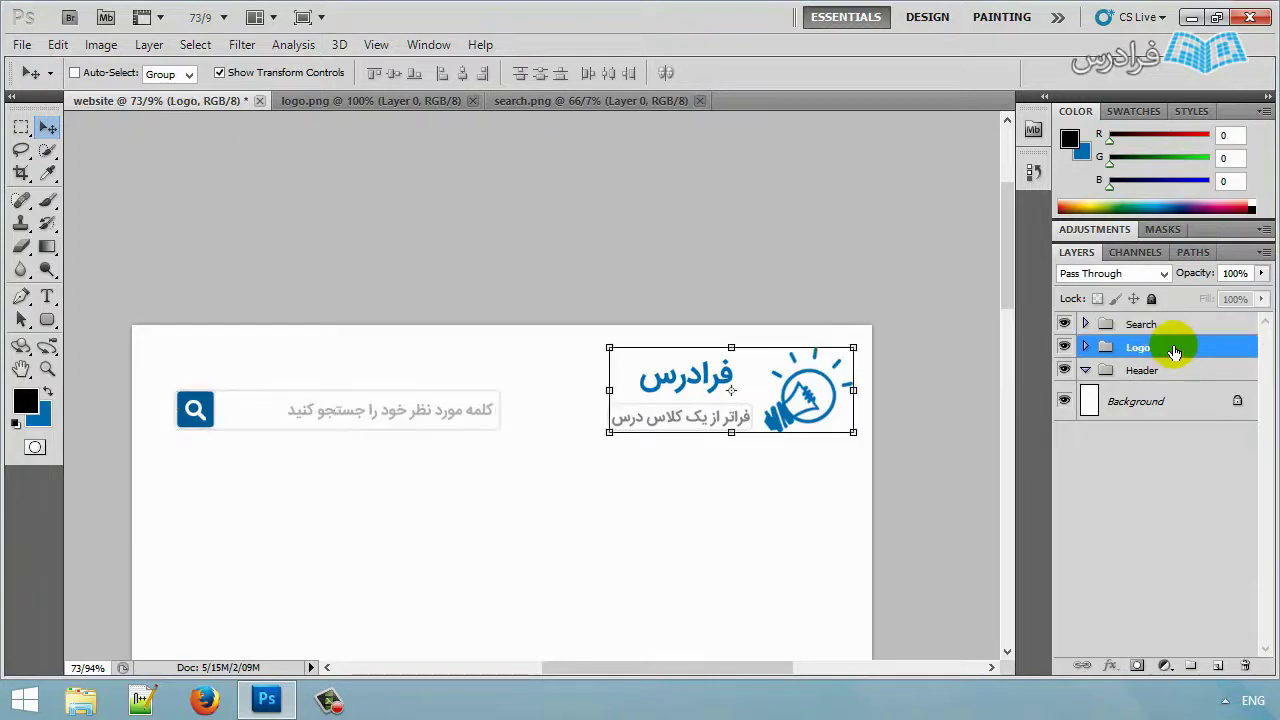
{"action": "left_click", "coordinate": [1172, 331], "text": "shift"}
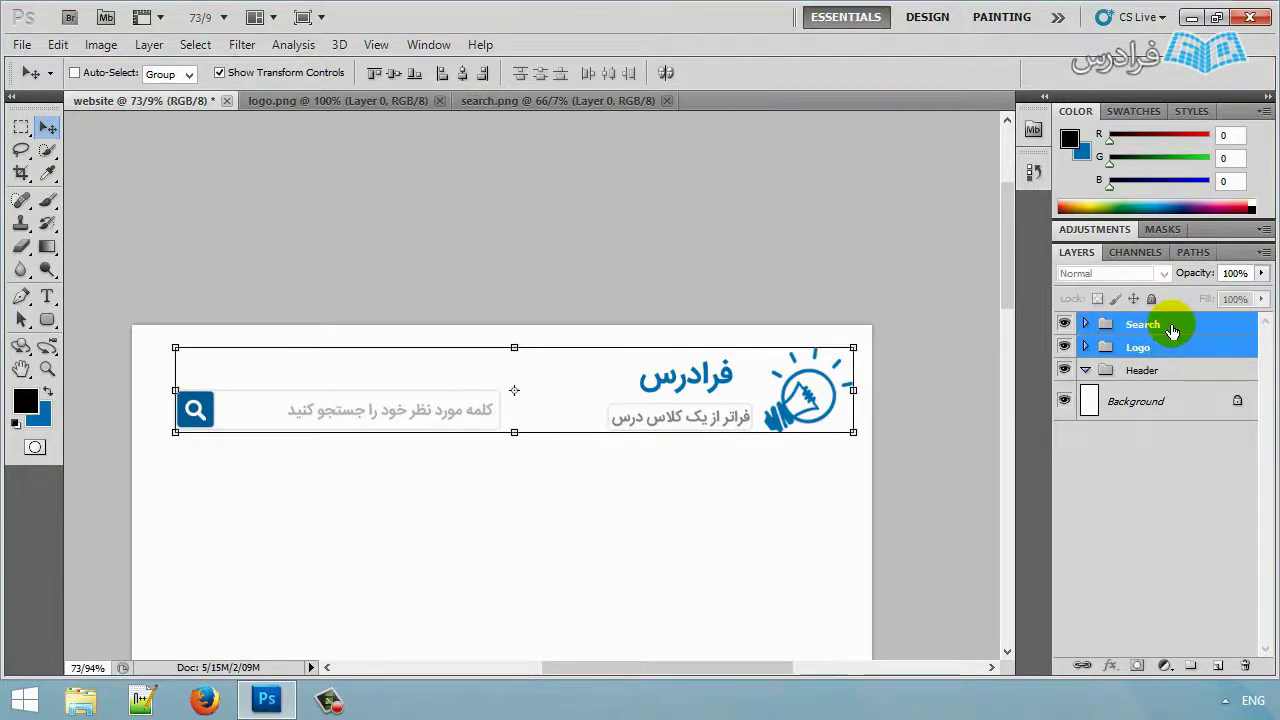
{"action": "left_click_drag", "start_coordinate": [1166, 328], "coordinate": [1153, 373]}
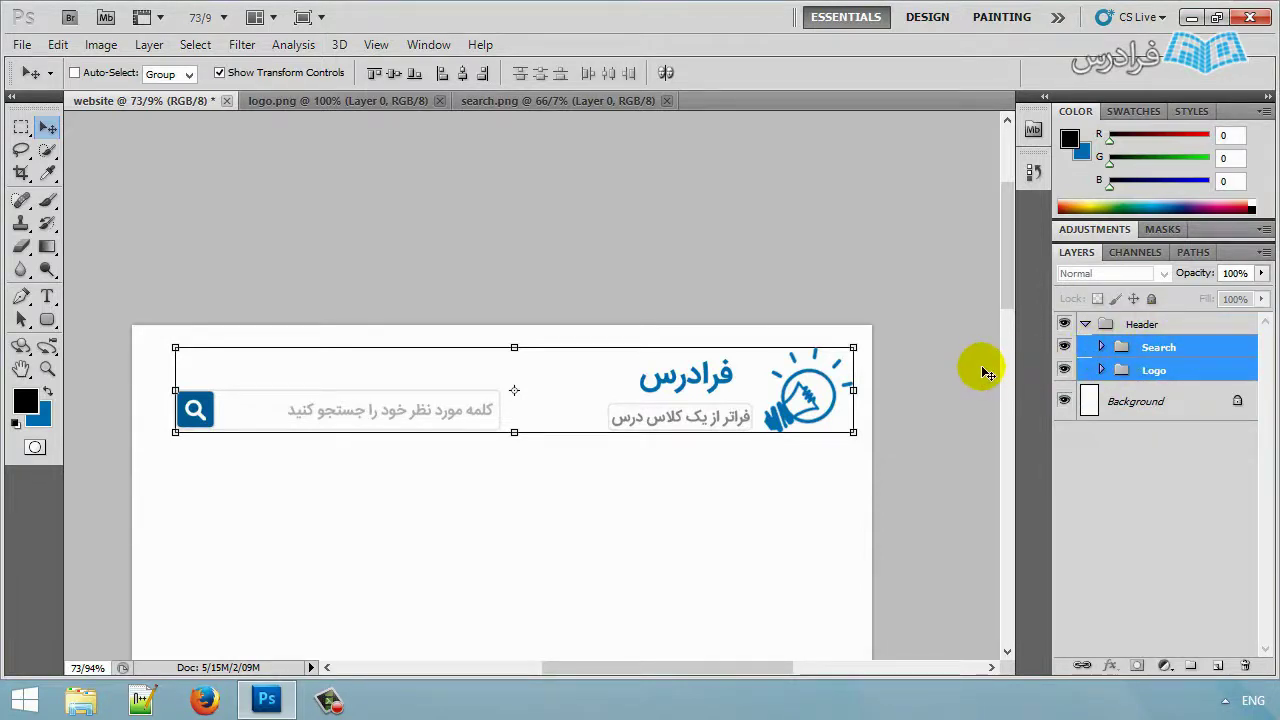
Draw a rectangle just above the Background layer as a menu bar spanning the full page width below the logo and search box.
{"action": "scroll", "coordinate": [1006, 329], "scroll_direction": "down", "scroll_amount": 3}
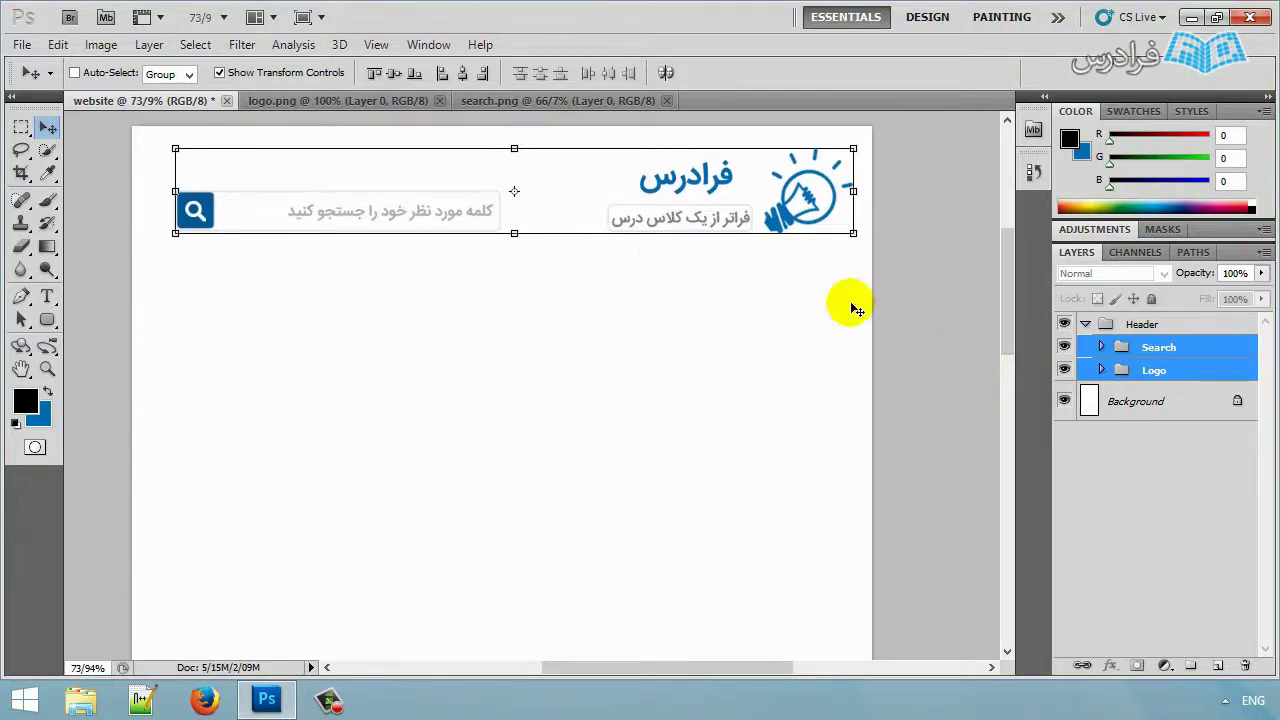
{"action": "left_click", "coordinate": [1160, 403]}
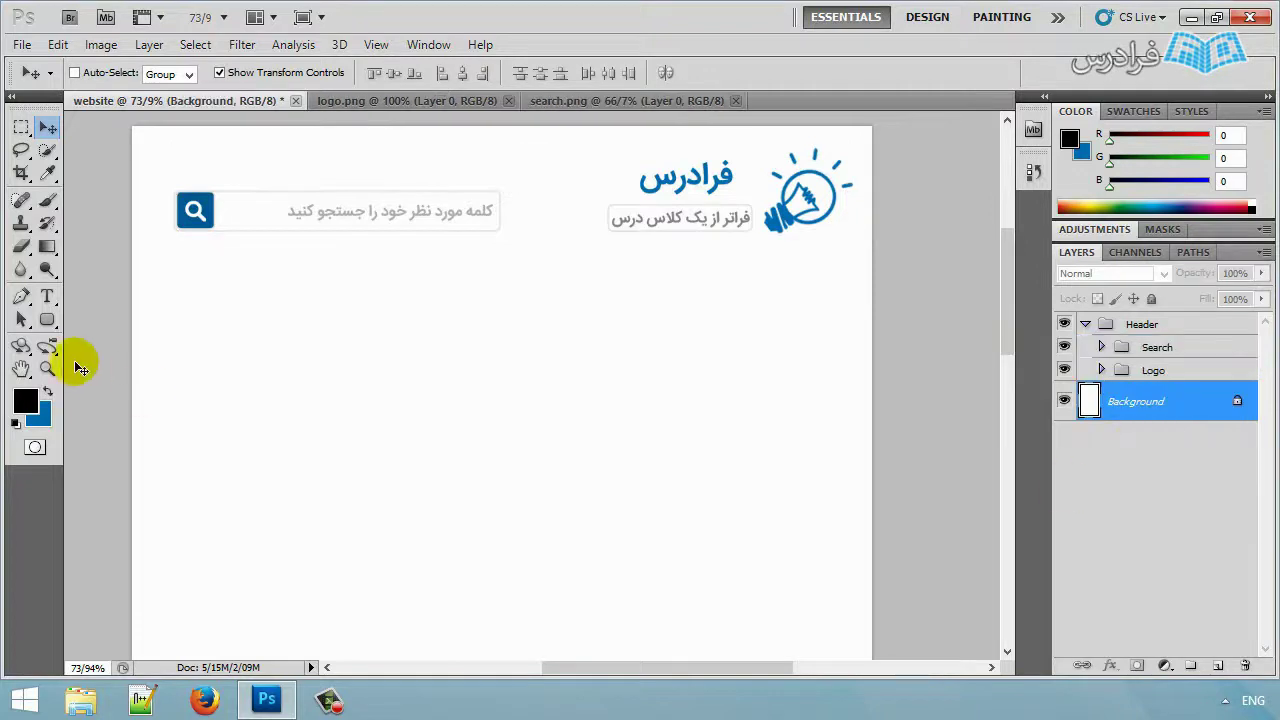
{"action": "left_click", "coordinate": [47, 320]}
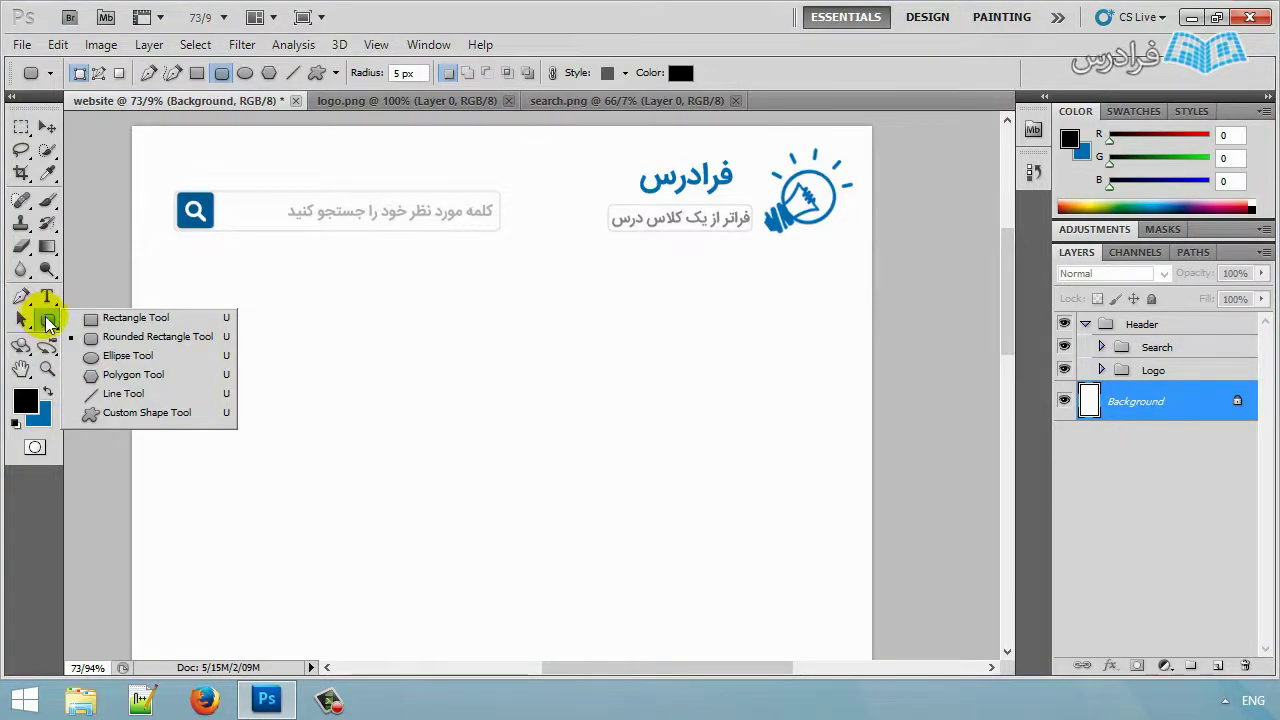
{"action": "left_click", "coordinate": [106, 320]}
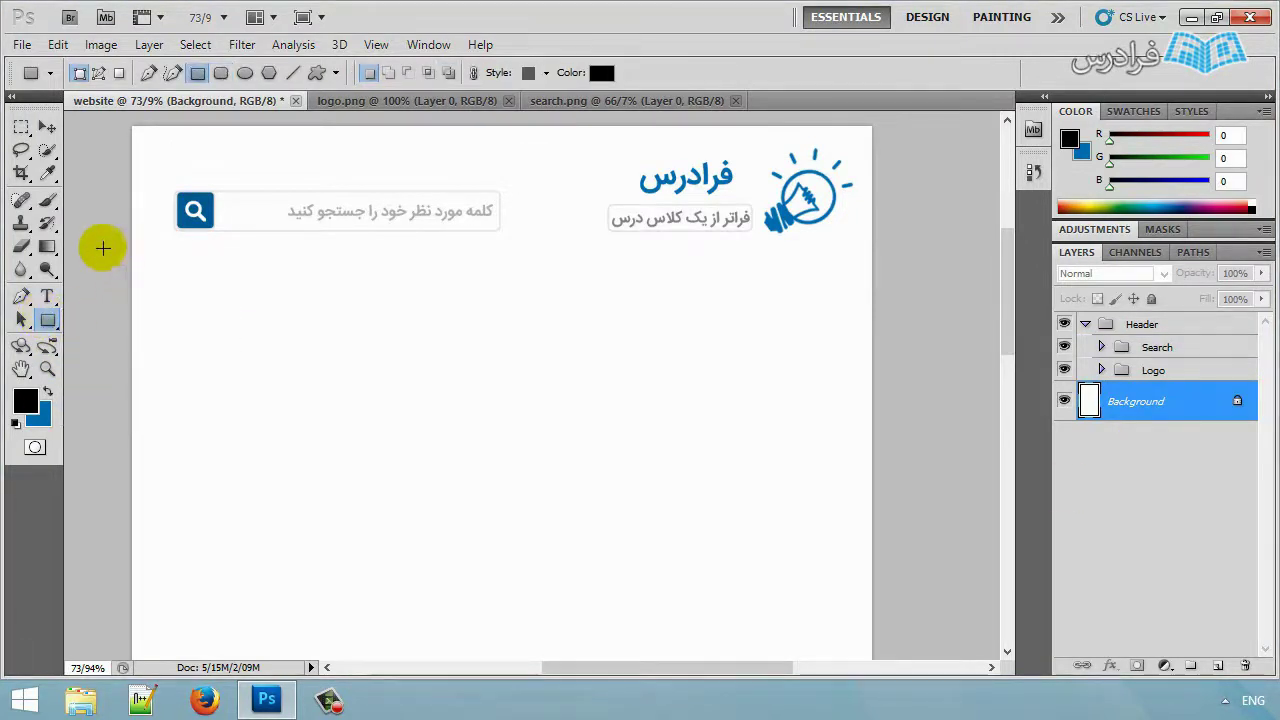
{"action": "left_click_drag", "start_coordinate": [92, 260], "coordinate": [941, 307]}
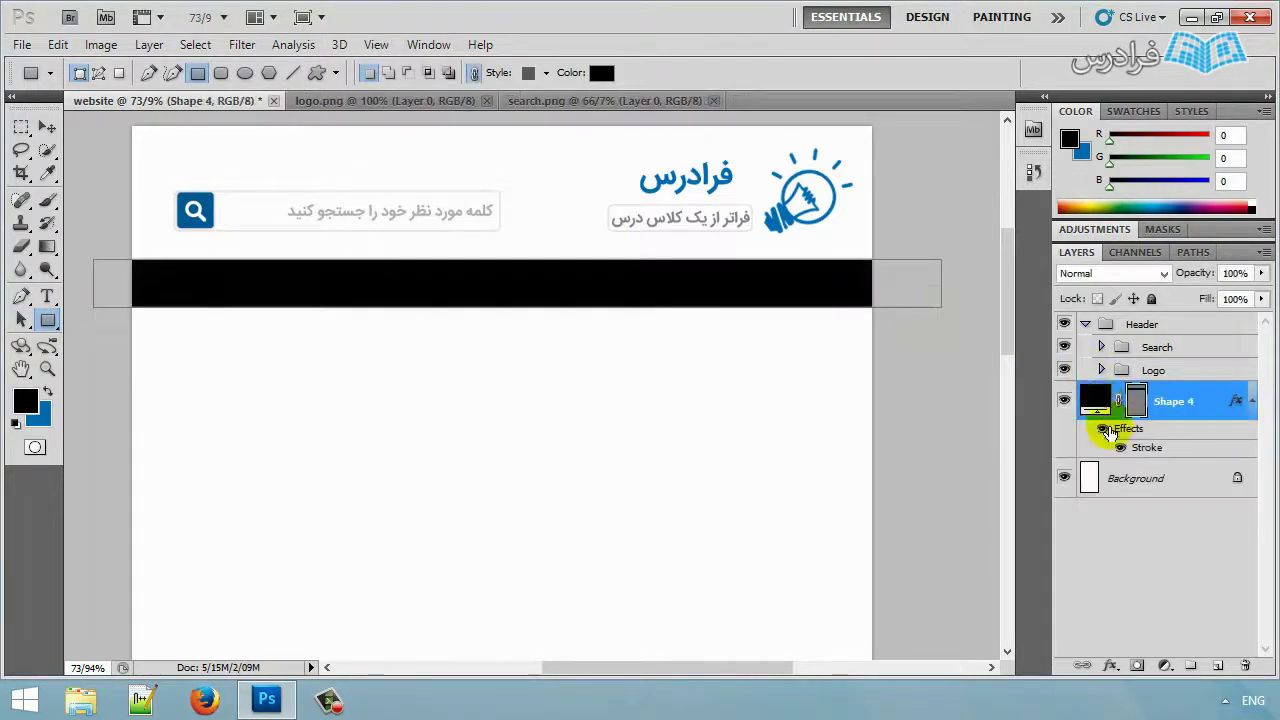
Fill the menu bar rectangle, Shape 4, with the blue sampled from the light-bulb logo.
{"action": "double_click", "coordinate": [1110, 397]}
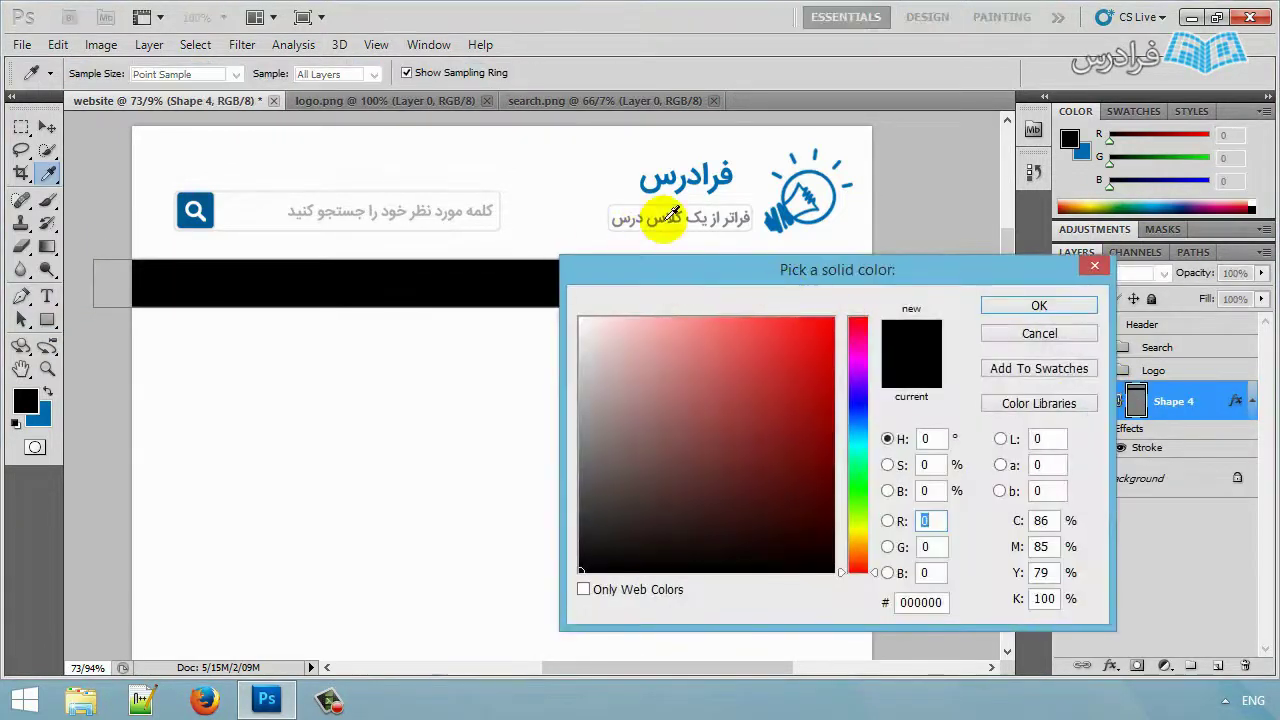
{"action": "left_click", "coordinate": [791, 207]}
{"action": "left_click", "coordinate": [1039, 306]}
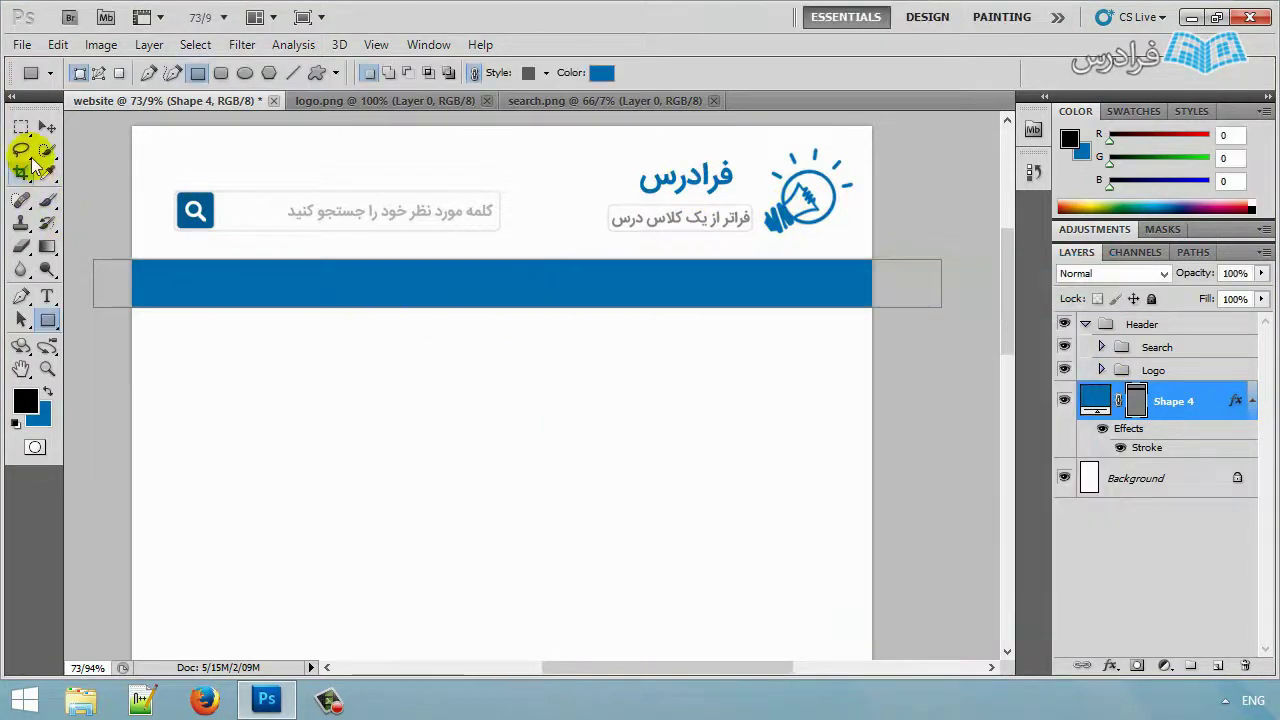
{"action": "left_click", "coordinate": [44, 127]}
{"action": "left_click_drag", "start_coordinate": [368, 292], "coordinate": [366, 292]}
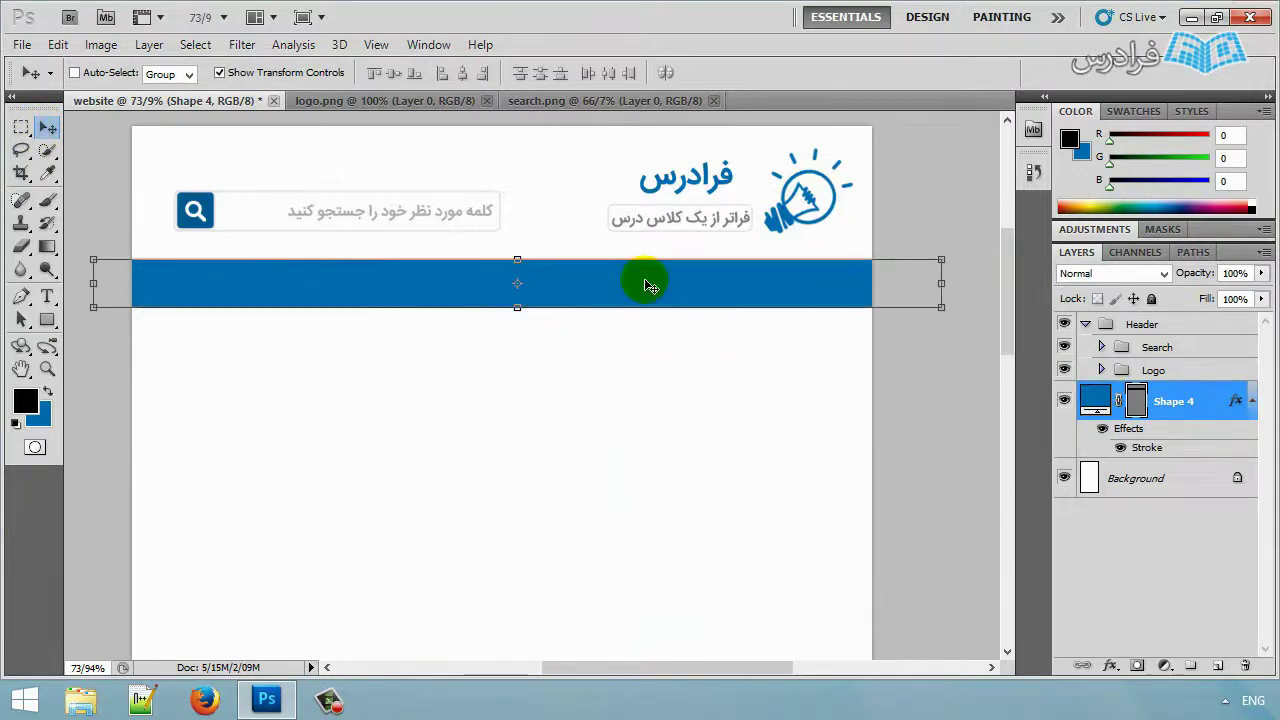
Add a text layer below the bar with the menu items صفحه اصلی, درباره ما and تماس با ما, separated by spaces.
{"action": "left_click", "coordinate": [48, 297]}
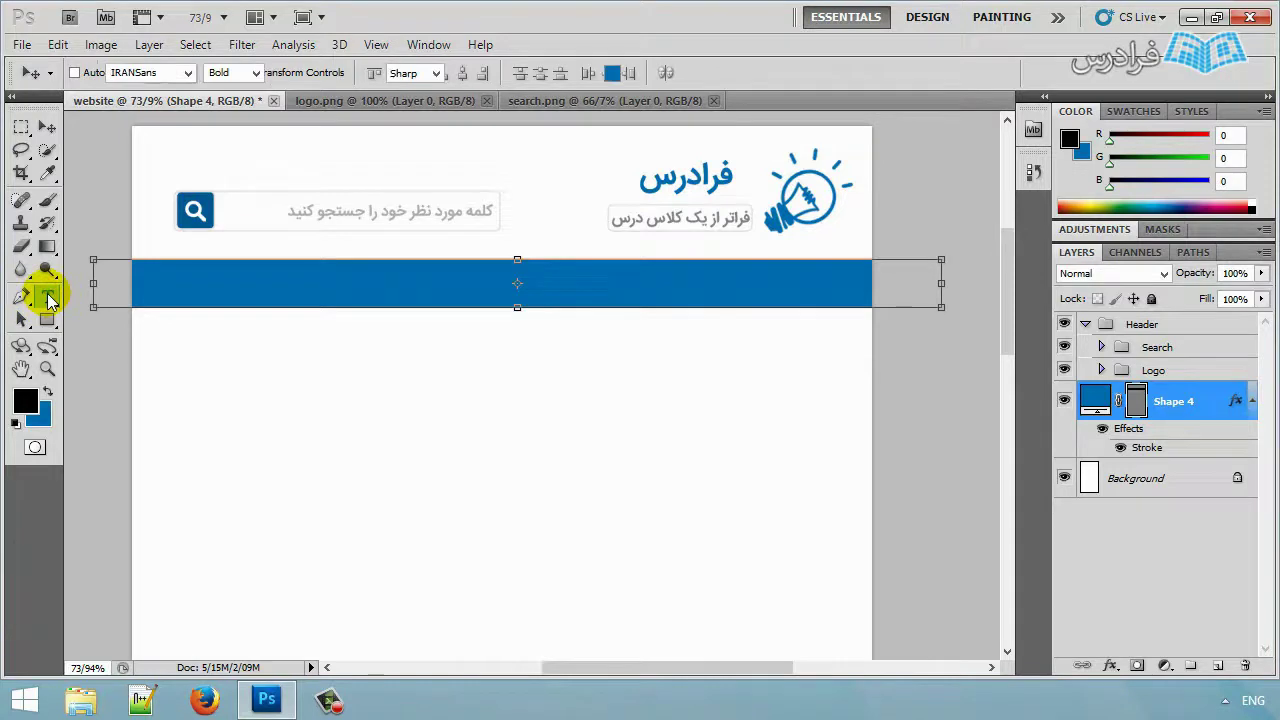
{"action": "left_click", "coordinate": [695, 402]}
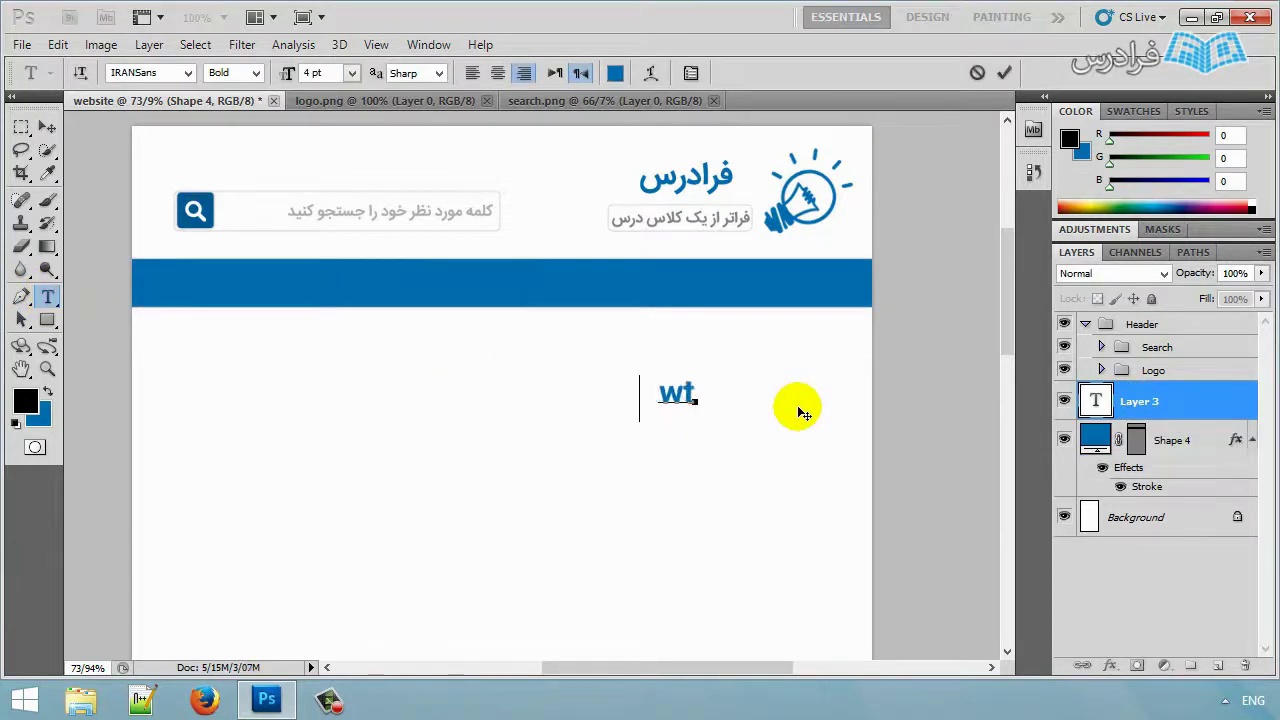
{"action": "type", "text": "wt"}
{"action": "key", "text": "BackSpace"}
{"action": "key", "text": "BackSpace"}
{"action": "type", "text": "صفحه اصلی"}
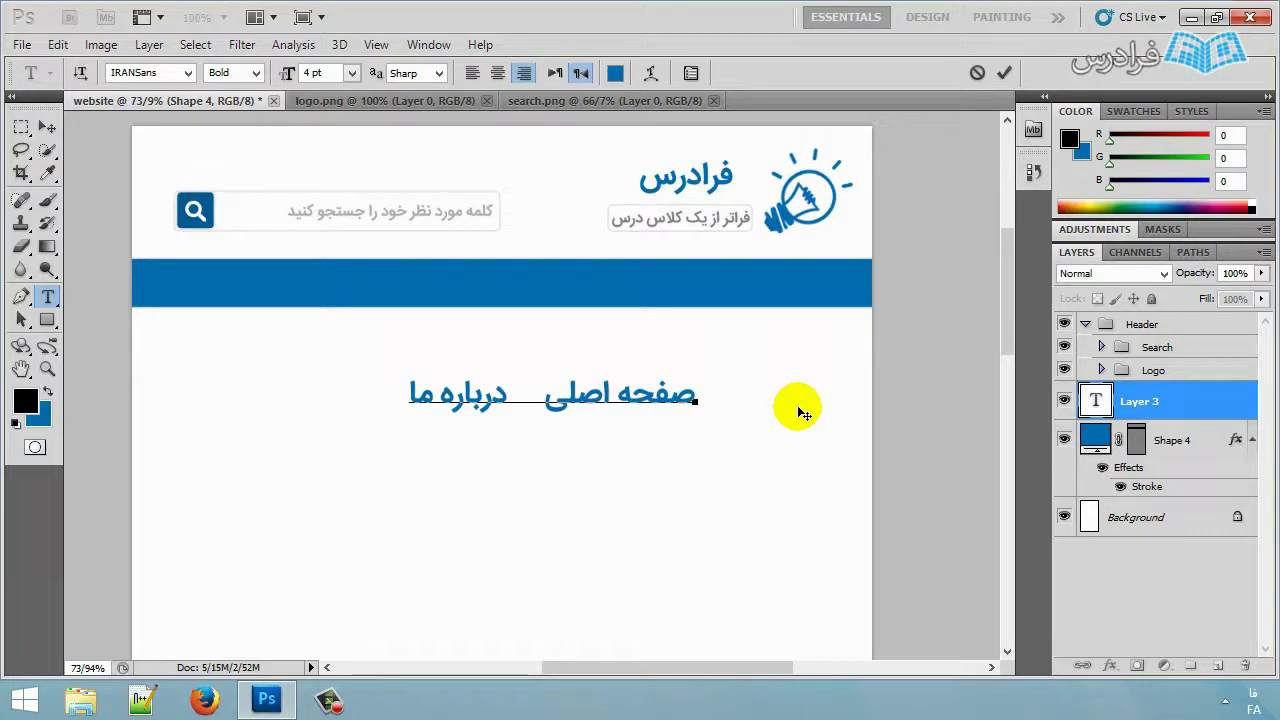
{"action": "type", "text": "تماس با ما"}
Color the menu text white and move it onto the right part of the blue bar.
{"action": "key", "text": "ctrl+a"}
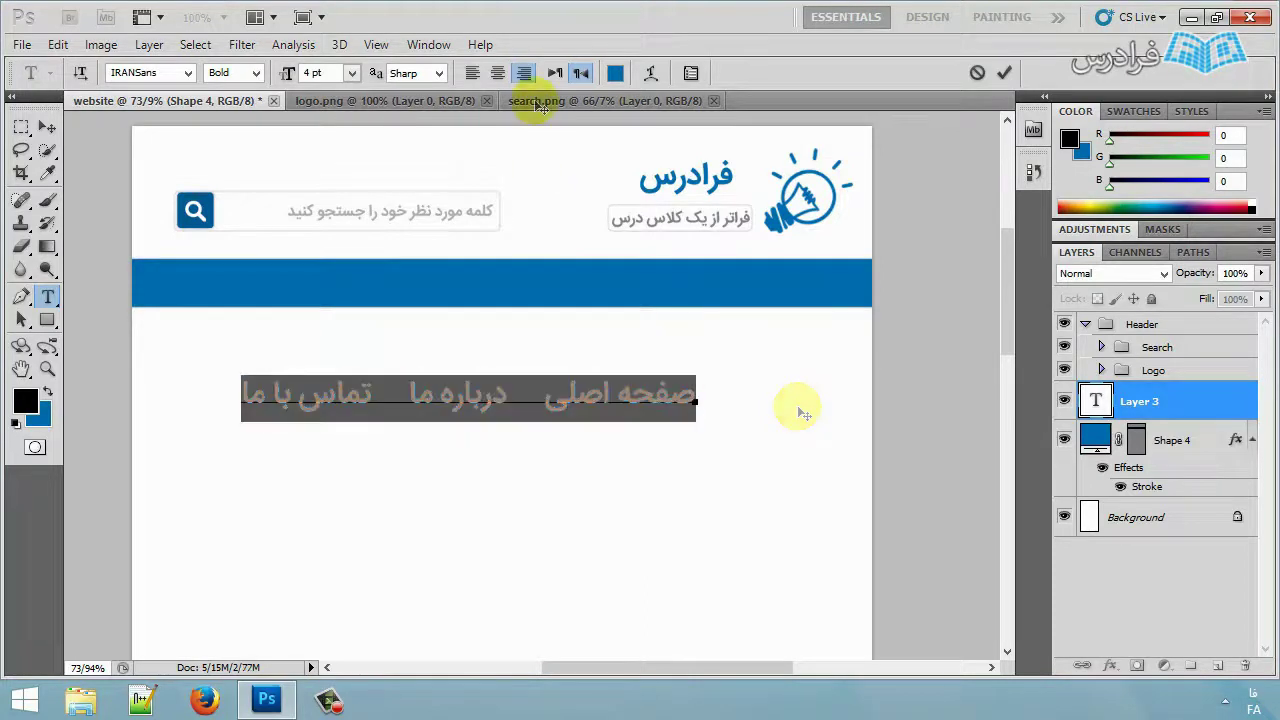
{"action": "left_click", "coordinate": [615, 73]}
{"action": "left_click_drag", "start_coordinate": [600, 330], "coordinate": [572, 307]}
{"action": "left_click", "coordinate": [1039, 305]}
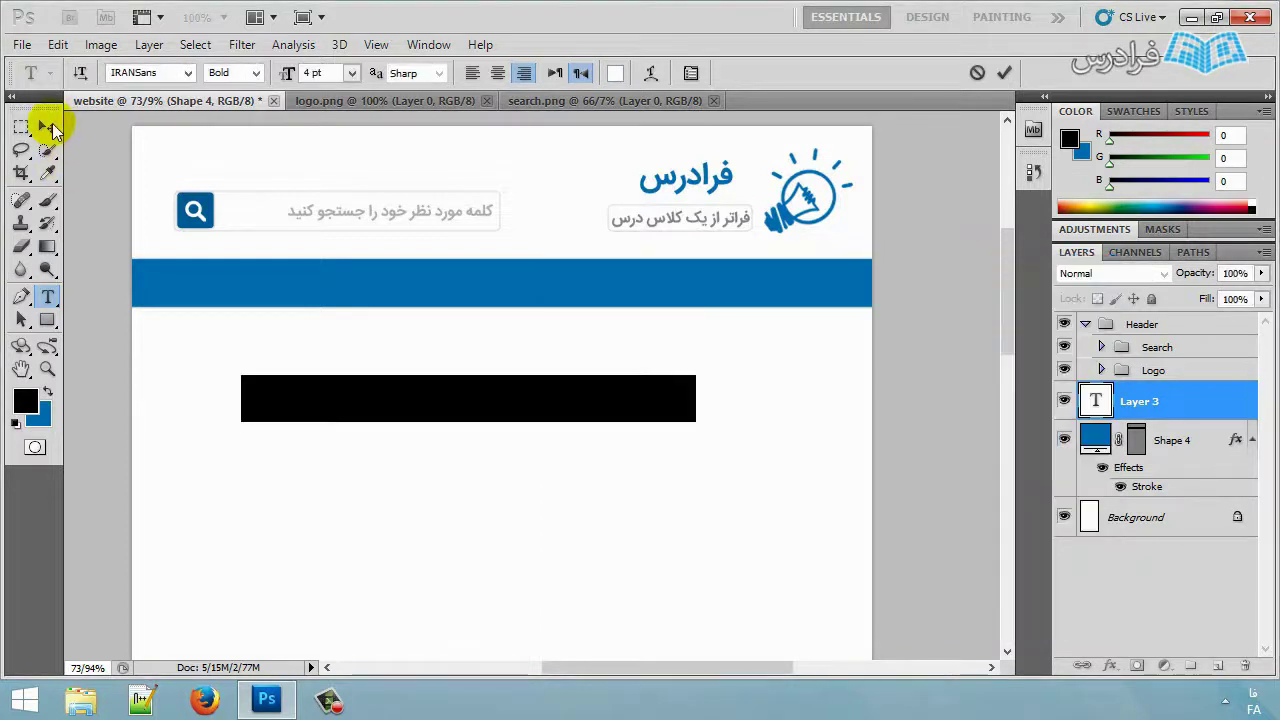
{"action": "left_click", "coordinate": [47, 127]}
{"action": "left_click_drag", "start_coordinate": [622, 400], "coordinate": [768, 285]}
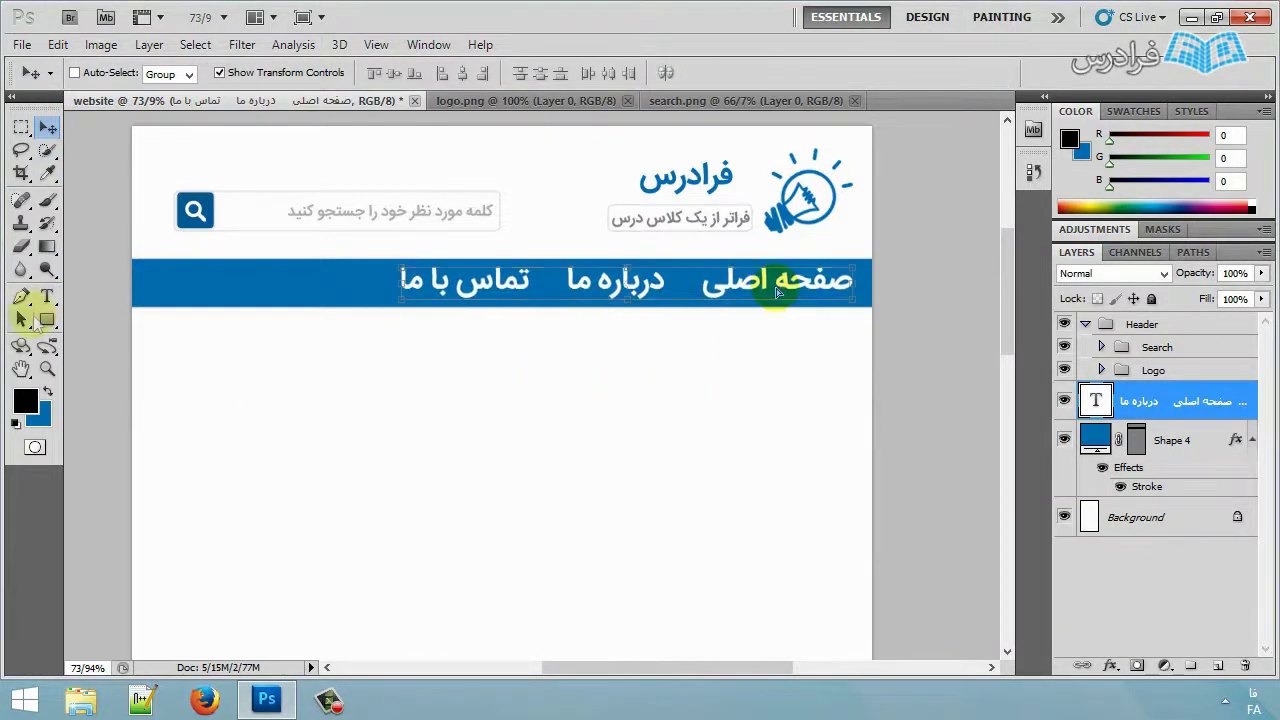
Set the menu text's font size to 2 pt and shift it slightly left inside the blue bar.
{"action": "left_click", "coordinate": [47, 296]}
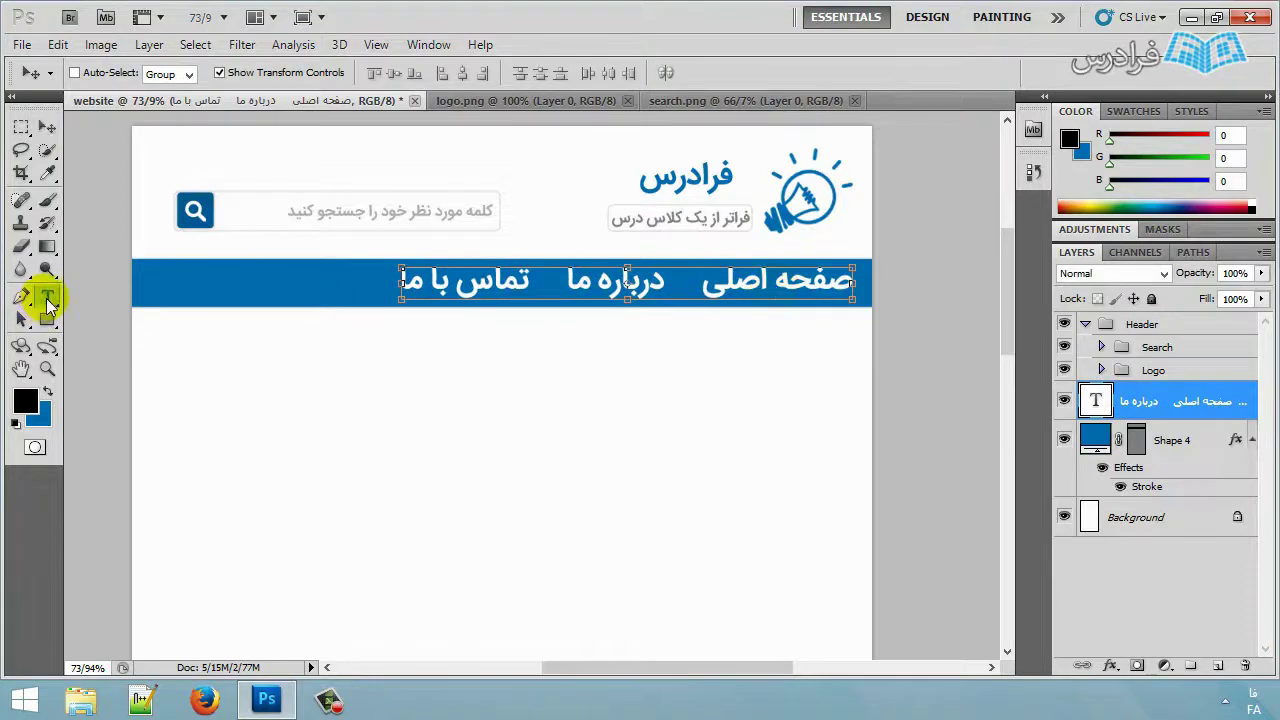
{"action": "triple_click", "coordinate": [752, 281]}
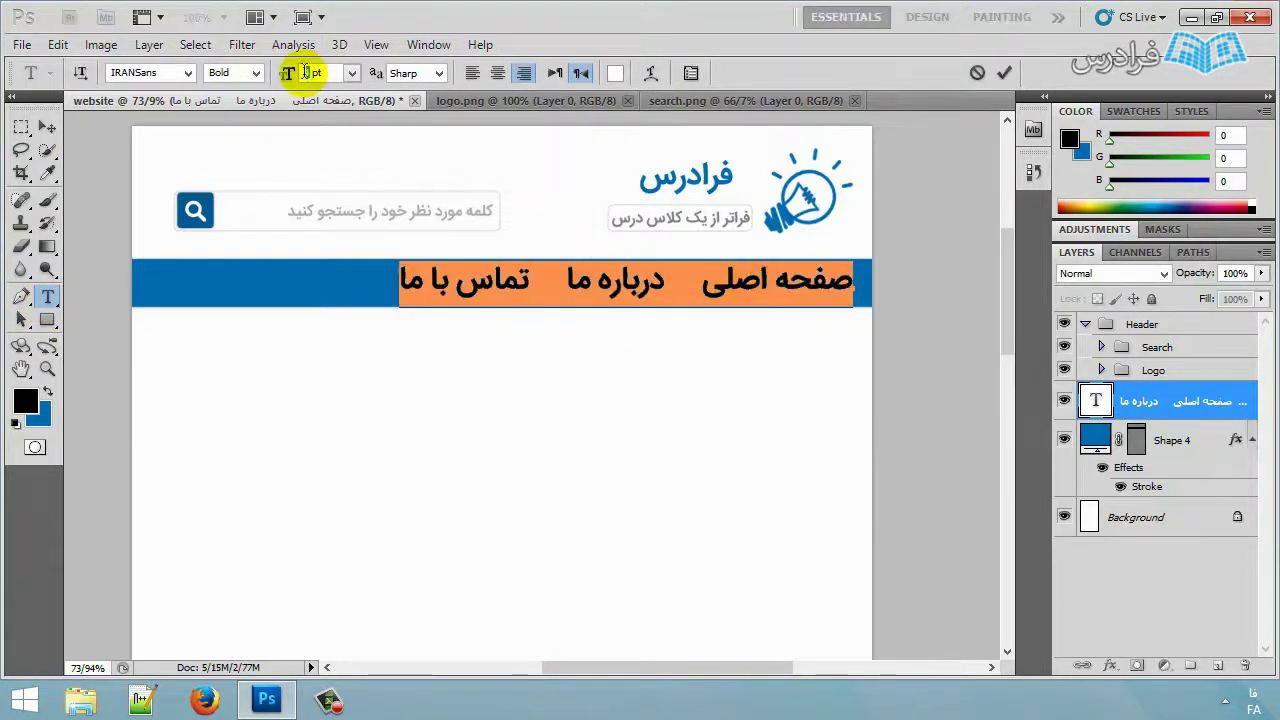
{"action": "type", "text": "12"}
{"action": "key", "text": "Return"}
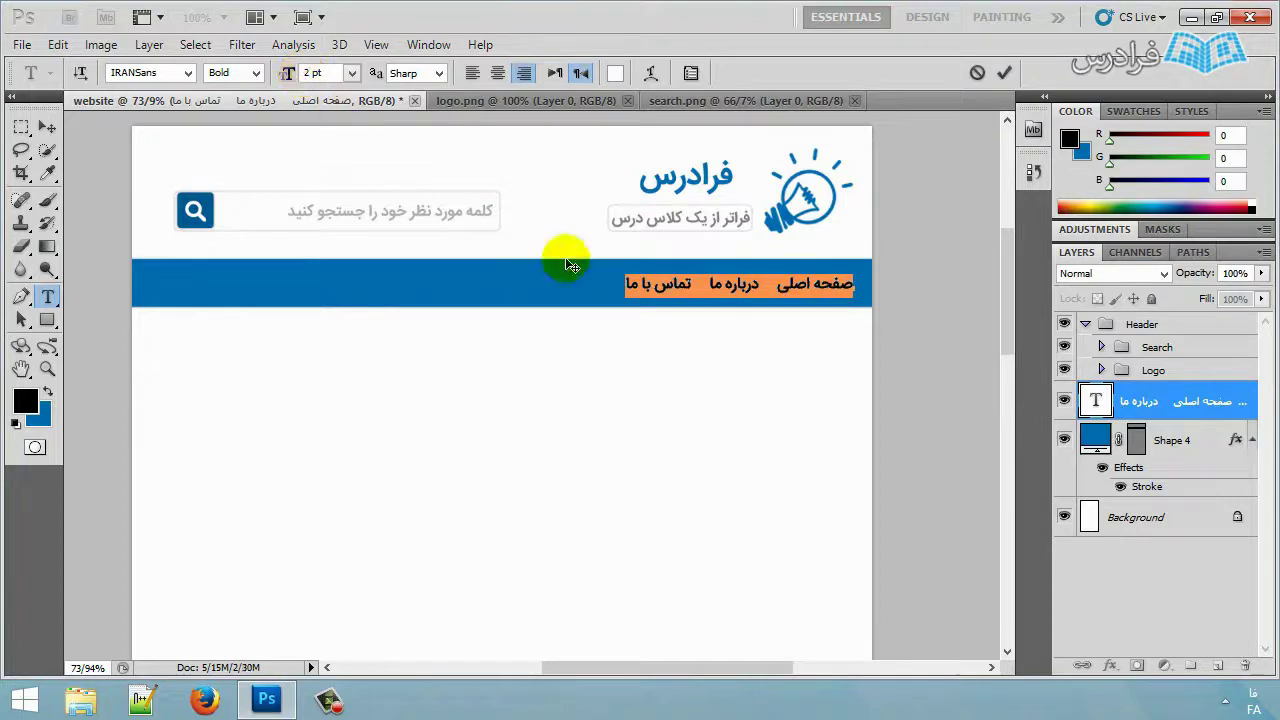
{"action": "left_click", "coordinate": [705, 292]}
{"action": "left_click", "coordinate": [47, 130]}
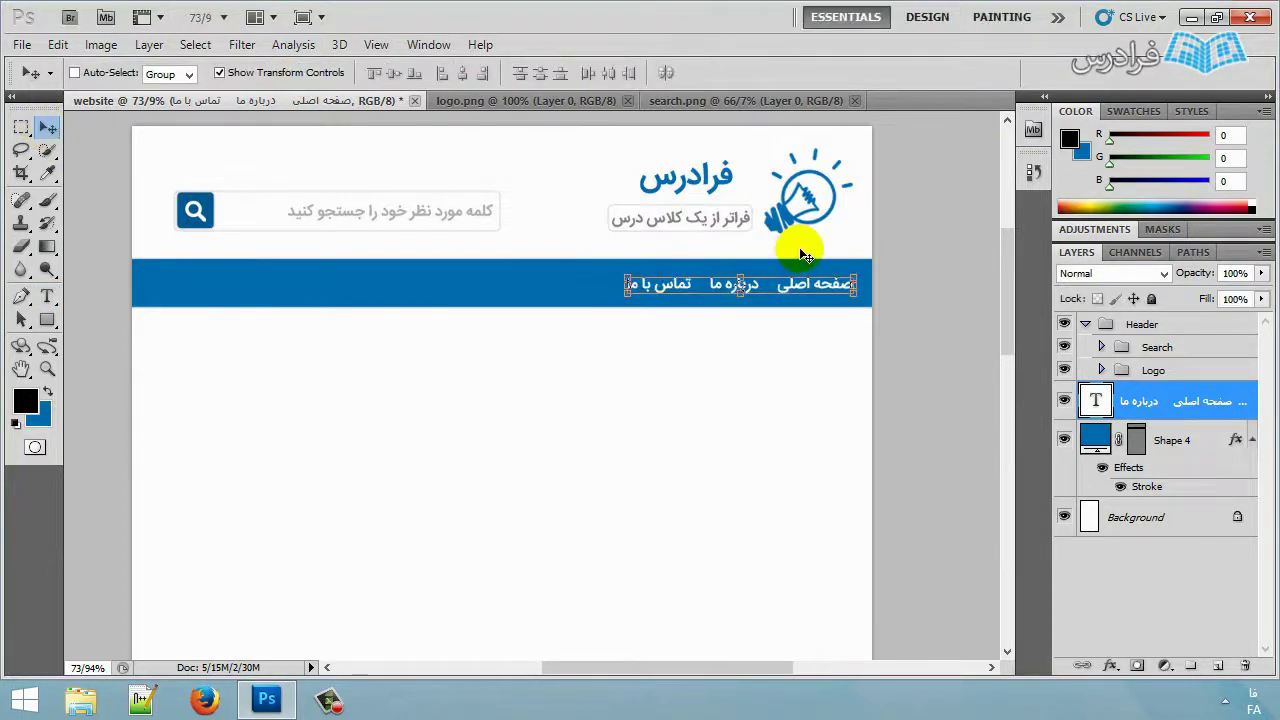
{"action": "scroll", "coordinate": [800, 251], "scroll_direction": "up", "scroll_amount": 3}
{"action": "left_click_drag", "start_coordinate": [799, 311], "coordinate": [766, 306]}
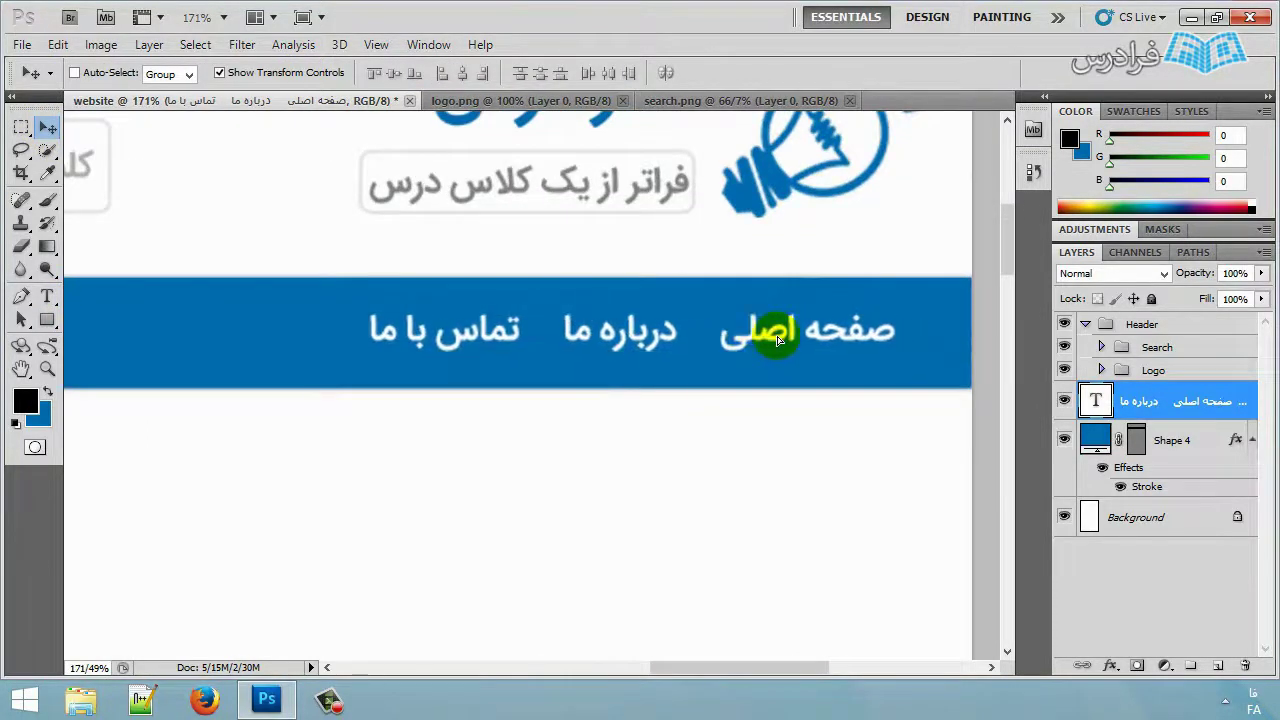
Widen the gaps between the three menu items by inserting extra spaces into the text.
{"action": "left_click", "coordinate": [47, 296]}
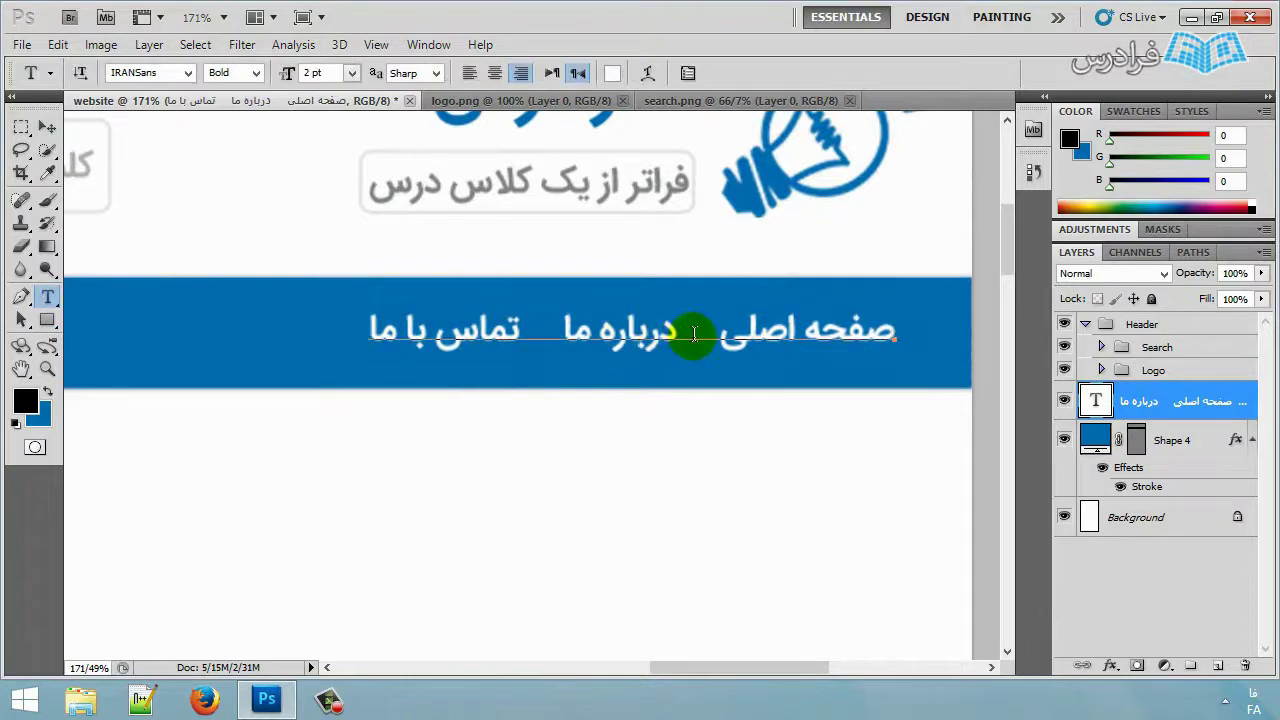
{"action": "left_click", "coordinate": [694, 330]}
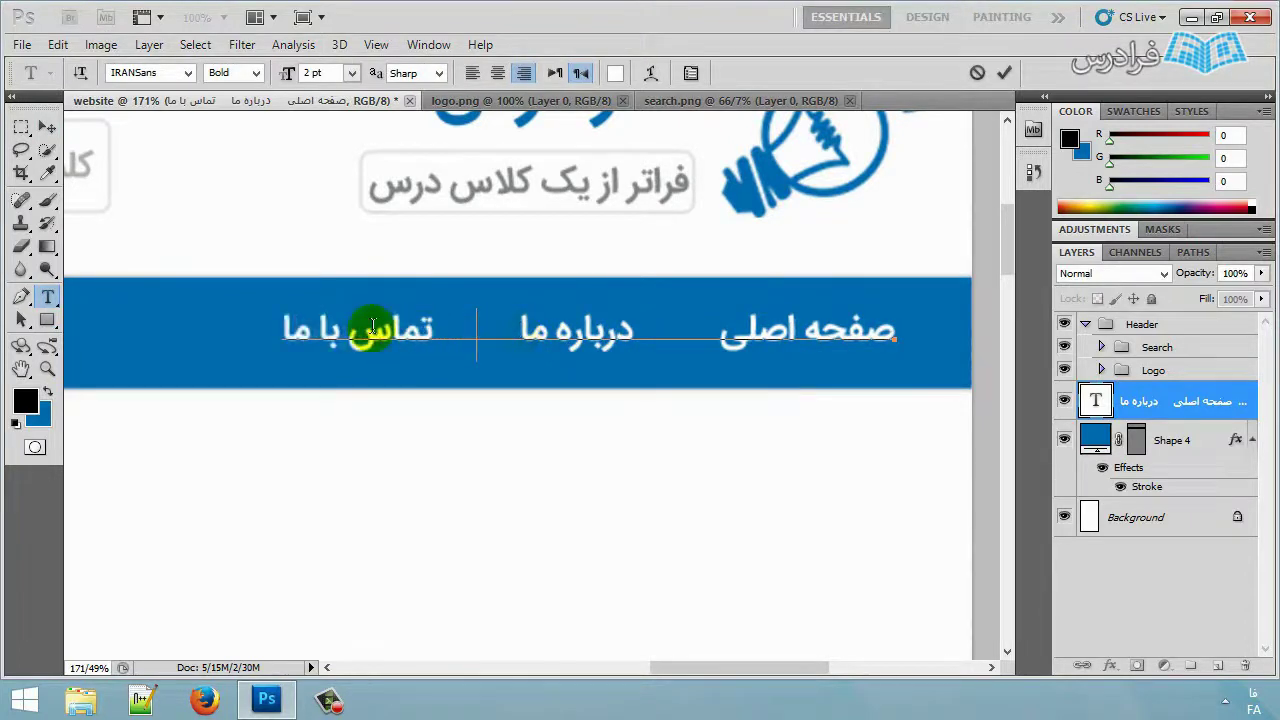
{"action": "left_click", "coordinate": [47, 127]}
{"action": "key", "text": "ctrl+minus"}
{"action": "left_click_drag", "start_coordinate": [662, 668], "coordinate": [584, 664]}
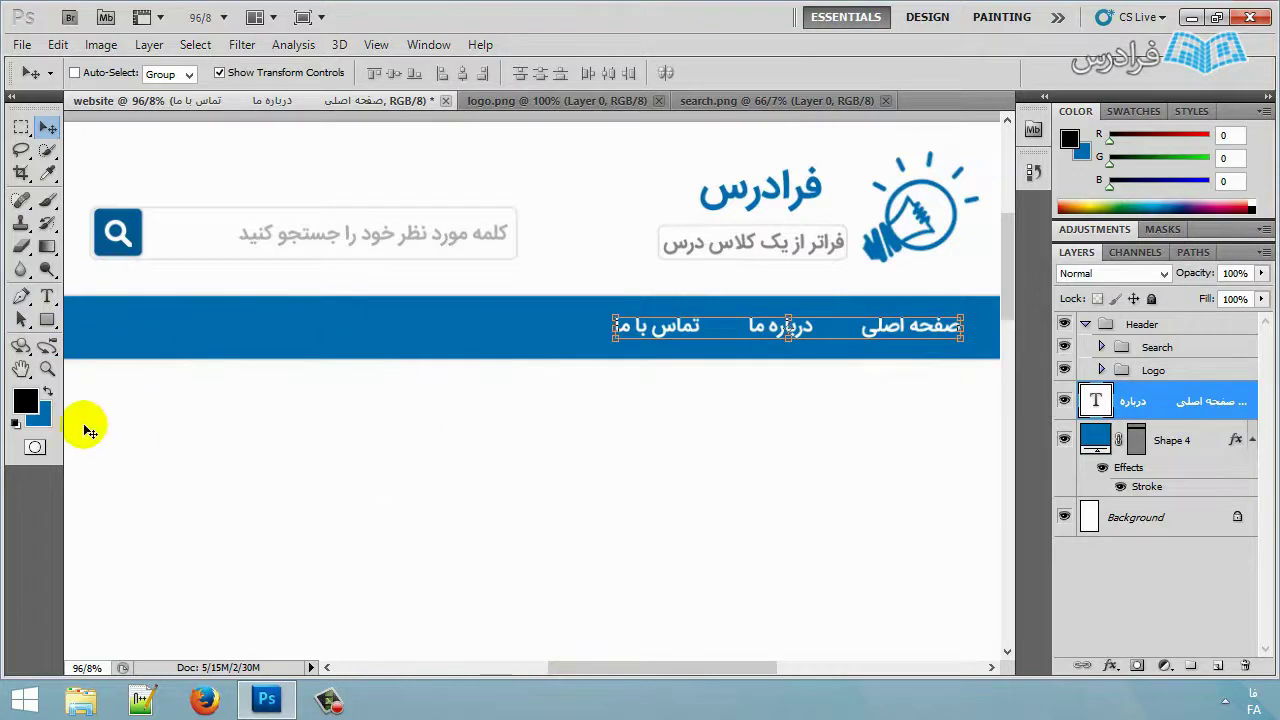
{"action": "left_click", "coordinate": [47, 321]}
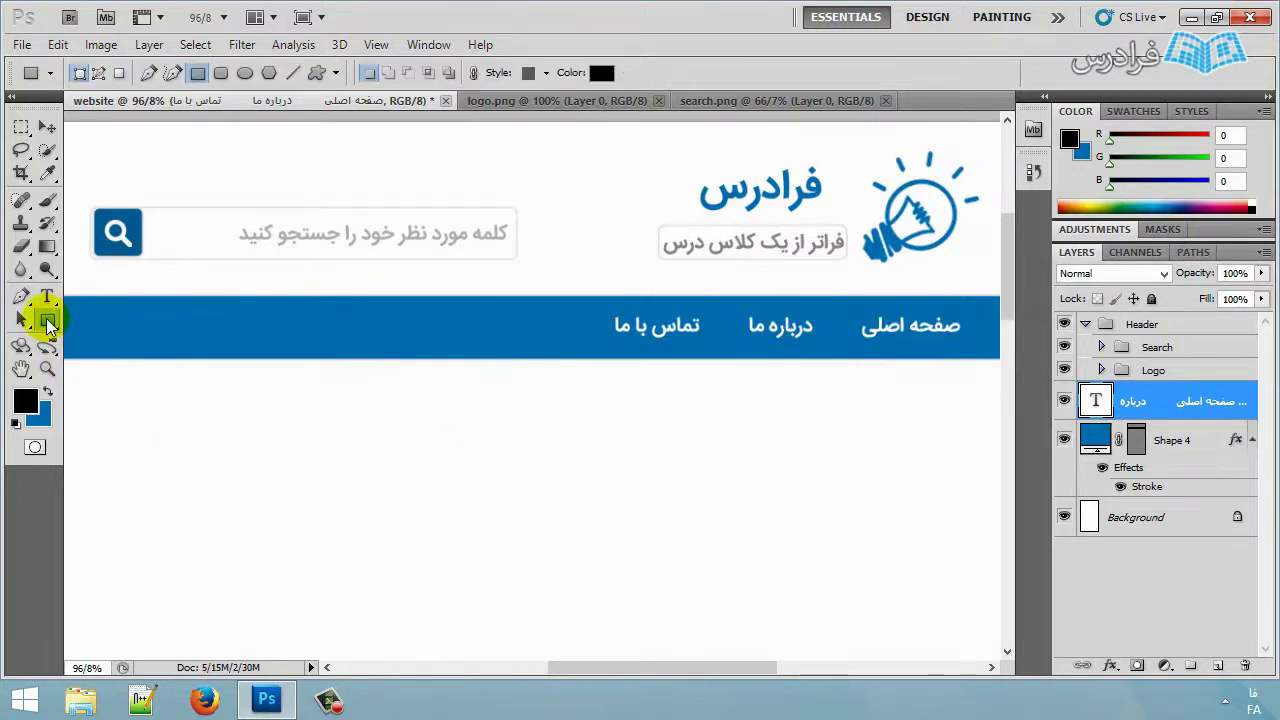
{"action": "left_click", "coordinate": [47, 322]}
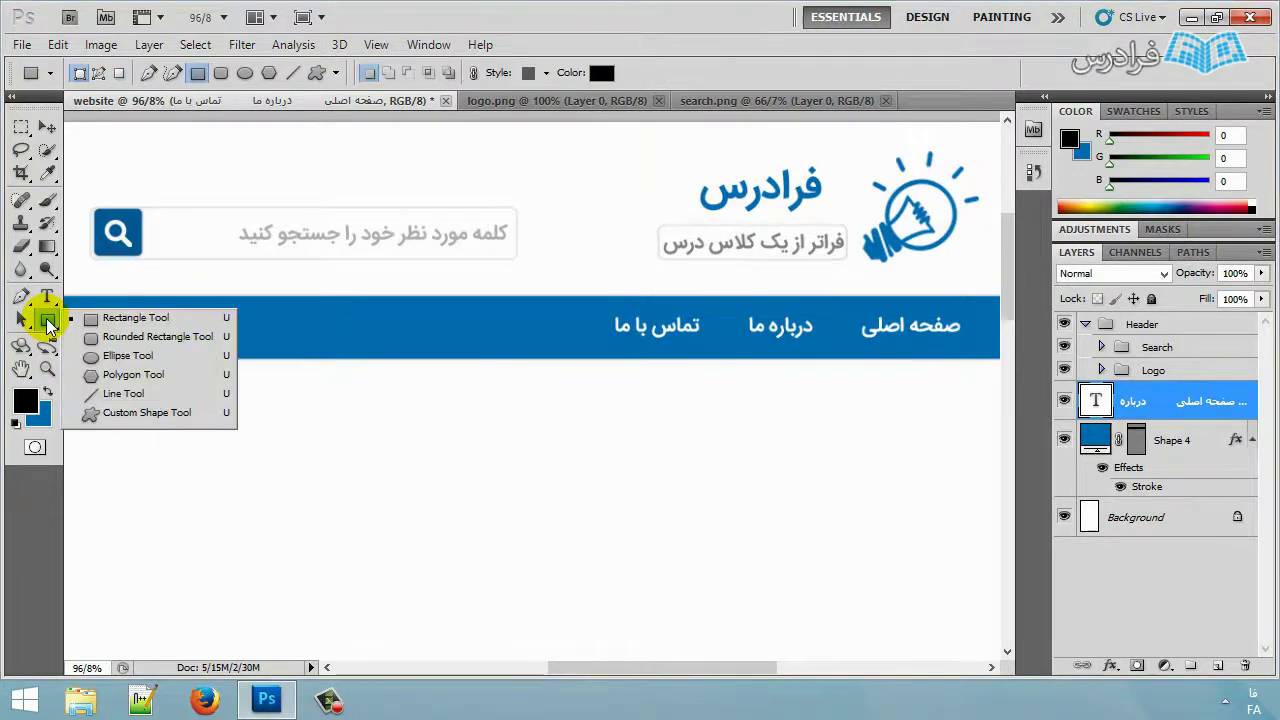
{"action": "left_click", "coordinate": [137, 338]}
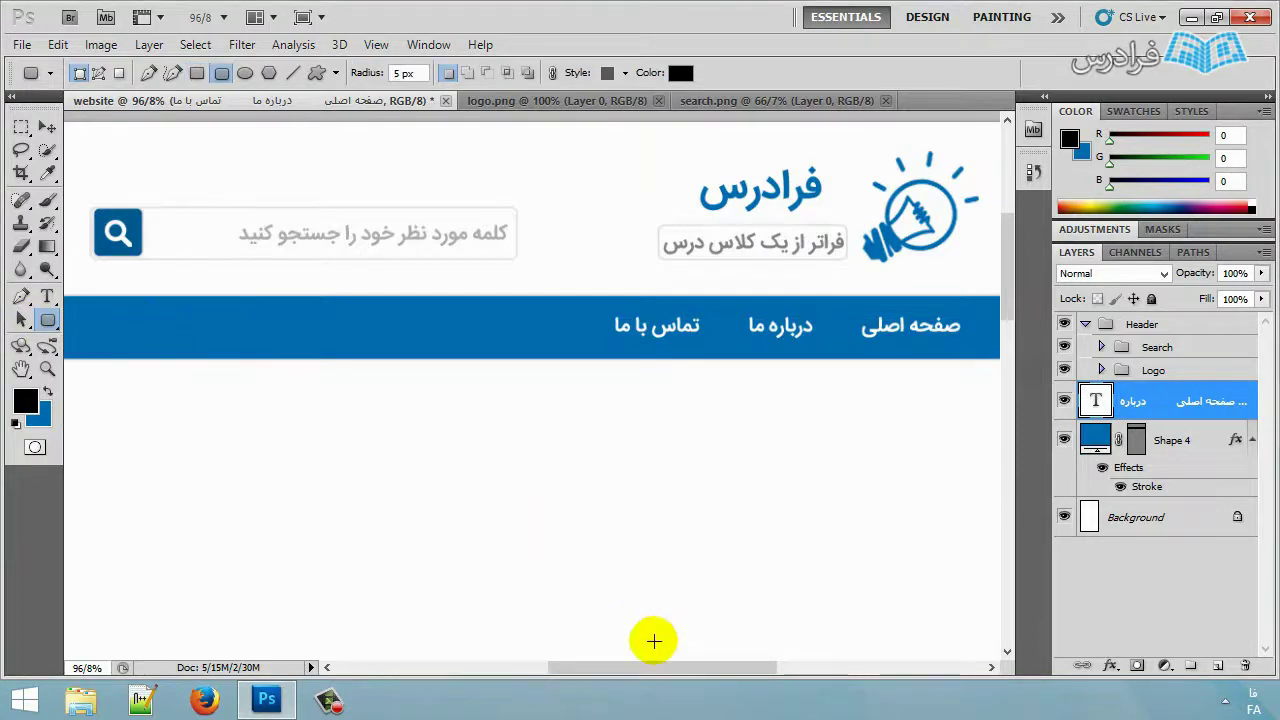
{"action": "left_click_drag", "start_coordinate": [646, 669], "coordinate": [636, 669]}
{"action": "left_click_drag", "start_coordinate": [188, 305], "coordinate": [443, 349]}
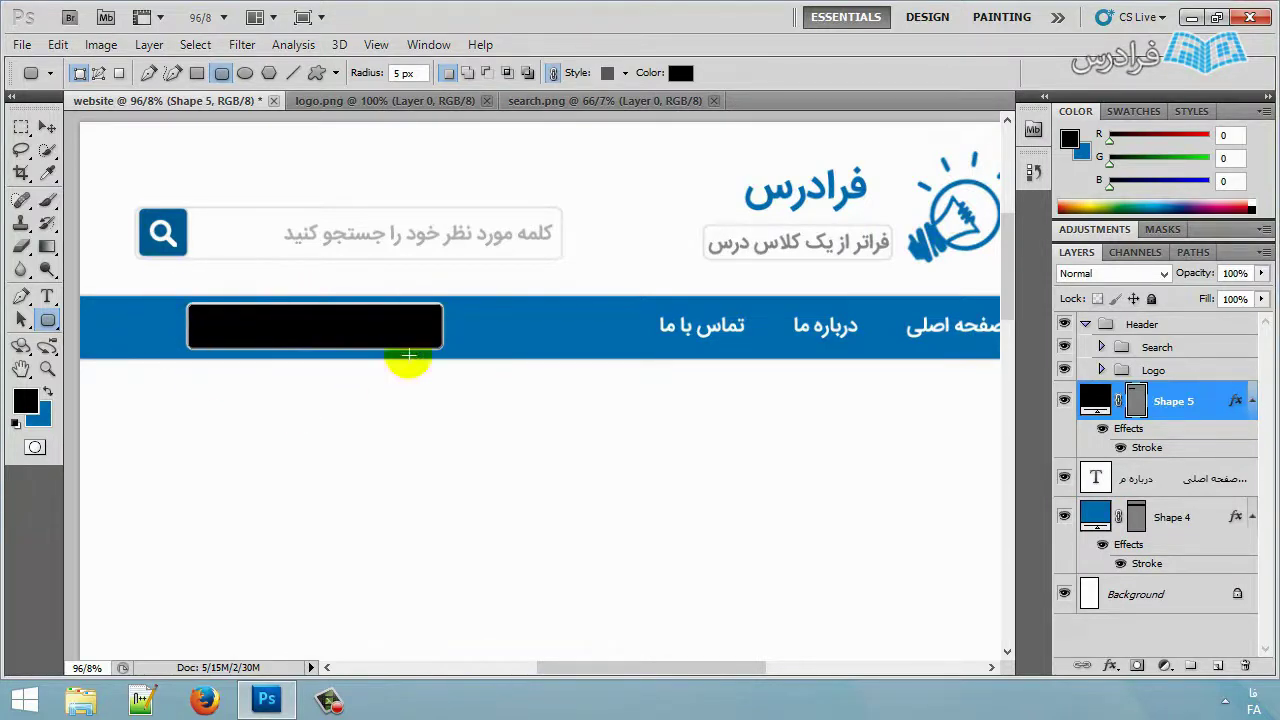
{"action": "left_click", "coordinate": [47, 127]}
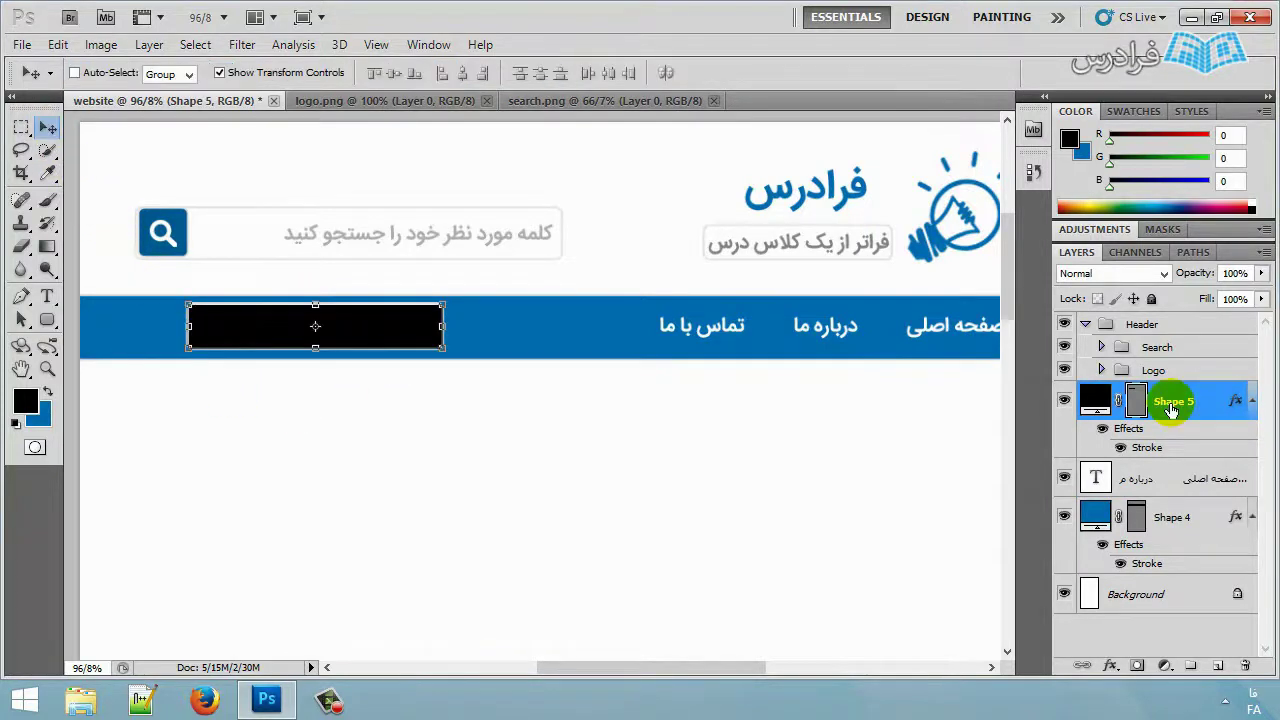
{"action": "right_click", "coordinate": [1171, 403]}
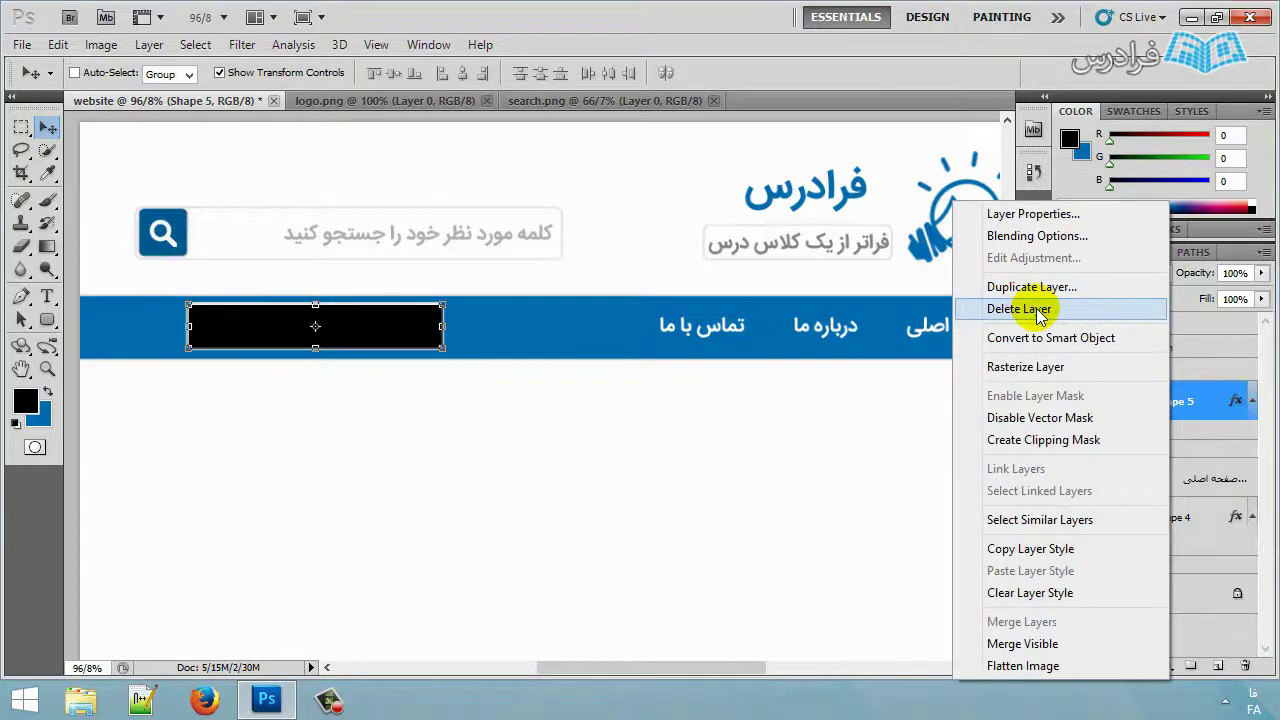
{"action": "left_click", "coordinate": [1040, 310]}
{"action": "left_click", "coordinate": [526, 282]}
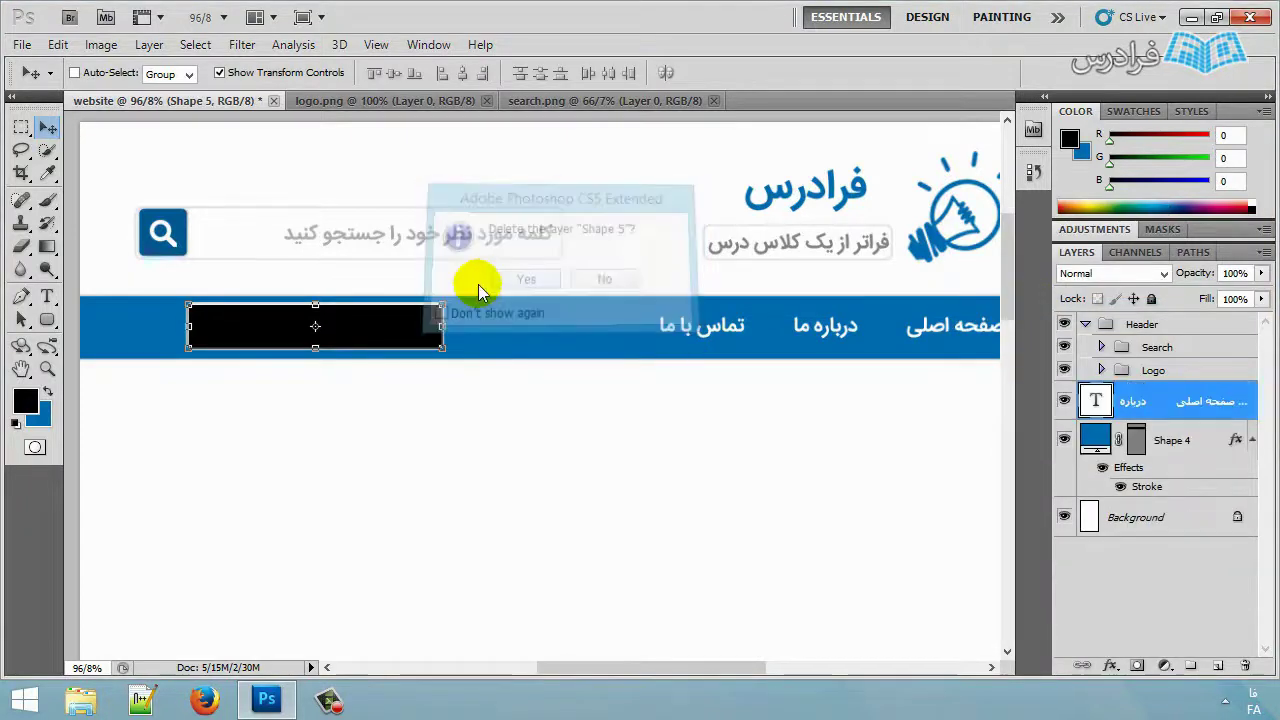
Draw a rounded rectangle with a 25 px corner radius in the left part of the blue menu bar.
{"action": "left_click", "coordinate": [48, 320]}
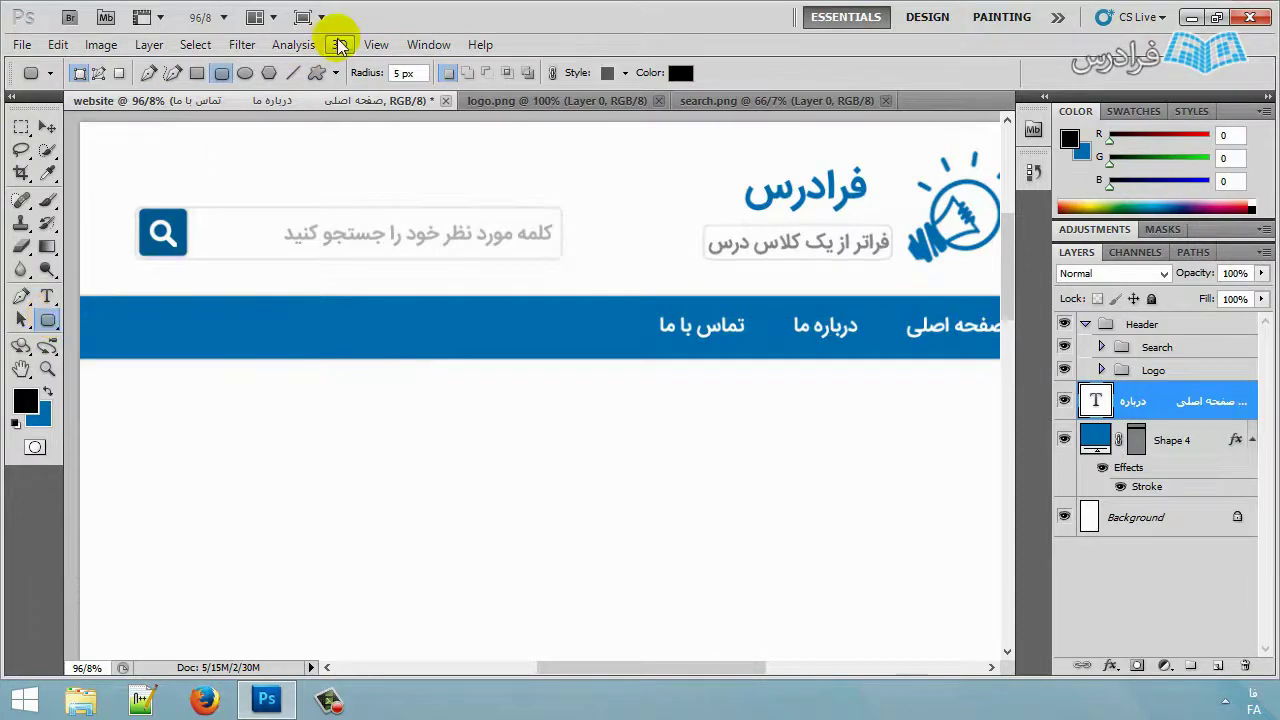
{"action": "left_click", "coordinate": [404, 73]}
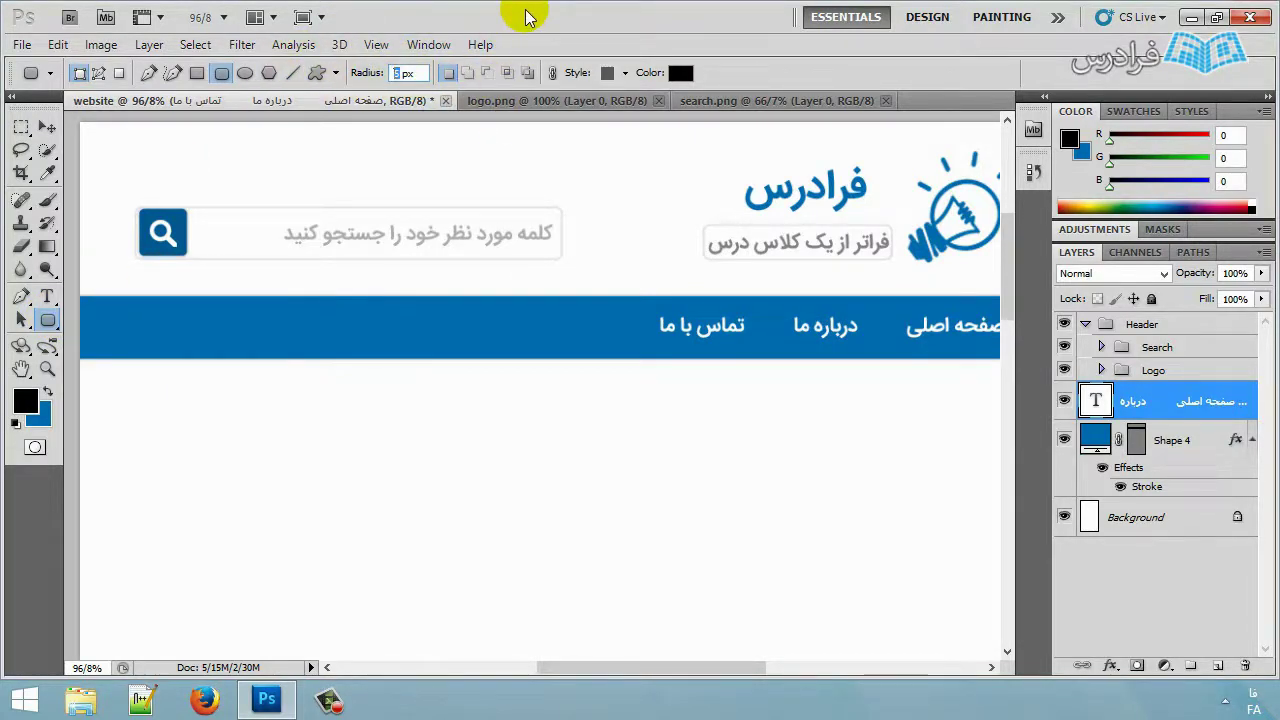
{"action": "type", "text": "2"}
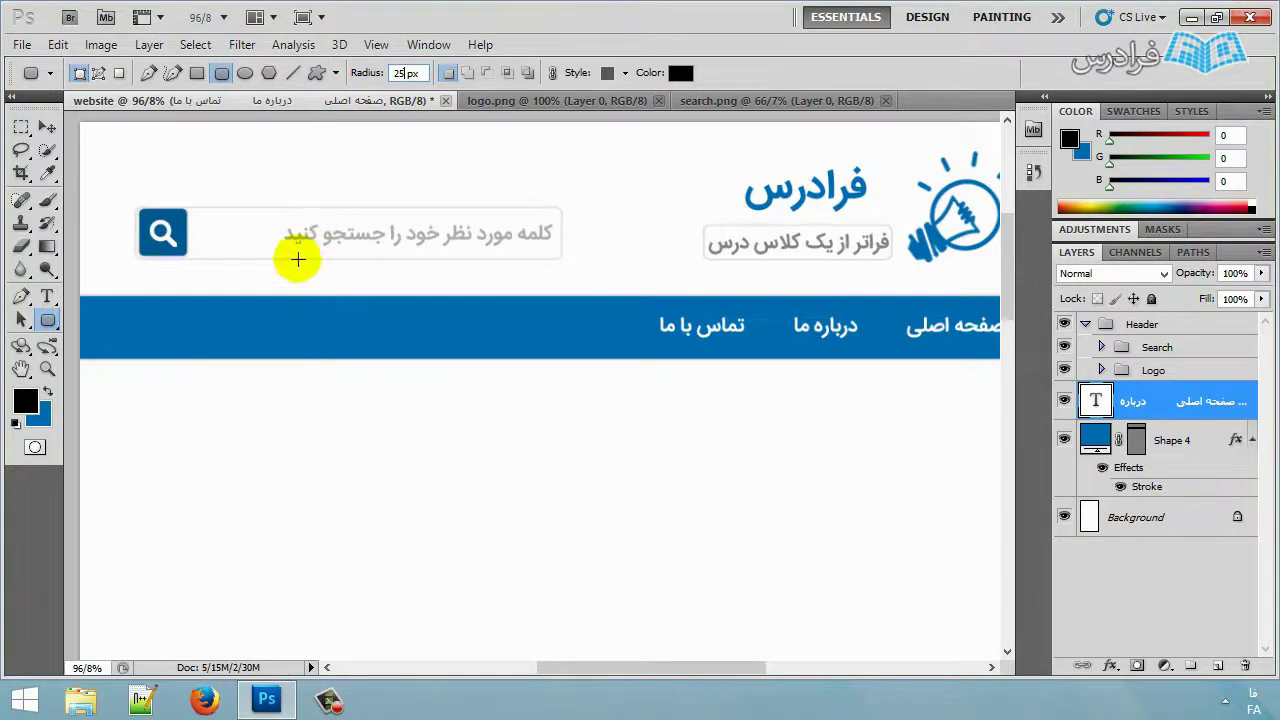
{"action": "left_click_drag", "start_coordinate": [189, 303], "coordinate": [460, 352]}
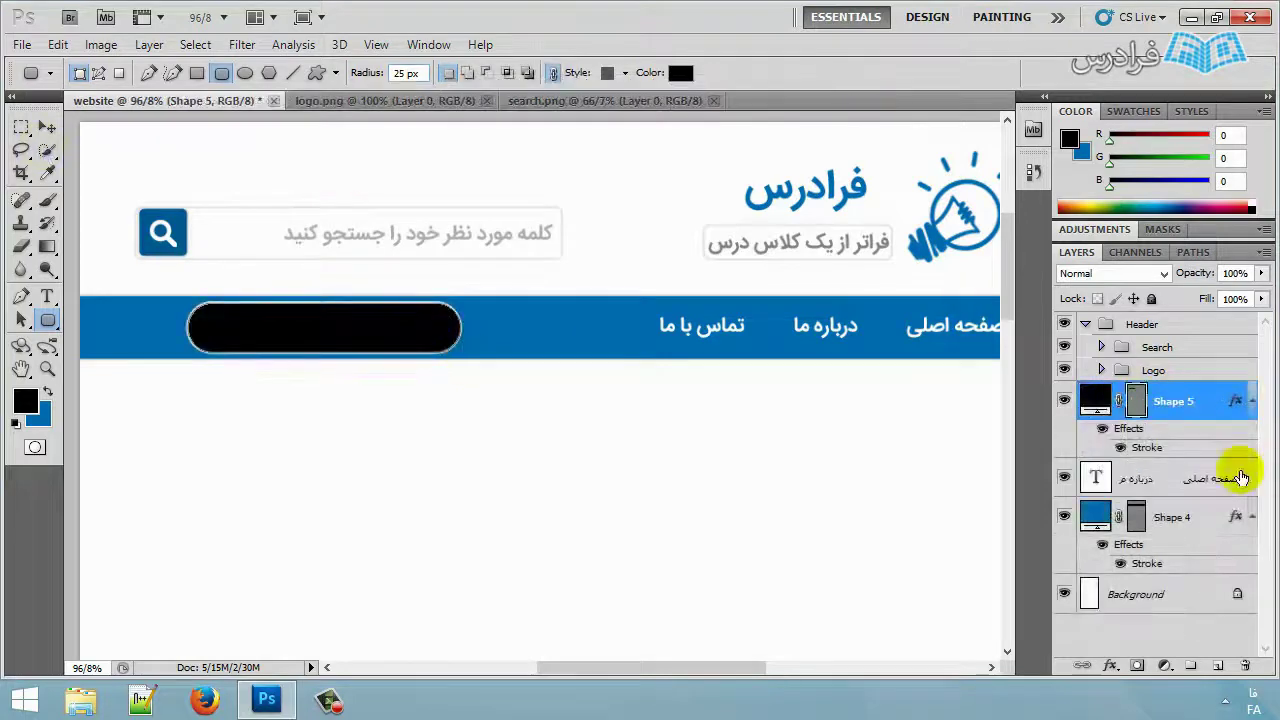
Fill the new rounded shape with the dark blue 025a92 sampled from the search button's edge and hide its stroke effect.
{"action": "double_click", "coordinate": [1095, 395]}
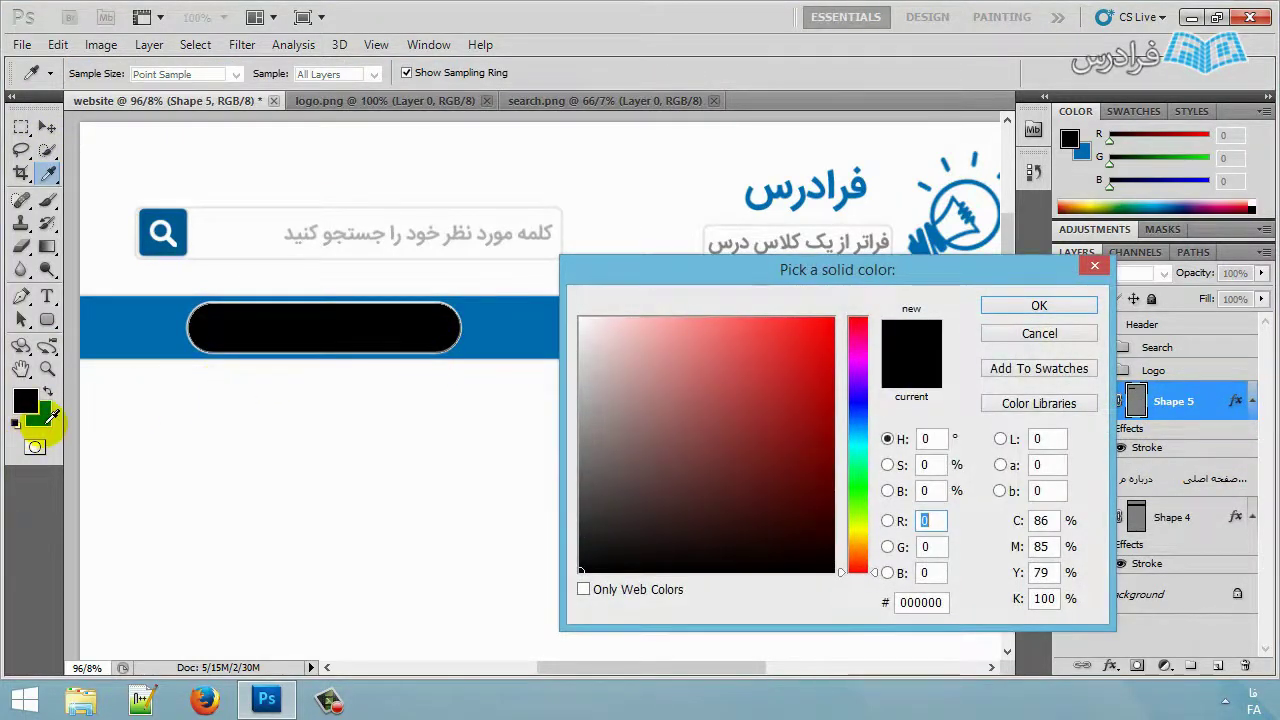
{"action": "left_click", "coordinate": [44, 413]}
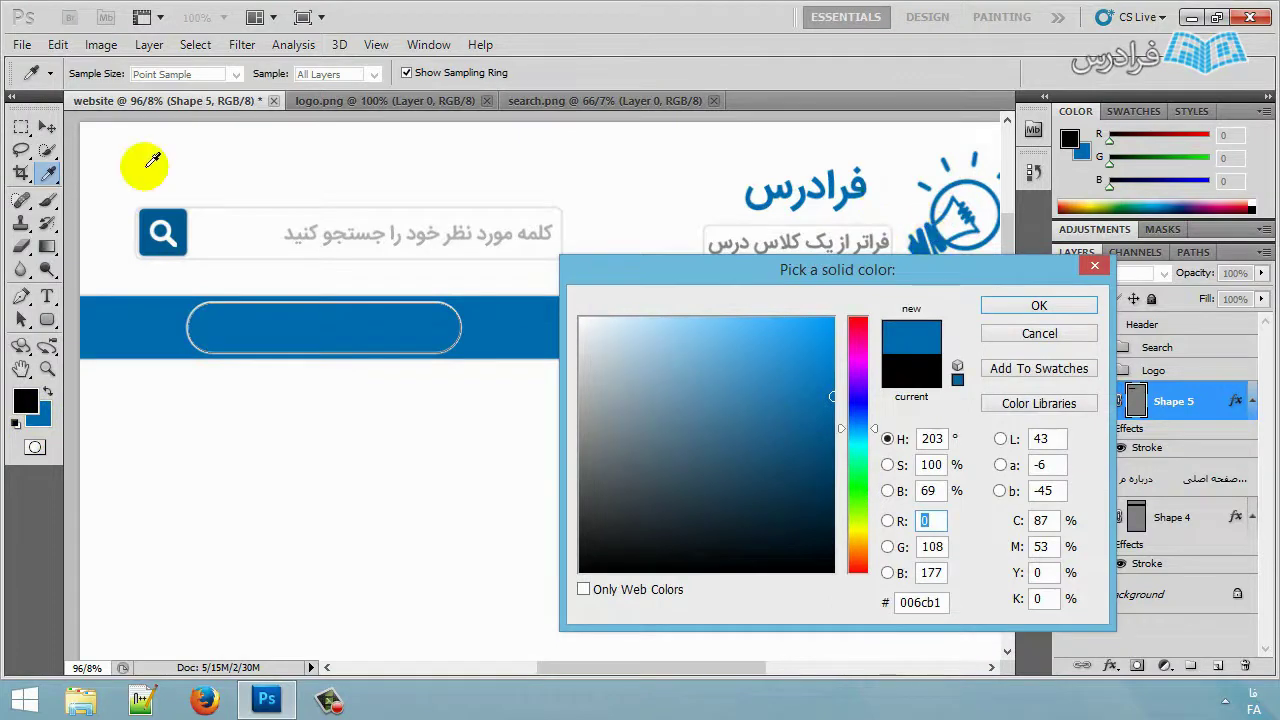
{"action": "left_click", "coordinate": [186, 213]}
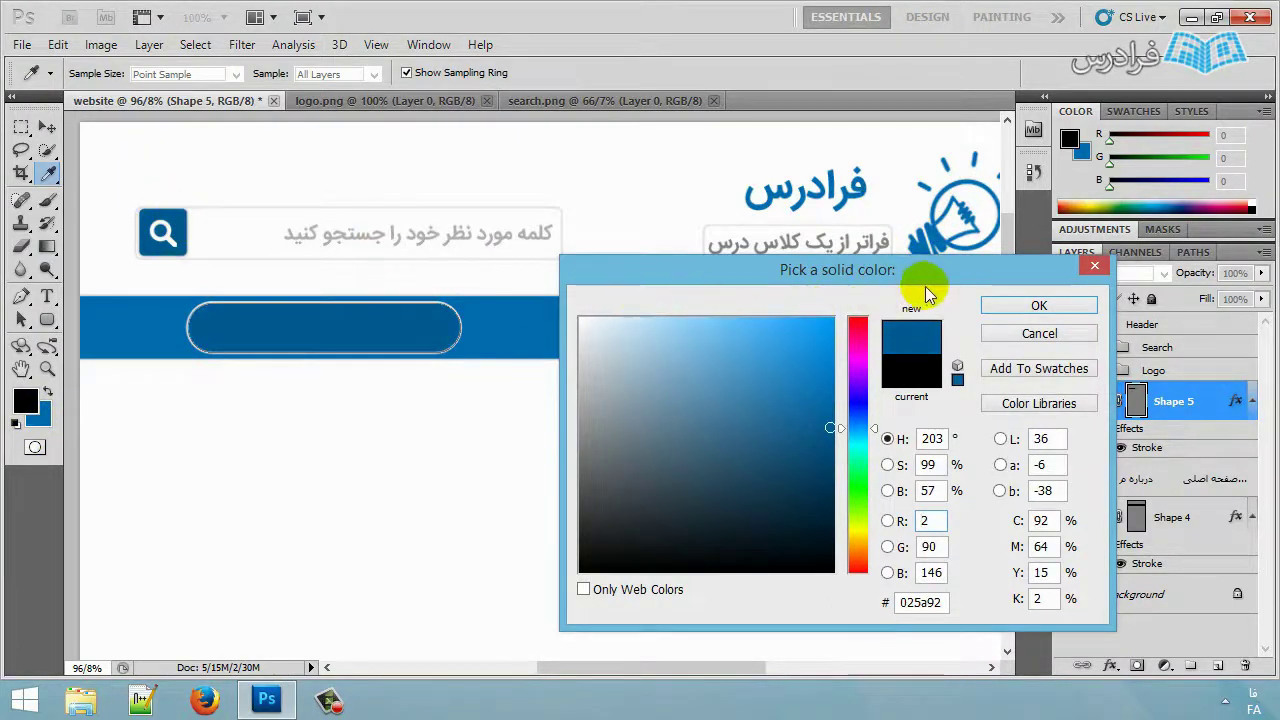
{"action": "left_click", "coordinate": [1005, 305]}
{"action": "key", "text": "v"}
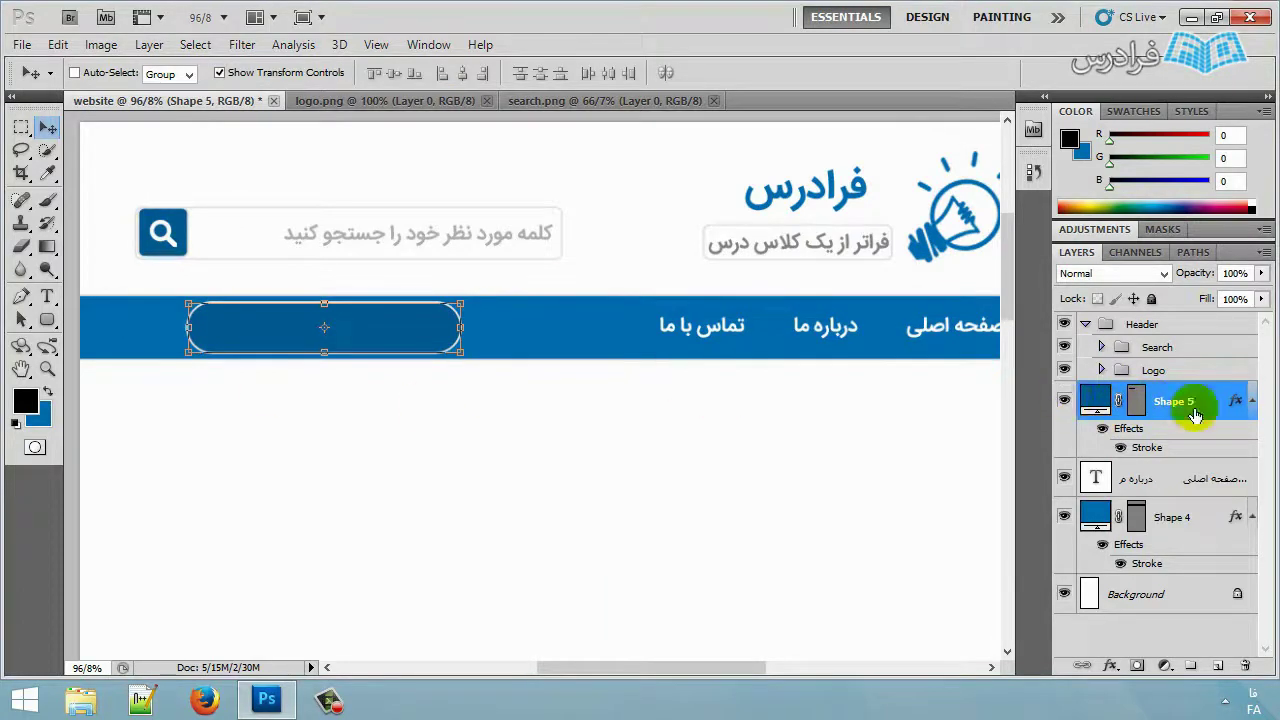
{"action": "left_click", "coordinate": [1121, 448]}
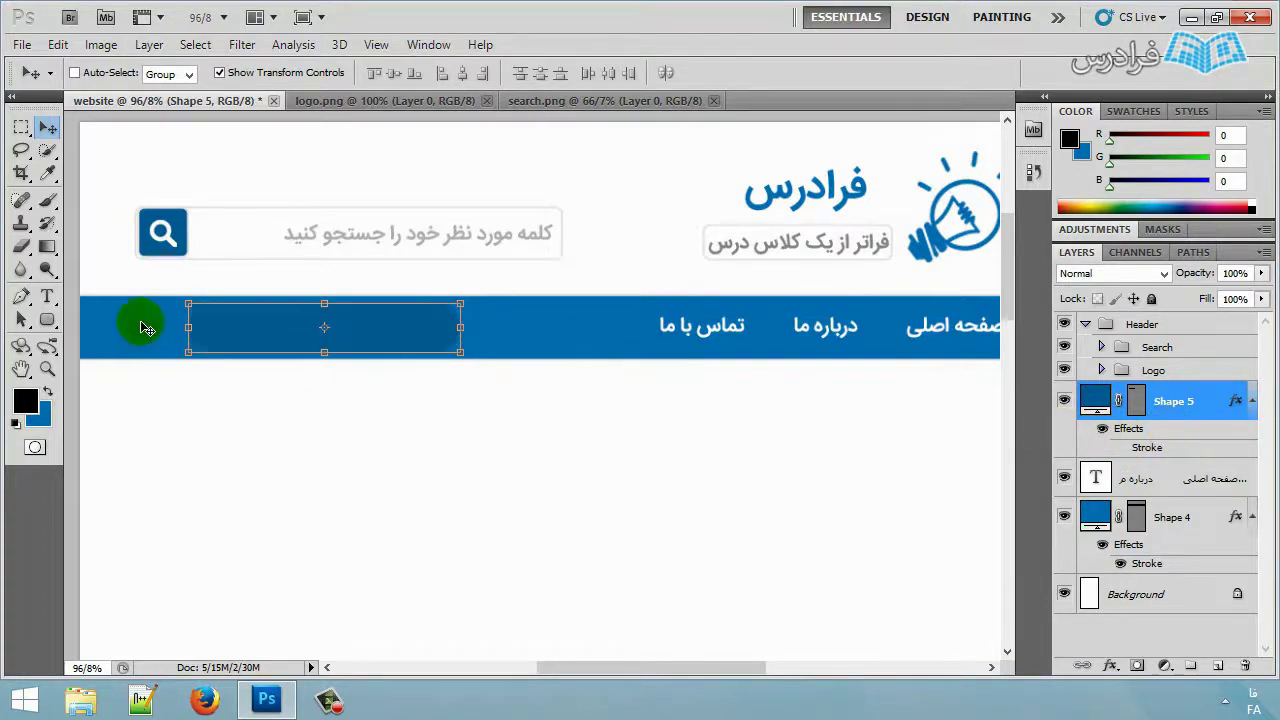
{"action": "left_click", "coordinate": [1153, 620]}
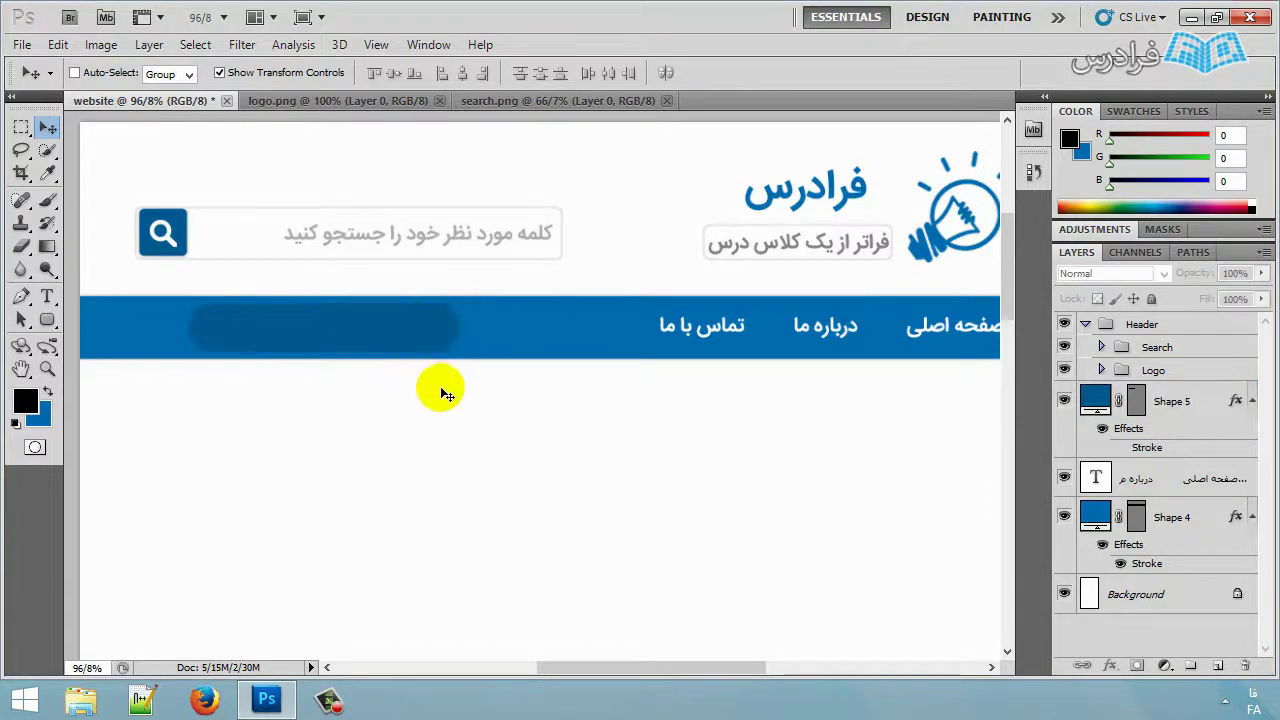
{"action": "left_click", "coordinate": [409, 328]}
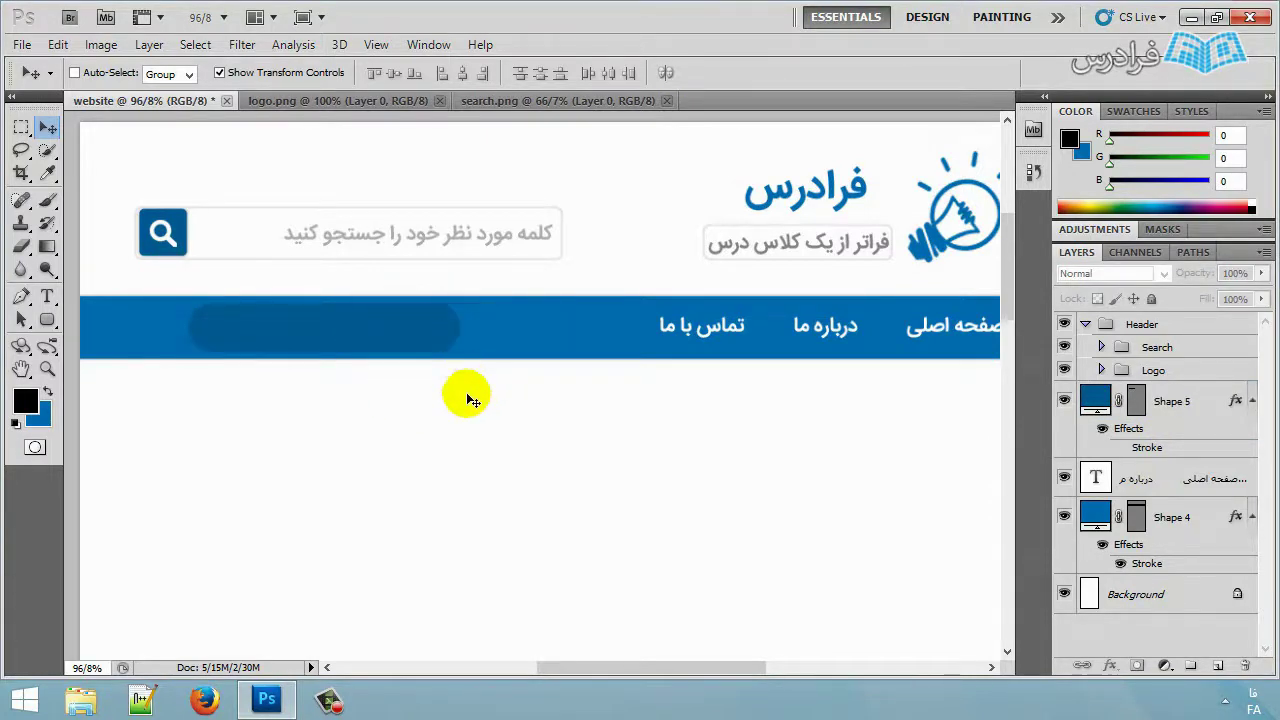
Open date.png and bring its calendar icon into the website document as a new layer.
{"action": "left_click", "coordinate": [21, 44]}
{"action": "left_click", "coordinate": [45, 85]}
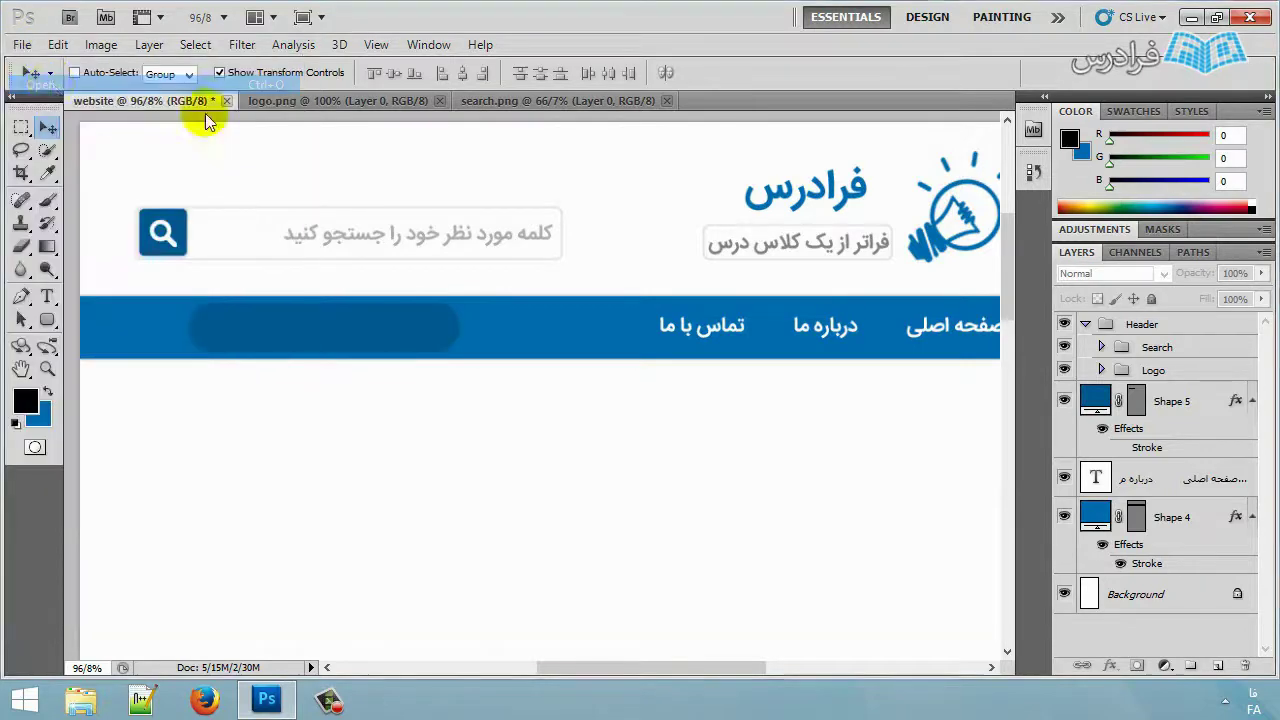
{"action": "left_click", "coordinate": [535, 170]}
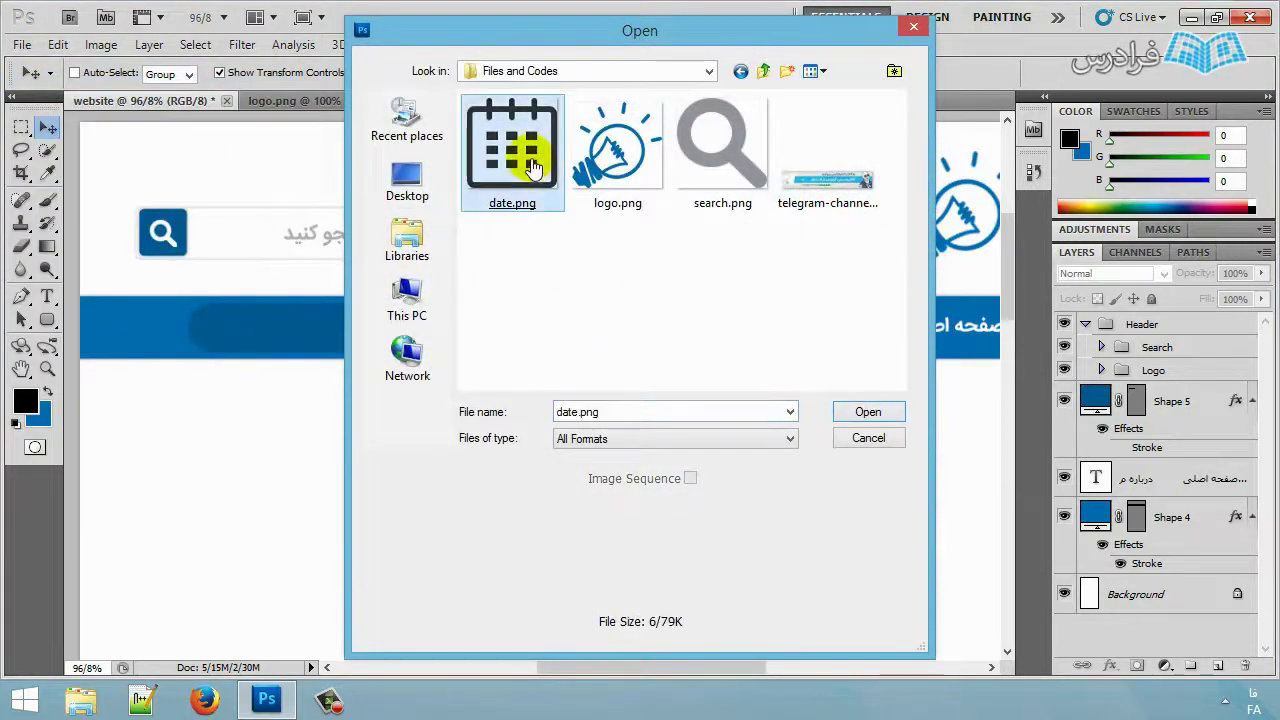
{"action": "double_click", "coordinate": [512, 210]}
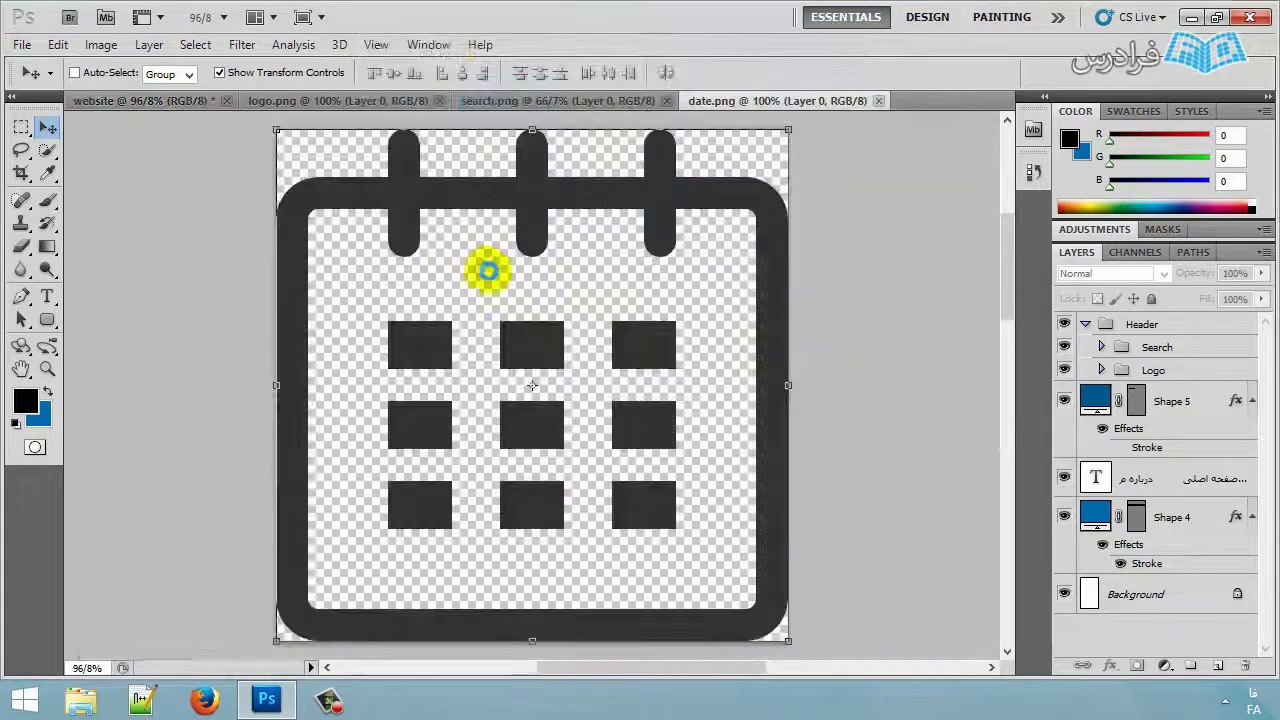
{"action": "left_click_drag", "start_coordinate": [585, 340], "coordinate": [540, 359]}
Scale the calendar icon down proportionally and place it inside the right end of the dark rounded shape.
{"action": "key", "text": "ctrl+t"}
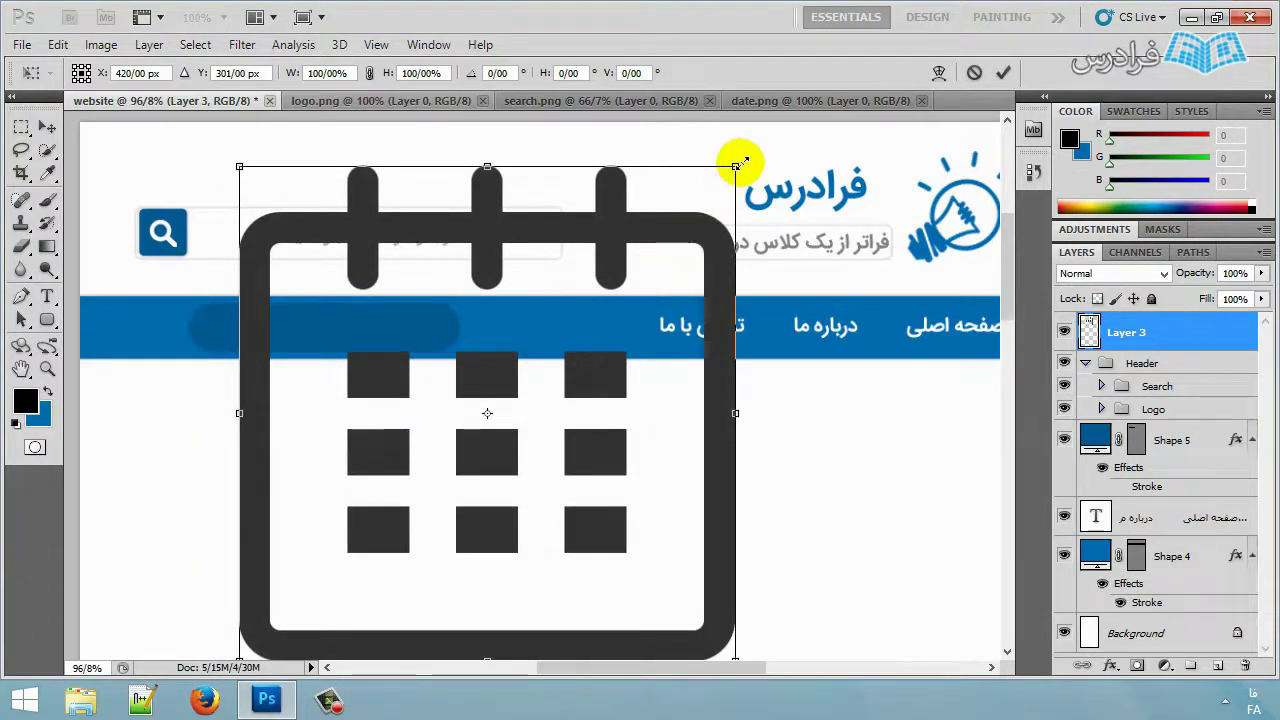
{"action": "left_click", "coordinate": [371, 74]}
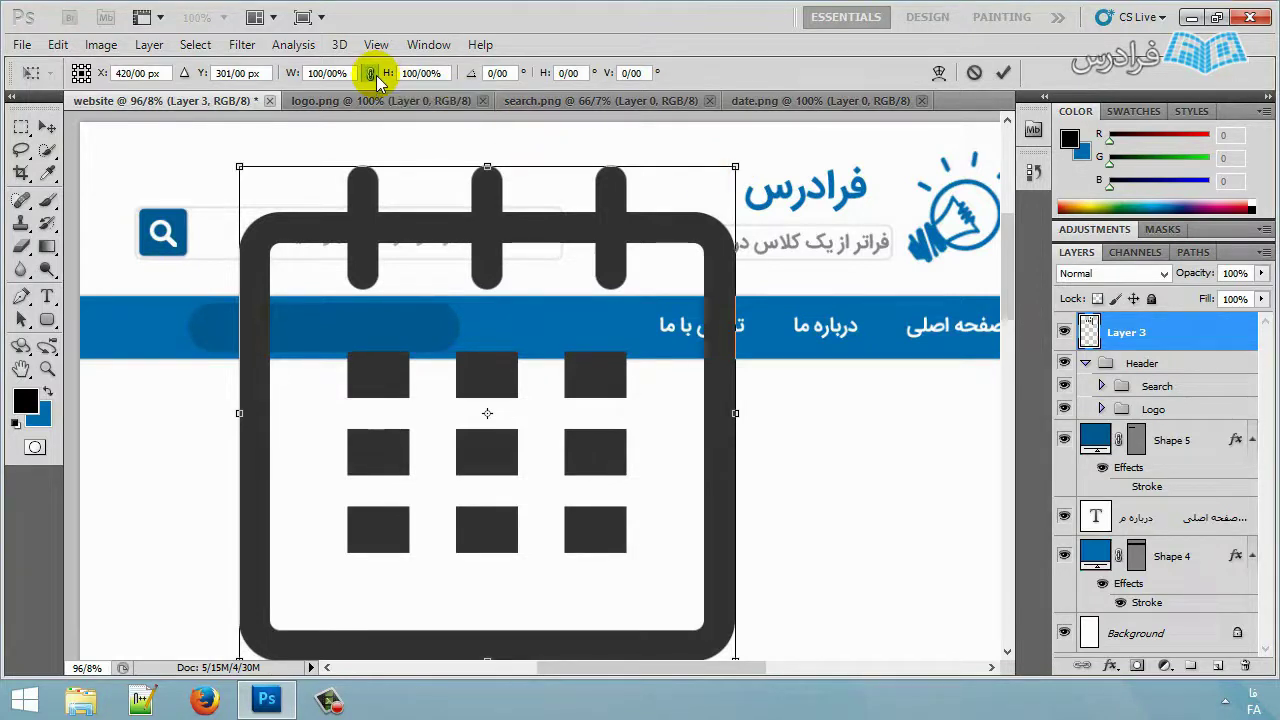
{"action": "left_click_drag", "start_coordinate": [240, 166], "coordinate": [415, 317]}
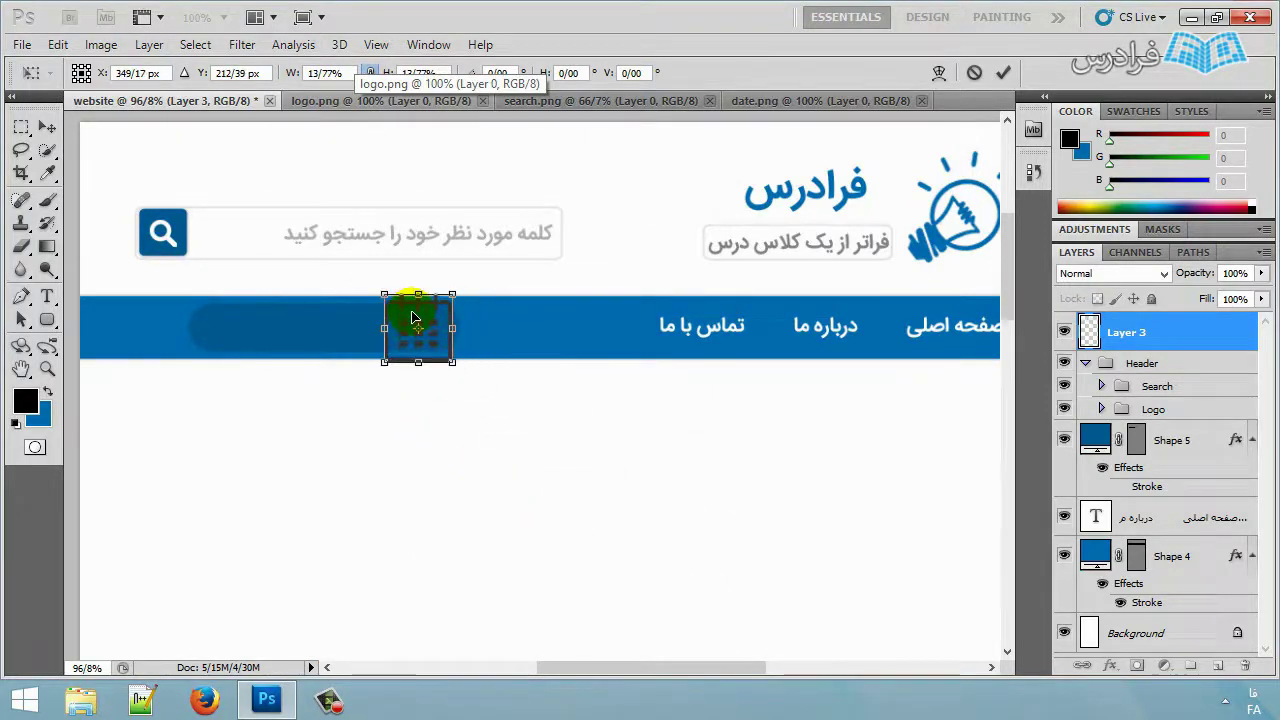
{"action": "scroll", "coordinate": [397, 322], "scroll_direction": "up", "scroll_amount": 8}
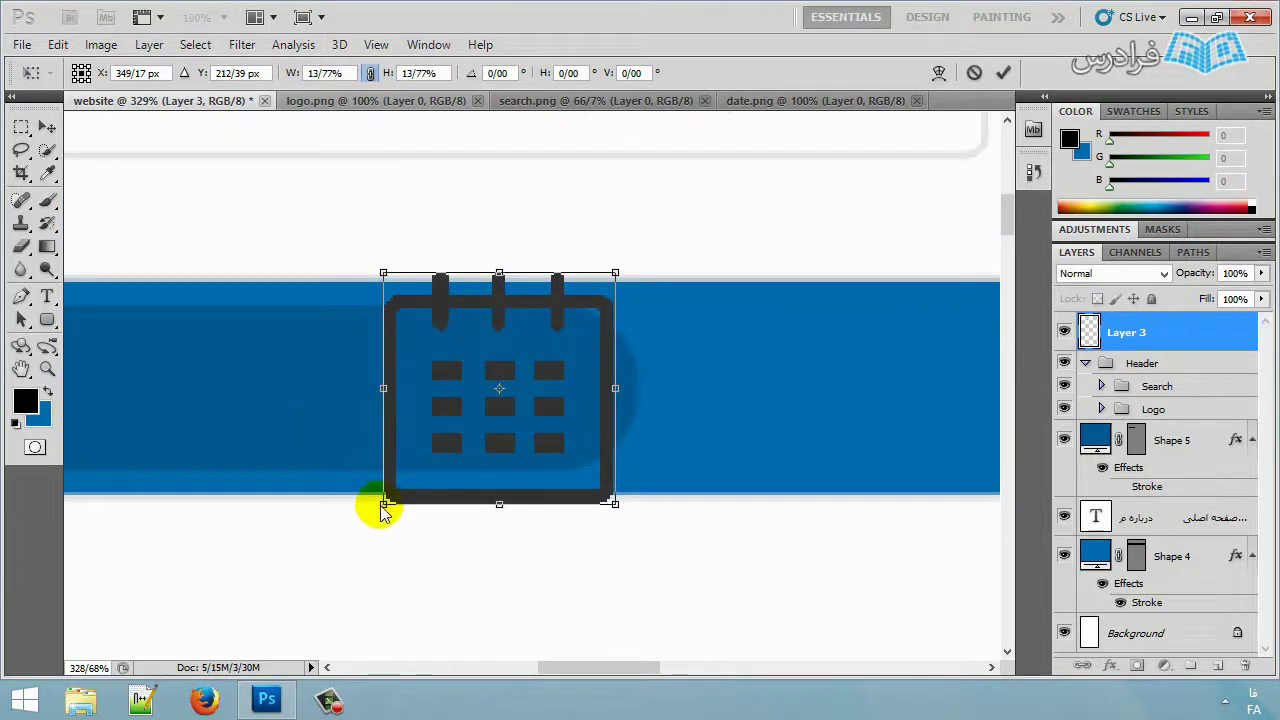
{"action": "left_click_drag", "start_coordinate": [386, 503], "coordinate": [437, 436]}
{"action": "double_click", "coordinate": [505, 366]}
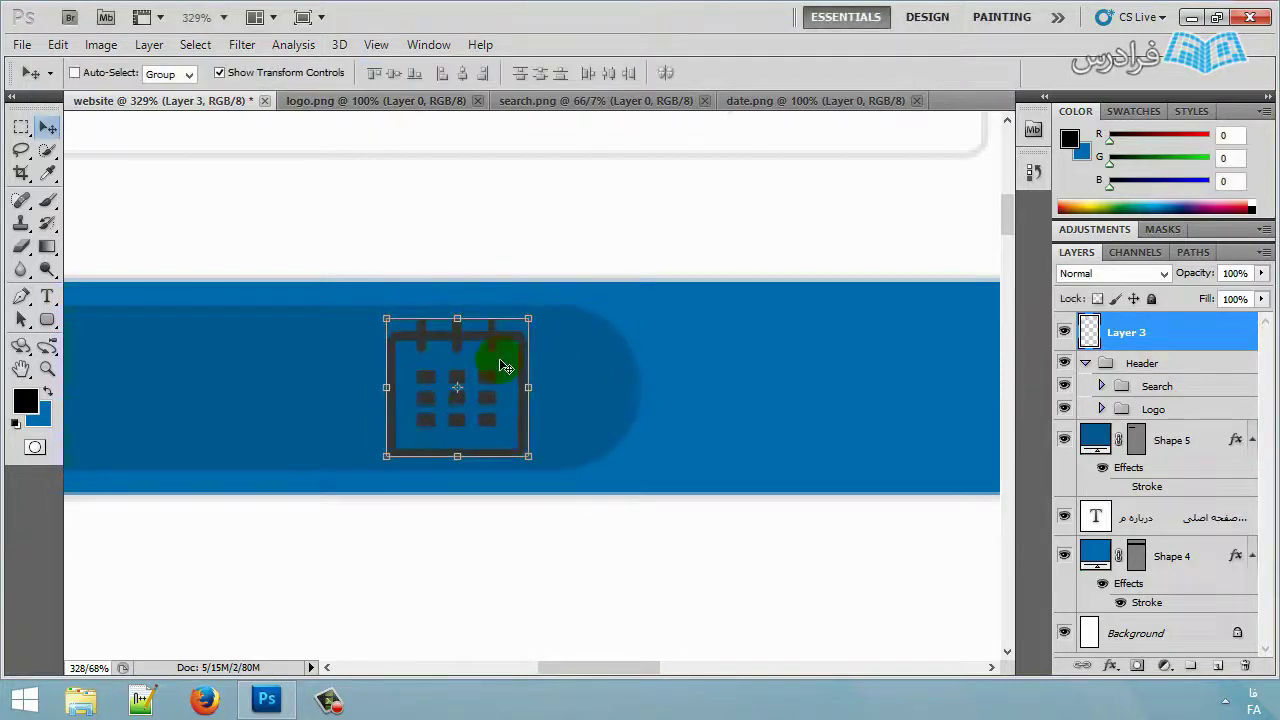
Apply a Color Overlay in near-white f3f3f3 to the calendar icon layer.
{"action": "right_click", "coordinate": [1155, 335]}
{"action": "left_click", "coordinate": [1020, 236]}
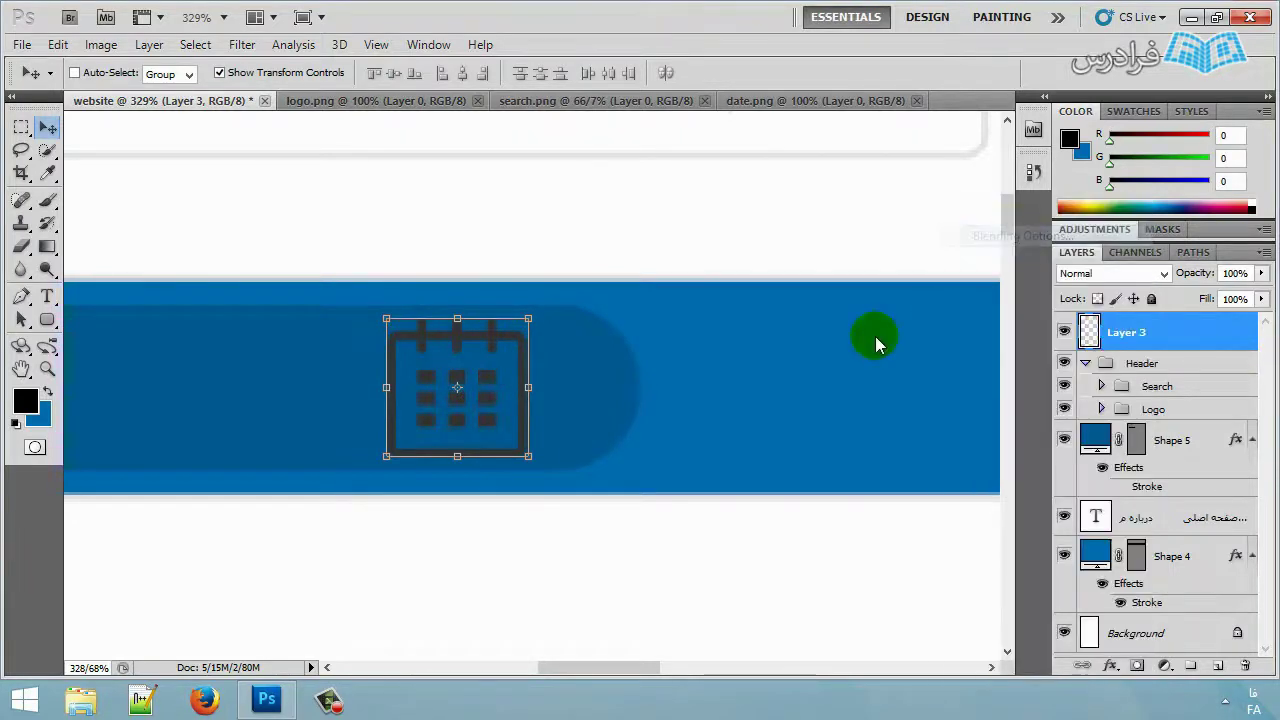
{"action": "left_click", "coordinate": [370, 341]}
{"action": "left_click", "coordinate": [405, 341]}
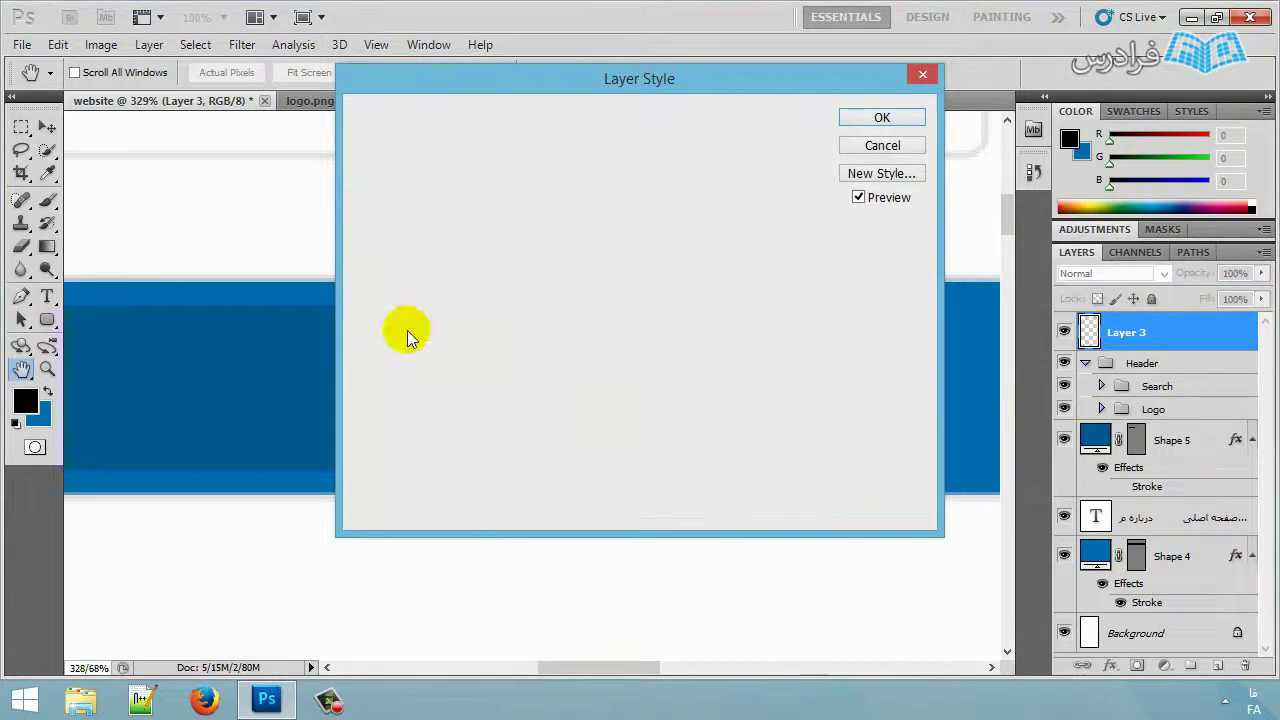
{"action": "left_click_drag", "start_coordinate": [545, 80], "coordinate": [800, 152]}
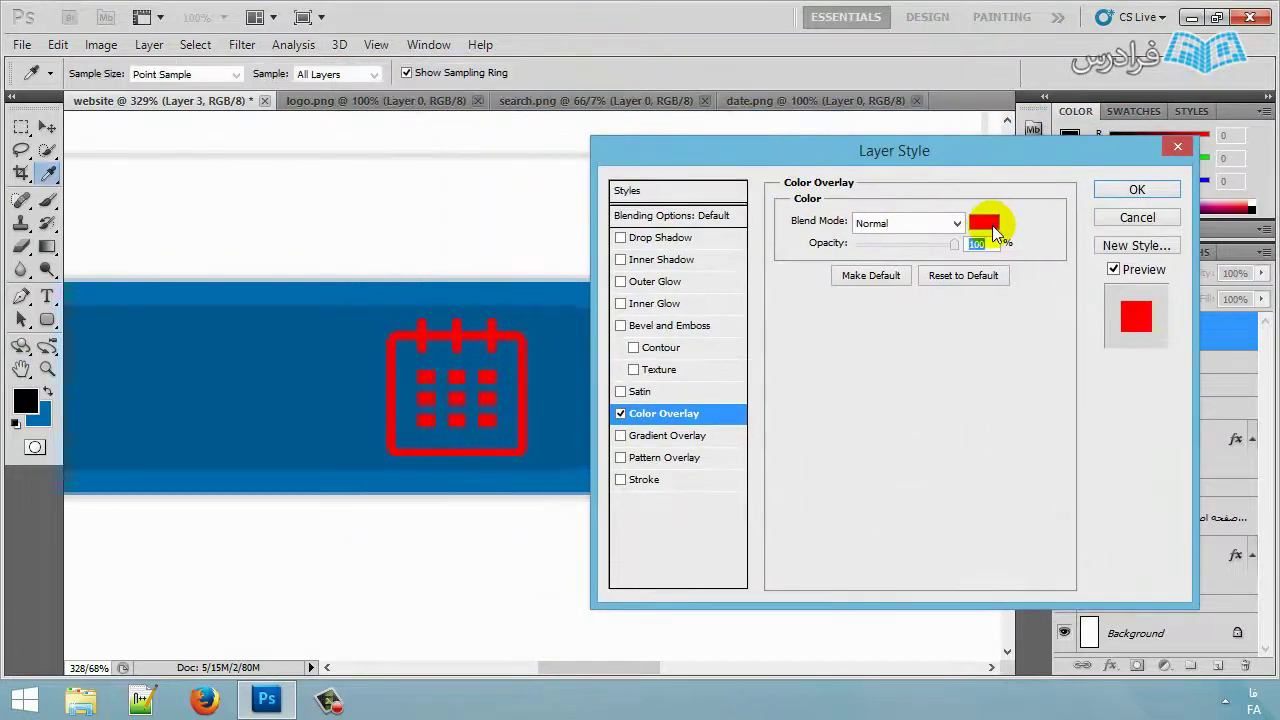
{"action": "left_click", "coordinate": [984, 222]}
{"action": "left_click", "coordinate": [581, 327]}
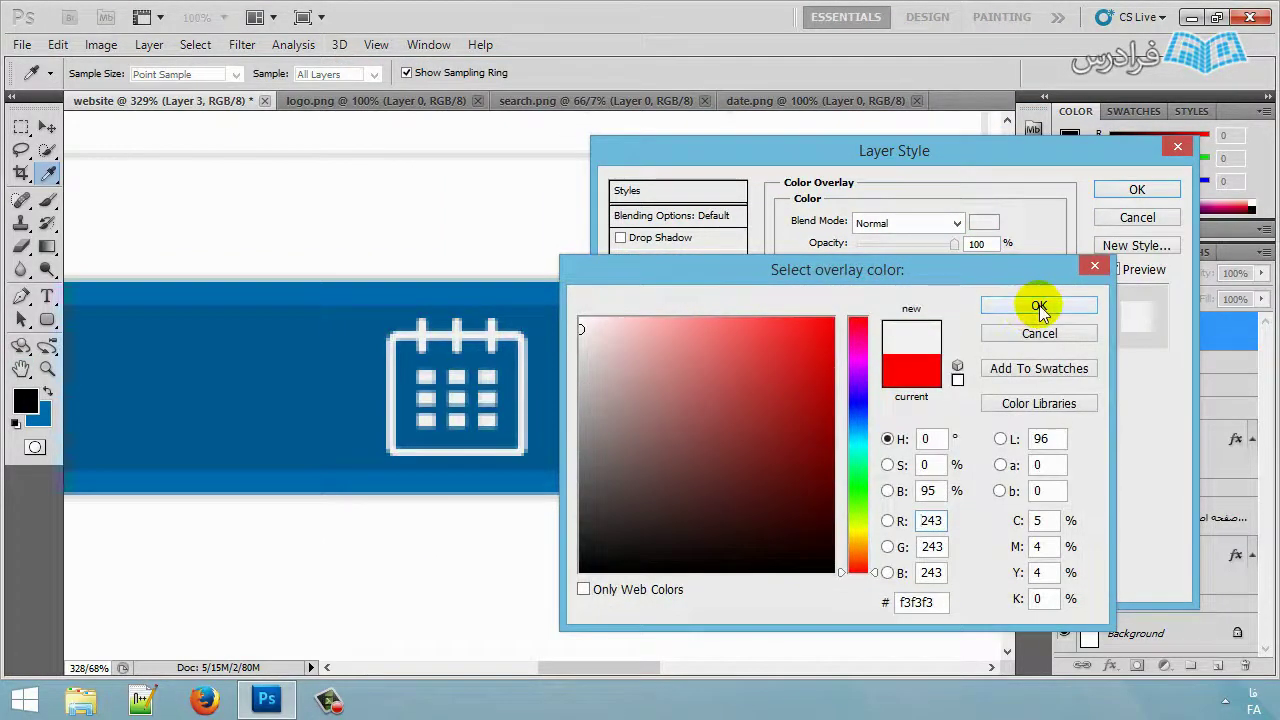
{"action": "left_click", "coordinate": [1039, 305]}
{"action": "left_click", "coordinate": [1131, 188]}
Add the white date text "پنجشنبه ، 14 بهمن ، 1395" on the dark rounded shape beside the calendar icon.
{"action": "left_click_drag", "start_coordinate": [618, 668], "coordinate": [565, 670]}
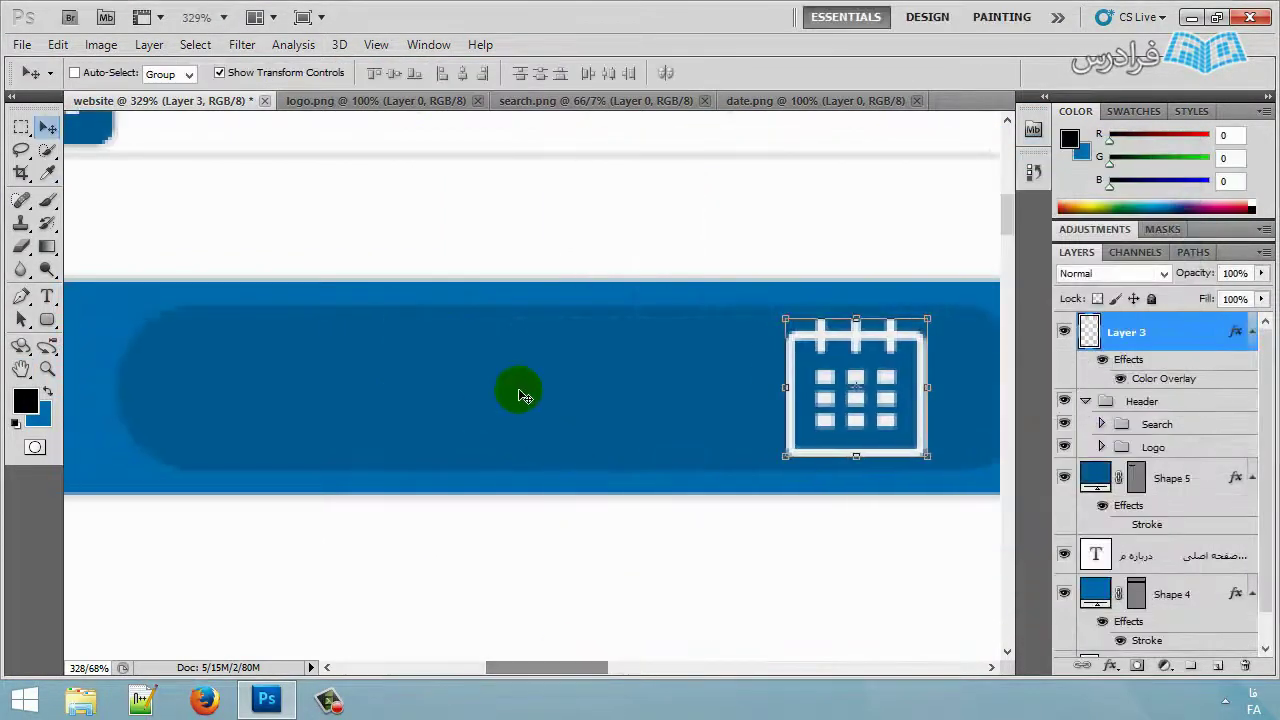
{"action": "left_click", "coordinate": [659, 398]}
{"action": "type", "text": "پنجشنبه ، 1"}
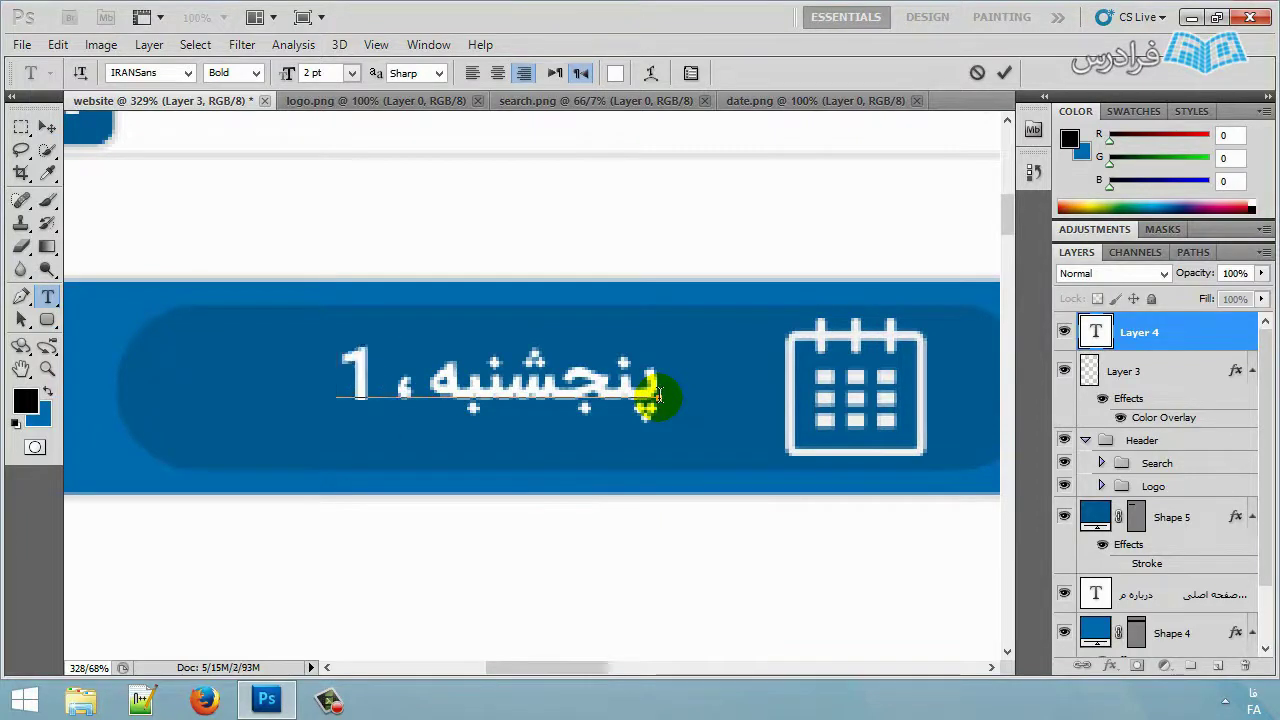
{"action": "type", "text": "4 بهمن ،"}
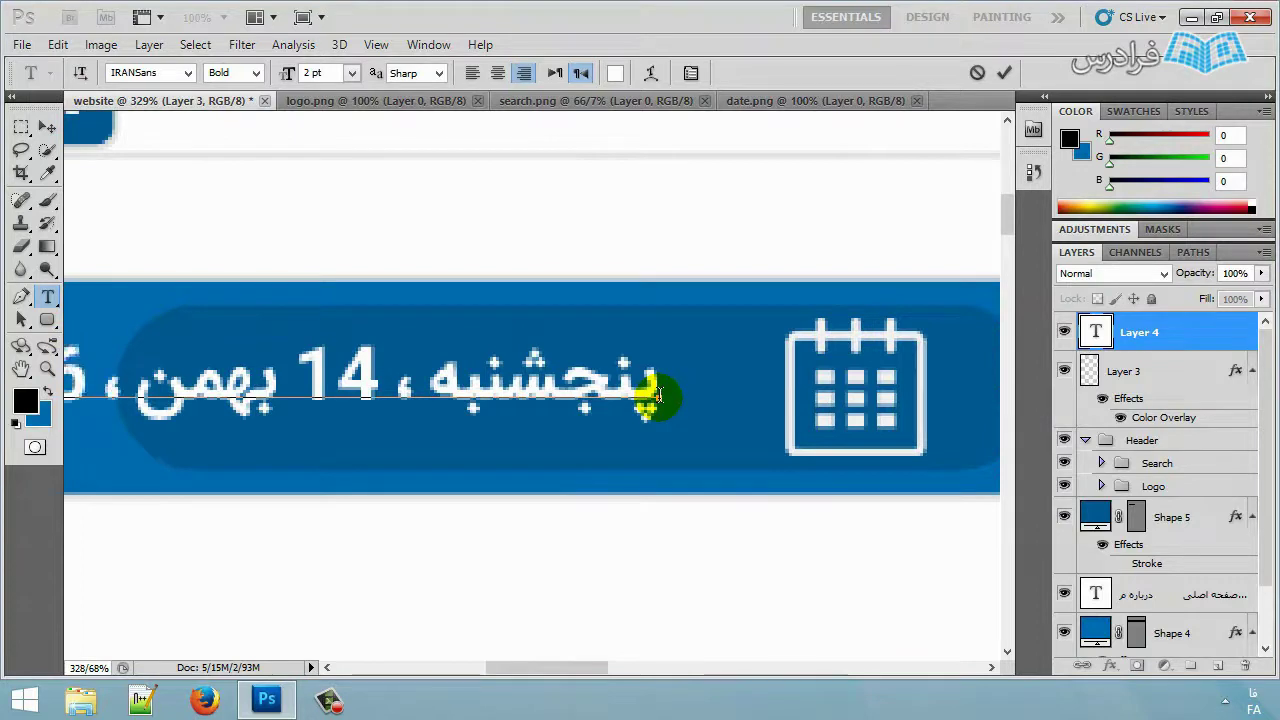
{"action": "key", "text": "ctrl+a"}
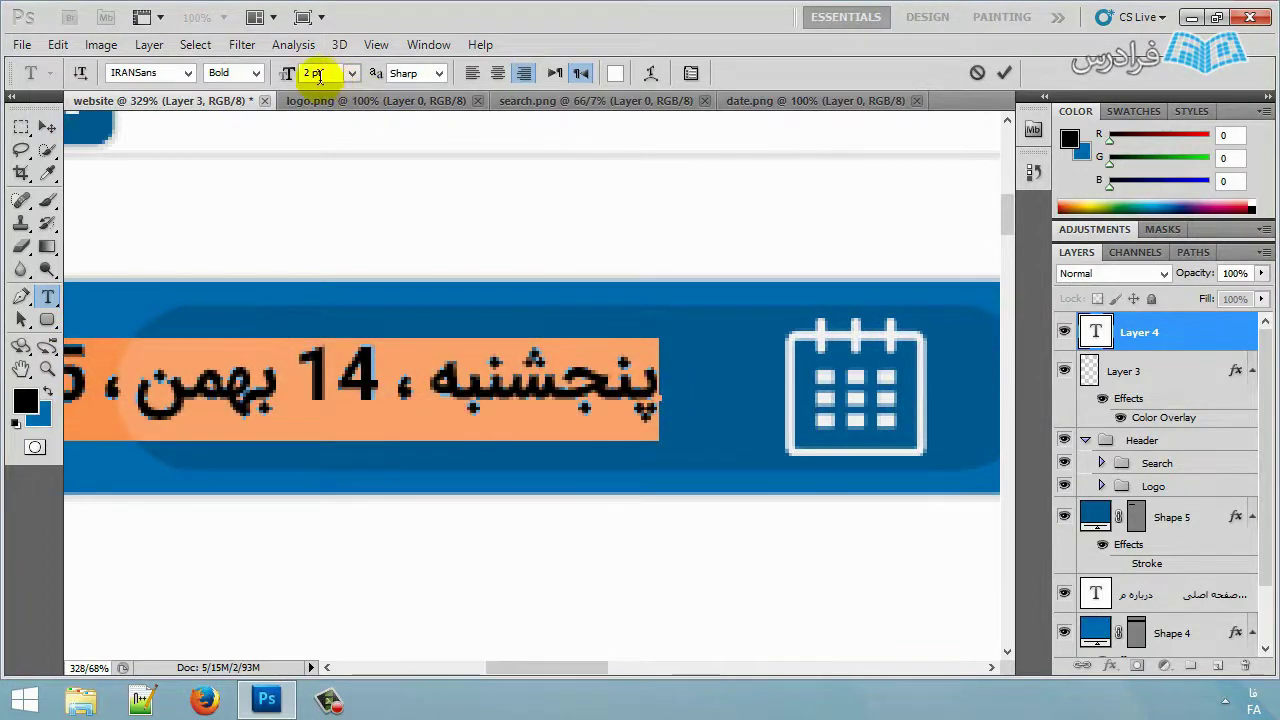
{"action": "left_click_drag", "start_coordinate": [303, 73], "coordinate": [294, 77]}
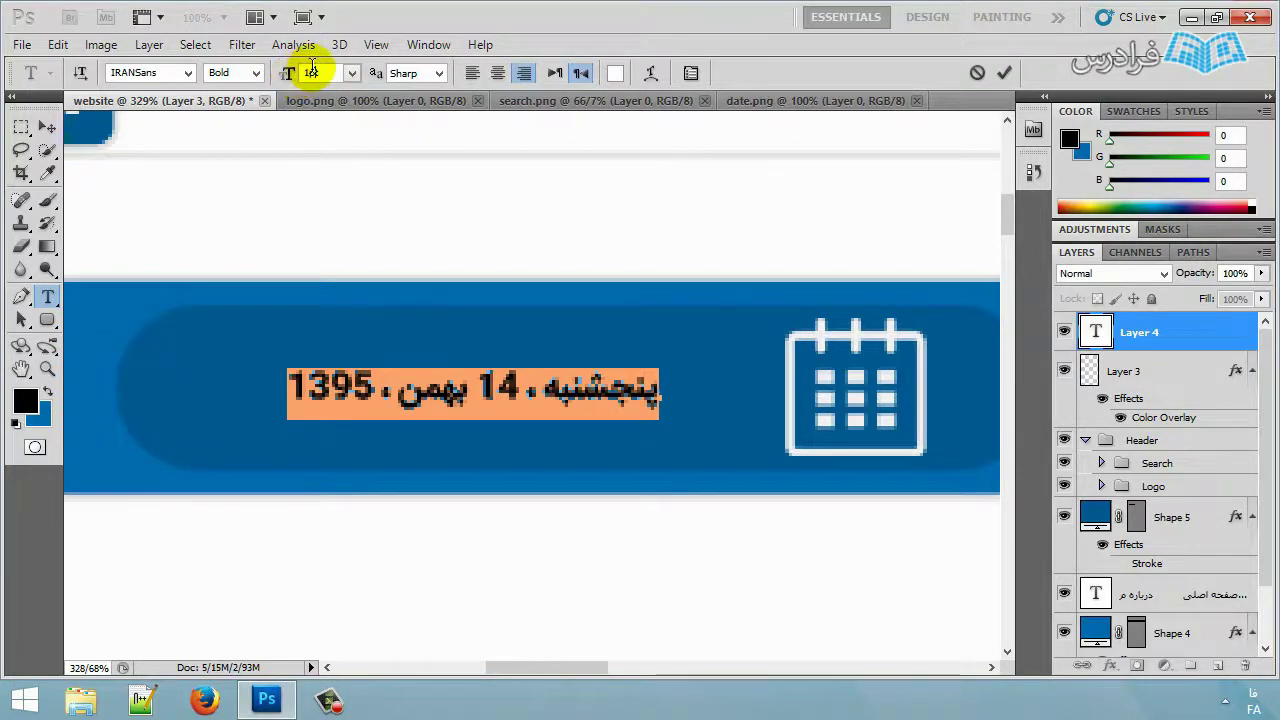
{"action": "left_click", "coordinate": [45, 126]}
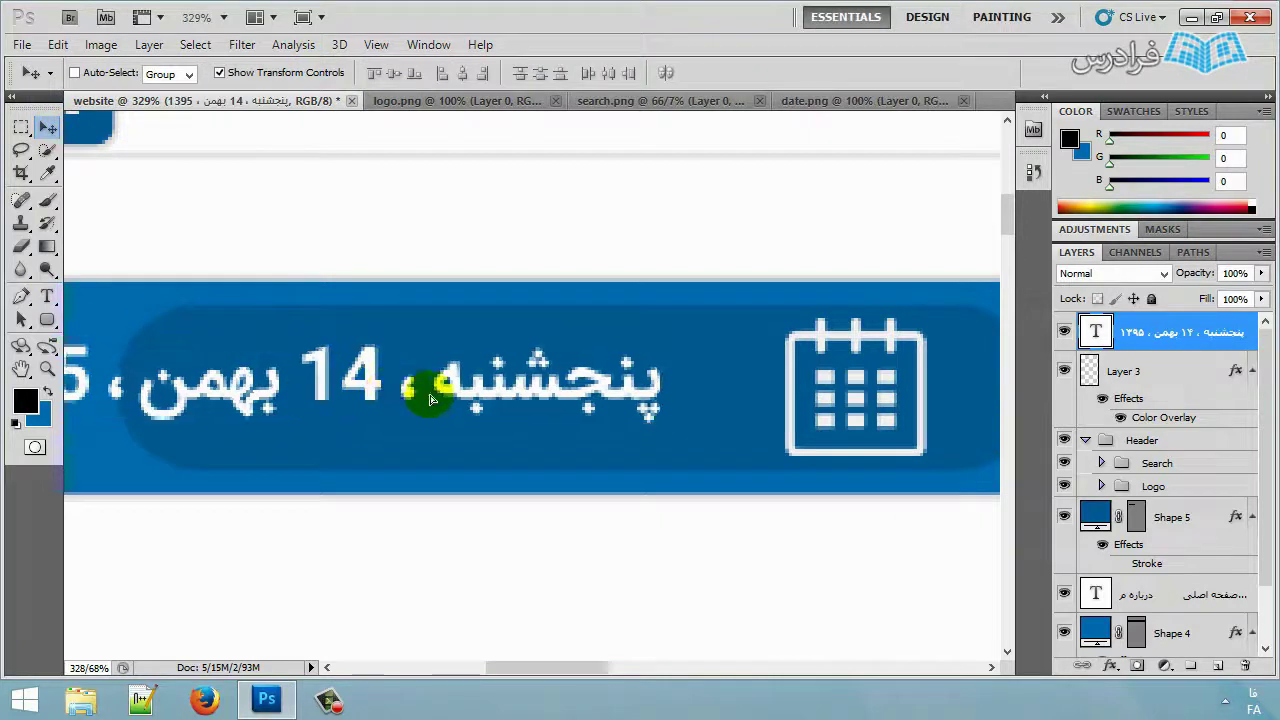
Shift the date text right so it fits inside the dark rounded shape, and nudge the calendar icon right.
{"action": "left_click_drag", "start_coordinate": [430, 400], "coordinate": [640, 397]}
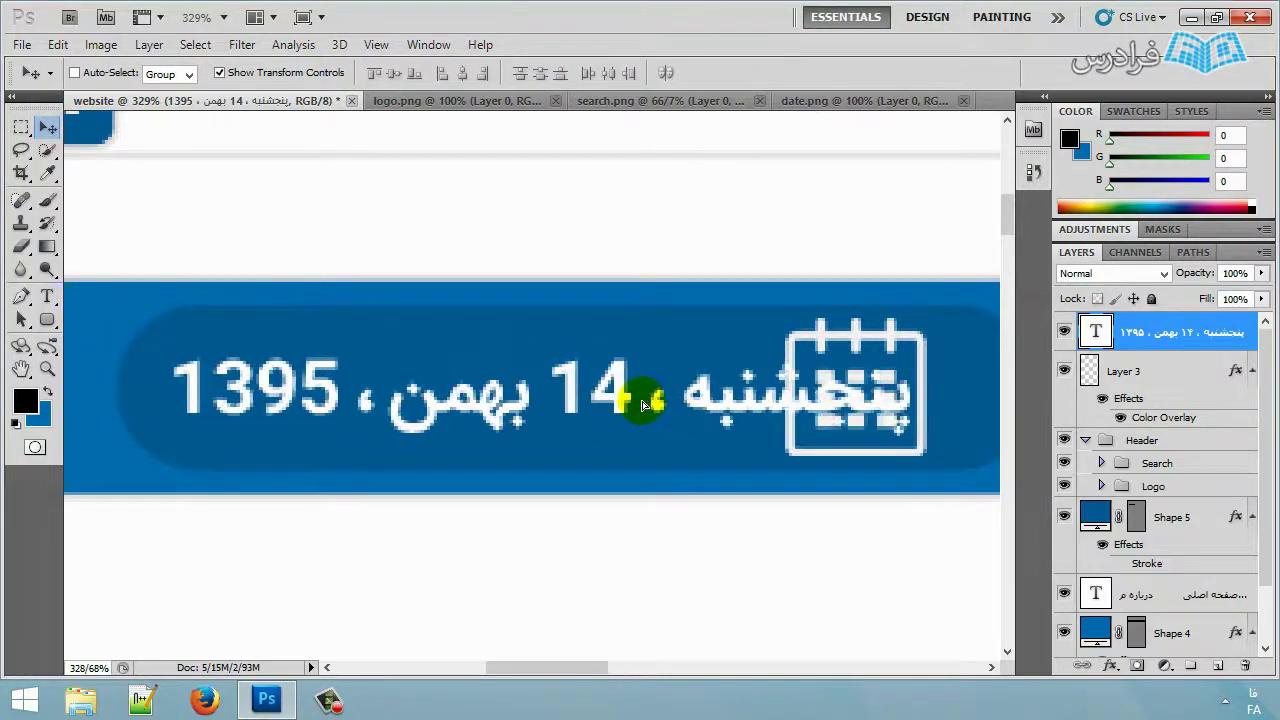
{"action": "left_click", "coordinate": [1165, 371]}
{"action": "left_click_drag", "start_coordinate": [921, 358], "coordinate": [966, 359]}
{"action": "left_click_drag", "start_coordinate": [492, 667], "coordinate": [514, 666]}
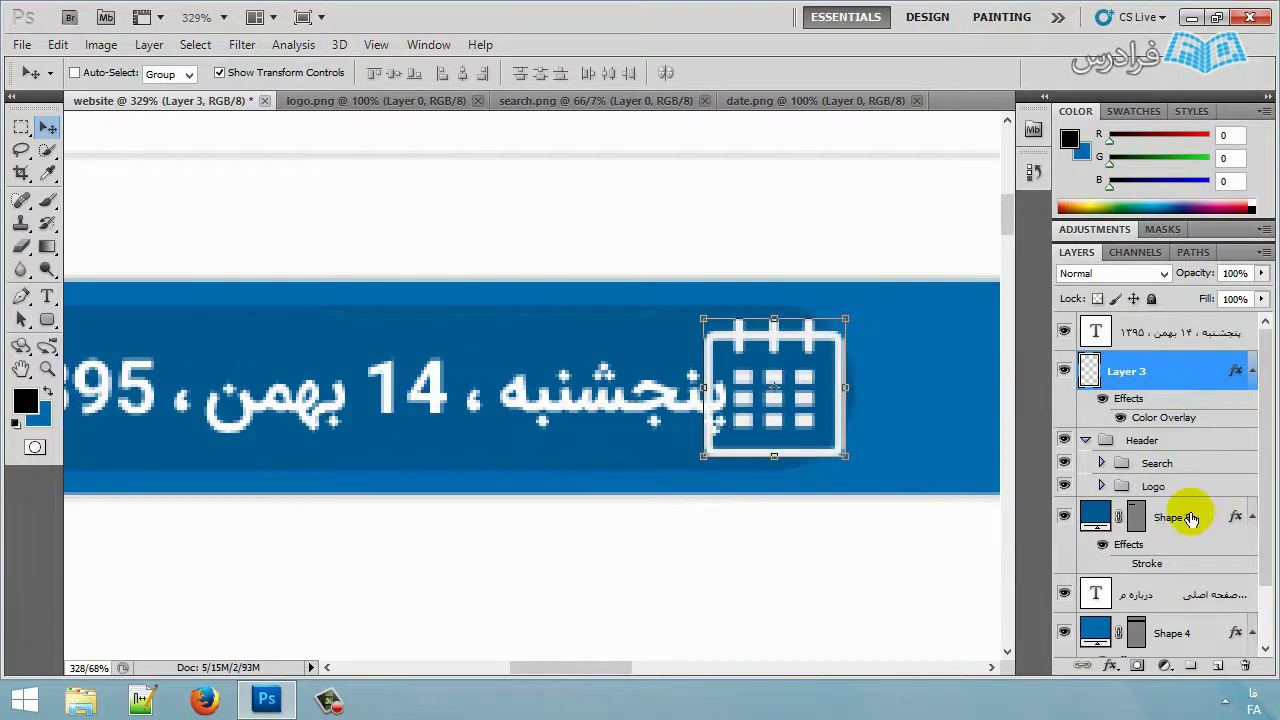
Widen the dark rounded date shape to the right to about 109.32% of its width and apply the transformation.
{"action": "left_click", "coordinate": [1190, 517]}
{"action": "left_click_drag", "start_coordinate": [861, 393], "coordinate": [945, 386]}
{"action": "left_click", "coordinate": [47, 126]}
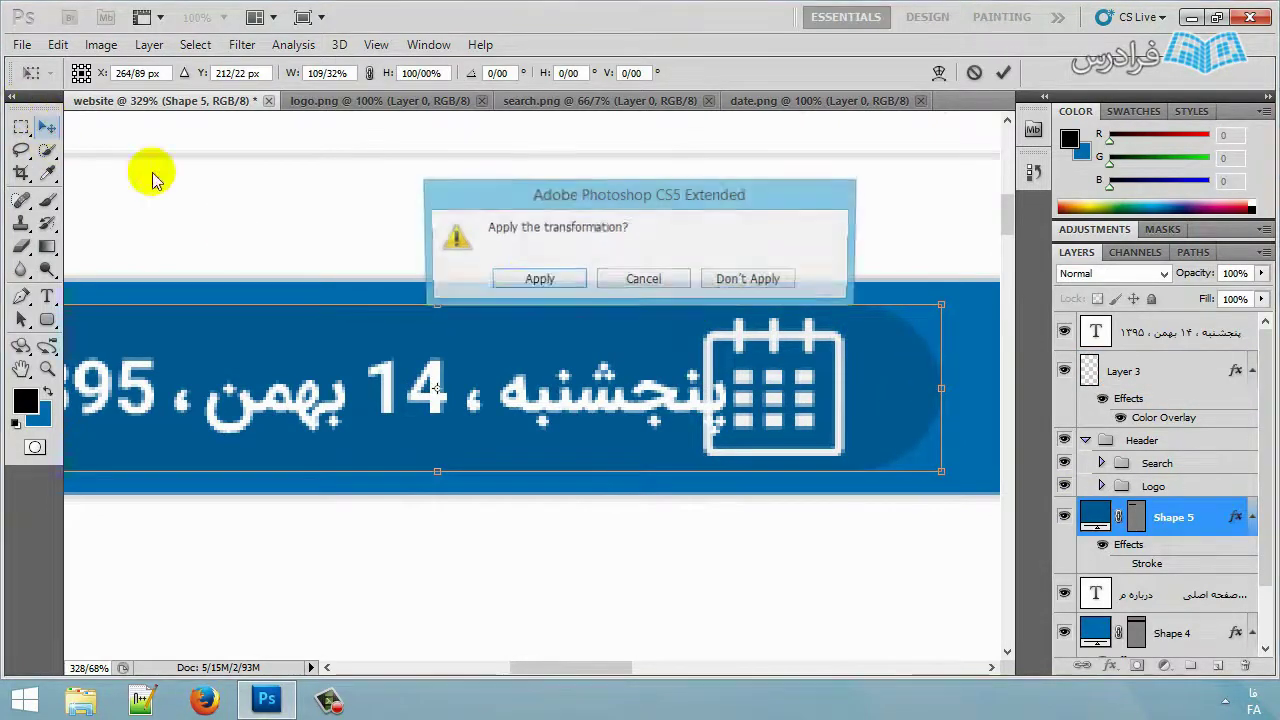
{"action": "left_click", "coordinate": [528, 279]}
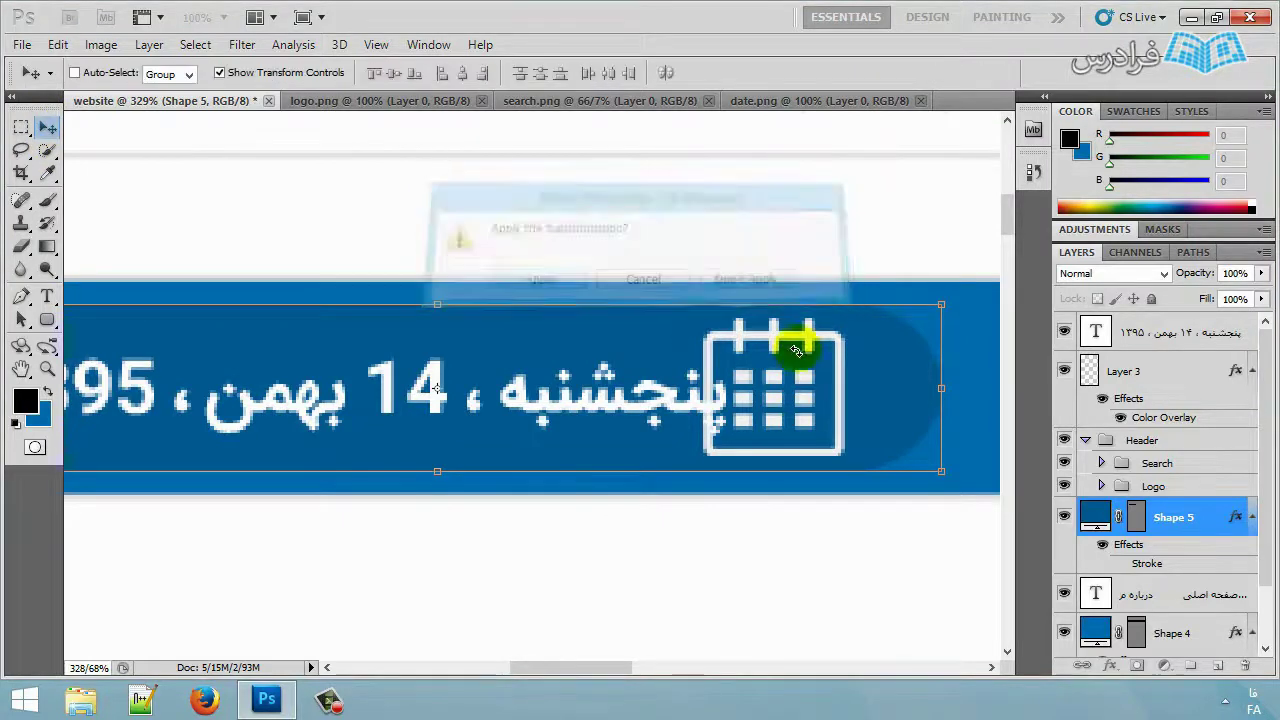
Move the calendar icon right, clear of the date text and inside the widened shape's right end.
{"action": "left_click", "coordinate": [1214, 371]}
{"action": "left_click_drag", "start_coordinate": [811, 400], "coordinate": [858, 401]}
{"action": "scroll", "coordinate": [398, 445], "scroll_direction": "down", "scroll_amount": 3}
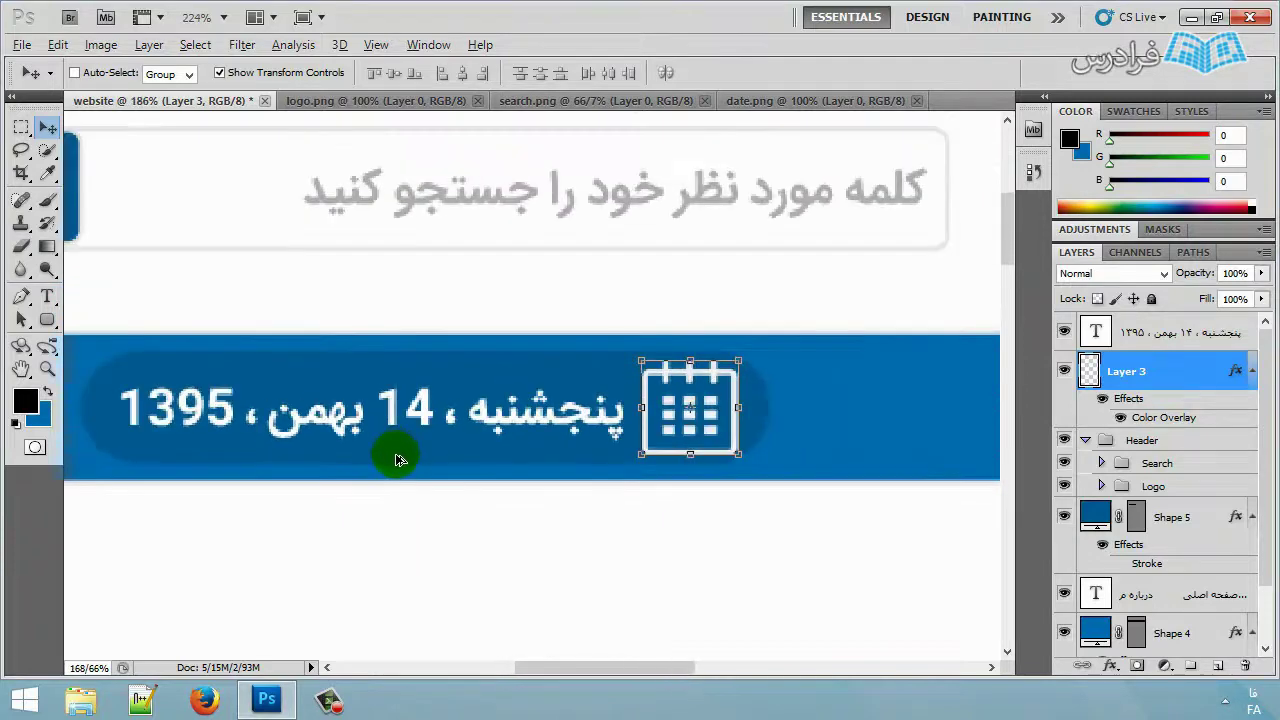
{"action": "scroll", "coordinate": [395, 458], "scroll_direction": "down", "scroll_amount": 5}
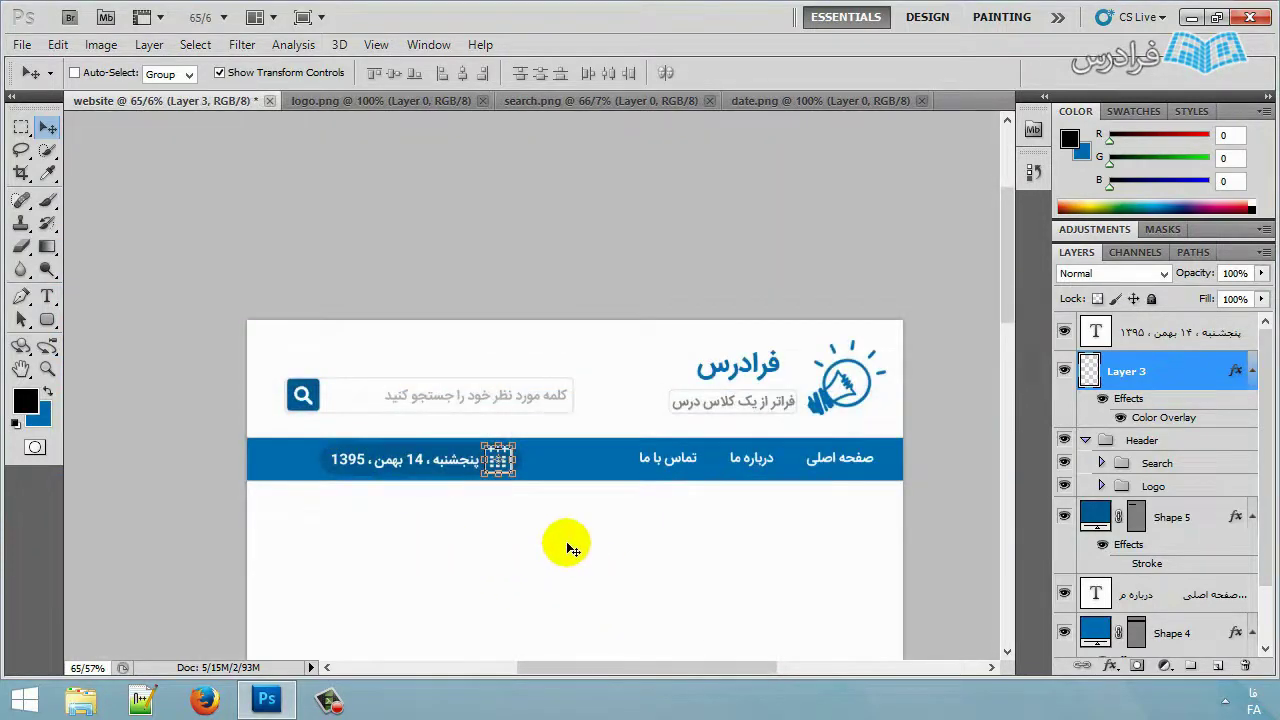
Create a new layer group named "top menu" above the calendar icon layer.
{"action": "left_click_drag", "start_coordinate": [606, 668], "coordinate": [621, 668]}
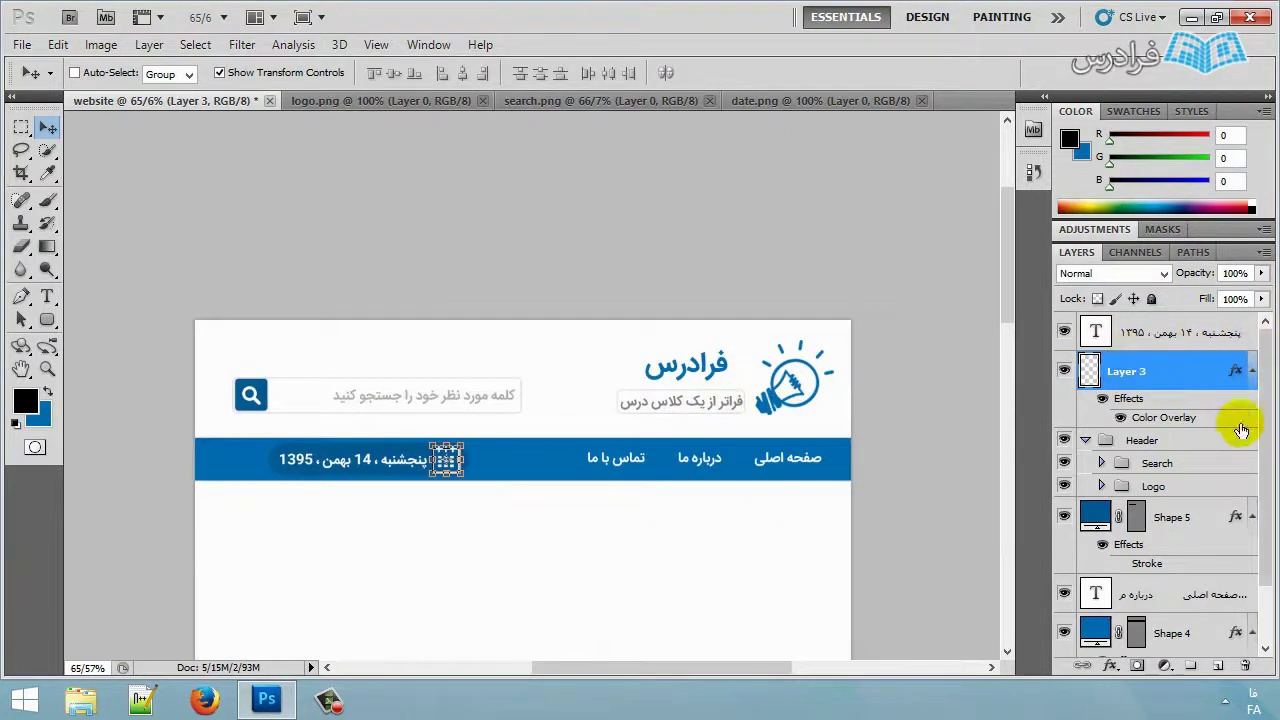
{"action": "scroll", "coordinate": [1257, 451], "scroll_direction": "down", "scroll_amount": 2}
{"action": "left_click", "coordinate": [1192, 666]}
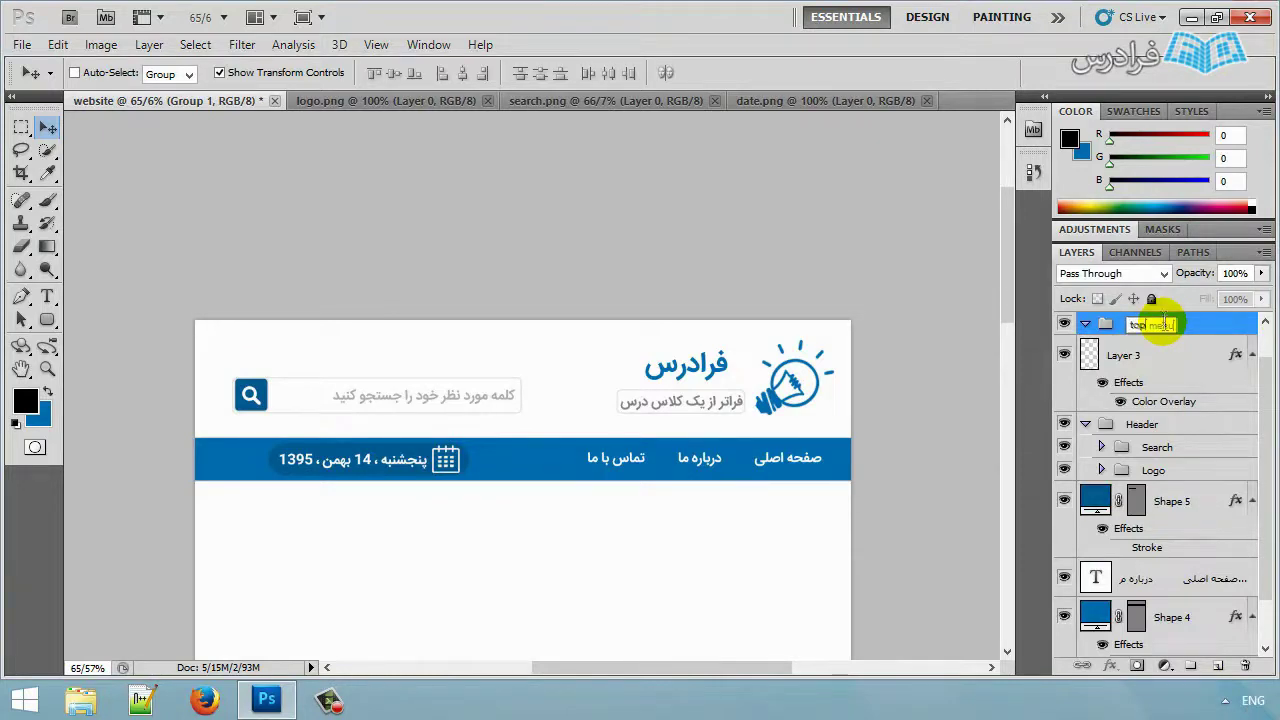
{"action": "key", "text": "Return"}
Move the calendar icon, Shape 5, menu text, Shape 4 and date text layers into the top menu group.
{"action": "left_click", "coordinate": [1155, 357]}
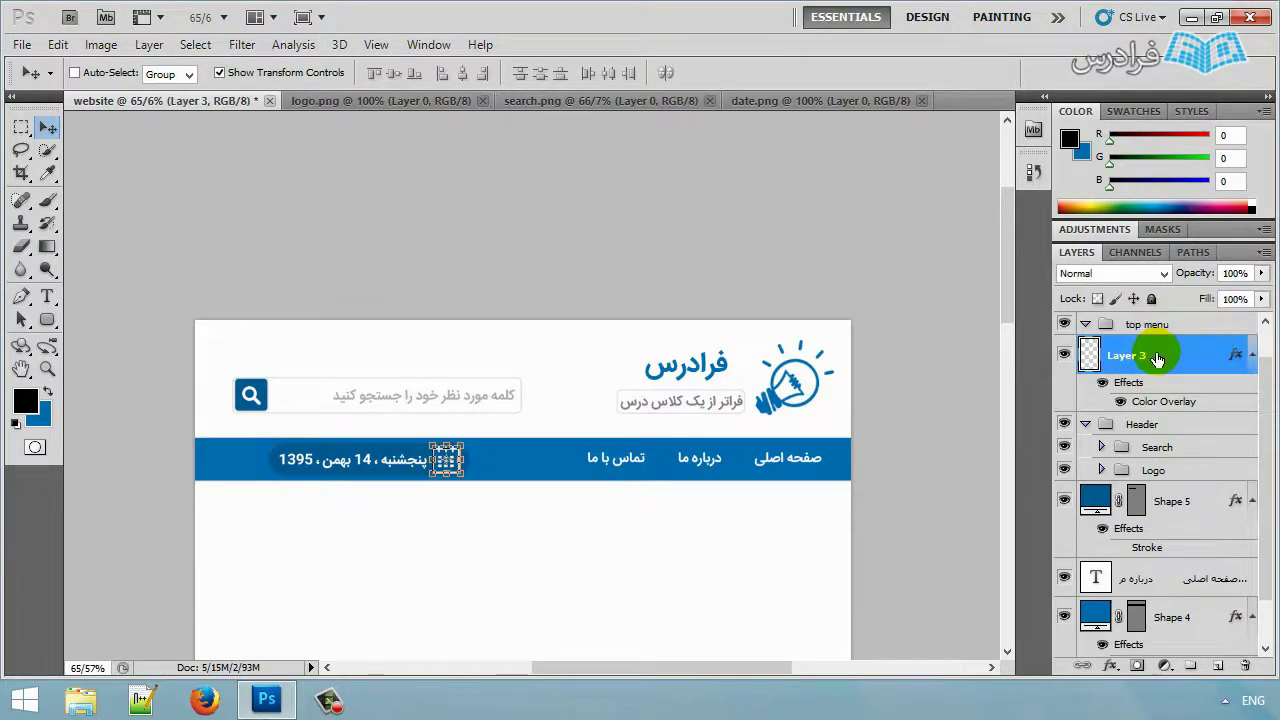
{"action": "left_click_drag", "start_coordinate": [1157, 361], "coordinate": [1166, 334]}
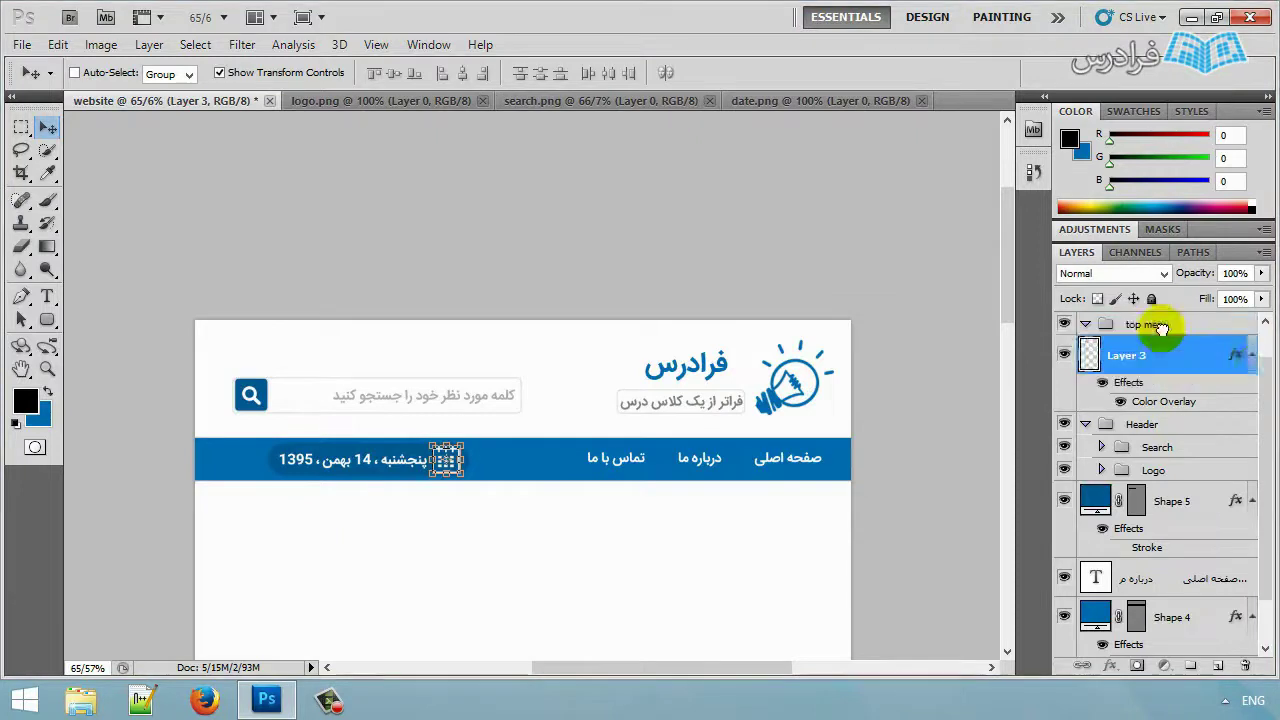
{"action": "left_click_drag", "start_coordinate": [1264, 360], "coordinate": [1272, 462]}
{"action": "left_click", "coordinate": [1180, 445]}
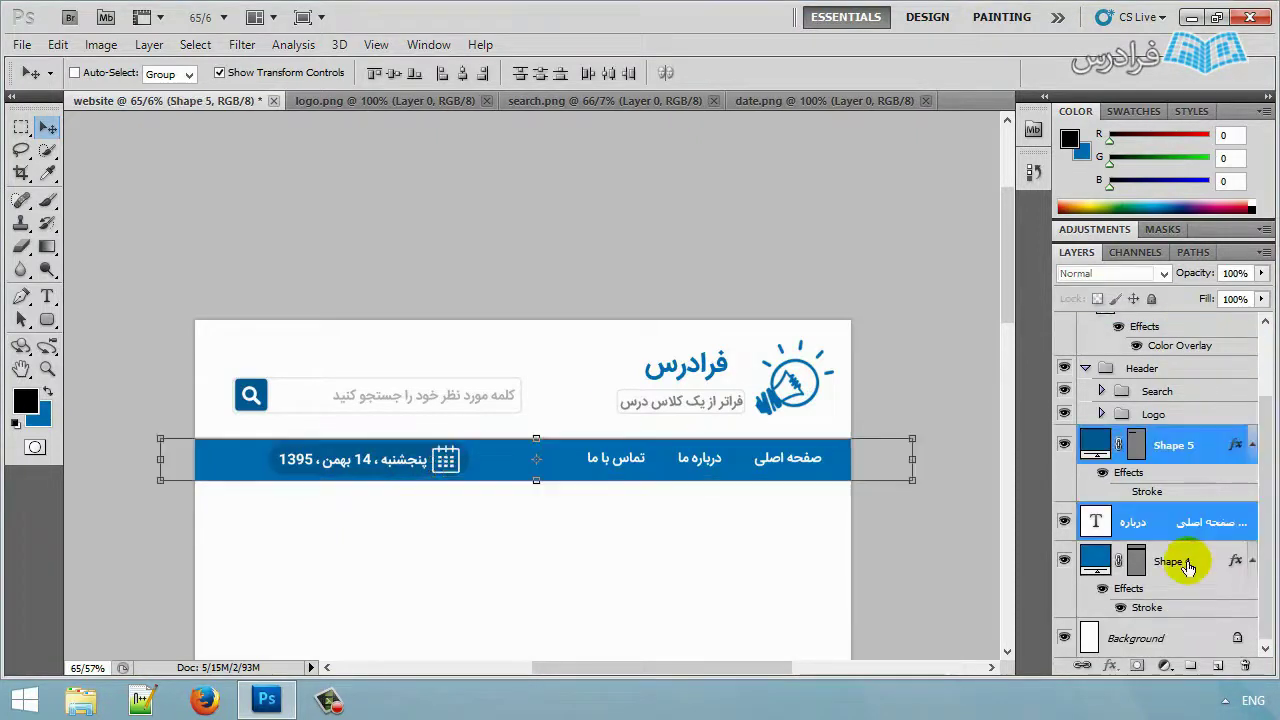
{"action": "left_click", "coordinate": [1188, 565], "text": "shift"}
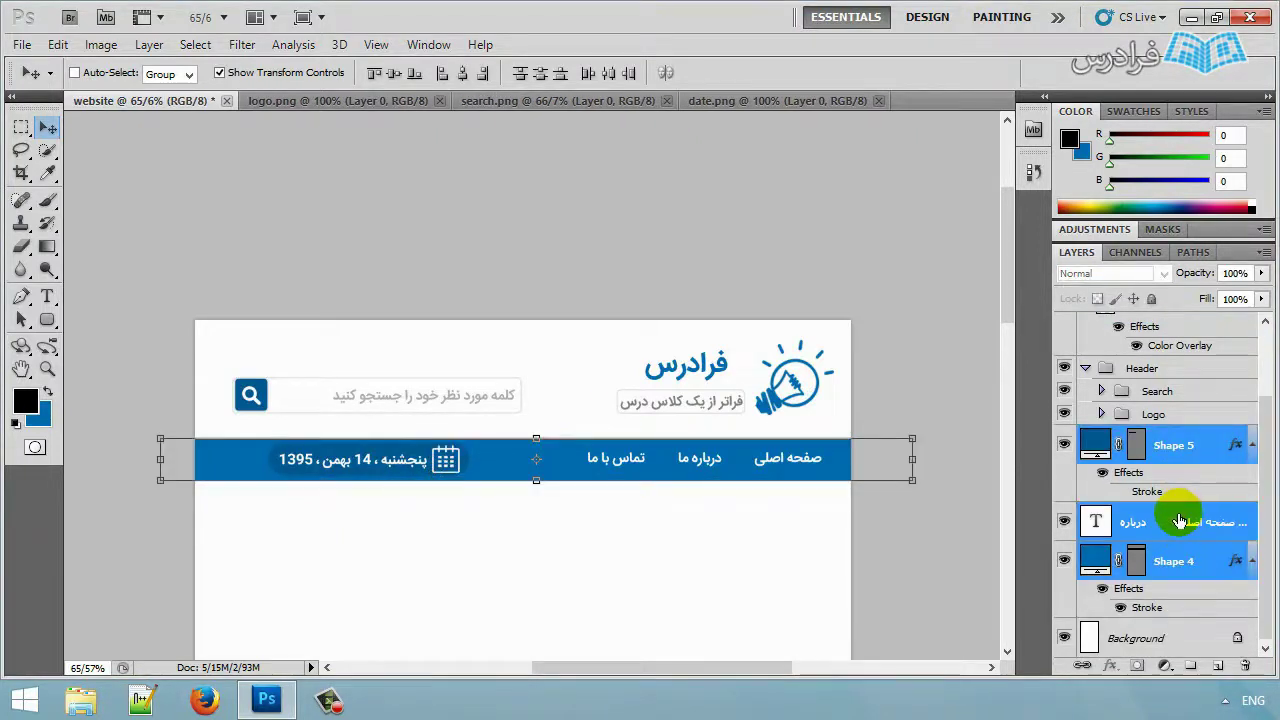
{"action": "scroll", "coordinate": [1173, 547], "scroll_direction": "up", "scroll_amount": 3}
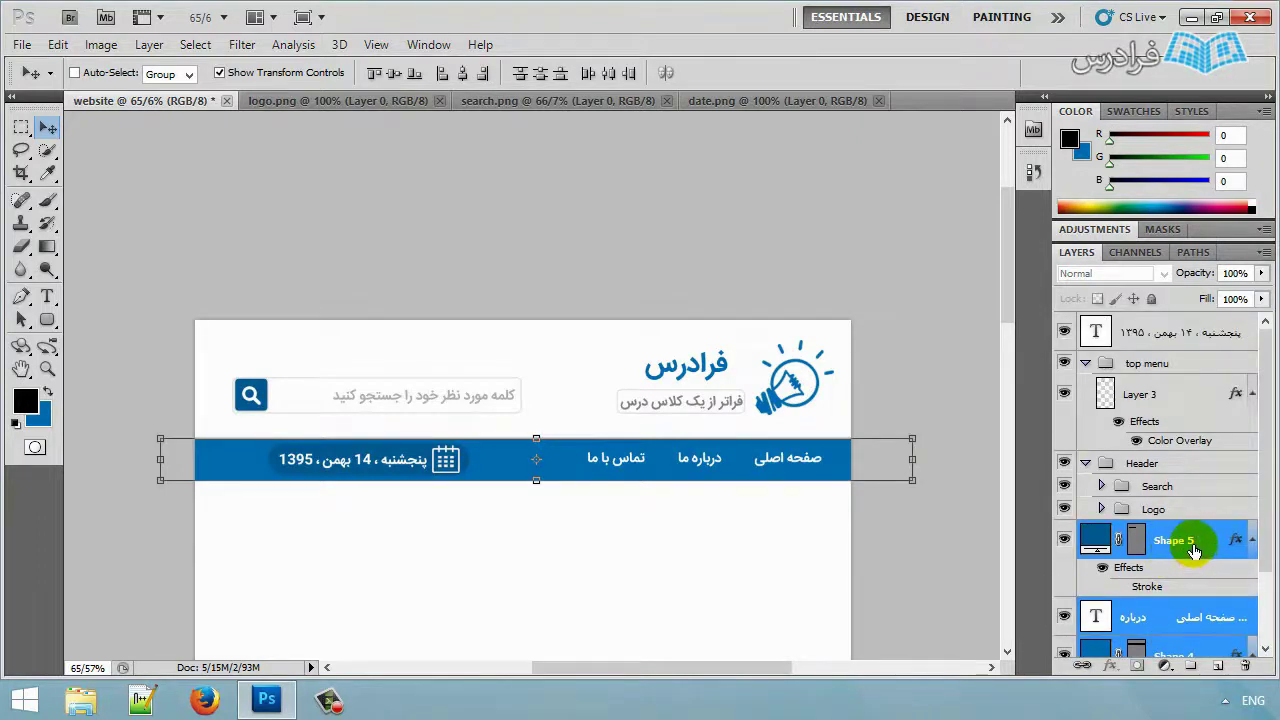
{"action": "left_click_drag", "start_coordinate": [1194, 527], "coordinate": [1163, 395]}
{"action": "left_click_drag", "start_coordinate": [1178, 347], "coordinate": [1103, 350]}
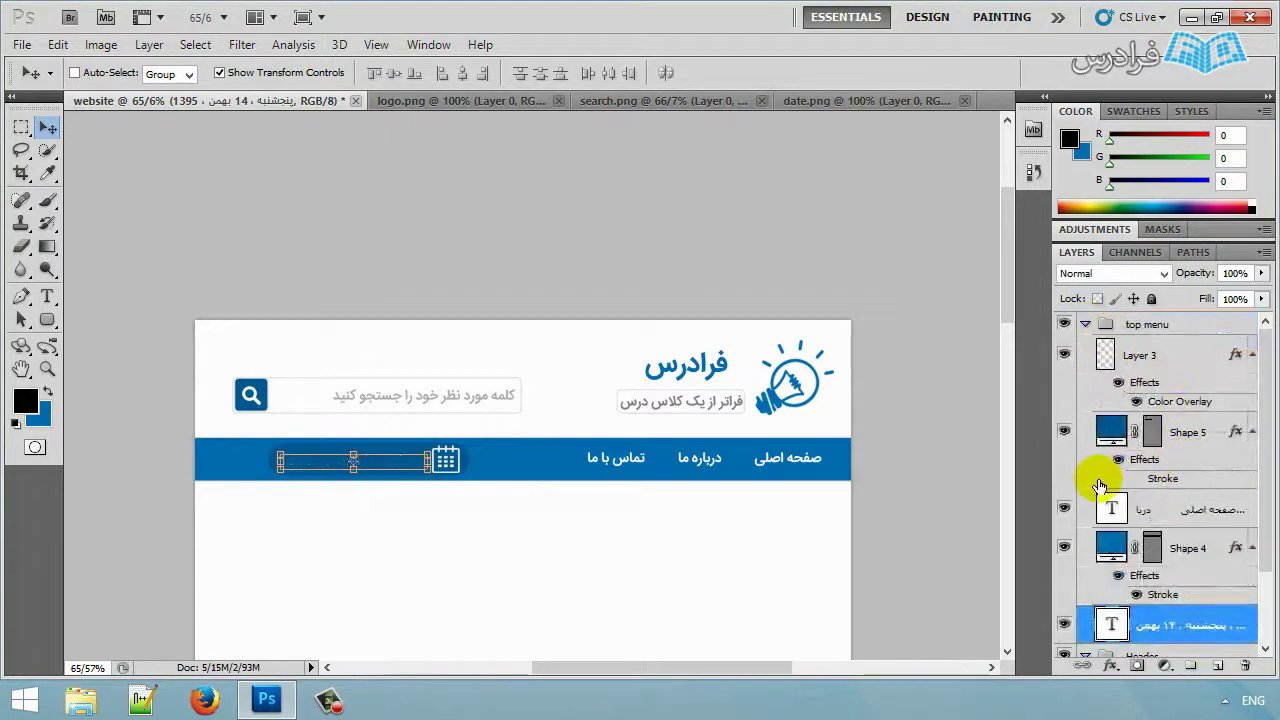
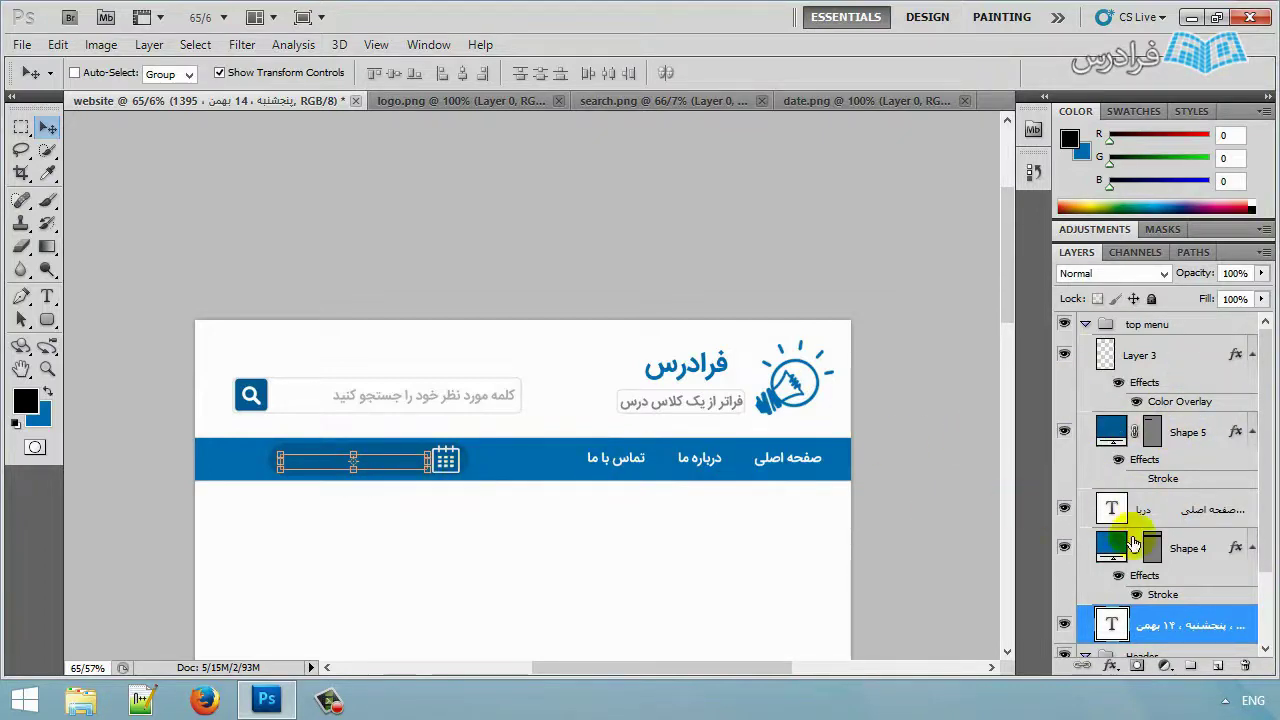
Reorder the date text layer so it sits directly above Shape 5 in the top menu group.
{"action": "scroll", "coordinate": [1270, 550], "scroll_direction": "down", "scroll_amount": 2}
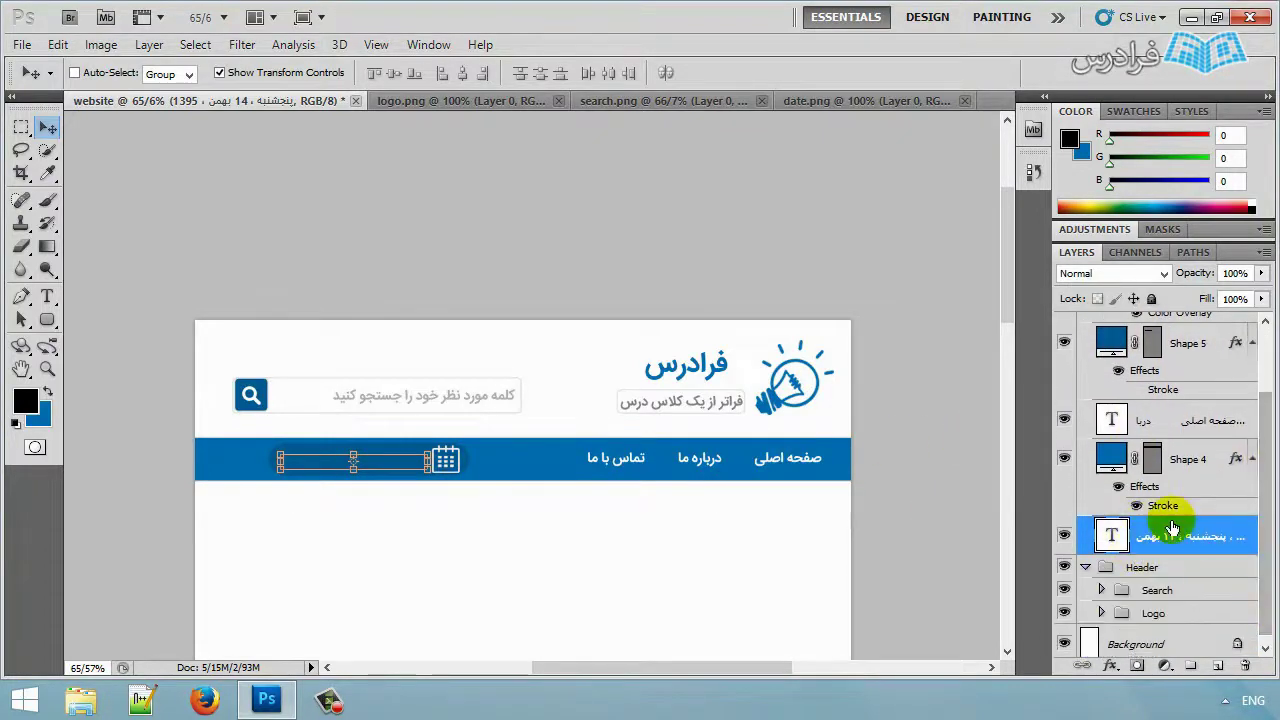
{"action": "left_click", "coordinate": [1192, 462]}
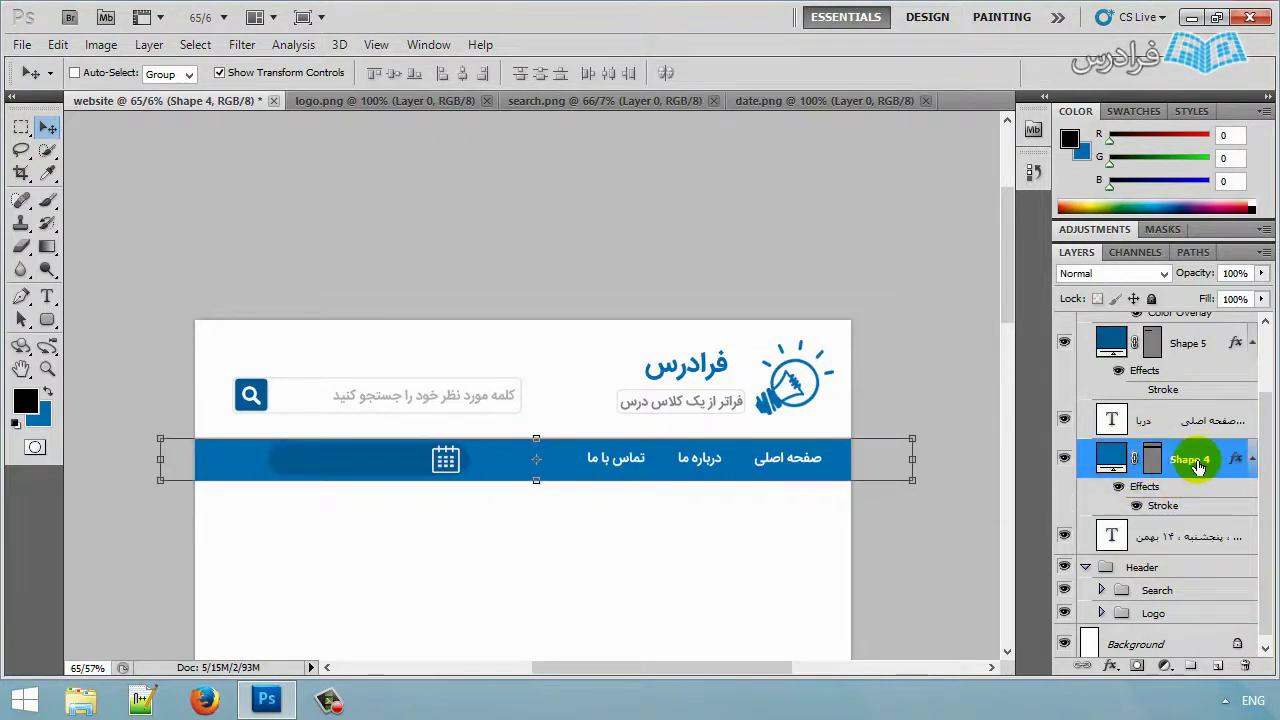
{"action": "left_click", "coordinate": [1152, 535]}
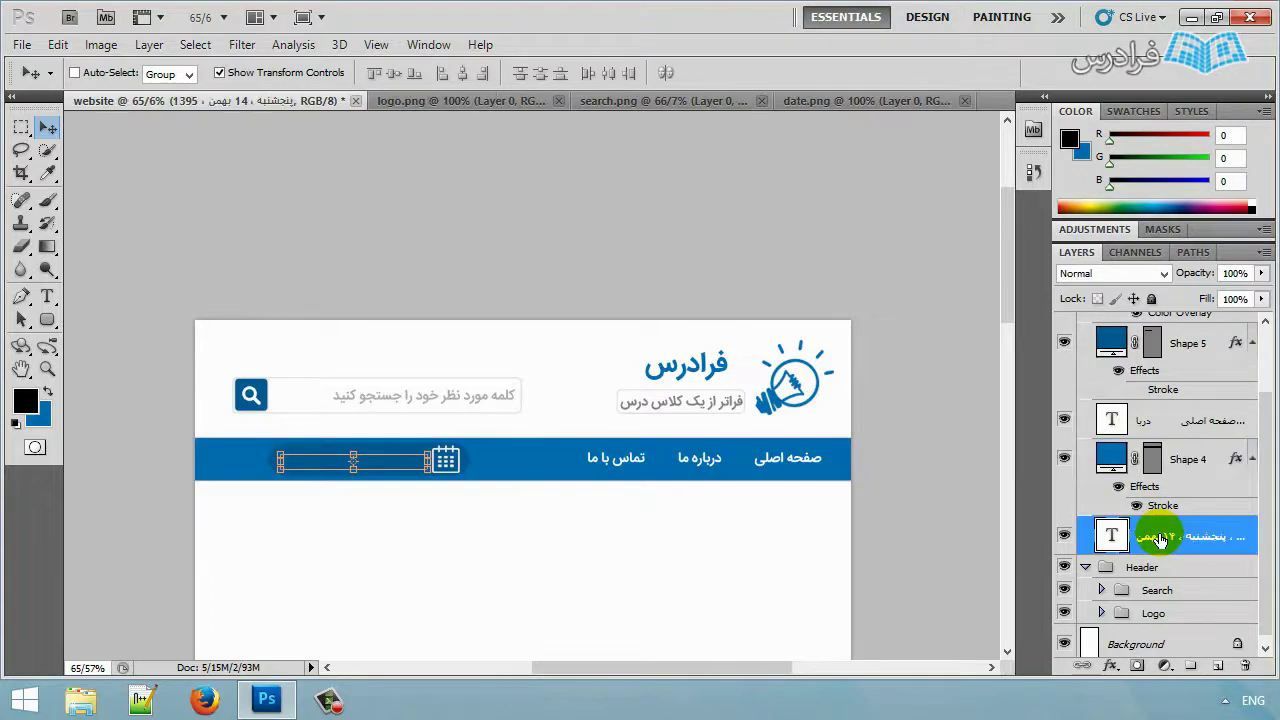
{"action": "scroll", "coordinate": [1255, 460], "scroll_direction": "up", "scroll_amount": 2}
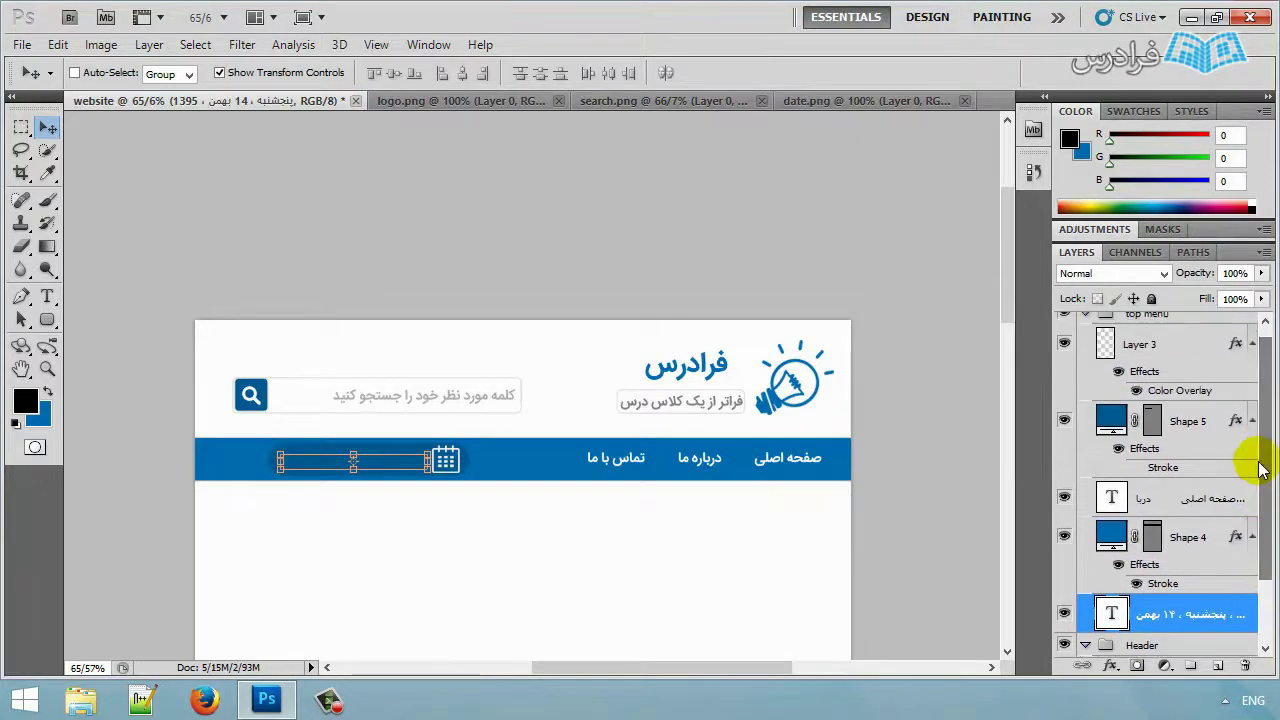
{"action": "left_click_drag", "start_coordinate": [1203, 628], "coordinate": [1180, 420]}
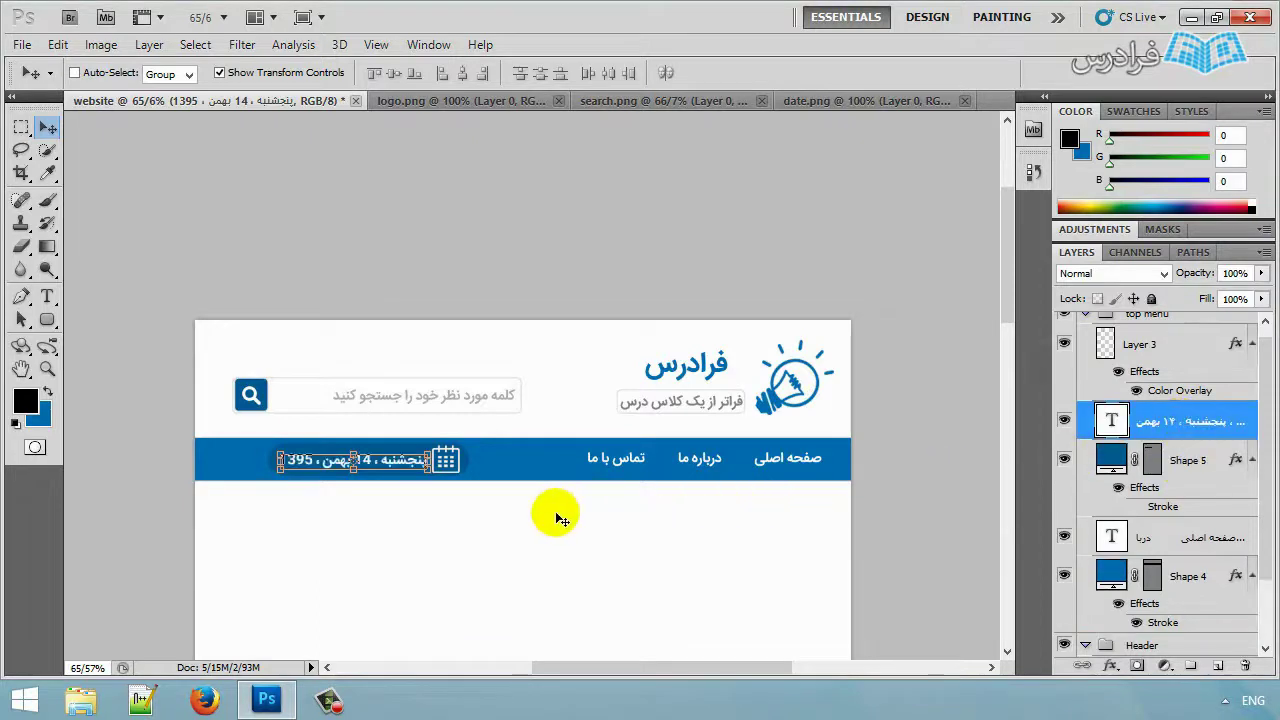
Collapse the top menu group and nest it inside the Header group below Logo.
{"action": "scroll", "coordinate": [1103, 345], "scroll_direction": "up", "scroll_amount": 1}
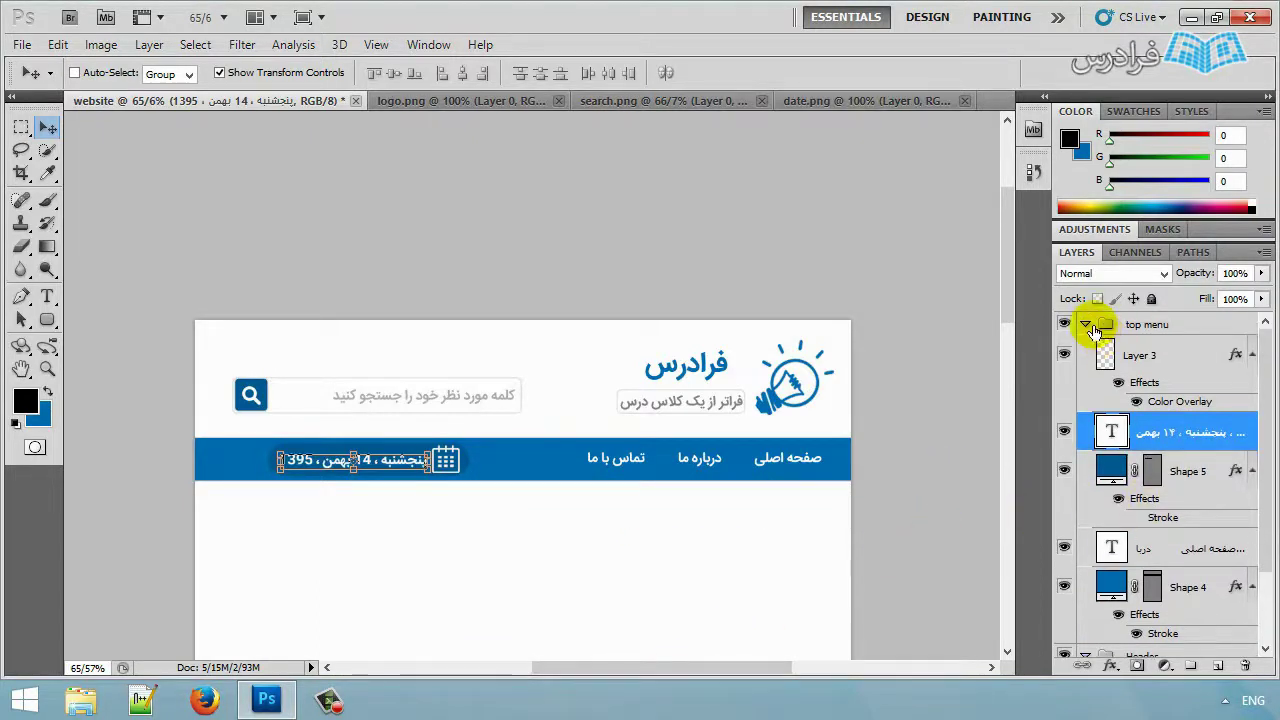
{"action": "left_click", "coordinate": [1088, 325]}
{"action": "left_click", "coordinate": [1150, 325]}
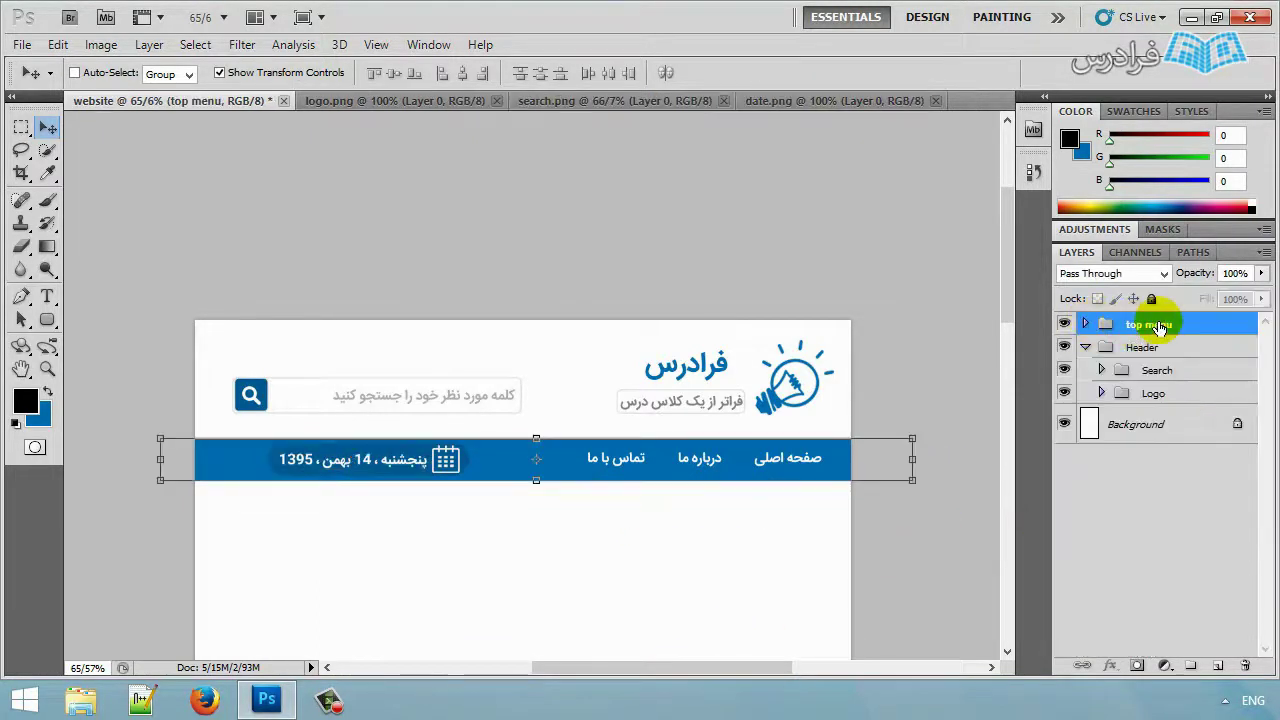
{"action": "left_click_drag", "start_coordinate": [1158, 326], "coordinate": [1160, 346]}
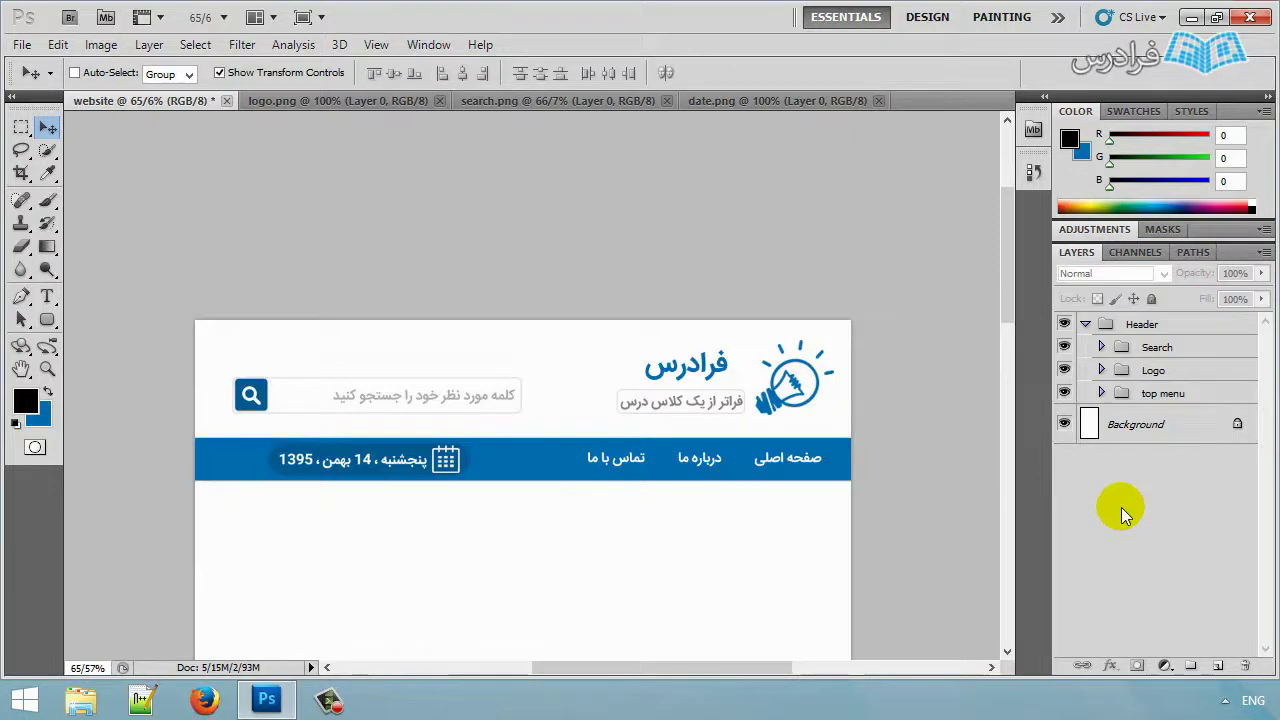
Close the logo.png, search.png and date.png documents, leaving the website document open.
{"action": "left_click_drag", "start_coordinate": [1003, 289], "coordinate": [1003, 334]}
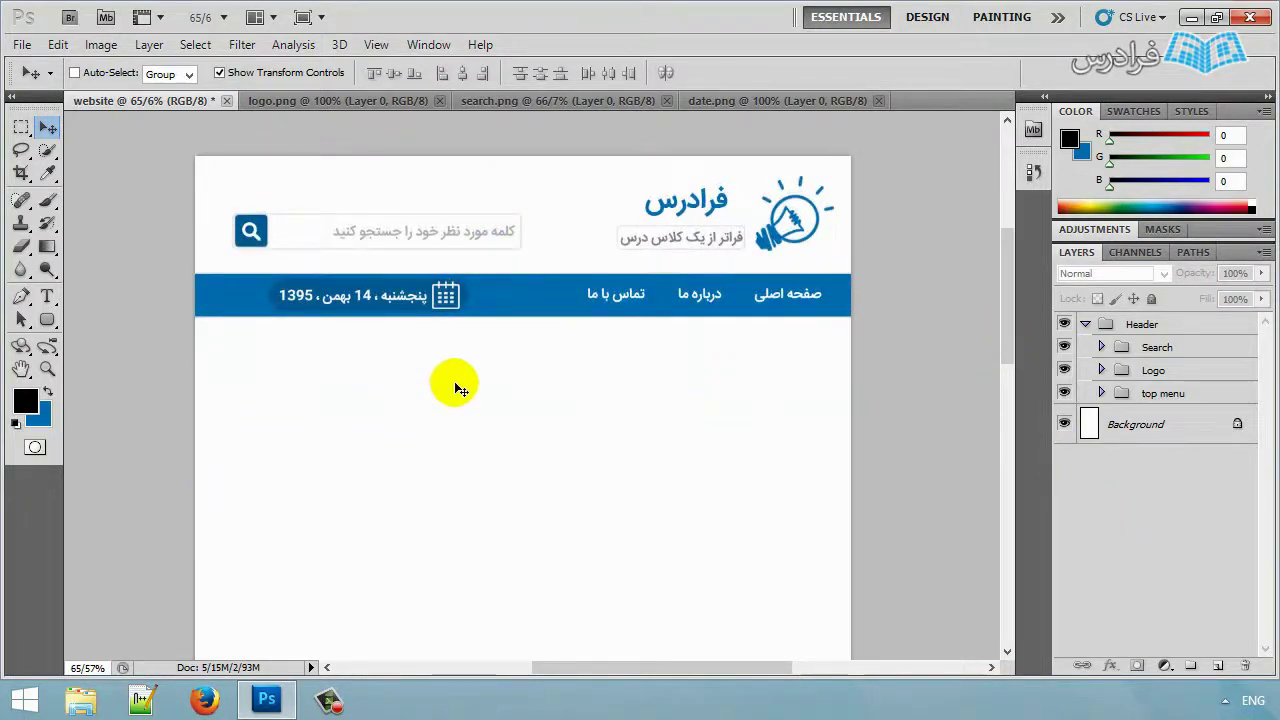
{"action": "left_click", "coordinate": [439, 101]}
{"action": "left_click", "coordinate": [455, 101]}
{"action": "left_click", "coordinate": [436, 101]}
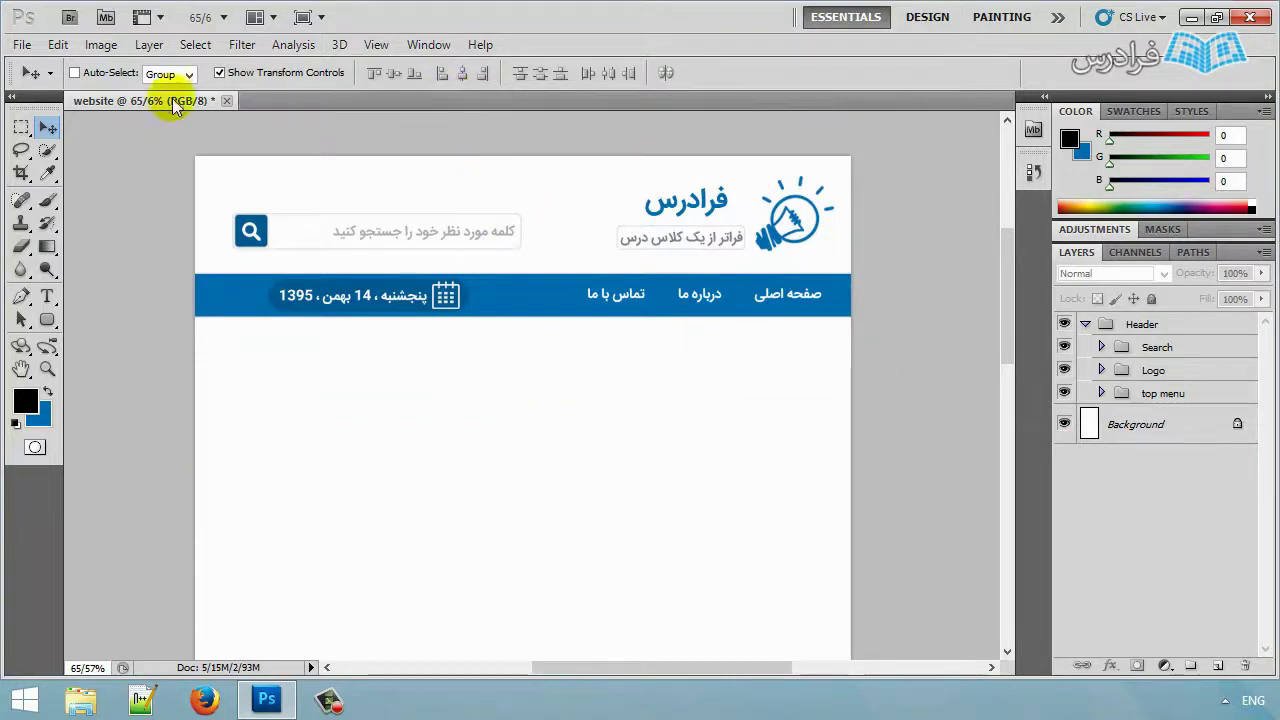
Open the telegram-channel.jpg banner from the Files and Codes folder and bring its document to the front.
{"action": "left_click", "coordinate": [22, 44]}
{"action": "left_click", "coordinate": [36, 82]}
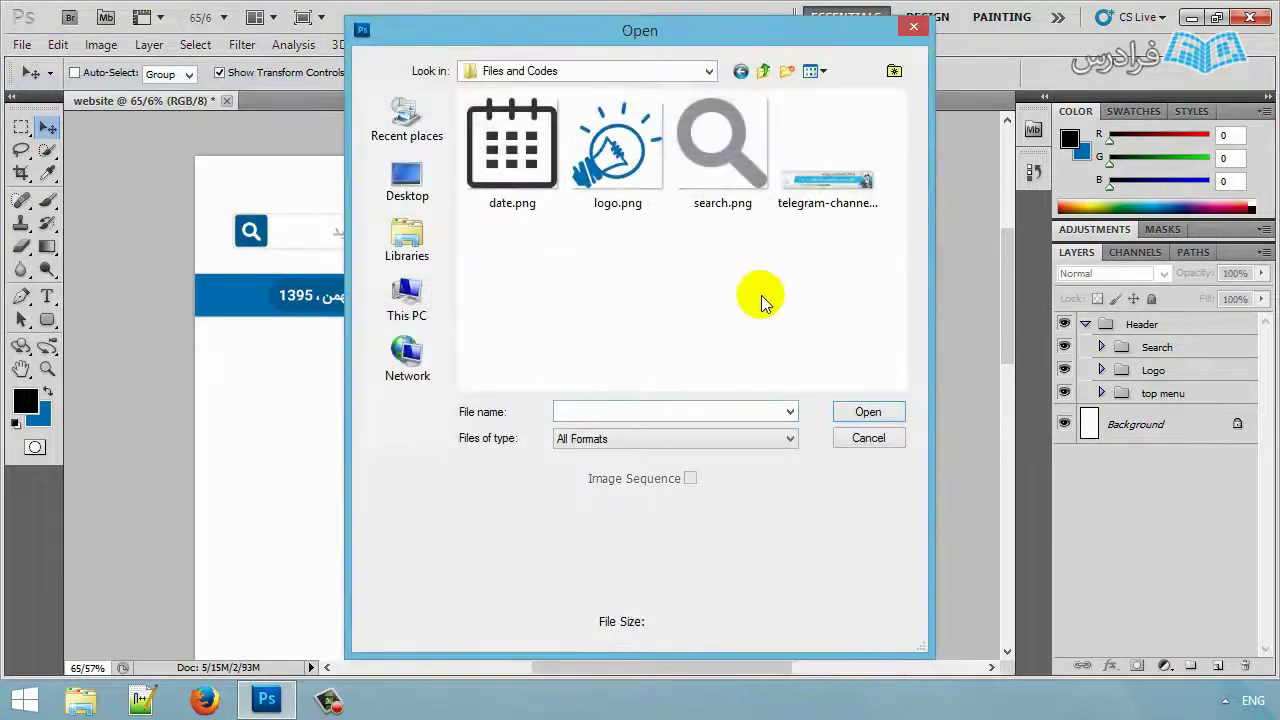
{"action": "double_click", "coordinate": [845, 200]}
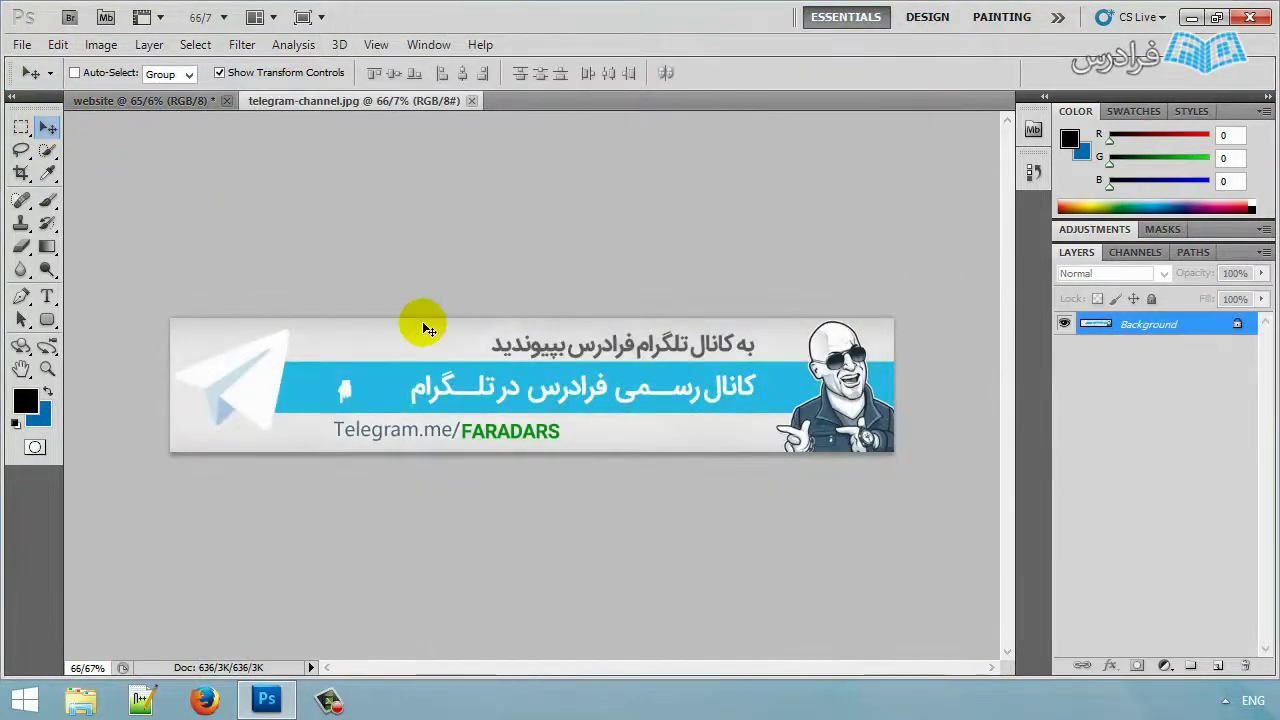
{"action": "left_click", "coordinate": [132, 105]}
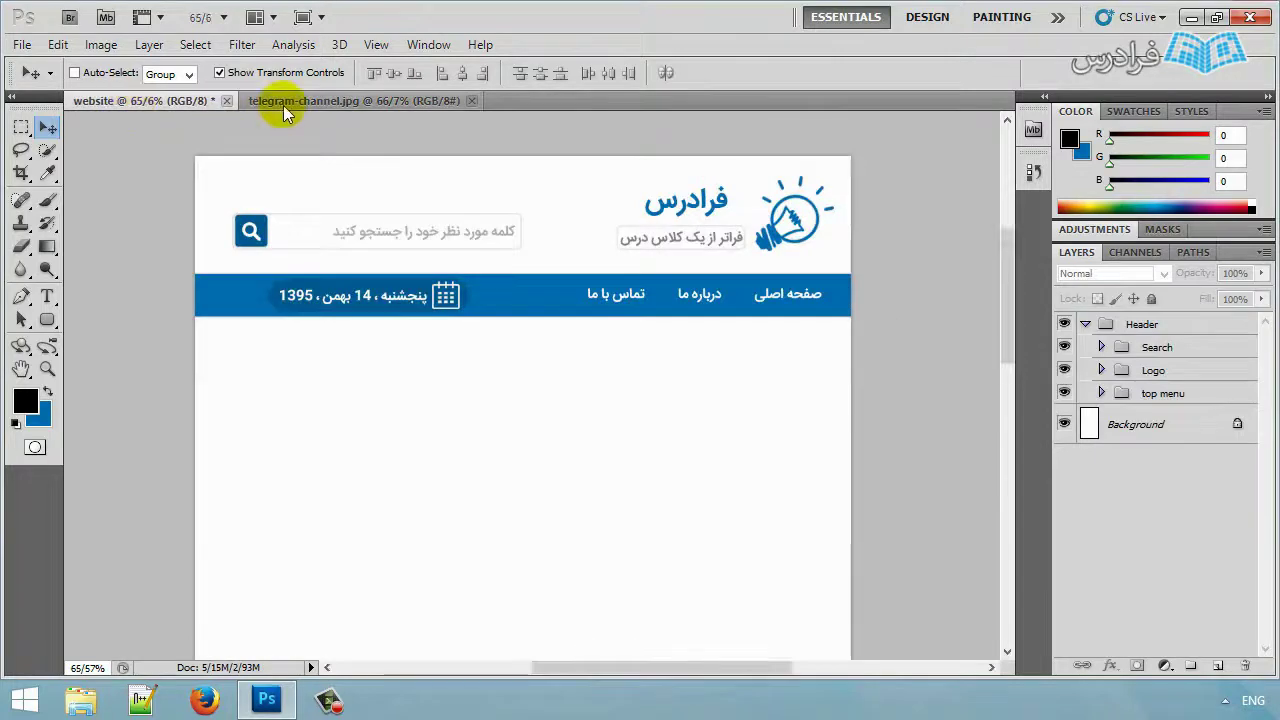
{"action": "left_click", "coordinate": [283, 101]}
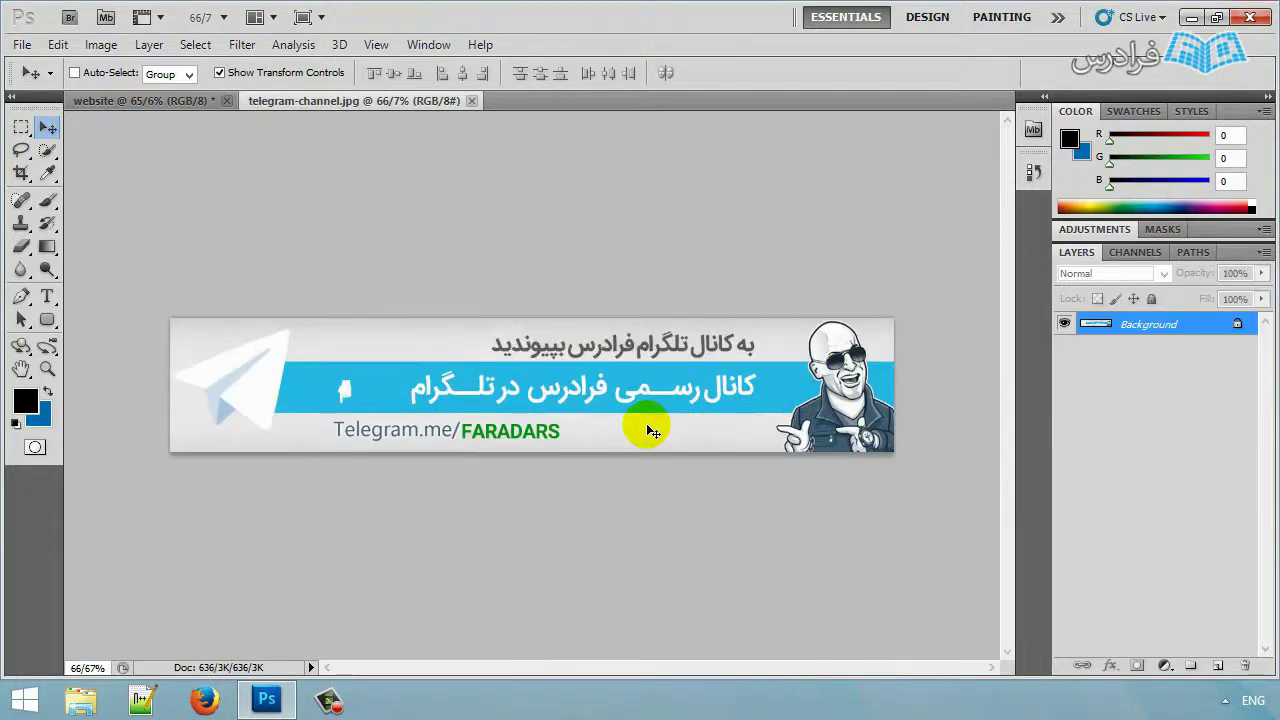
Convert the locked Background of telegram-channel.jpg into a regular layer named Layer 0 and move the banner into the website document.
{"action": "left_click", "coordinate": [372, 266]}
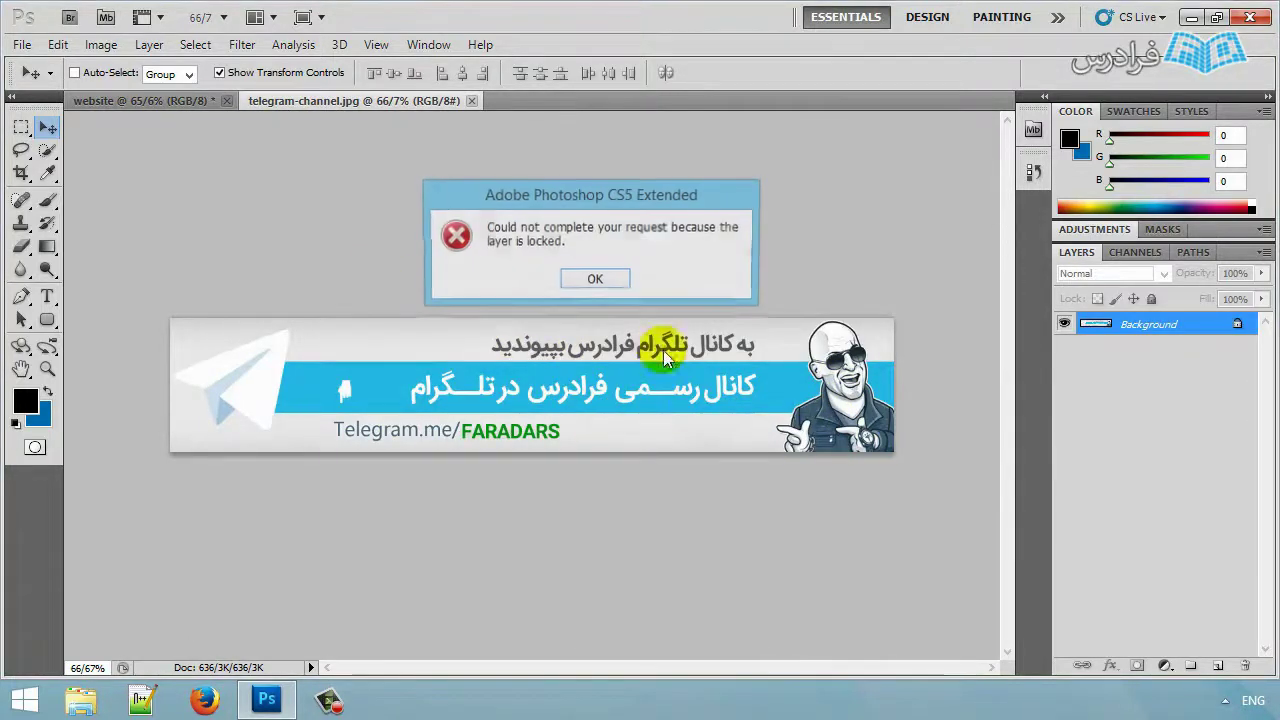
{"action": "left_click", "coordinate": [586, 277]}
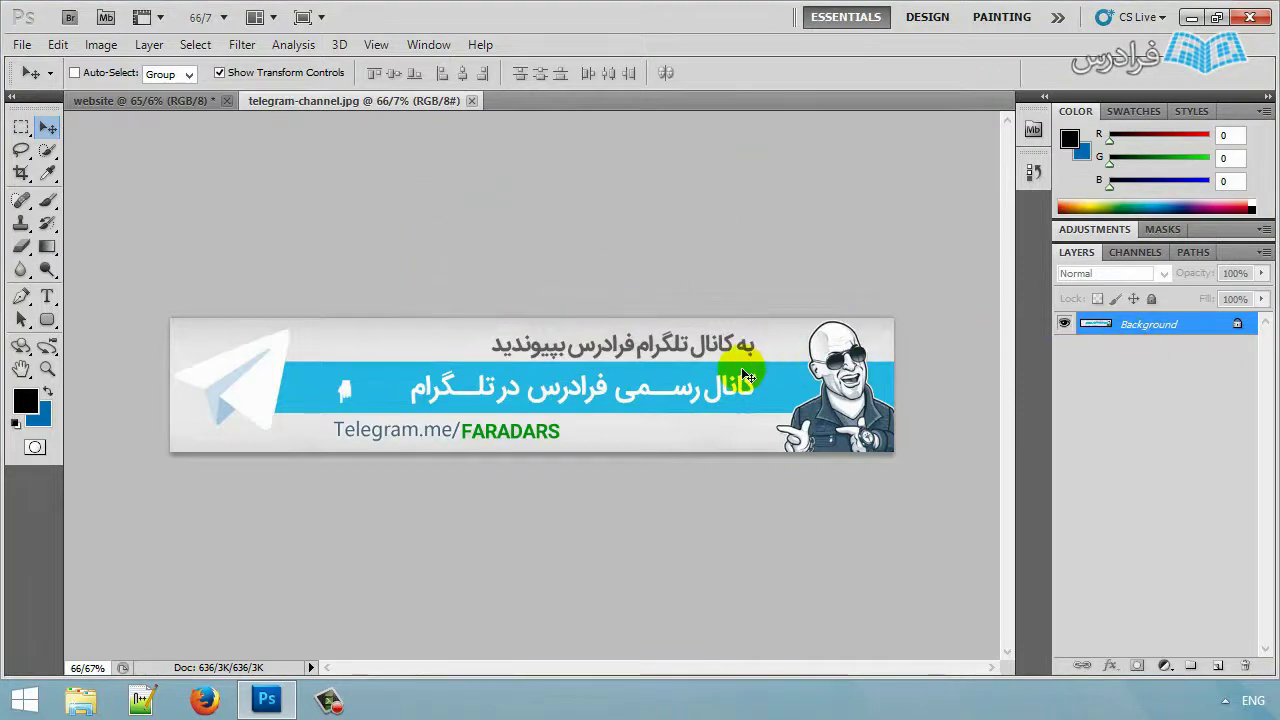
{"action": "double_click", "coordinate": [1240, 328]}
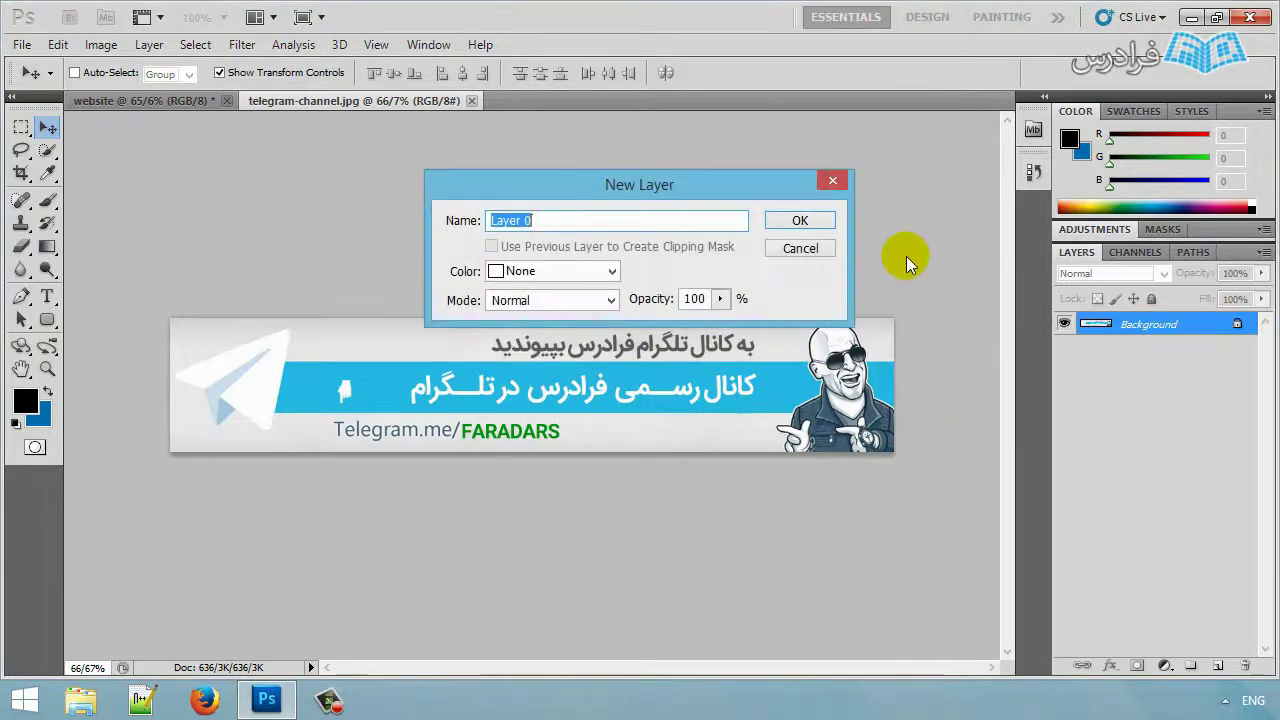
{"action": "left_click", "coordinate": [797, 221]}
{"action": "left_click_drag", "start_coordinate": [663, 377], "coordinate": [447, 410]}
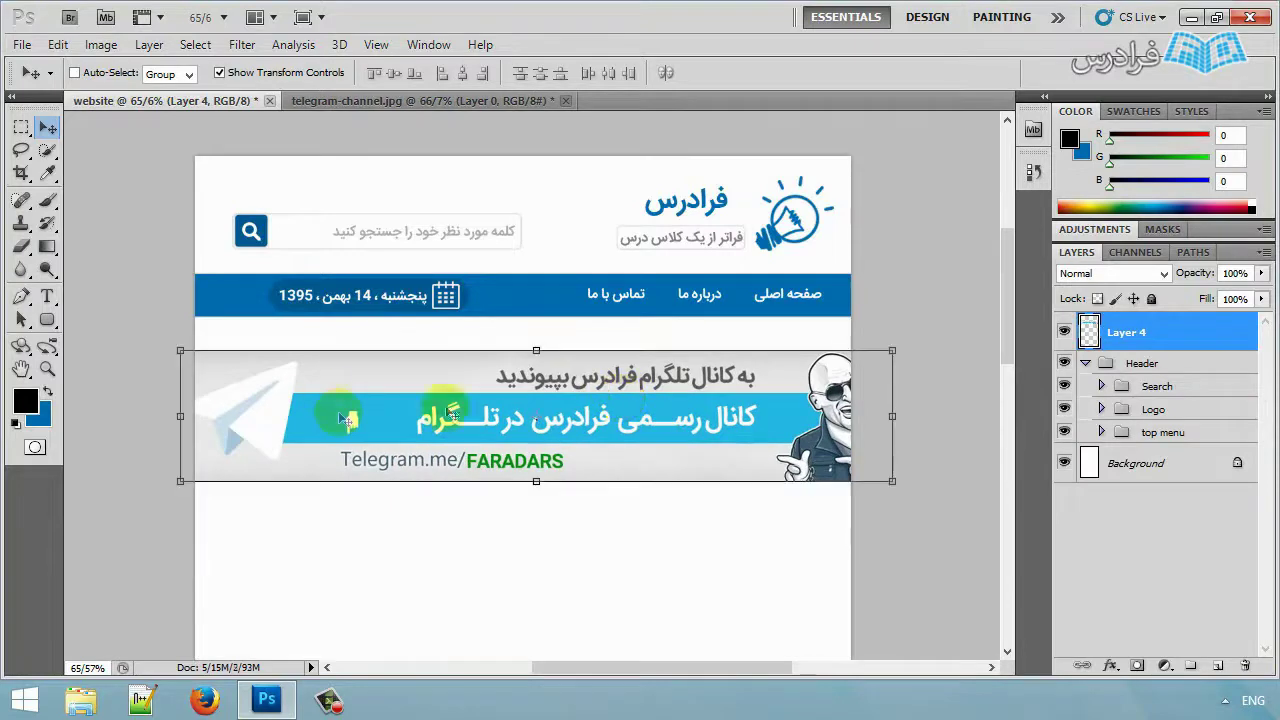
Scale the Telegram banner proportionally to about 87.37% and centre it horizontally just below the blue menu bar.
{"action": "left_click", "coordinate": [175, 487]}
{"action": "left_click", "coordinate": [370, 76]}
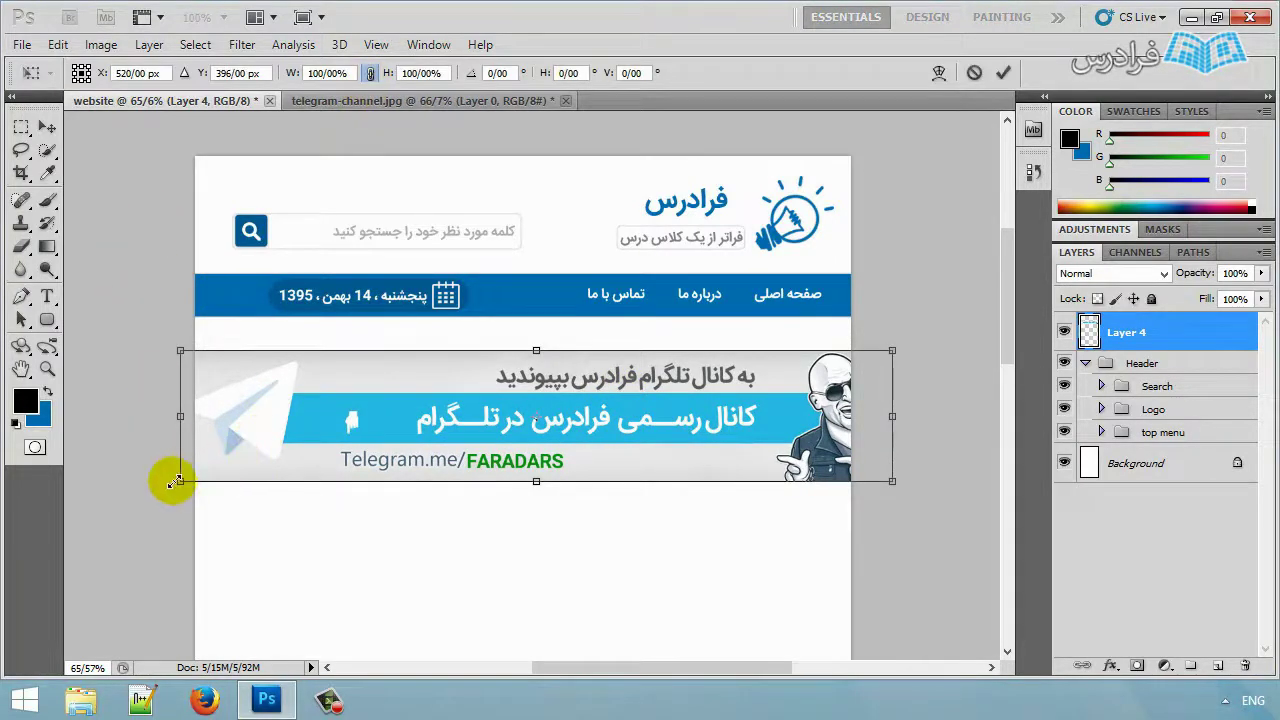
{"action": "left_click_drag", "start_coordinate": [180, 483], "coordinate": [263, 457]}
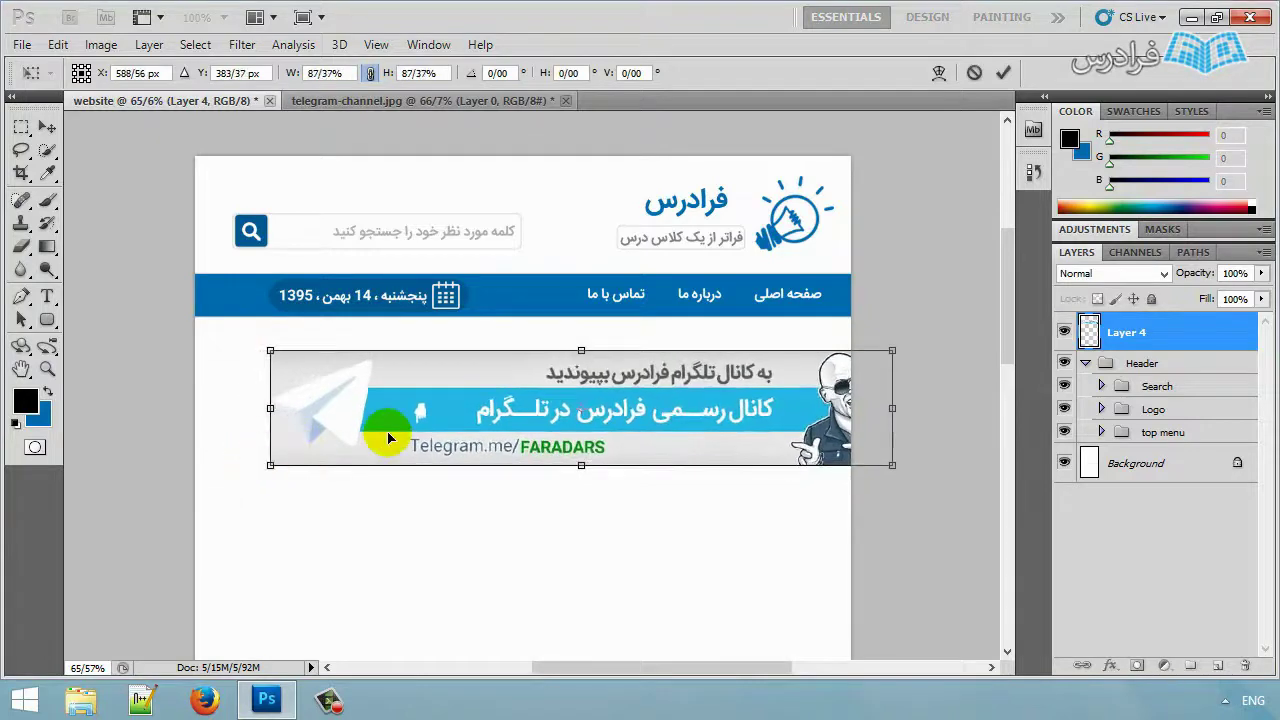
{"action": "left_click_drag", "start_coordinate": [380, 434], "coordinate": [316, 405]}
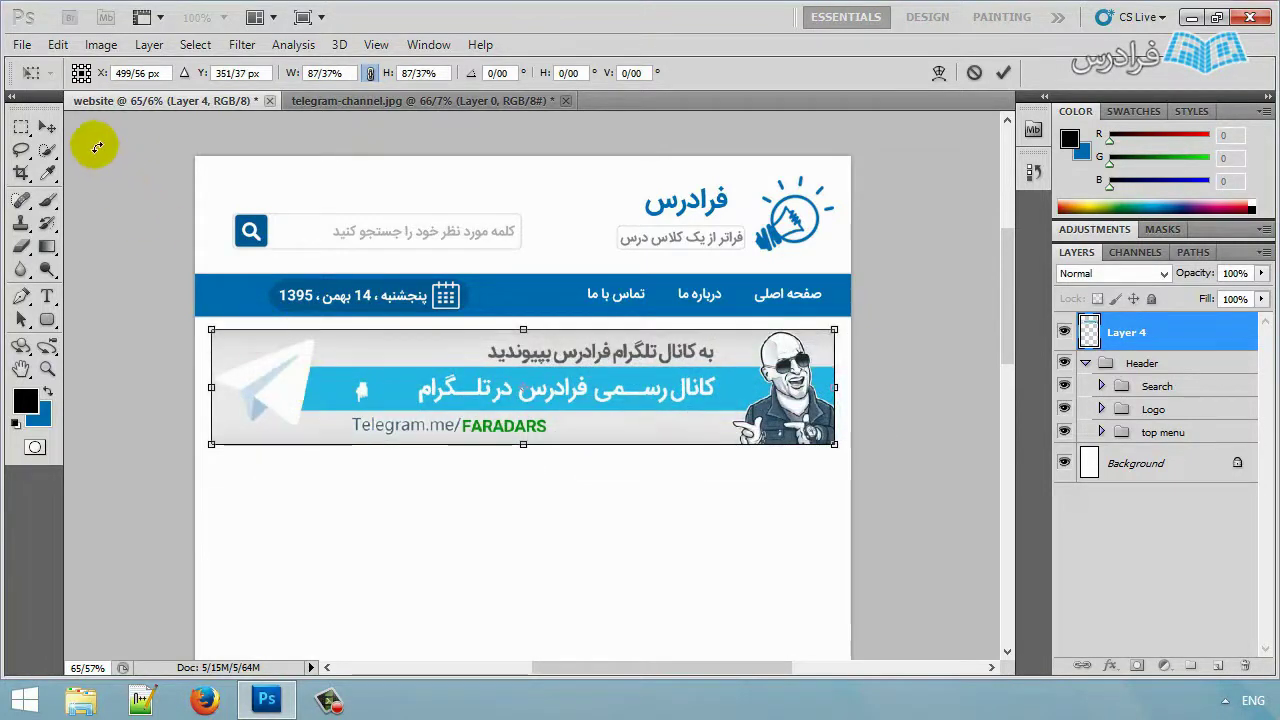
{"action": "left_click", "coordinate": [21, 126]}
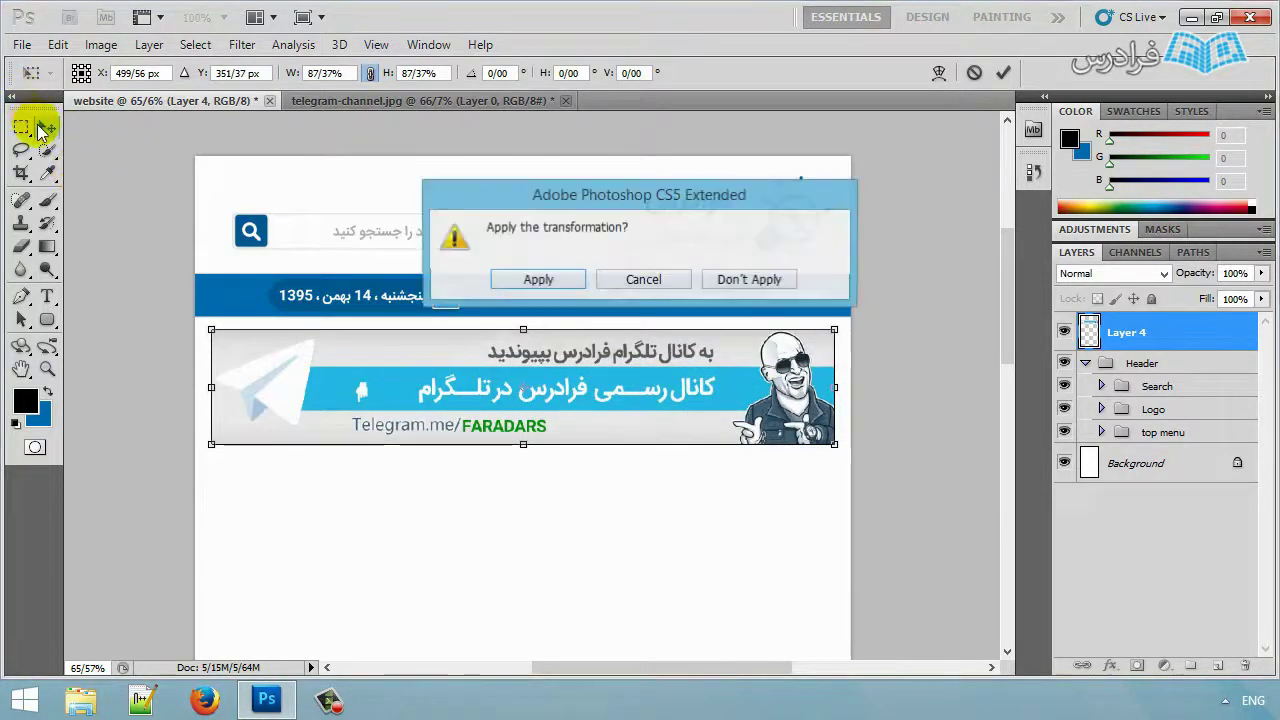
{"action": "left_click", "coordinate": [515, 283]}
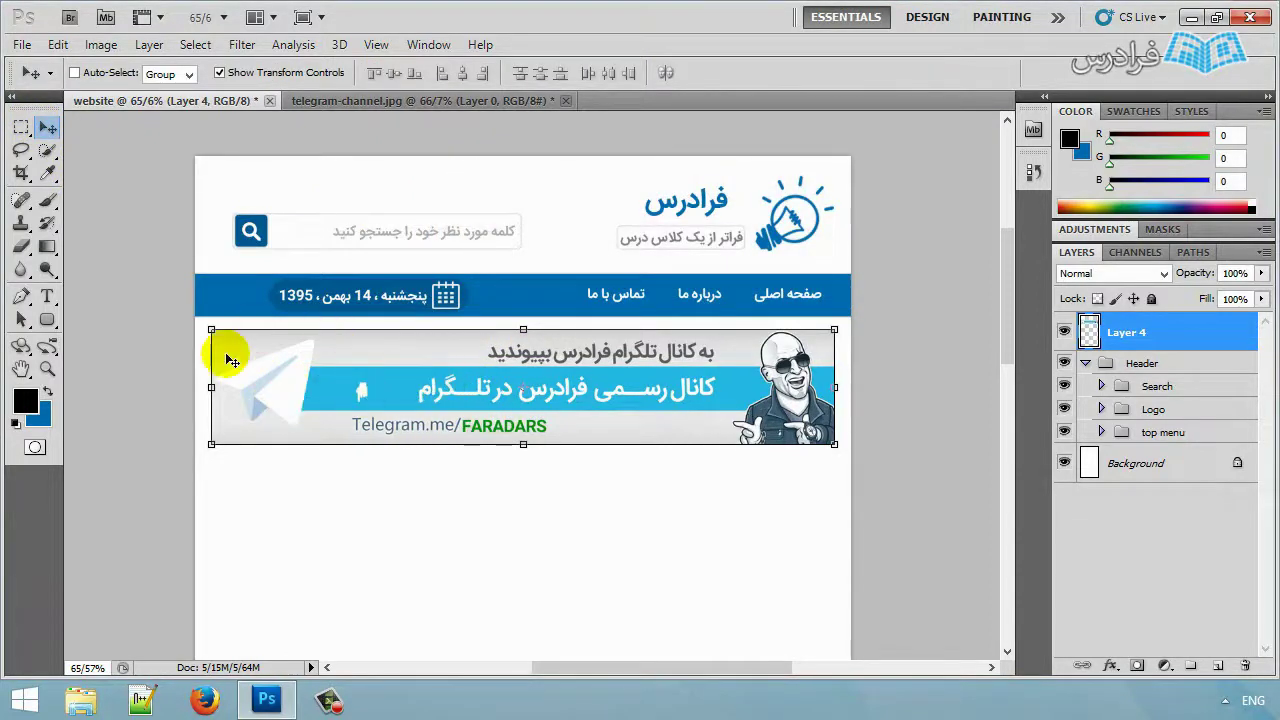
{"action": "left_click_drag", "start_coordinate": [490, 398], "coordinate": [490, 400]}
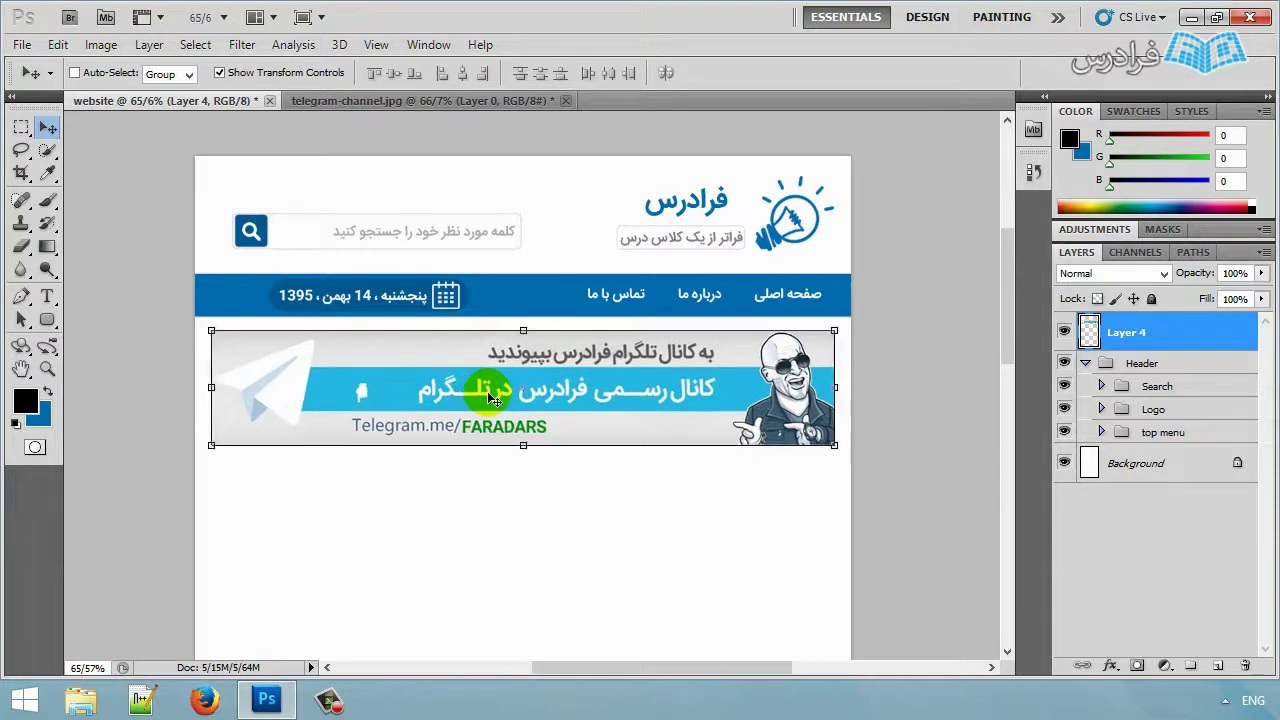
Show the available vector shape tools for drawing in the website document.
{"action": "left_click", "coordinate": [47, 320]}
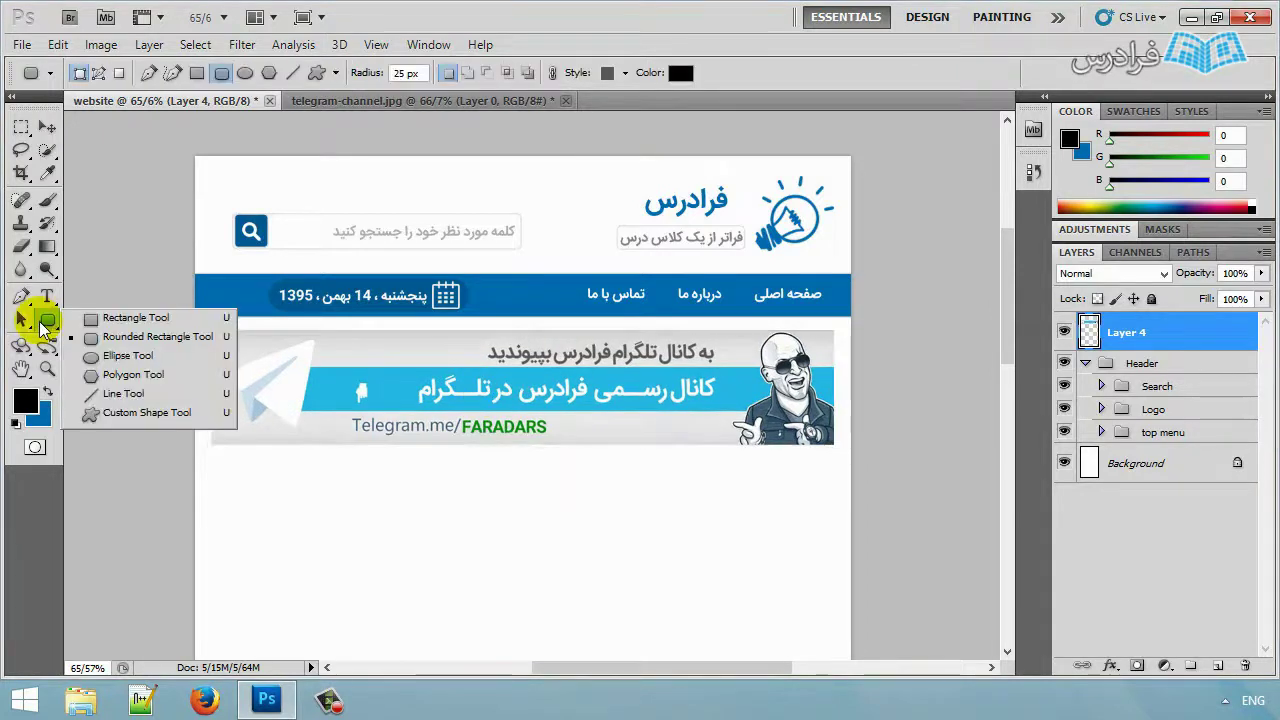
Draw a rectangle wider than the page over the Telegram banner area below the blue menu bar and fill it with #ebeaea.
{"action": "left_click", "coordinate": [68, 235]}
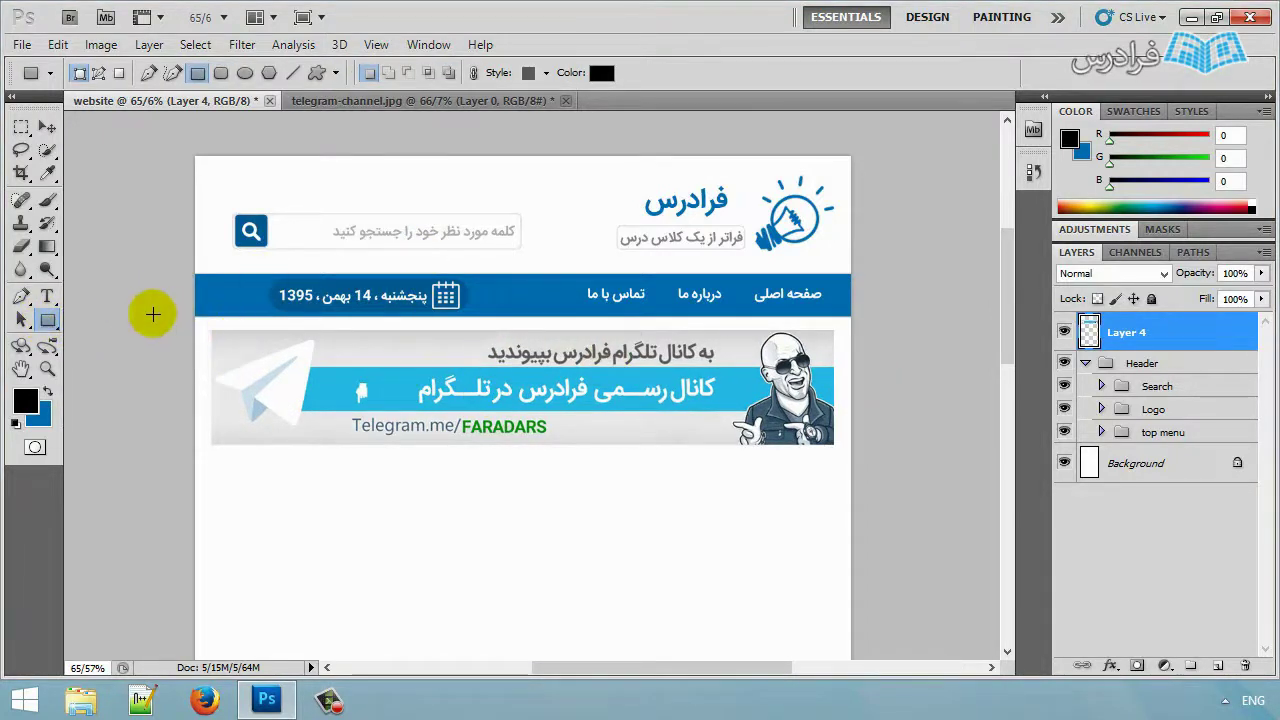
{"action": "left_click_drag", "start_coordinate": [167, 313], "coordinate": [875, 462]}
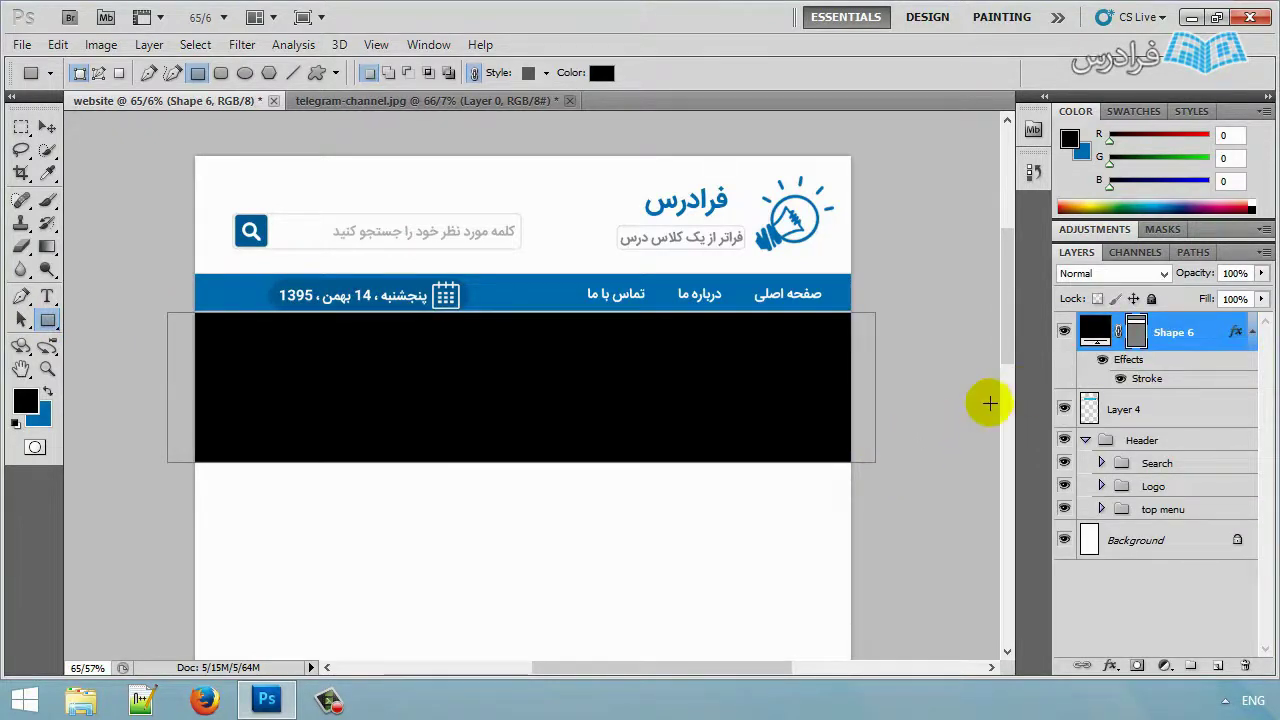
{"action": "double_click", "coordinate": [1096, 331]}
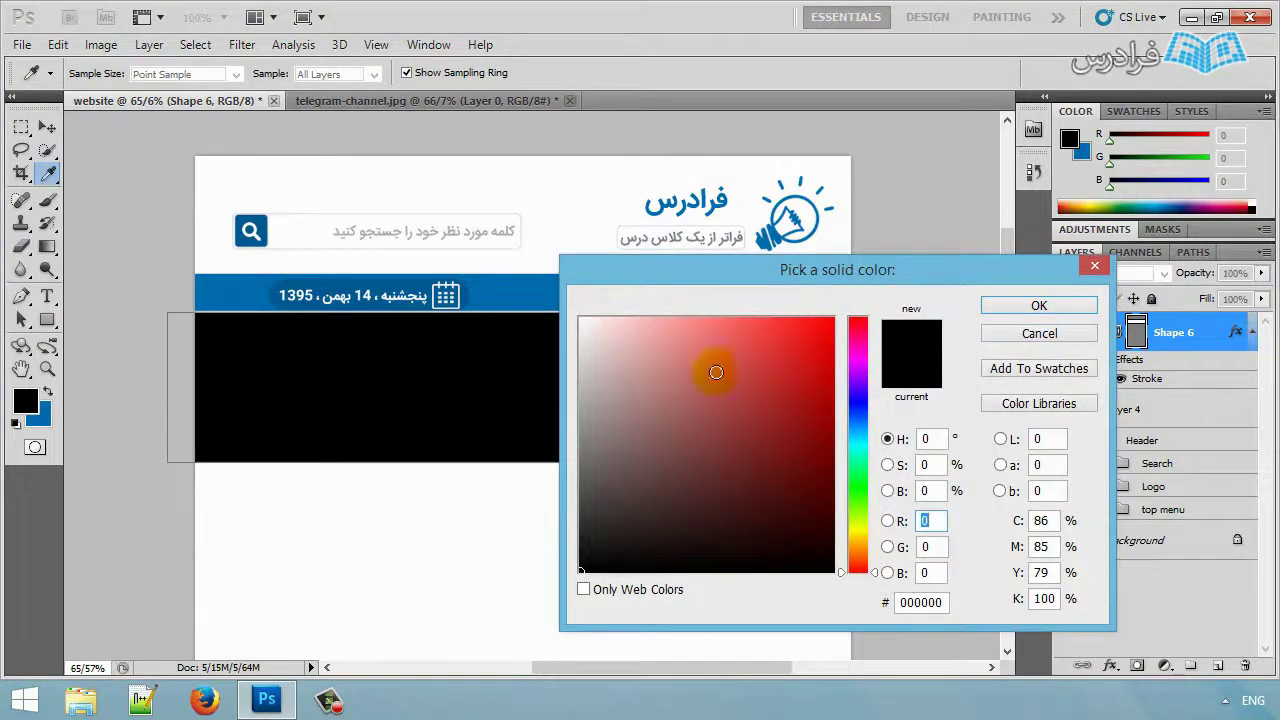
{"action": "left_click_drag", "start_coordinate": [745, 405], "coordinate": [585, 343]}
{"action": "double_click", "coordinate": [921, 602]}
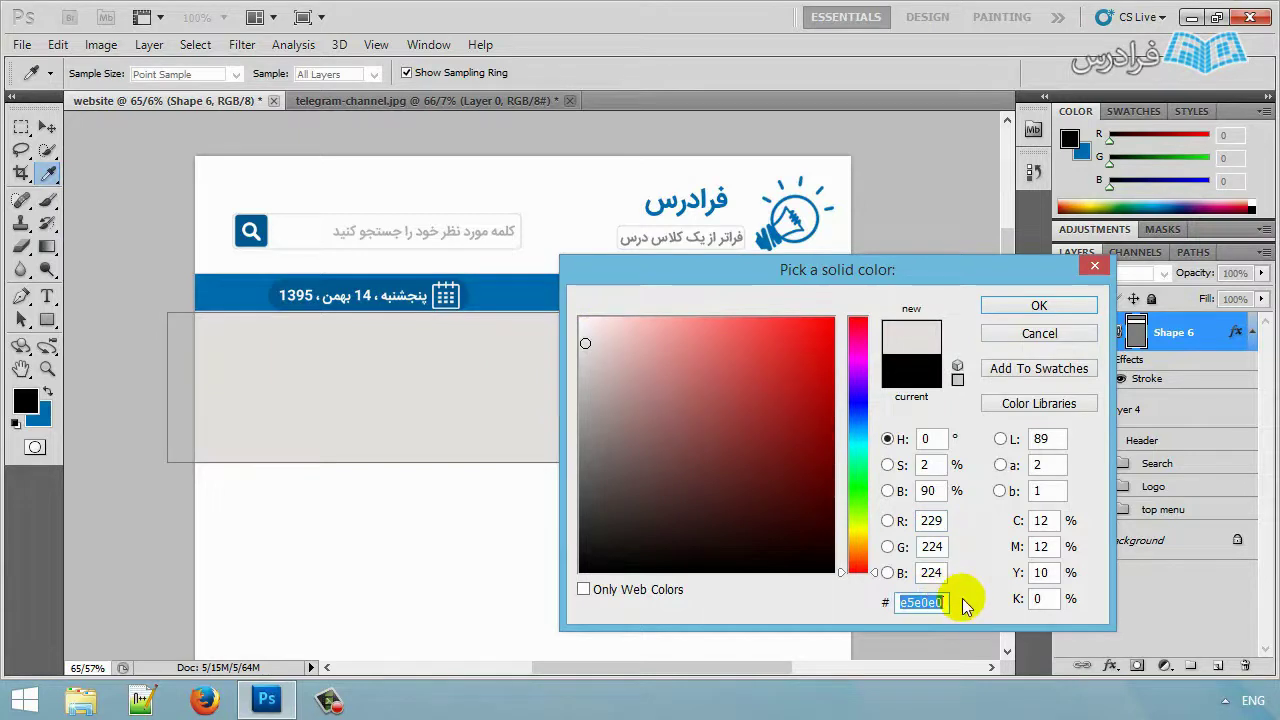
{"action": "type", "text": "ebeaea"}
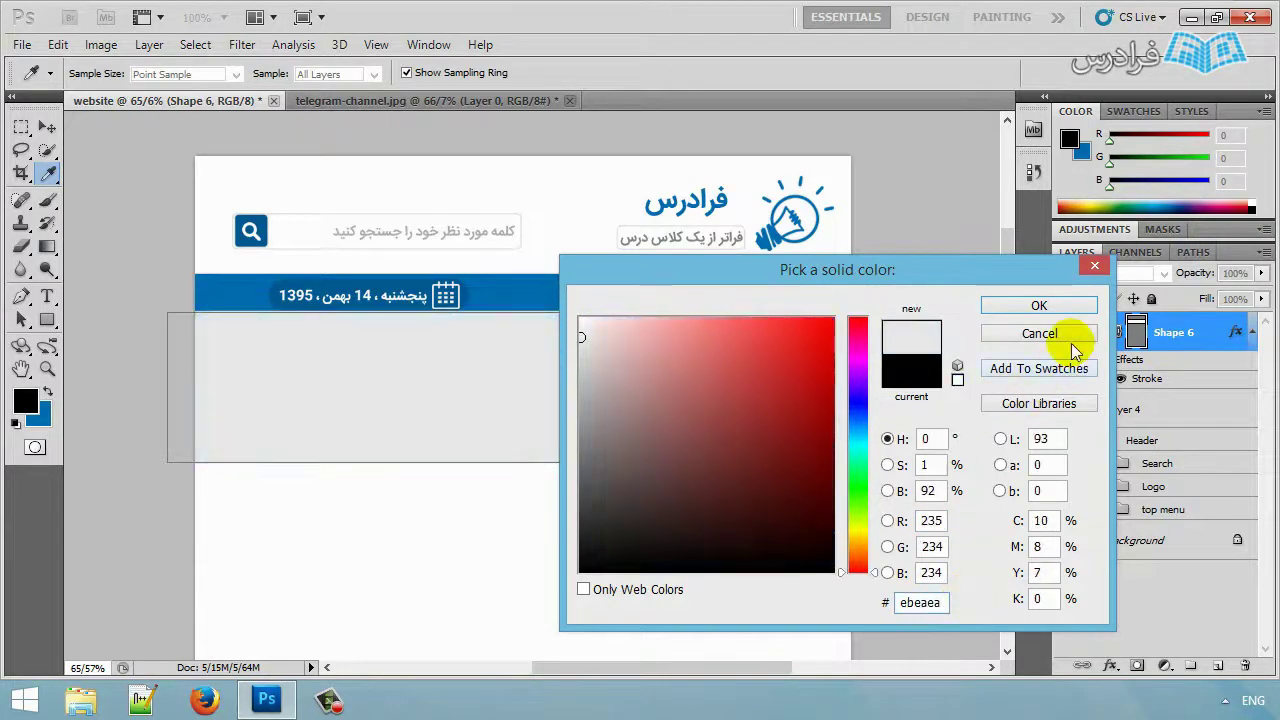
{"action": "left_click", "coordinate": [1040, 306]}
Move the Telegram banner layer (Layer 4) above the new rectangle in the layer order.
{"action": "left_click", "coordinate": [1125, 410]}
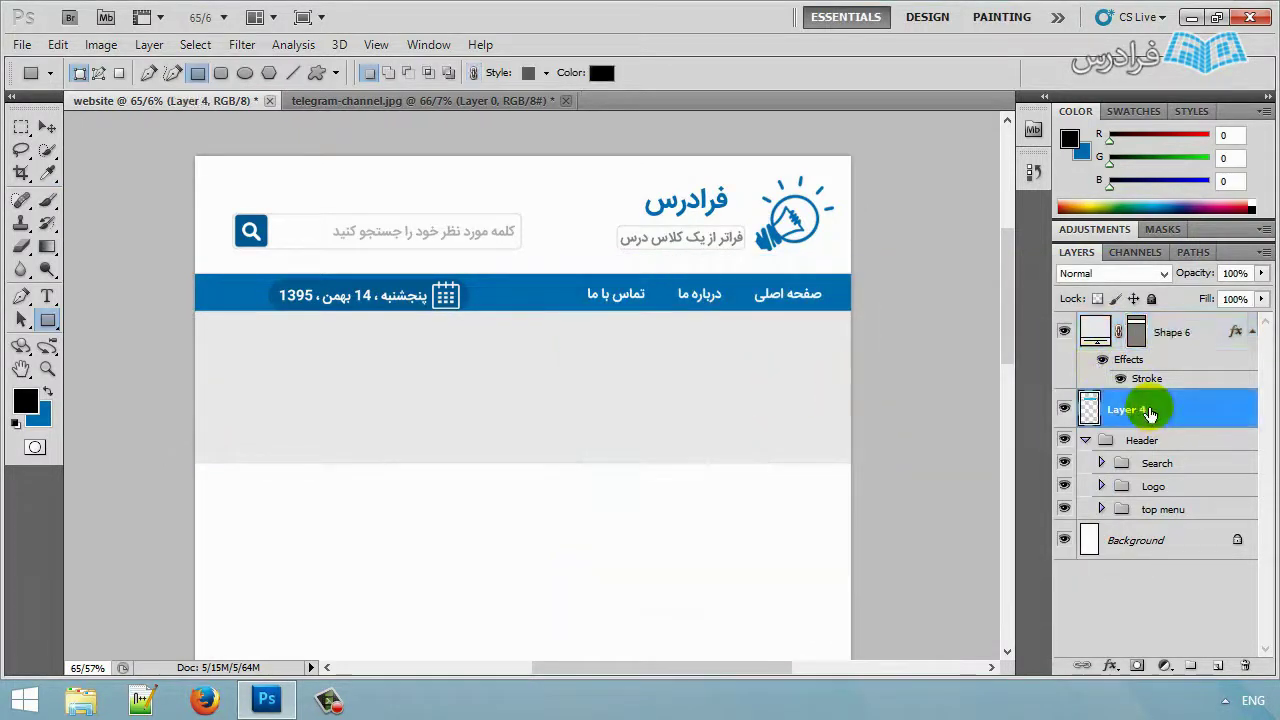
{"action": "left_click_drag", "start_coordinate": [1180, 405], "coordinate": [1162, 325]}
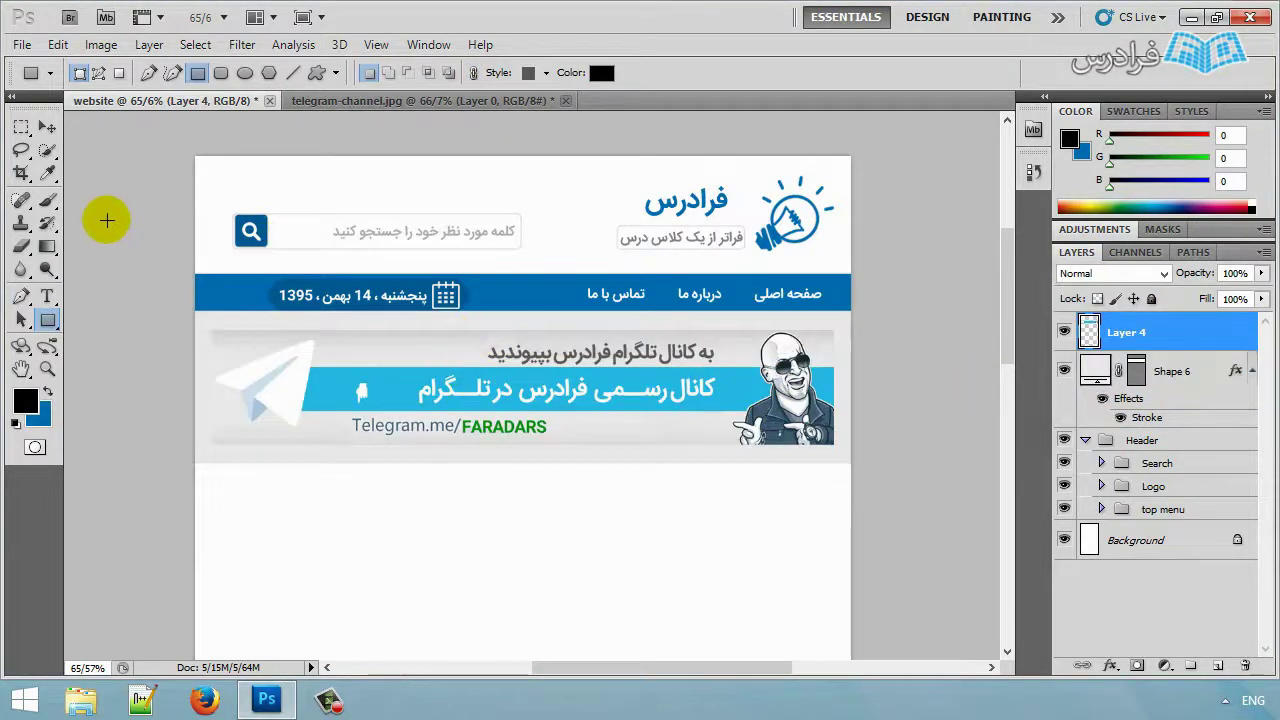
Nudge the light grey rectangle behind the banner down a few pixels to uncover the lower edge of the blue menu bar.
{"action": "left_click", "coordinate": [47, 127]}
{"action": "scroll", "coordinate": [537, 293], "scroll_direction": "up", "scroll_amount": 3}
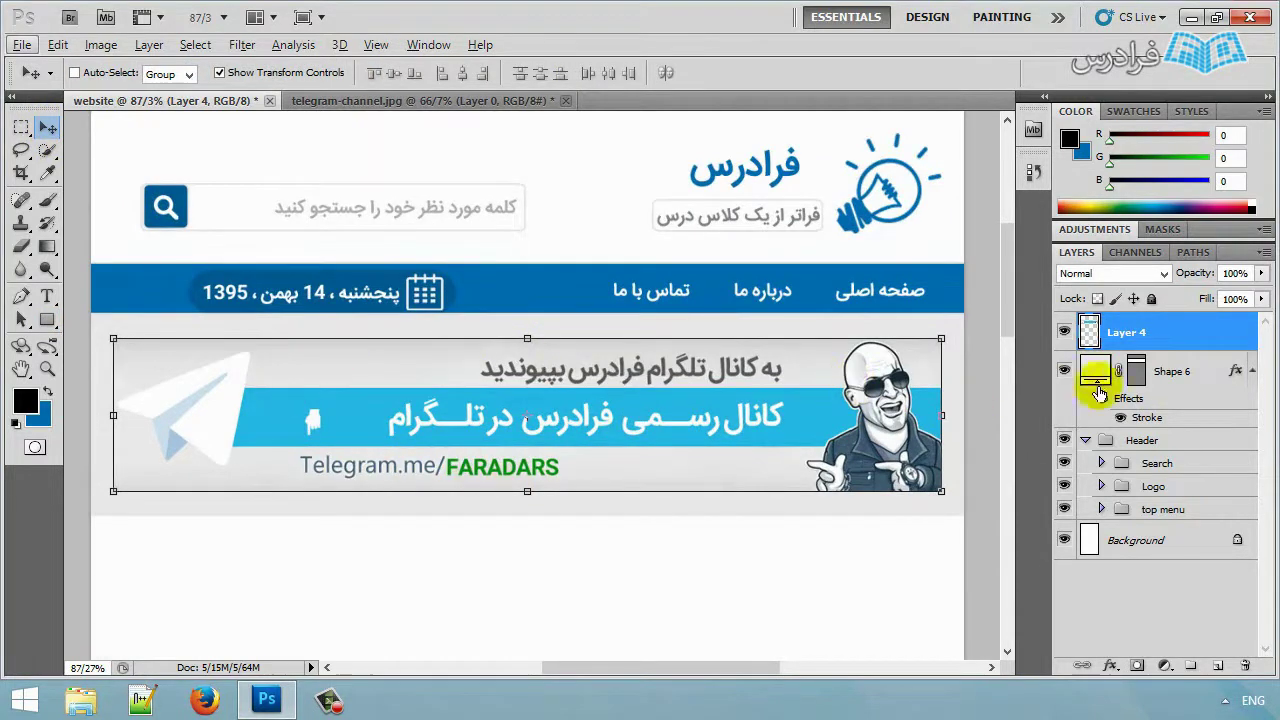
{"action": "left_click", "coordinate": [1185, 378]}
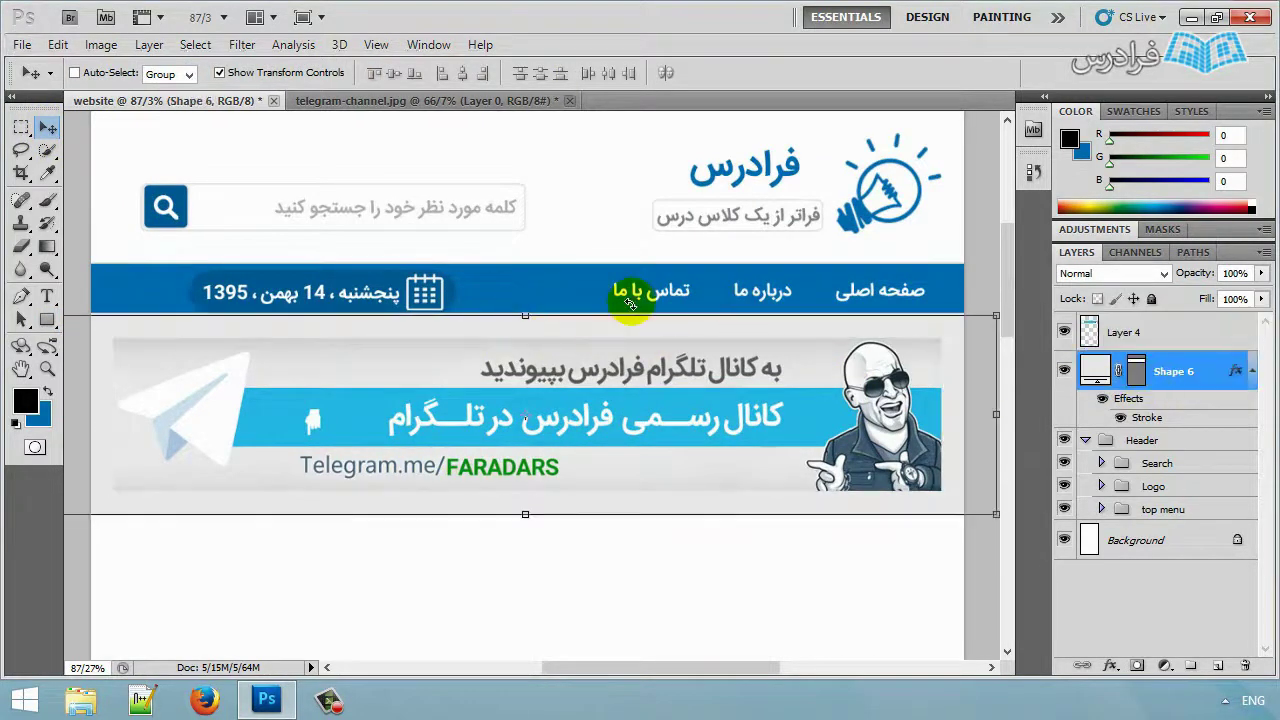
{"action": "key", "text": "Down"}
{"action": "key", "text": "Down"}
{"action": "key", "text": "Down"}
{"action": "key", "text": "Down"}
{"action": "key", "text": "Down"}
{"action": "key", "text": "Down"}
{"action": "key", "text": "Down"}
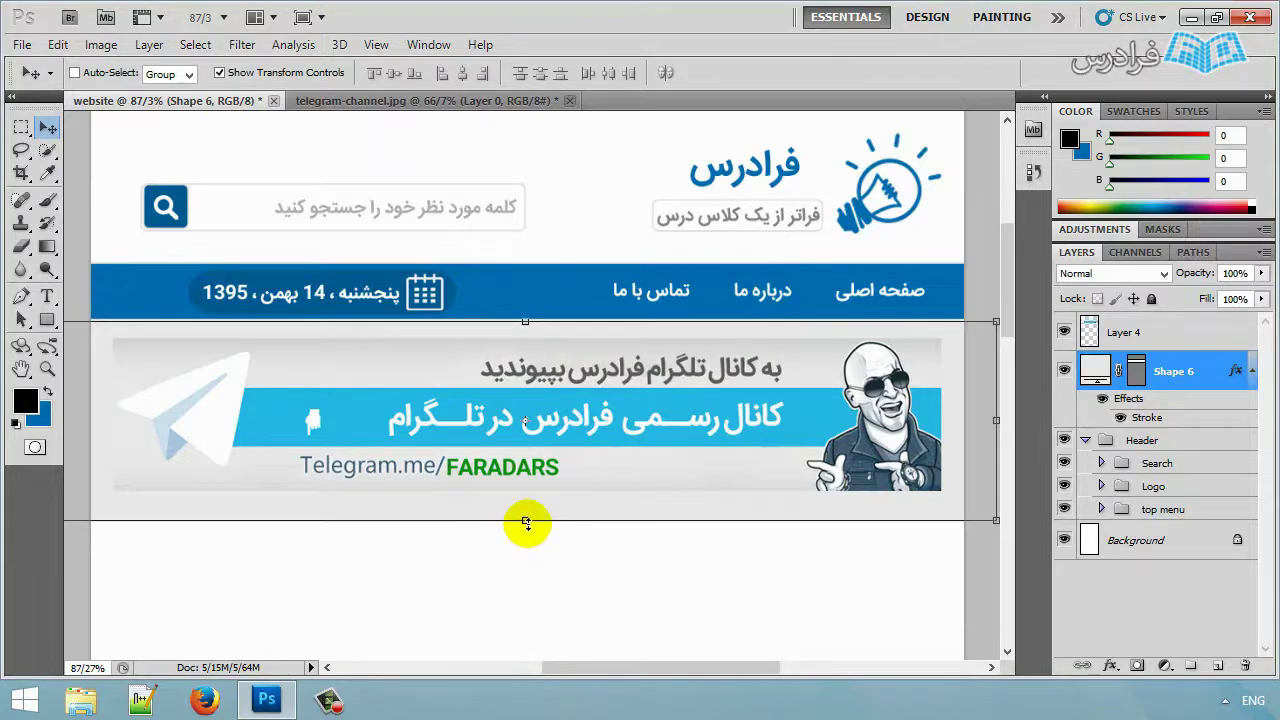
Reduce the grey rectangle's height to about 95% from its lower edge and apply the transformation.
{"action": "left_click_drag", "start_coordinate": [526, 522], "coordinate": [525, 510]}
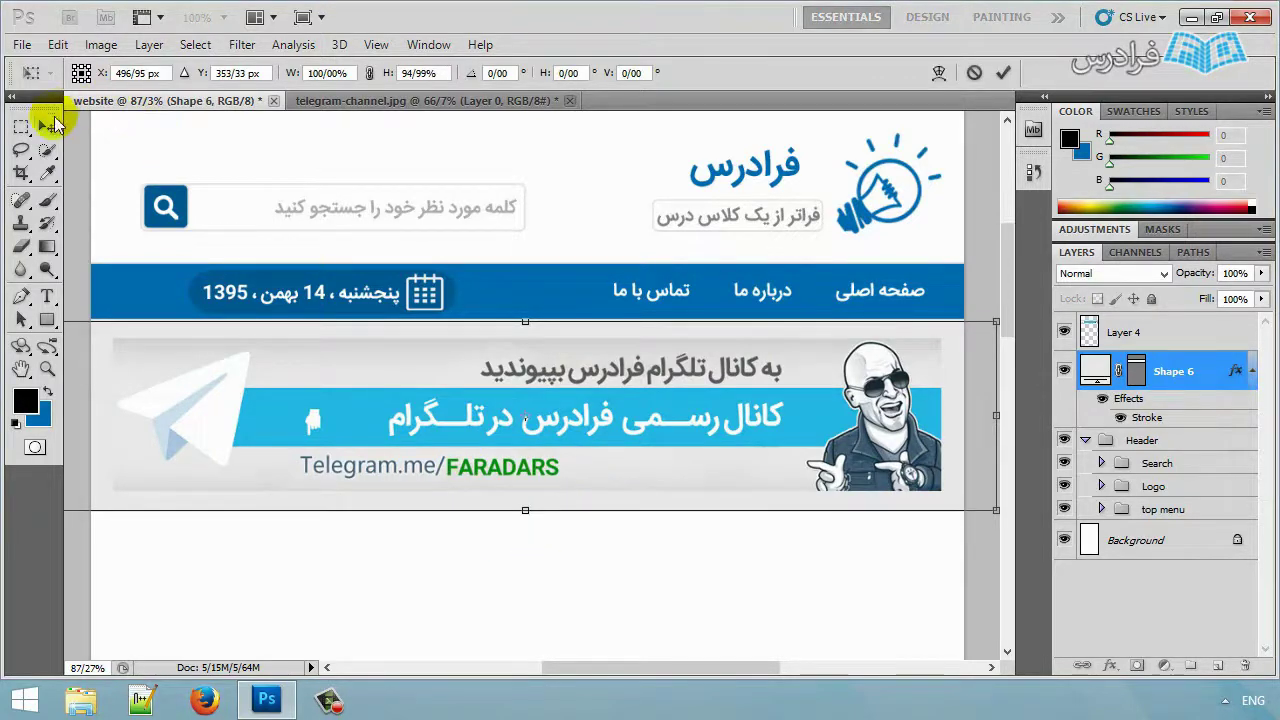
{"action": "left_click", "coordinate": [52, 122]}
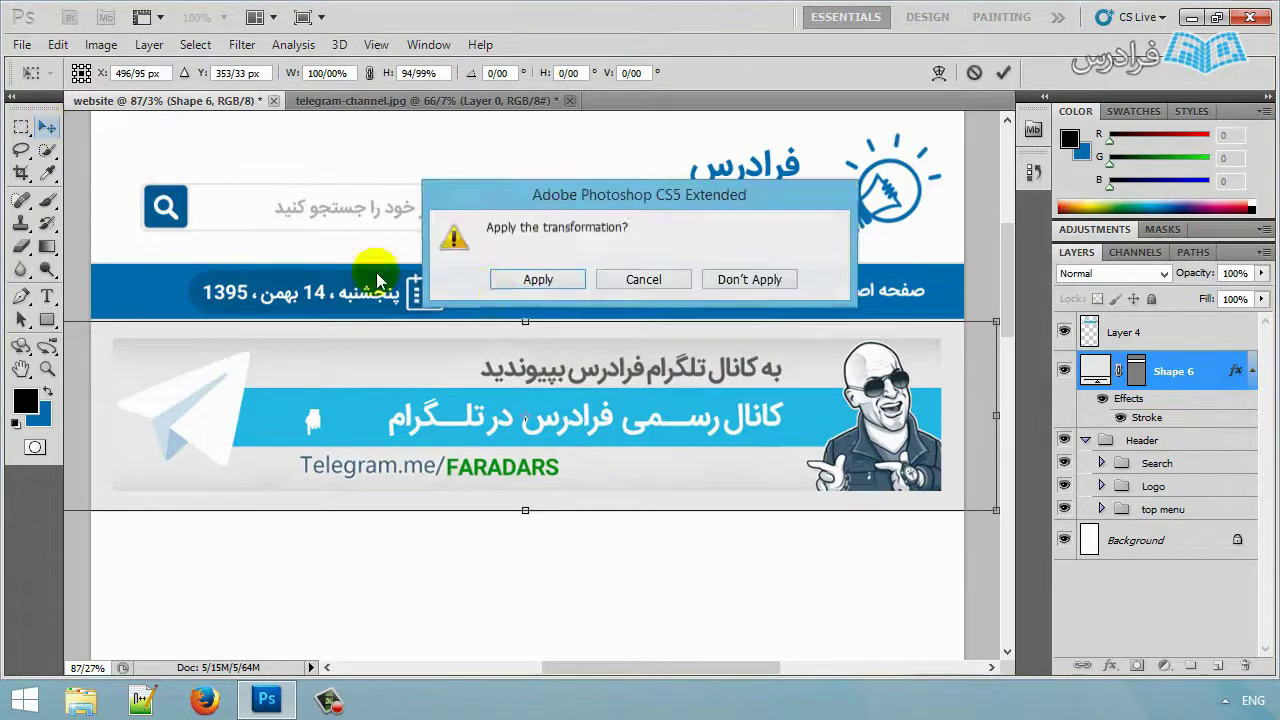
{"action": "left_click", "coordinate": [516, 283]}
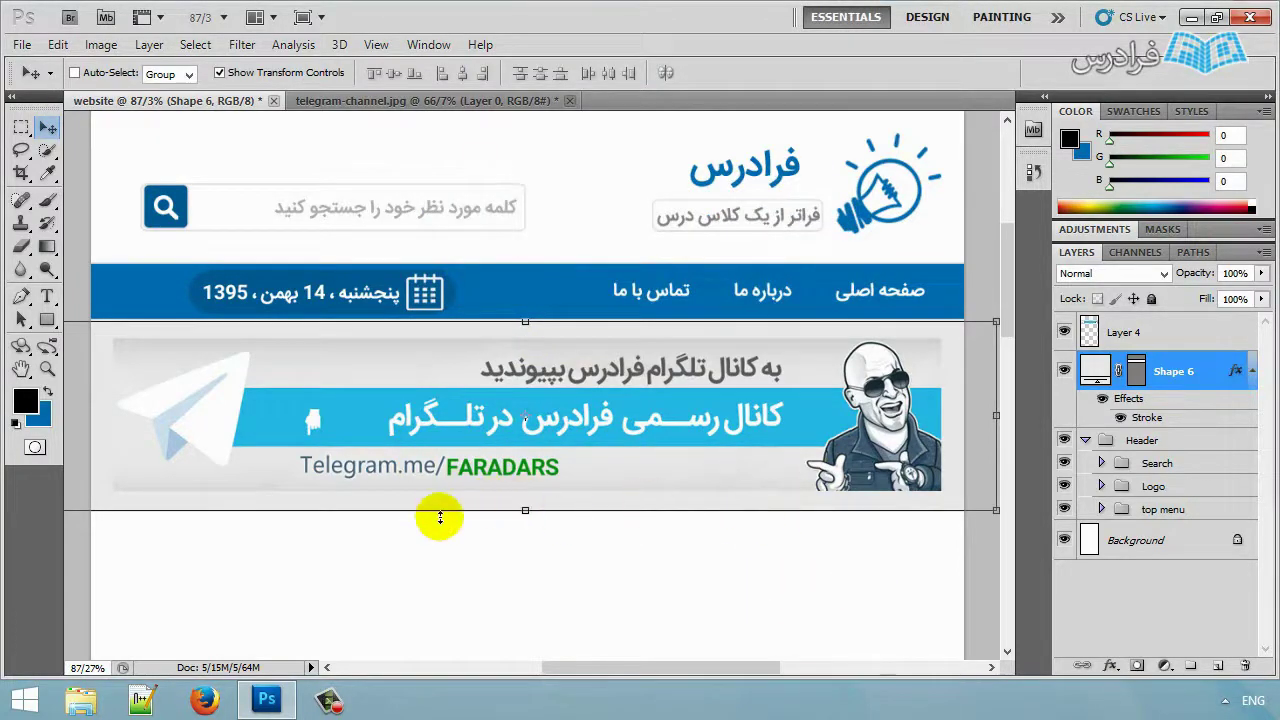
Add a drop shadow to the grey banner rectangle with shadow color #958f8f and a slightly increased size.
{"action": "right_click", "coordinate": [1200, 377]}
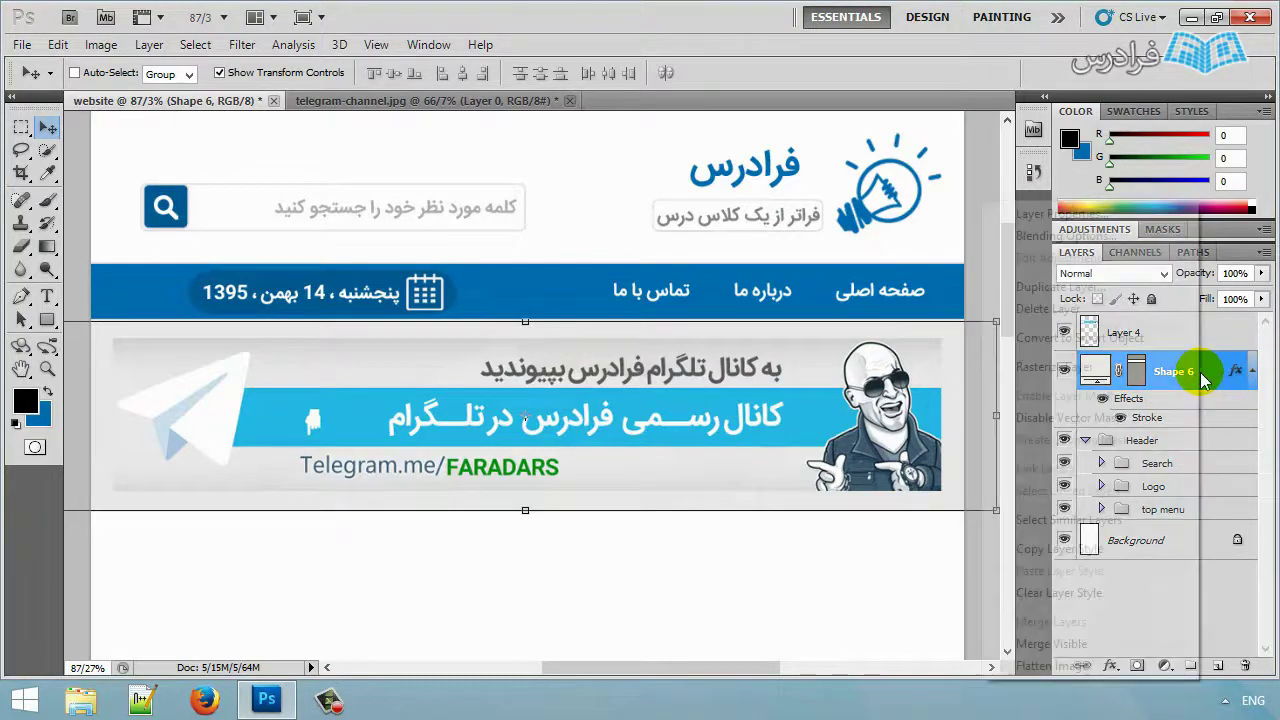
{"action": "left_click", "coordinate": [1063, 238]}
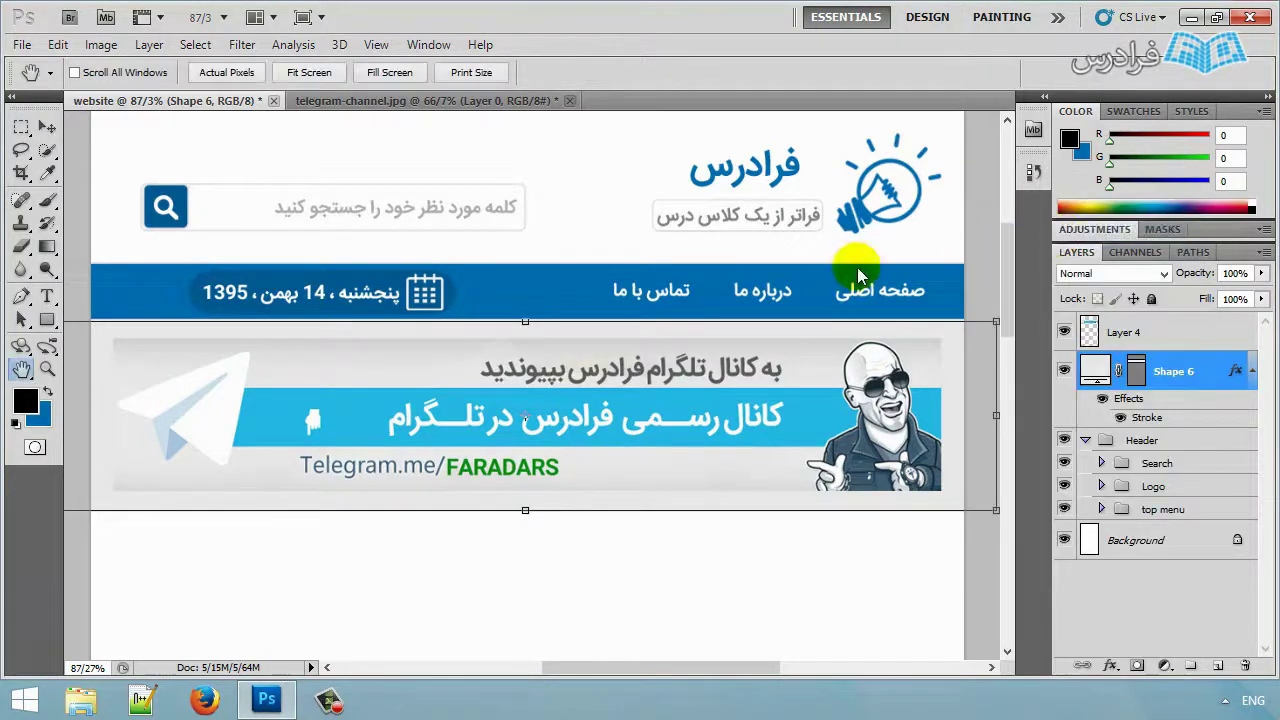
{"action": "left_click_drag", "start_coordinate": [686, 156], "coordinate": [746, 161]}
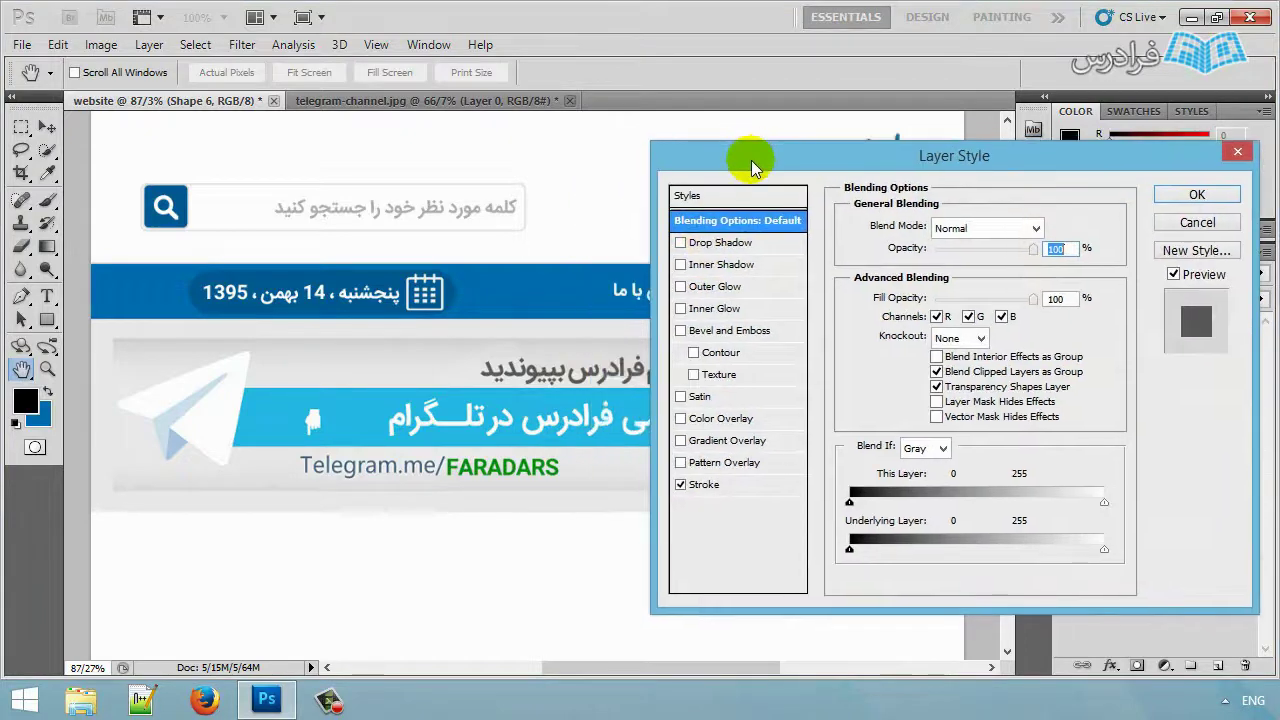
{"action": "left_click", "coordinate": [681, 243]}
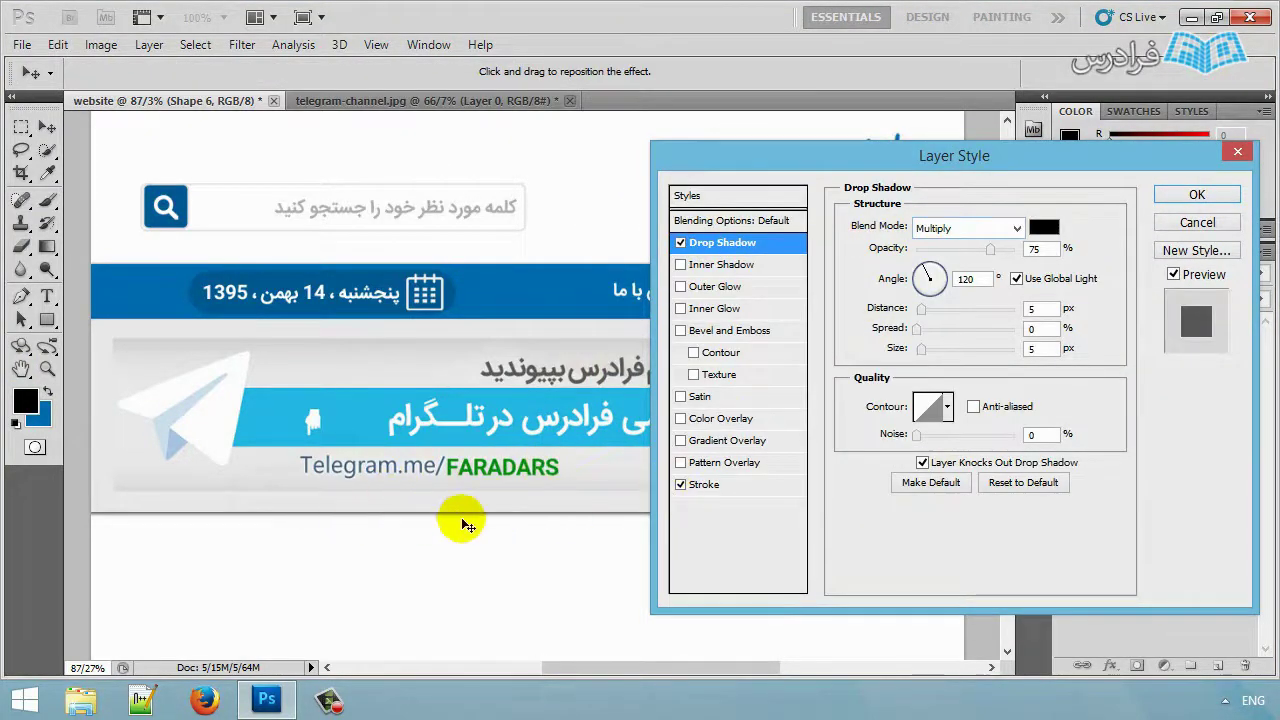
{"action": "left_click", "coordinate": [1038, 230]}
{"action": "left_click_drag", "start_coordinate": [668, 275], "coordinate": [748, 284]}
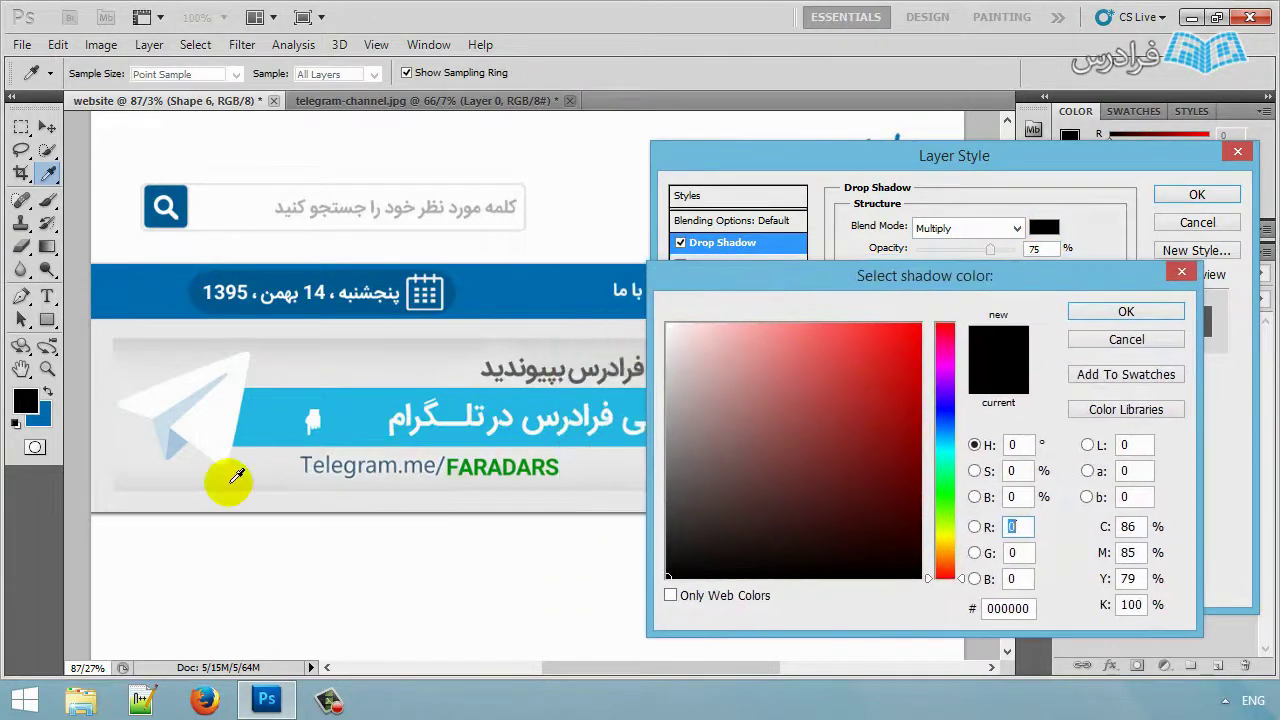
{"action": "left_click", "coordinate": [560, 472]}
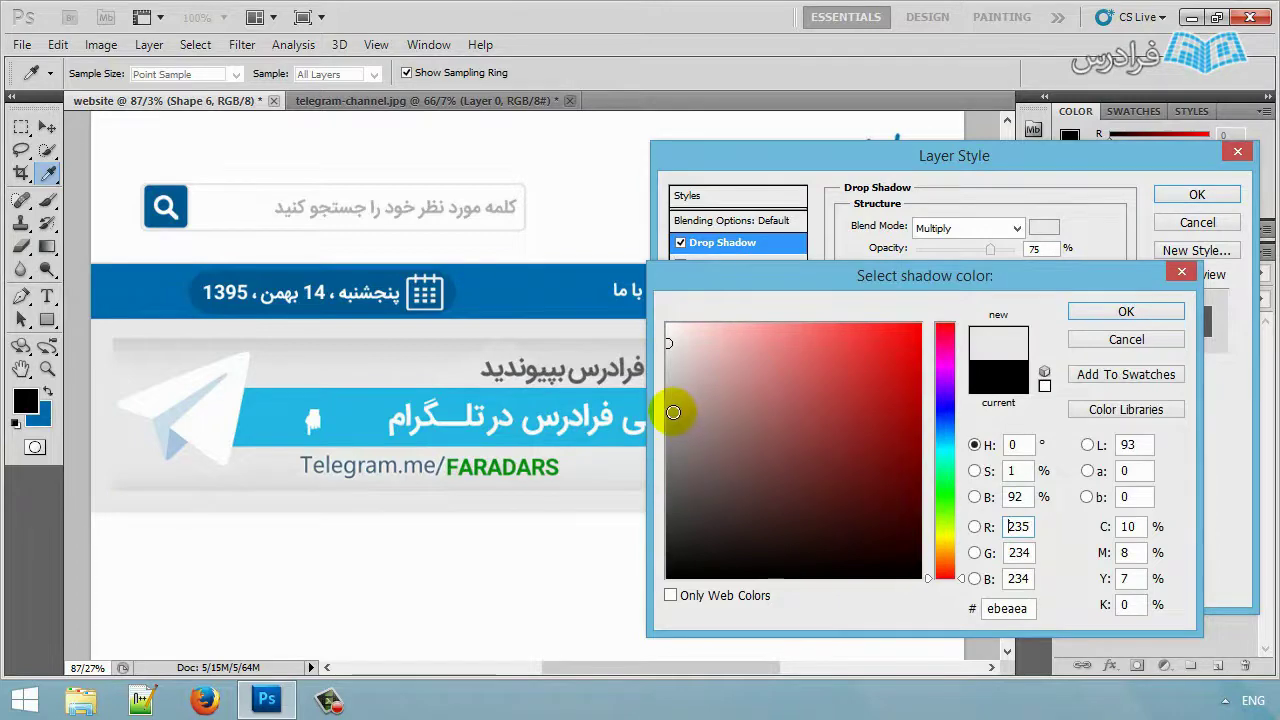
{"action": "mouse_move", "coordinate": [677, 420]}
{"action": "left_mouse_down"}
{"action": "mouse_move", "coordinate": [679, 444]}
{"action": "mouse_move", "coordinate": [676, 429]}
{"action": "left_mouse_up"}
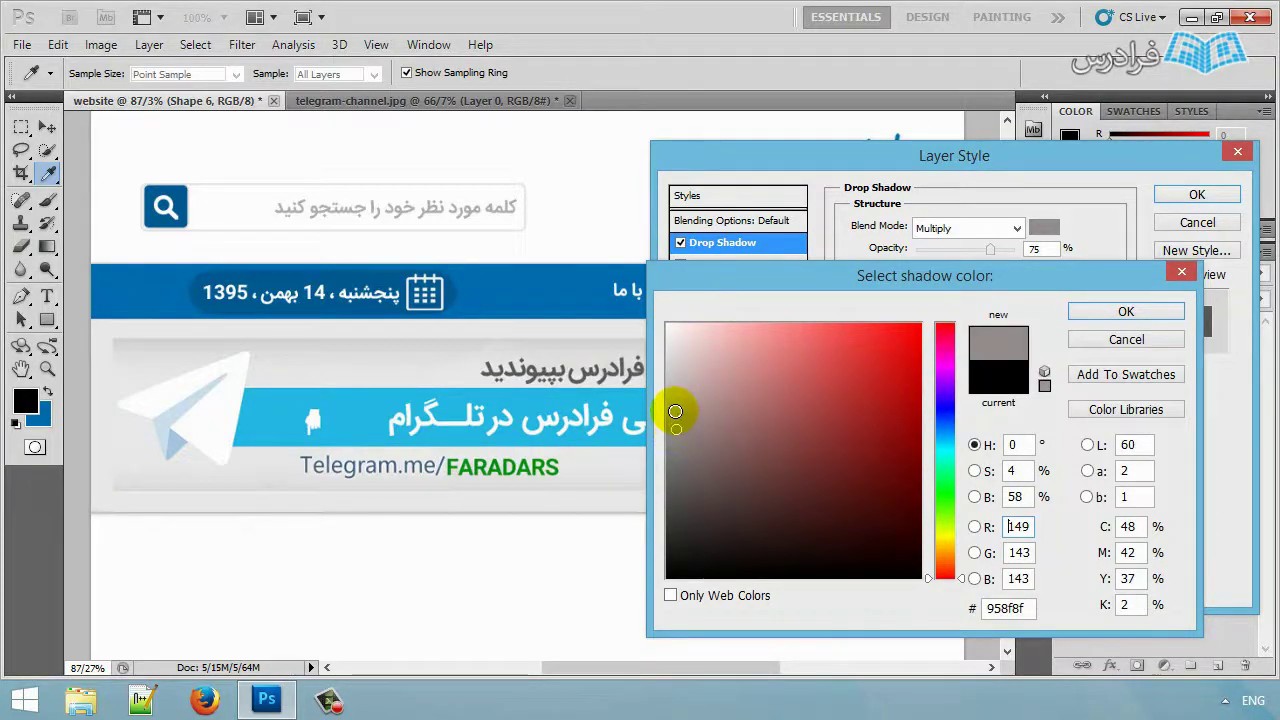
{"action": "left_click", "coordinate": [1127, 312]}
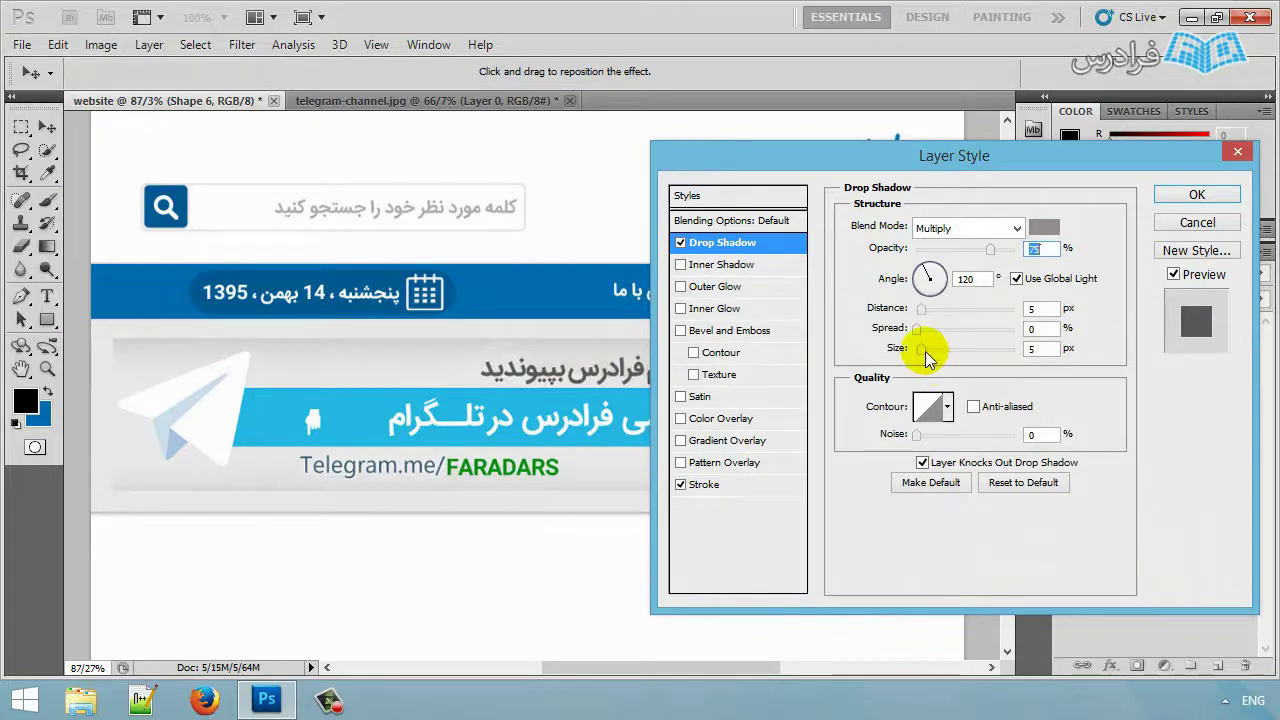
{"action": "mouse_move", "coordinate": [924, 349]}
{"action": "left_mouse_down"}
{"action": "mouse_move", "coordinate": [940, 349]}
{"action": "mouse_move", "coordinate": [926, 349]}
{"action": "left_mouse_up"}
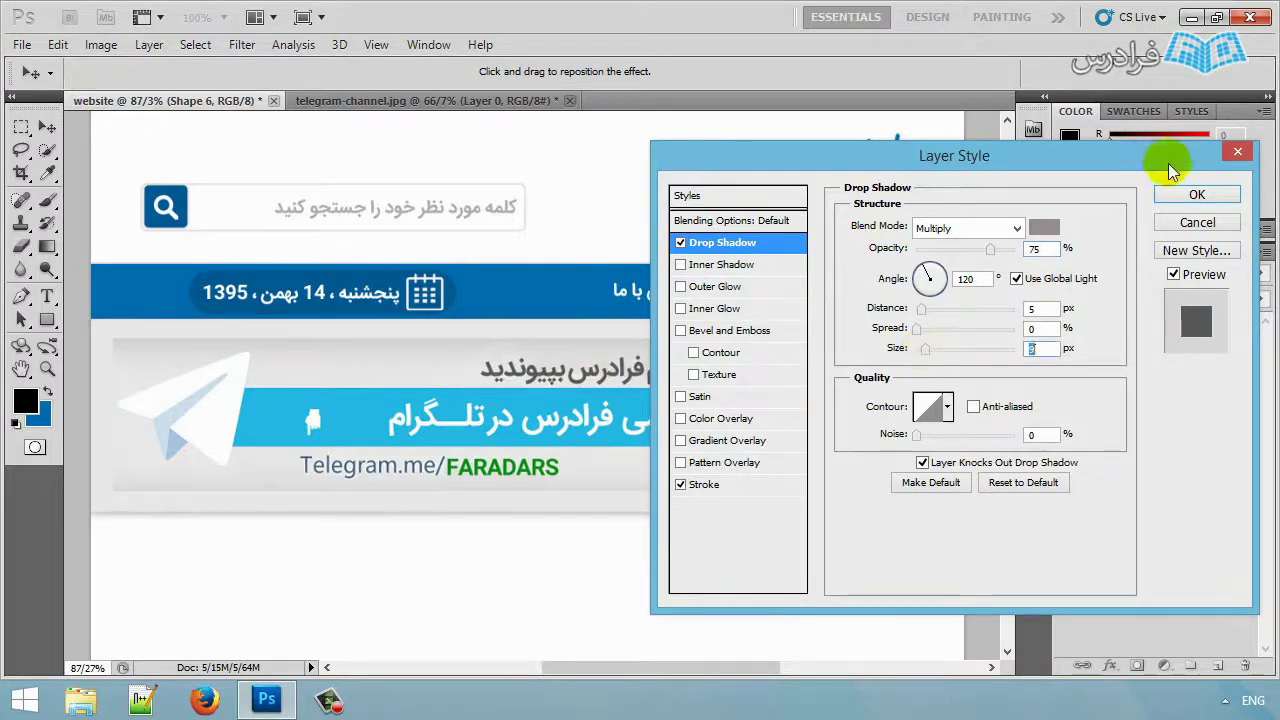
{"action": "left_click", "coordinate": [1196, 194]}
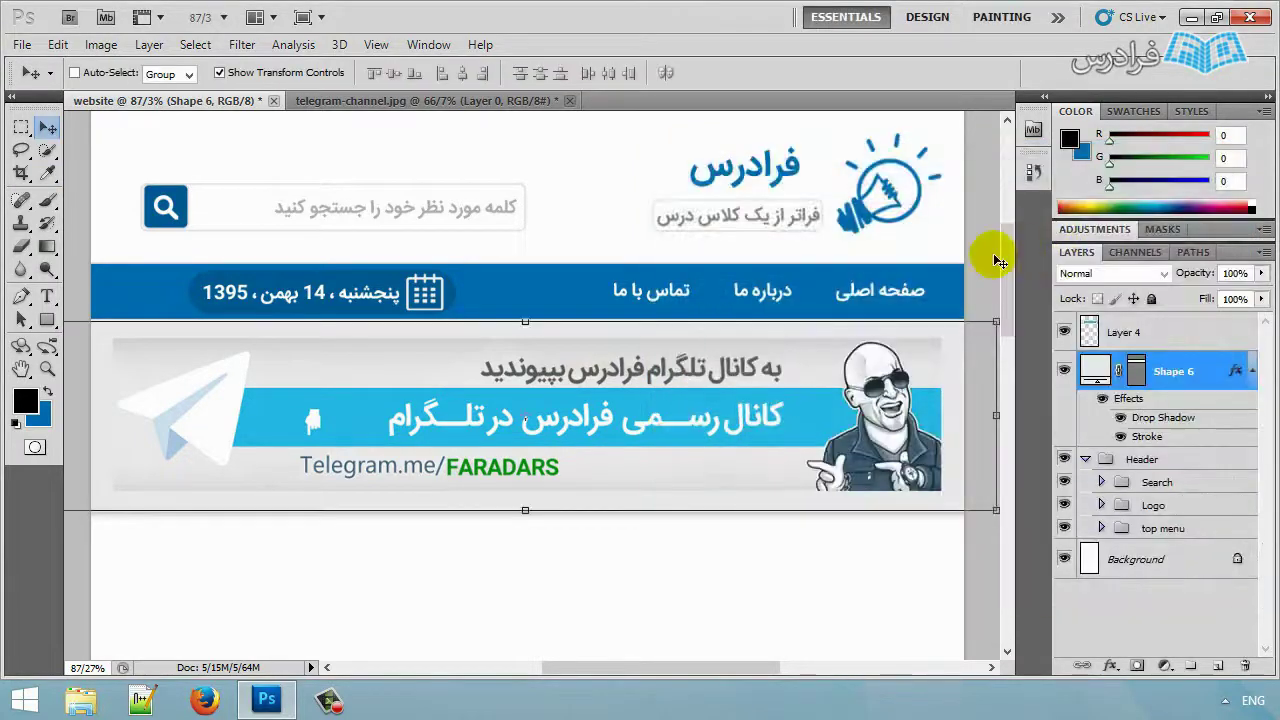
Create a new layer group at the top of the layer stack and name it banner.
{"action": "left_click_drag", "start_coordinate": [641, 662], "coordinate": [635, 662]}
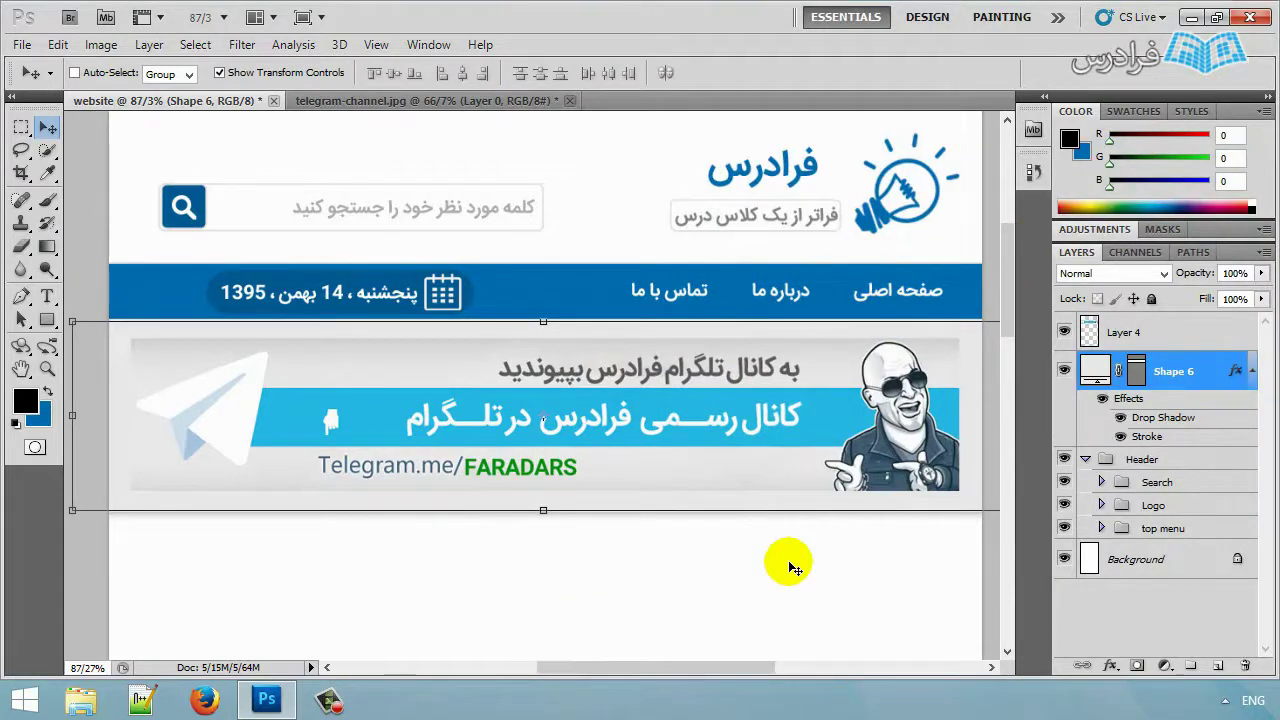
{"action": "left_click", "coordinate": [1120, 610]}
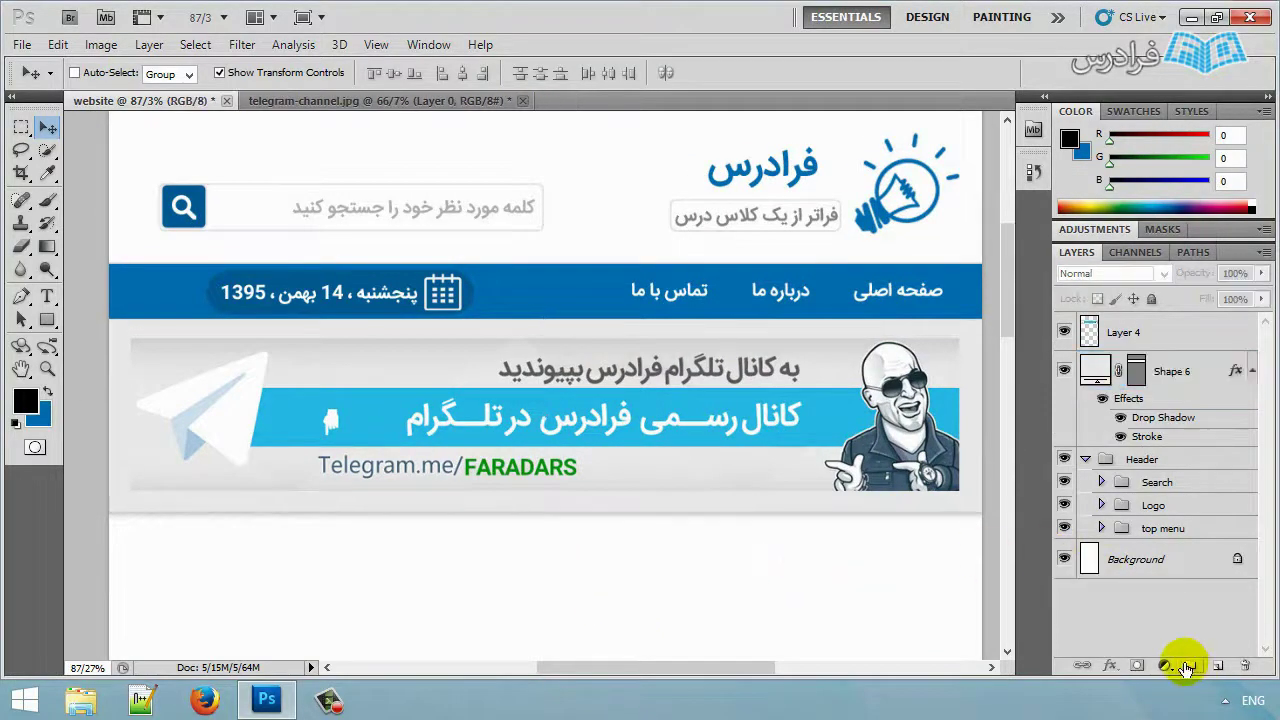
{"action": "left_click", "coordinate": [1190, 665]}
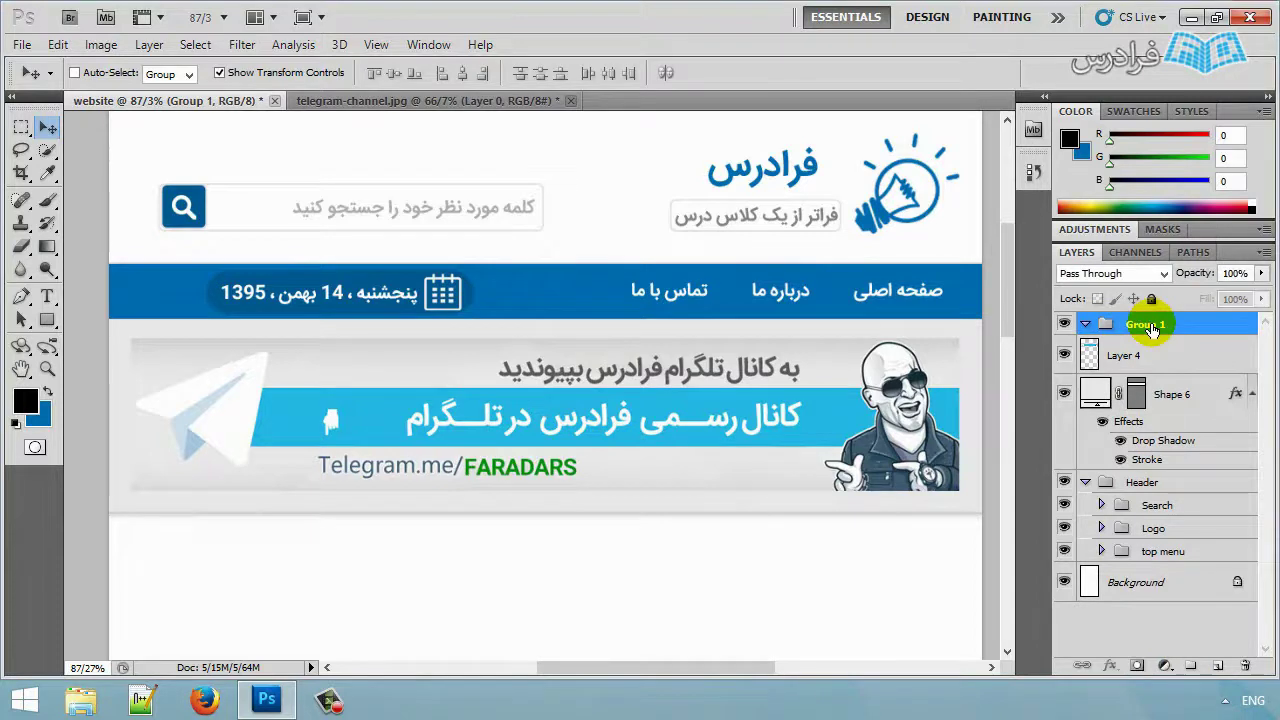
{"action": "type", "text": "banner"}
{"action": "key", "text": "Return"}
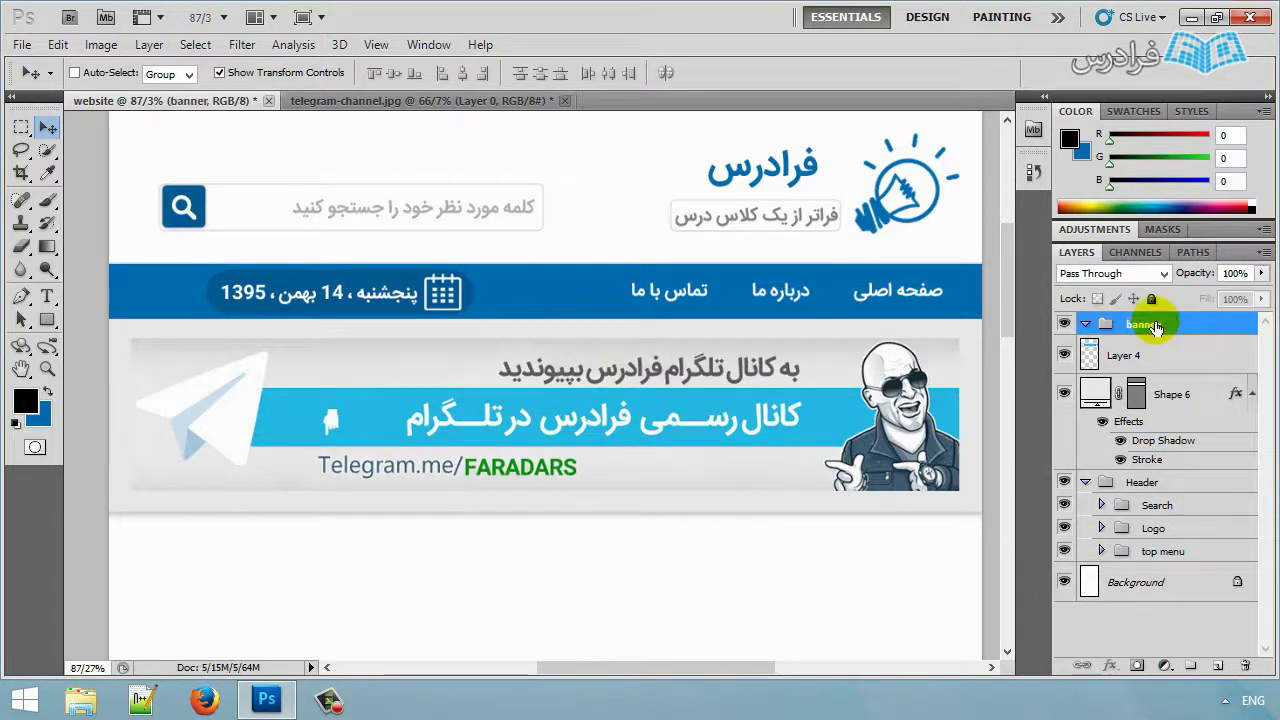
Move Layer 4 and Shape 6 into the banner group, and nest that group inside Header below top menu.
{"action": "left_click", "coordinate": [1210, 368]}
{"action": "left_click", "coordinate": [1172, 395], "text": "shift"}
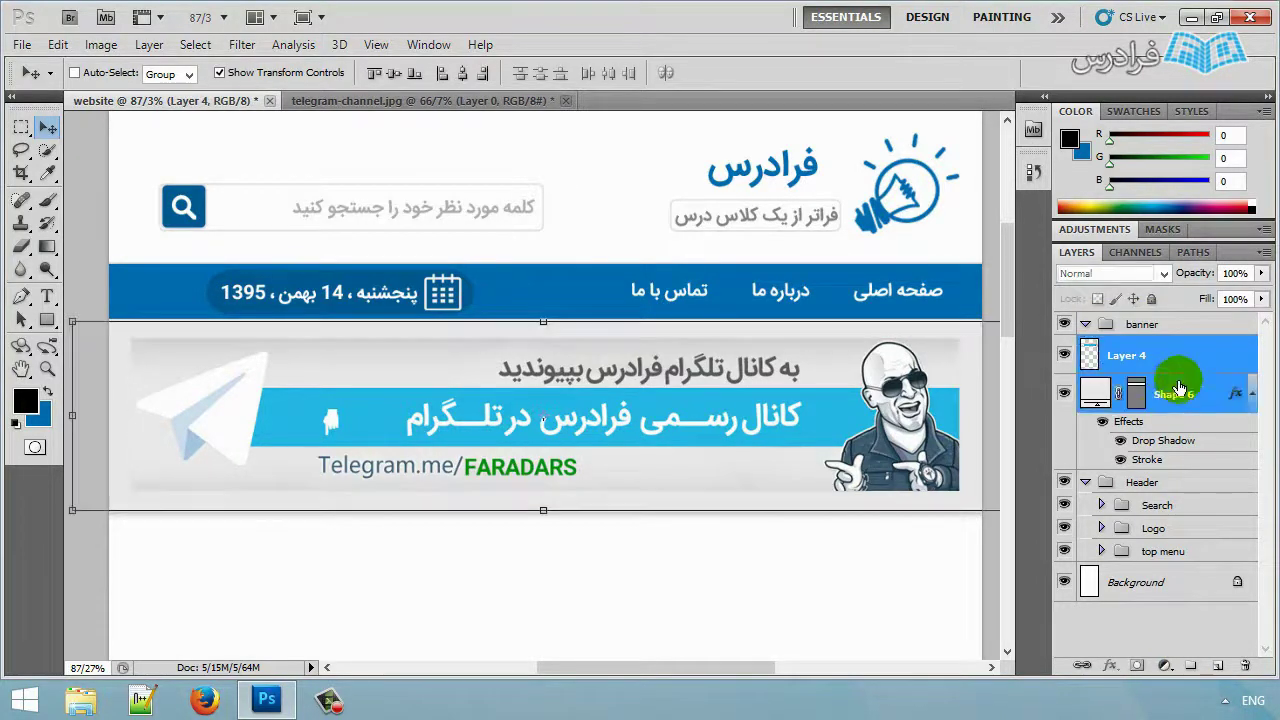
{"action": "left_click_drag", "start_coordinate": [1172, 395], "coordinate": [1155, 324]}
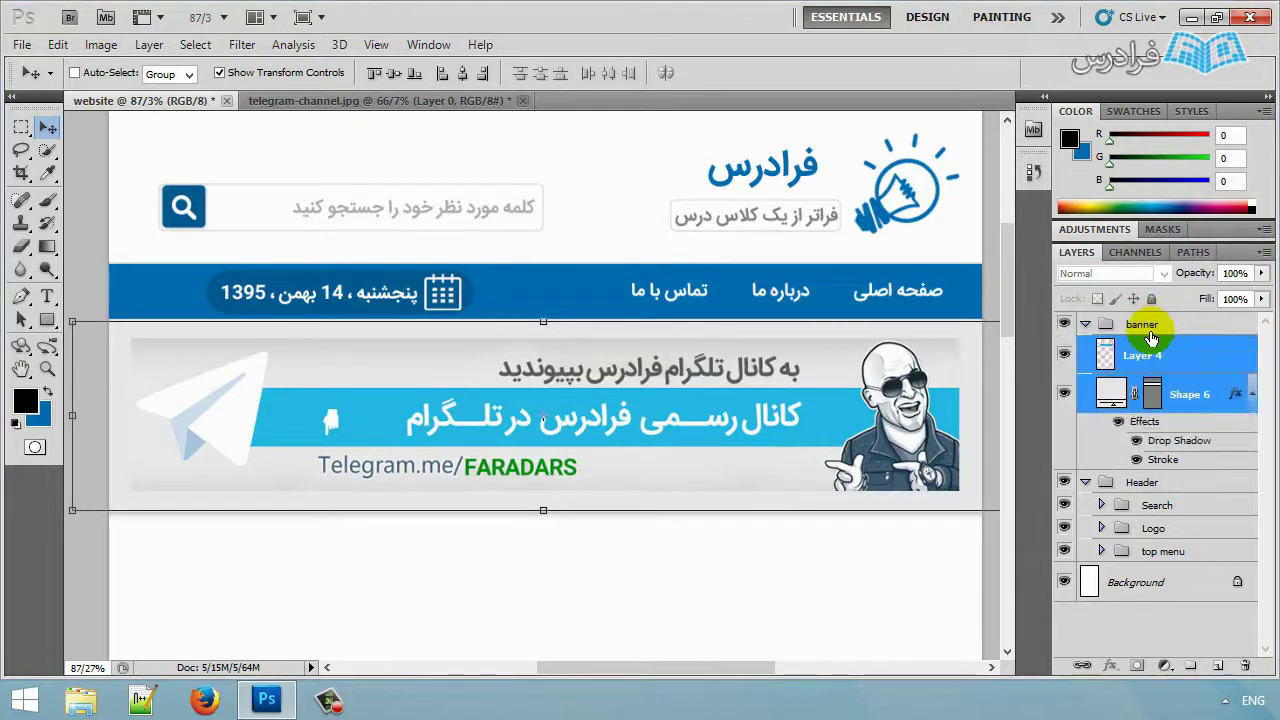
{"action": "left_click", "coordinate": [1143, 328]}
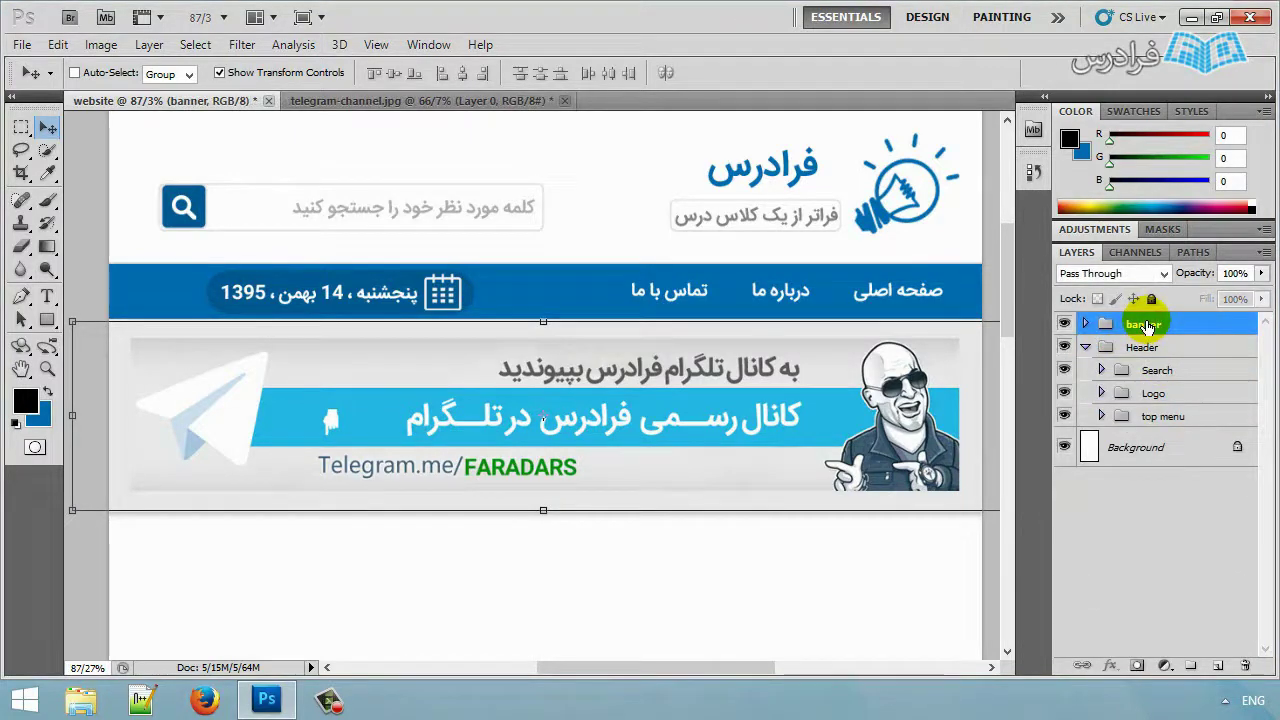
{"action": "left_click_drag", "start_coordinate": [1145, 326], "coordinate": [1145, 344]}
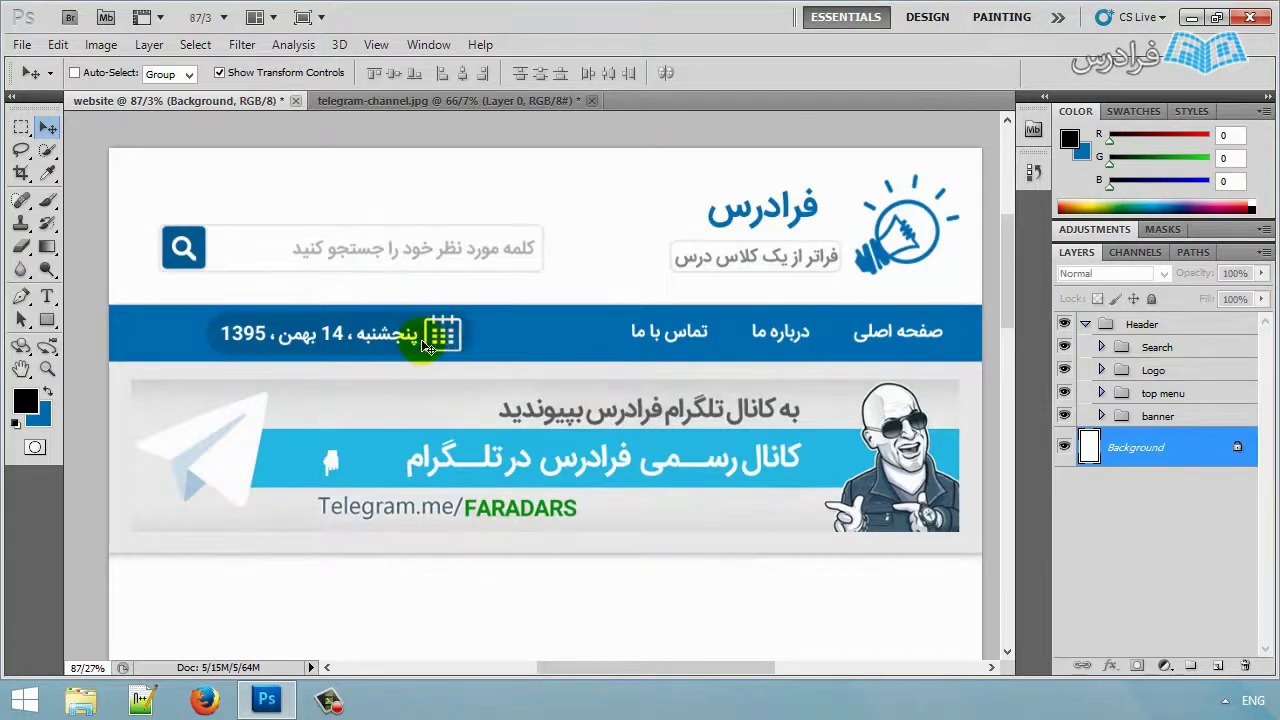
Scale the calendar icon on Layer 3 of the top menu group down slightly and center it vertically in the date badge.
{"action": "left_click", "coordinate": [1143, 324]}
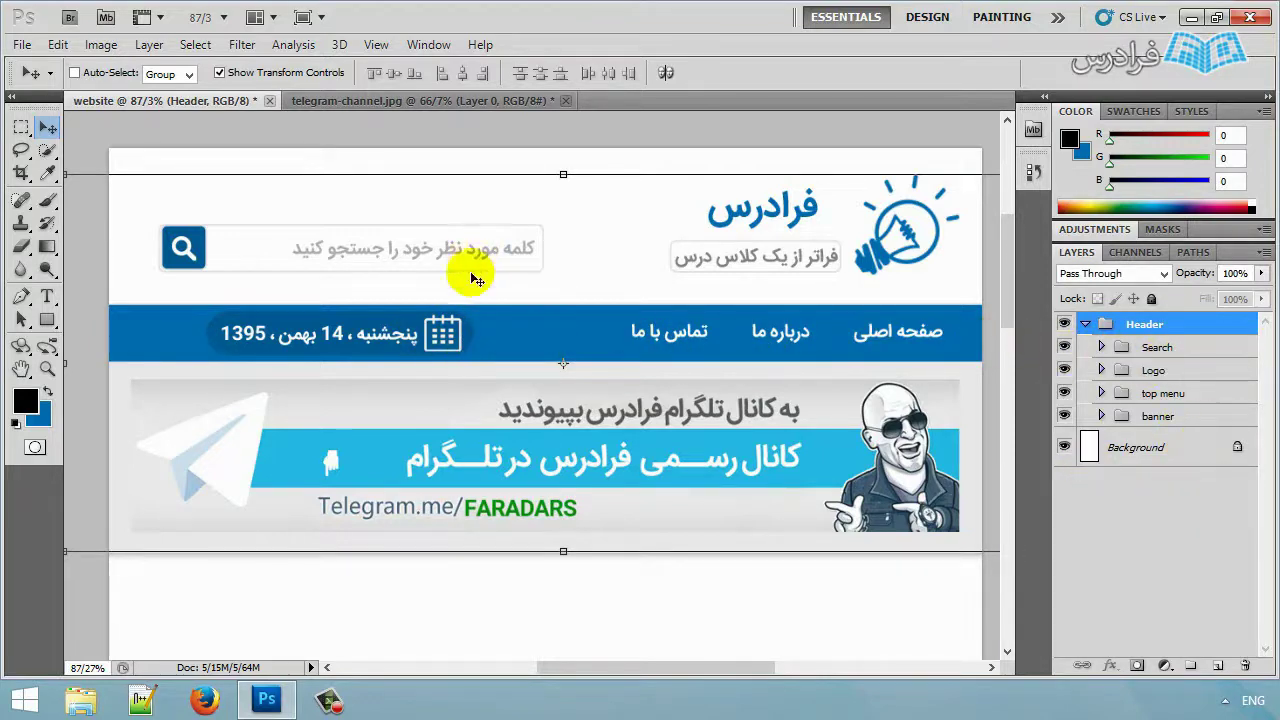
{"action": "left_click", "coordinate": [1102, 393]}
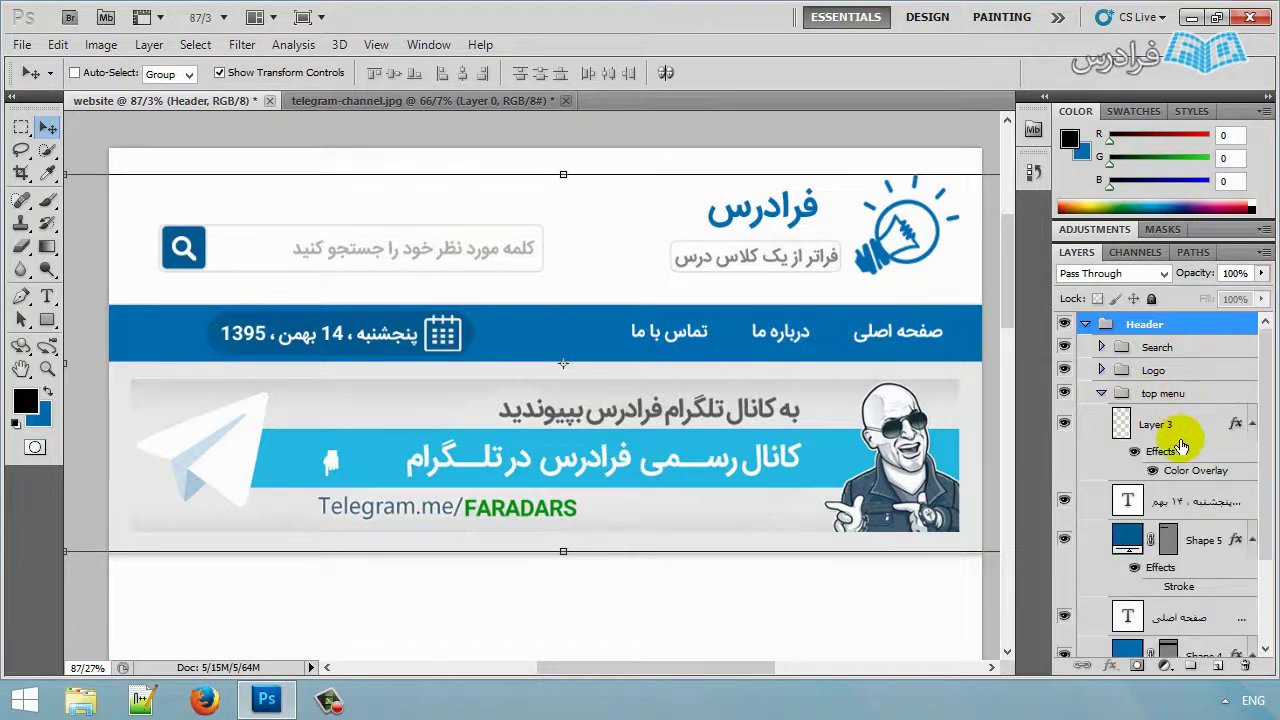
{"action": "scroll", "coordinate": [1220, 488], "scroll_direction": "down", "scroll_amount": 1}
{"action": "scroll", "coordinate": [1218, 490], "scroll_direction": "down", "scroll_amount": 1}
{"action": "left_click", "coordinate": [1230, 535]}
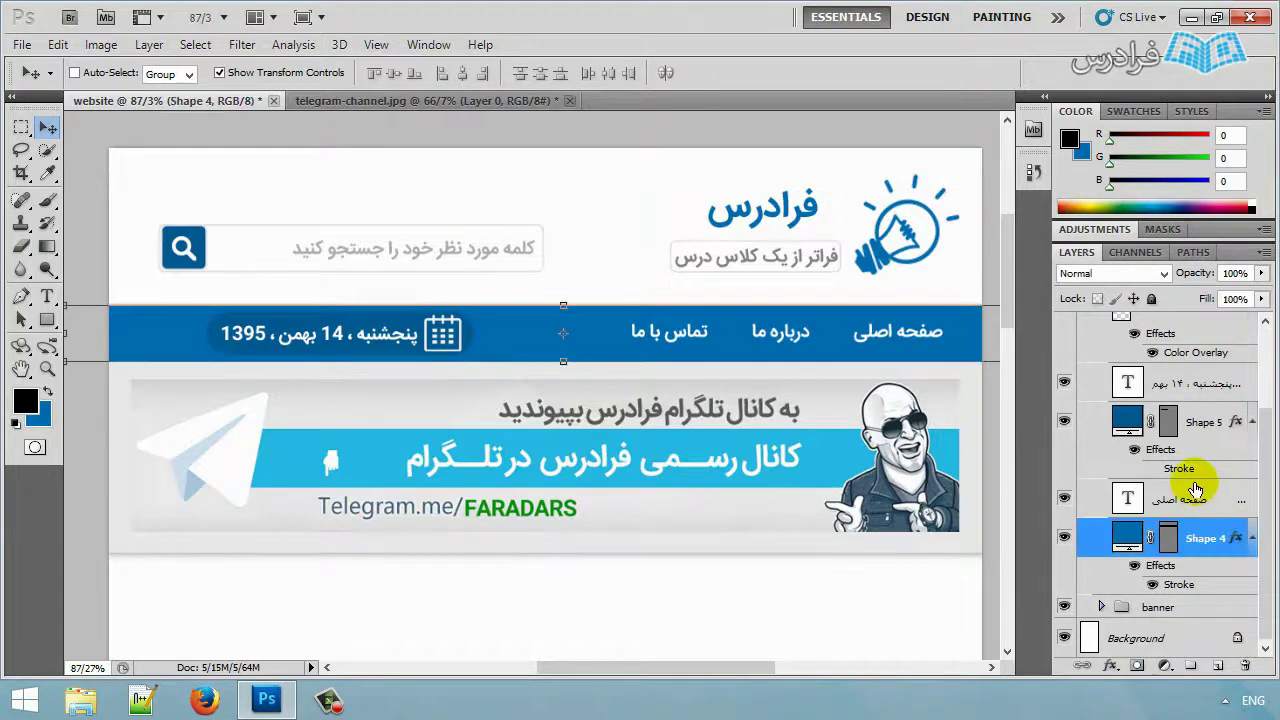
{"action": "scroll", "coordinate": [1200, 444], "scroll_direction": "up", "scroll_amount": 2}
{"action": "left_click", "coordinate": [1199, 444]}
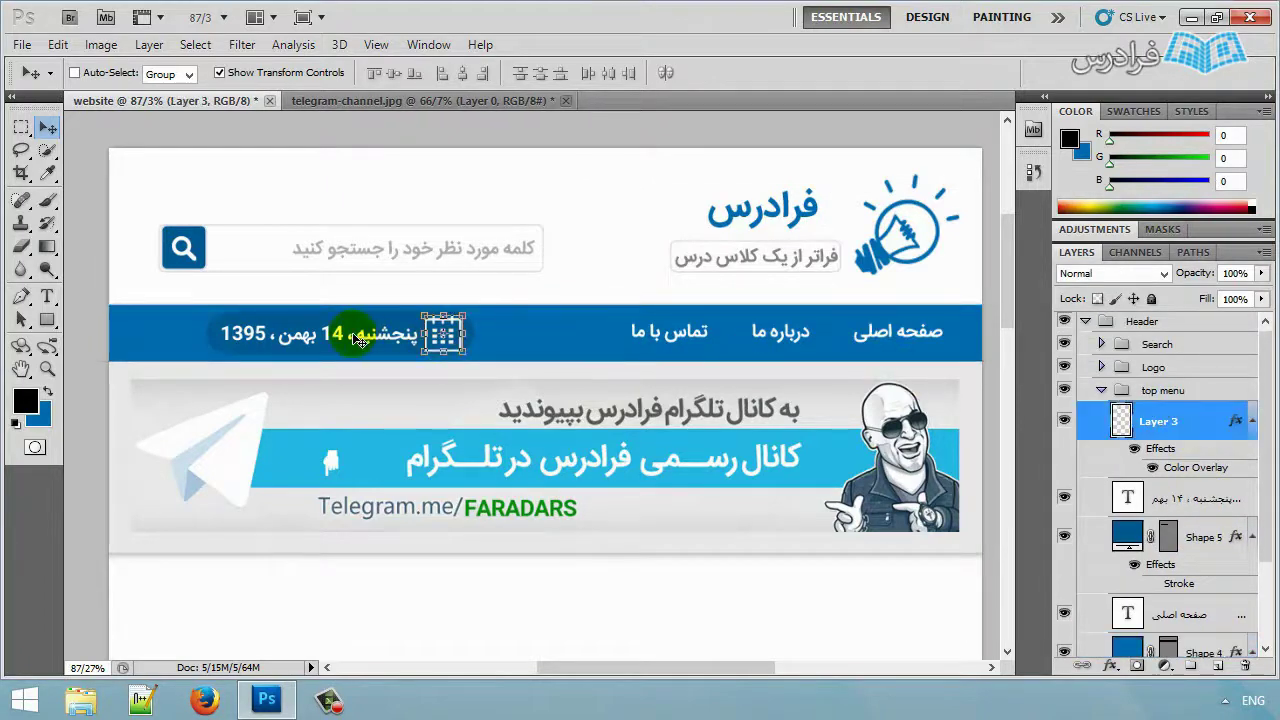
{"action": "scroll", "coordinate": [600, 410], "scroll_direction": "up", "scroll_amount": 2}
{"action": "scroll", "coordinate": [586, 366], "scroll_direction": "up", "scroll_amount": 3}
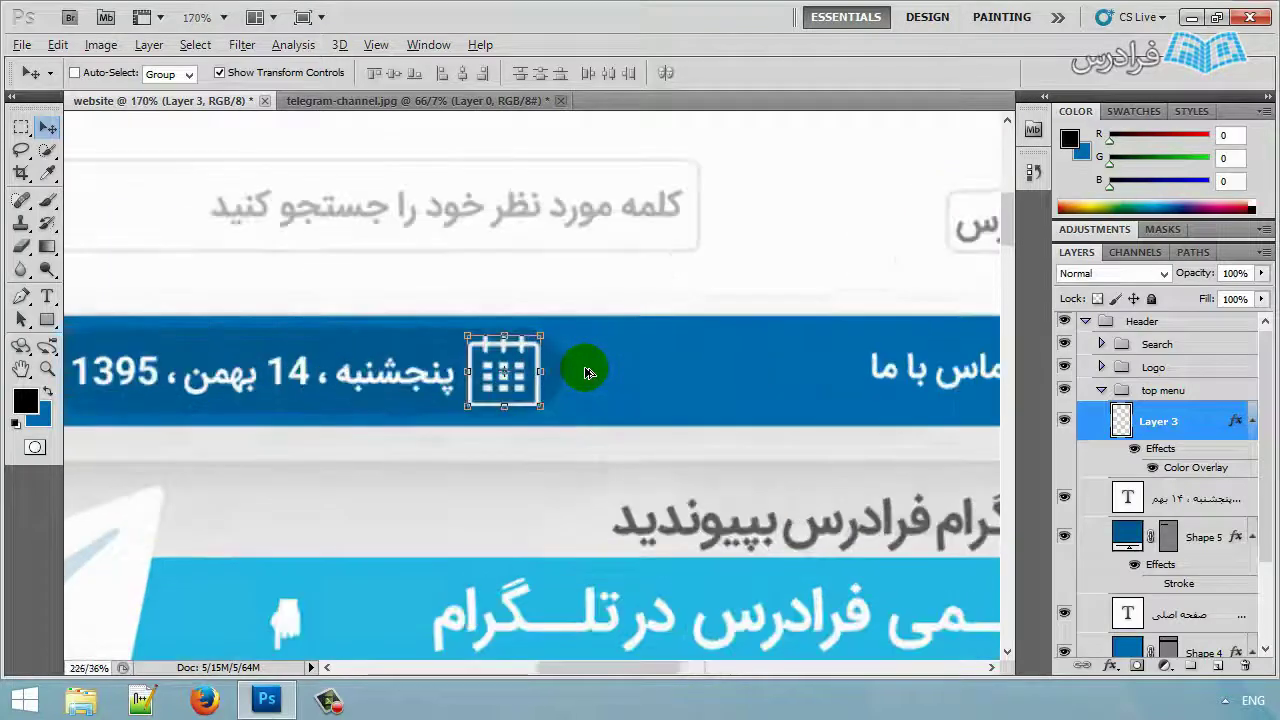
{"action": "scroll", "coordinate": [586, 372], "scroll_direction": "up", "scroll_amount": 2}
{"action": "key", "text": "ctrl+t"}
{"action": "left_click_drag", "start_coordinate": [527, 430], "coordinate": [508, 414]}
{"action": "key", "text": "Return"}
{"action": "left_click", "coordinate": [47, 127]}
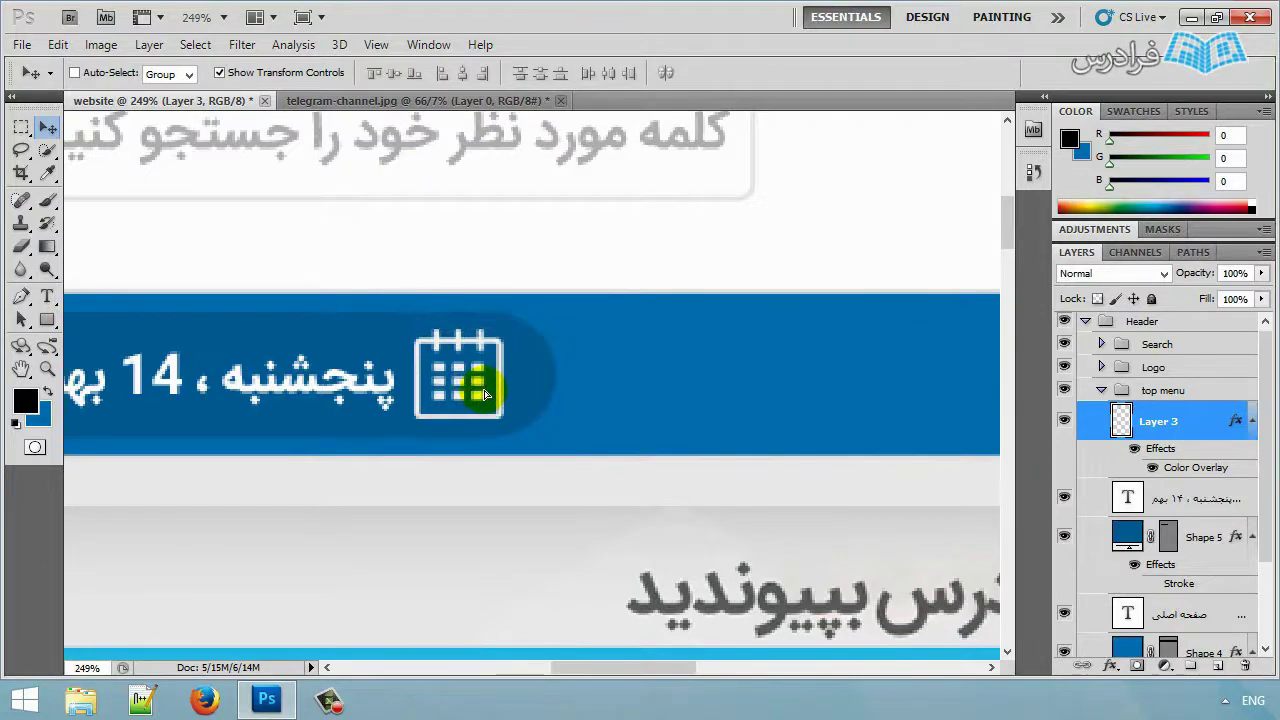
{"action": "left_click", "coordinate": [488, 397]}
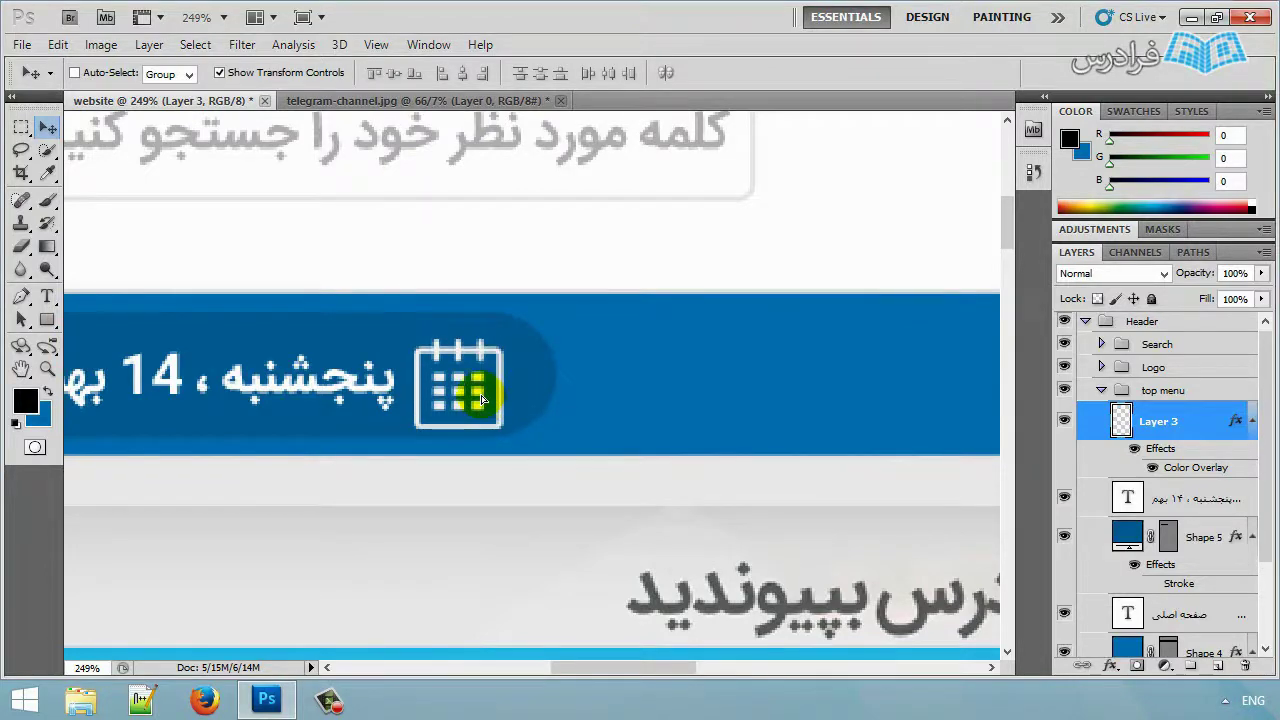
{"action": "scroll", "coordinate": [494, 384], "scroll_direction": "down", "scroll_amount": 2}
{"action": "scroll", "coordinate": [494, 384], "scroll_direction": "down", "scroll_amount": 4}
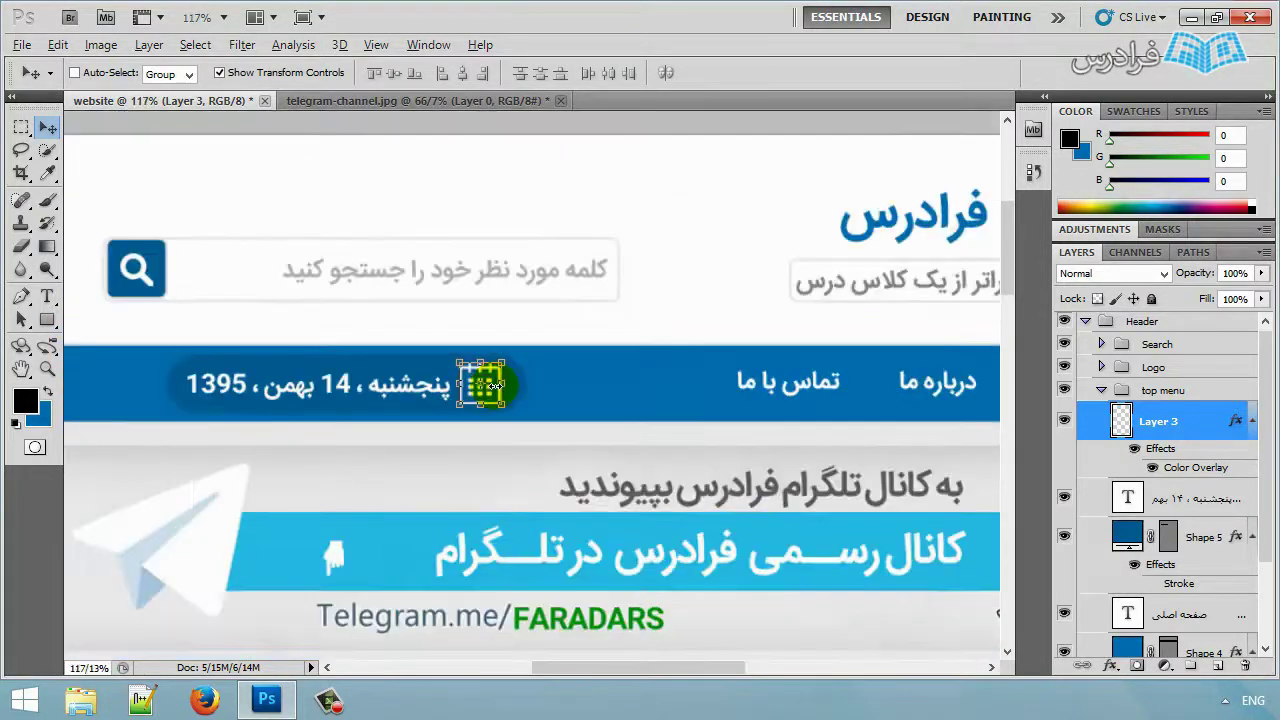
{"action": "scroll", "coordinate": [1103, 400], "scroll_direction": "up", "scroll_amount": 1}
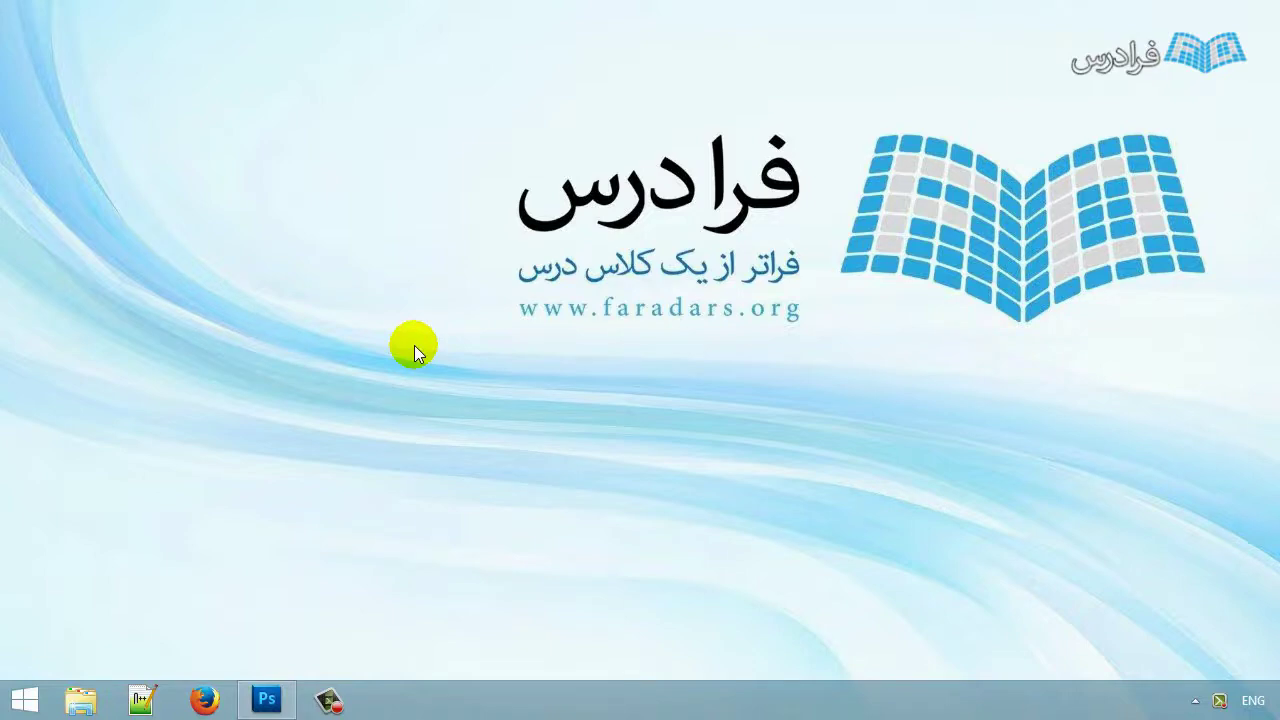
Switch from the desktop back to Photoshop and bring the website header into closer view.
{"action": "left_click", "coordinate": [268, 698]}
{"action": "scroll", "coordinate": [648, 284], "scroll_direction": "up", "scroll_amount": 2}
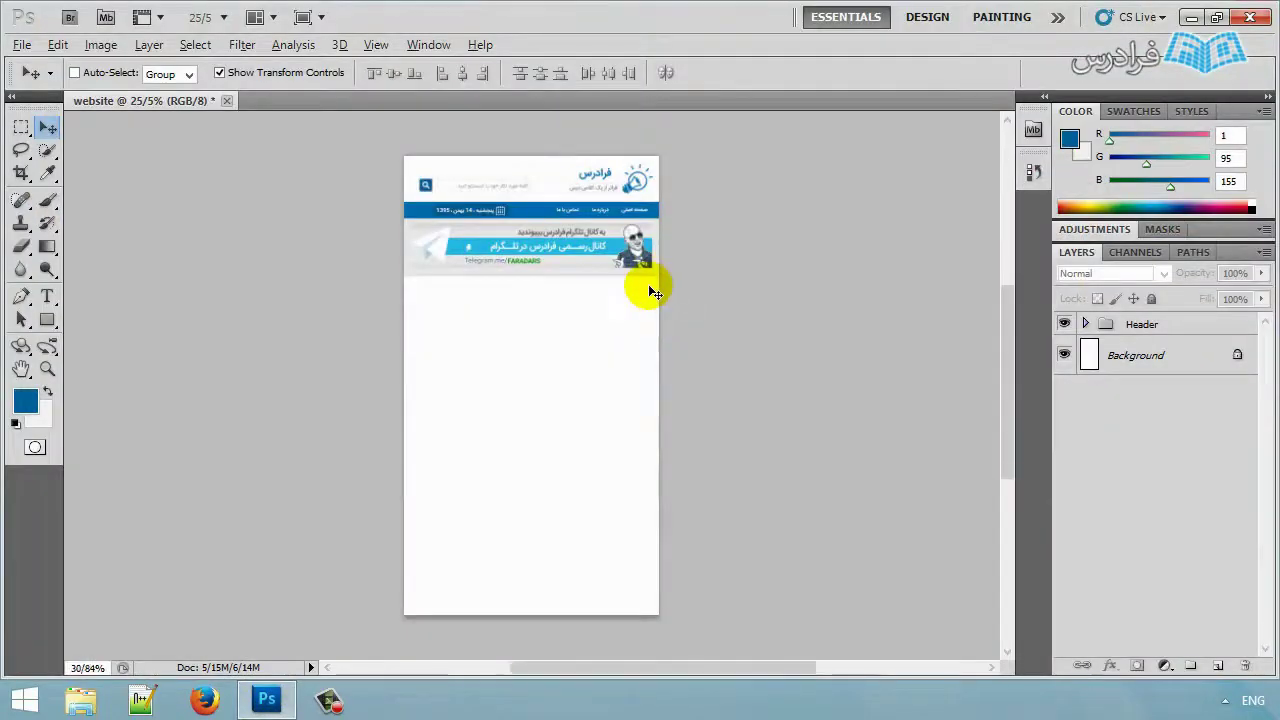
{"action": "scroll", "coordinate": [648, 284], "scroll_direction": "up", "scroll_amount": 1}
{"action": "scroll", "coordinate": [400, 251], "scroll_direction": "up", "scroll_amount": 3}
{"action": "scroll", "coordinate": [739, 657], "scroll_direction": "left", "scroll_amount": 1}
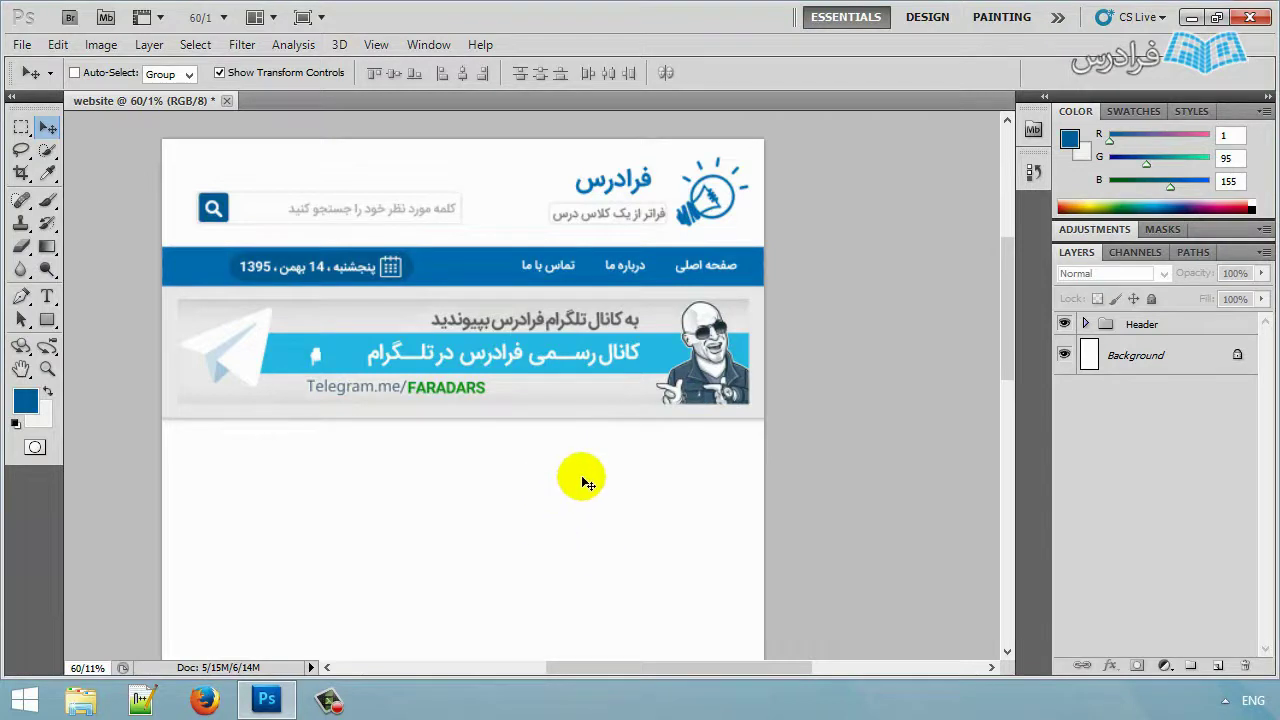
Display the document grid over the page and turn it off again.
{"action": "left_click", "coordinate": [390, 48]}
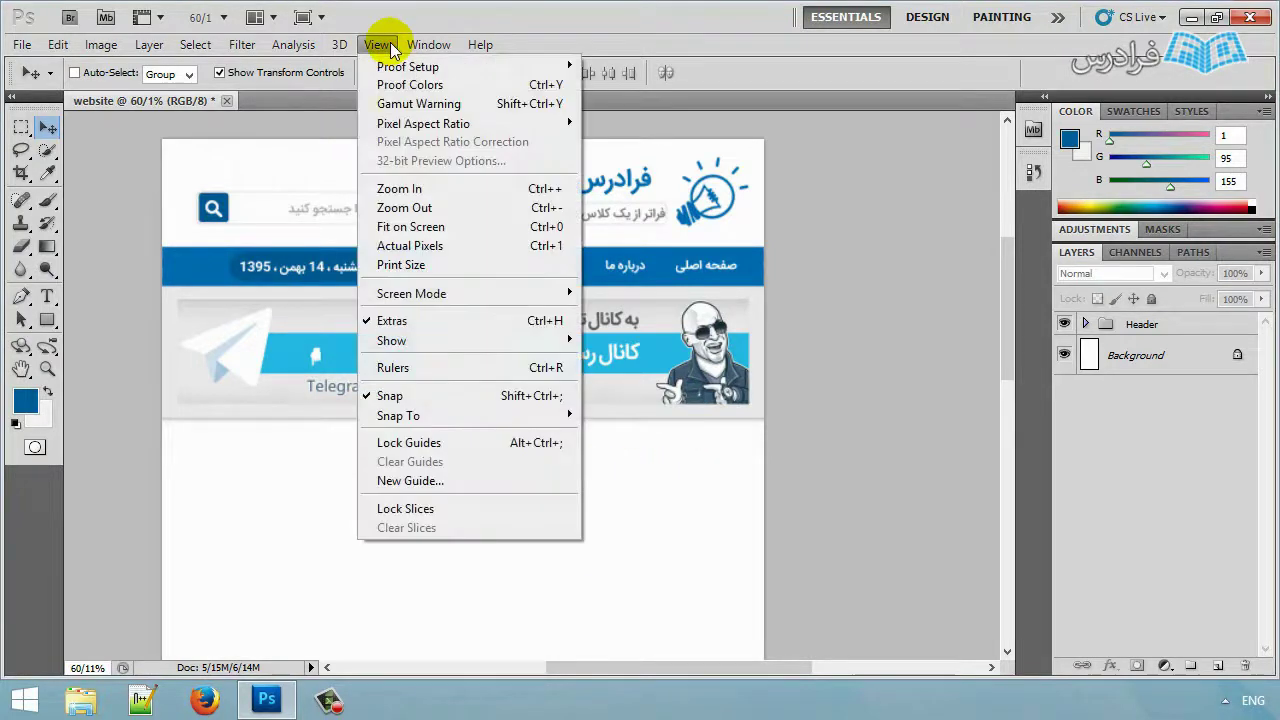
{"action": "mouse_move", "coordinate": [457, 341]}
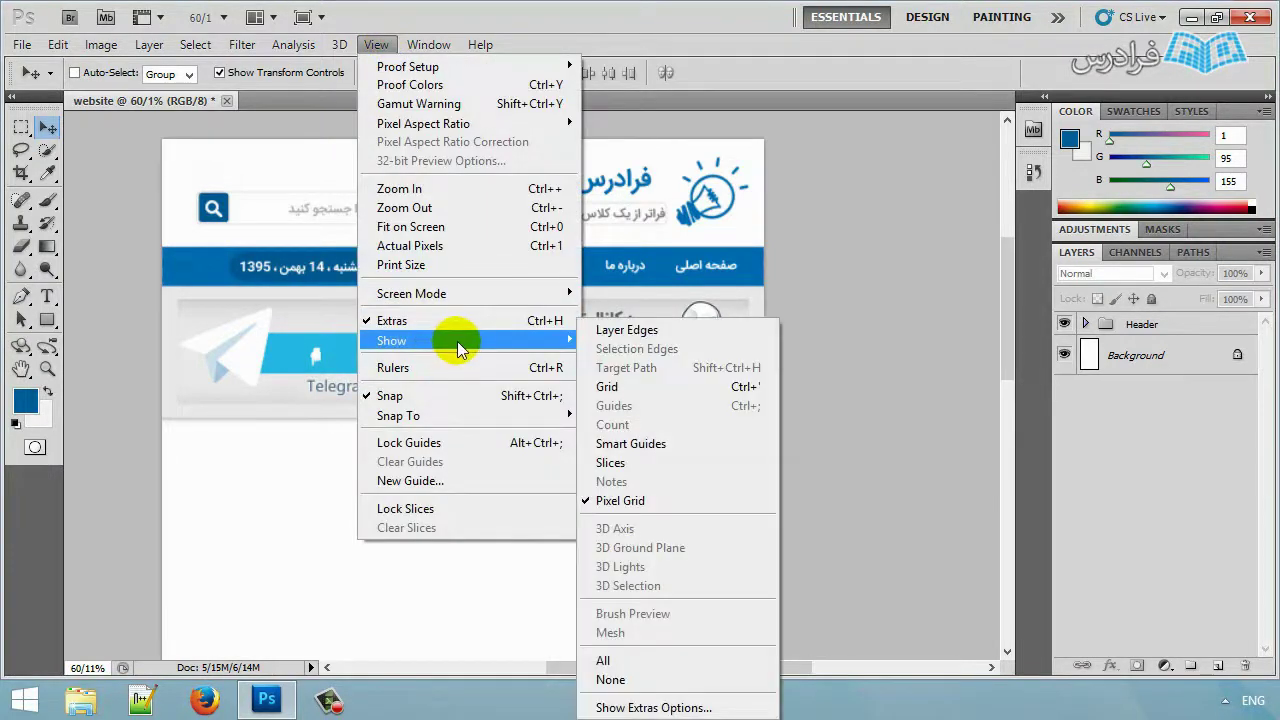
{"action": "left_click", "coordinate": [668, 386]}
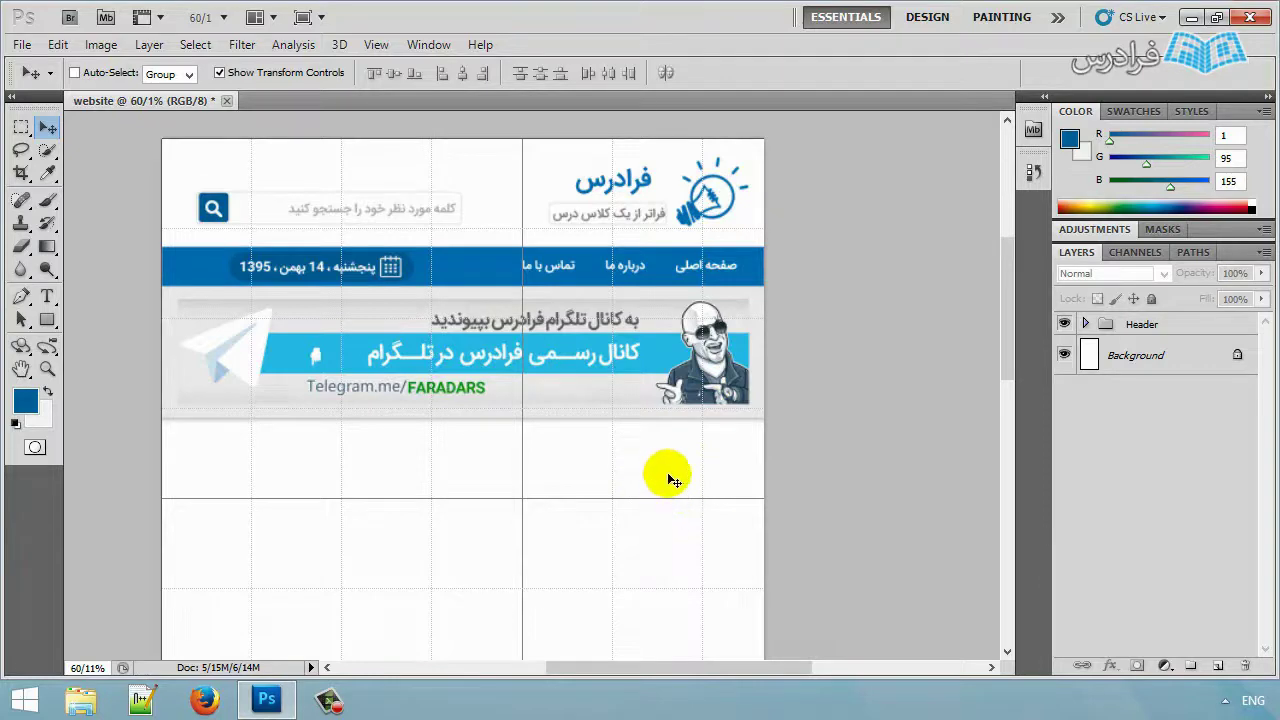
{"action": "left_click", "coordinate": [377, 47]}
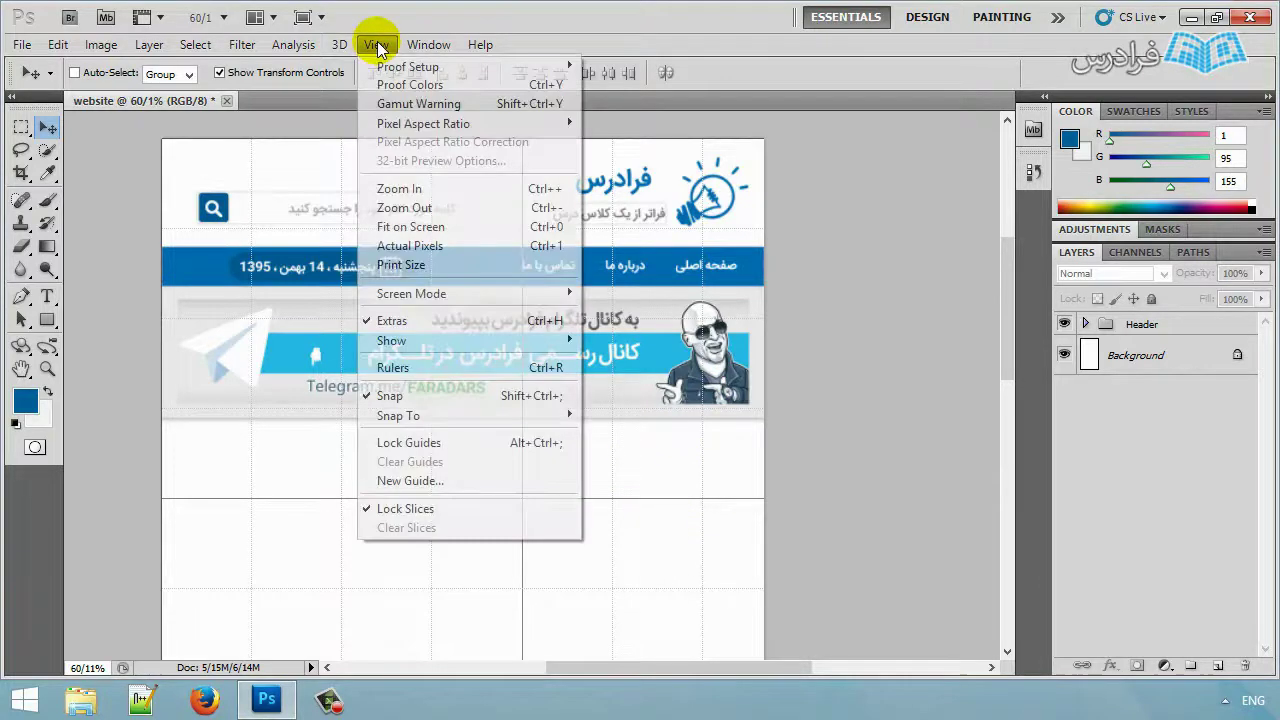
{"action": "mouse_move", "coordinate": [437, 340]}
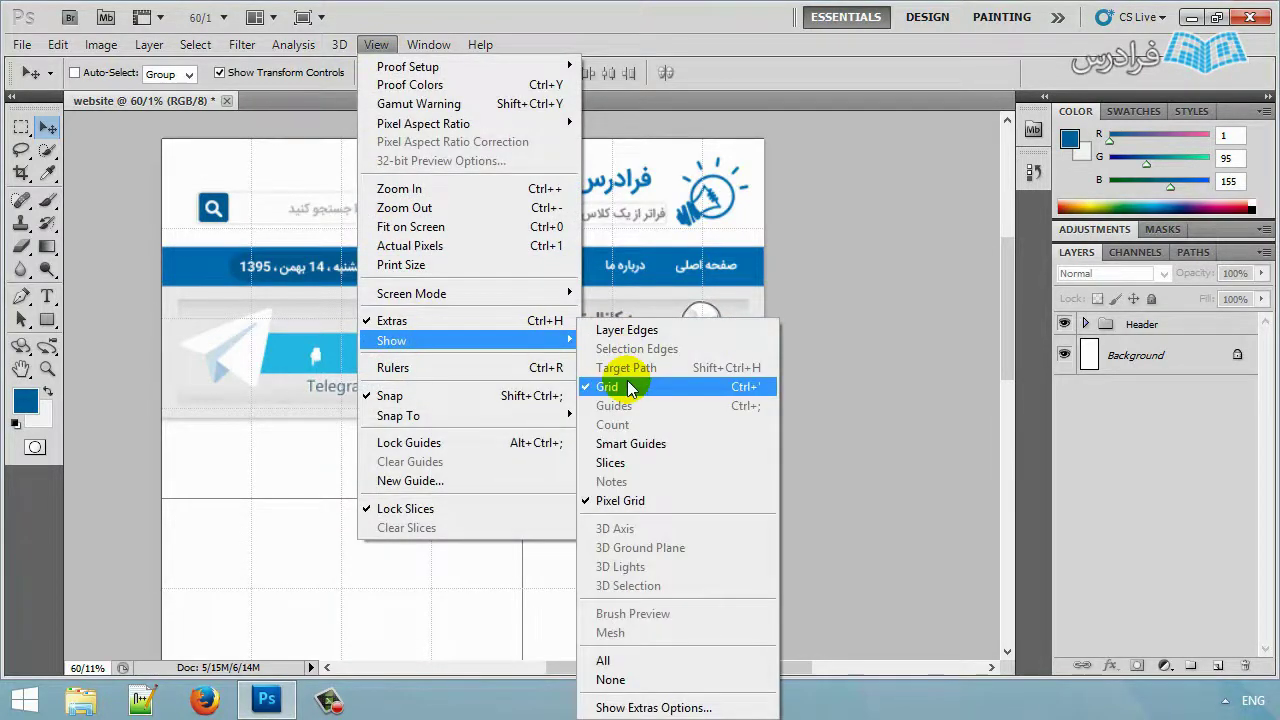
{"action": "left_click", "coordinate": [630, 388]}
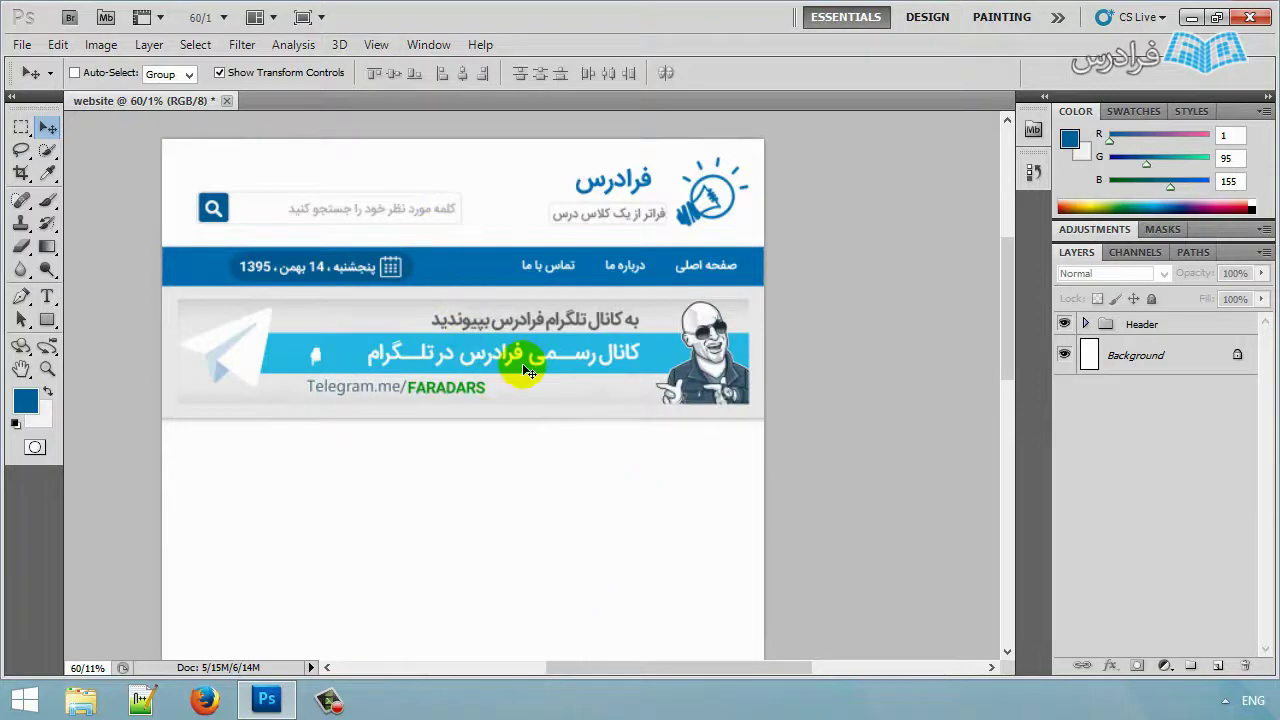
Show the rulers around the canvas and set their units to pixels.
{"action": "left_click", "coordinate": [382, 46]}
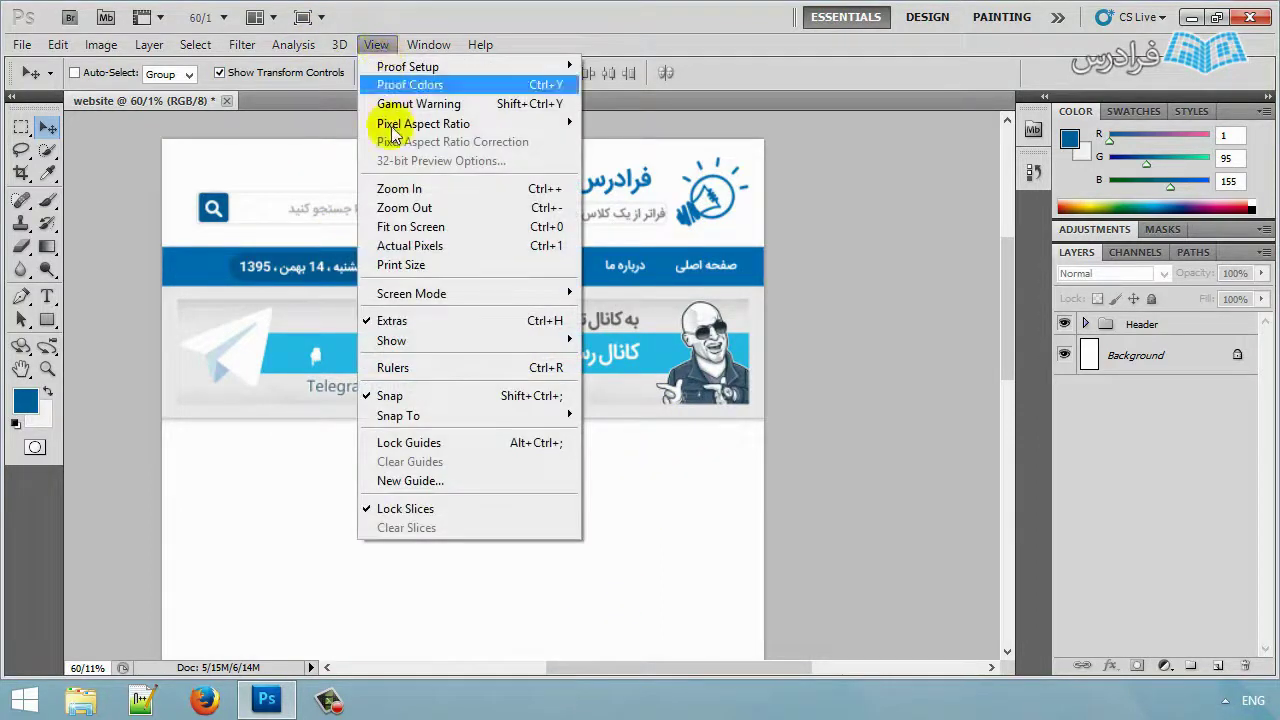
{"action": "left_click", "coordinate": [492, 367]}
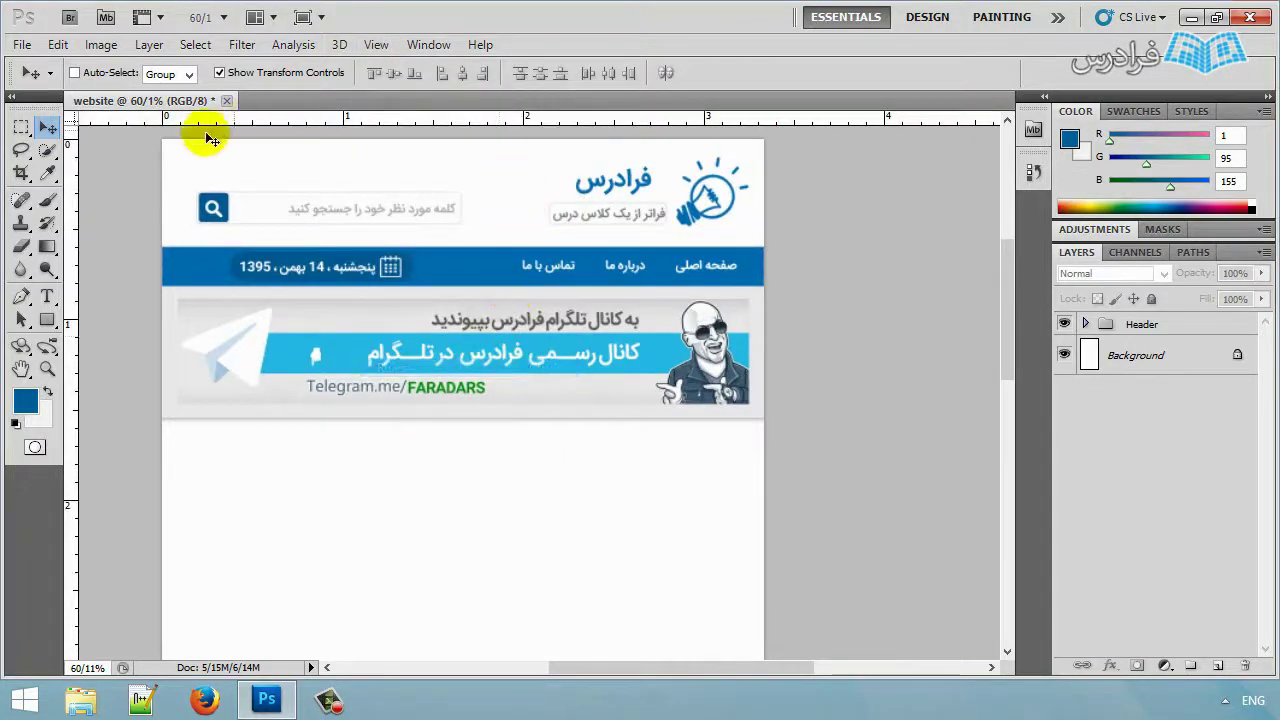
{"action": "right_click", "coordinate": [309, 122]}
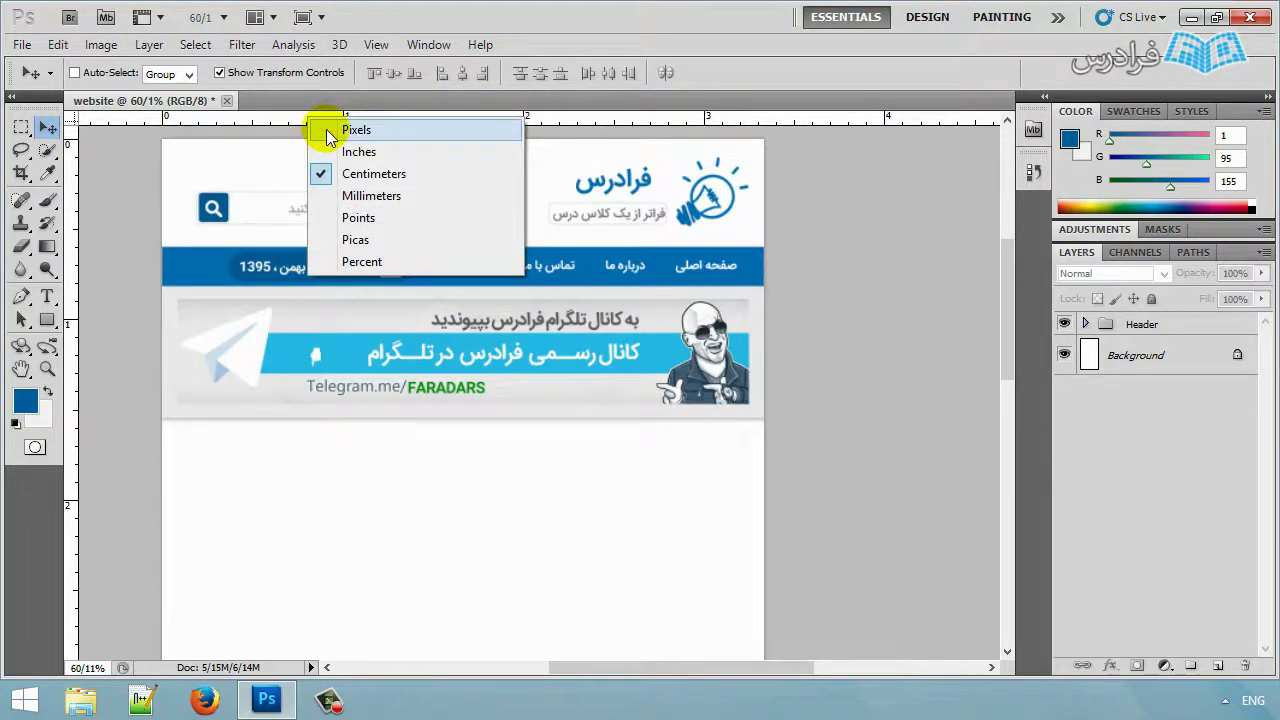
{"action": "left_click", "coordinate": [330, 131]}
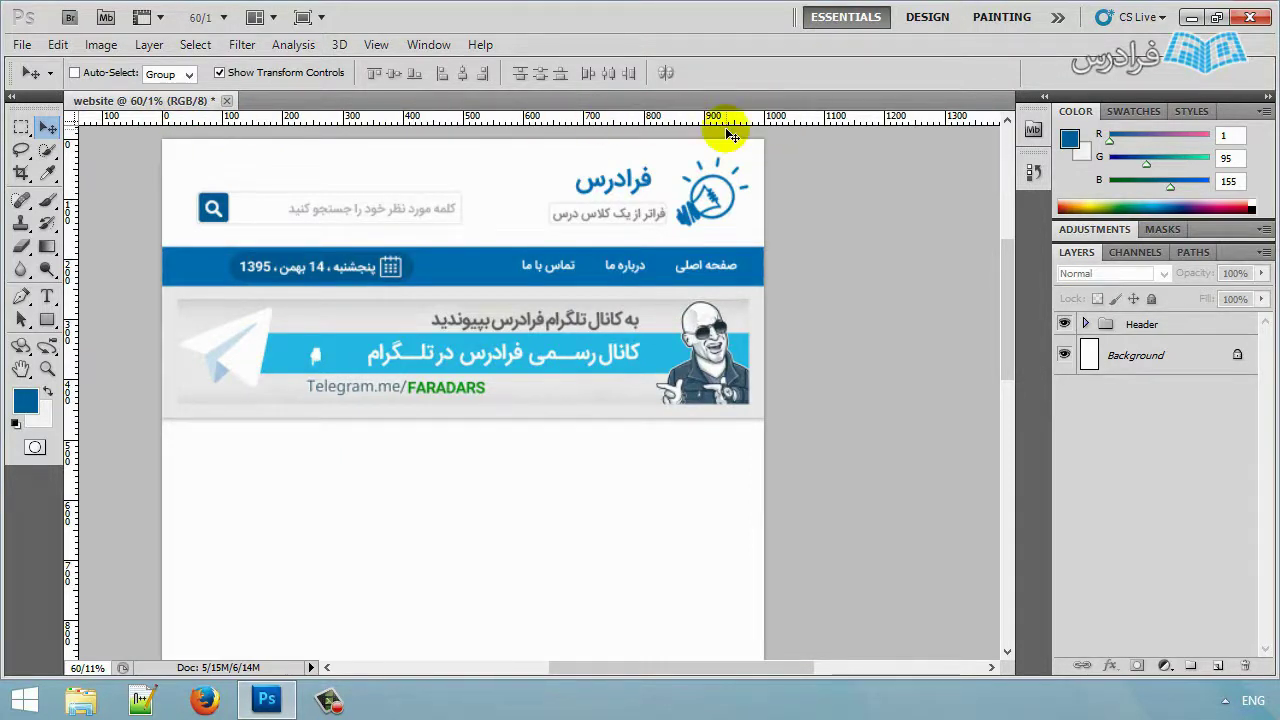
Create a vertical guide at 0 px and move it to about 950 px on the horizontal ruler.
{"action": "left_click", "coordinate": [374, 44]}
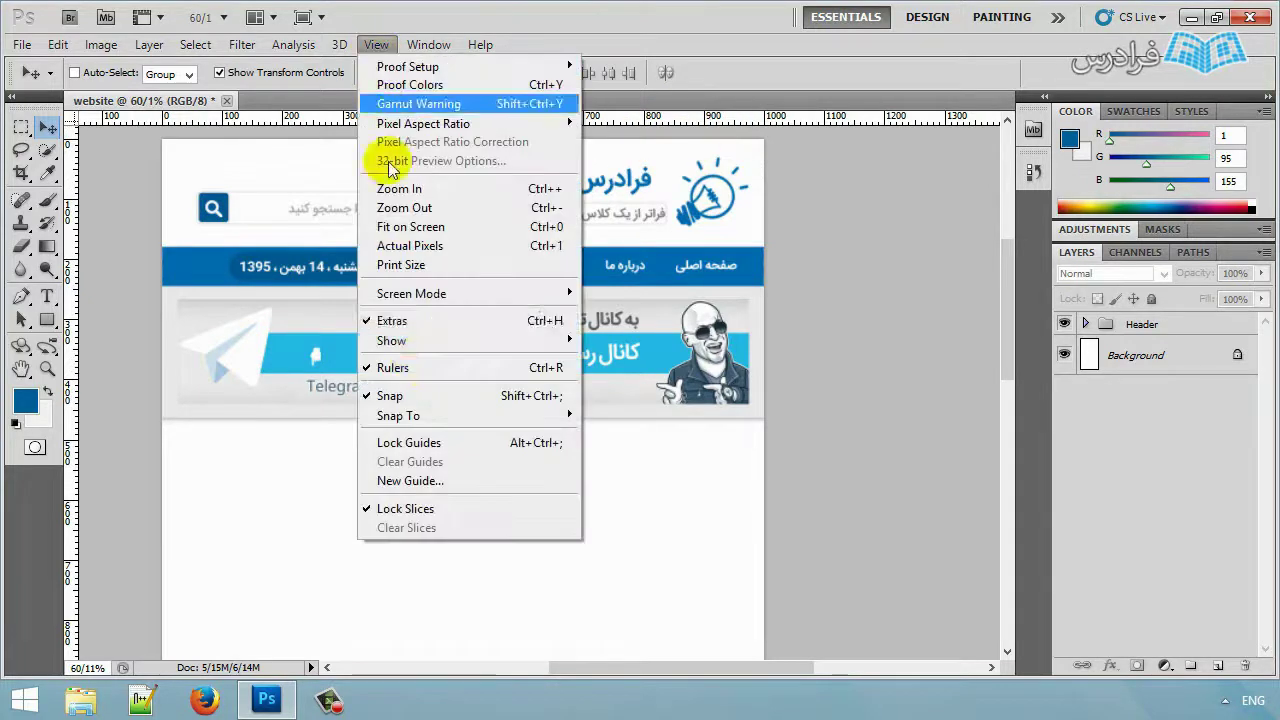
{"action": "left_click", "coordinate": [465, 480]}
{"action": "left_click", "coordinate": [626, 261]}
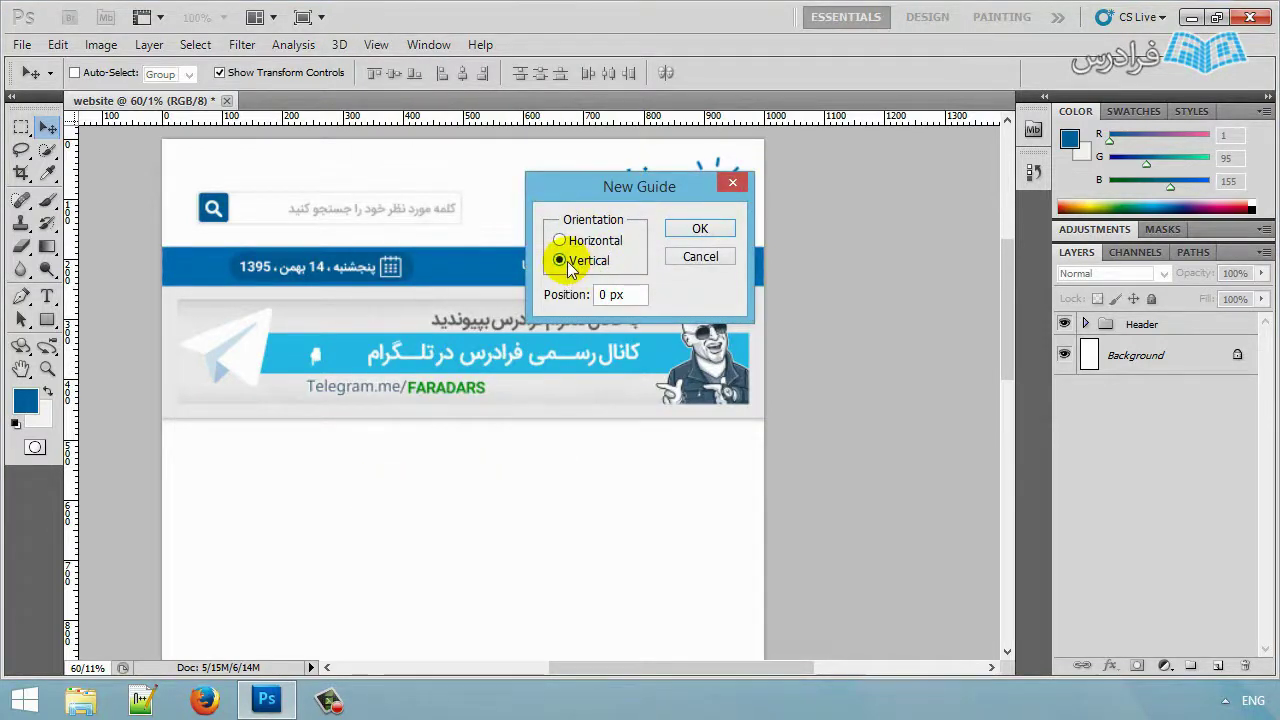
{"action": "left_click", "coordinate": [687, 228]}
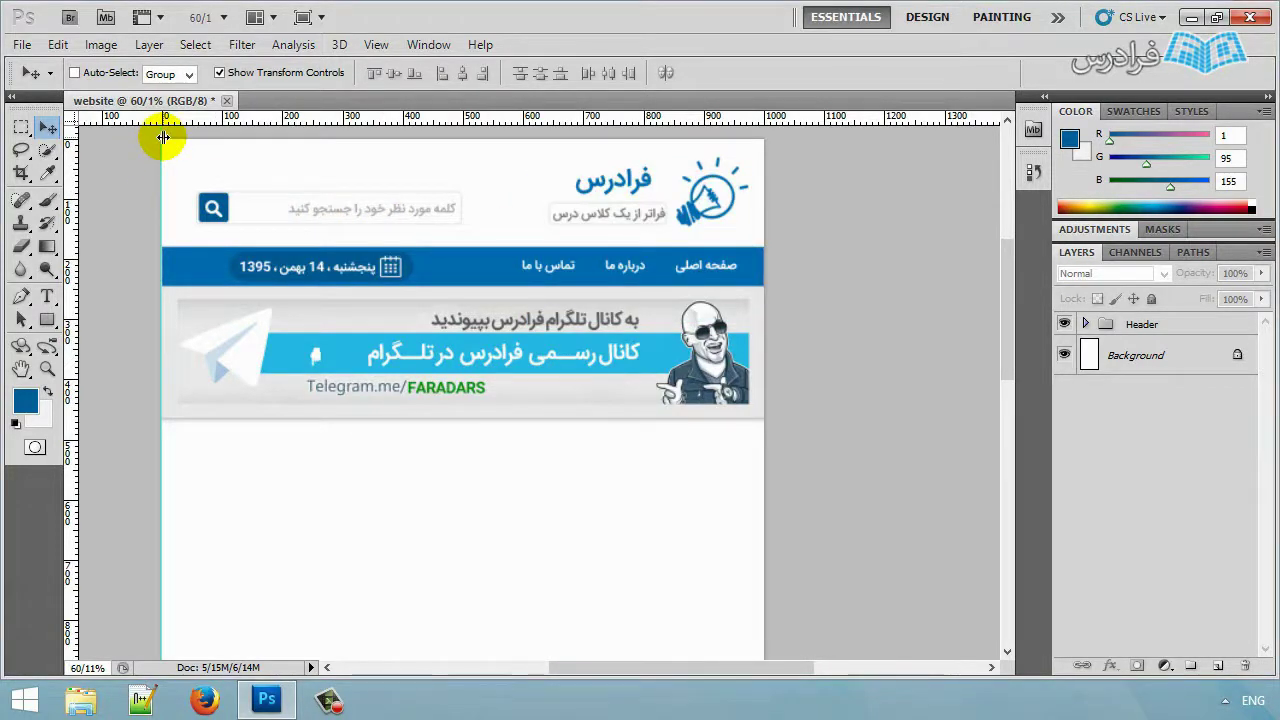
{"action": "left_click_drag", "start_coordinate": [163, 137], "coordinate": [736, 190]}
Add a second vertical guide at 0 px and move it to about 750 px.
{"action": "left_click", "coordinate": [369, 45]}
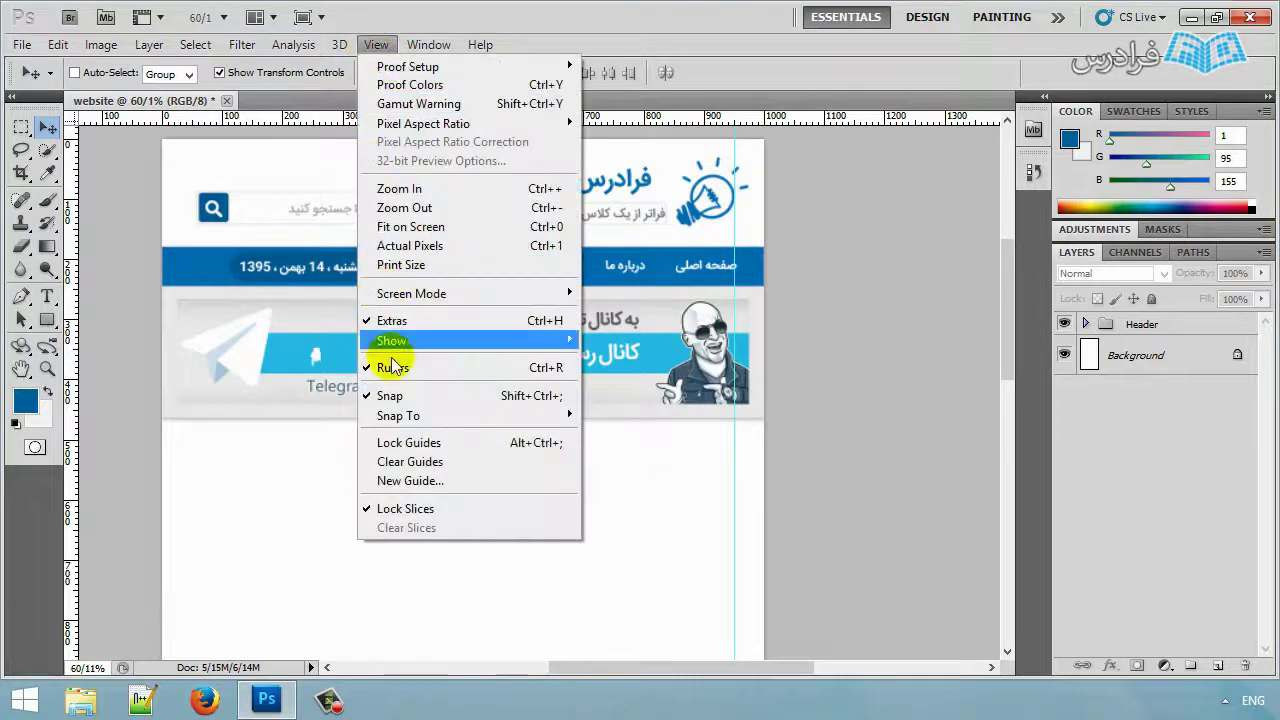
{"action": "left_click", "coordinate": [409, 481]}
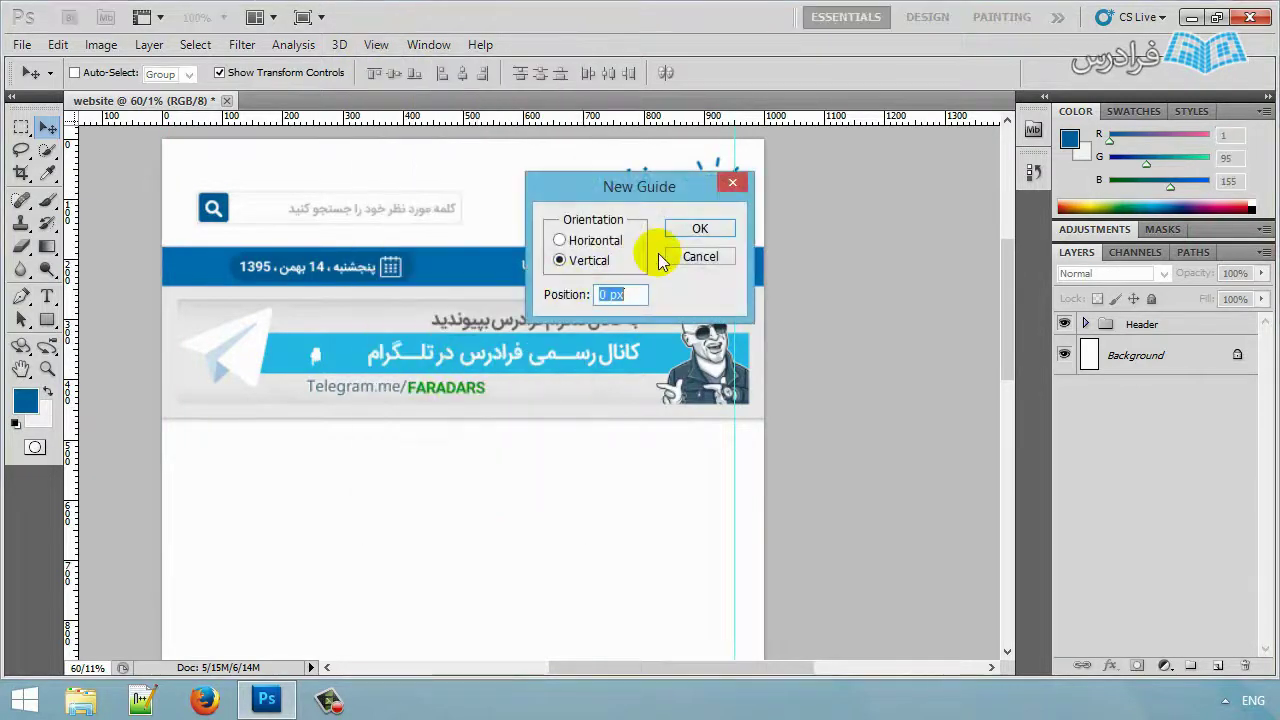
{"action": "left_click", "coordinate": [688, 230]}
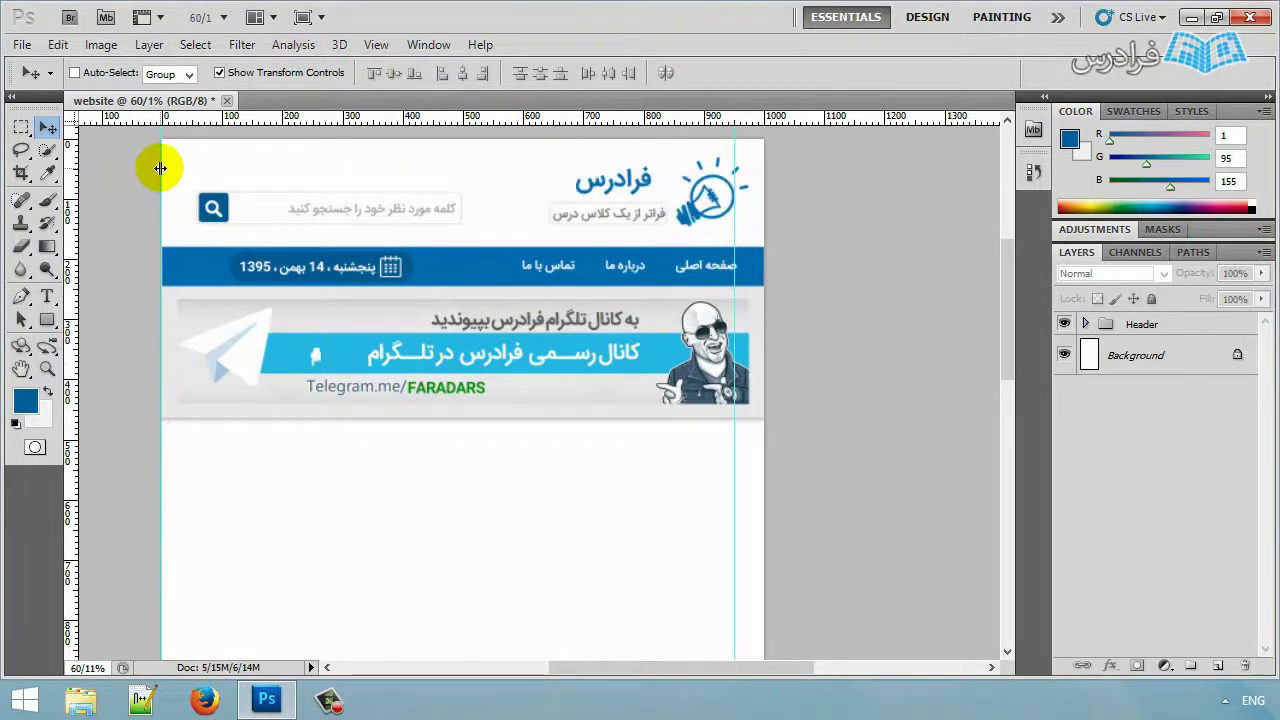
{"action": "left_click_drag", "start_coordinate": [160, 168], "coordinate": [613, 202]}
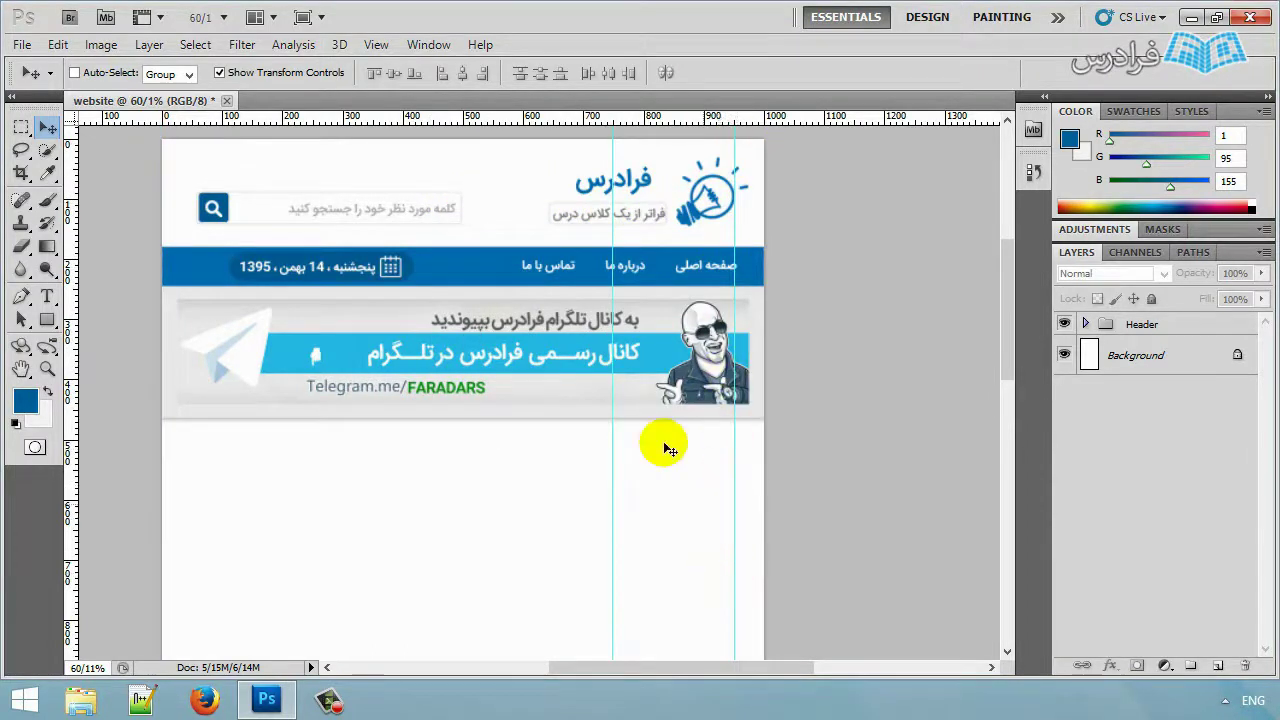
Add a third vertical guide at 0 px and move it to about 50 px.
{"action": "left_click", "coordinate": [376, 45]}
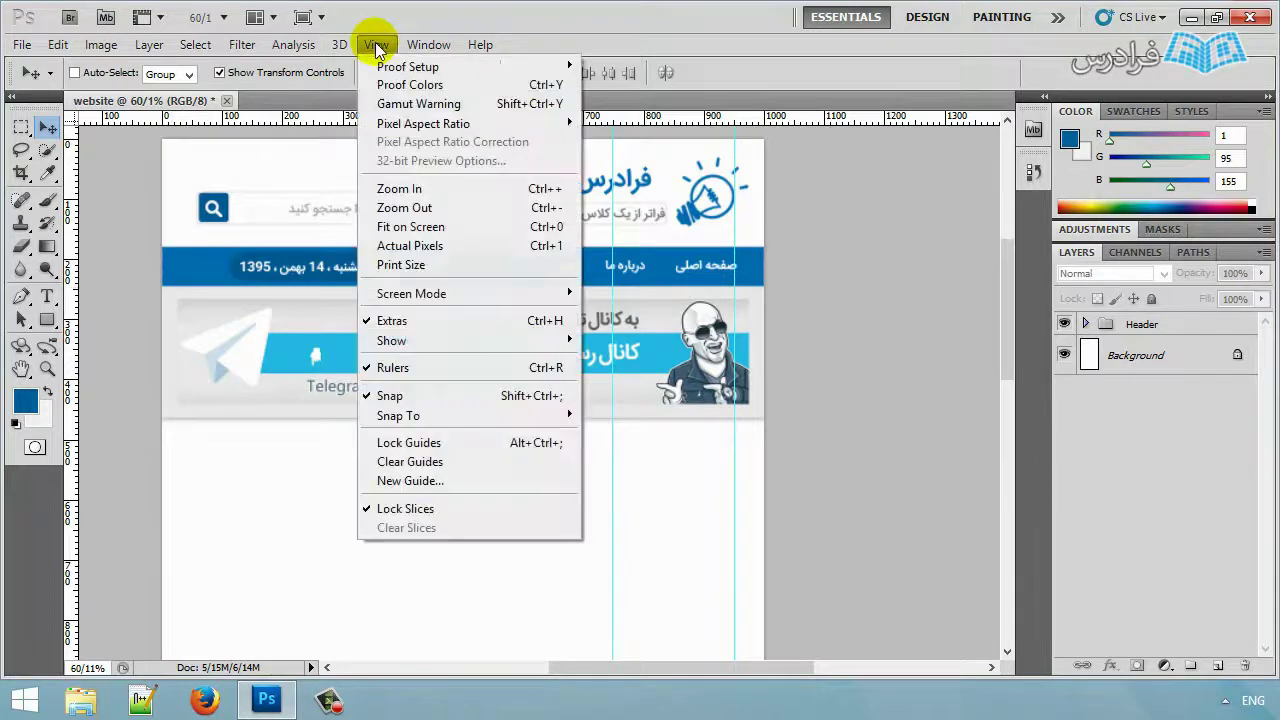
{"action": "left_click", "coordinate": [452, 481]}
{"action": "left_click", "coordinate": [708, 229]}
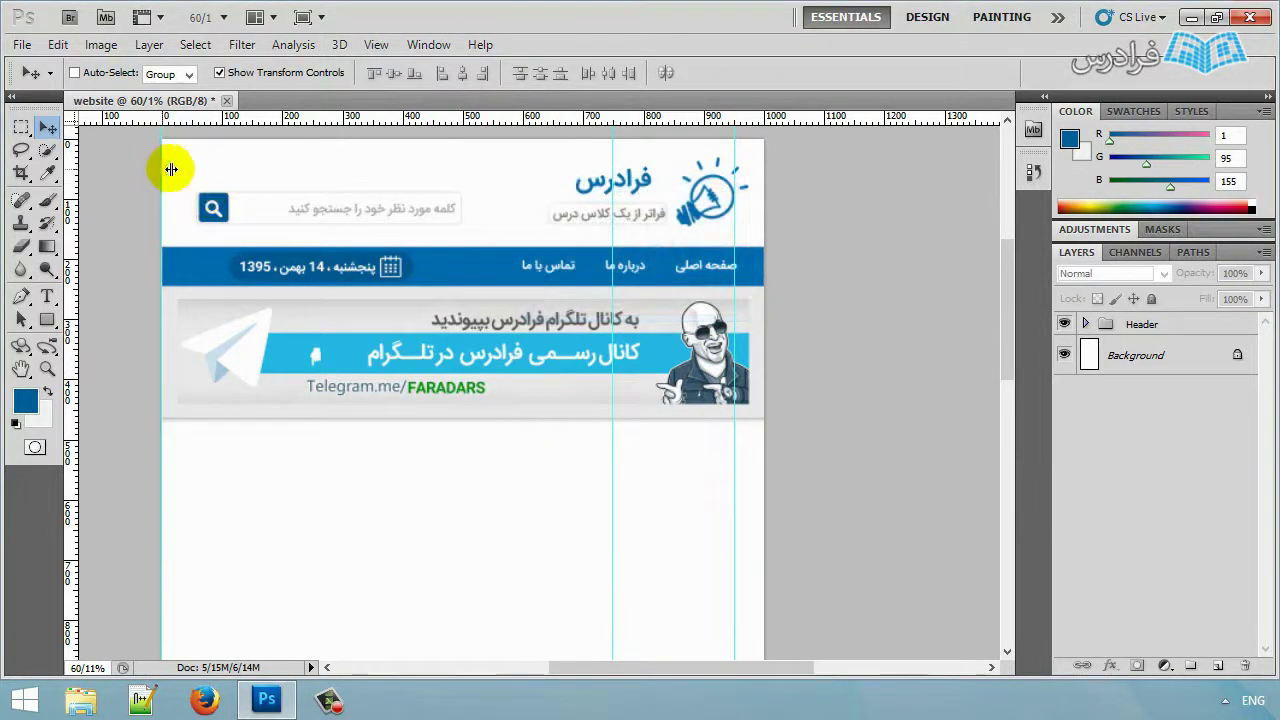
{"action": "left_click_drag", "start_coordinate": [171, 170], "coordinate": [192, 174]}
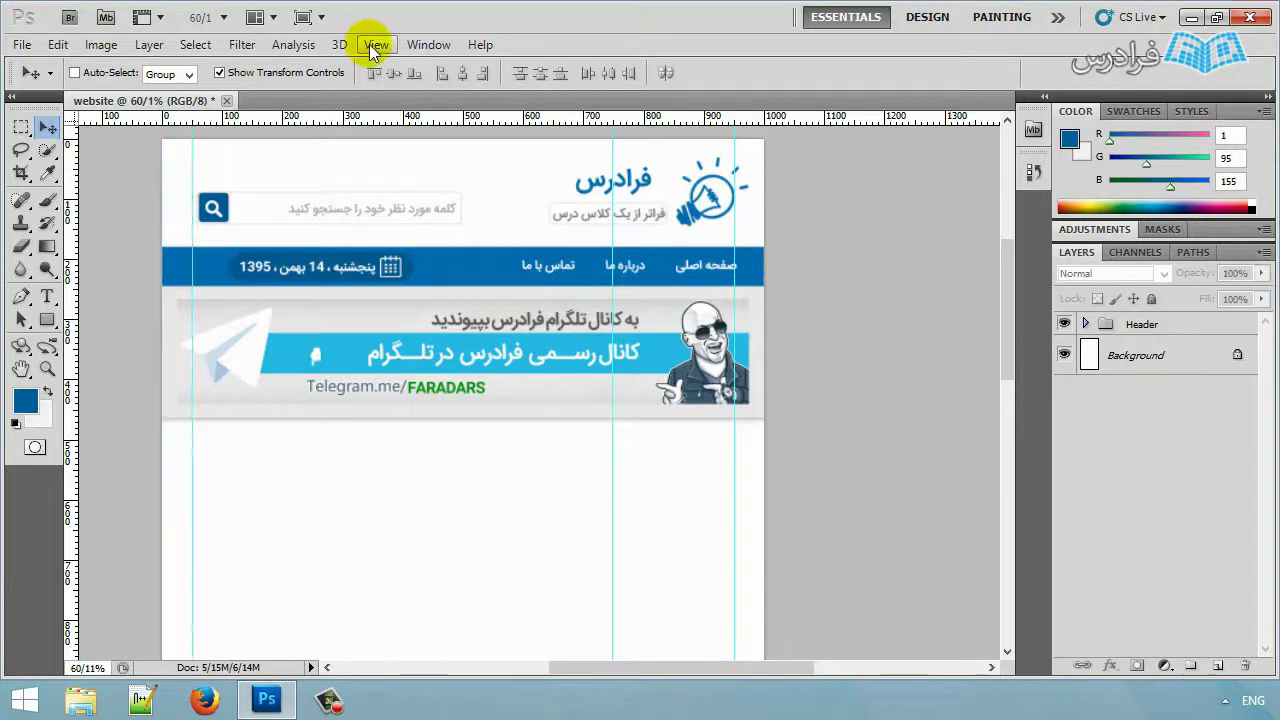
Add a fourth vertical guide at 0 px and move it to about 250 px.
{"action": "left_click", "coordinate": [373, 44]}
{"action": "left_click", "coordinate": [447, 481]}
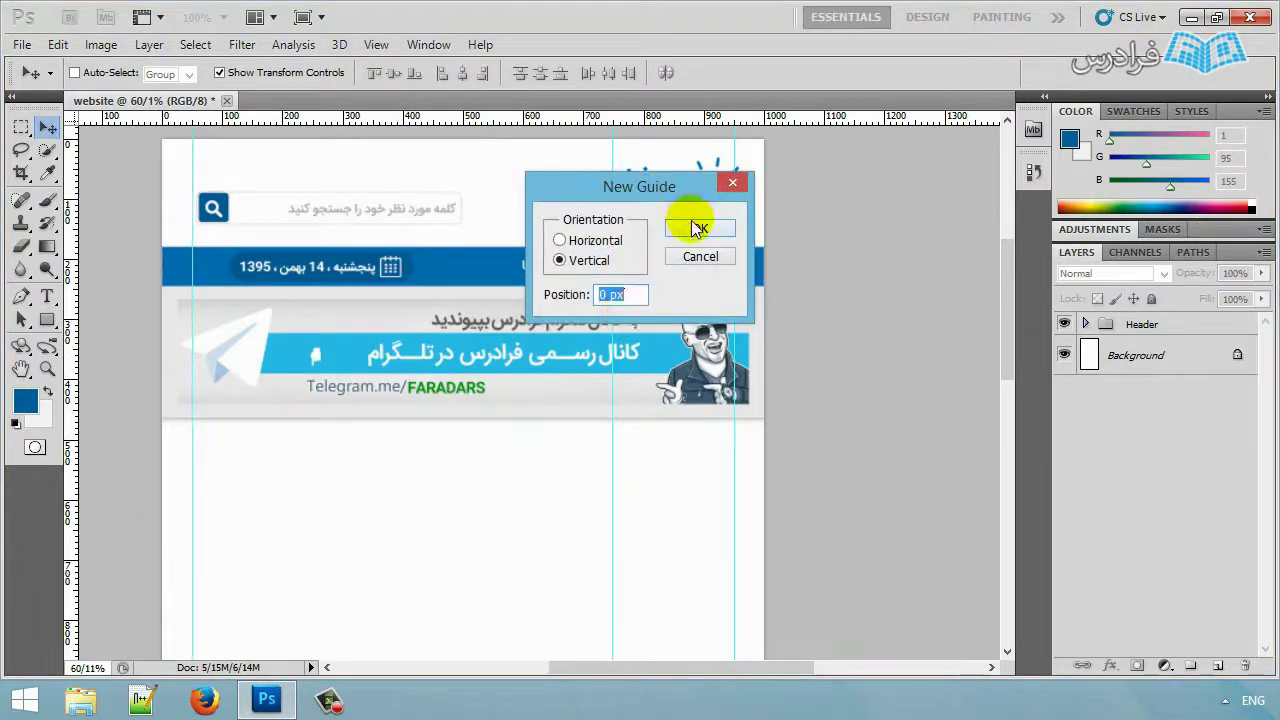
{"action": "left_click", "coordinate": [697, 228]}
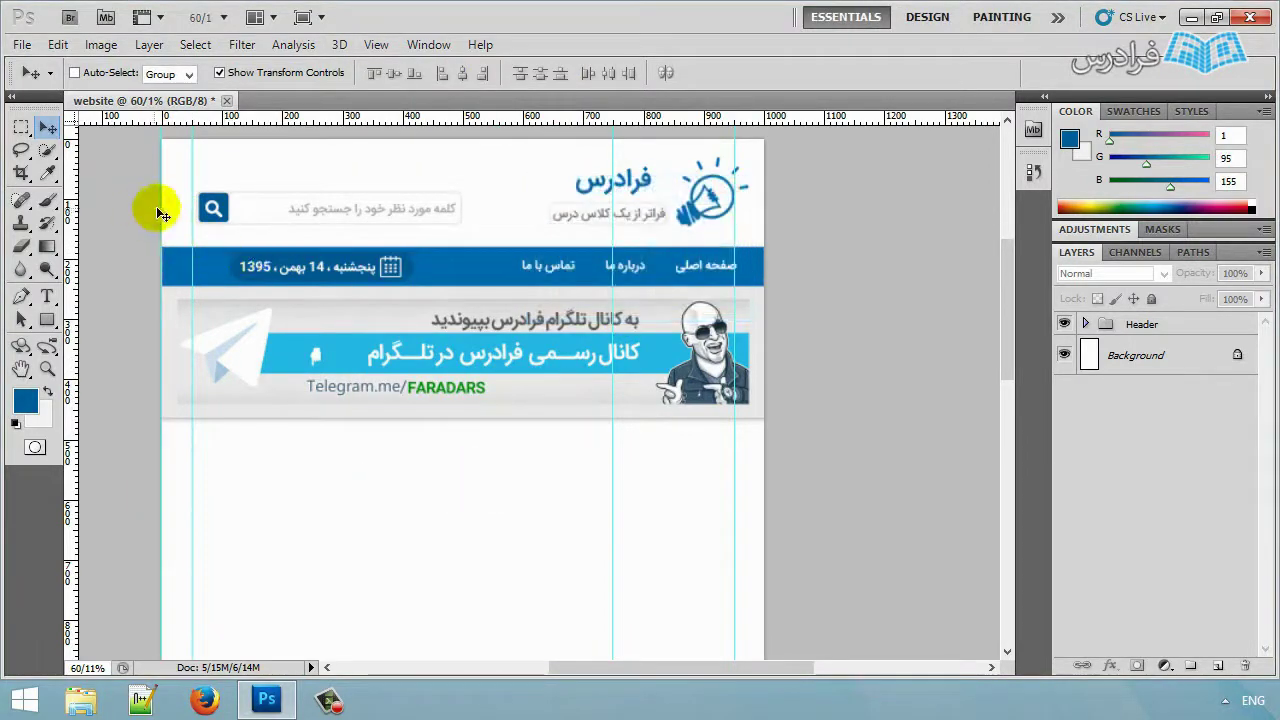
{"action": "left_click_drag", "start_coordinate": [161, 210], "coordinate": [313, 223]}
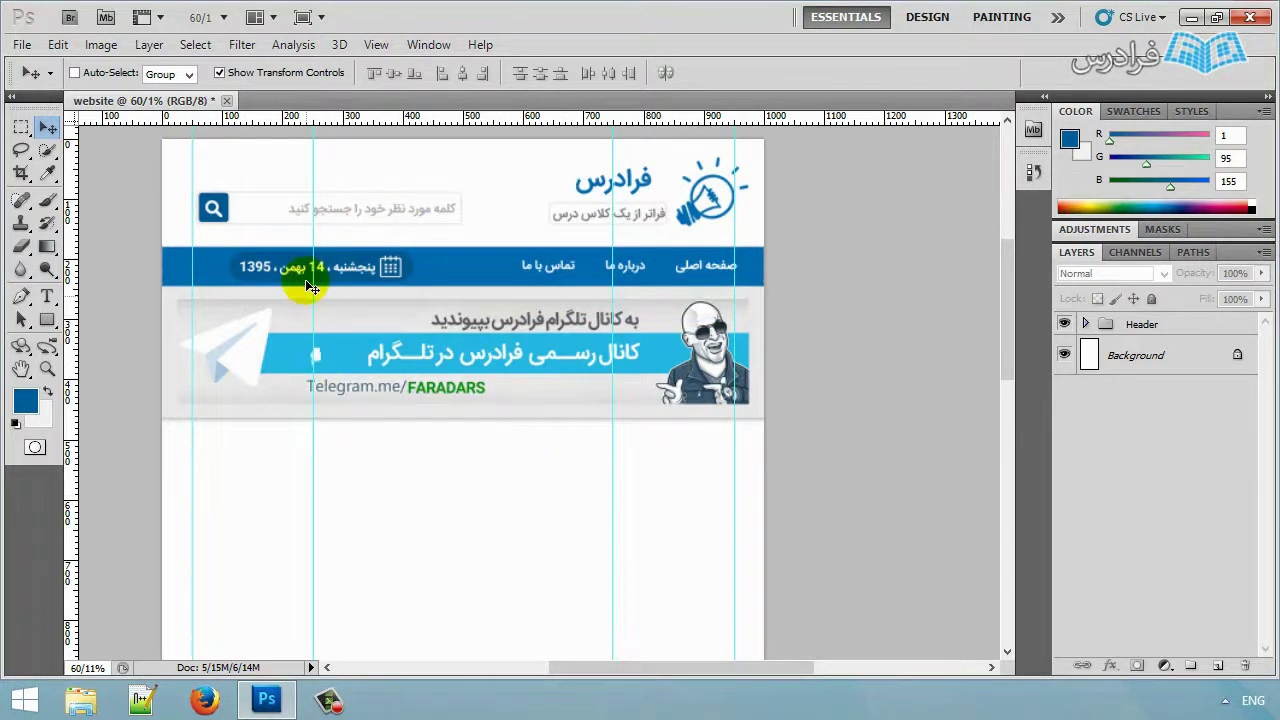
Add a fifth vertical guide at 0 px and move it to about 270 px on the horizontal ruler.
{"action": "left_click", "coordinate": [376, 45]}
{"action": "left_click", "coordinate": [448, 479]}
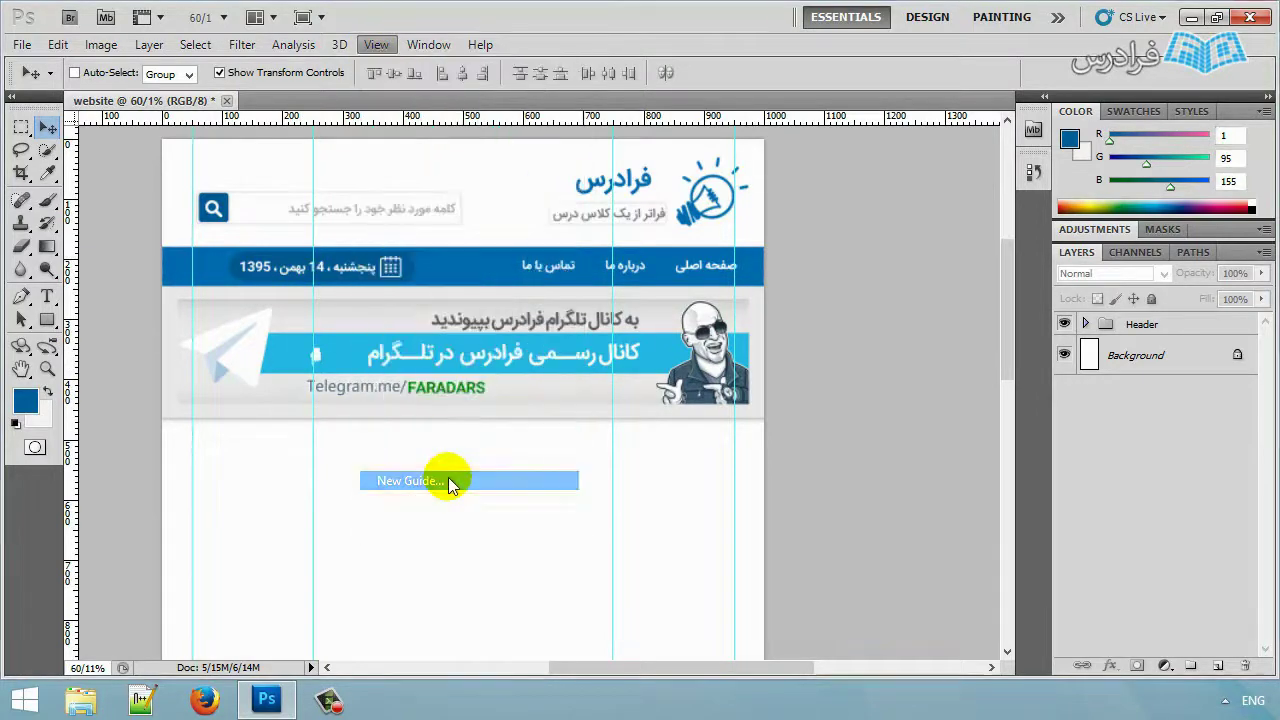
{"action": "left_click", "coordinate": [690, 227]}
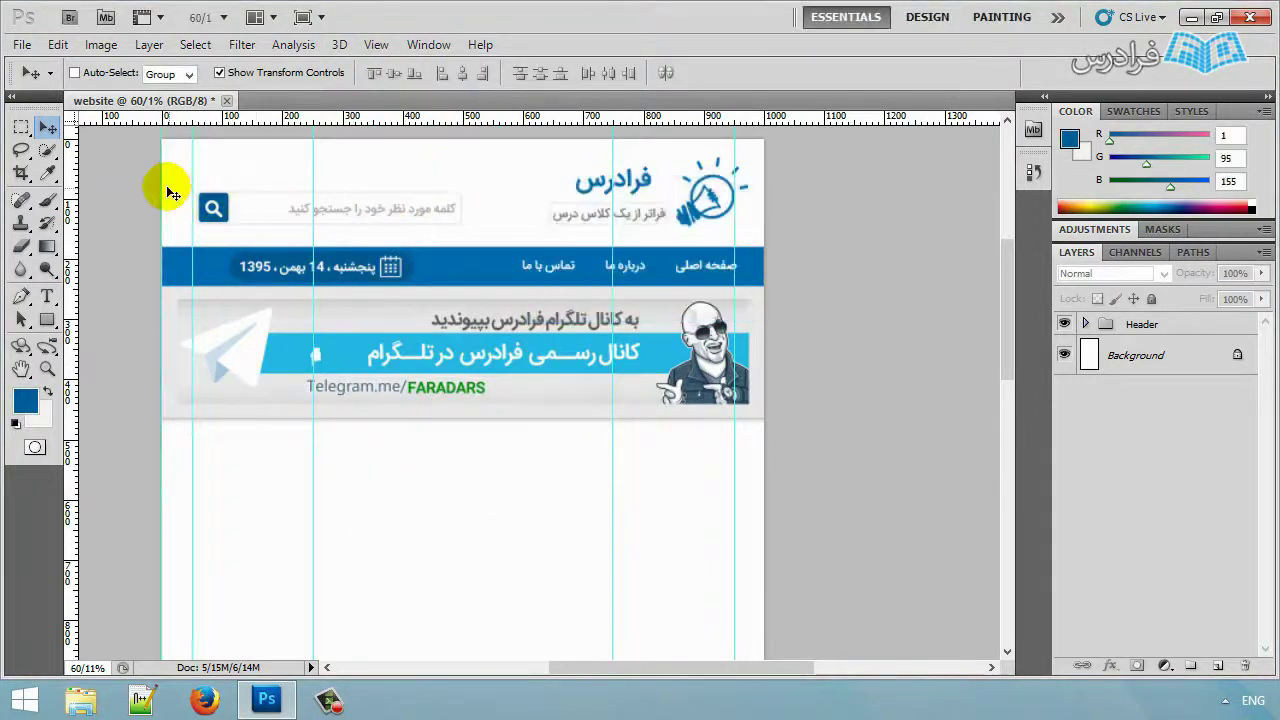
{"action": "left_click_drag", "start_coordinate": [163, 185], "coordinate": [325, 198]}
Add a sixth vertical guide at 0 px and move it to about 730 px.
{"action": "left_click", "coordinate": [376, 44]}
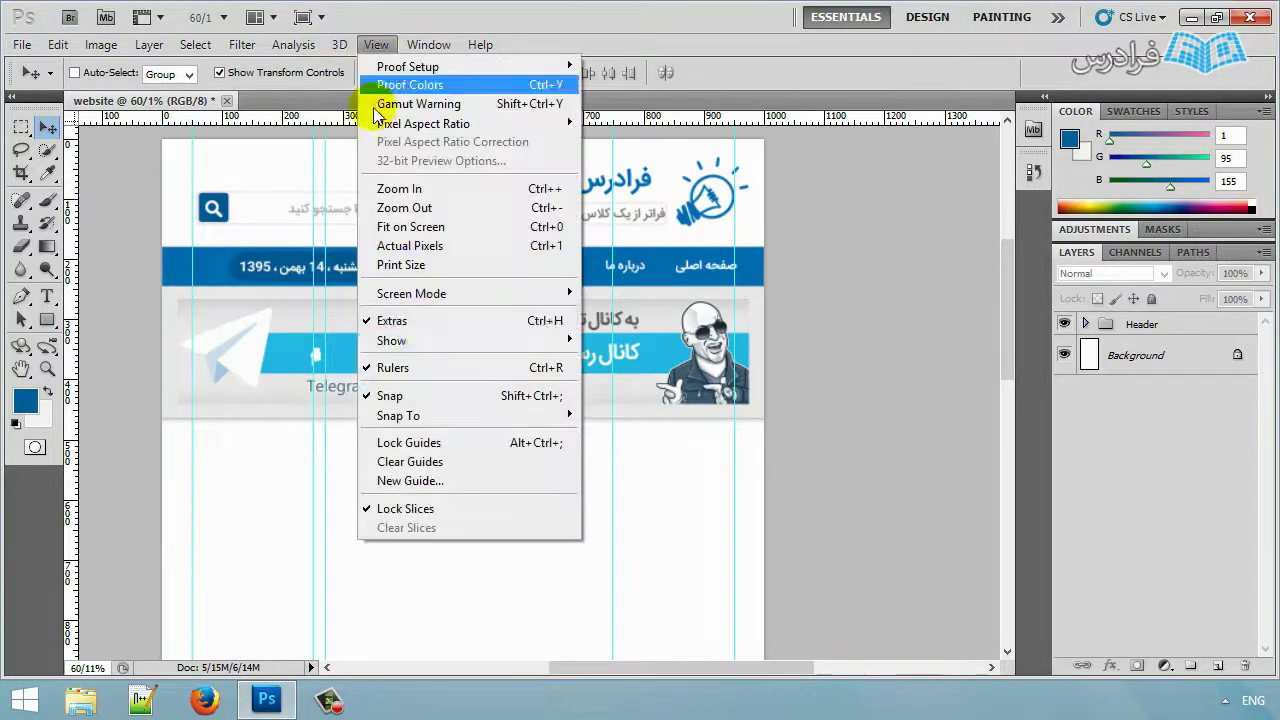
{"action": "left_click", "coordinate": [429, 481]}
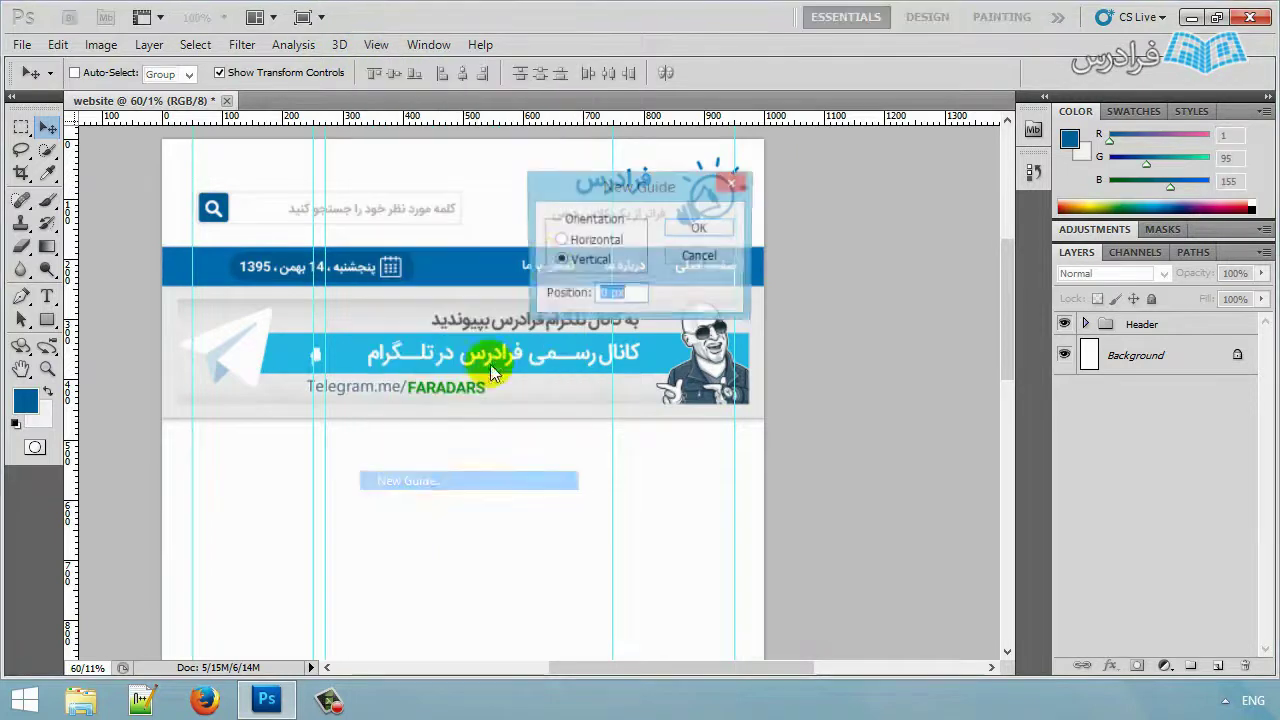
{"action": "left_click", "coordinate": [727, 229]}
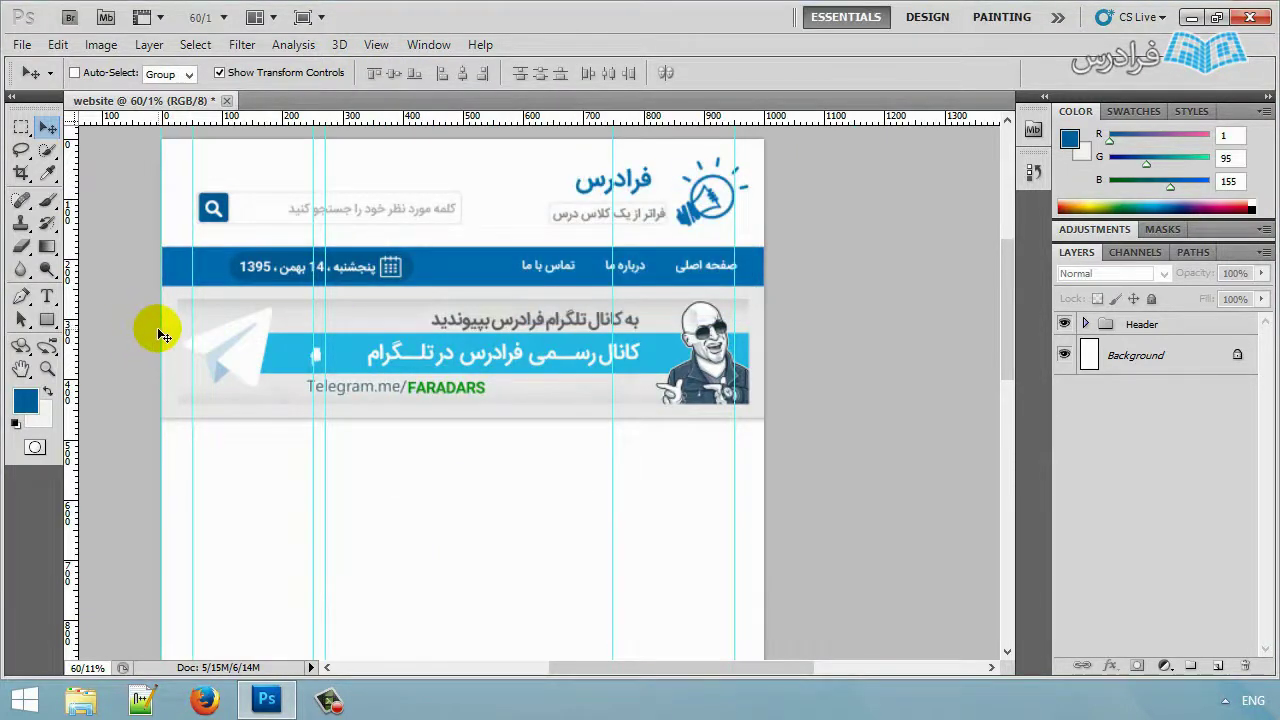
{"action": "left_click_drag", "start_coordinate": [160, 328], "coordinate": [596, 363]}
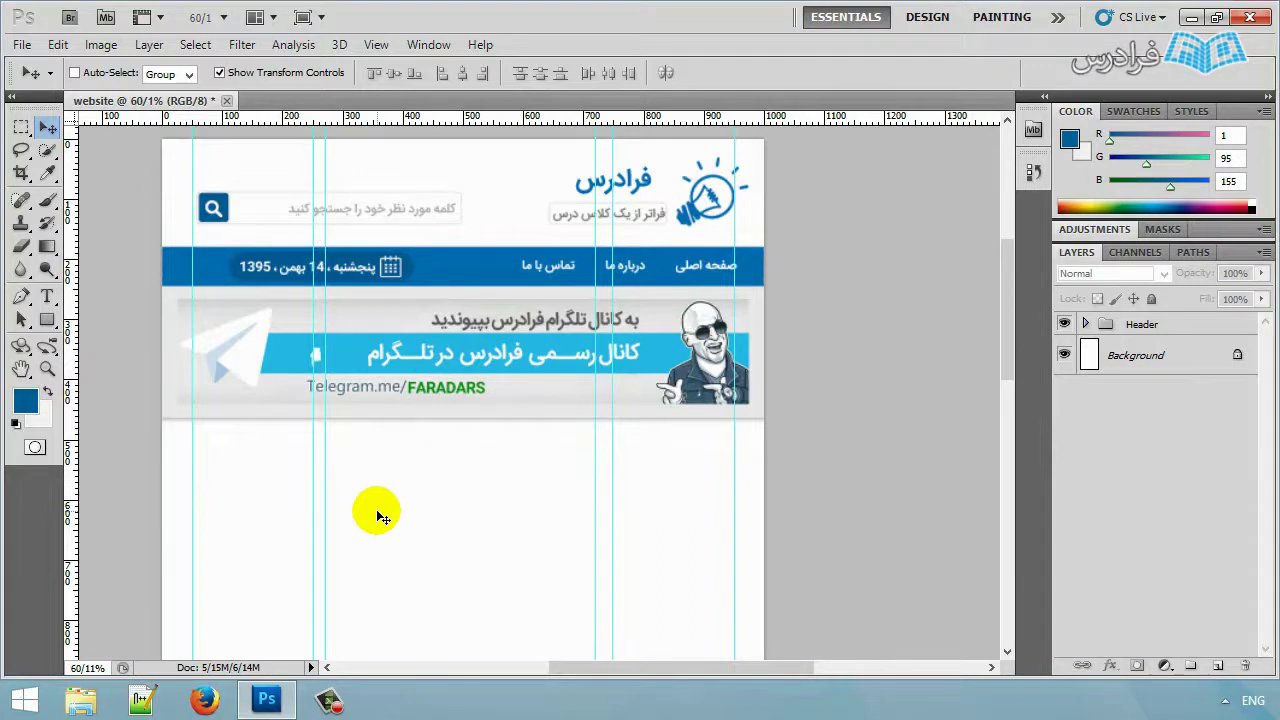
{"action": "left_click_drag", "start_coordinate": [595, 345], "coordinate": [600, 350]}
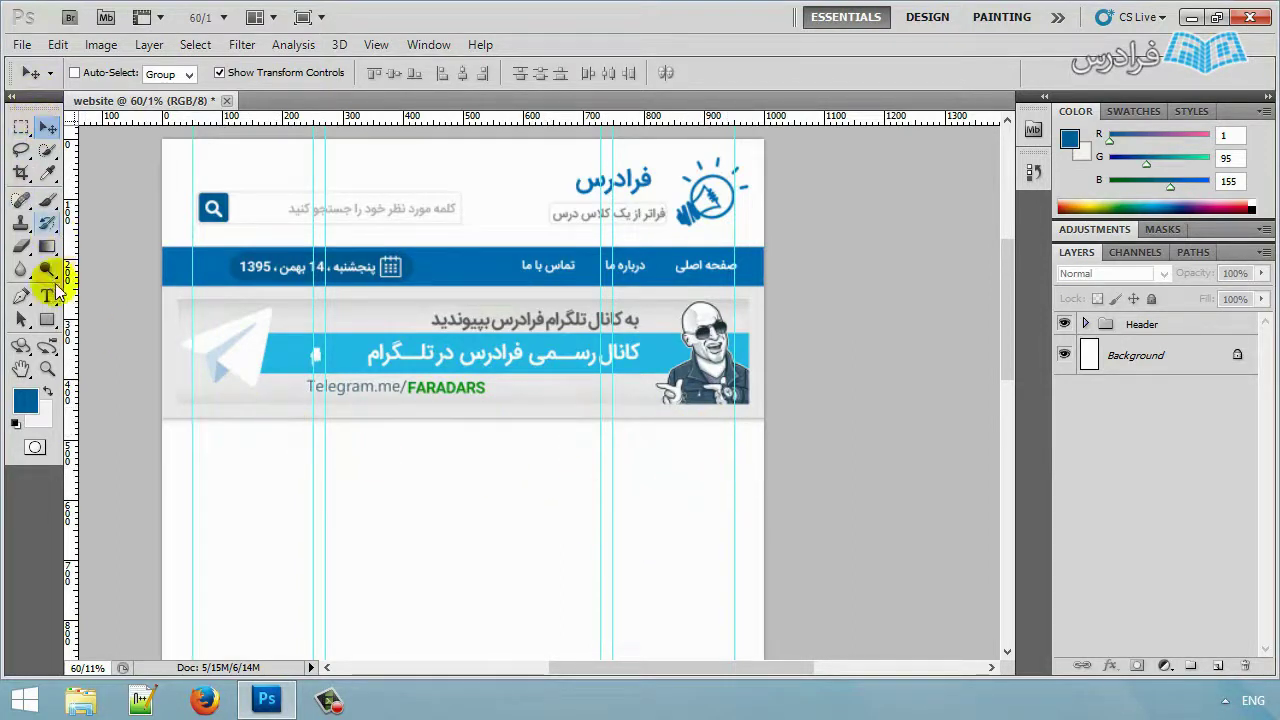
Draw a rectangle about 200 by 310 px below the header, between the 750 px and 950 px guides.
{"action": "left_click", "coordinate": [58, 318]}
{"action": "scroll", "coordinate": [680, 457], "scroll_direction": "down", "scroll_amount": 1}
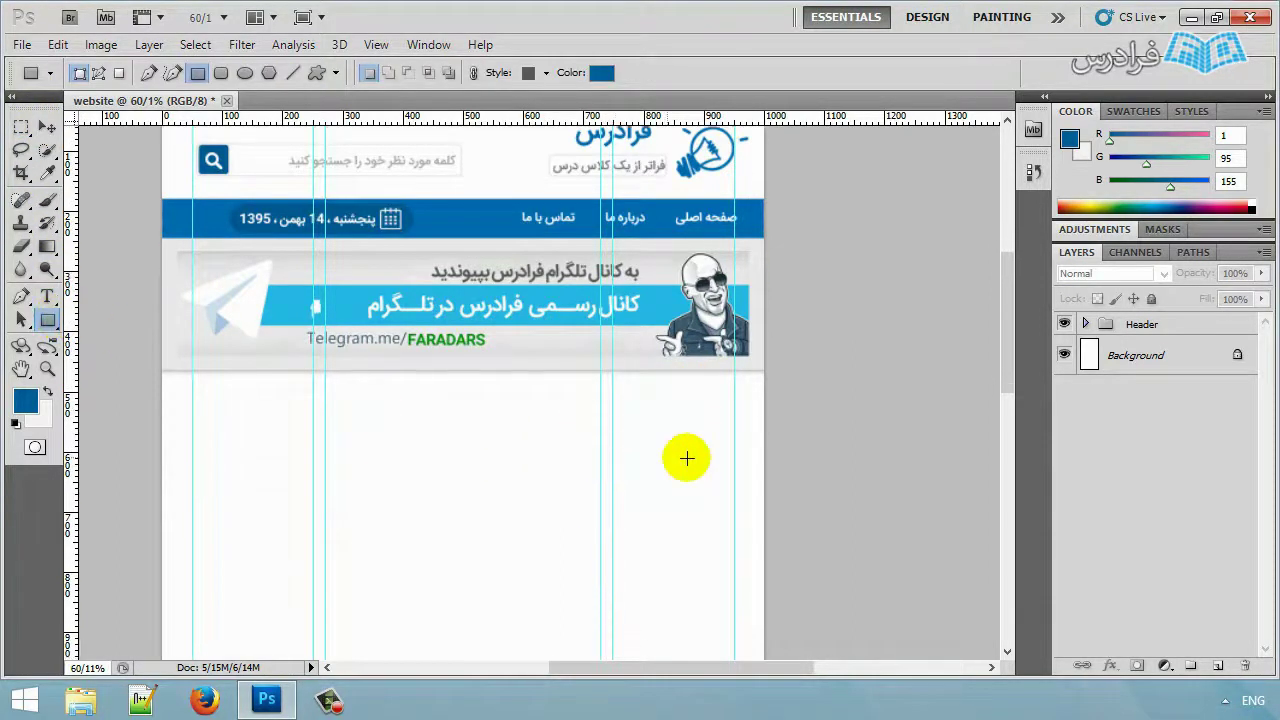
{"action": "scroll", "coordinate": [720, 449], "scroll_direction": "up", "scroll_amount": 3}
{"action": "scroll", "coordinate": [606, 346], "scroll_direction": "down", "scroll_amount": 1}
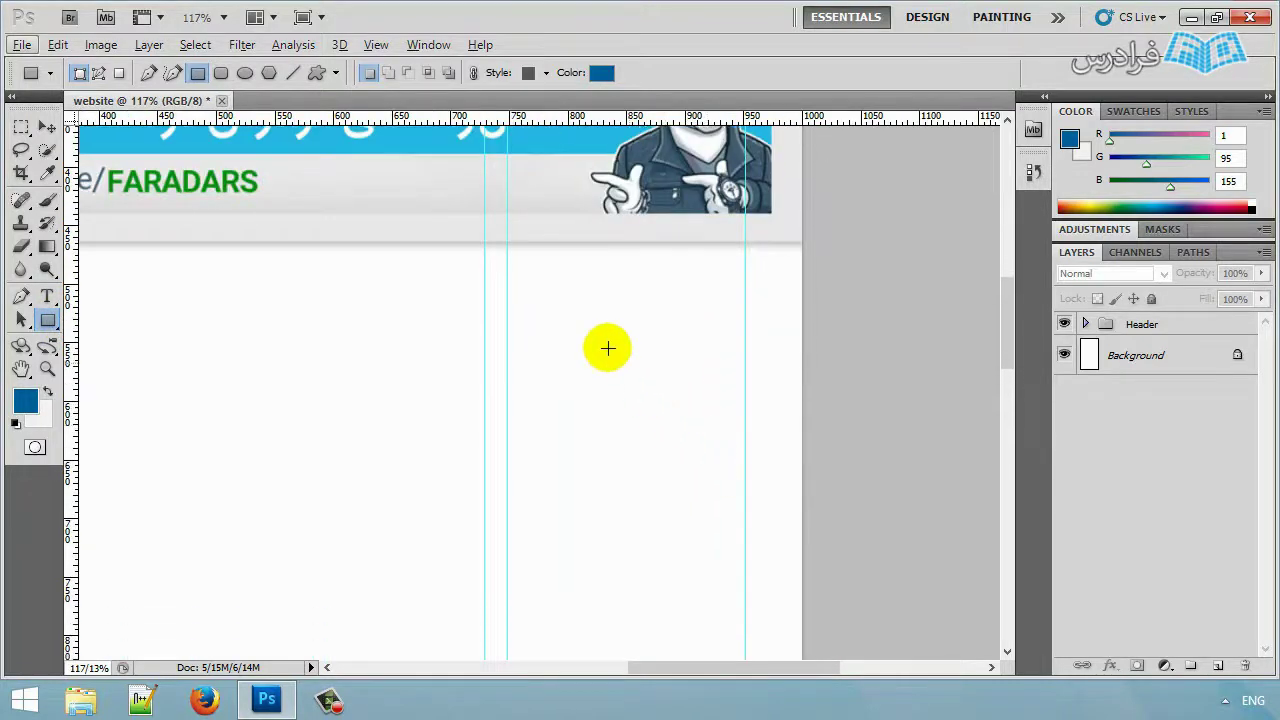
{"action": "mouse_move", "coordinate": [507, 257]}
{"action": "left_mouse_down"}
{"action": "mouse_move", "coordinate": [683, 426]}
{"action": "mouse_move", "coordinate": [748, 622]}
{"action": "left_mouse_up"}
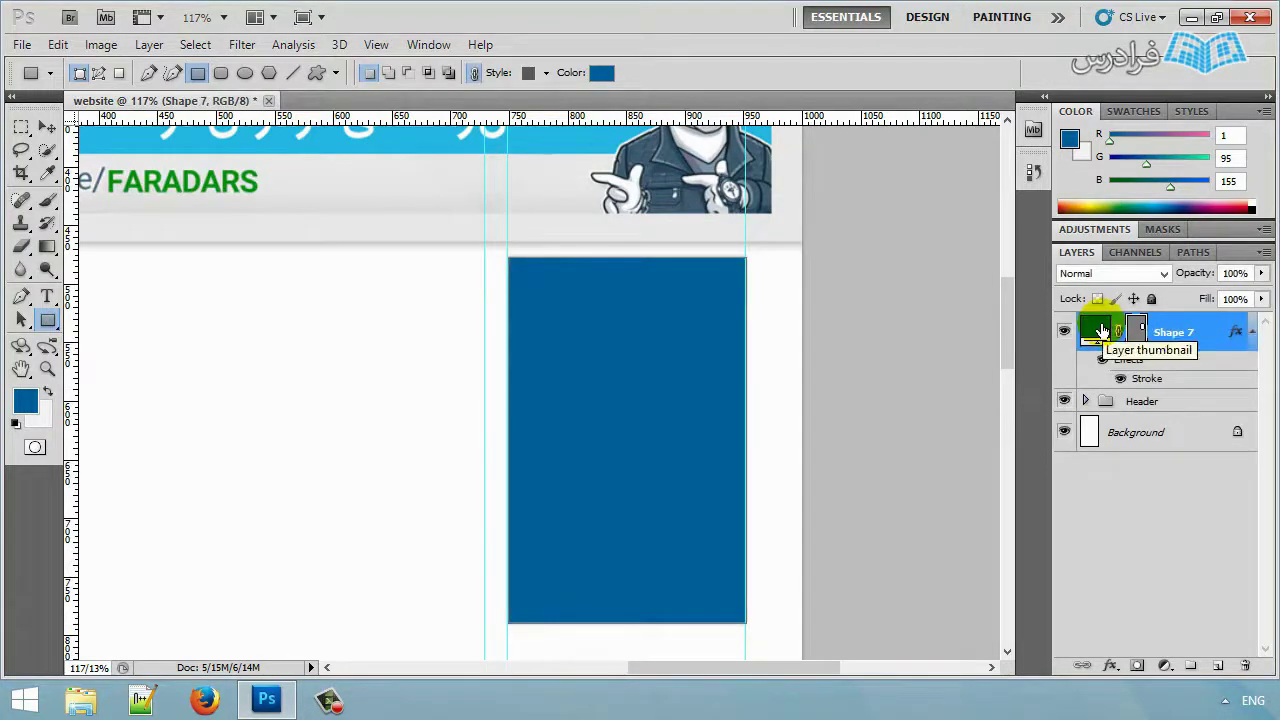
Change the new column rectangle's fill color to white.
{"action": "double_click", "coordinate": [1101, 331]}
{"action": "left_click_drag", "start_coordinate": [877, 349], "coordinate": [666, 323]}
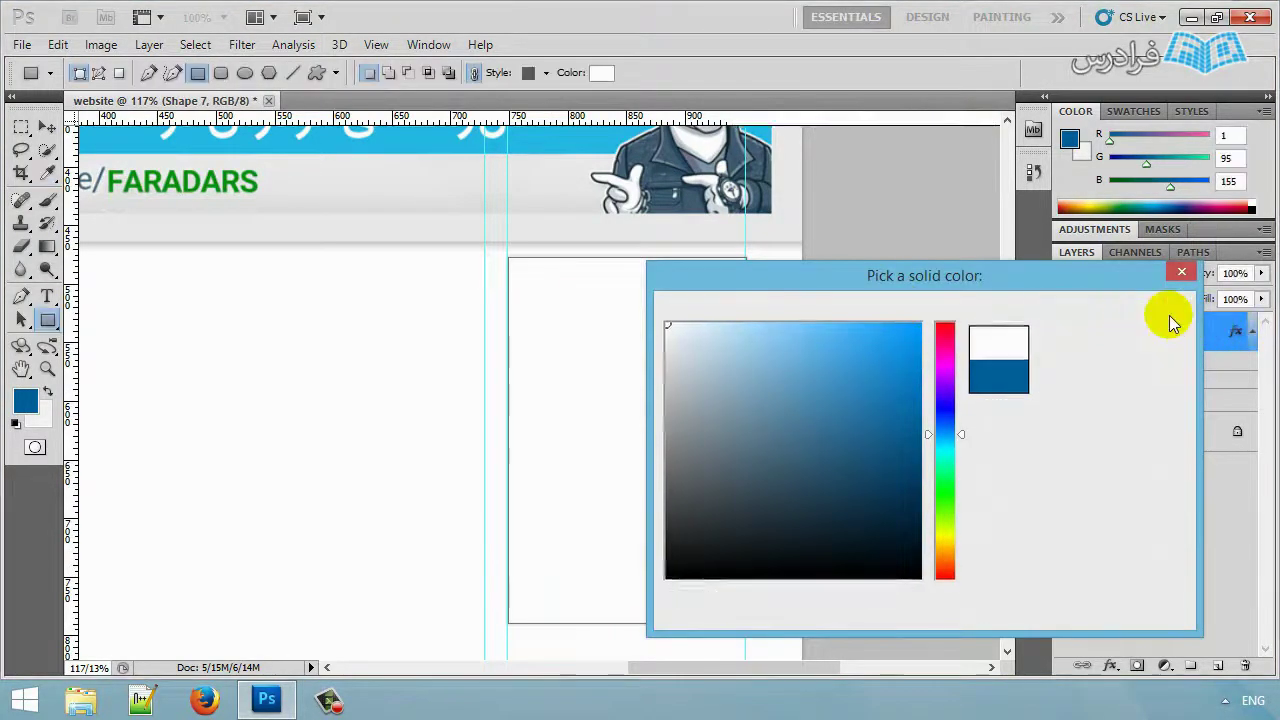
{"action": "left_click", "coordinate": [1169, 318]}
Check the column rectangle's stroke size and color in its layer style and accept them.
{"action": "key", "text": "h"}
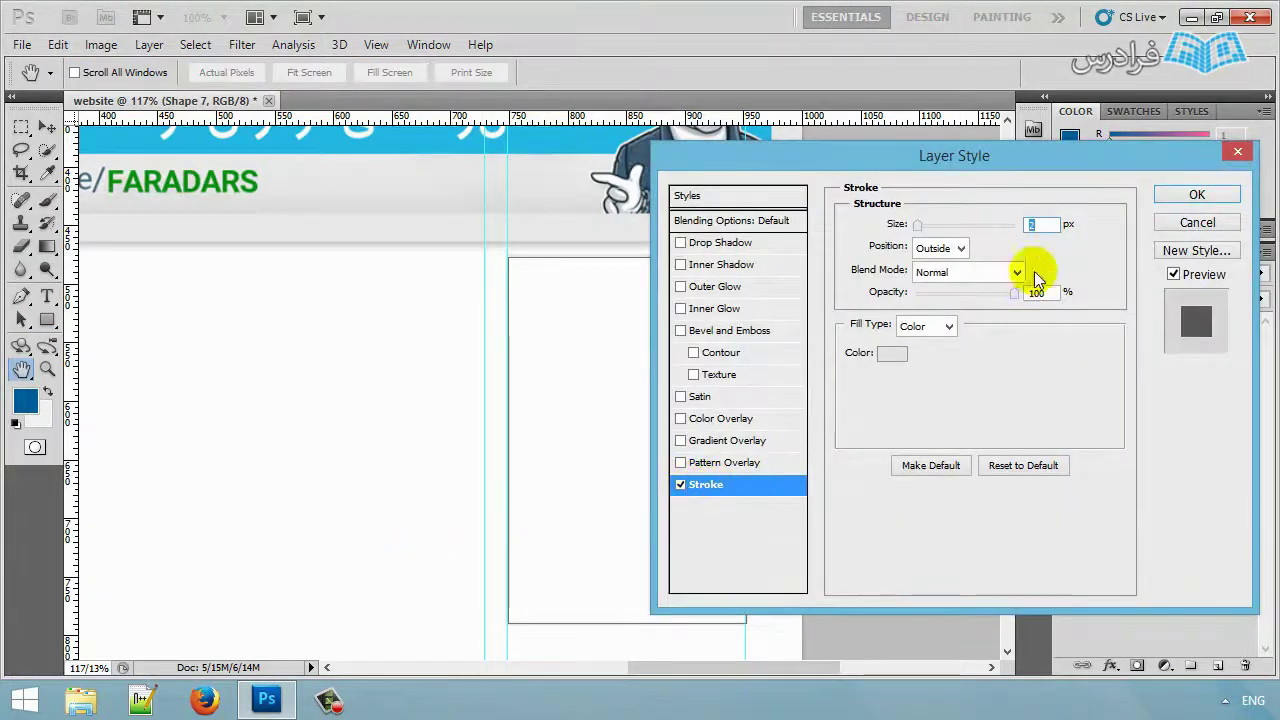
{"action": "left_click", "coordinate": [900, 357]}
{"action": "left_click", "coordinate": [1114, 309]}
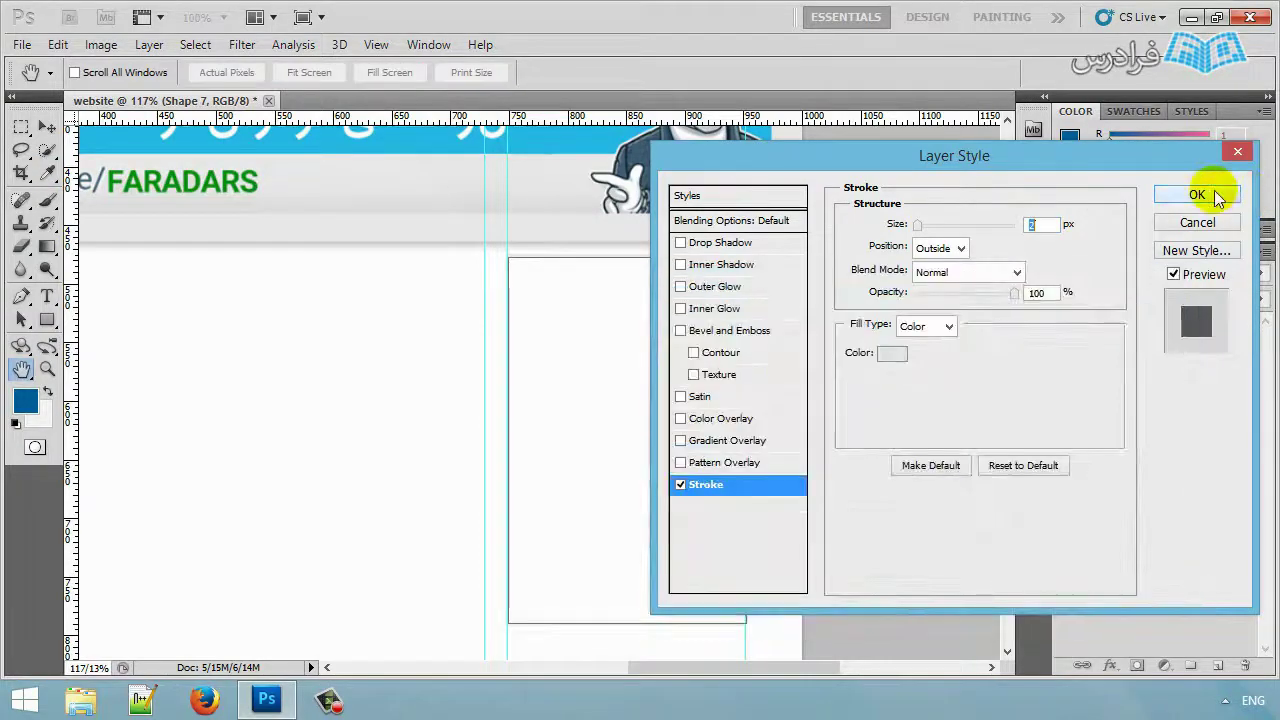
{"action": "left_click", "coordinate": [1216, 196]}
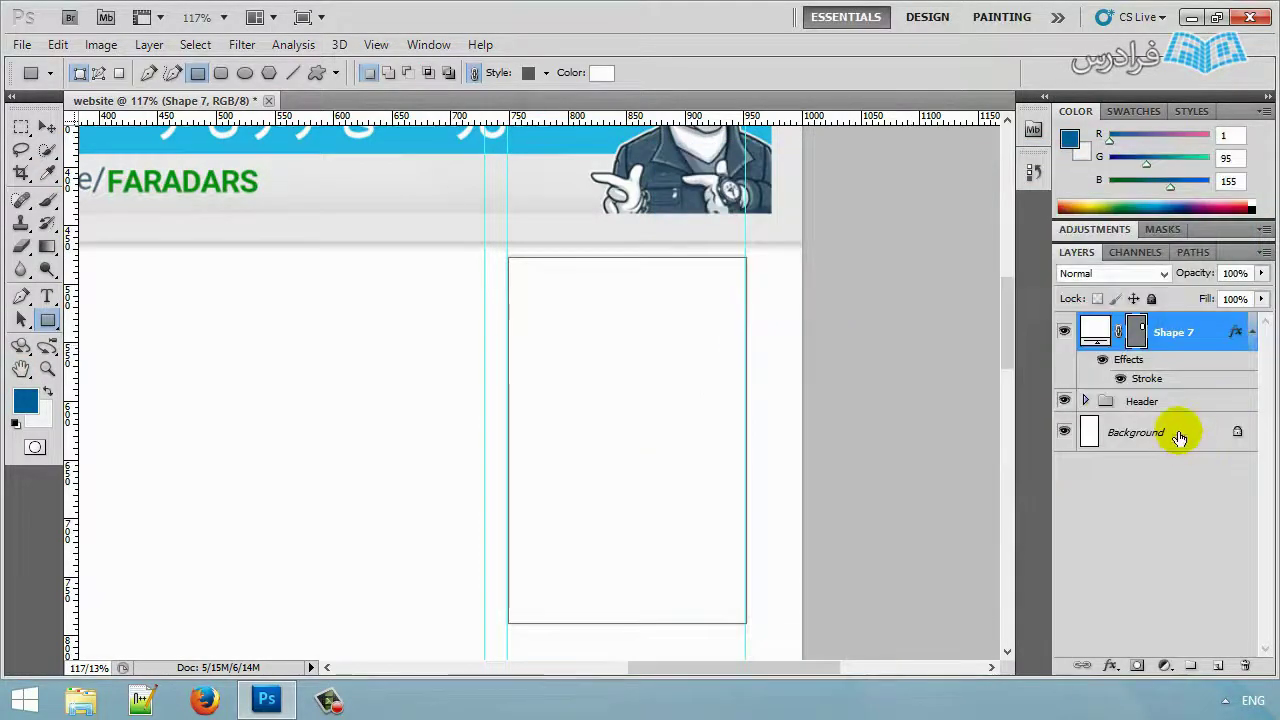
With the Background layer selected, draw a title bar rectangle about 200 by 30 px along the column box's upper edge.
{"action": "left_click", "coordinate": [1180, 438]}
{"action": "left_click", "coordinate": [47, 127]}
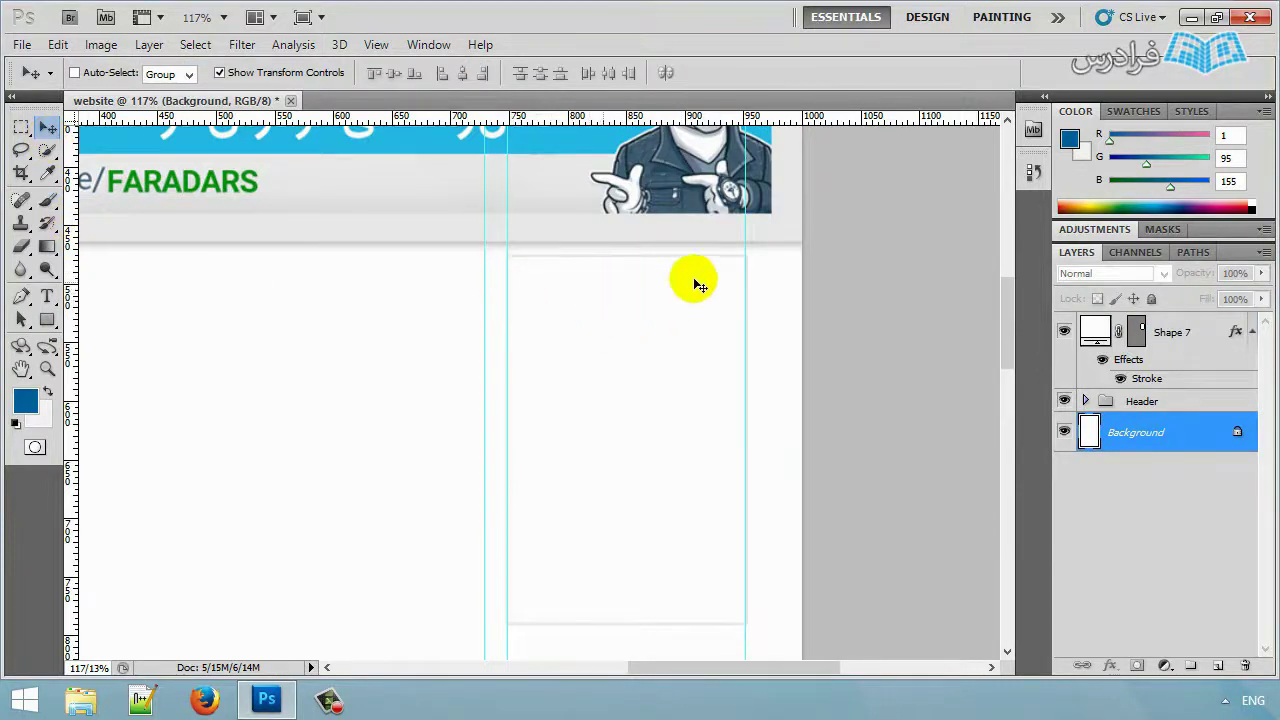
{"action": "left_click", "coordinate": [47, 319]}
{"action": "left_click_drag", "start_coordinate": [508, 259], "coordinate": [746, 296]}
{"action": "scroll", "coordinate": [740, 277], "scroll_direction": "up", "scroll_amount": 3, "text": "alt"}
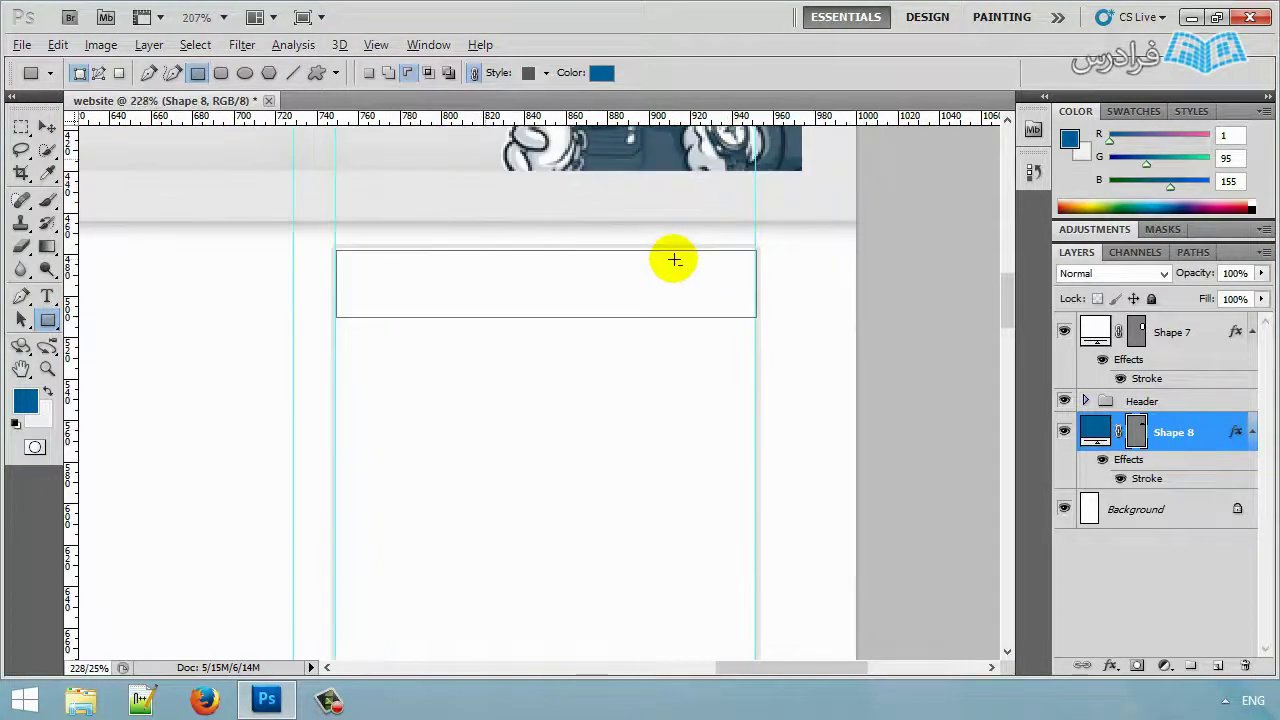
Fill the title bar with light gray #f3f3f3 and move its layer above the Shape 7 layer.
{"action": "double_click", "coordinate": [1097, 433]}
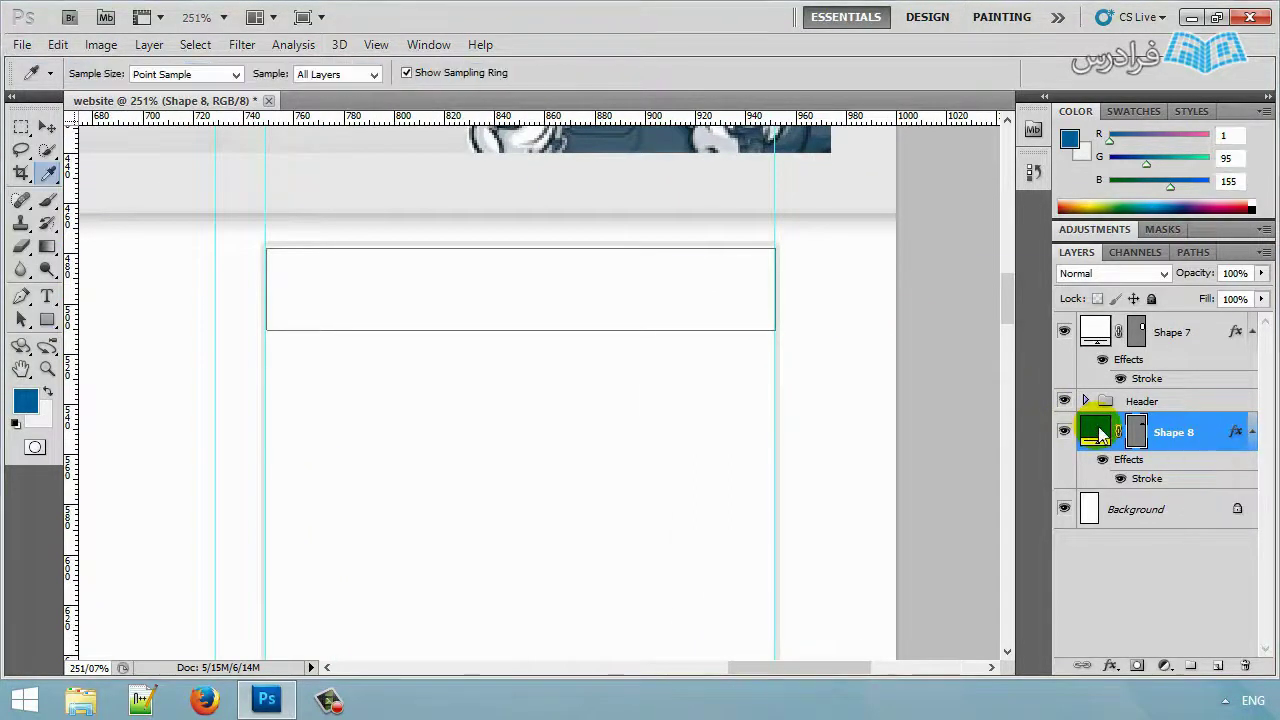
{"action": "left_click", "coordinate": [116, 390]}
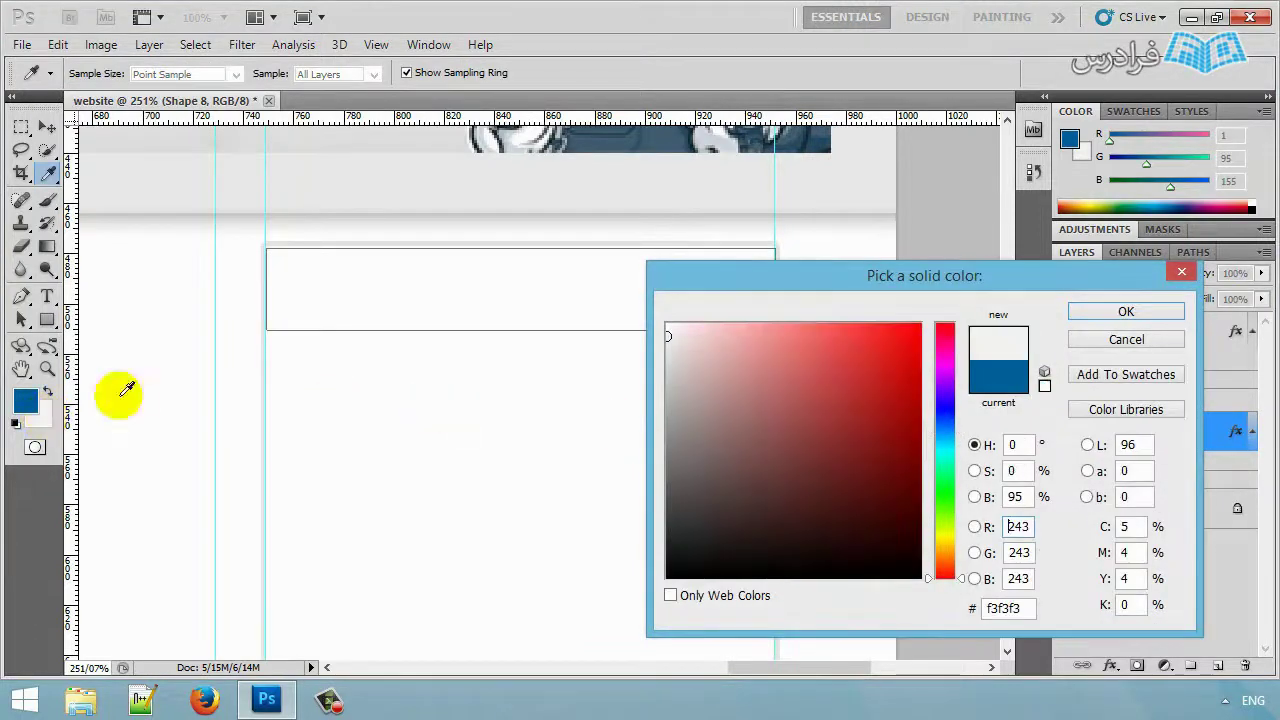
{"action": "left_click", "coordinate": [1126, 339]}
{"action": "key", "text": "v"}
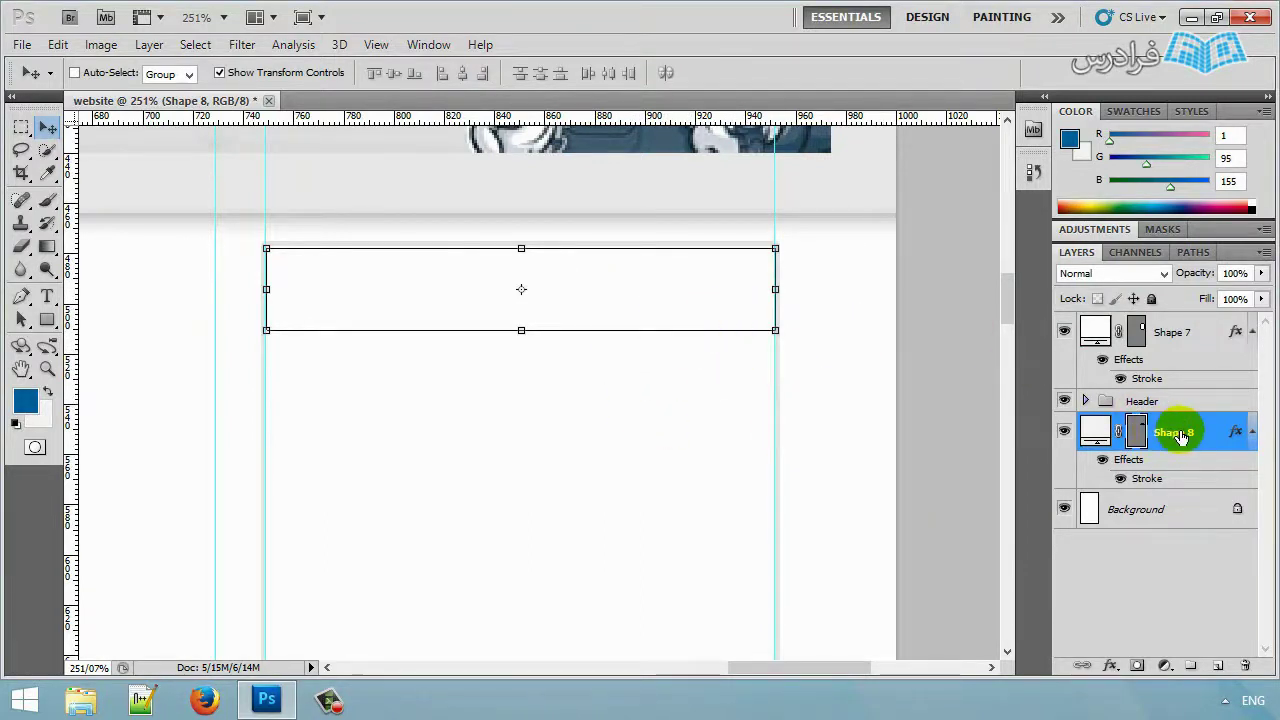
{"action": "left_click_drag", "start_coordinate": [1185, 436], "coordinate": [1153, 300]}
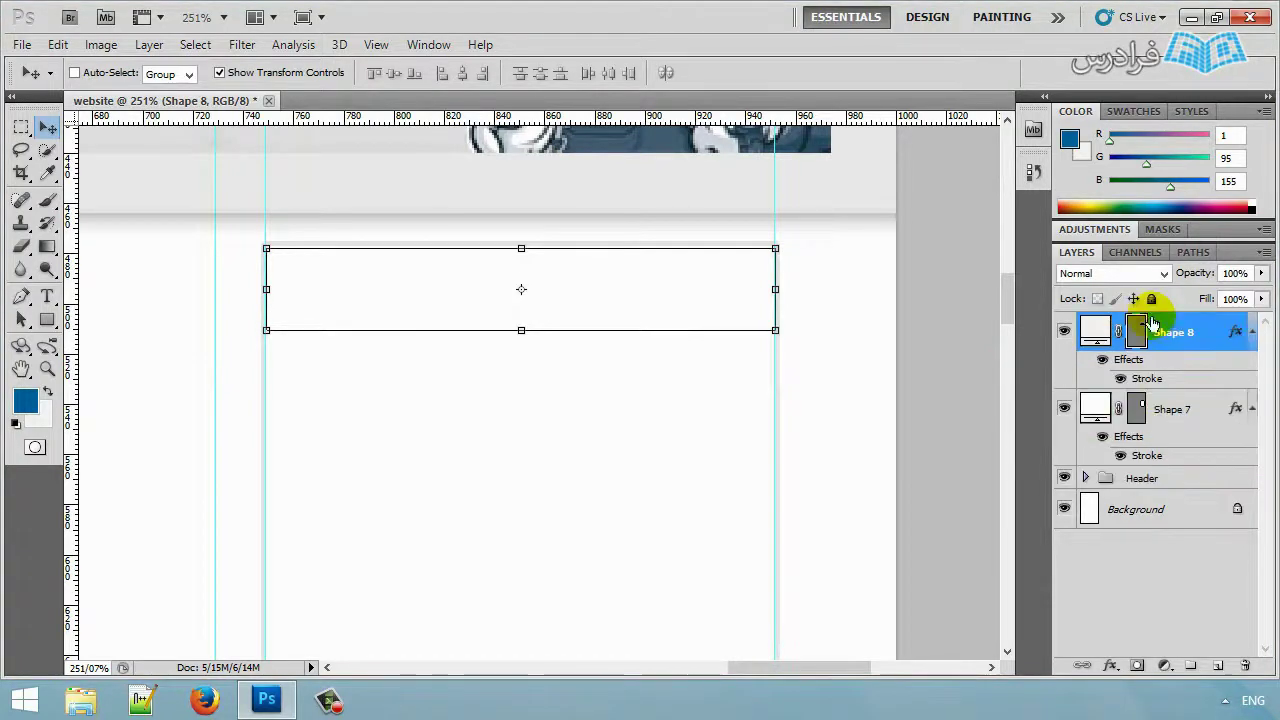
Narrow the title bar to about 98% of its width and move it inside the column box's border.
{"action": "left_click", "coordinate": [265, 290]}
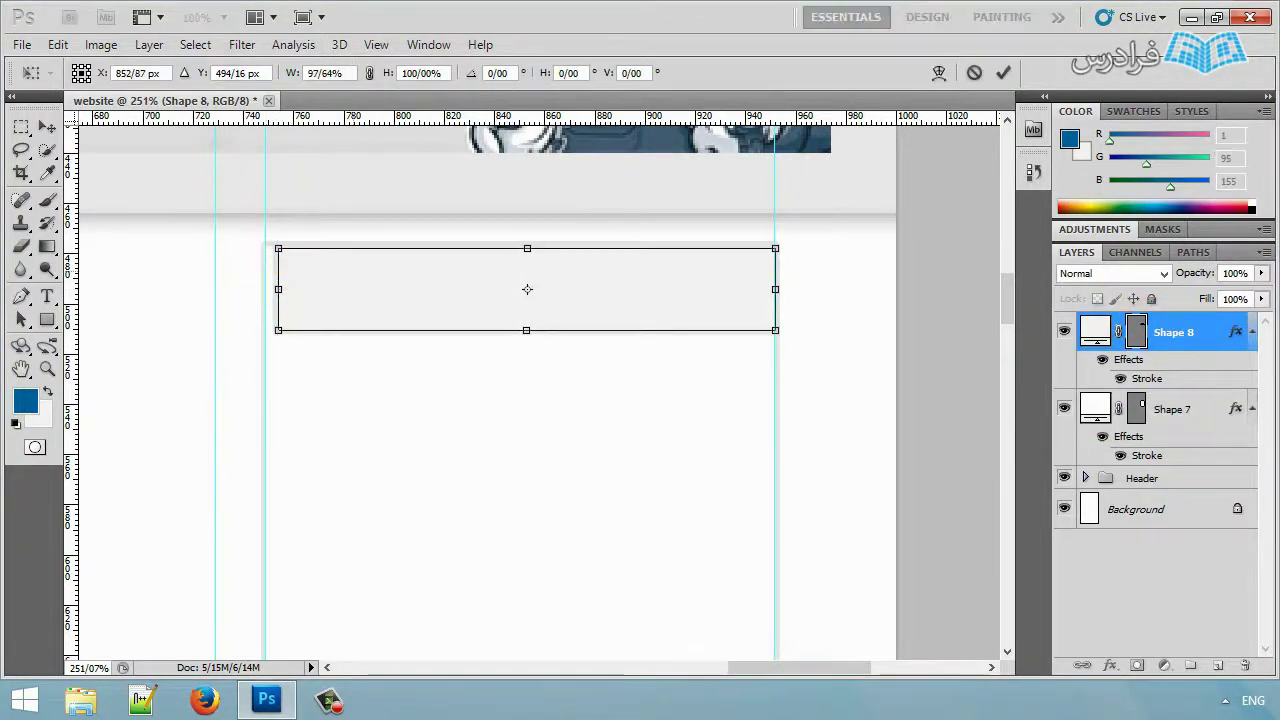
{"action": "key", "text": "Return"}
{"action": "left_click_drag", "start_coordinate": [382, 293], "coordinate": [380, 298]}
{"action": "key", "text": "Left"}
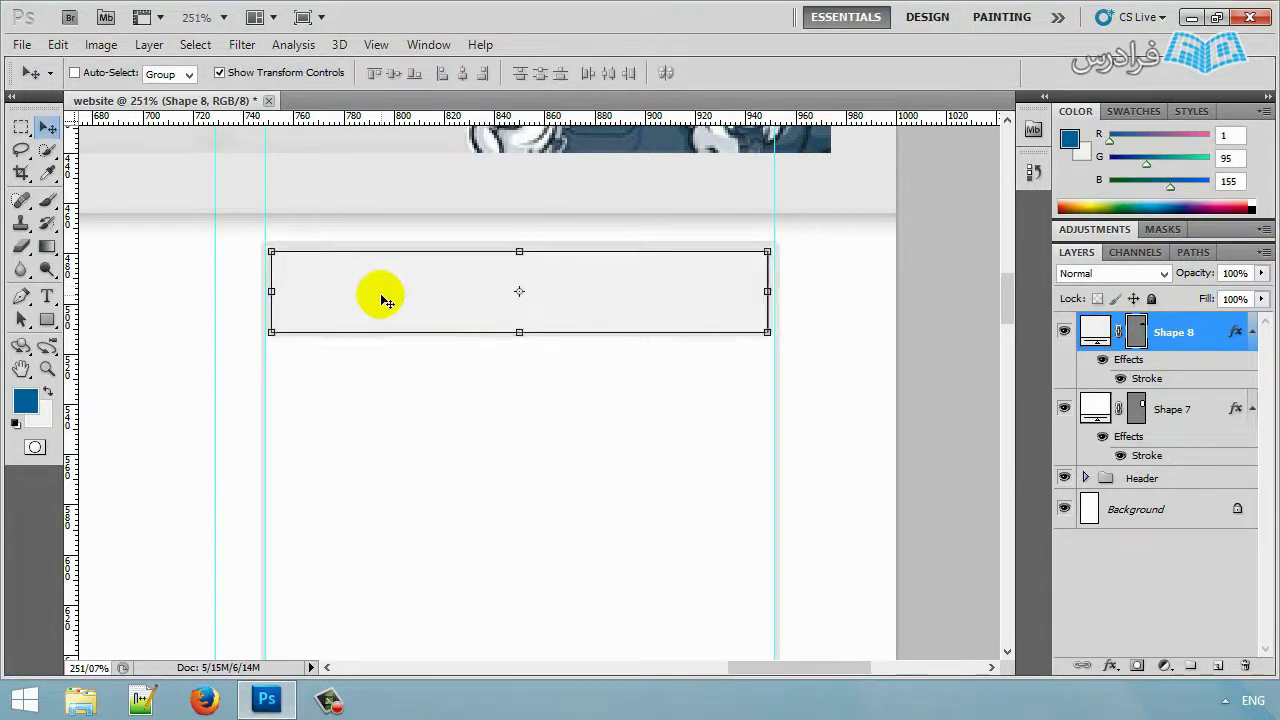
{"action": "key", "text": "Down"}
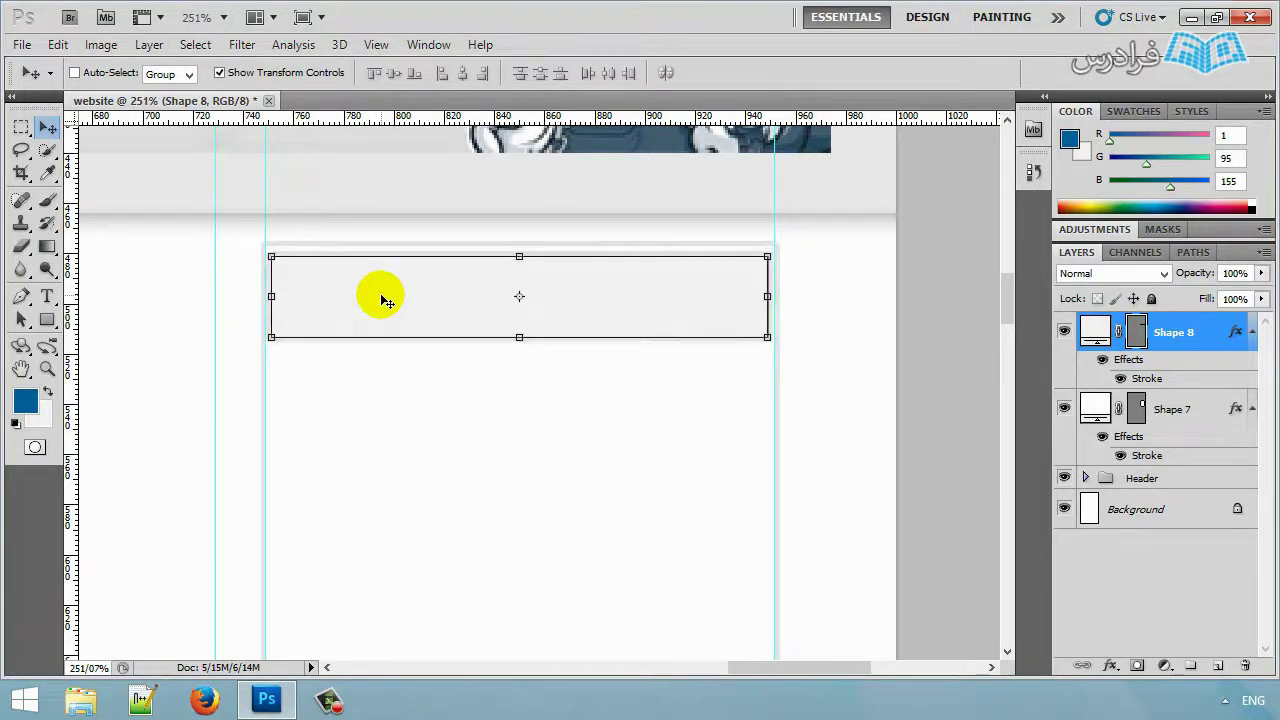
{"action": "left_click", "coordinate": [1147, 552]}
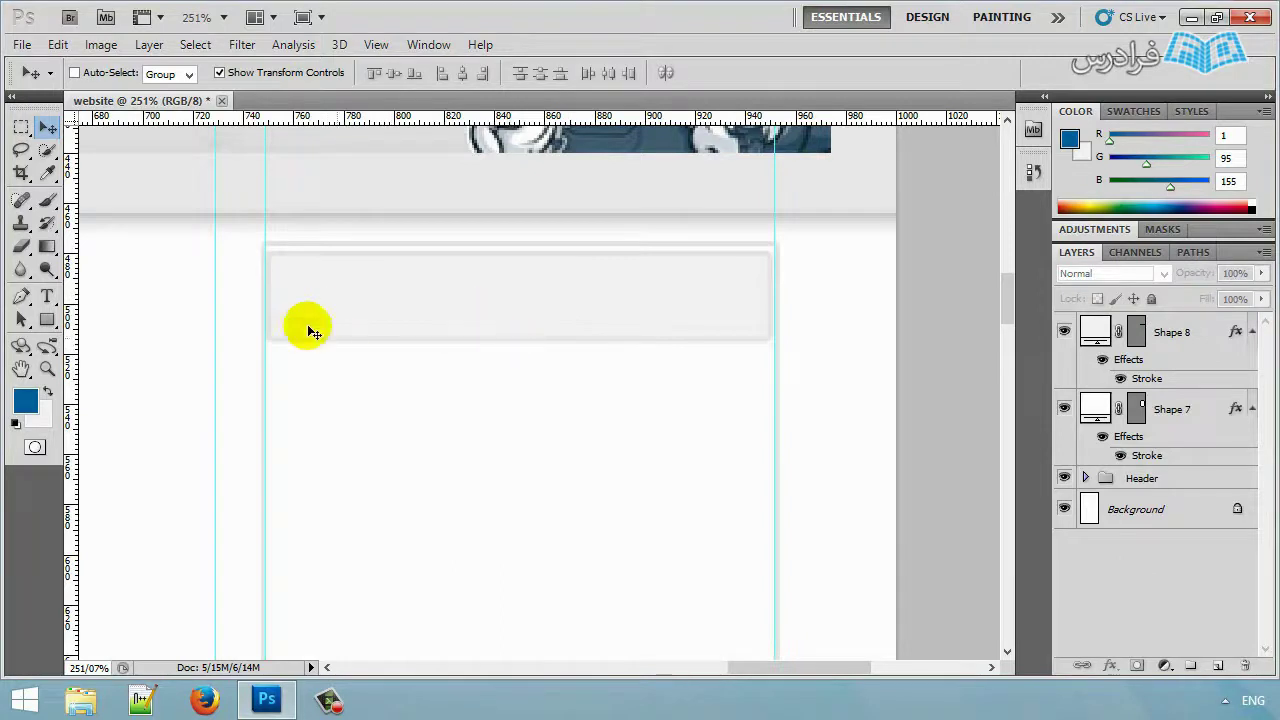
Hide the title bar's Stroke effect and nudge the bar slightly up and to the right within the column box.
{"action": "left_click", "coordinate": [1193, 330]}
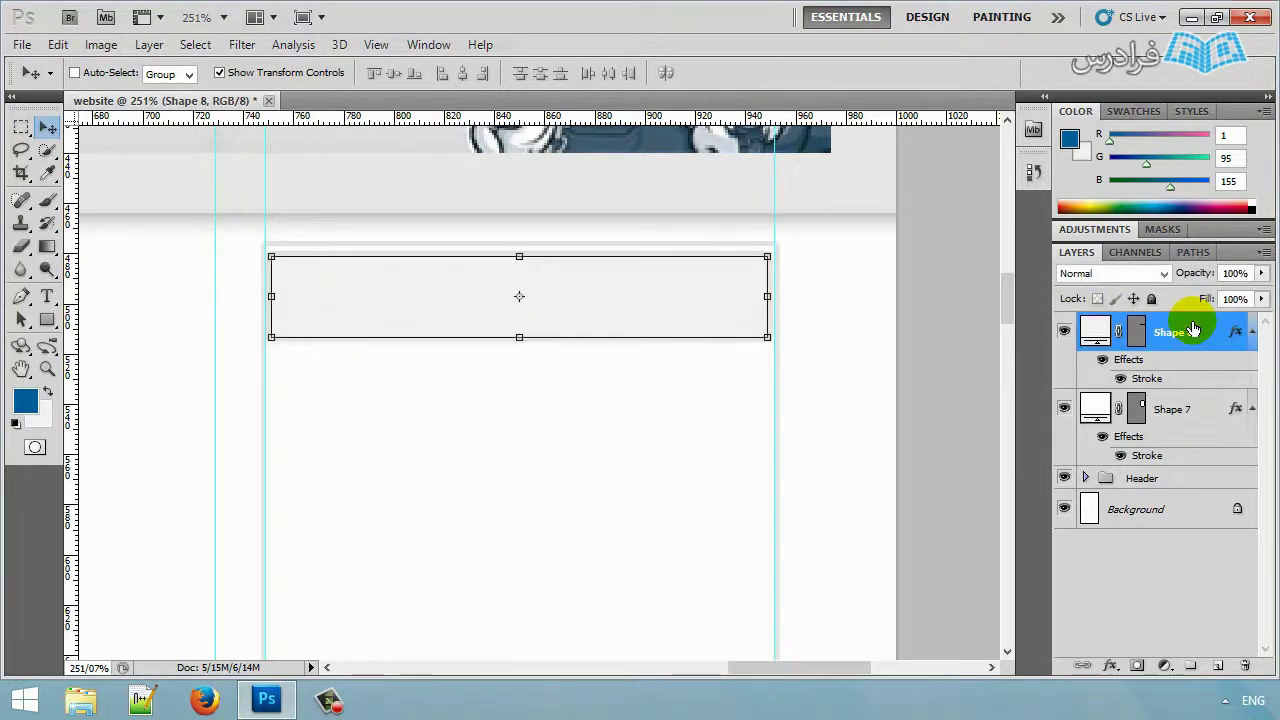
{"action": "left_click", "coordinate": [1120, 378]}
{"action": "key", "text": "Up"}
{"action": "key", "text": "Up"}
{"action": "key", "text": "Right"}
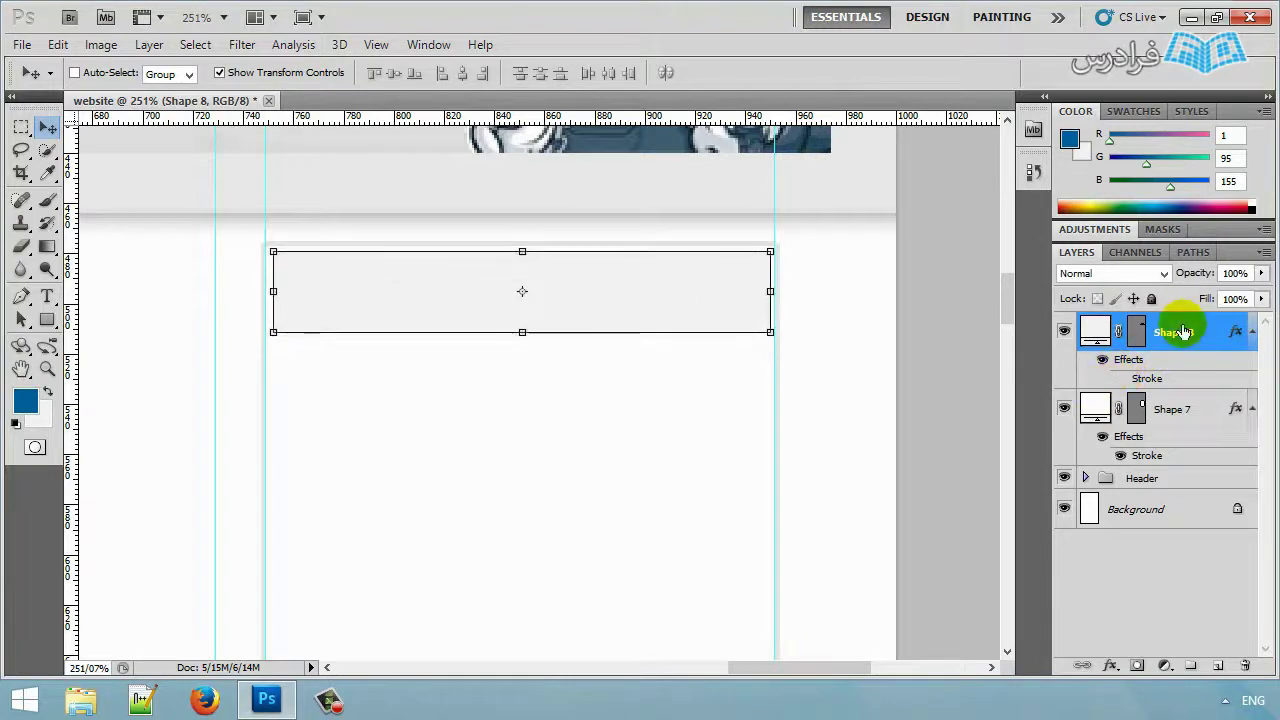
{"action": "left_click", "coordinate": [520, 372]}
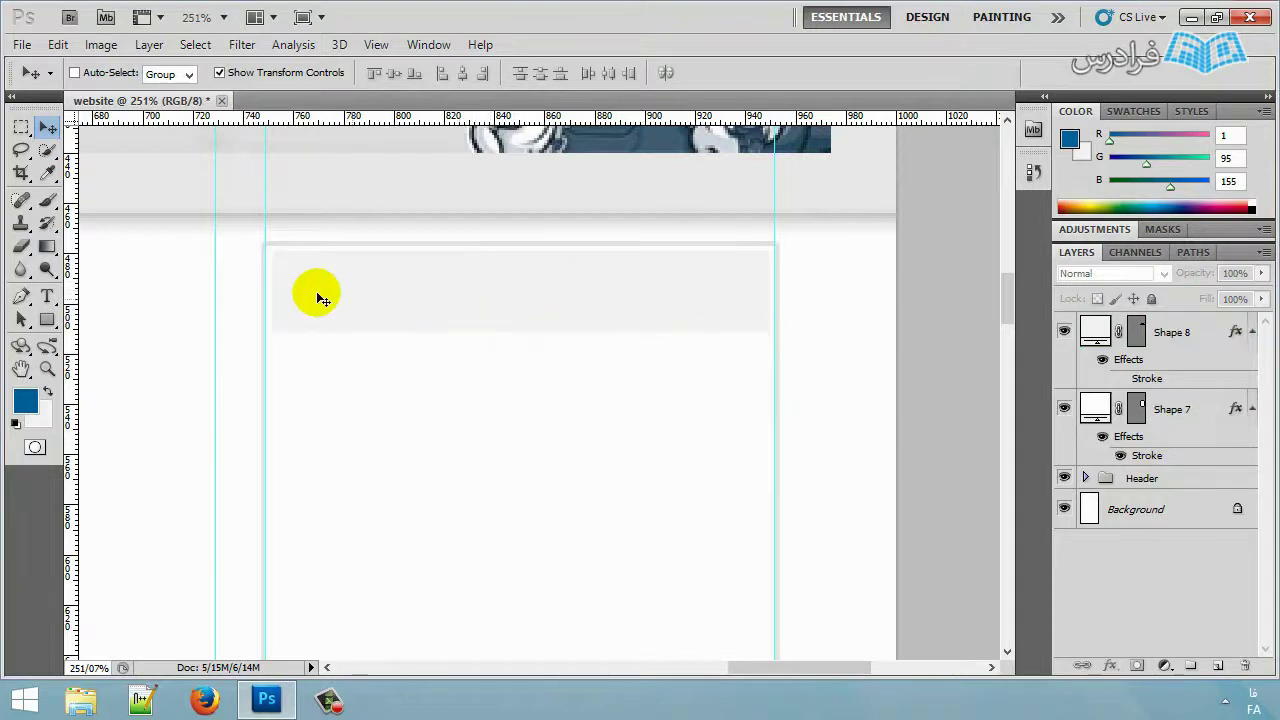
Add the title "دسته بندی" in IRANSans Bold, 2 pt, and move it onto the gray title bar.
{"action": "left_click", "coordinate": [47, 296]}
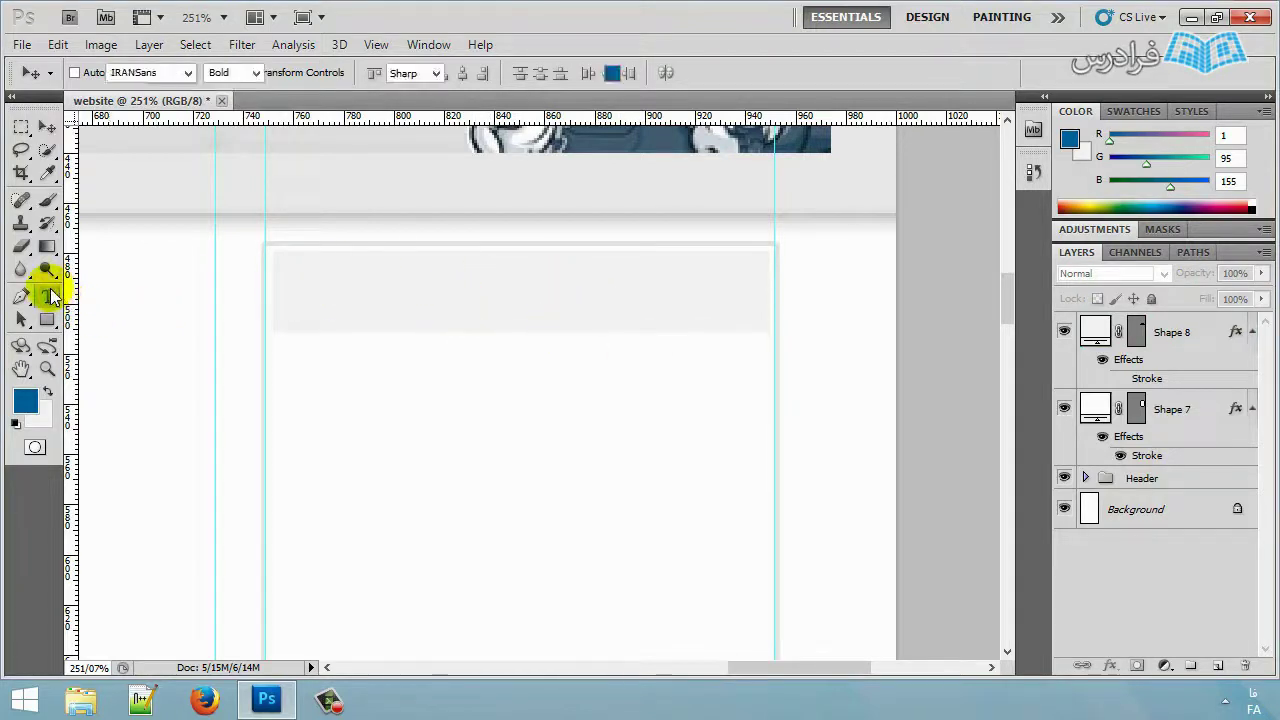
{"action": "left_click", "coordinate": [587, 373]}
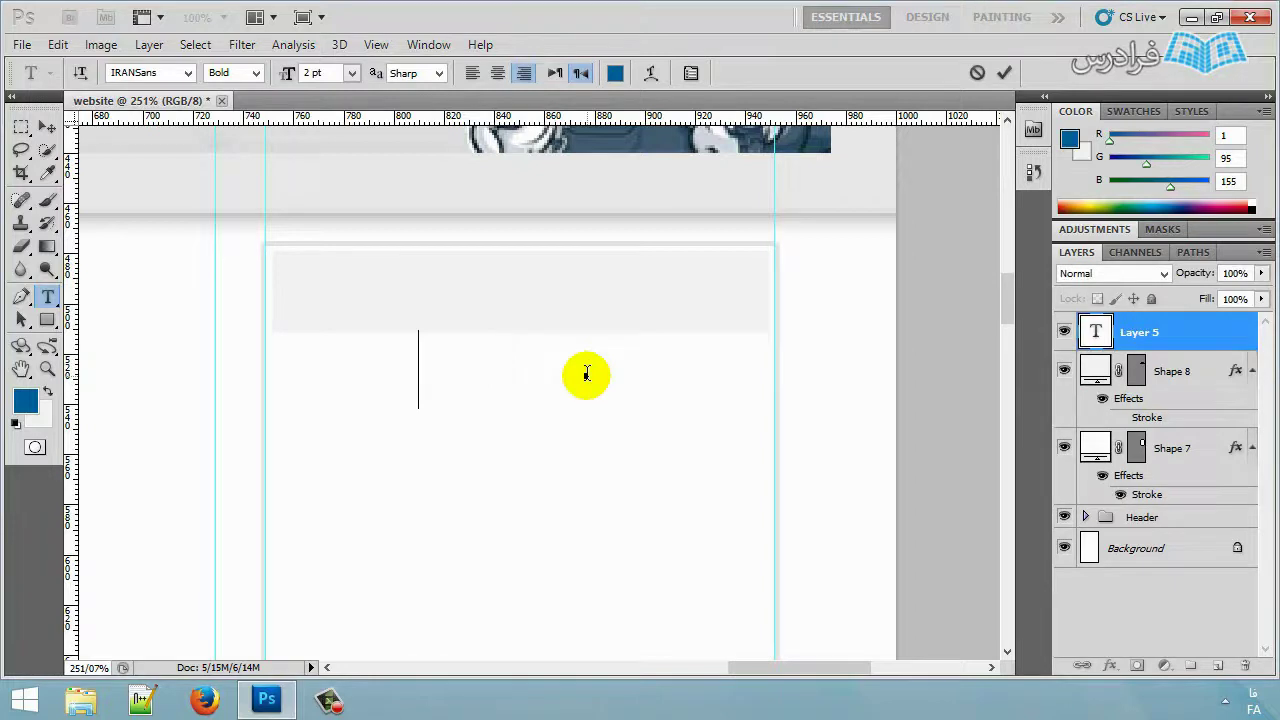
{"action": "key", "text": "ctrl+a"}
{"action": "left_click", "coordinate": [47, 127]}
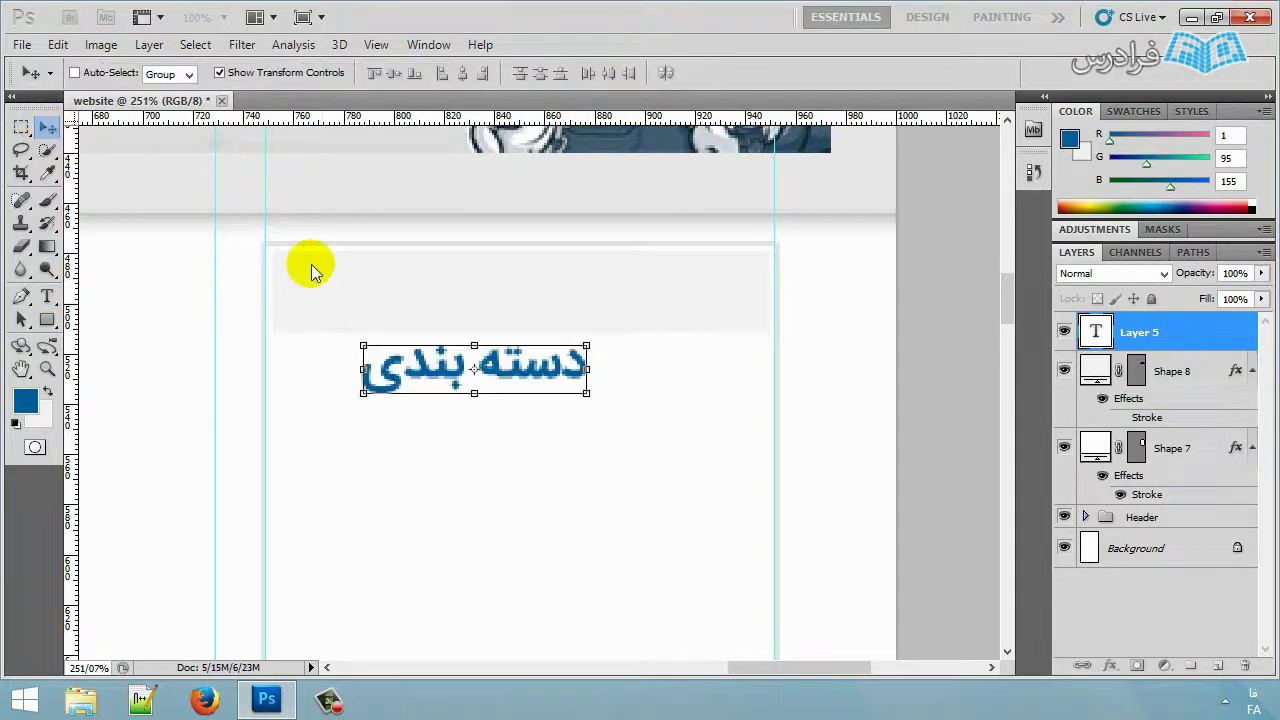
{"action": "left_click_drag", "start_coordinate": [527, 375], "coordinate": [582, 298]}
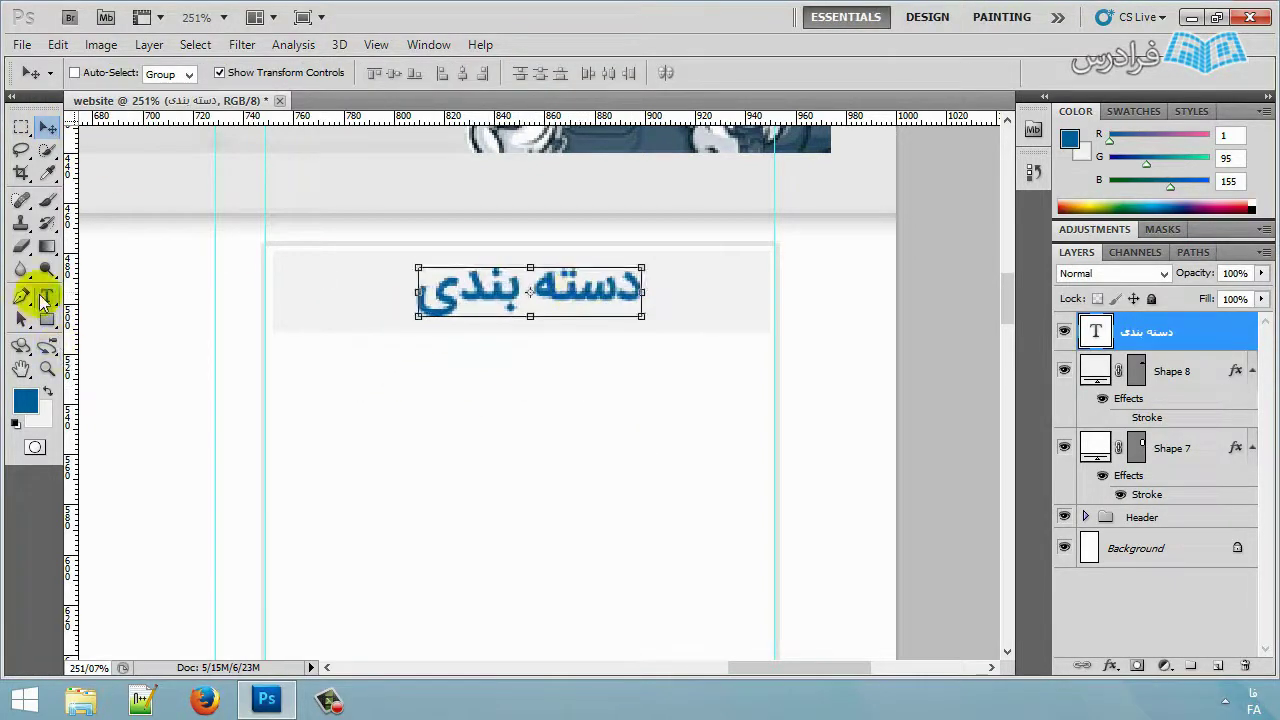
Recolor the whole title "دسته بندی" to dark gray #49494a.
{"action": "left_click", "coordinate": [47, 296]}
{"action": "left_click", "coordinate": [558, 285]}
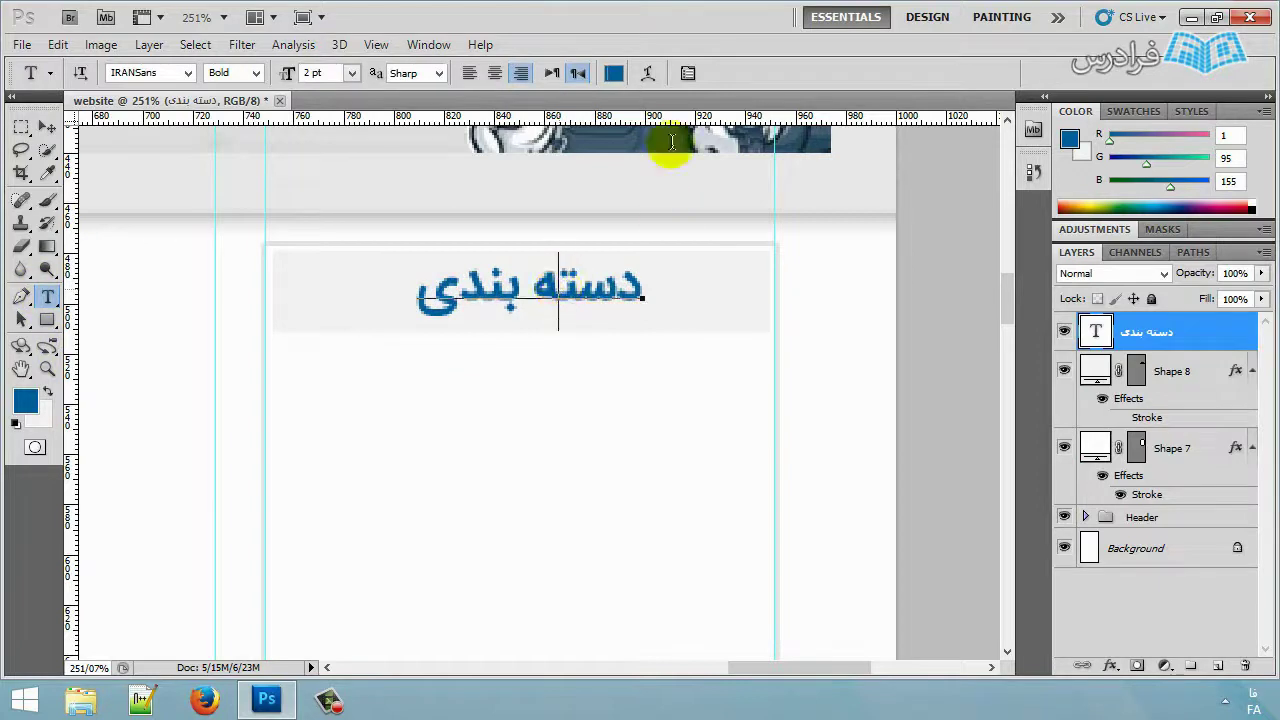
{"action": "key", "text": "ctrl+a"}
{"action": "left_click", "coordinate": [613, 73]}
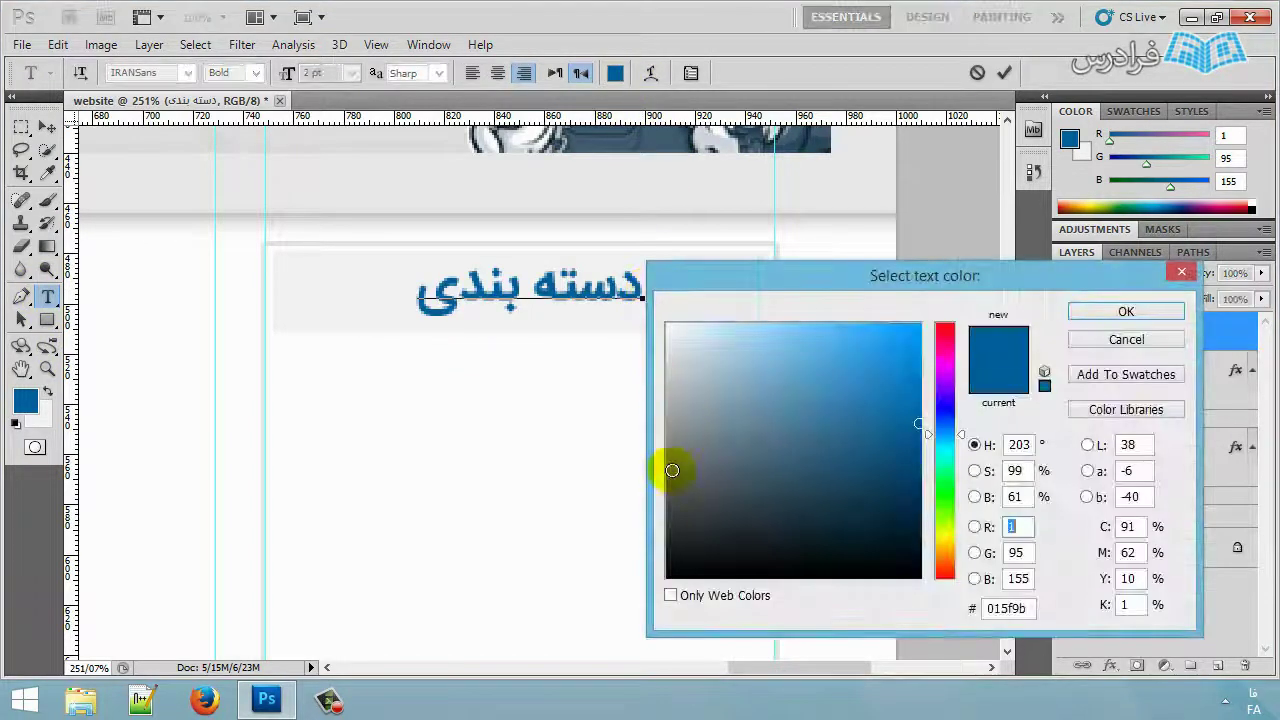
{"action": "left_click", "coordinate": [678, 553]}
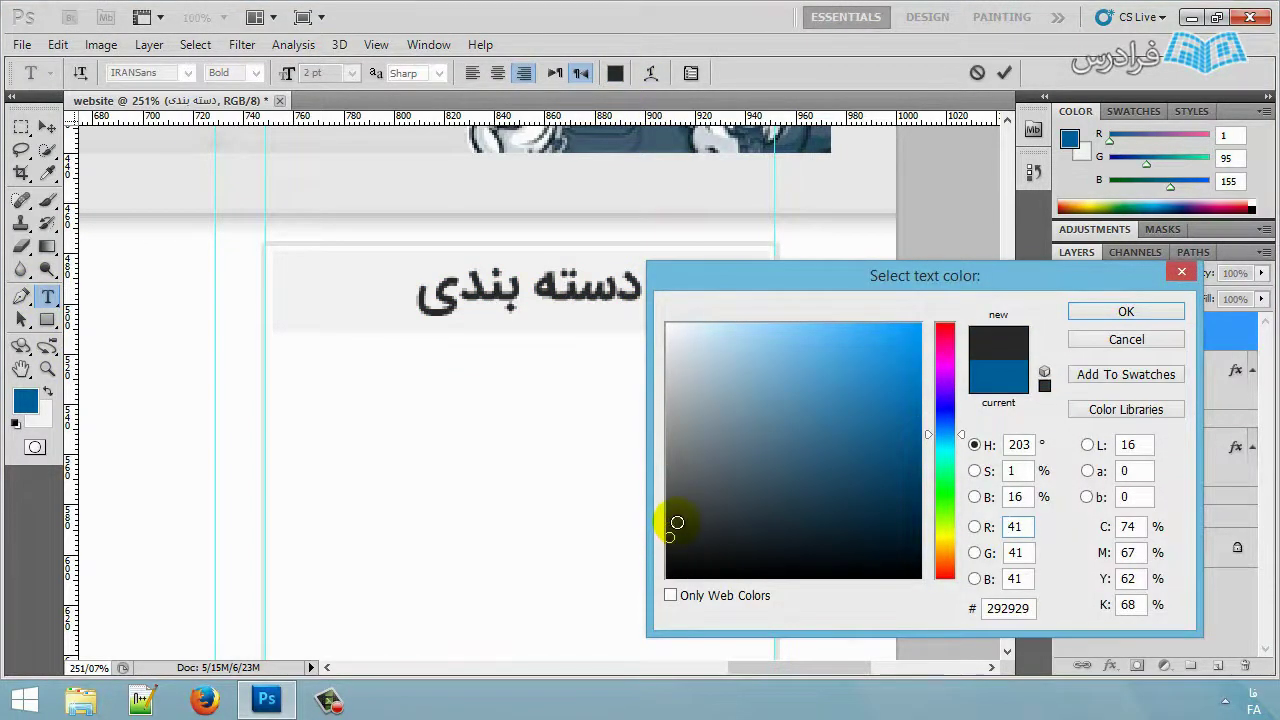
{"action": "left_click_drag", "start_coordinate": [669, 537], "coordinate": [668, 495]}
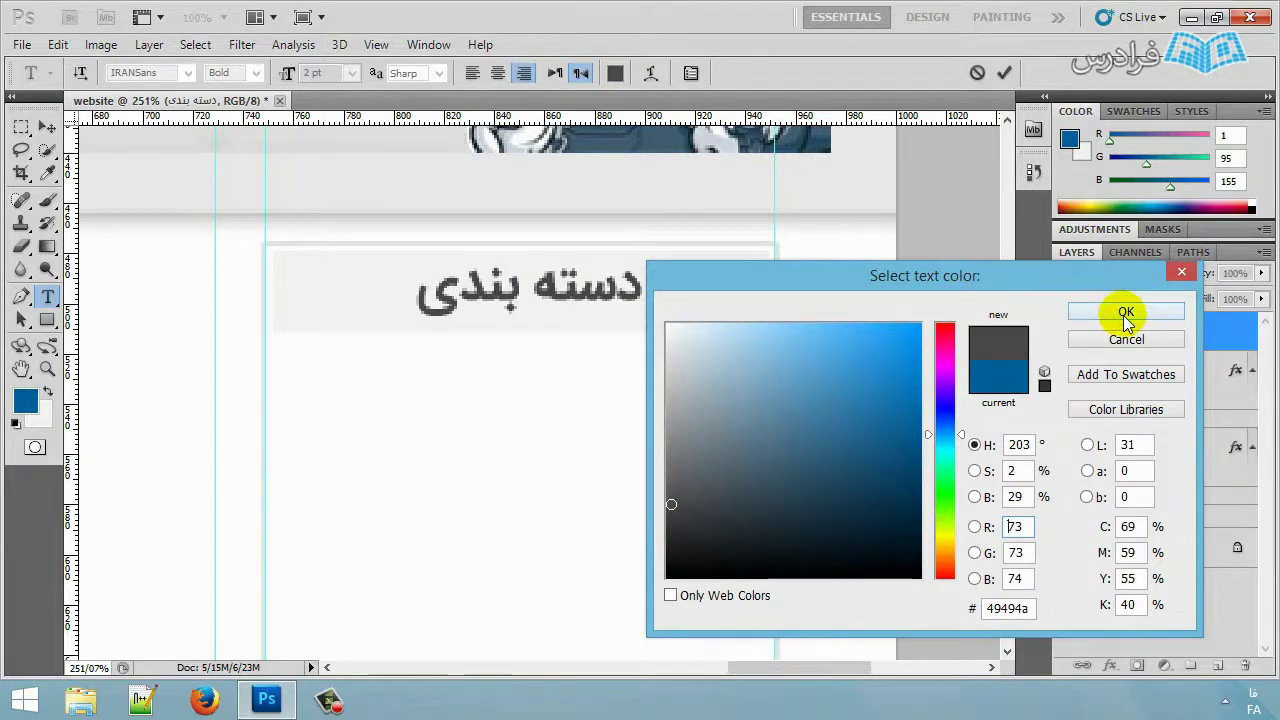
{"action": "left_click", "coordinate": [1085, 311]}
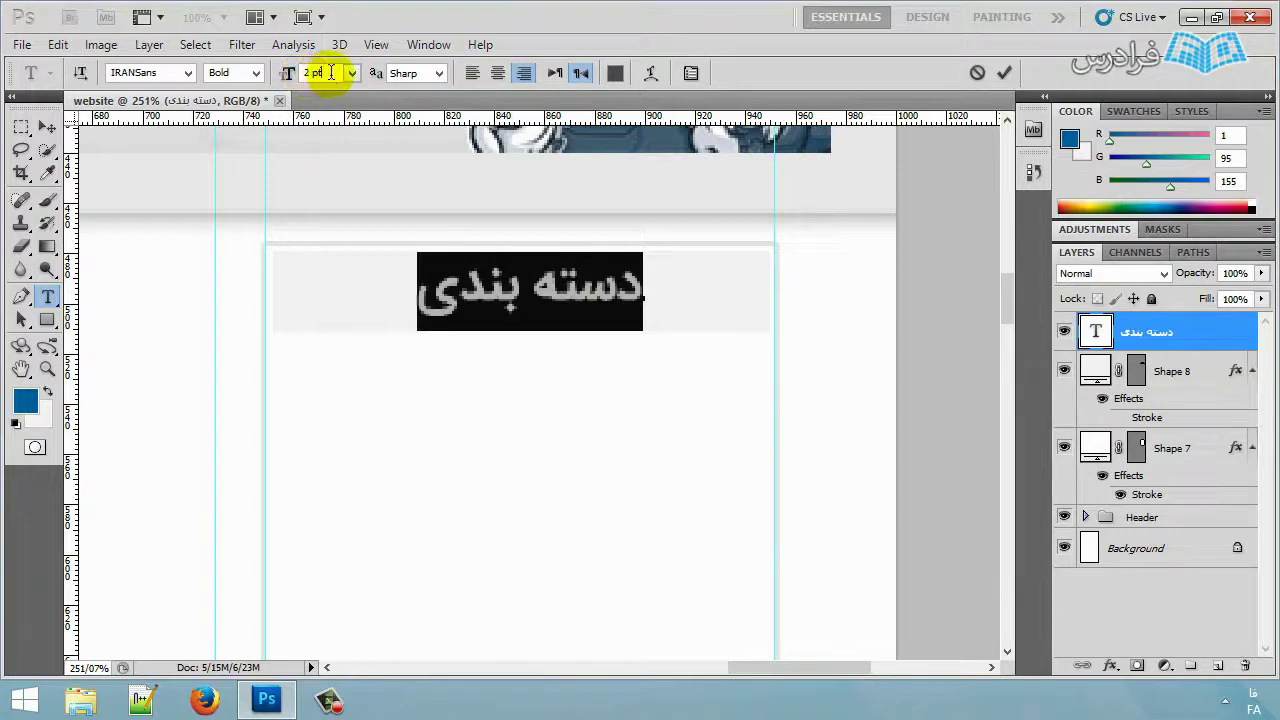
Set the title's font style to Regular and move the text further right within the gray title bar.
{"action": "left_click_drag", "start_coordinate": [523, 286], "coordinate": [416, 285]}
{"action": "left_click", "coordinate": [256, 73]}
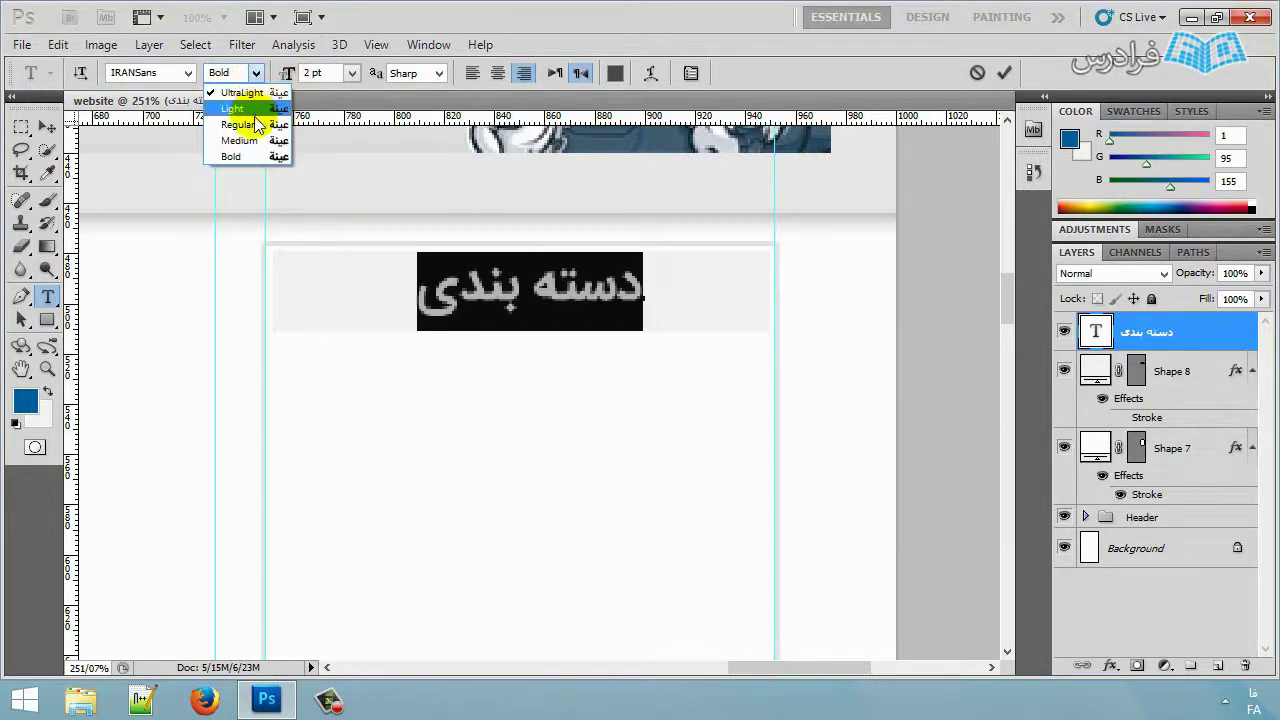
{"action": "left_click", "coordinate": [251, 122]}
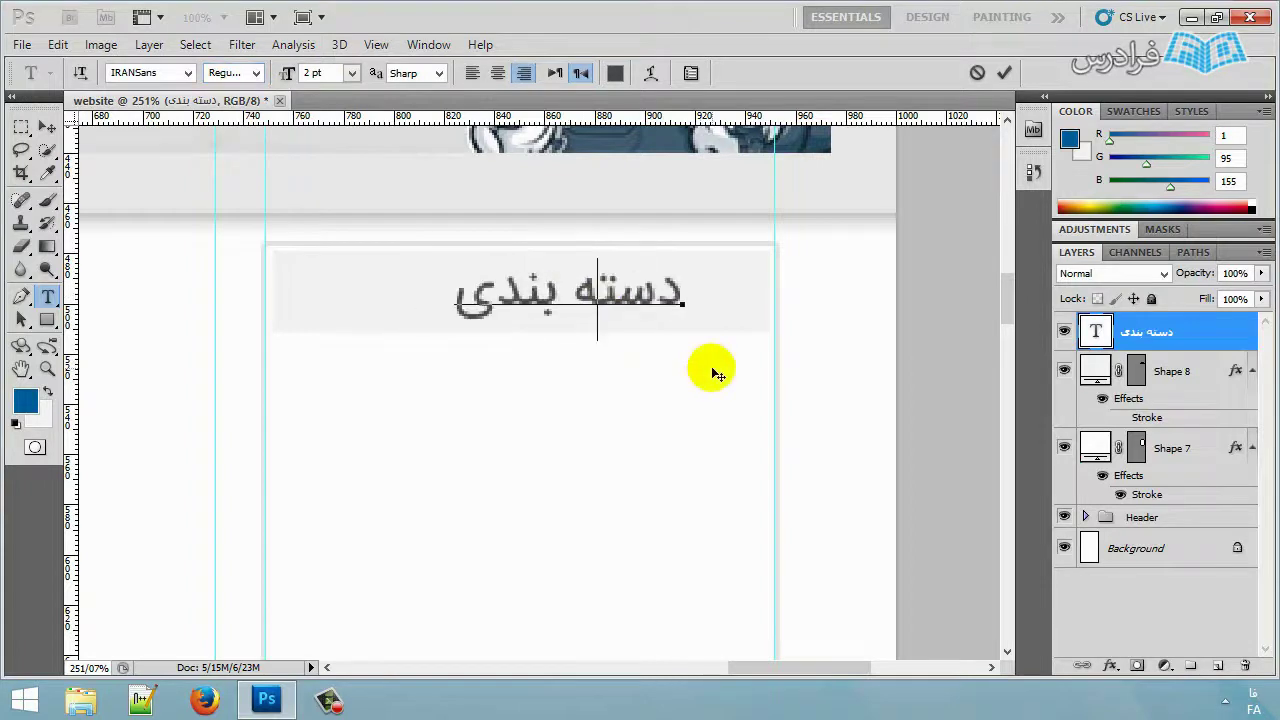
{"action": "mouse_move", "coordinate": [712, 372]}
{"action": "left_mouse_down"}
{"action": "mouse_move", "coordinate": [709, 362]}
{"action": "mouse_move", "coordinate": [737, 363]}
{"action": "mouse_move", "coordinate": [706, 369]}
{"action": "left_mouse_up"}
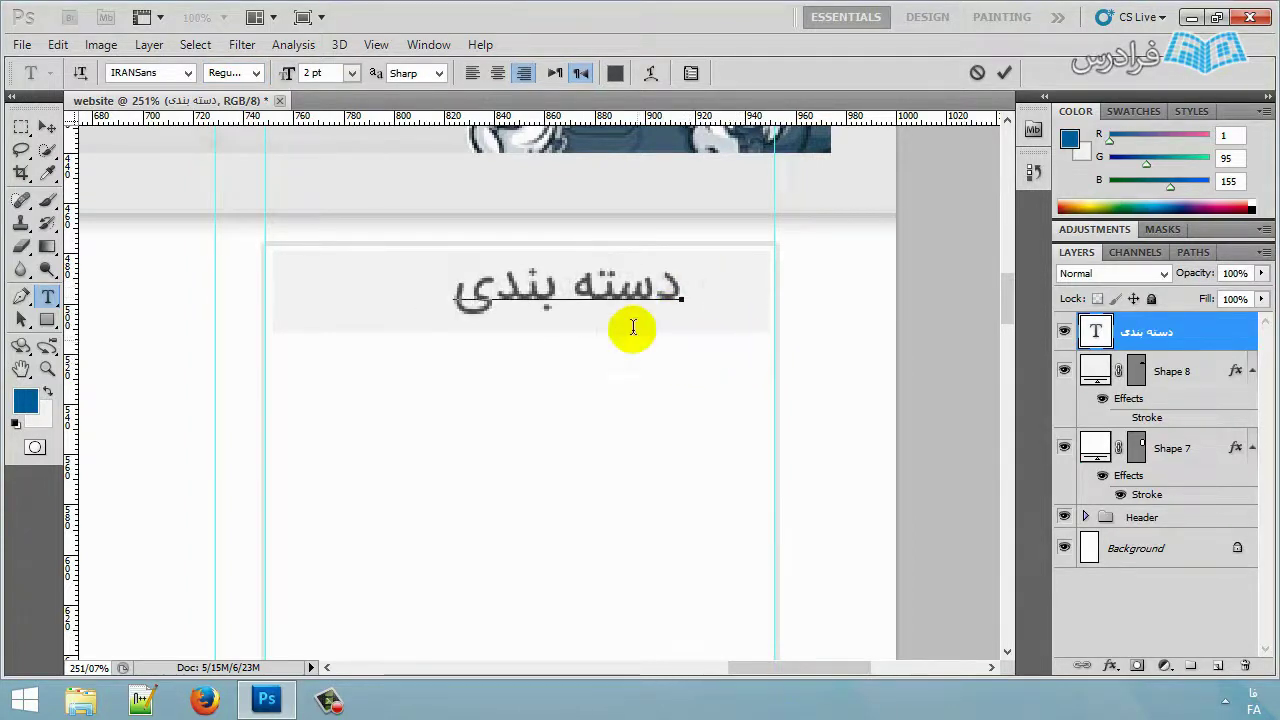
{"action": "left_click_drag", "start_coordinate": [492, 296], "coordinate": [612, 302]}
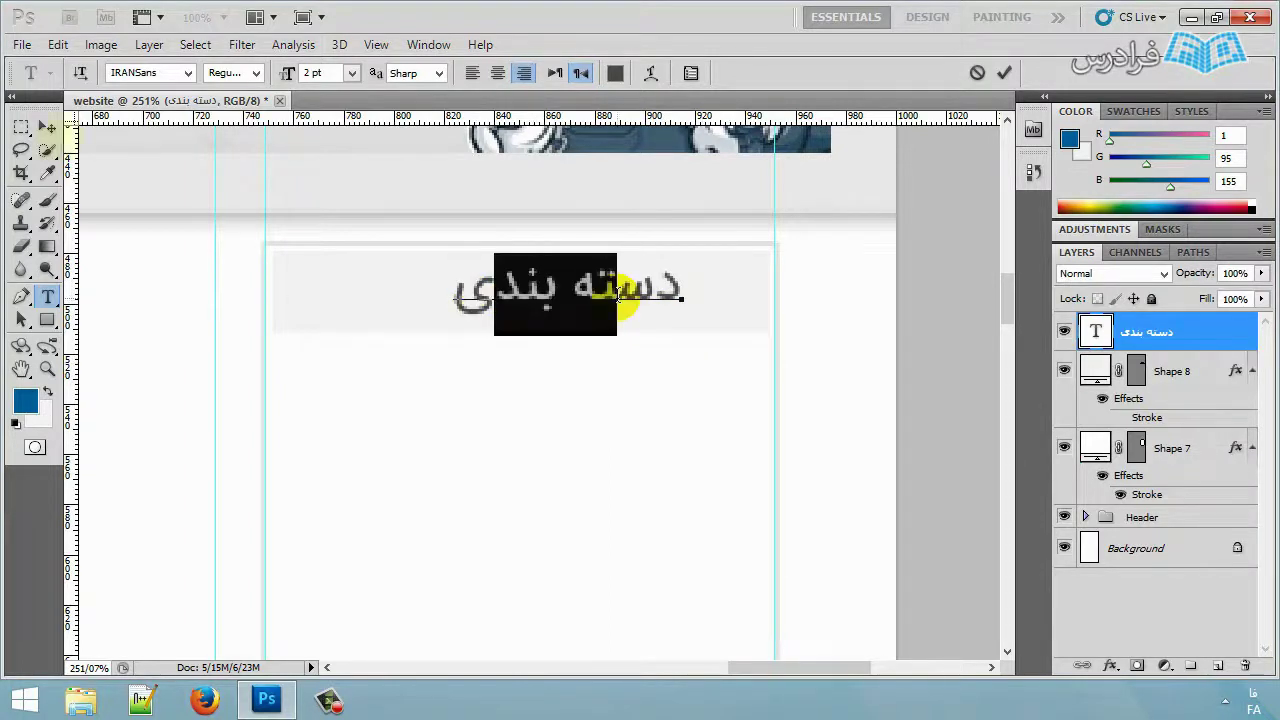
{"action": "left_click", "coordinate": [52, 121]}
{"action": "left_click_drag", "start_coordinate": [531, 288], "coordinate": [558, 291]}
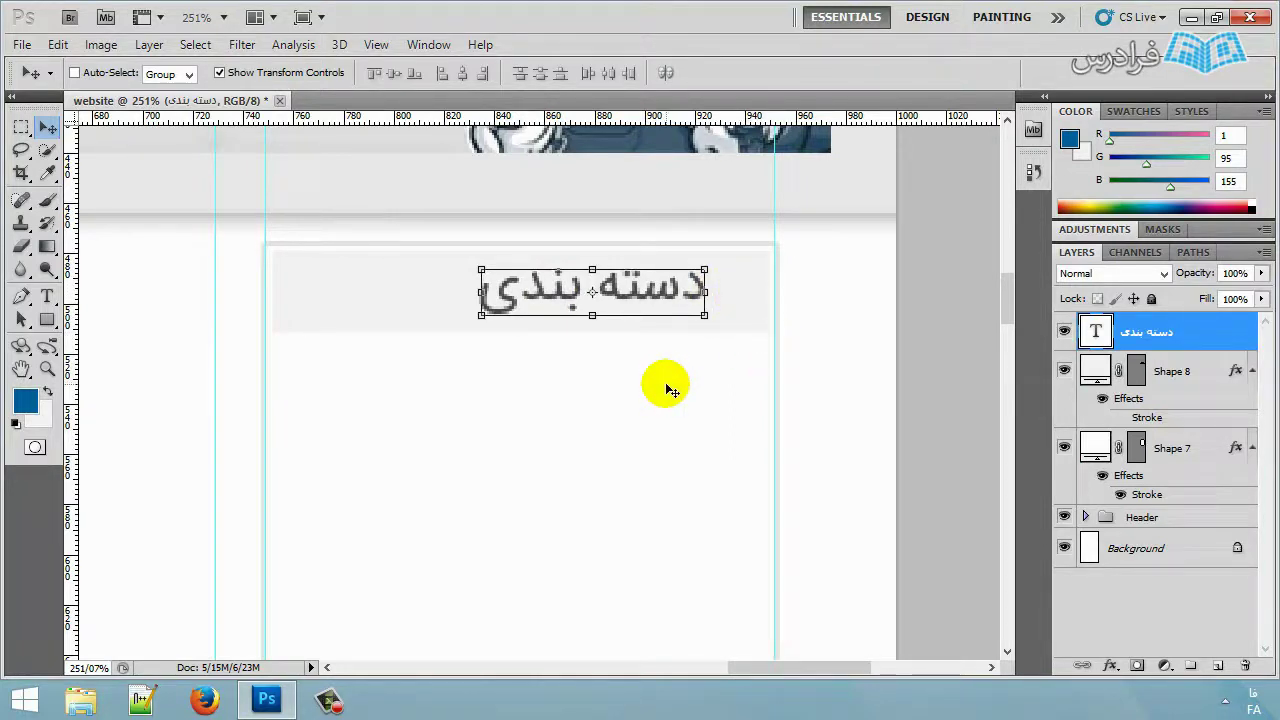
Replace the Custom Shape tool's current presets with the complete All shape set.
{"action": "left_click", "coordinate": [48, 320]}
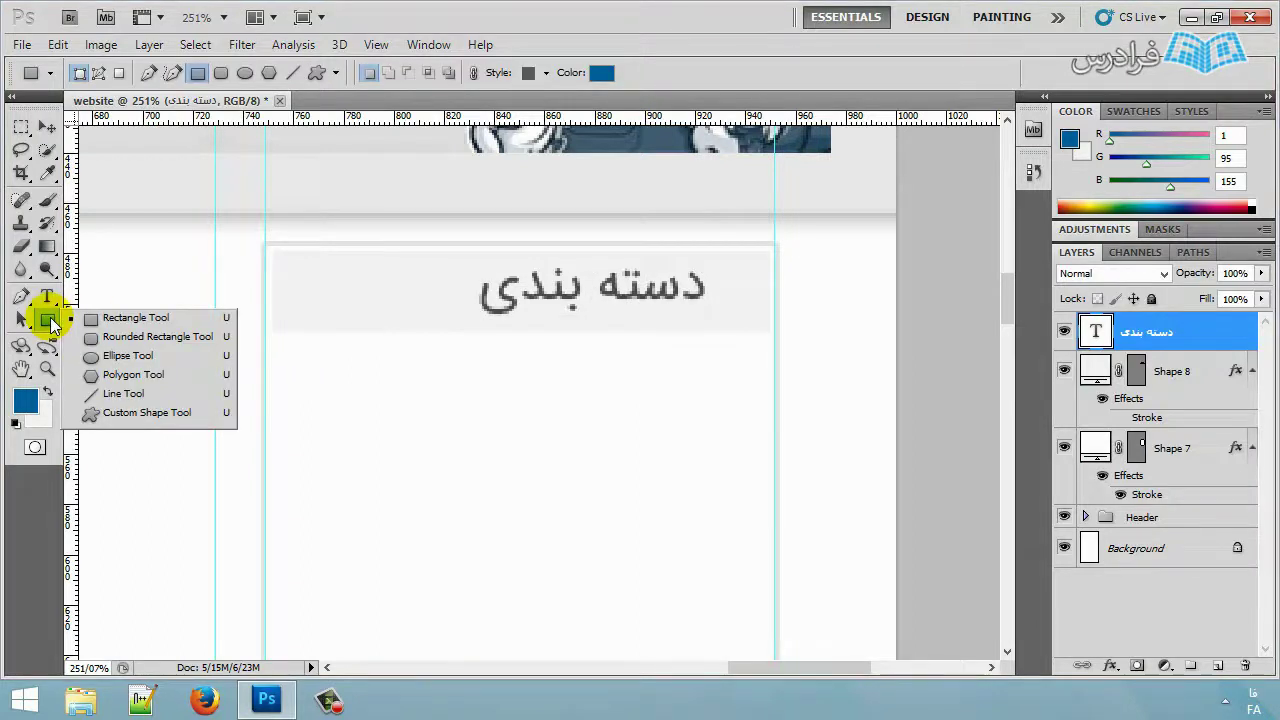
{"action": "left_click", "coordinate": [163, 422]}
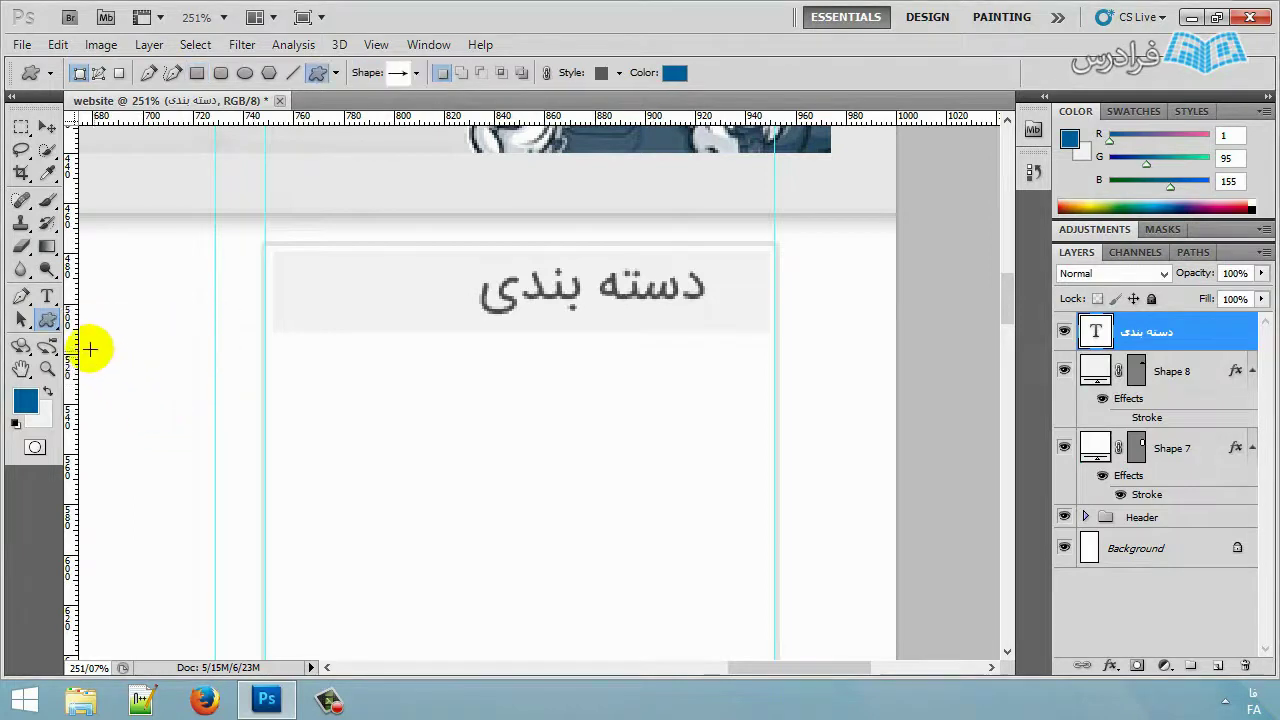
{"action": "left_click", "coordinate": [417, 73]}
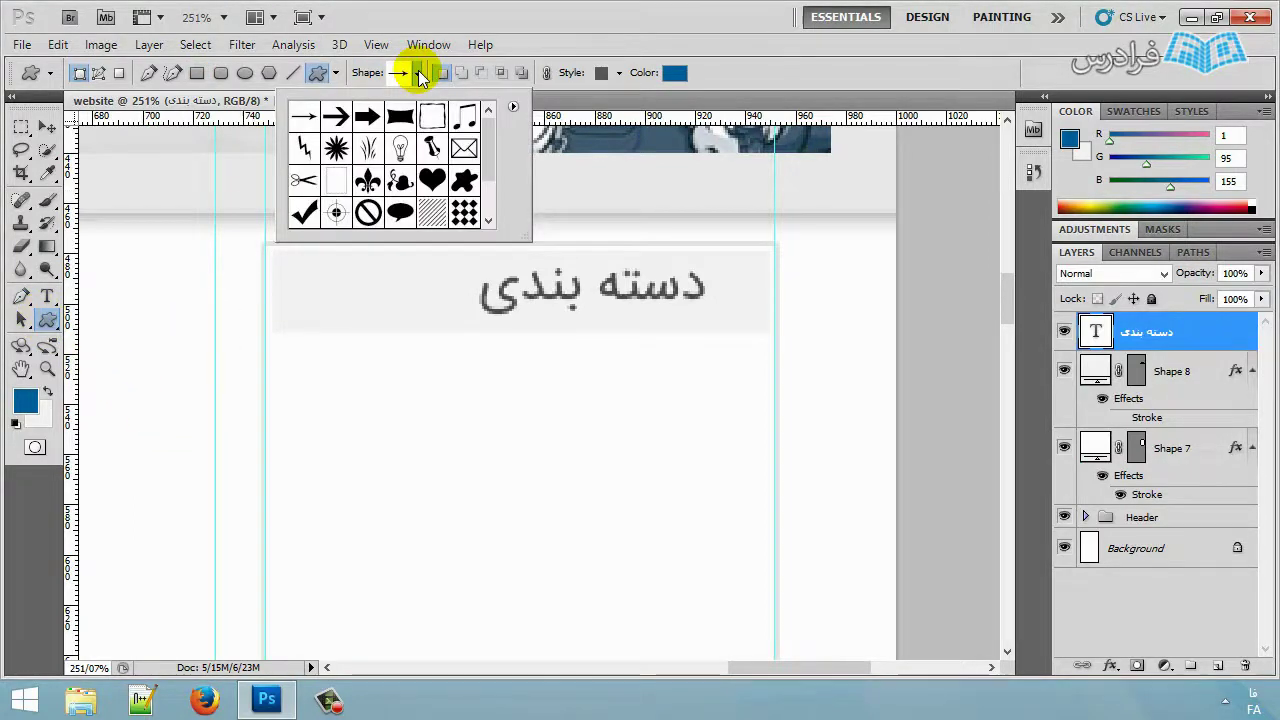
{"action": "left_click", "coordinate": [513, 108]}
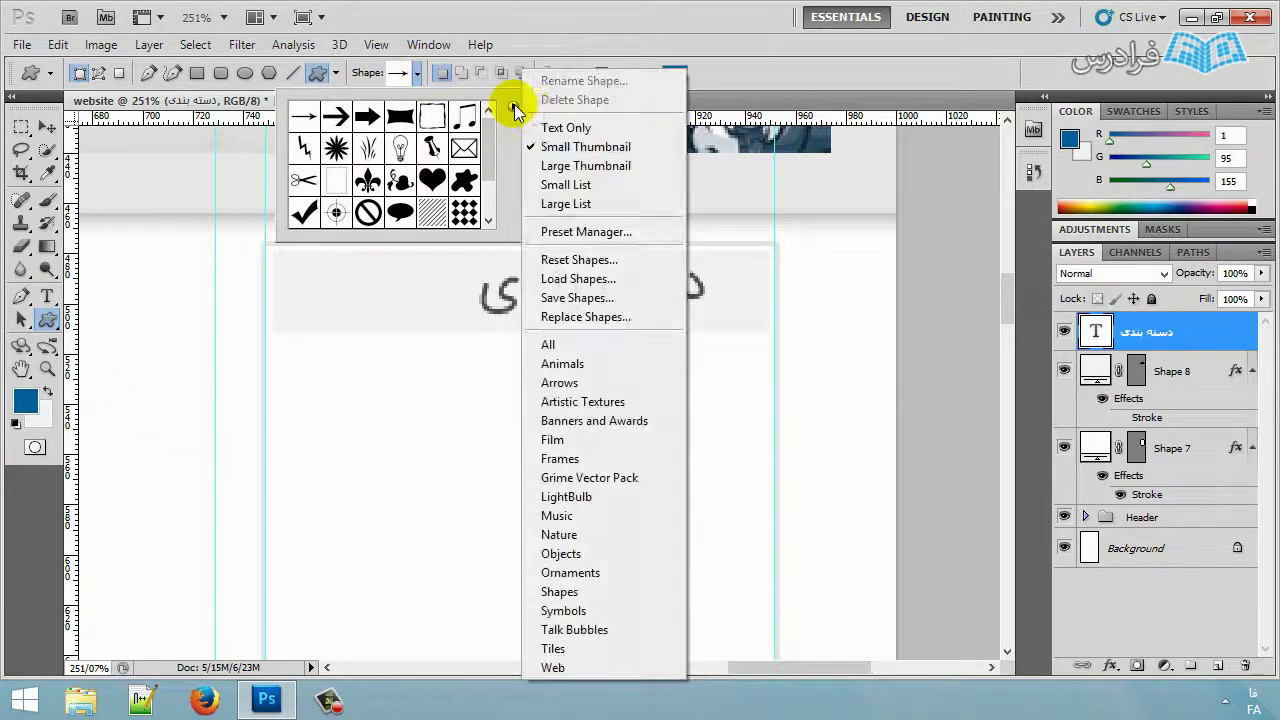
{"action": "left_click", "coordinate": [600, 345]}
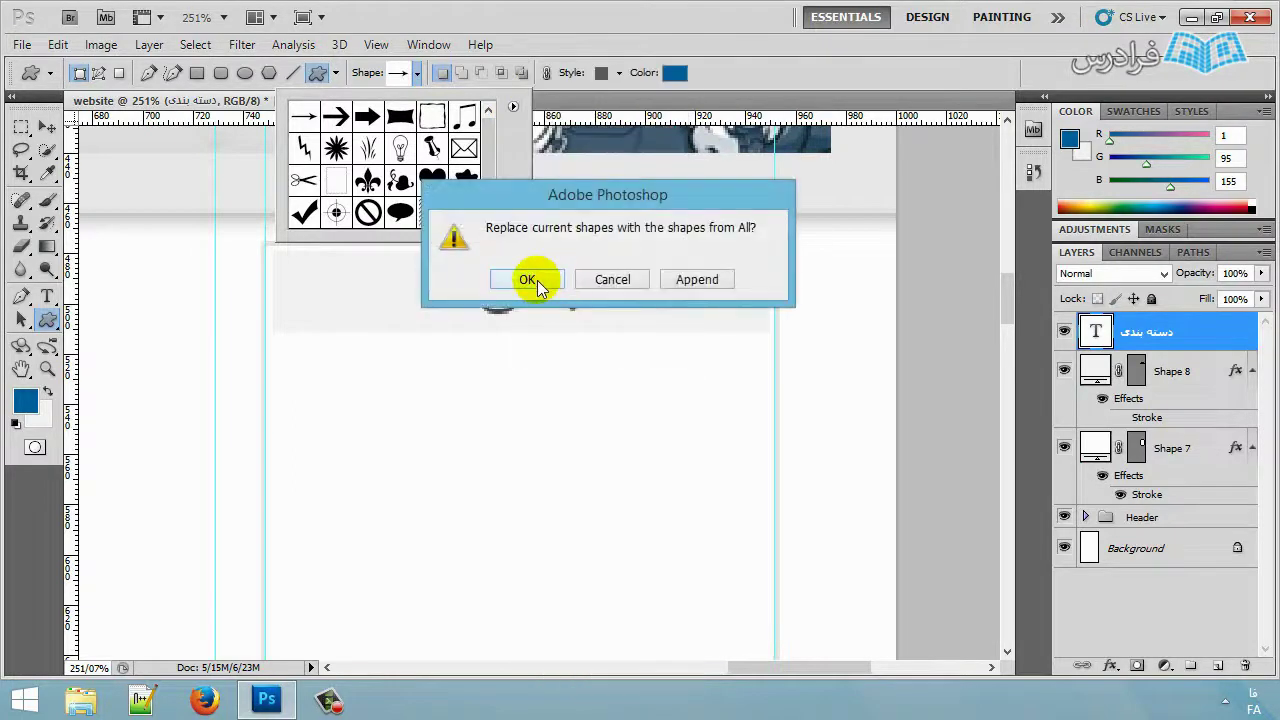
{"action": "left_click", "coordinate": [527, 280]}
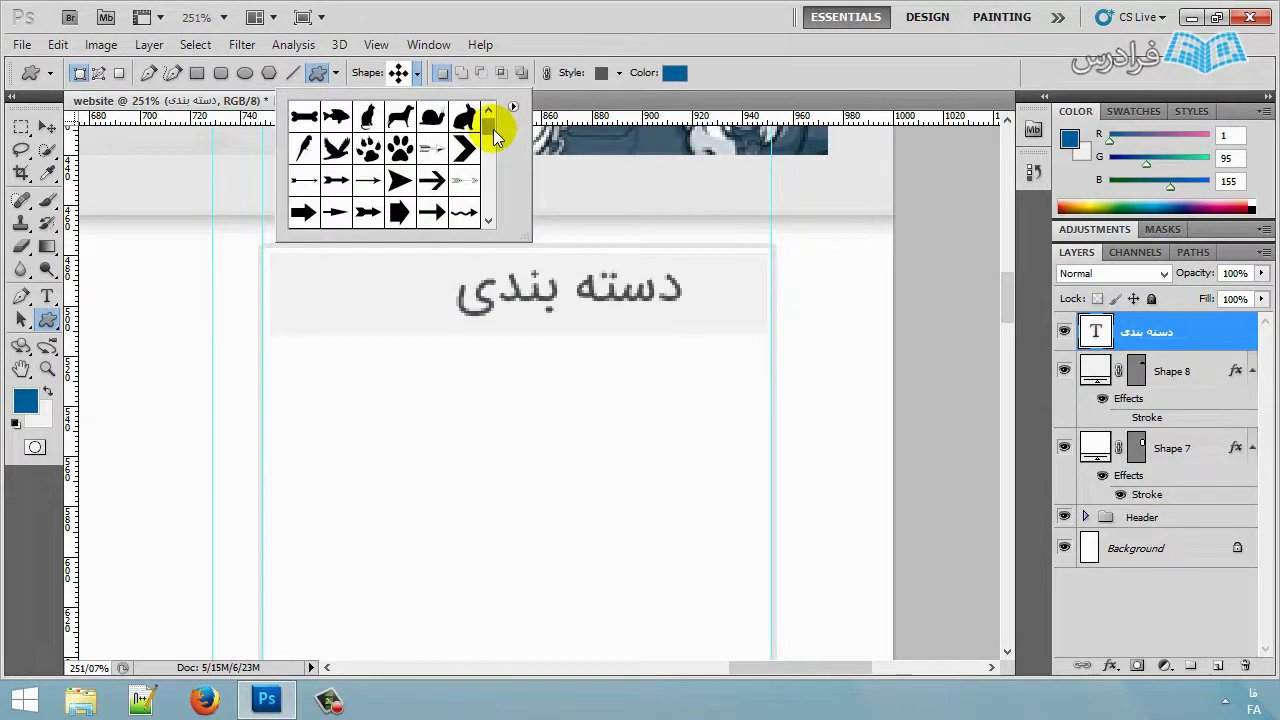
Draw the blue four-diamond cross ornament about 20 px wide on the title bar, just right of the title text.
{"action": "left_click_drag", "start_coordinate": [493, 129], "coordinate": [491, 163]}
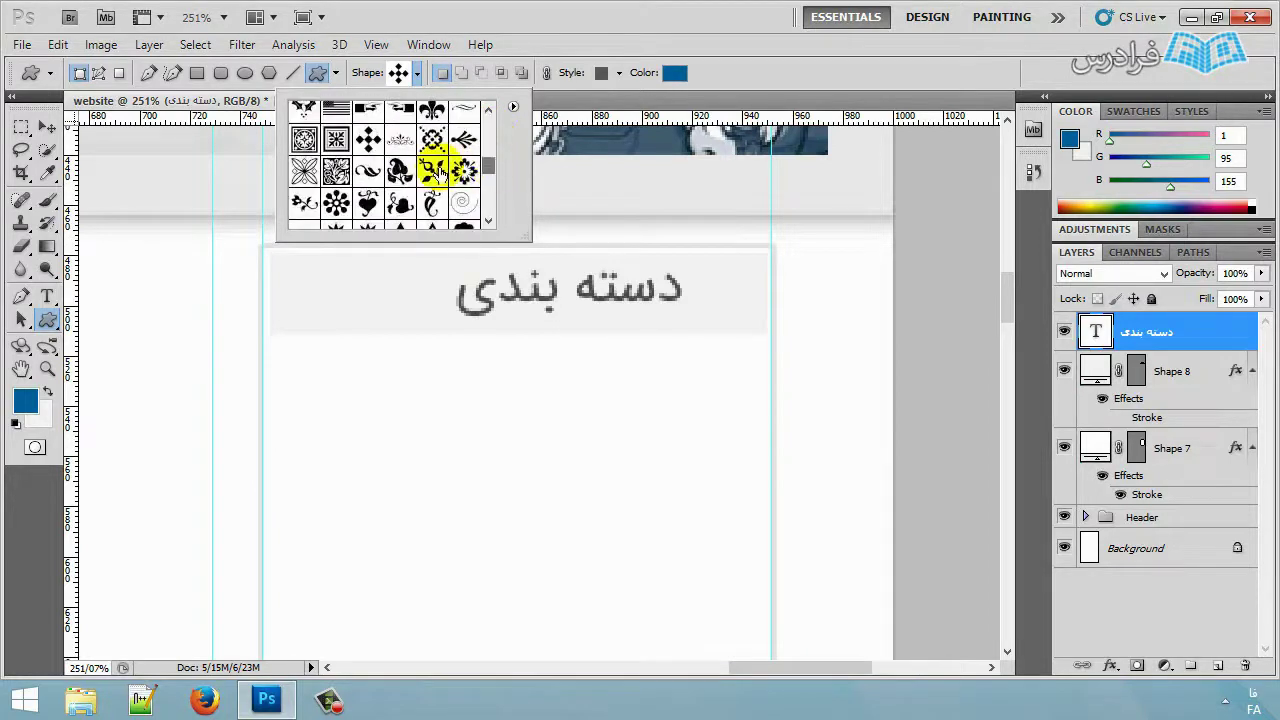
{"action": "left_click", "coordinate": [740, 267]}
{"action": "left_click_drag", "start_coordinate": [707, 319], "coordinate": [690, 322]}
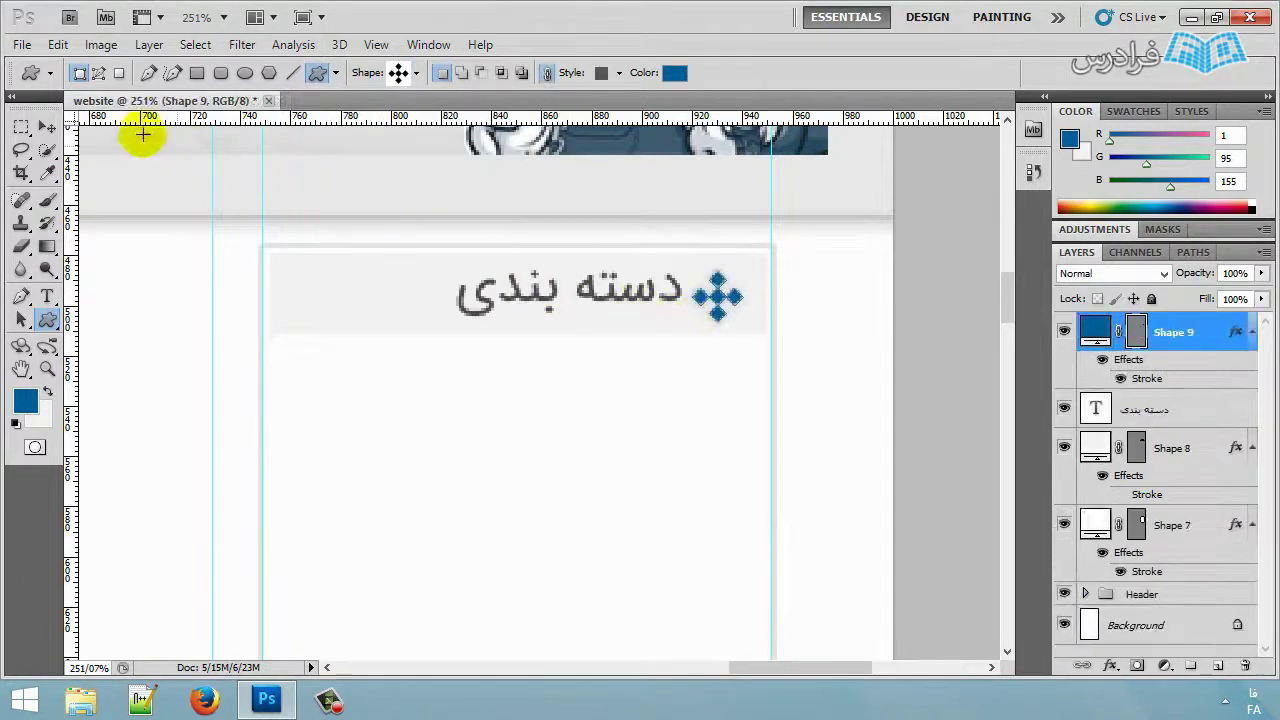
Hide the cross ornament's Stroke effect and nudge the ornament and the title text into vertical alignment on the title bar.
{"action": "left_click", "coordinate": [47, 127]}
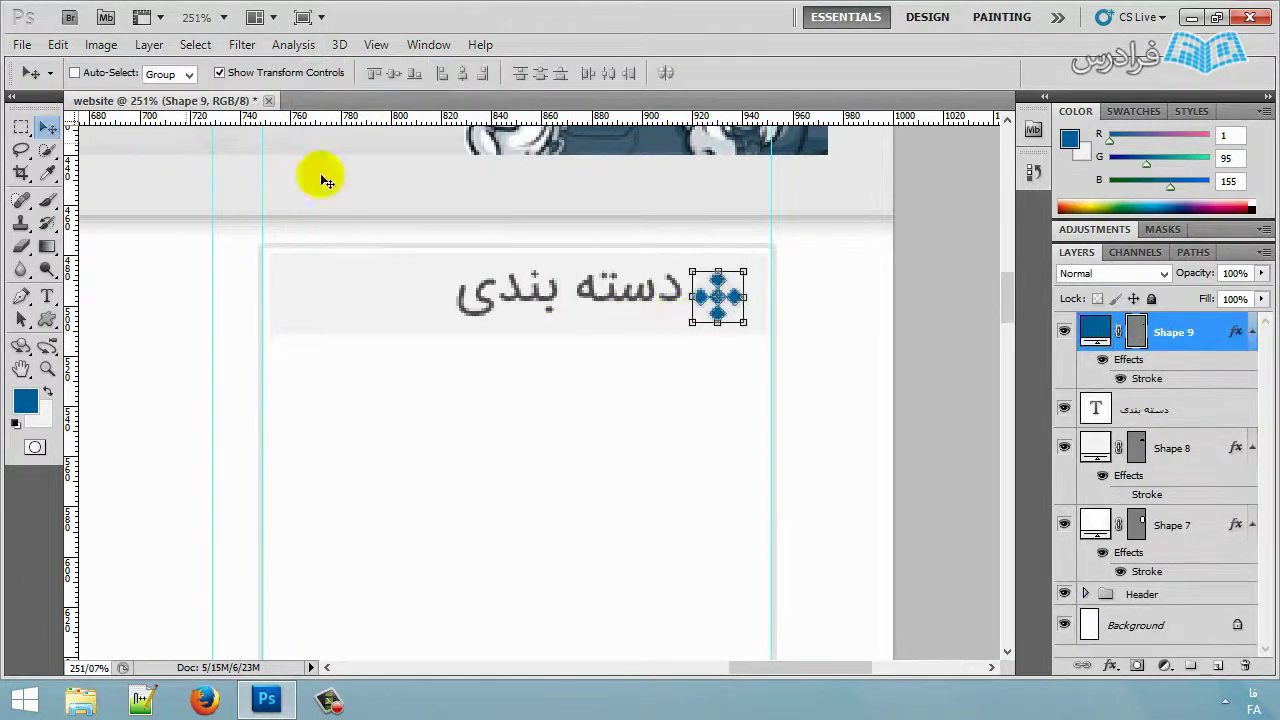
{"action": "left_click", "coordinate": [741, 312]}
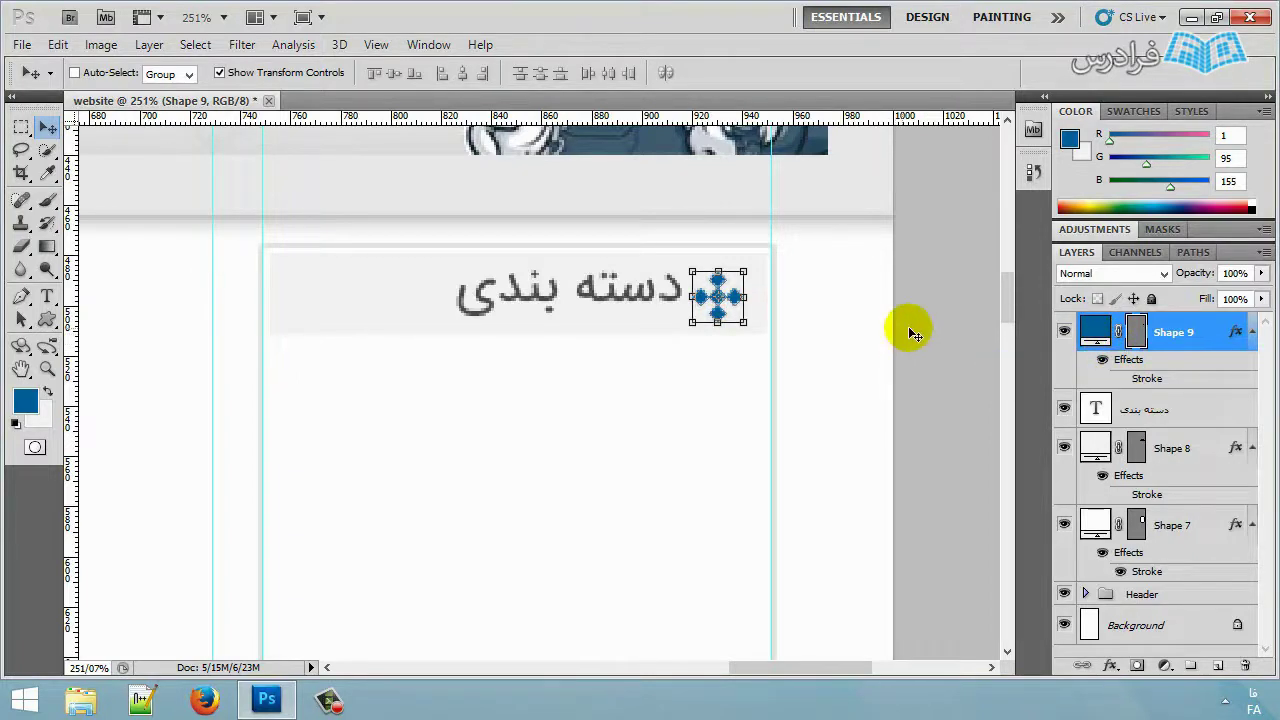
{"action": "key", "text": "Up"}
{"action": "key", "text": "Up"}
{"action": "key", "text": "Up"}
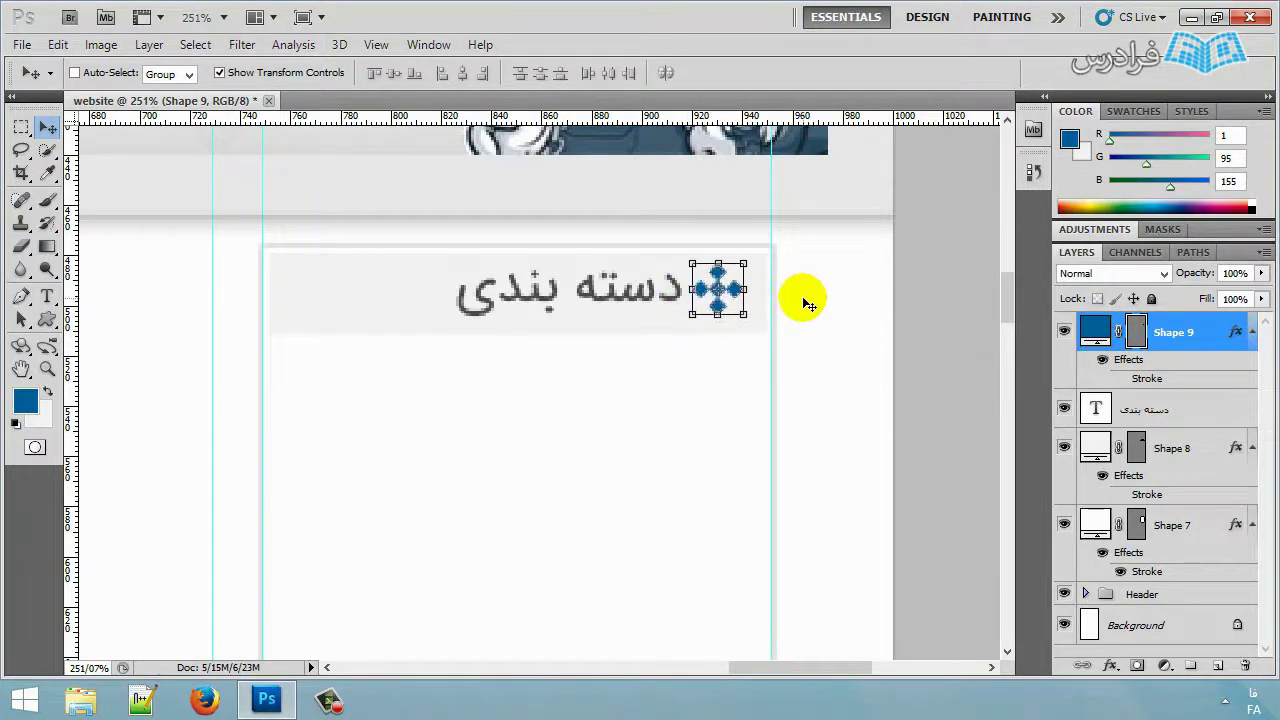
{"action": "key", "text": "Down"}
{"action": "key", "text": "Down"}
{"action": "left_click", "coordinate": [1145, 409]}
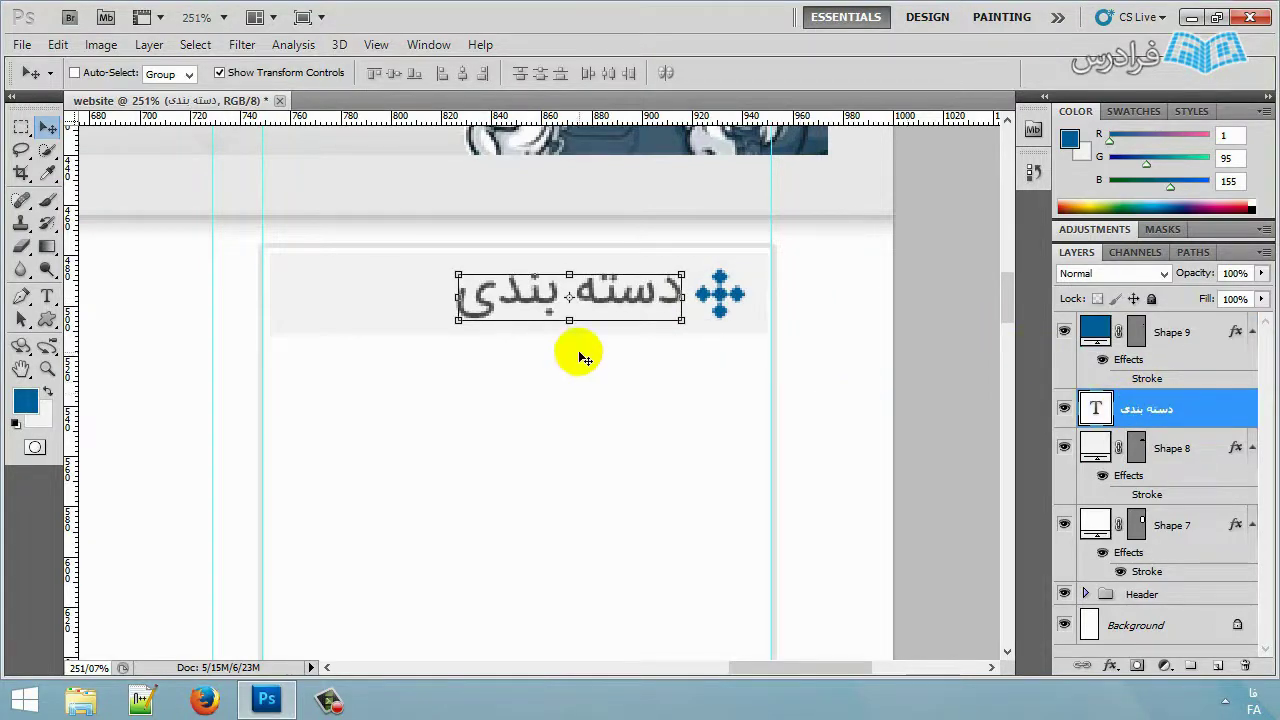
Add a text list below the title bar with the lines "گرافیک", "برنامه نویسی", "فیلم آموزشی", "کدهای آماده" and "اخبار".
{"action": "scroll", "coordinate": [459, 322], "scroll_direction": "down", "scroll_amount": 2}
{"action": "scroll", "coordinate": [459, 322], "scroll_direction": "down", "scroll_amount": 3}
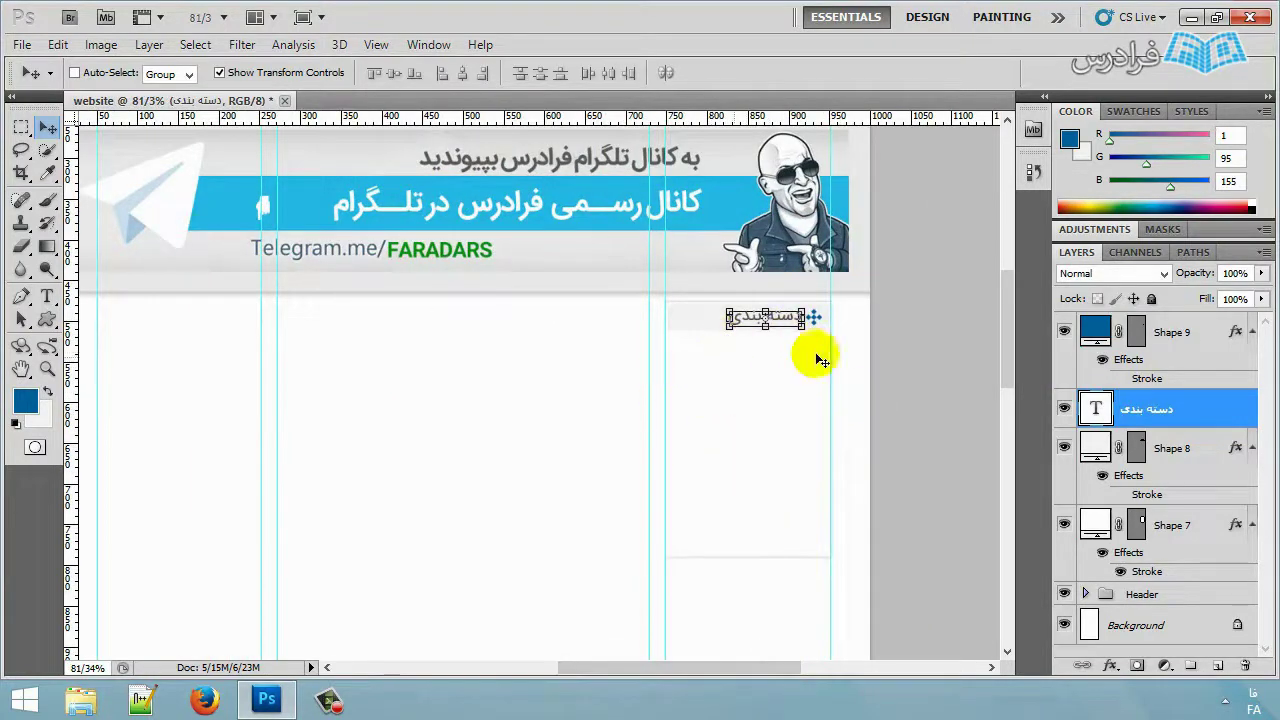
{"action": "scroll", "coordinate": [865, 340], "scroll_direction": "up", "scroll_amount": 4}
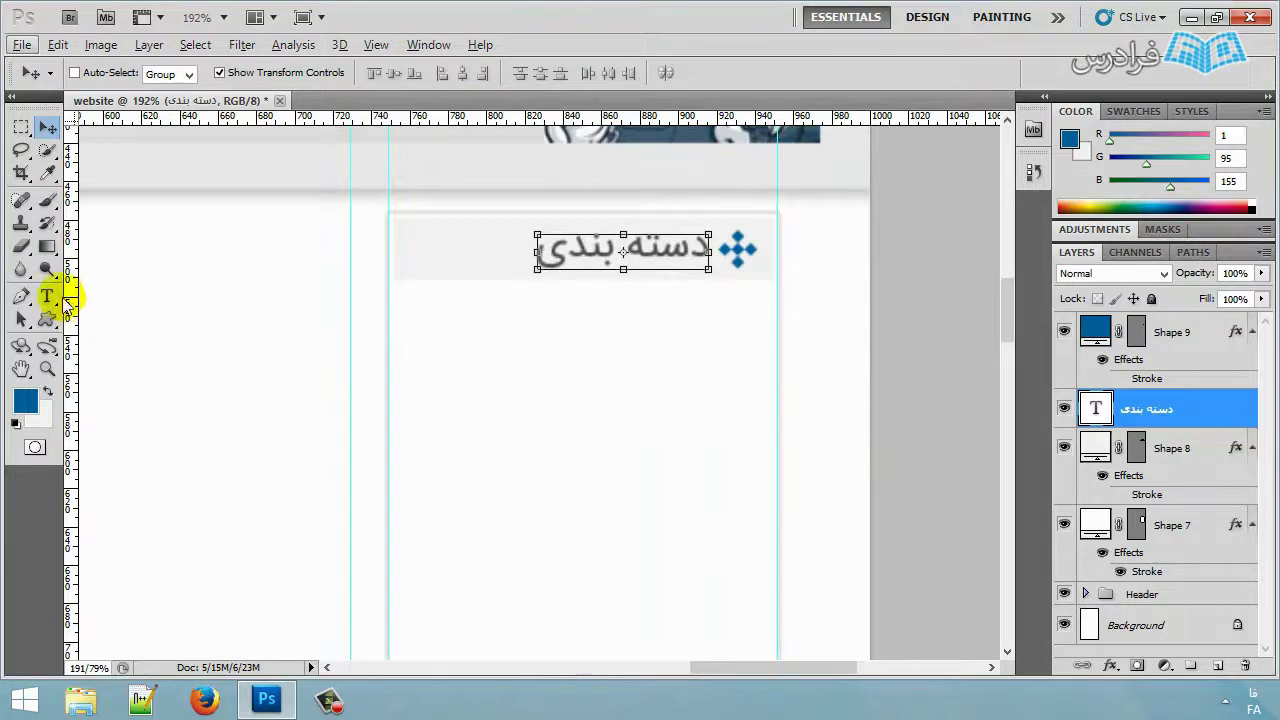
{"action": "left_click", "coordinate": [50, 297]}
{"action": "left_click", "coordinate": [628, 342]}
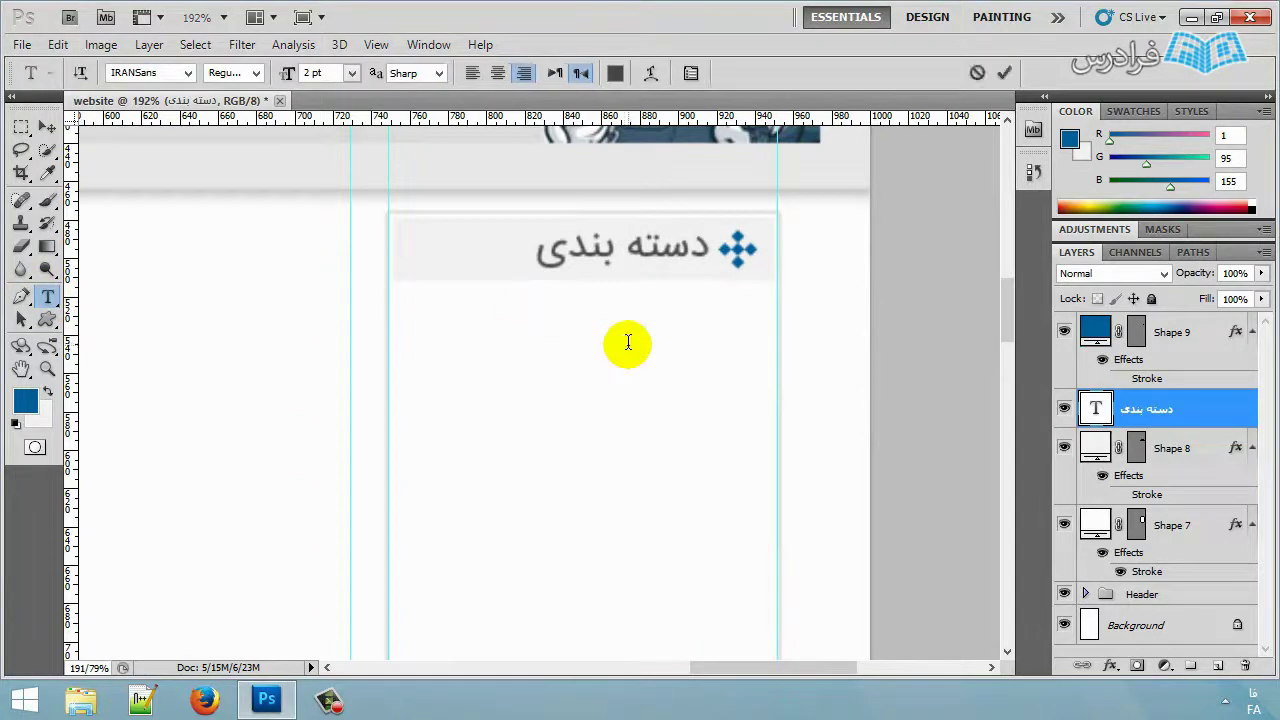
{"action": "type", "text": "گرافیک "}
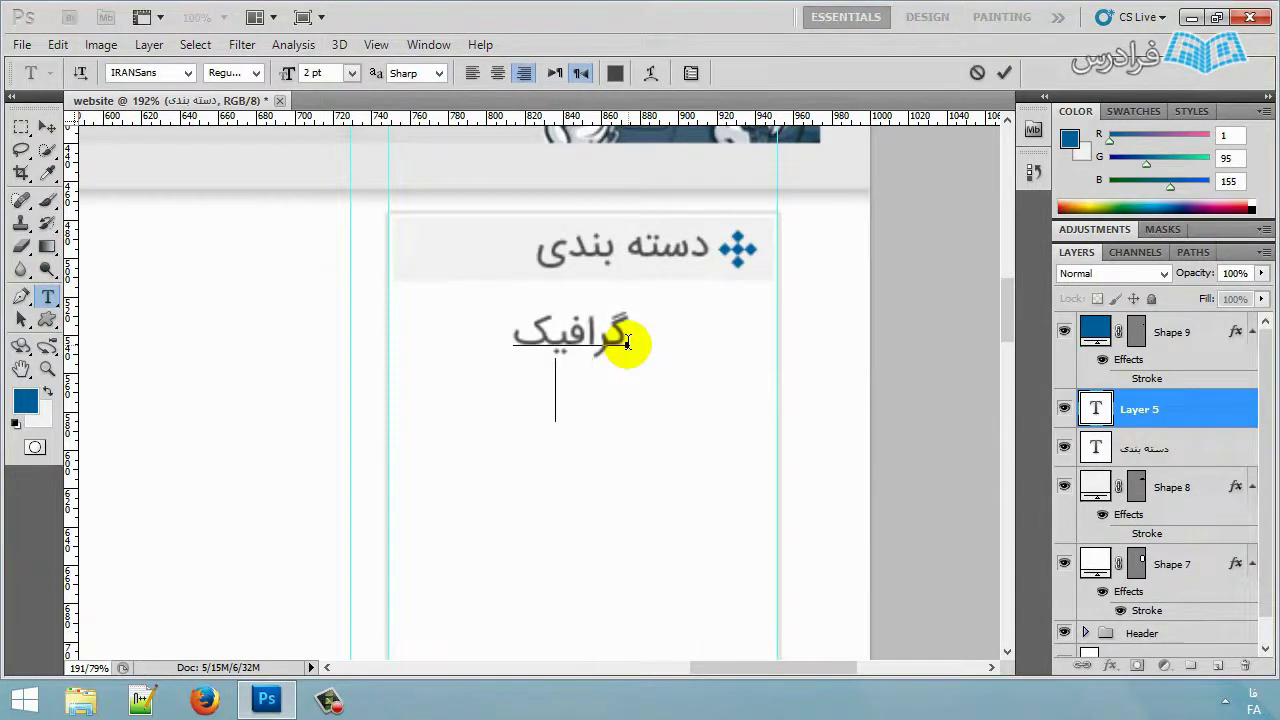
{"action": "type", "text": "برنامه نویسی"}
{"action": "key", "text": "Return"}
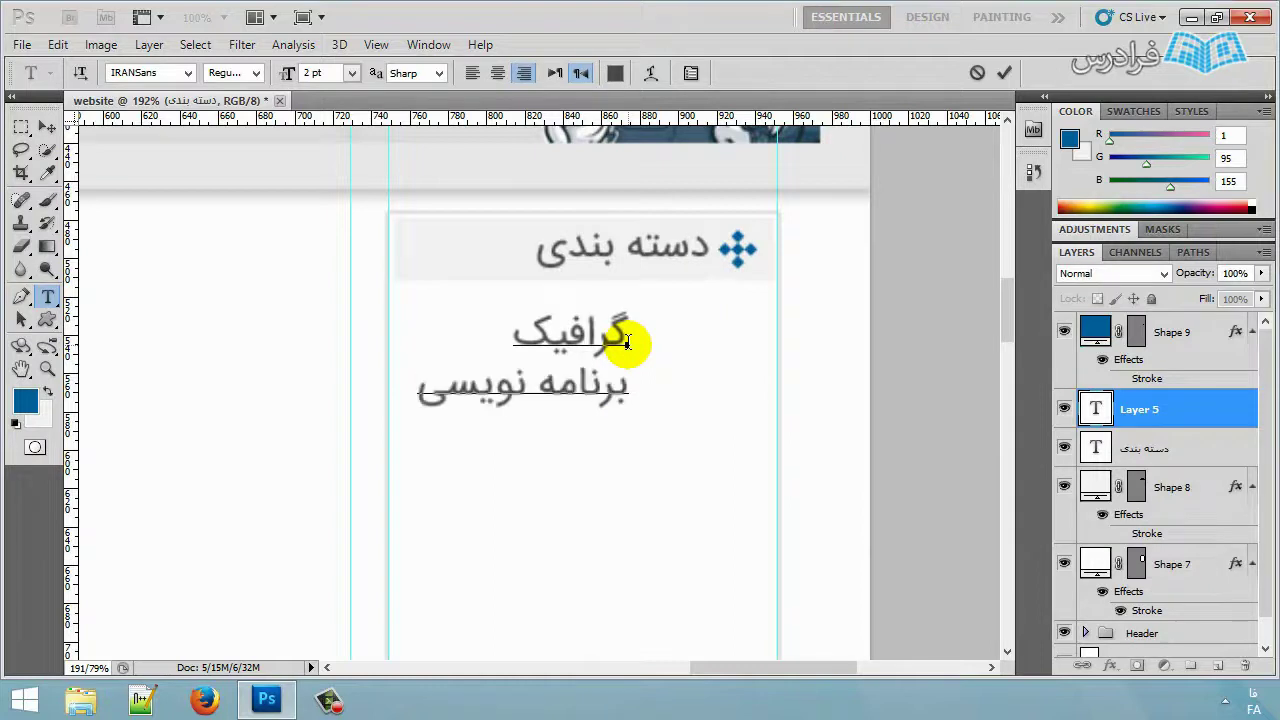
{"action": "type", "text": "ف"}
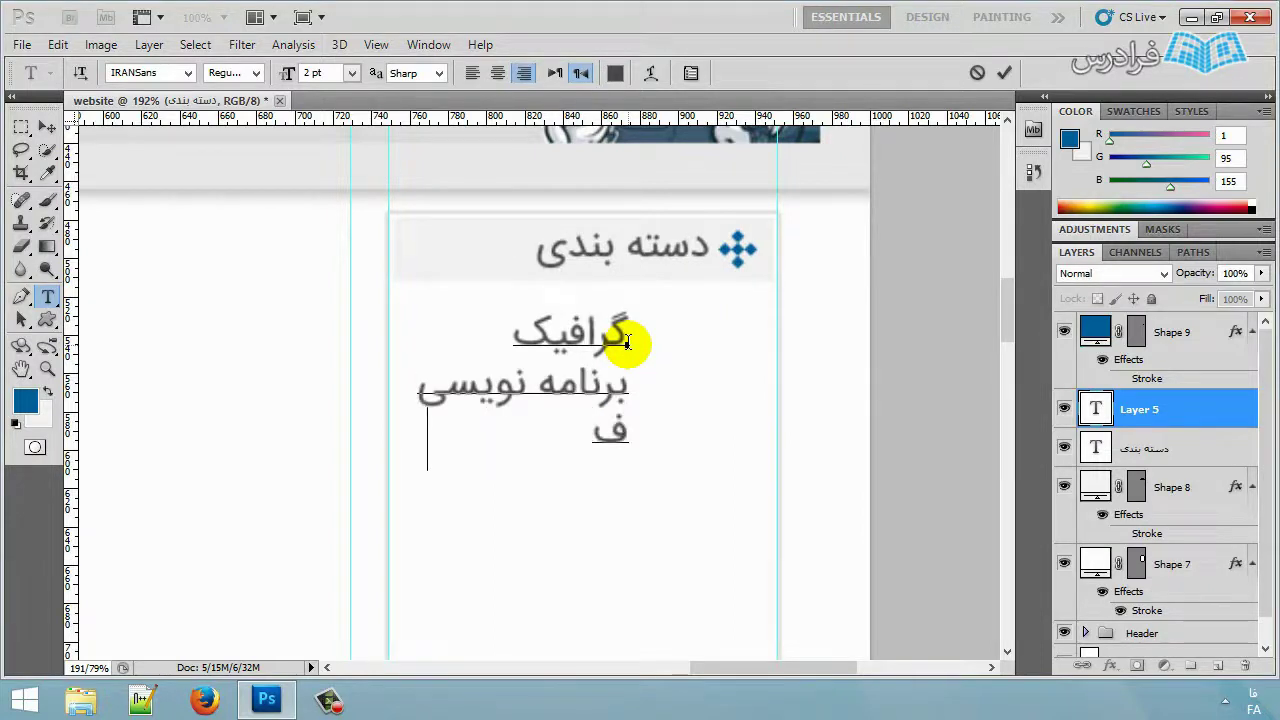
{"action": "type", "text": "یلم آموزشی"}
{"action": "key", "text": "Return"}
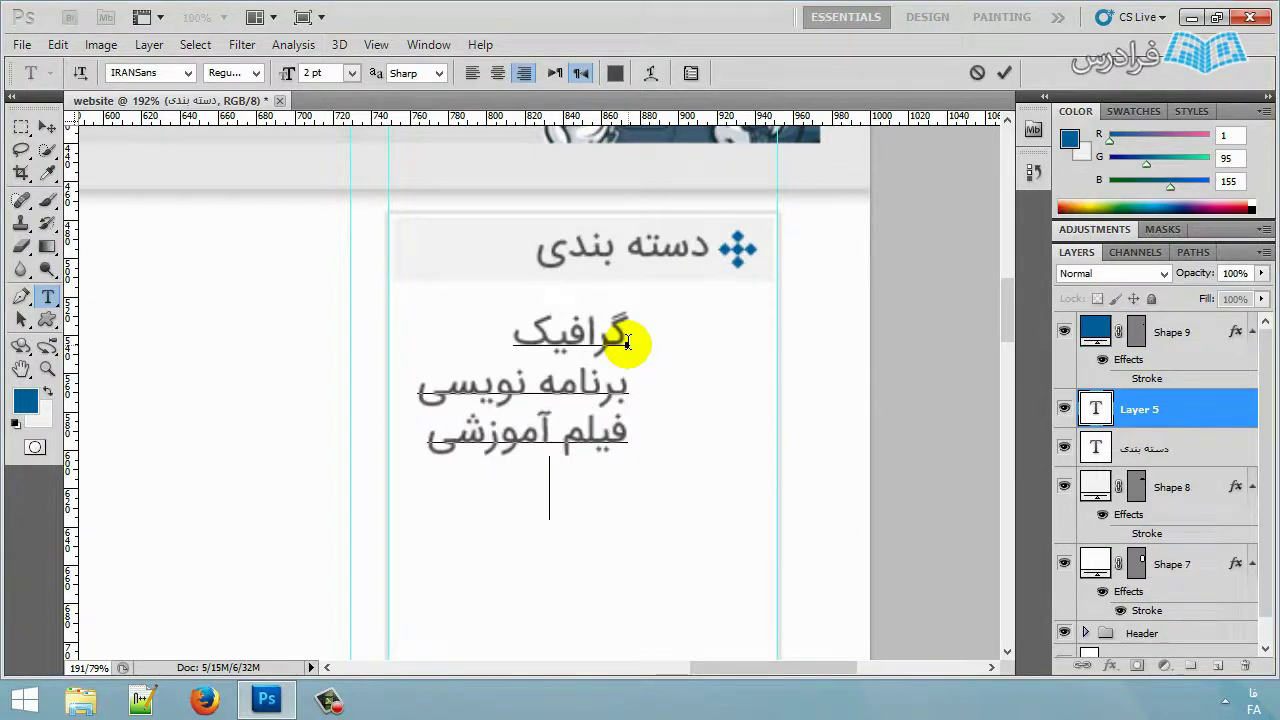
{"action": "type", "text": "کدهای آماده"}
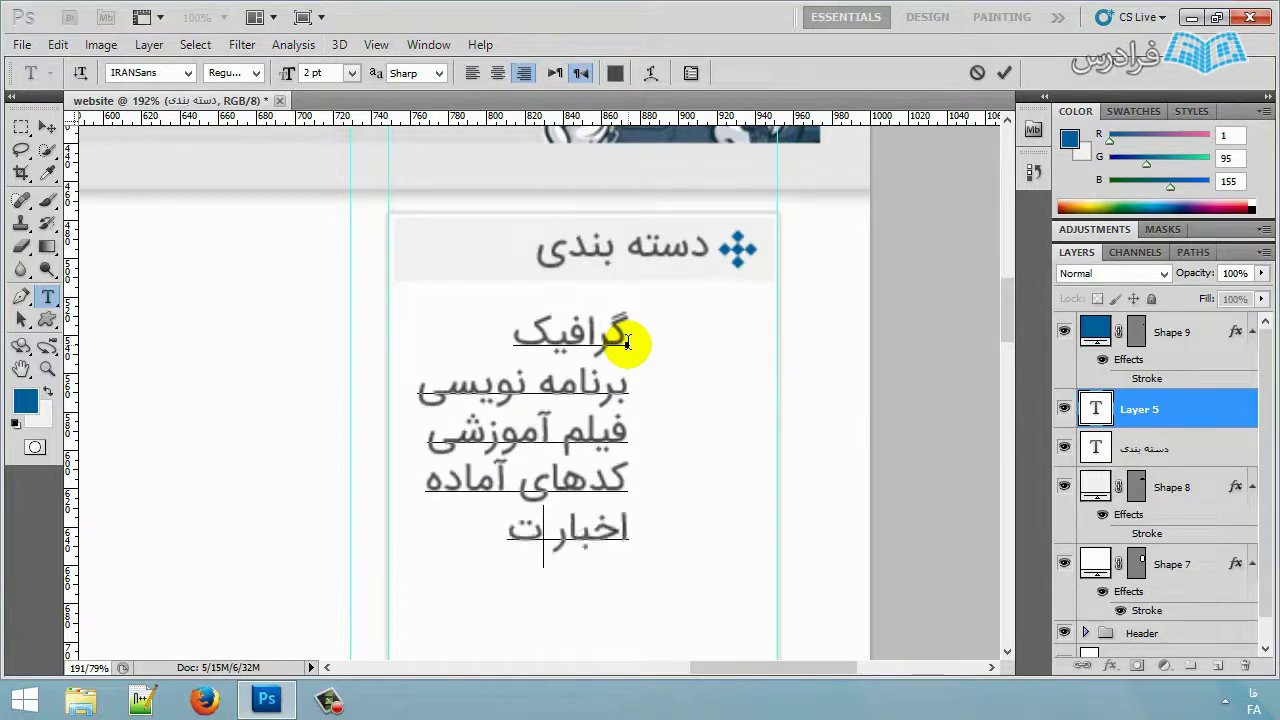
Move the category list right and slightly down so its right edge aligns with the title text.
{"action": "left_click_drag", "start_coordinate": [548, 528], "coordinate": [645, 325]}
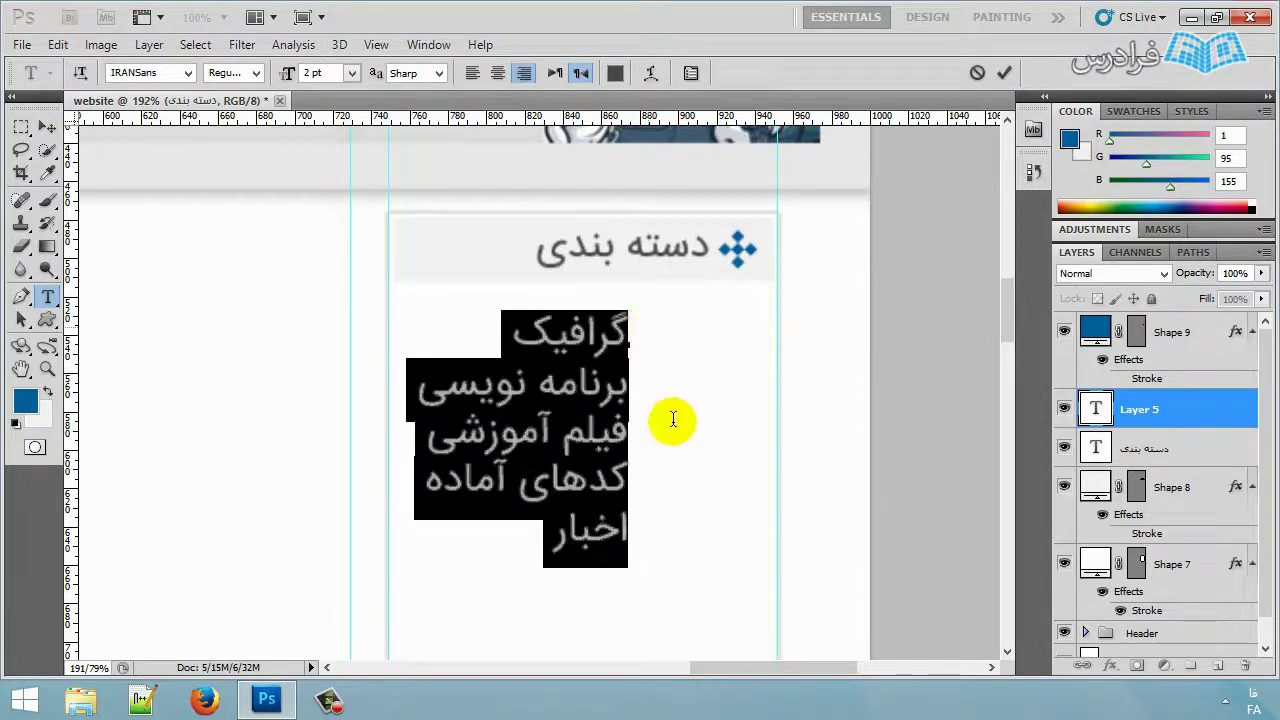
{"action": "left_click", "coordinate": [47, 127]}
{"action": "left_click_drag", "start_coordinate": [575, 390], "coordinate": [655, 398]}
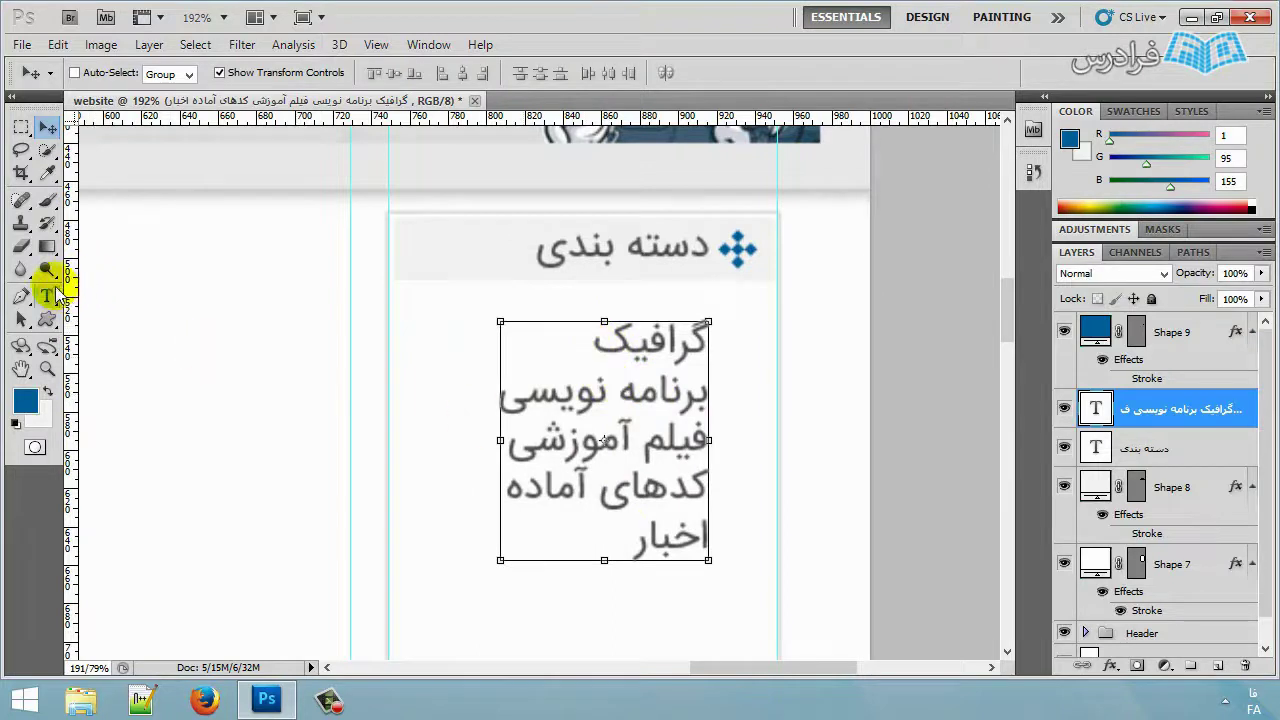
Insert blank lines in the category list between "برنامه نویسی" and "فیلم آموزشی".
{"action": "left_click", "coordinate": [52, 293]}
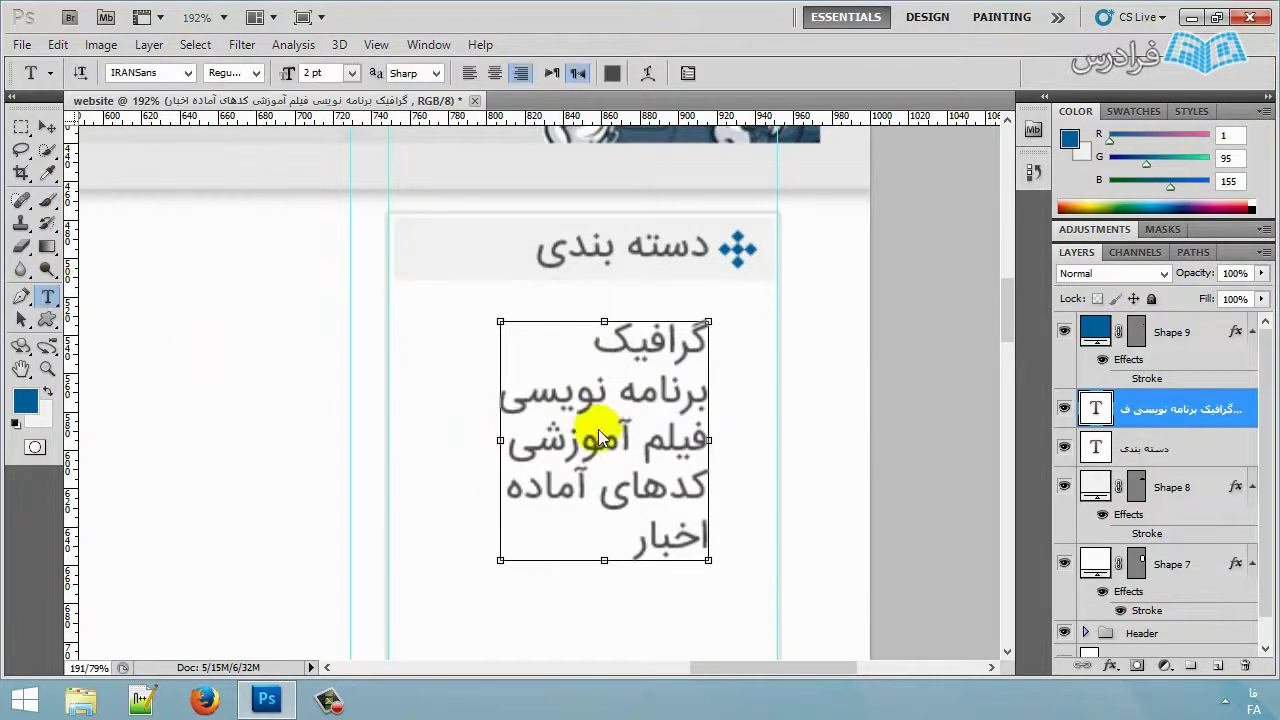
{"action": "left_click", "coordinate": [499, 397]}
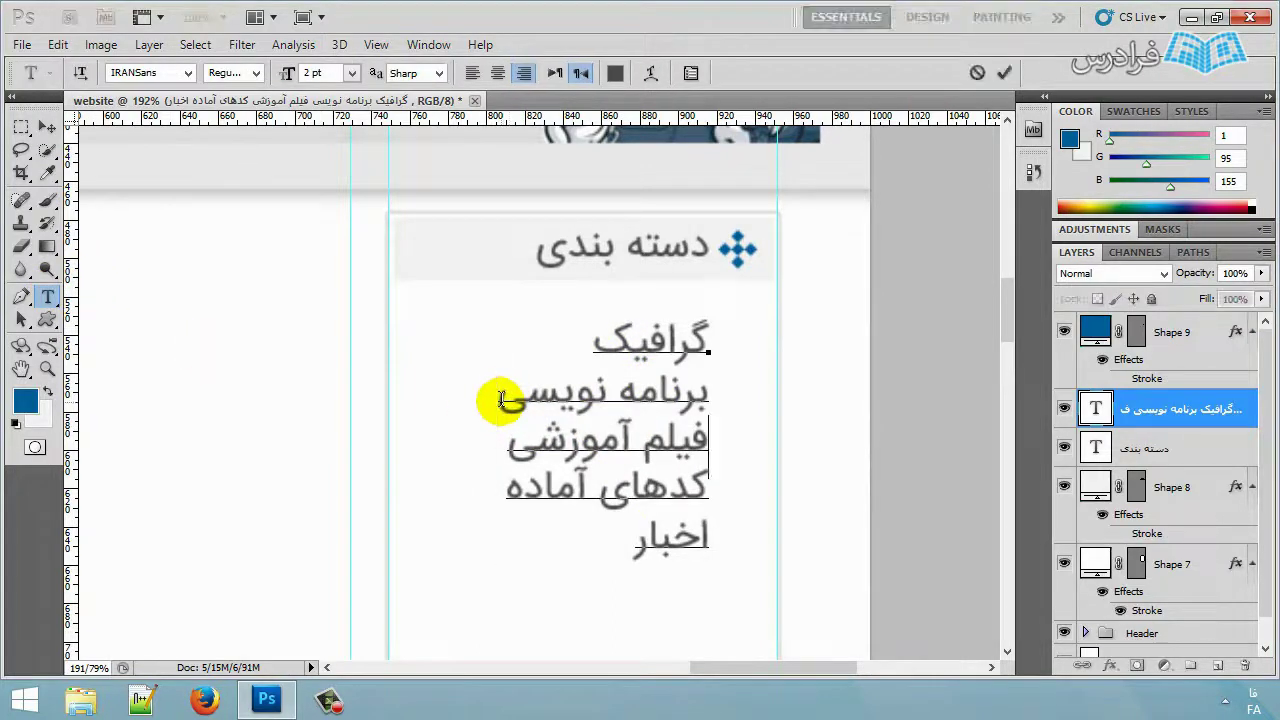
{"action": "key", "text": "Return"}
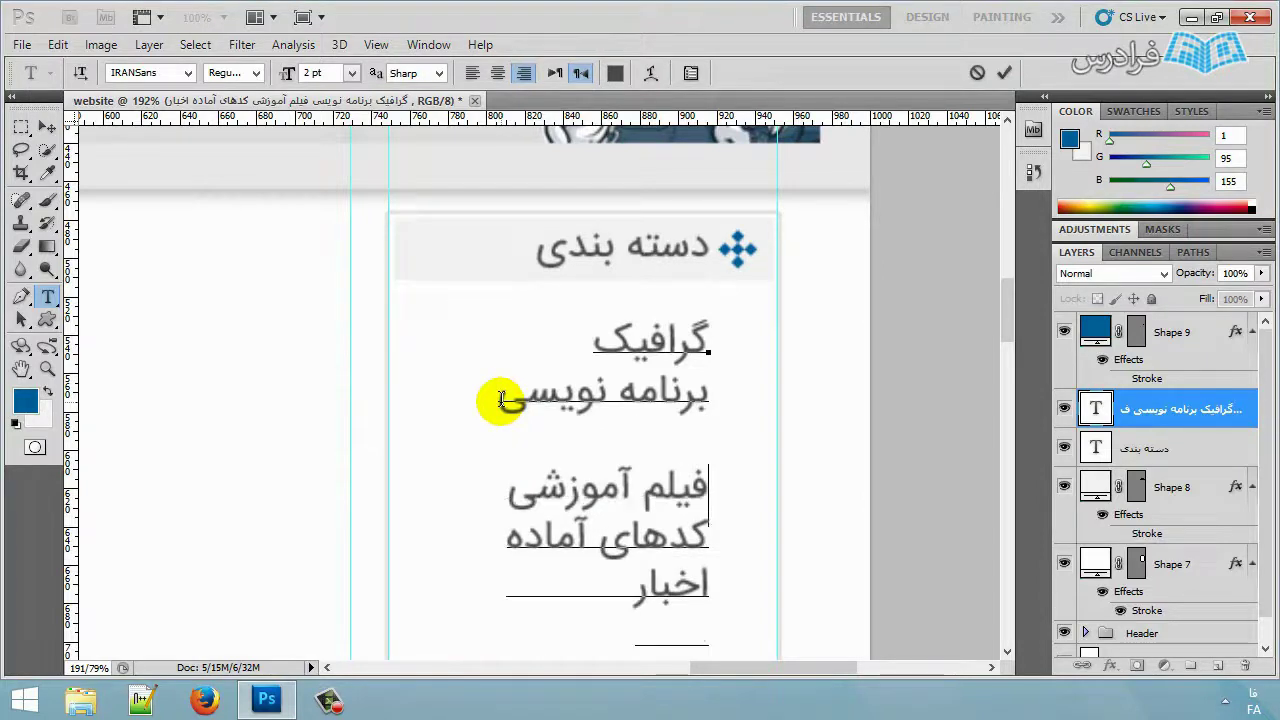
{"action": "key", "text": "Return"}
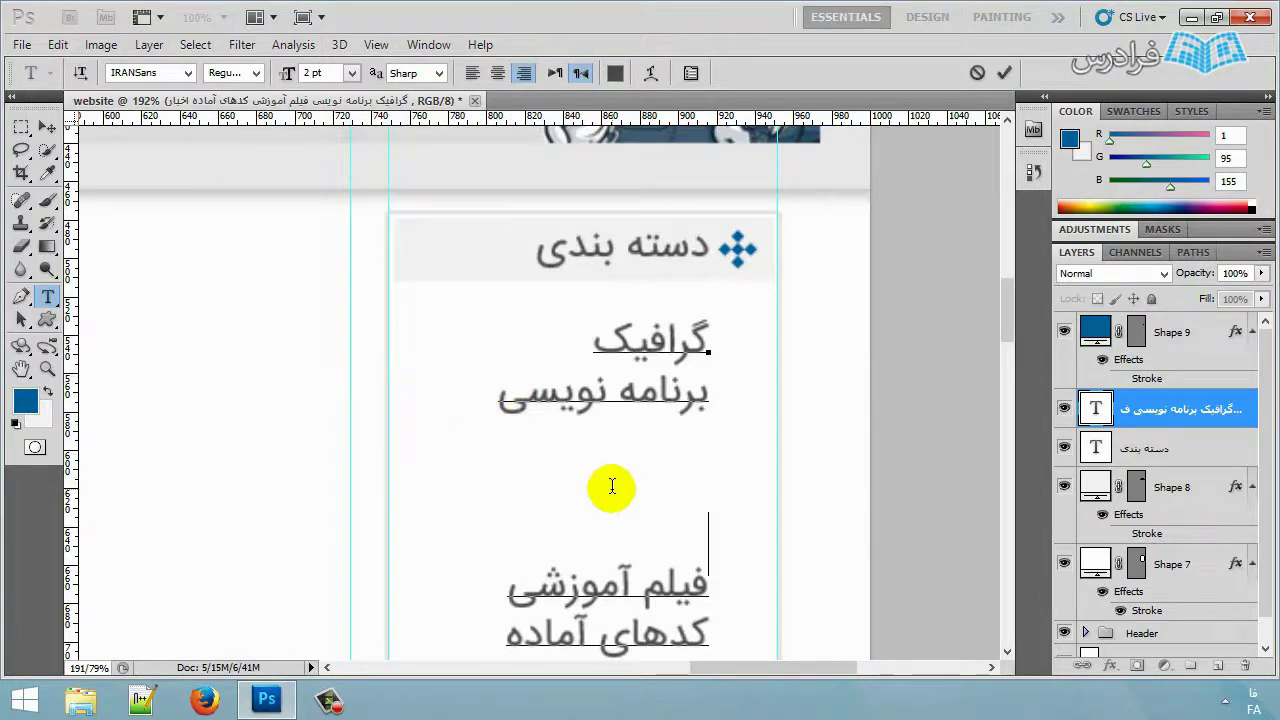
{"action": "scroll", "coordinate": [651, 434], "scroll_direction": "down", "scroll_amount": 3}
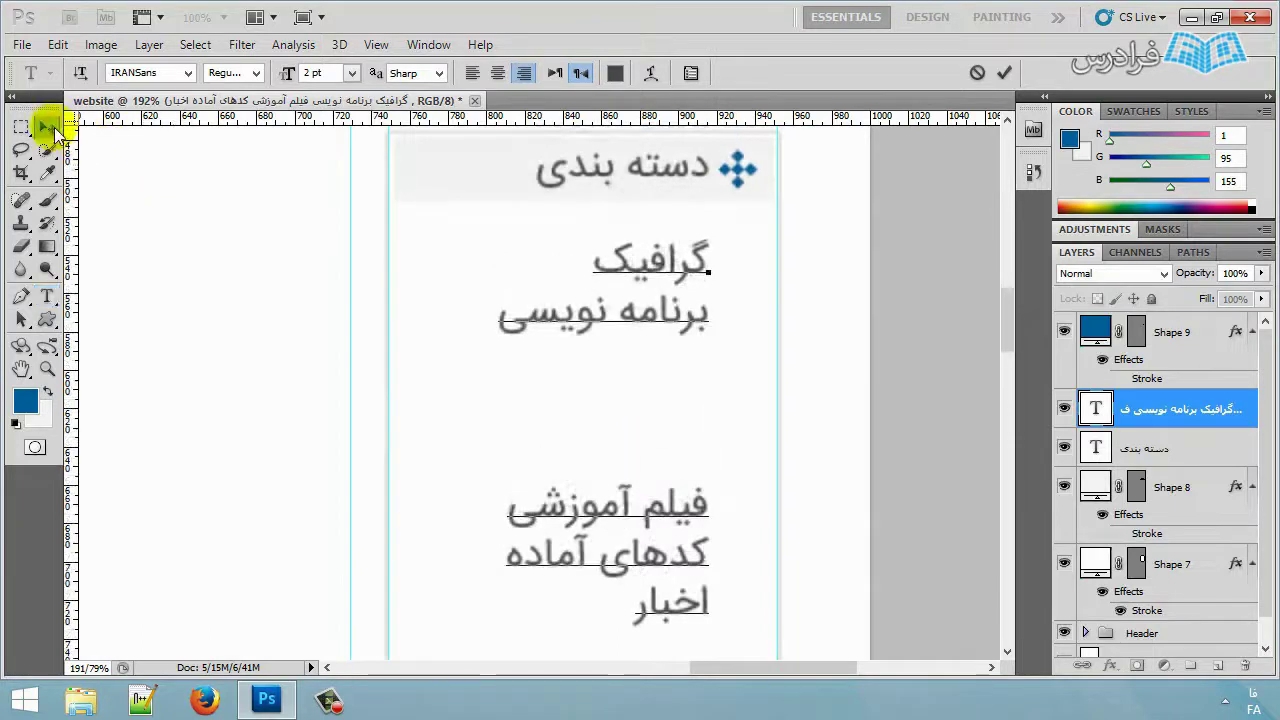
{"action": "left_click", "coordinate": [47, 127]}
Add a separate two-line text "»برنامه نویسی سی" and "»برنامه نویسی جاوا" and place it in the gap of the category list.
{"action": "left_click", "coordinate": [47, 296]}
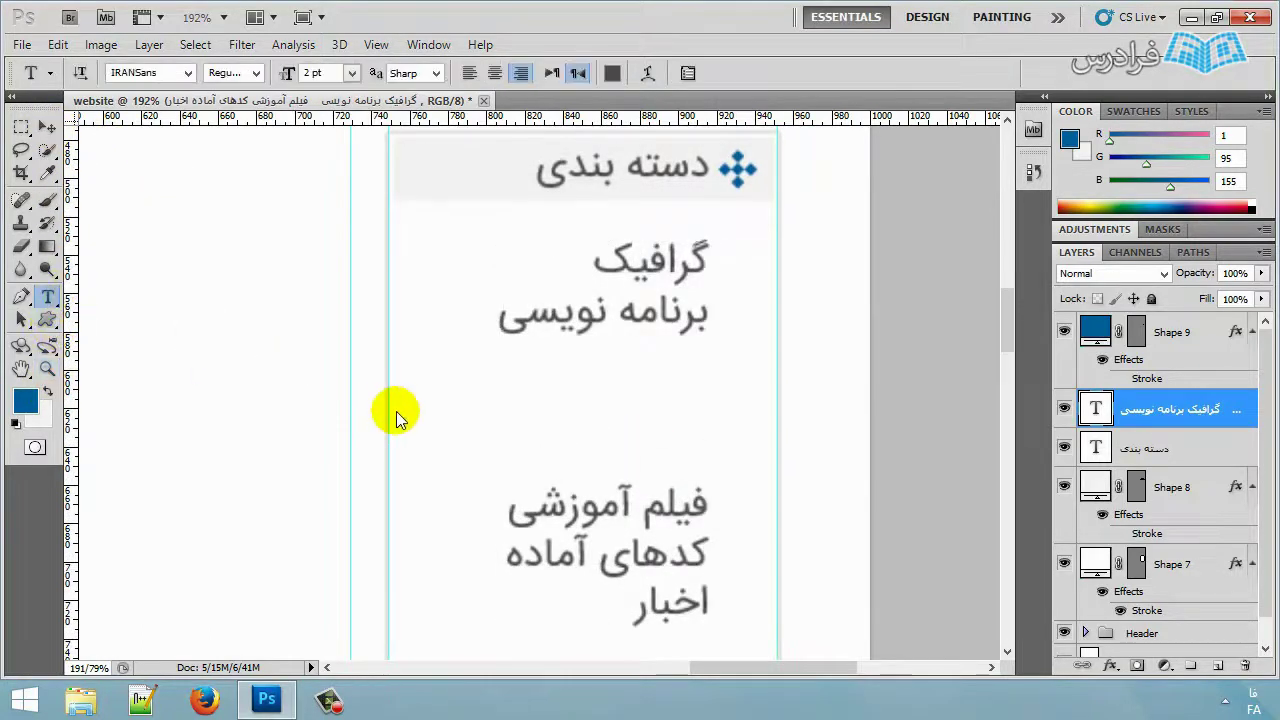
{"action": "left_click", "coordinate": [417, 404]}
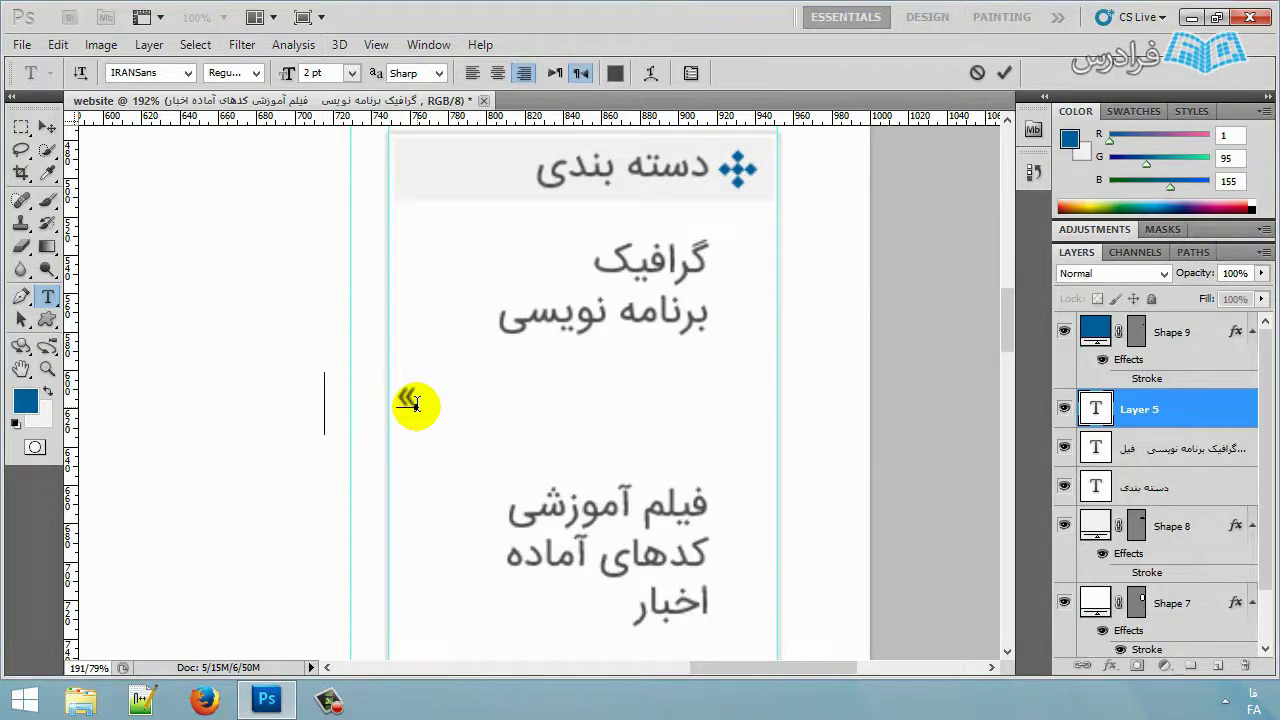
{"action": "type", "text": "برنامه نویسی"}
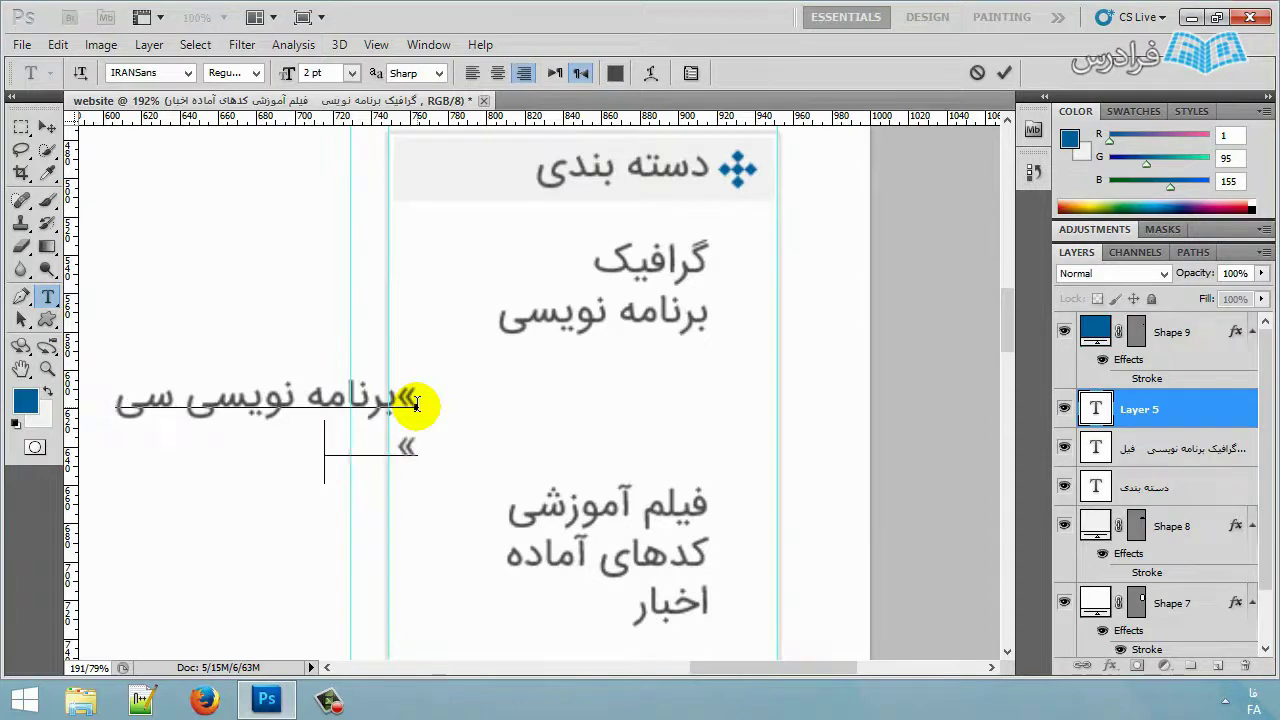
{"action": "type", "text": "برنامه نویسی"}
{"action": "type", "text": "جاوا"}
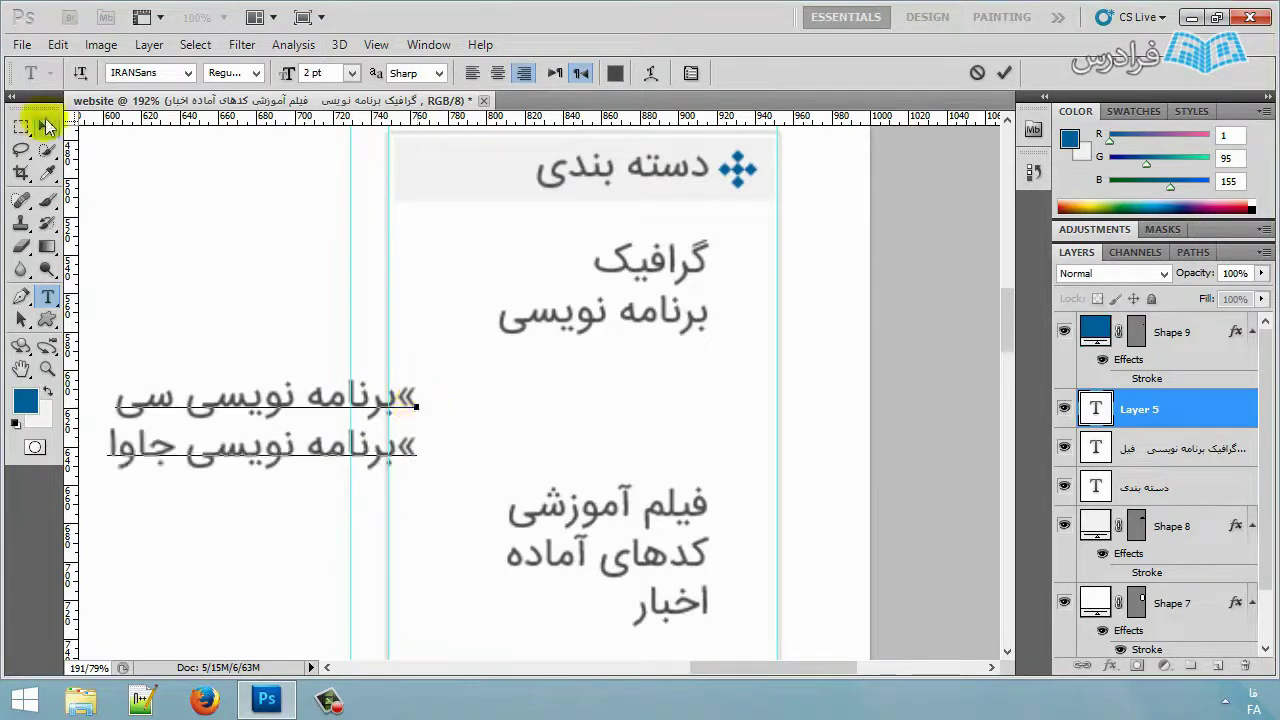
{"action": "left_click", "coordinate": [47, 130]}
{"action": "left_click_drag", "start_coordinate": [351, 423], "coordinate": [665, 410]}
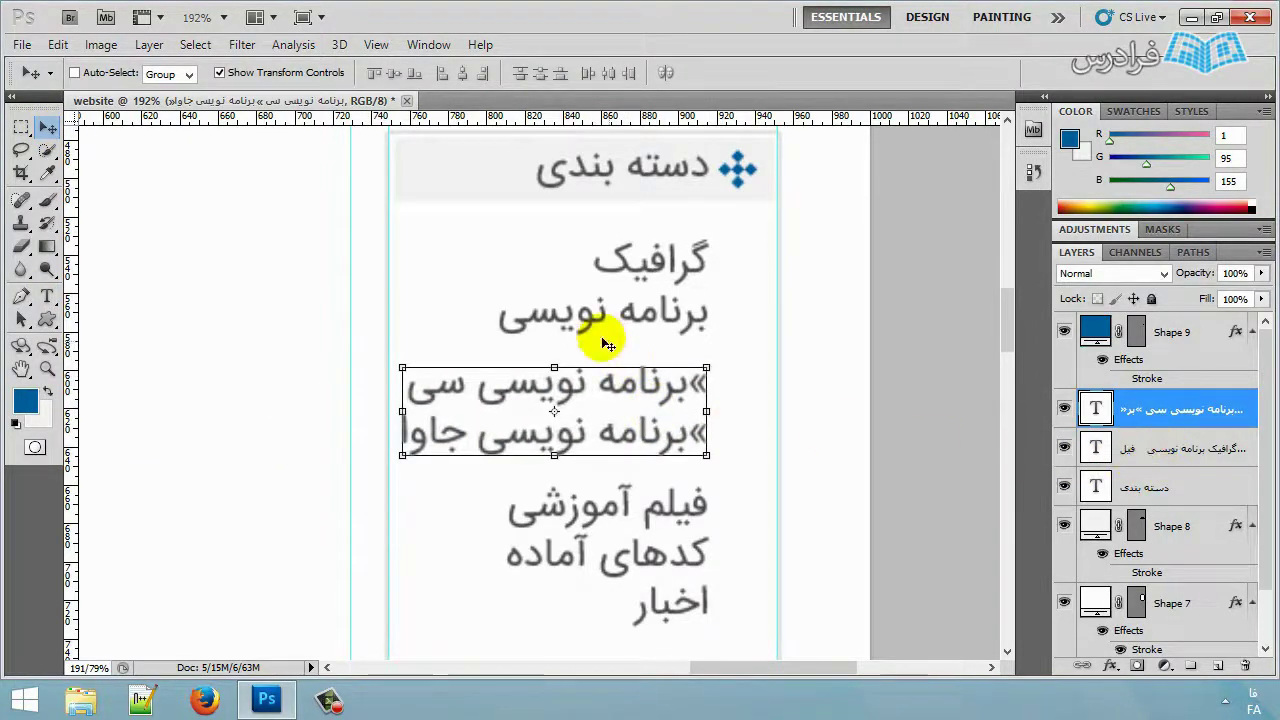
Nudge the main category list 20 px to the right so that the sub-items appear indented.
{"action": "left_click", "coordinate": [1170, 456]}
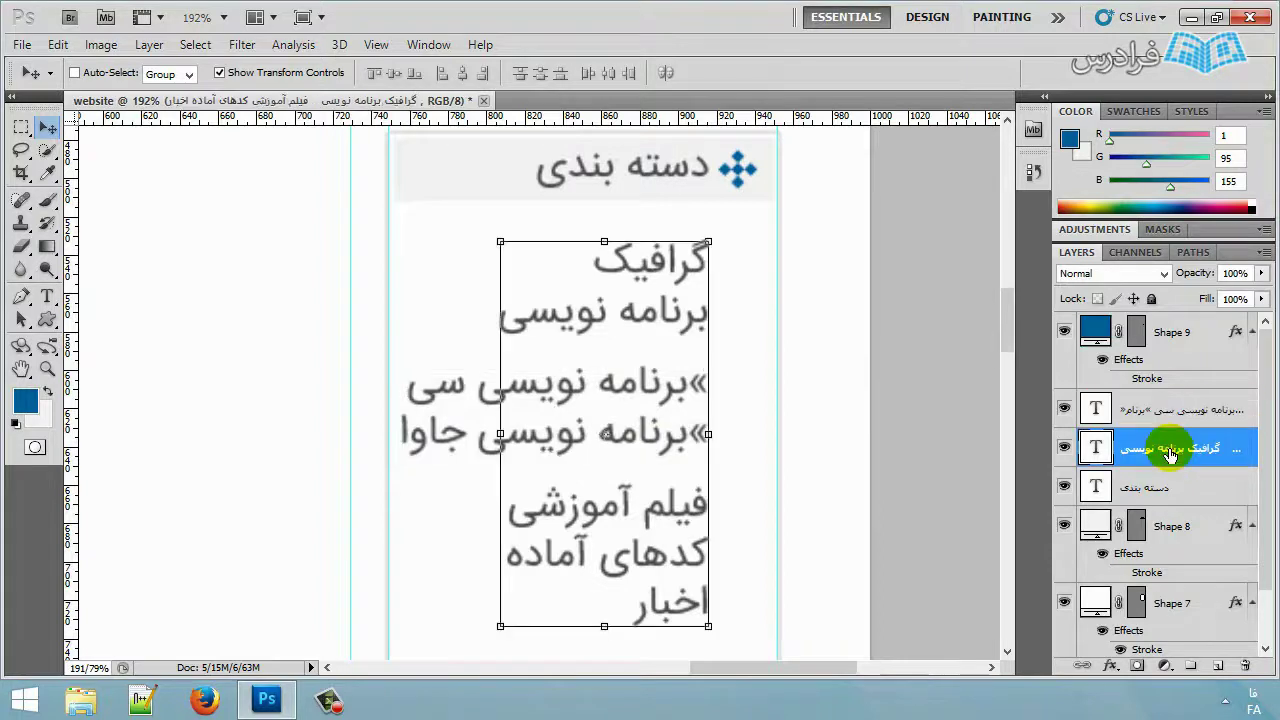
{"action": "key", "text": "Right"}
{"action": "key", "text": "Right"}
{"action": "key", "text": "Right"}
{"action": "key", "text": "Right"}
{"action": "key", "text": "Right"}
{"action": "key", "text": "Right"}
{"action": "key", "text": "Right"}
{"action": "key", "text": "Right"}
{"action": "key", "text": "Right"}
{"action": "key", "text": "Right"}
{"action": "key", "text": "Right"}
{"action": "key", "text": "Right"}
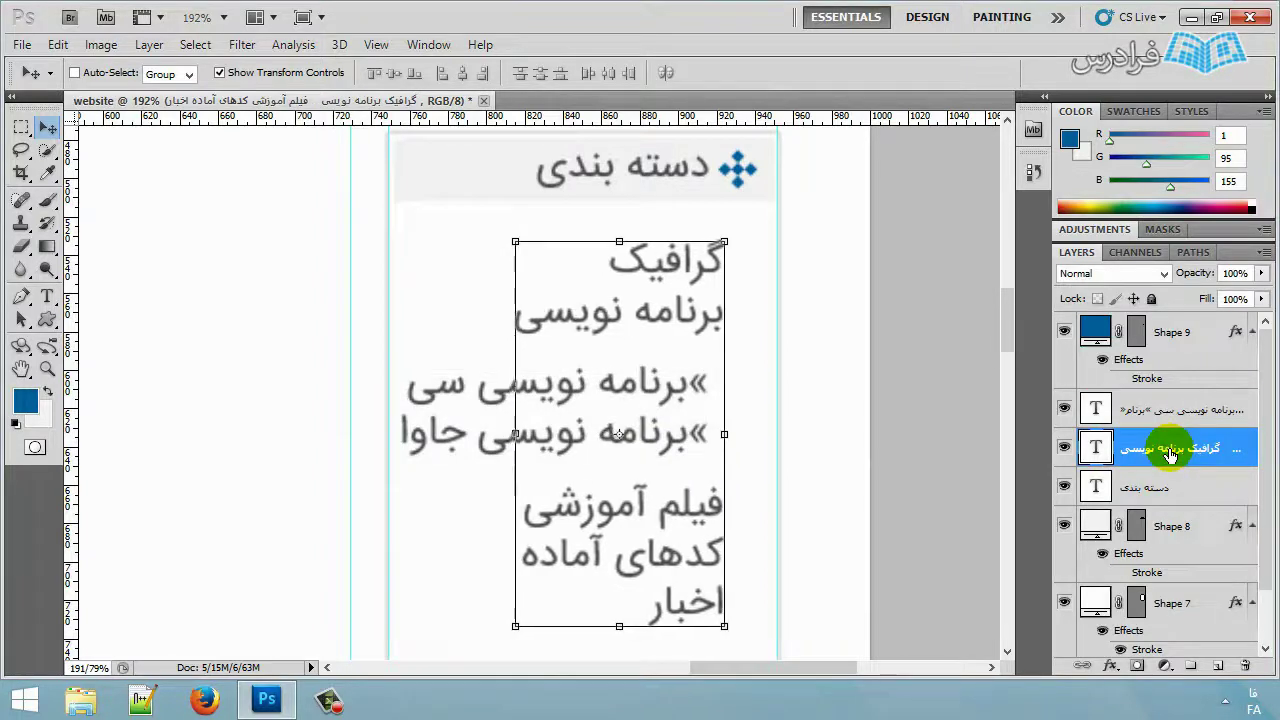
{"action": "key", "text": "Right"}
{"action": "key", "text": "Right"}
{"action": "key", "text": "Right"}
{"action": "key", "text": "Right"}
{"action": "key", "text": "Right"}
{"action": "key", "text": "Right"}
{"action": "key", "text": "Right"}
{"action": "key", "text": "Right"}
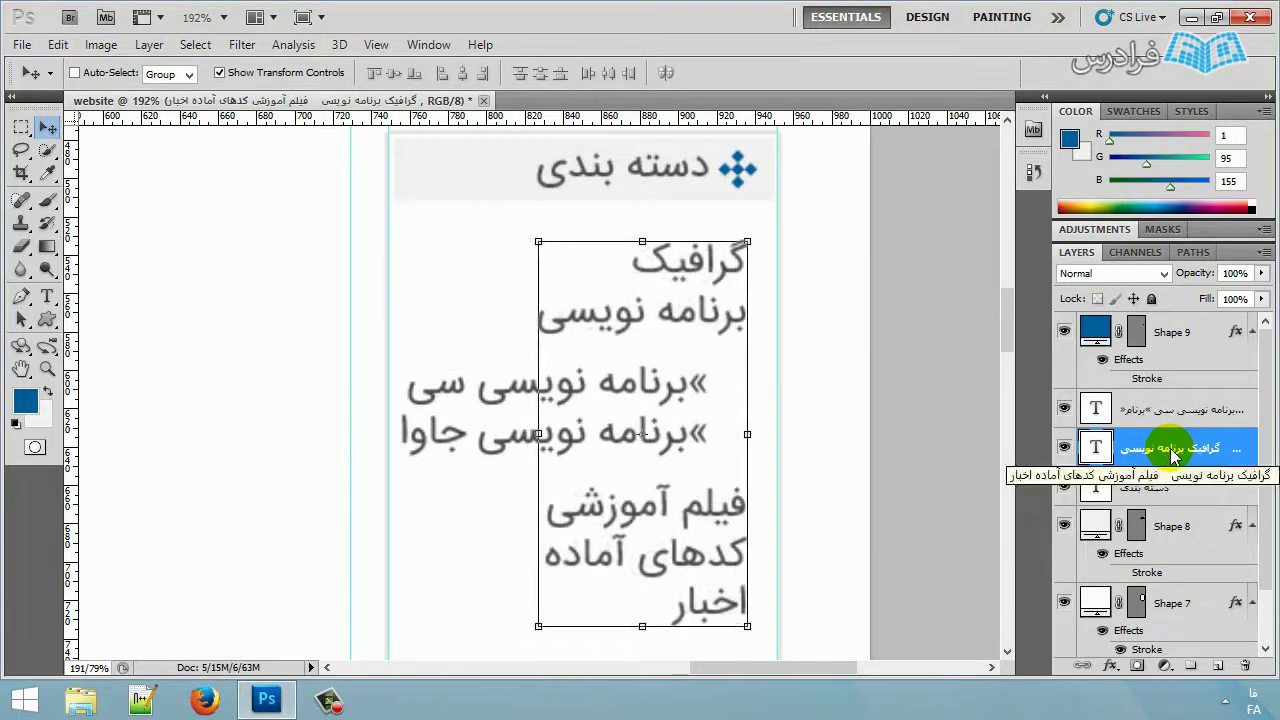
Change the text color of the whole main category list to the gray #696a6a.
{"action": "left_click", "coordinate": [47, 296]}
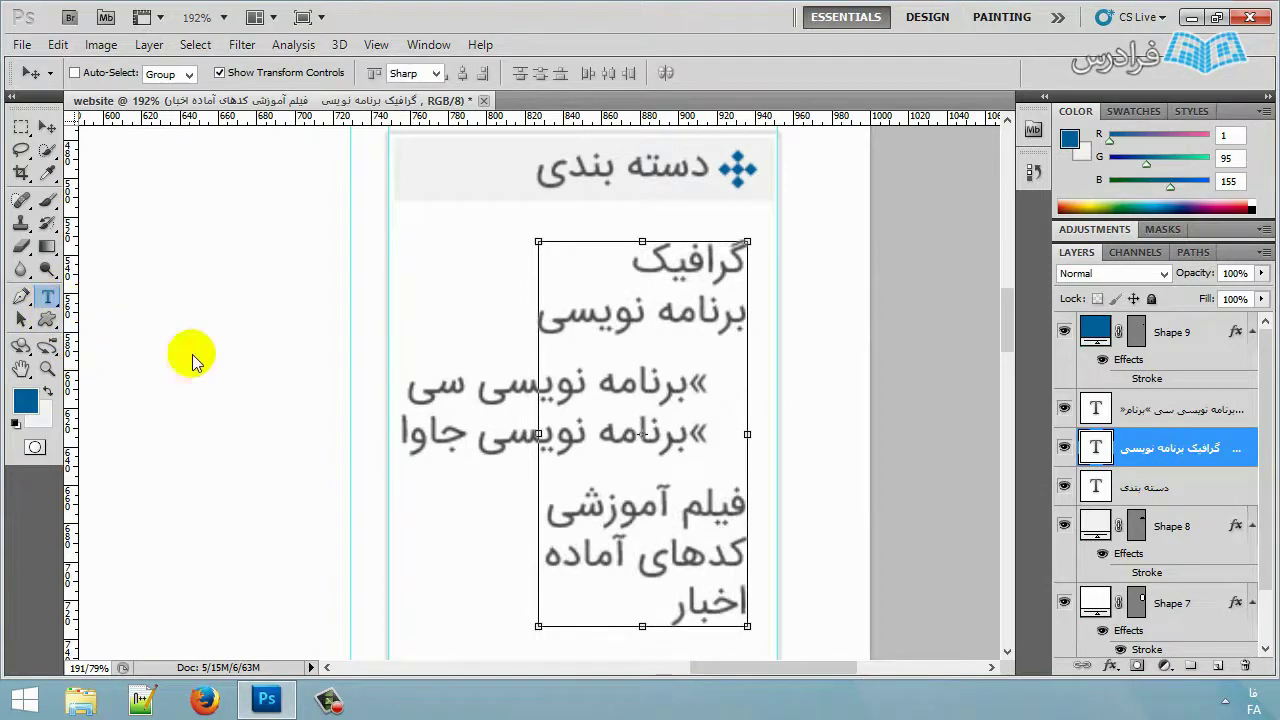
{"action": "left_click", "coordinate": [647, 560]}
{"action": "key", "text": "ctrl+a"}
{"action": "left_click", "coordinate": [612, 73]}
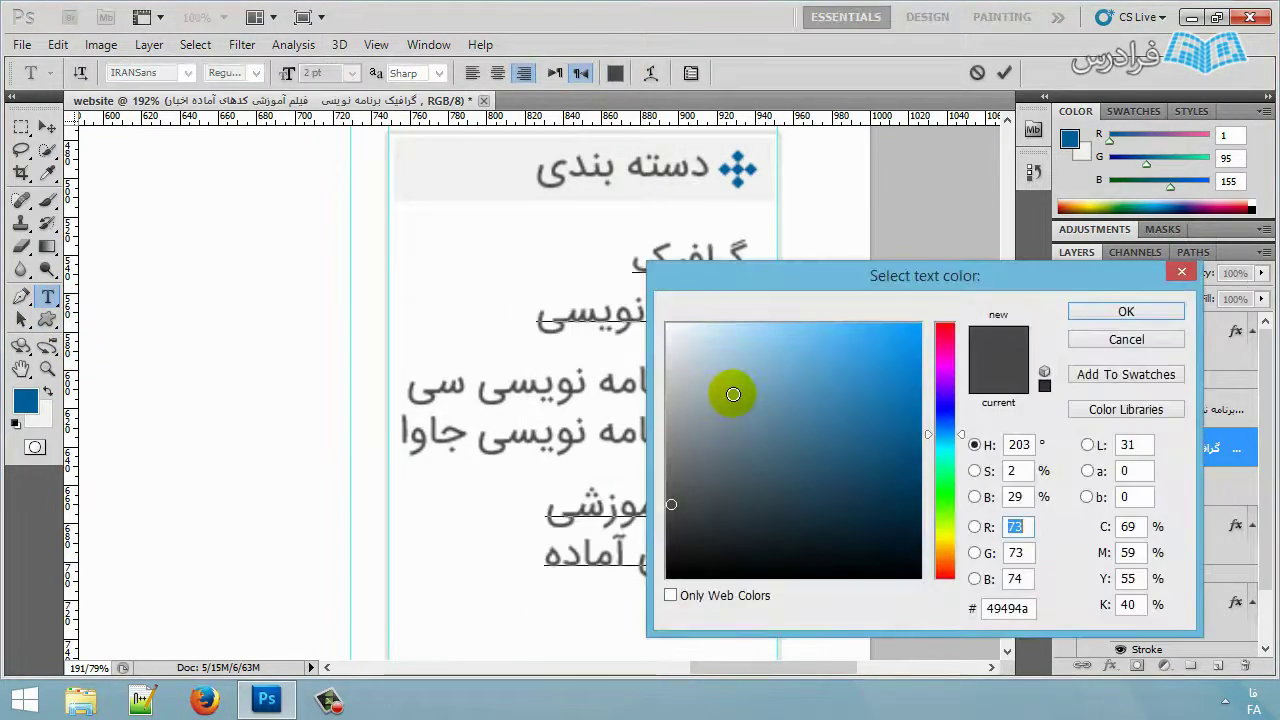
{"action": "left_click_drag", "start_coordinate": [719, 275], "coordinate": [879, 300]}
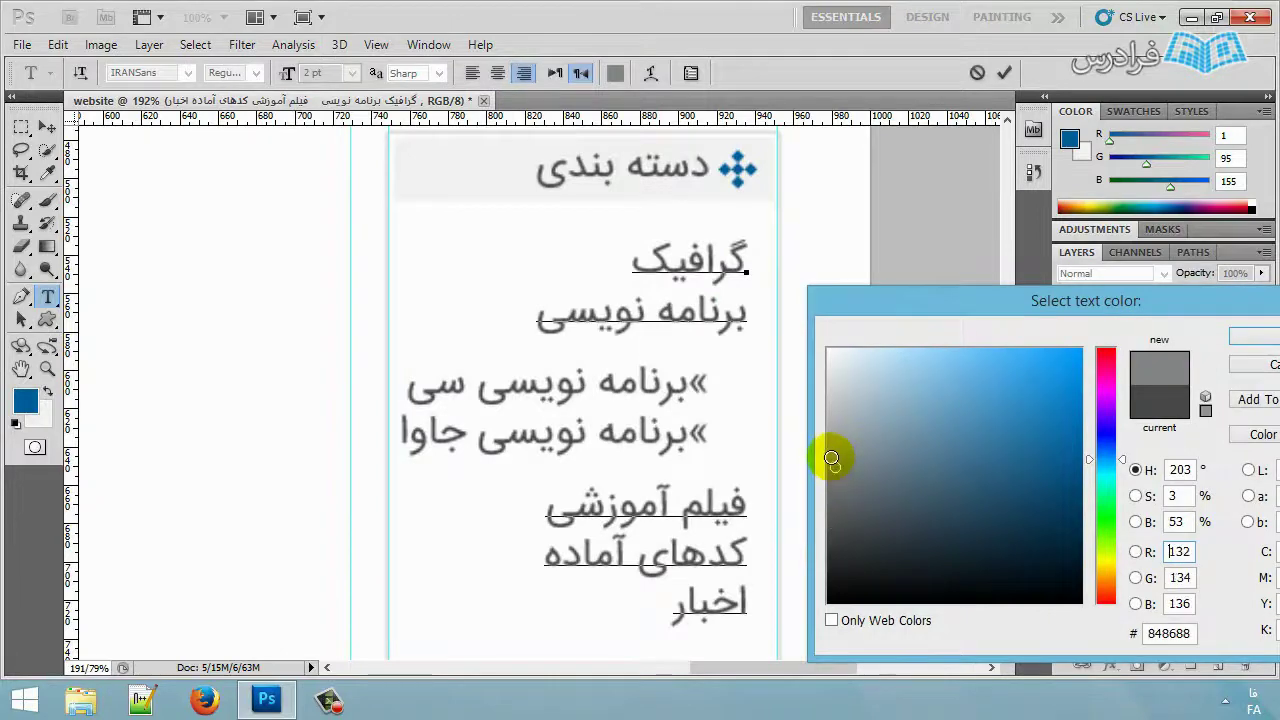
{"action": "left_click_drag", "start_coordinate": [831, 458], "coordinate": [830, 497]}
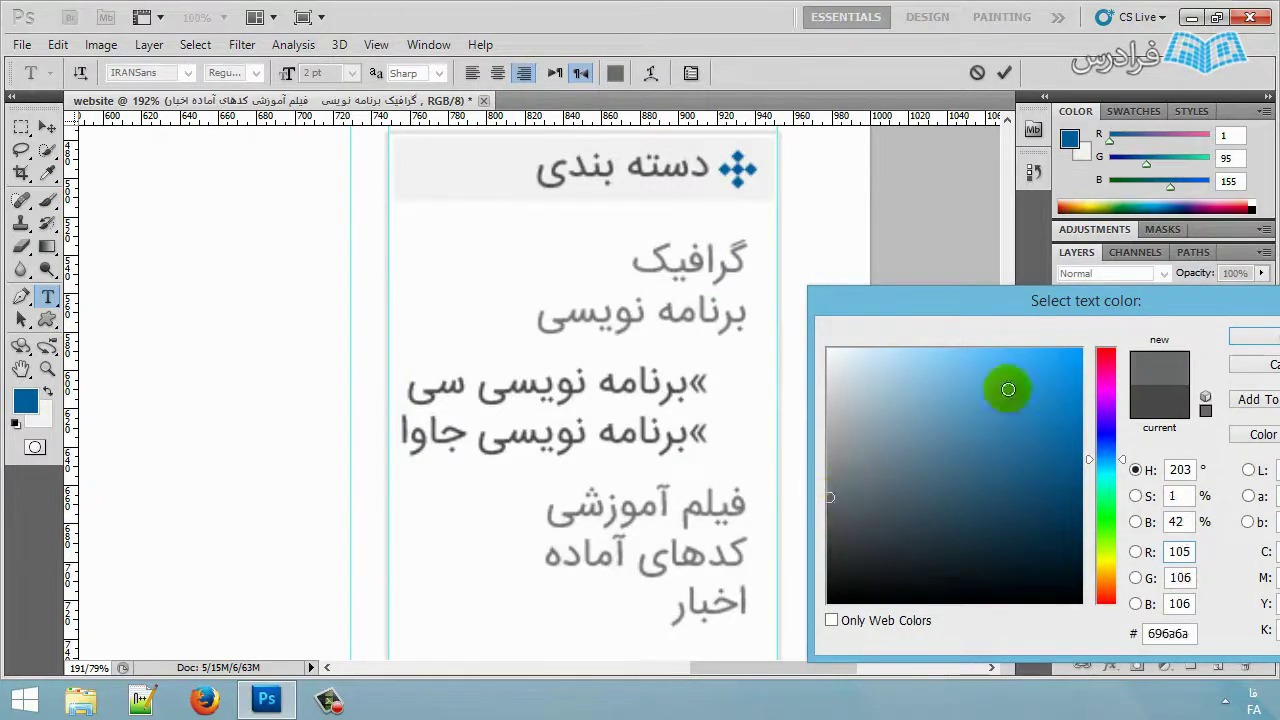
{"action": "left_click", "coordinate": [1265, 340]}
{"action": "key", "text": "ctrl+Return"}
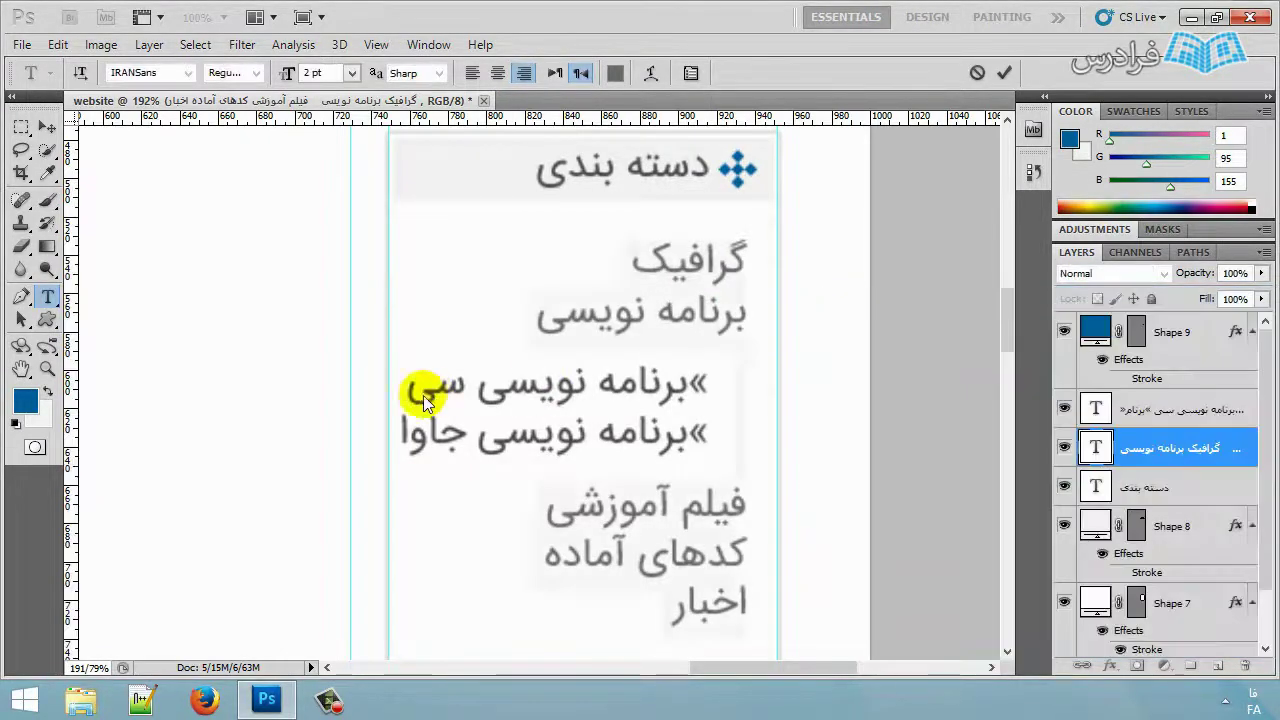
{"action": "key", "text": "v"}
Change the text color of both indented sub-items to the lighter gray #7c7f81.
{"action": "left_click", "coordinate": [47, 297]}
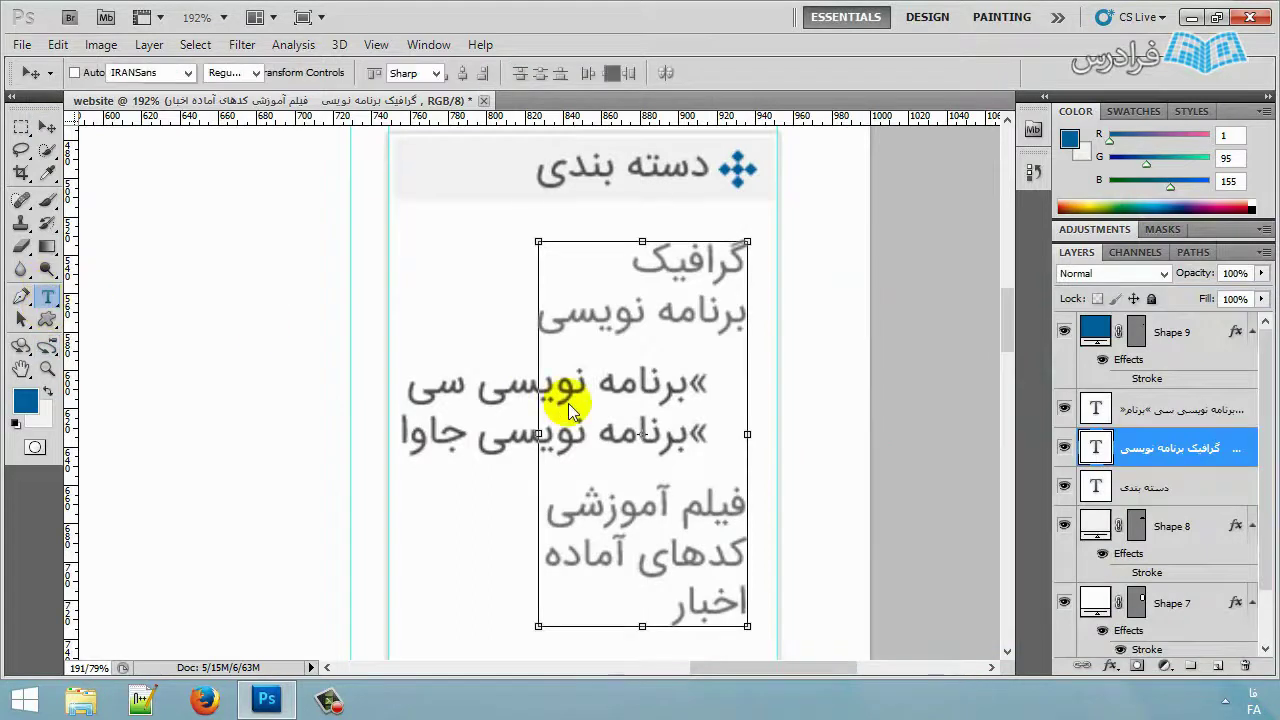
{"action": "left_click", "coordinate": [540, 427]}
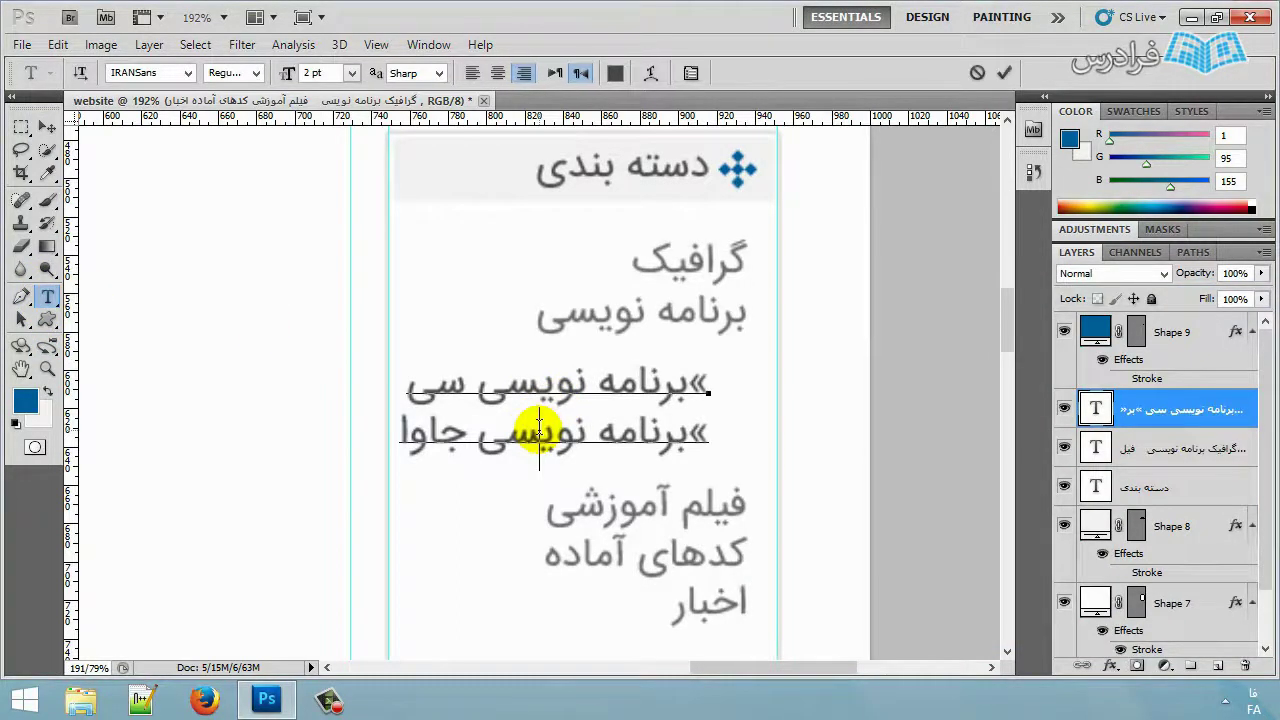
{"action": "key", "text": "ctrl+a"}
{"action": "left_click", "coordinate": [613, 72]}
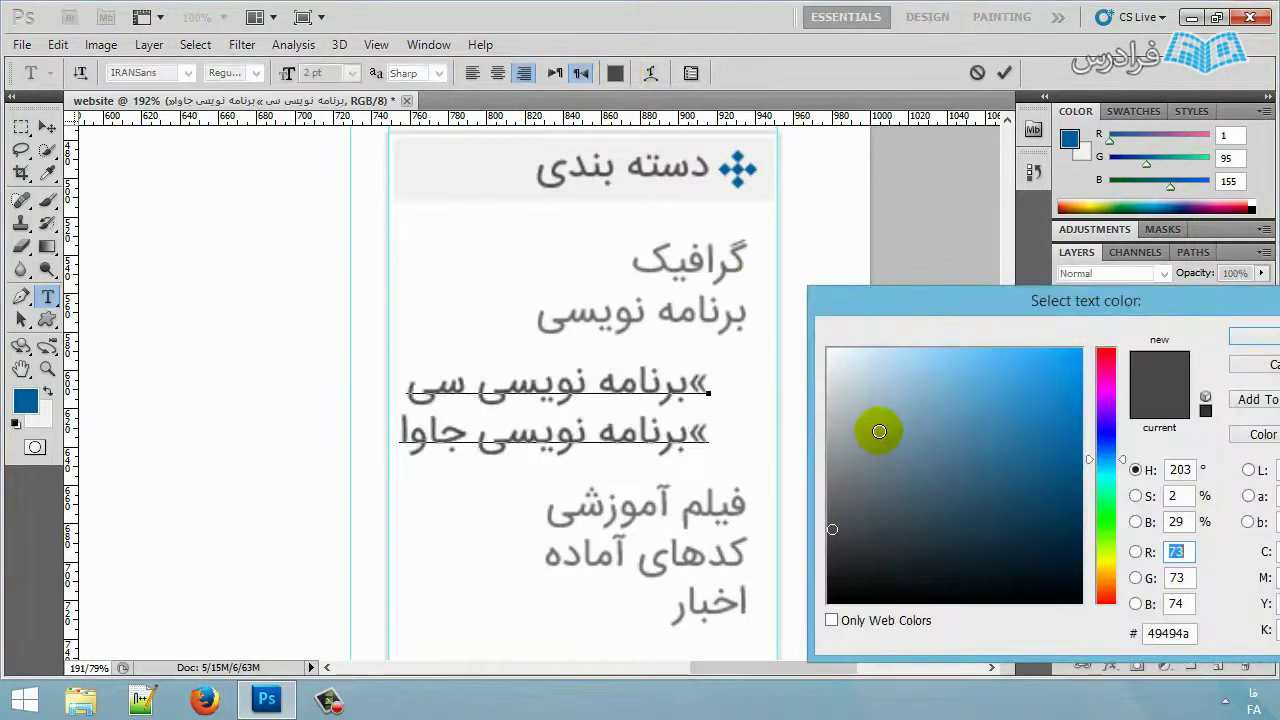
{"action": "left_click", "coordinate": [829, 428]}
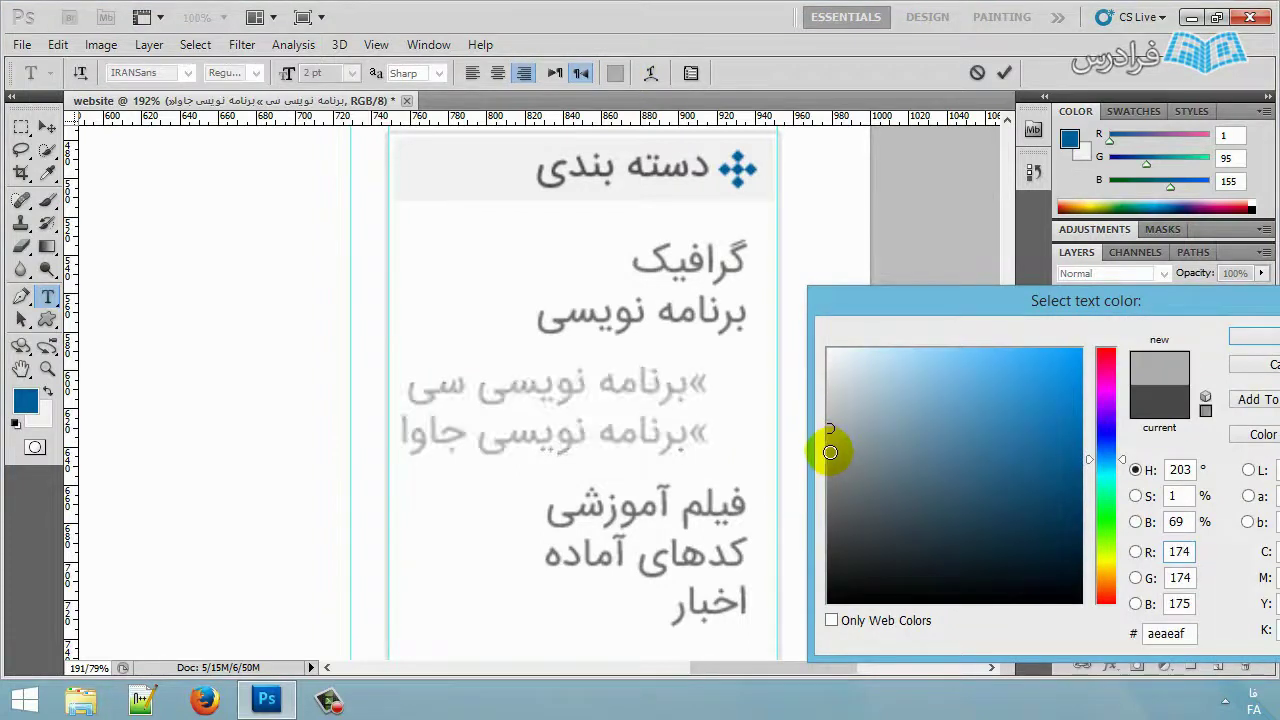
{"action": "left_click", "coordinate": [830, 453]}
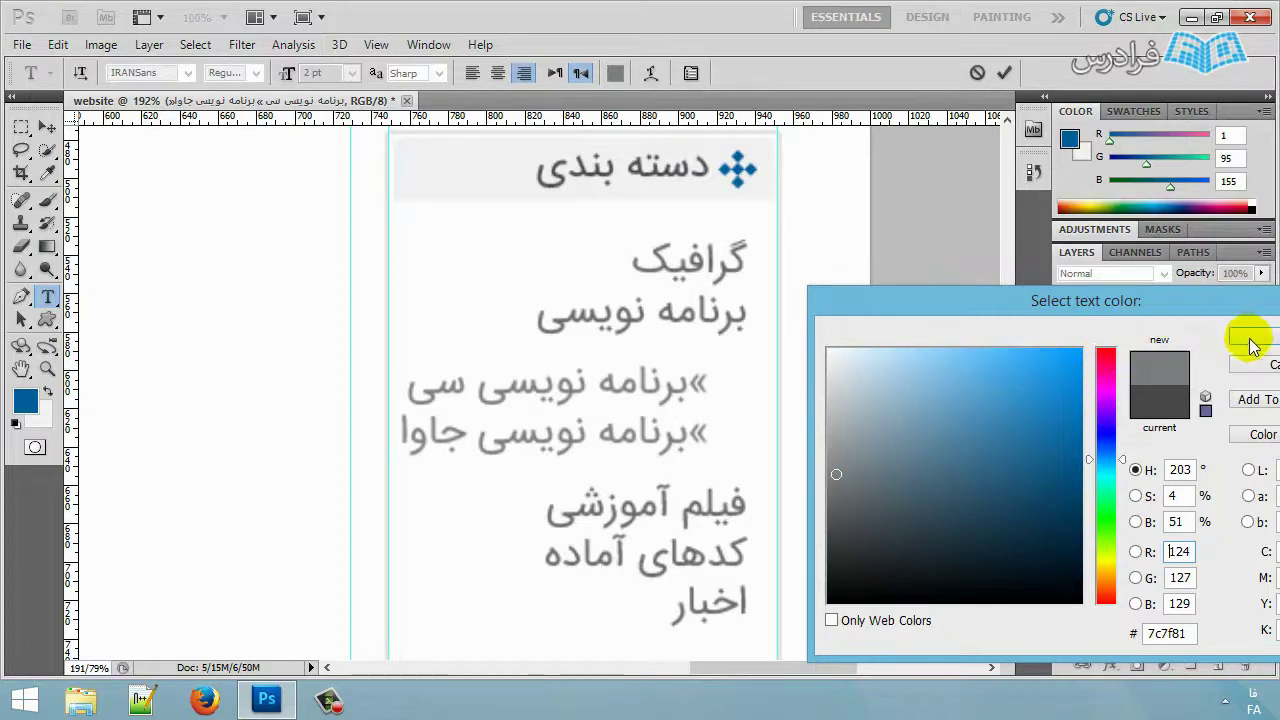
{"action": "left_click", "coordinate": [1250, 343]}
{"action": "left_click", "coordinate": [47, 124]}
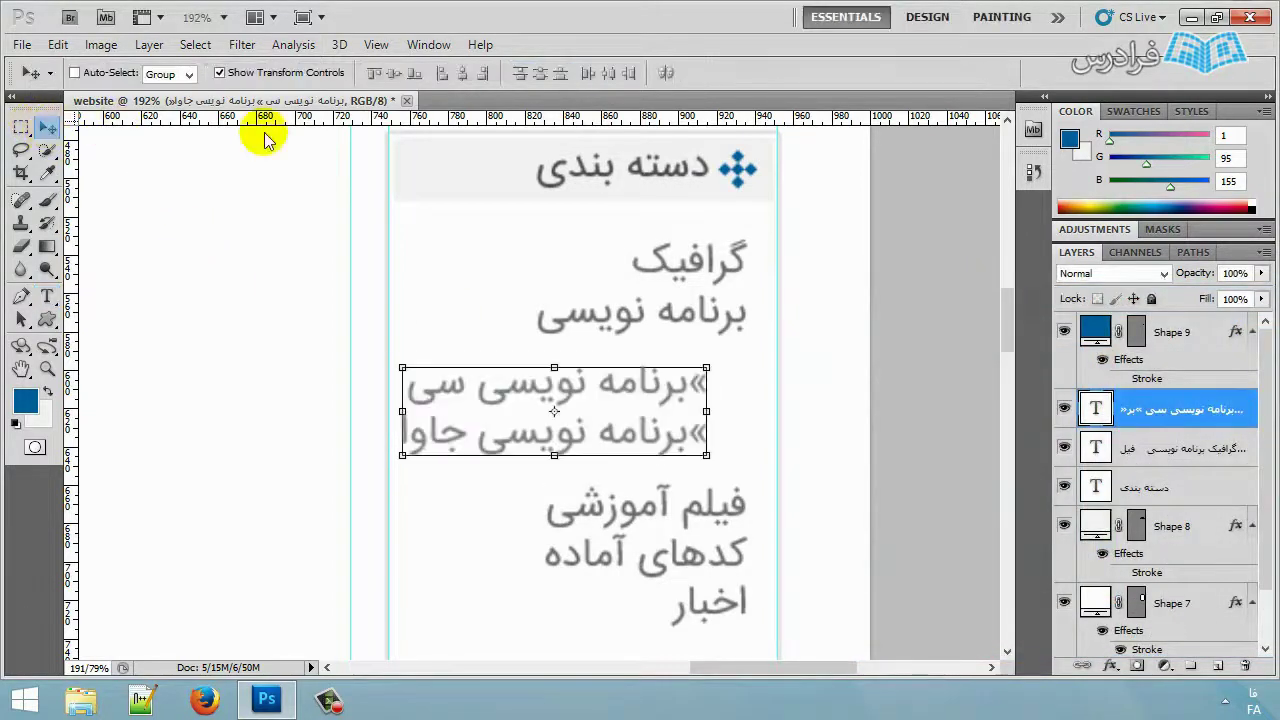
Shorten the sidebar box Shape 7 from its bottom edge to about 85.56% height, ending just below "اخبار", and apply the transformation.
{"action": "scroll", "coordinate": [440, 235], "scroll_direction": "down", "scroll_amount": 2}
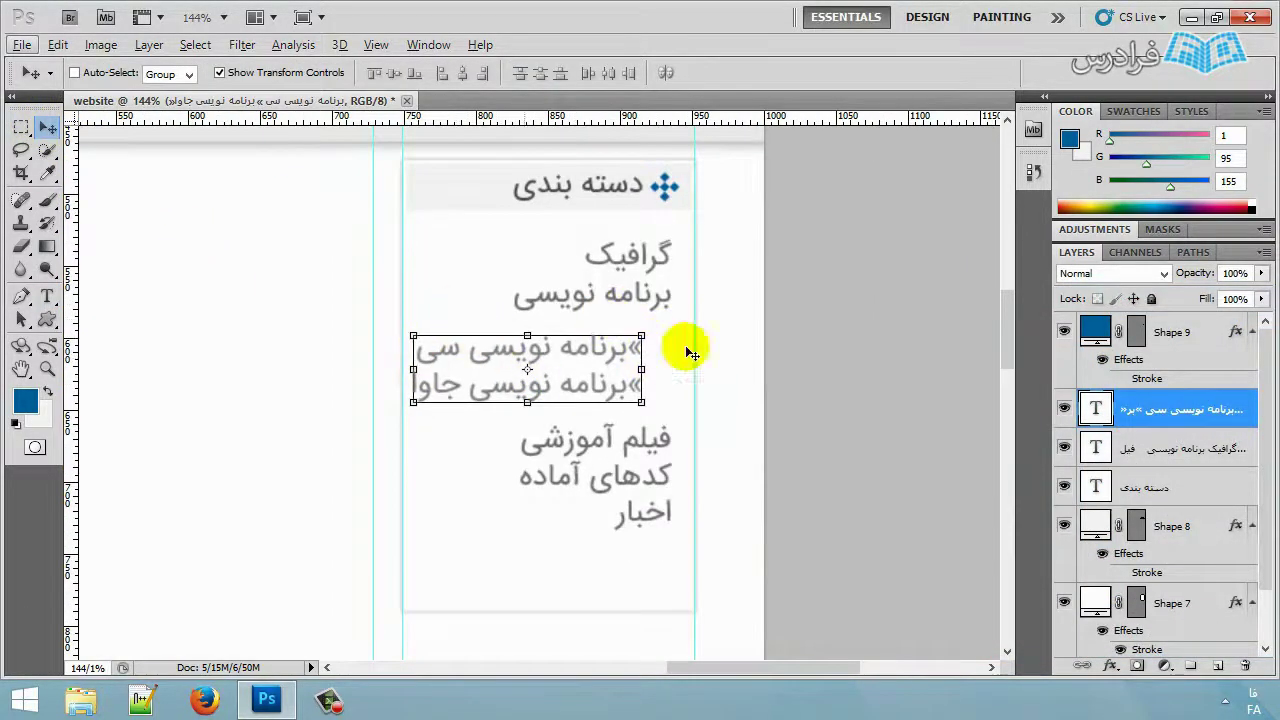
{"action": "left_click", "coordinate": [1192, 540]}
{"action": "scroll", "coordinate": [1192, 540], "scroll_direction": "down", "scroll_amount": 1}
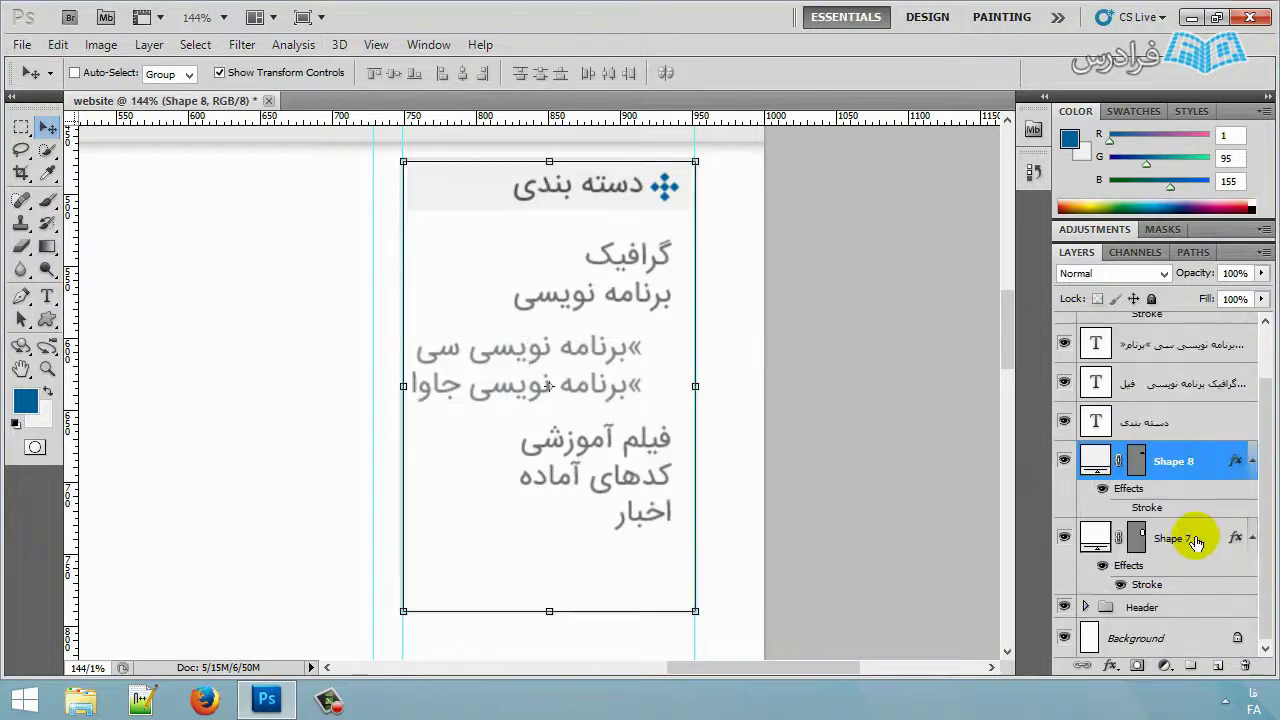
{"action": "left_click", "coordinate": [1194, 533]}
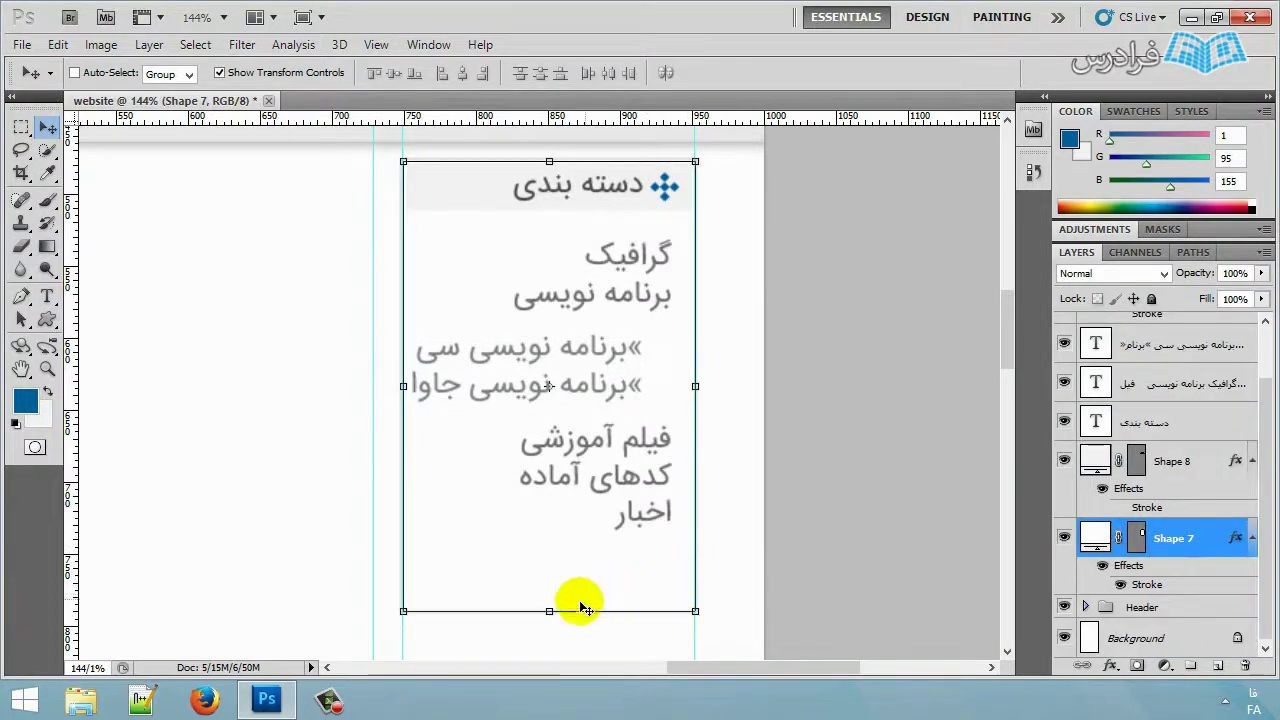
{"action": "left_click_drag", "start_coordinate": [551, 611], "coordinate": [557, 551]}
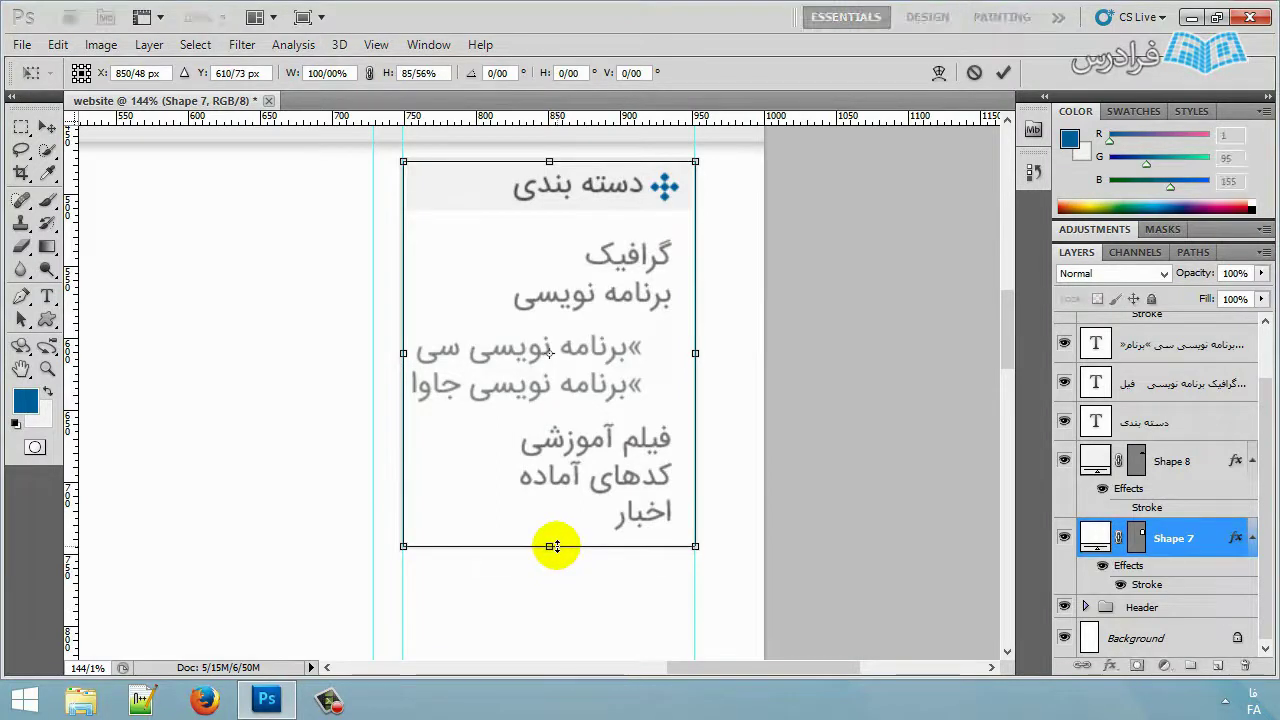
{"action": "left_click", "coordinate": [47, 127]}
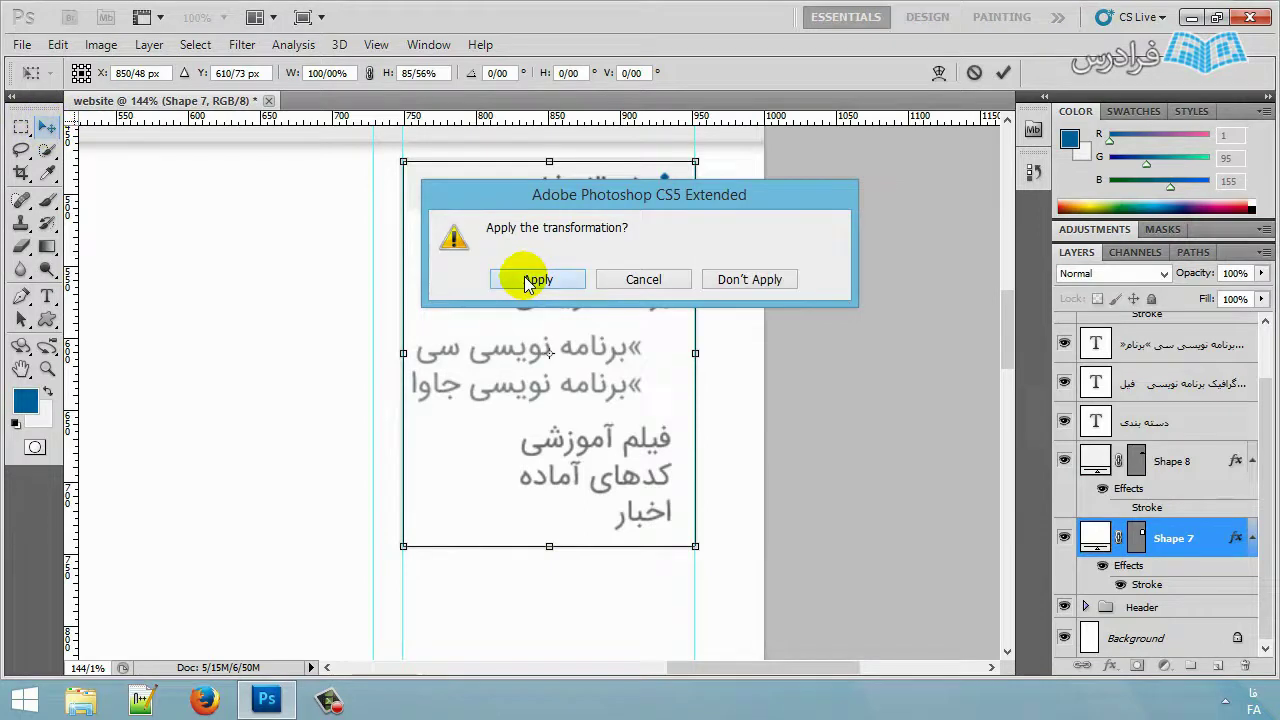
{"action": "left_click", "coordinate": [528, 281]}
Create two new layer groups above Shape 7, named "body" and "right".
{"action": "left_click_drag", "start_coordinate": [1264, 400], "coordinate": [1265, 340]}
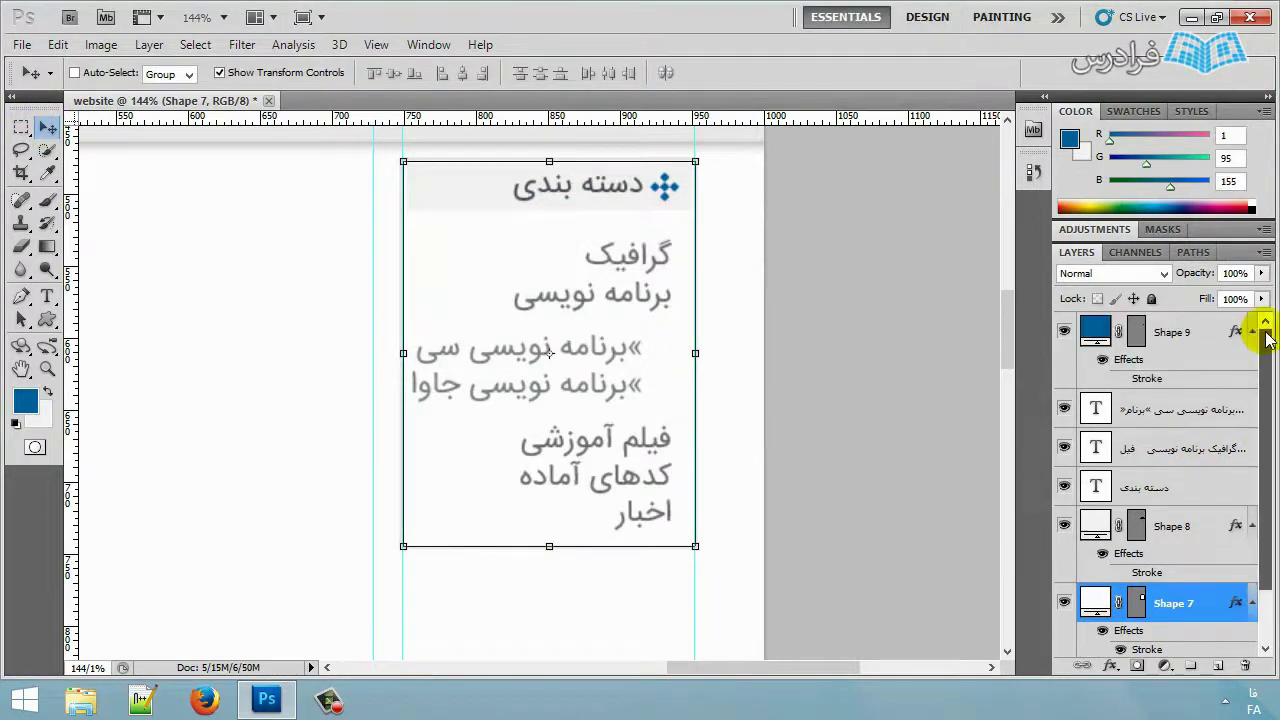
{"action": "left_click", "coordinate": [1190, 666]}
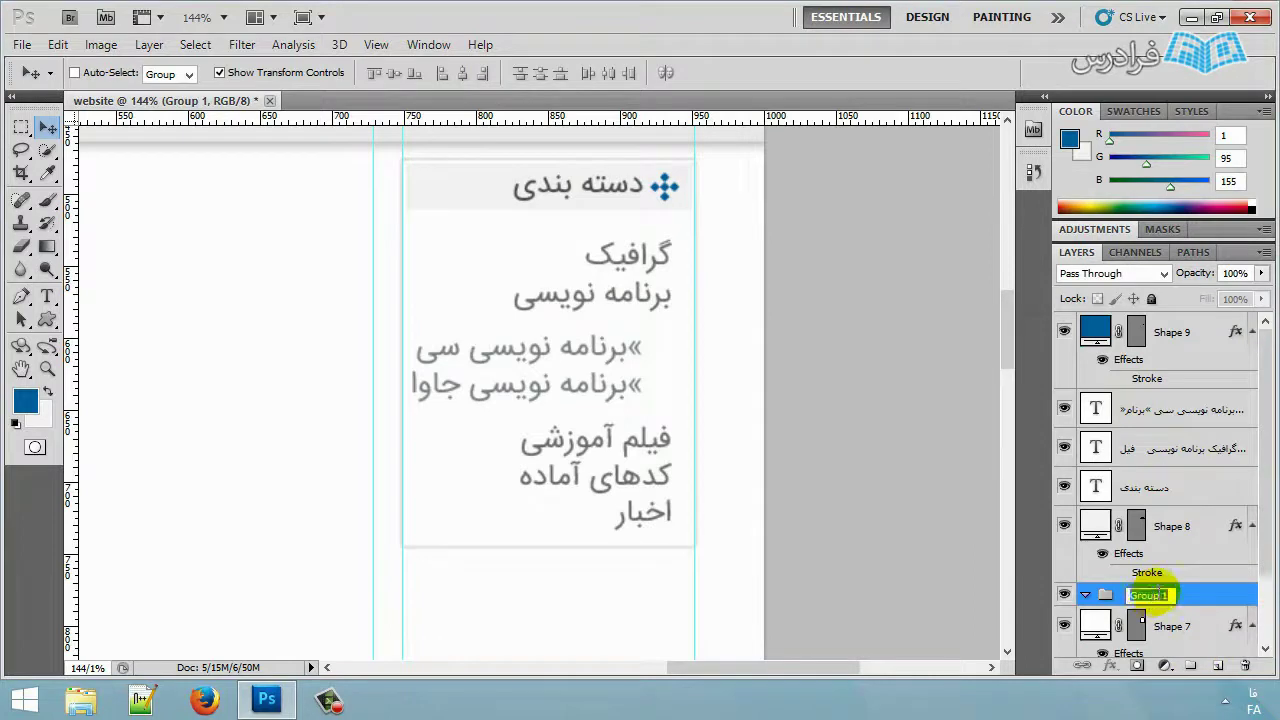
{"action": "left_click", "coordinate": [1189, 666]}
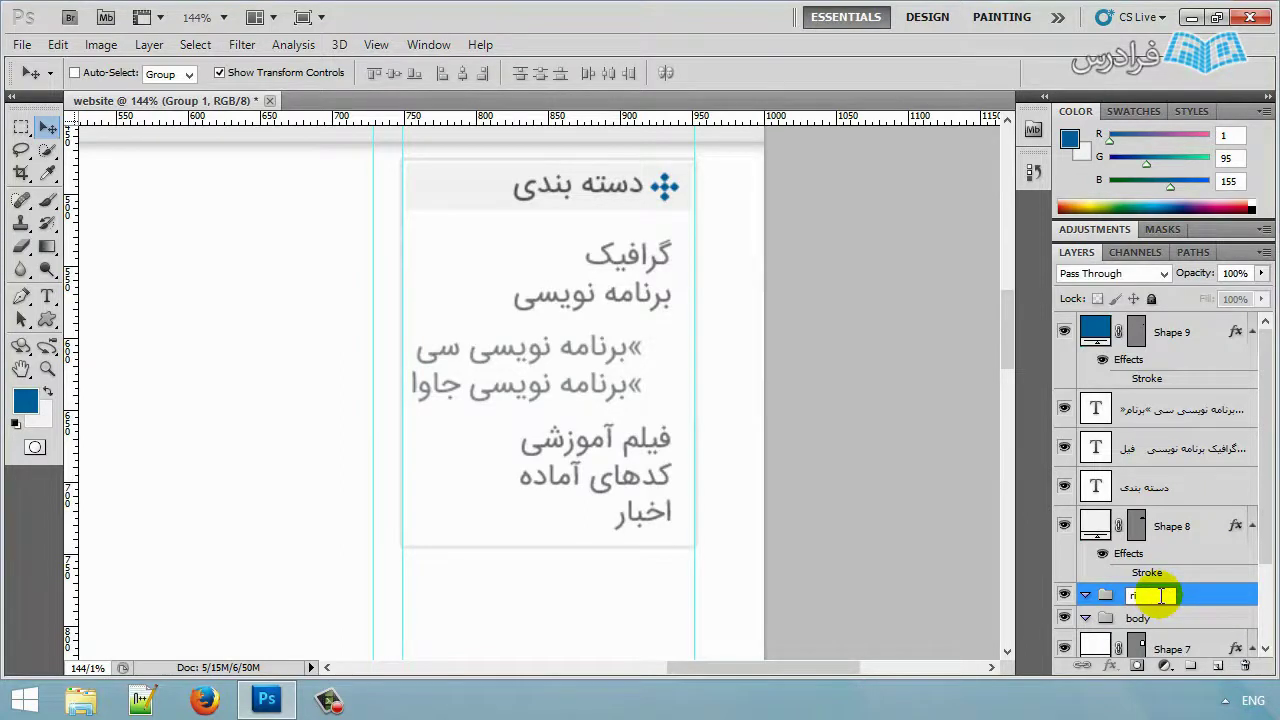
{"action": "key", "text": "Return"}
Move all the category box's shape and text layers into the "right" group, collapse it, and nest it inside the "body" group.
{"action": "left_click", "coordinate": [1197, 528]}
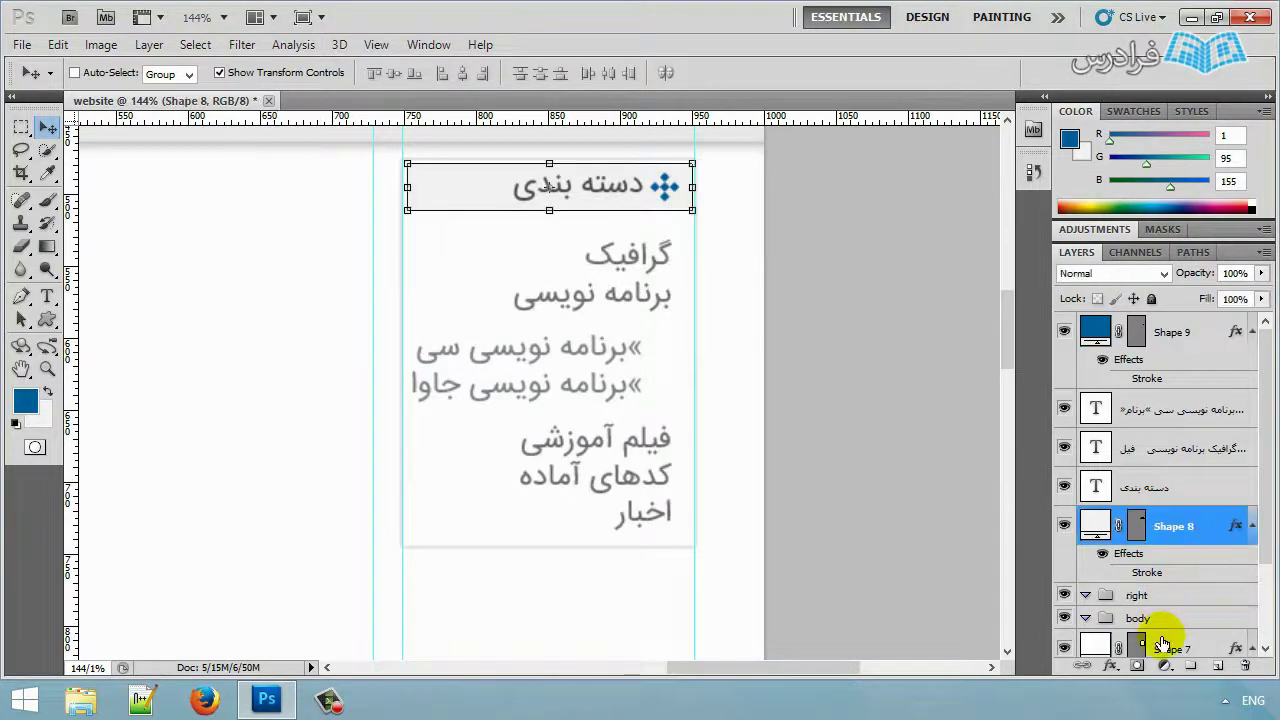
{"action": "left_click", "coordinate": [1177, 651], "text": "ctrl"}
{"action": "left_click", "coordinate": [1266, 648]}
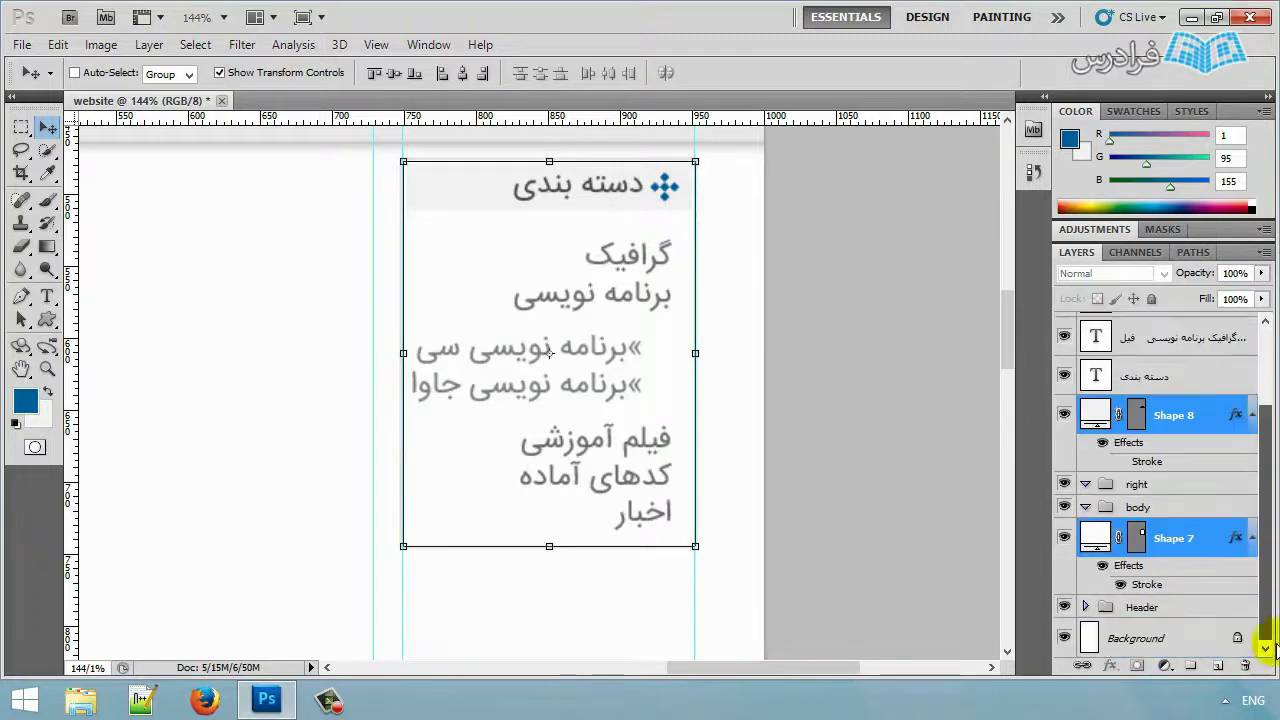
{"action": "scroll", "coordinate": [1255, 520], "scroll_direction": "up", "scroll_amount": 5}
{"action": "left_click", "coordinate": [1171, 334], "text": "ctrl"}
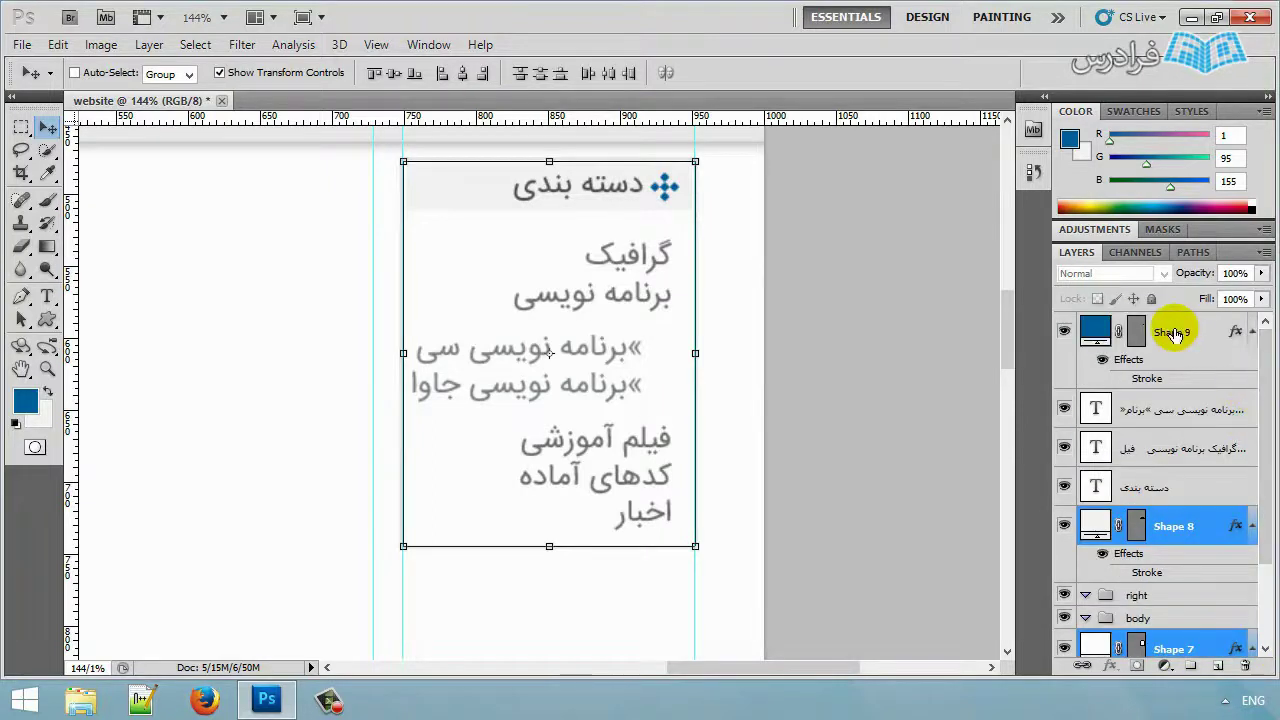
{"action": "left_click", "coordinate": [1192, 512], "text": "shift"}
{"action": "left_click_drag", "start_coordinate": [1192, 512], "coordinate": [1157, 491]}
{"action": "left_click", "coordinate": [1086, 326]}
{"action": "left_click", "coordinate": [1115, 328]}
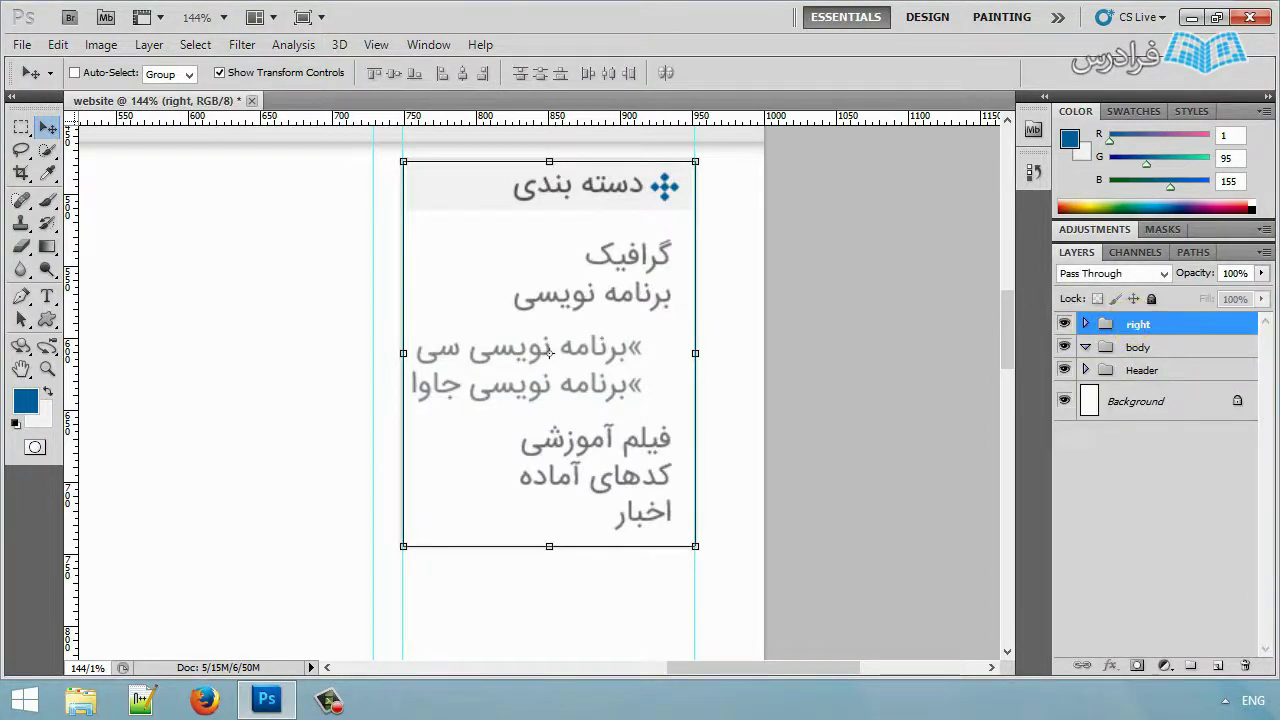
{"action": "left_click_drag", "start_coordinate": [1138, 324], "coordinate": [1127, 365]}
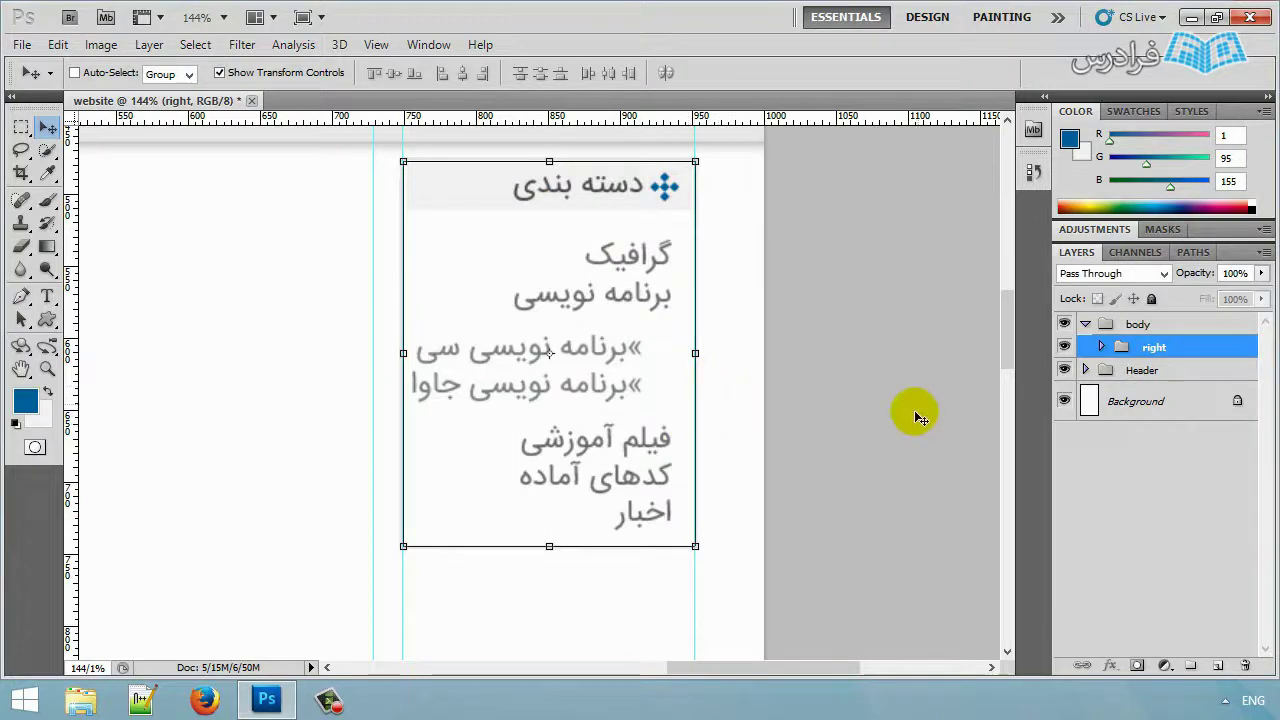
Duplicate the "right" group within the website document under the name "right-2".
{"action": "right_click", "coordinate": [1177, 352]}
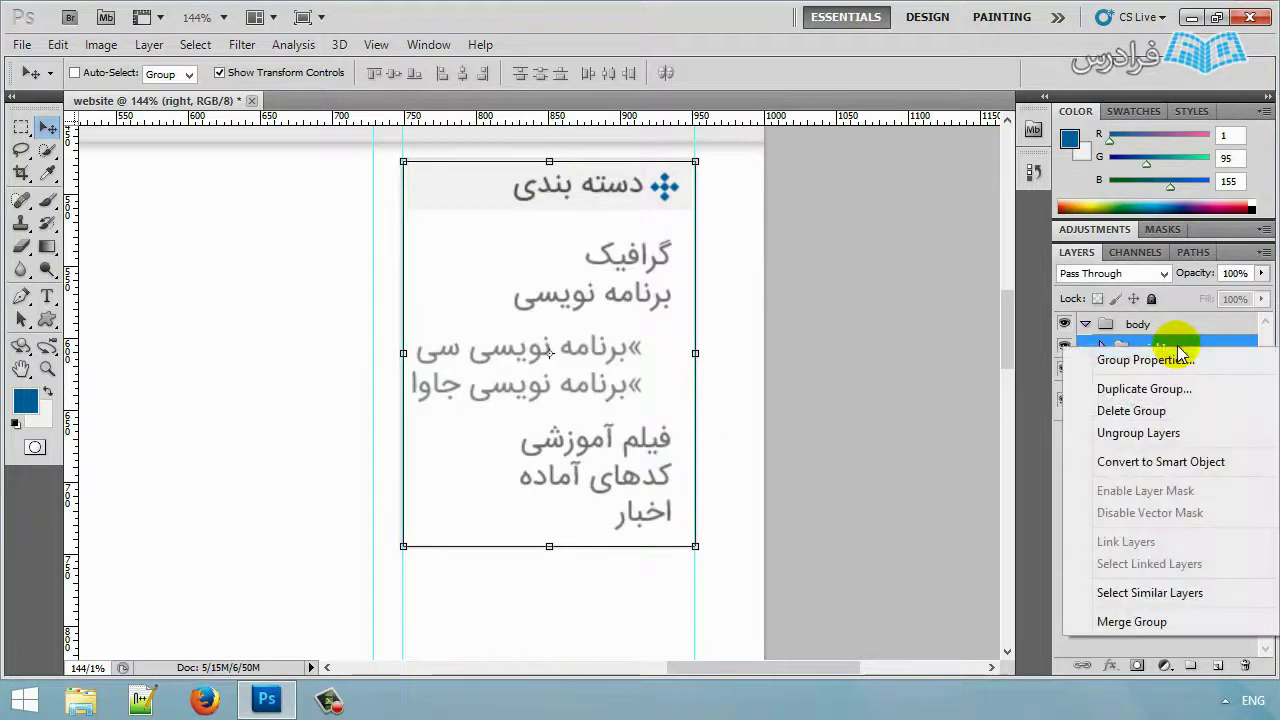
{"action": "left_click", "coordinate": [1141, 389]}
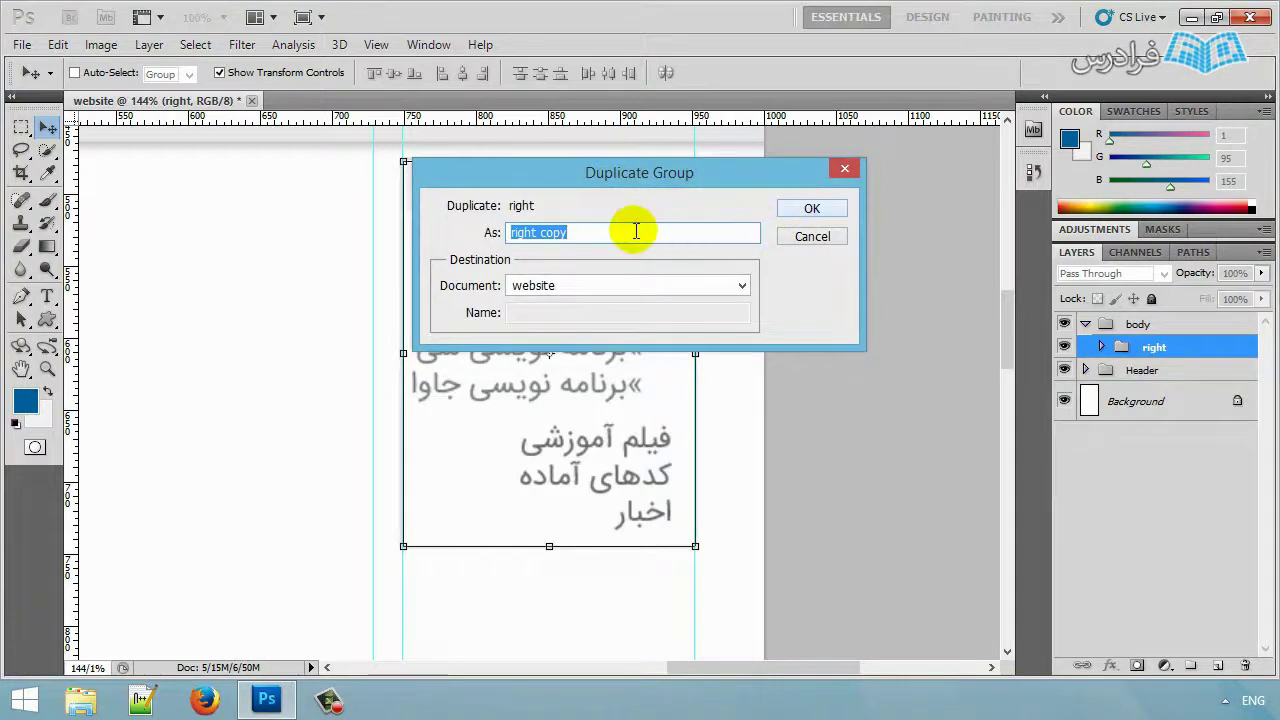
{"action": "left_click_drag", "start_coordinate": [537, 233], "coordinate": [609, 229]}
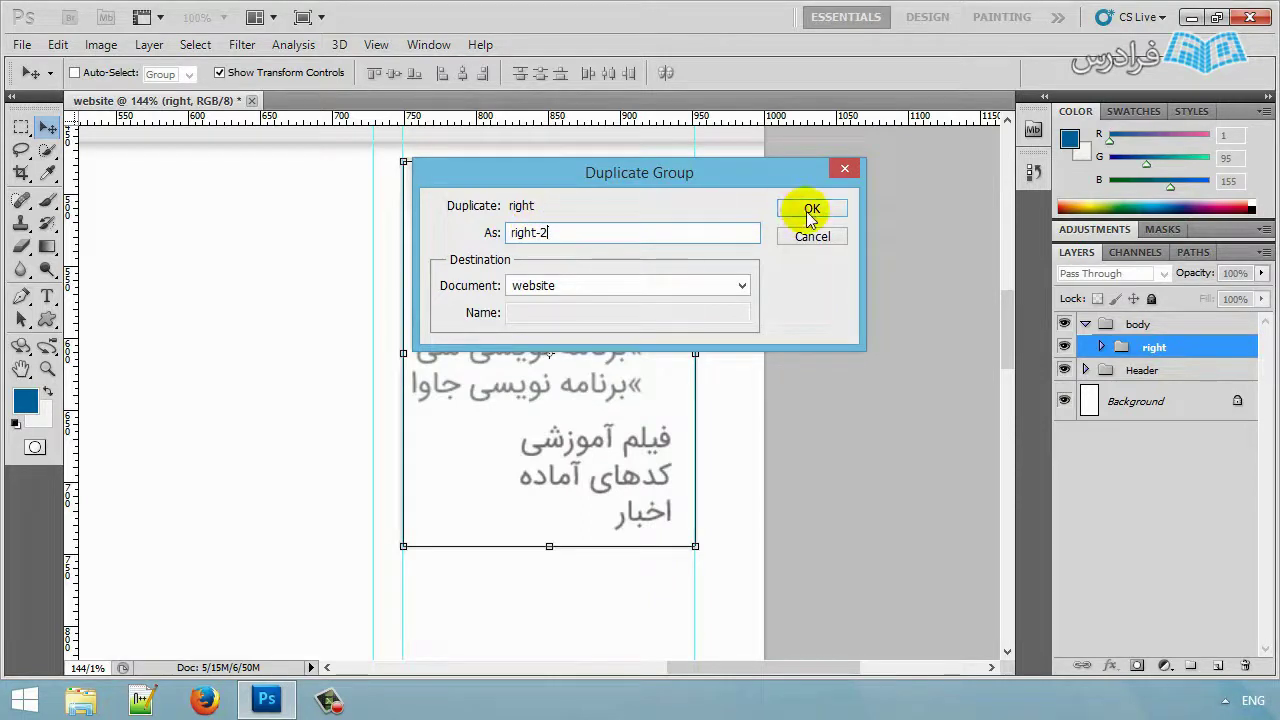
{"action": "left_click", "coordinate": [811, 209]}
Place the duplicated "right-2" box directly below the category box in the right column, leaving a small gap between them.
{"action": "mouse_move", "coordinate": [605, 360]}
{"action": "left_mouse_down"}
{"action": "mouse_move", "coordinate": [609, 400]}
{"action": "mouse_move", "coordinate": [609, 372]}
{"action": "left_mouse_up"}
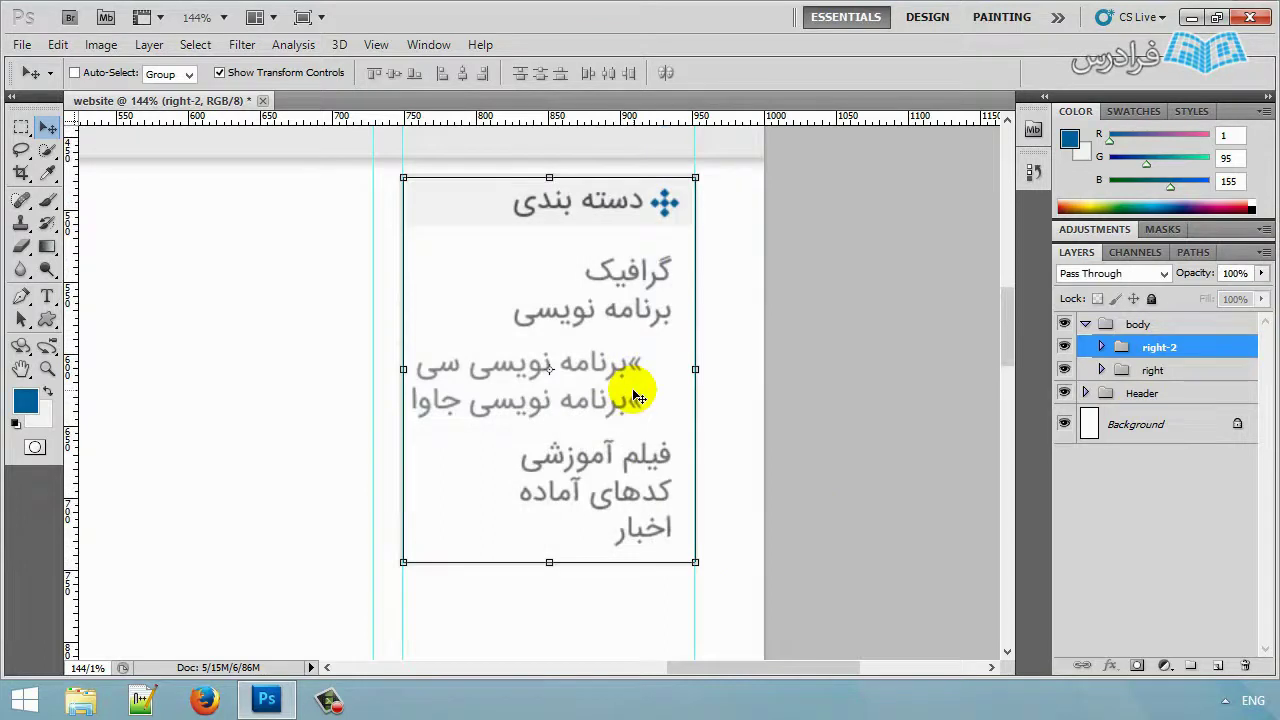
{"action": "scroll", "coordinate": [637, 397], "scroll_direction": "down", "scroll_amount": 5}
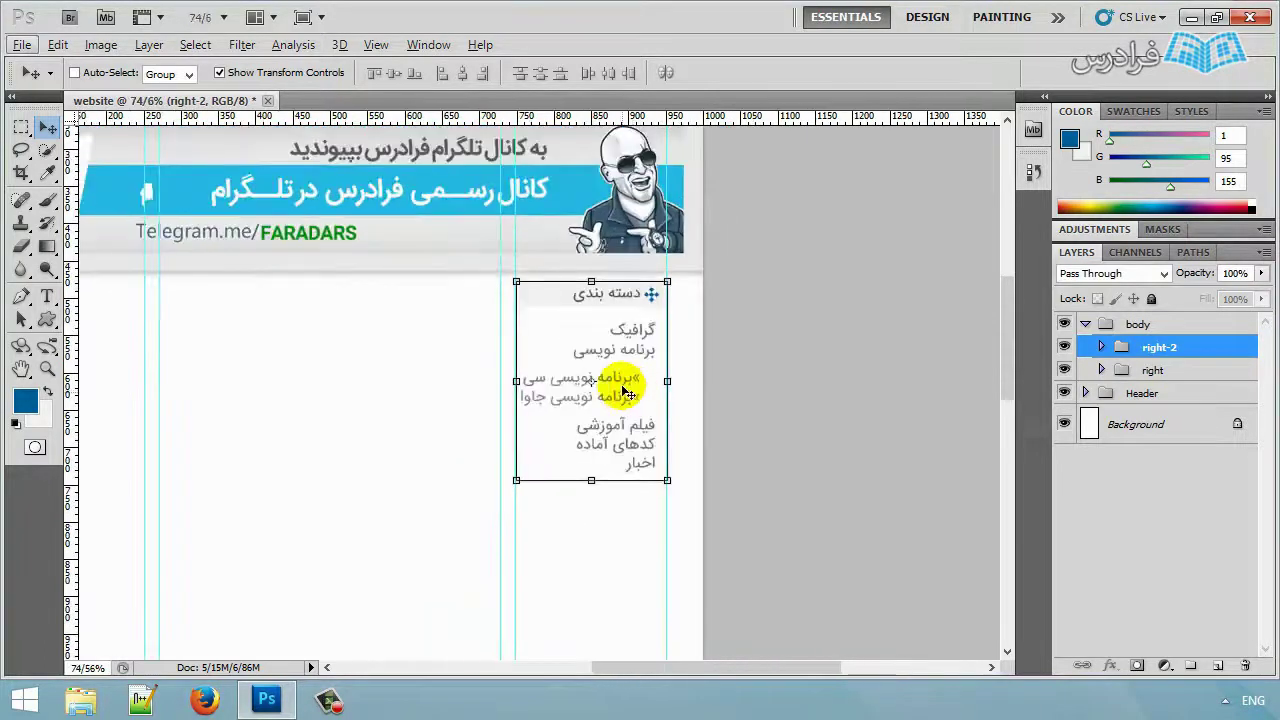
{"action": "left_click_drag", "start_coordinate": [622, 310], "coordinate": [618, 518]}
{"action": "scroll", "coordinate": [620, 565], "scroll_direction": "down", "scroll_amount": 1}
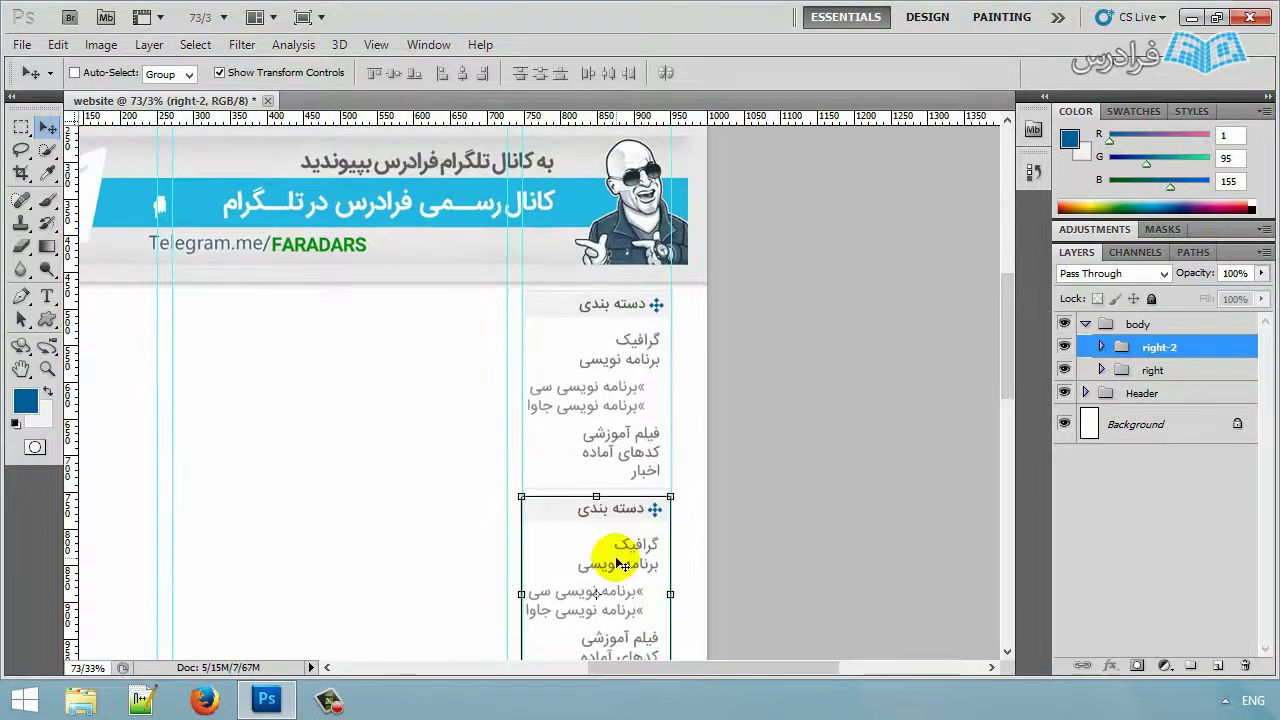
{"action": "scroll", "coordinate": [620, 565], "scroll_direction": "up", "scroll_amount": 4}
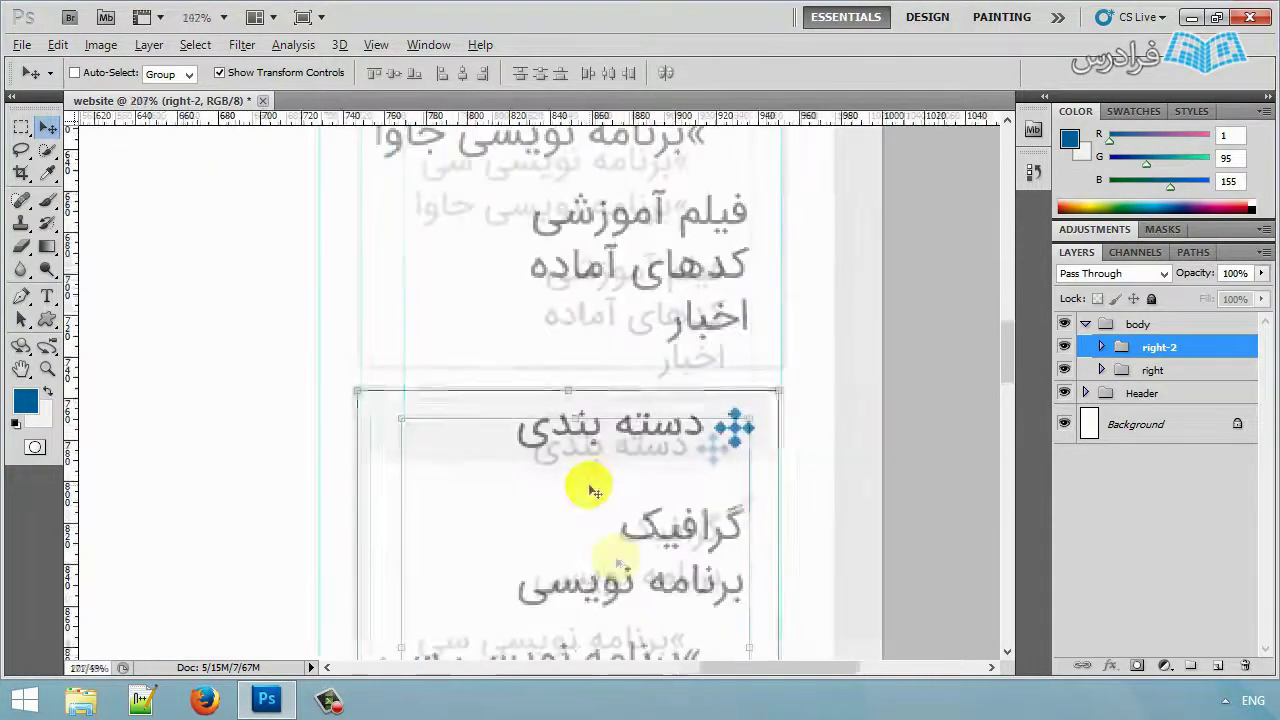
{"action": "left_click_drag", "start_coordinate": [593, 492], "coordinate": [592, 488]}
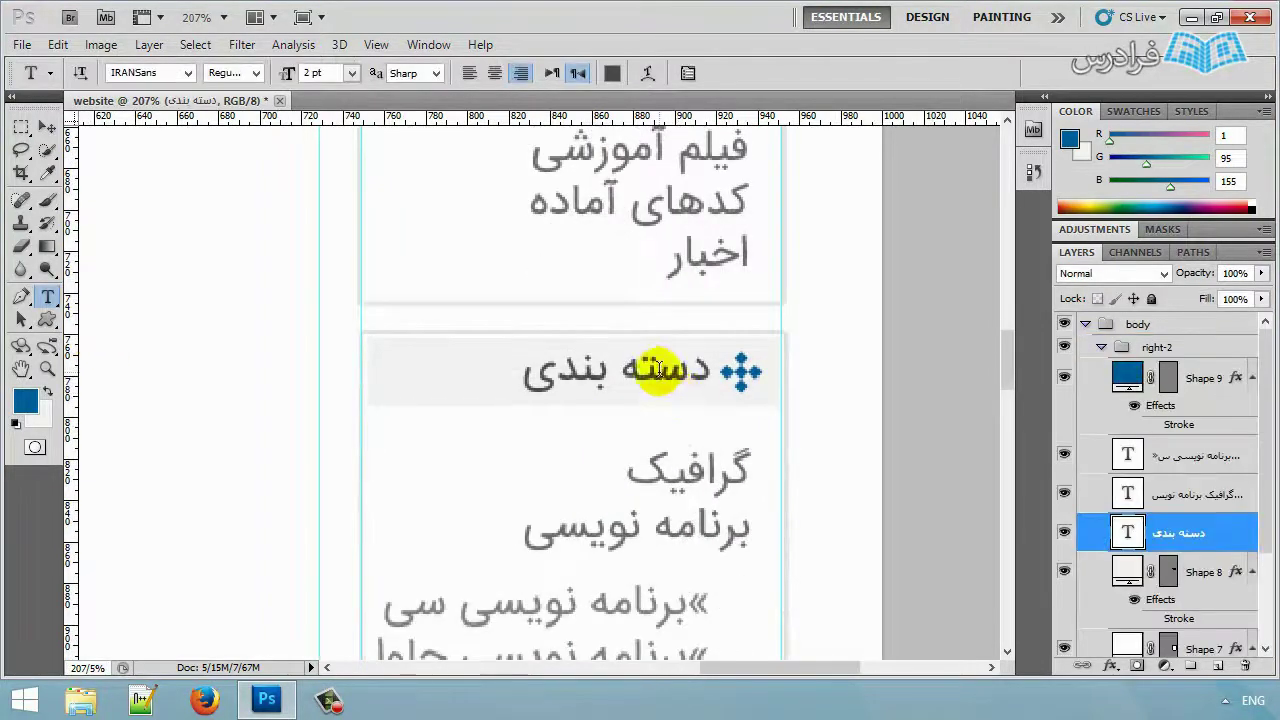
Change the lower box's heading to "آرشیو" and nudge it into place beside the blue icon.
{"action": "left_click", "coordinate": [657, 370]}
{"action": "key", "text": "ctrl+a"}
{"action": "type", "text": "آرشیو"}
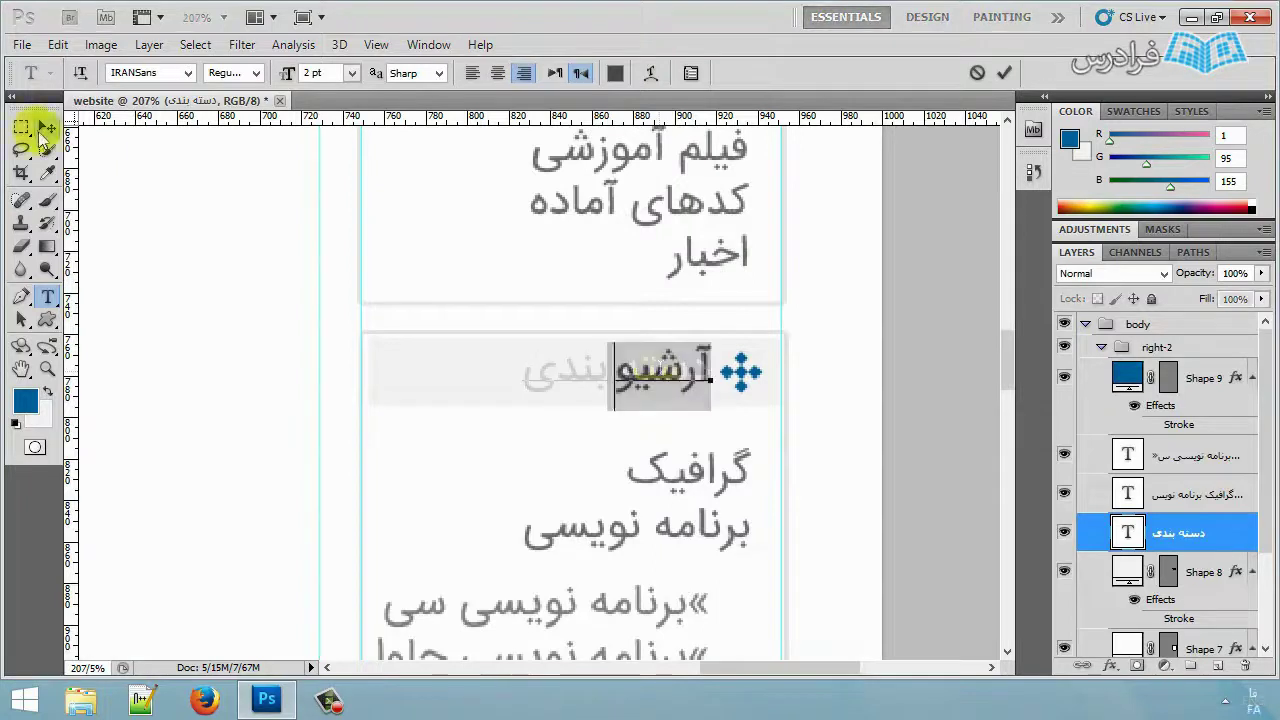
{"action": "left_click", "coordinate": [47, 127]}
{"action": "key", "text": "Left"}
{"action": "key", "text": "Left"}
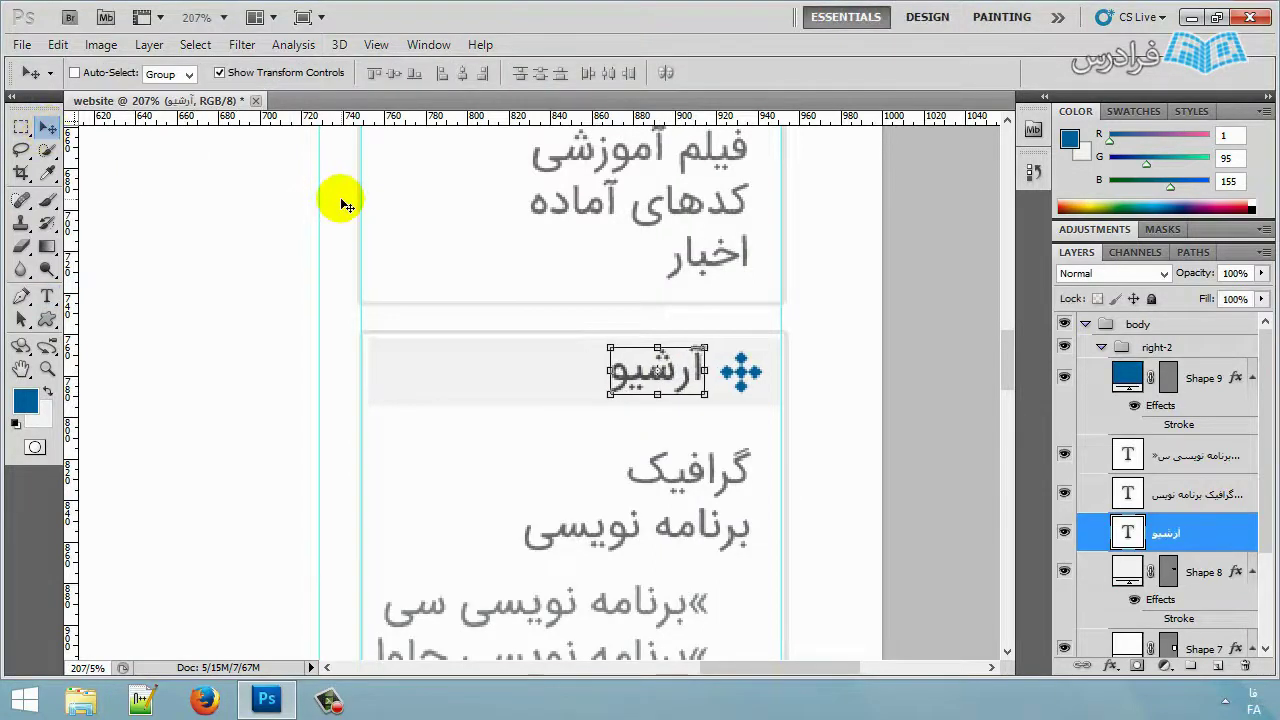
{"action": "key", "text": "Down"}
{"action": "key", "text": "Down"}
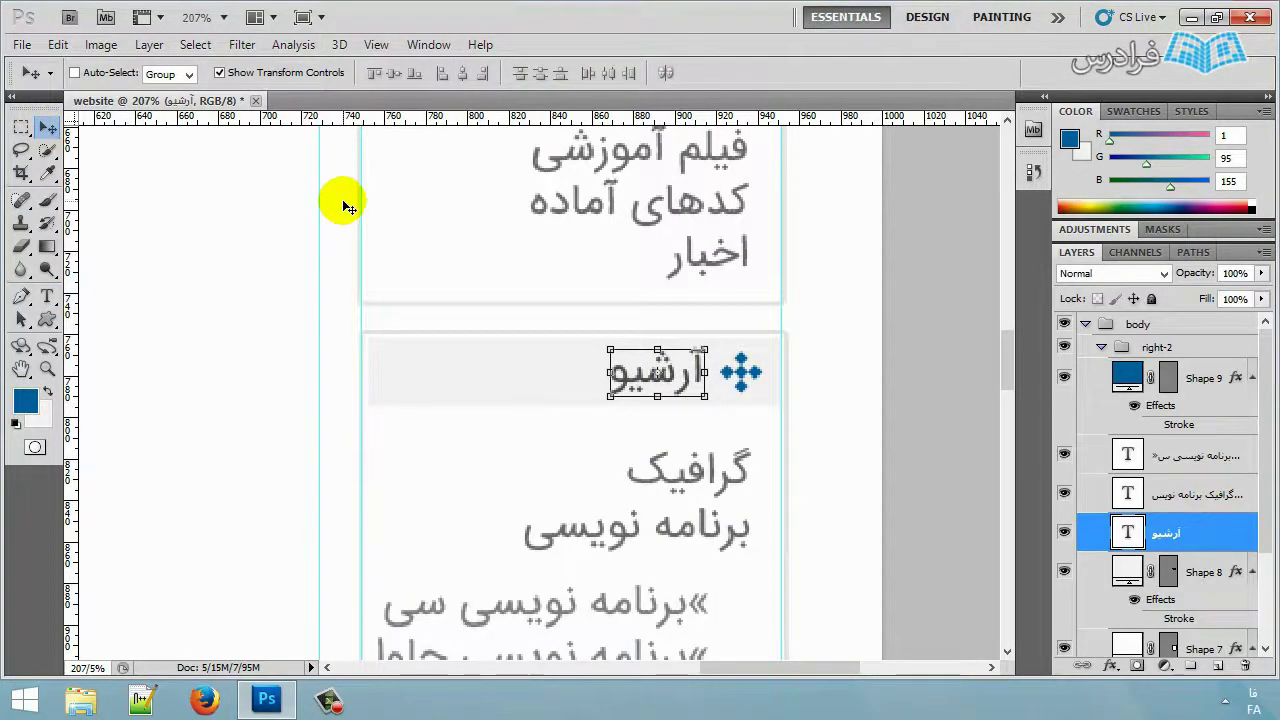
Replace the lower box's main category list with "» دی ماه 1395" and move that line slightly left and up under the heading.
{"action": "scroll", "coordinate": [391, 374], "scroll_direction": "down", "scroll_amount": 1}
{"action": "key", "text": "t"}
{"action": "left_click", "coordinate": [680, 480]}
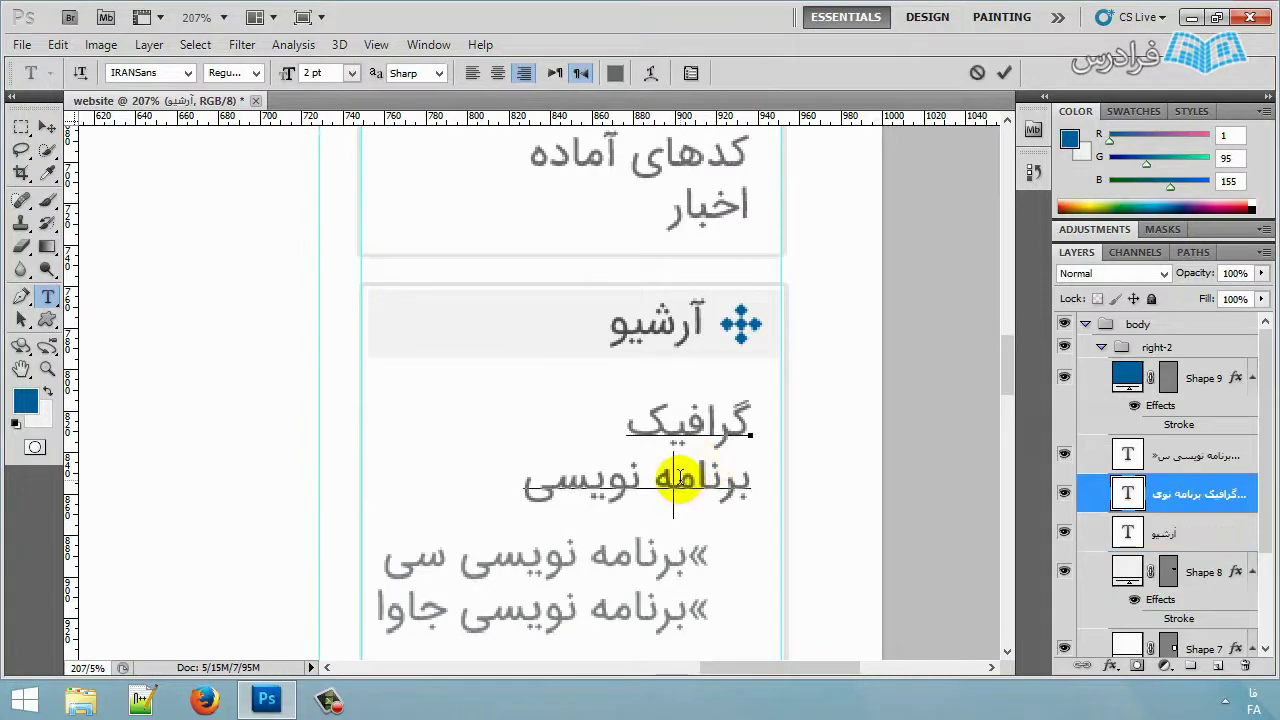
{"action": "key", "text": "ctrl+a"}
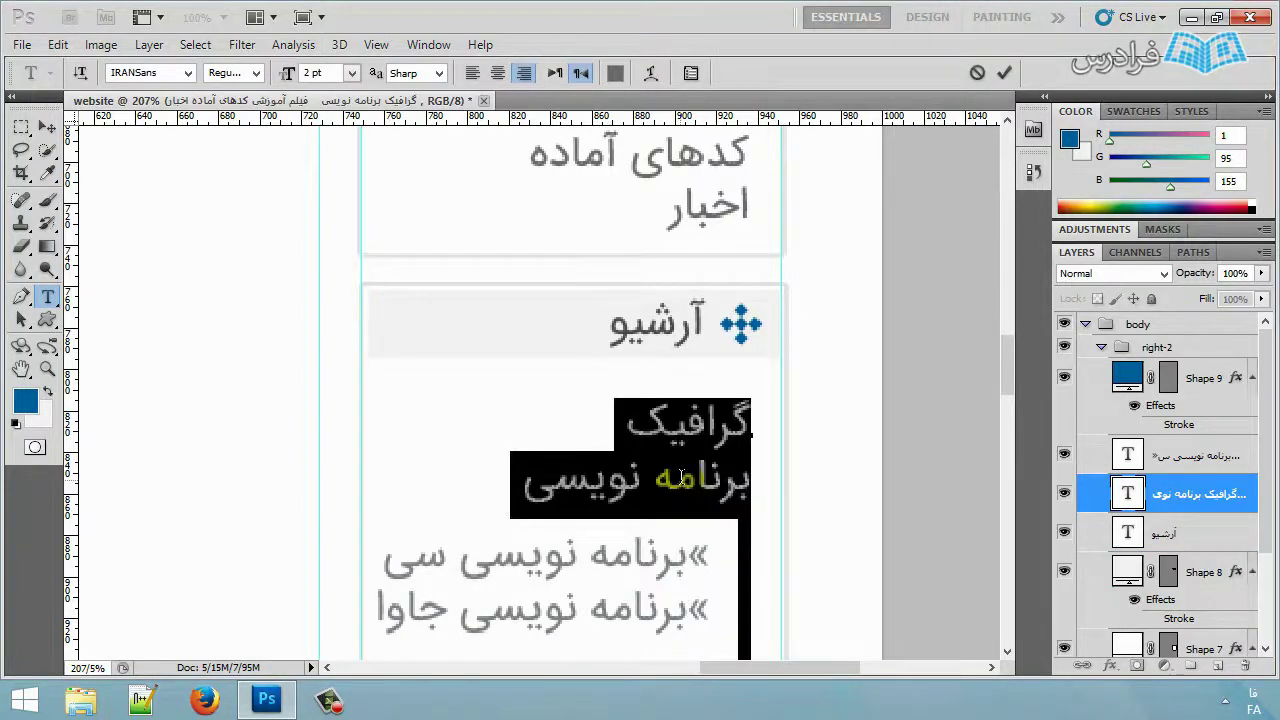
{"action": "key", "text": "BackSpace"}
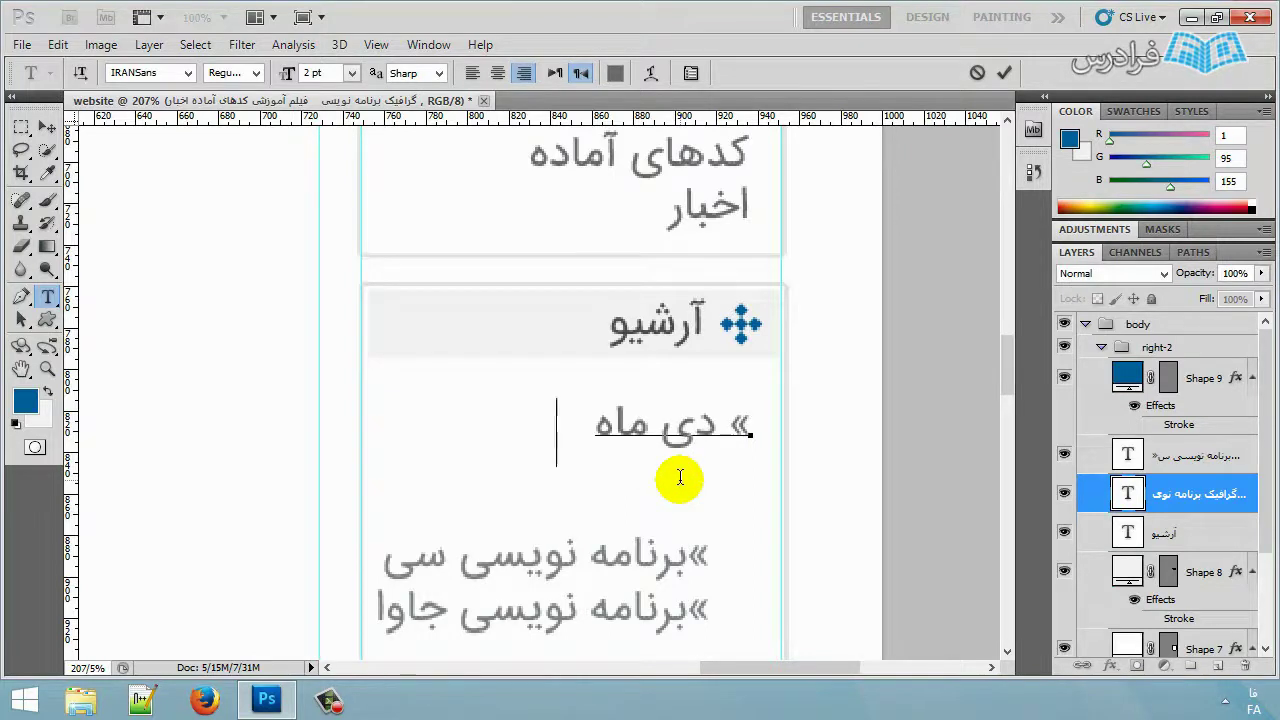
{"action": "type", "text": "» دی ماه 1395"}
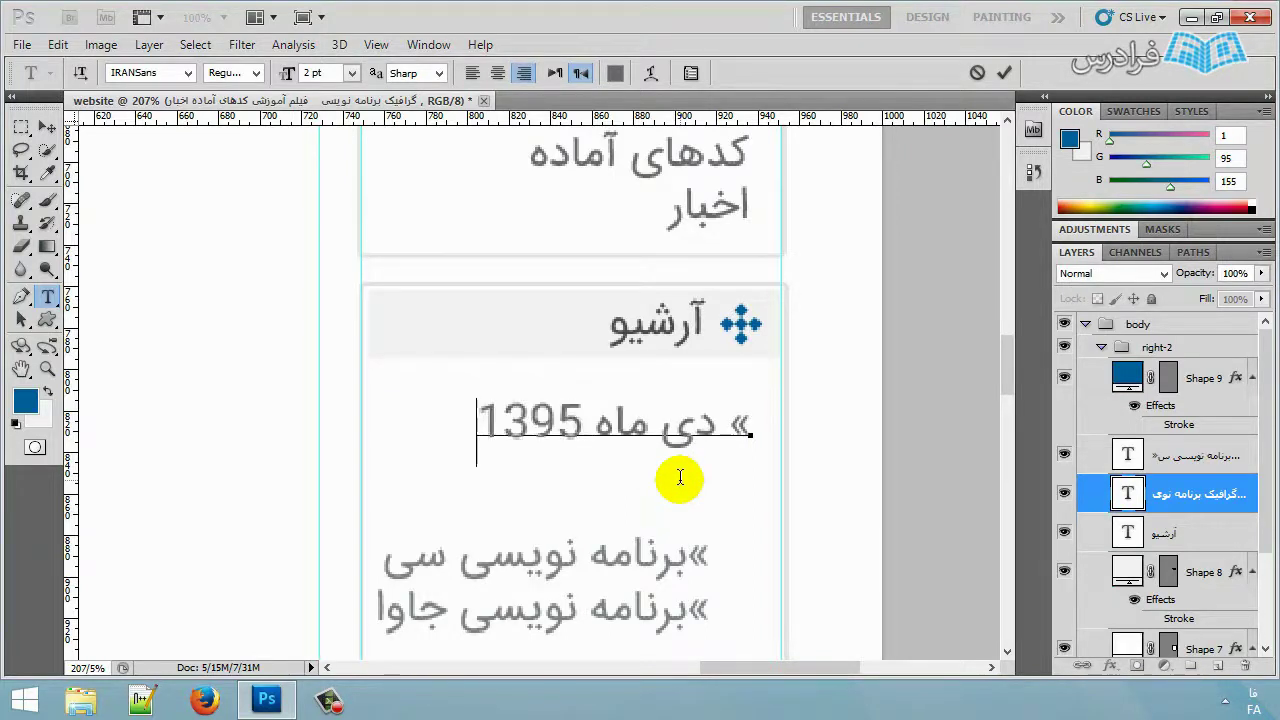
{"action": "left_click", "coordinate": [46, 126]}
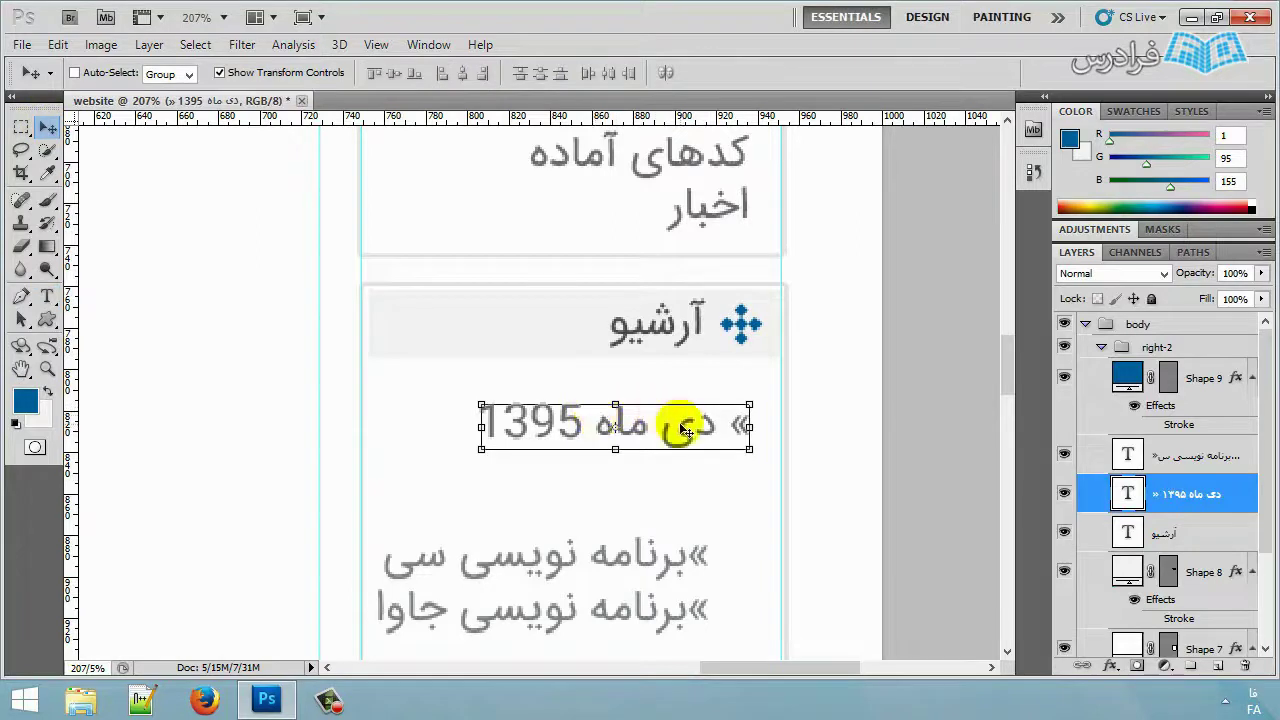
{"action": "left_click_drag", "start_coordinate": [685, 430], "coordinate": [648, 422]}
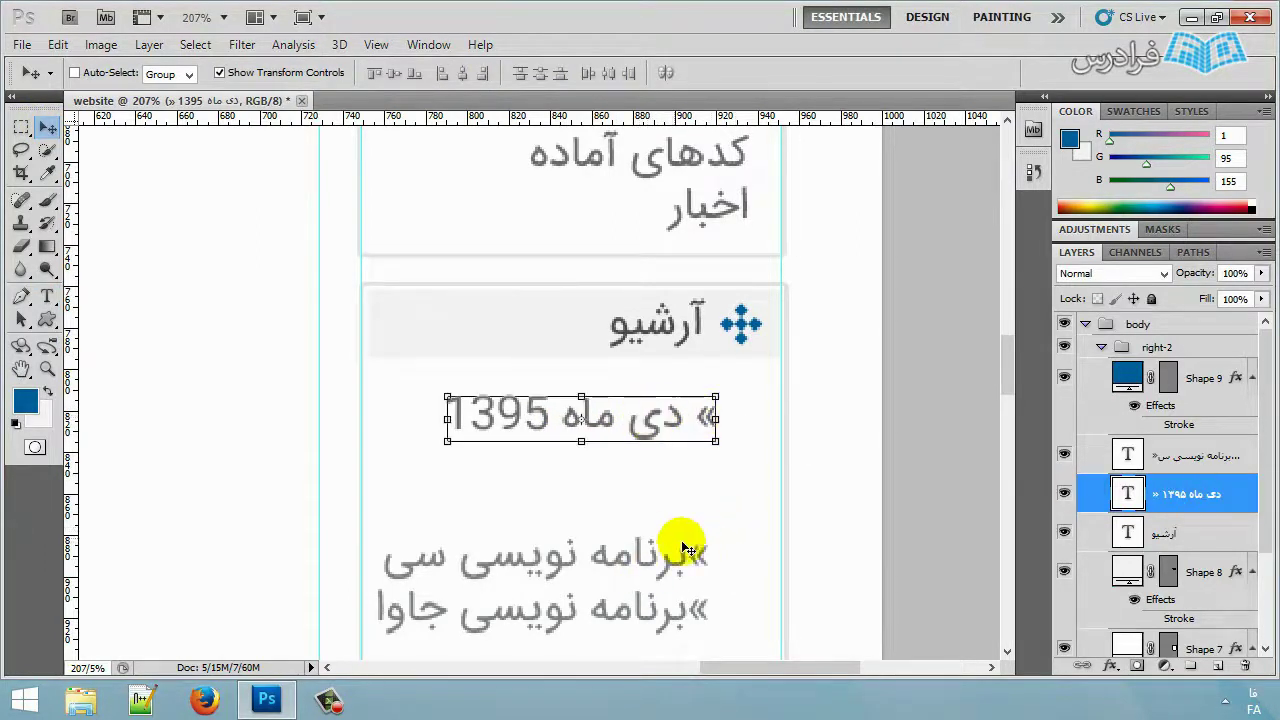
Delete the text layer with the two indented programming sub-items from the "right-2" group.
{"action": "left_click", "coordinate": [1150, 460]}
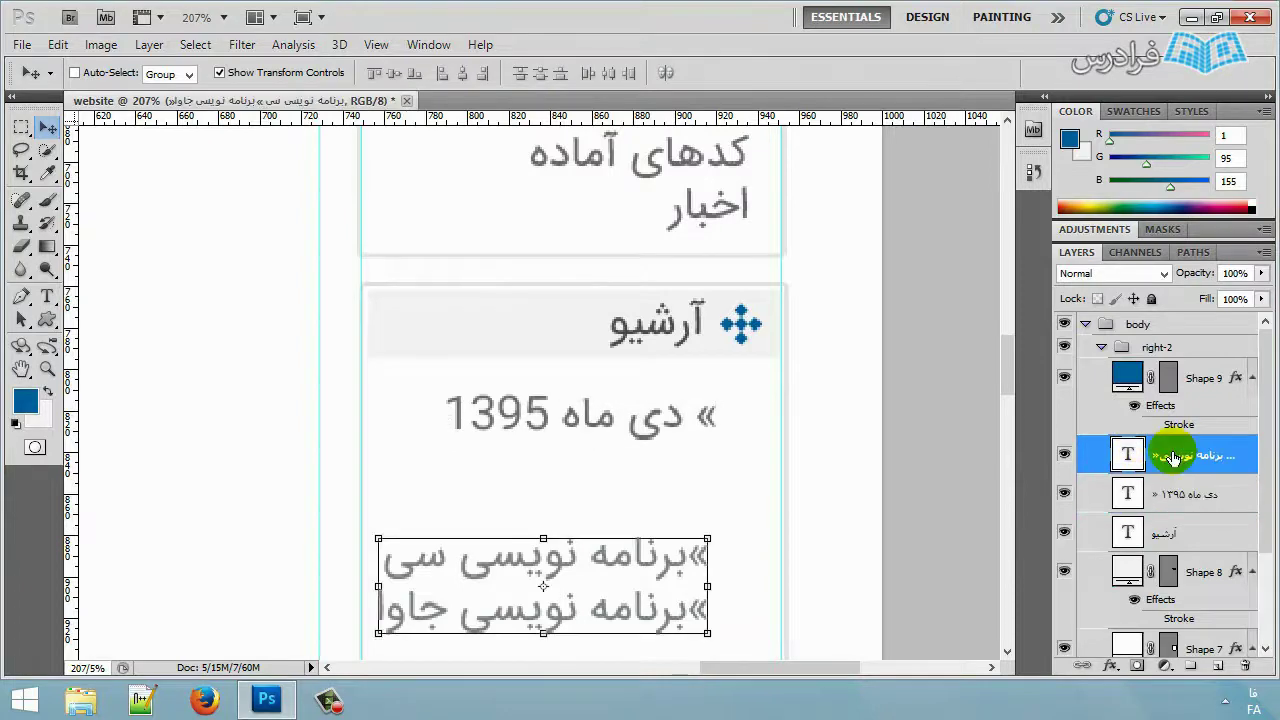
{"action": "right_click", "coordinate": [1178, 458]}
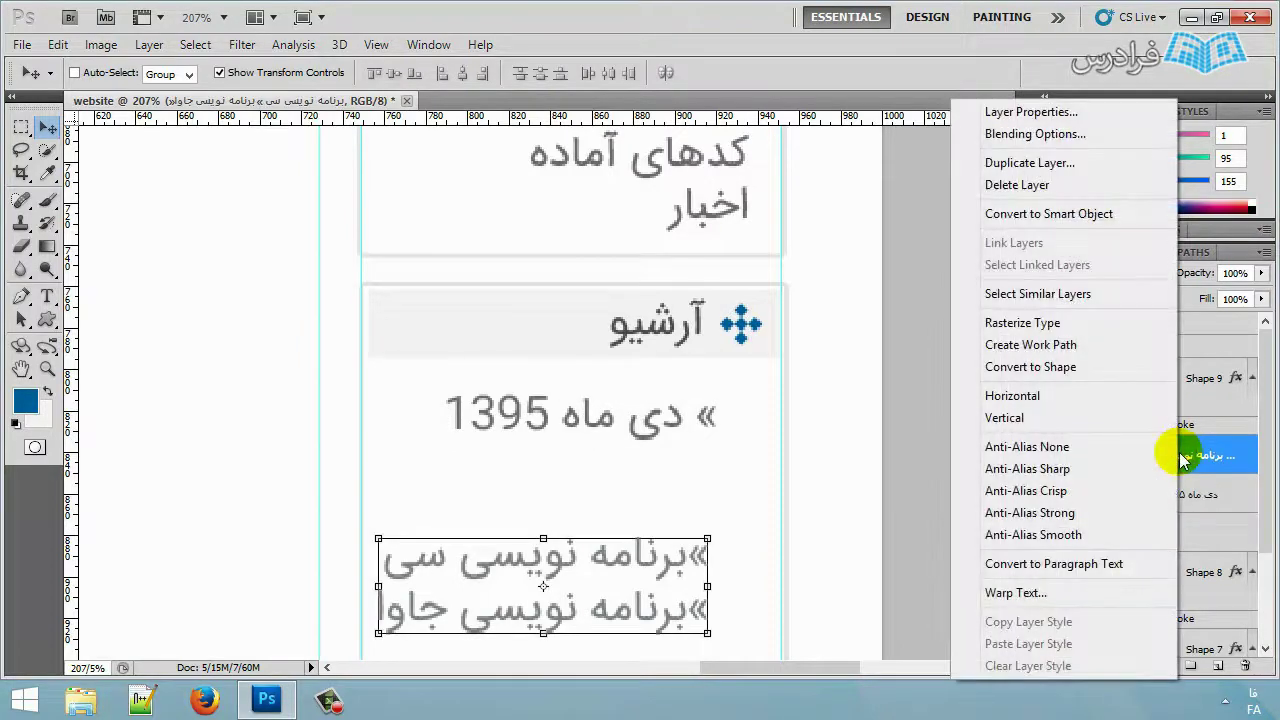
{"action": "left_click", "coordinate": [1028, 186]}
{"action": "left_click", "coordinate": [547, 281]}
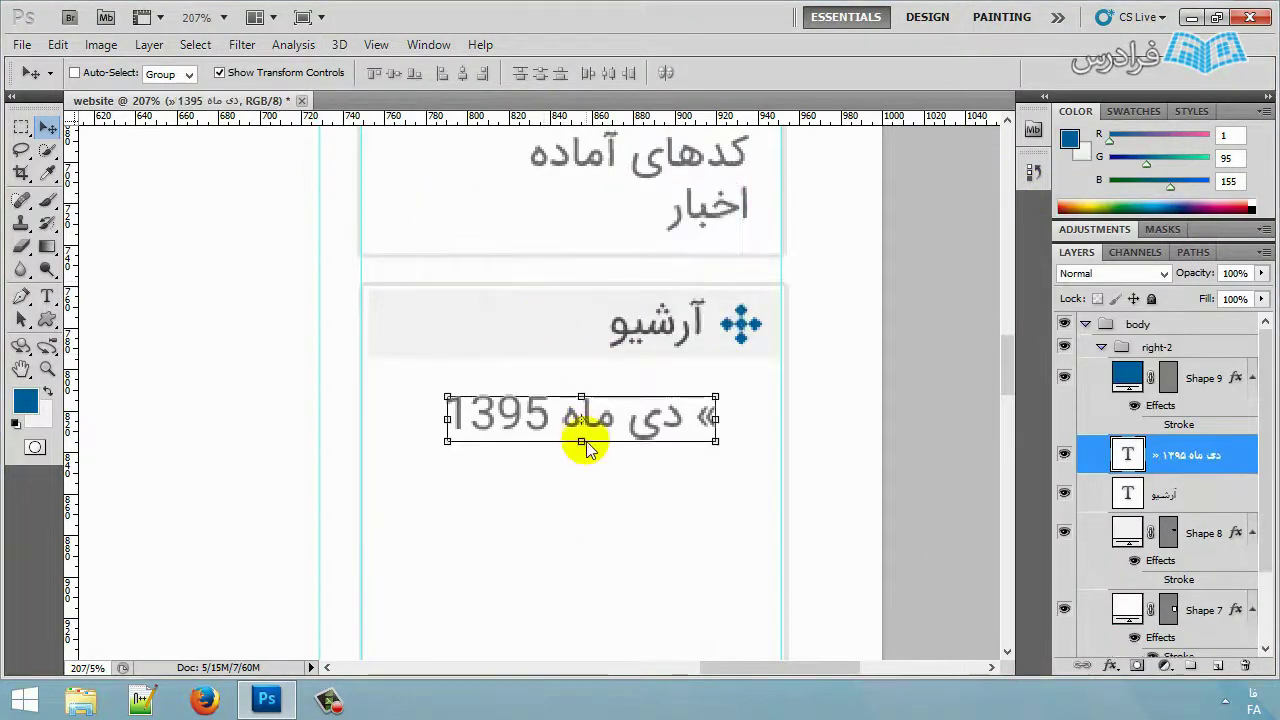
Shorten Shape 7 in "right-2" from its bottom edge to about 32.58% height, ending just below the date line, and apply the transformation.
{"action": "scroll", "coordinate": [766, 506], "scroll_direction": "down", "scroll_amount": 2}
{"action": "scroll", "coordinate": [697, 360], "scroll_direction": "down", "scroll_amount": 2}
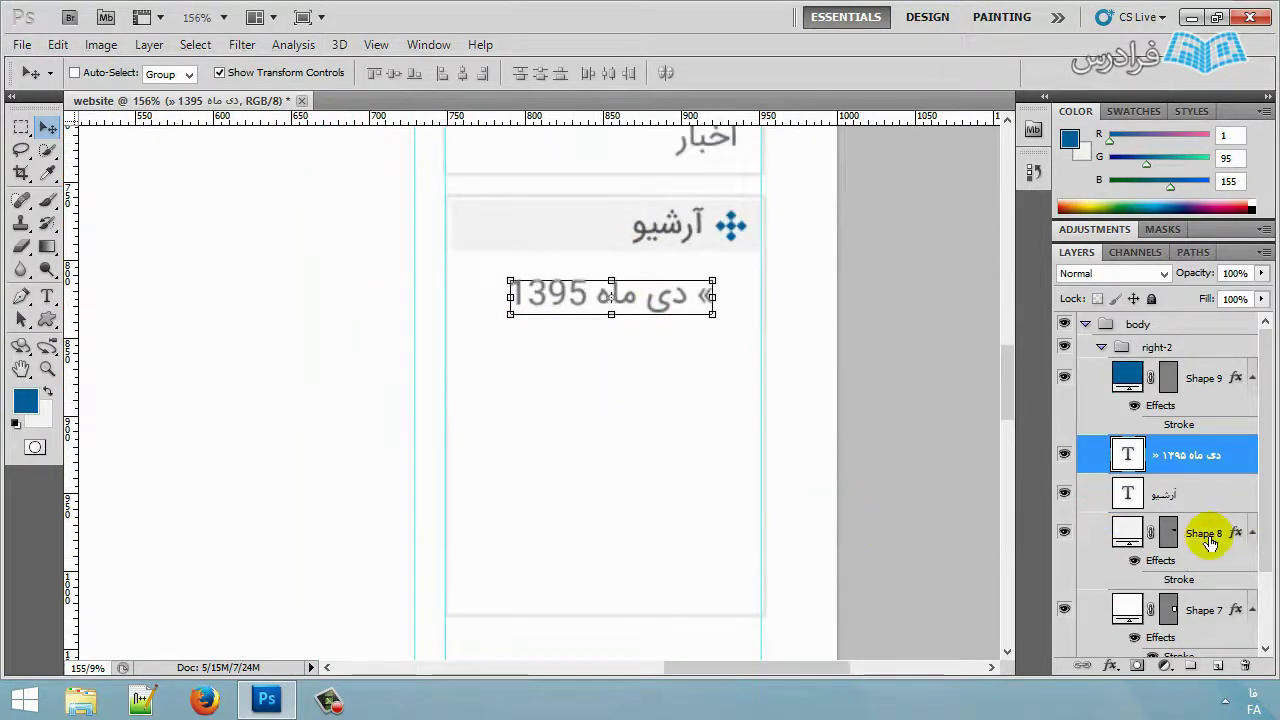
{"action": "left_click", "coordinate": [1203, 610]}
{"action": "left_click_drag", "start_coordinate": [603, 611], "coordinate": [603, 331]}
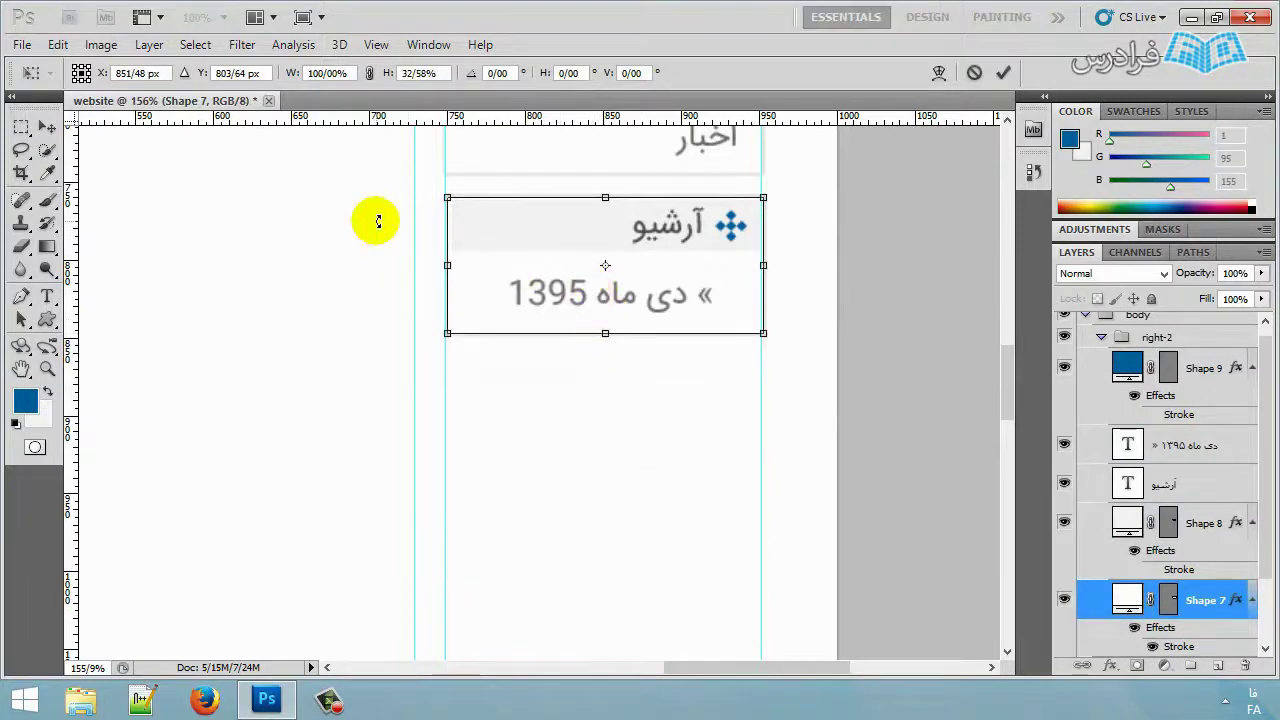
{"action": "left_click", "coordinate": [45, 126]}
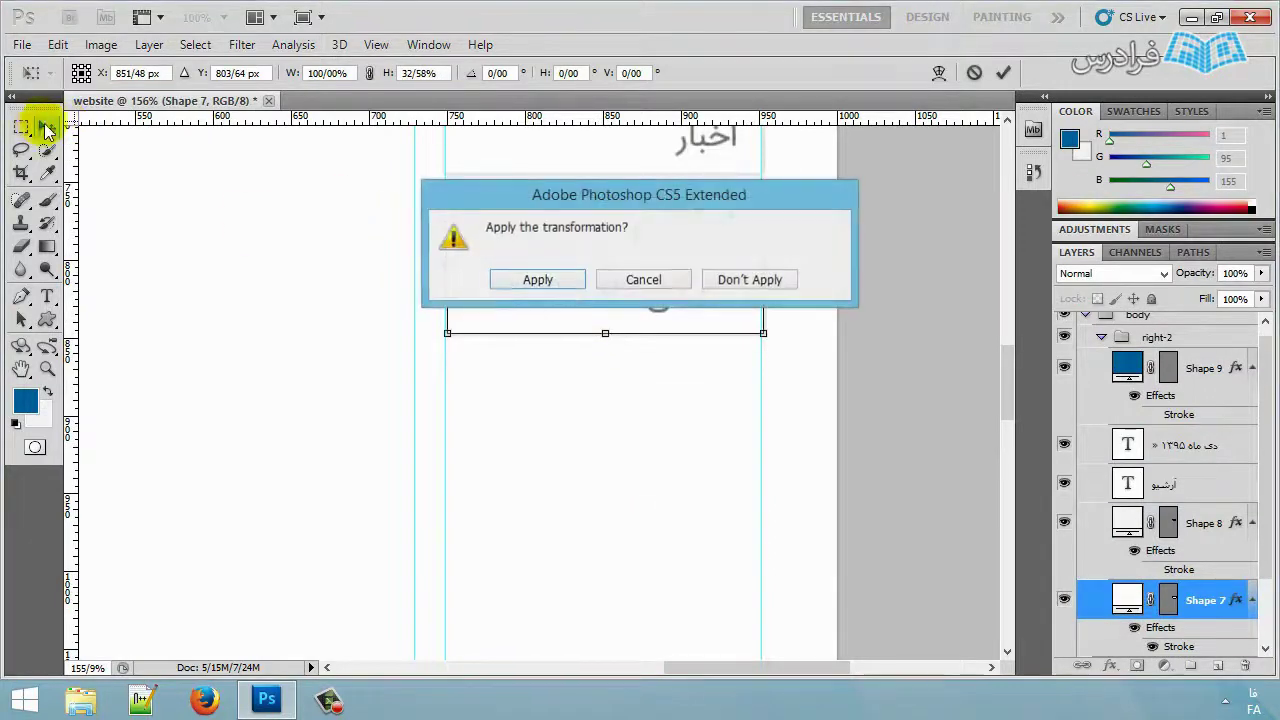
{"action": "left_click", "coordinate": [500, 287]}
Collapse the "right-2" group and select the "body" group.
{"action": "scroll", "coordinate": [457, 329], "scroll_direction": "down", "scroll_amount": 2}
{"action": "scroll", "coordinate": [423, 337], "scroll_direction": "down", "scroll_amount": 1}
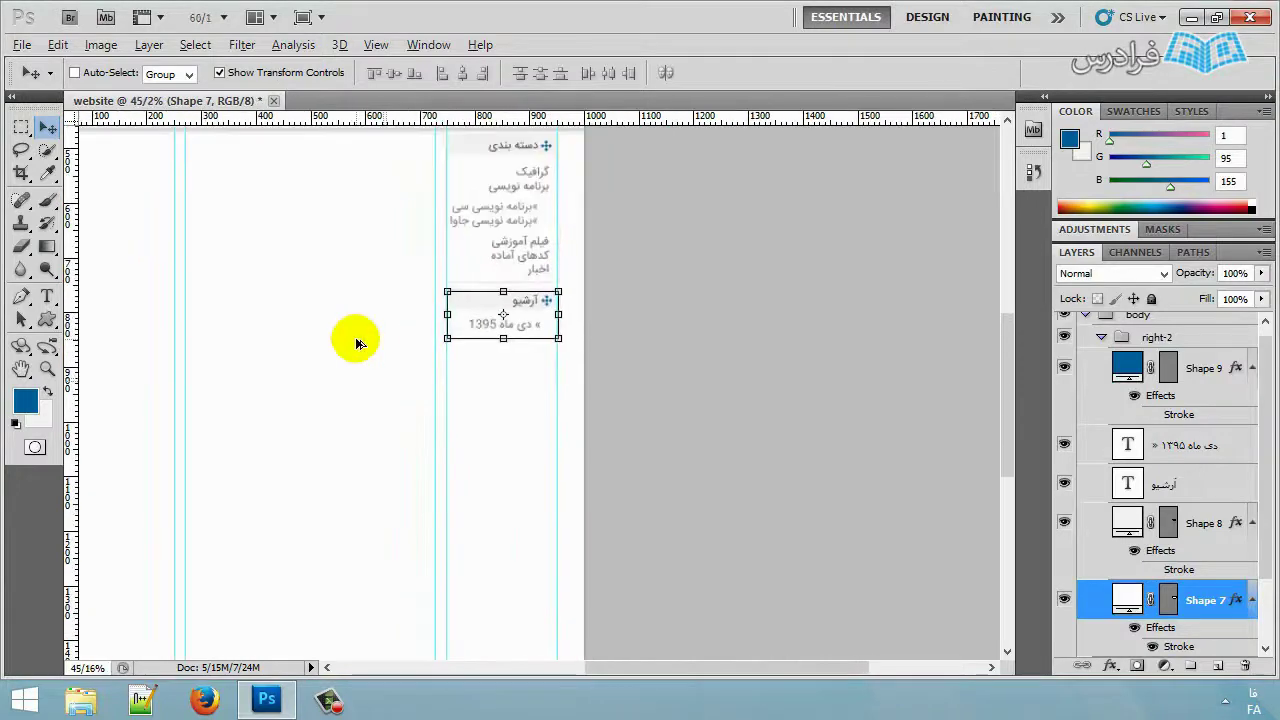
{"action": "scroll", "coordinate": [360, 345], "scroll_direction": "down", "scroll_amount": 1}
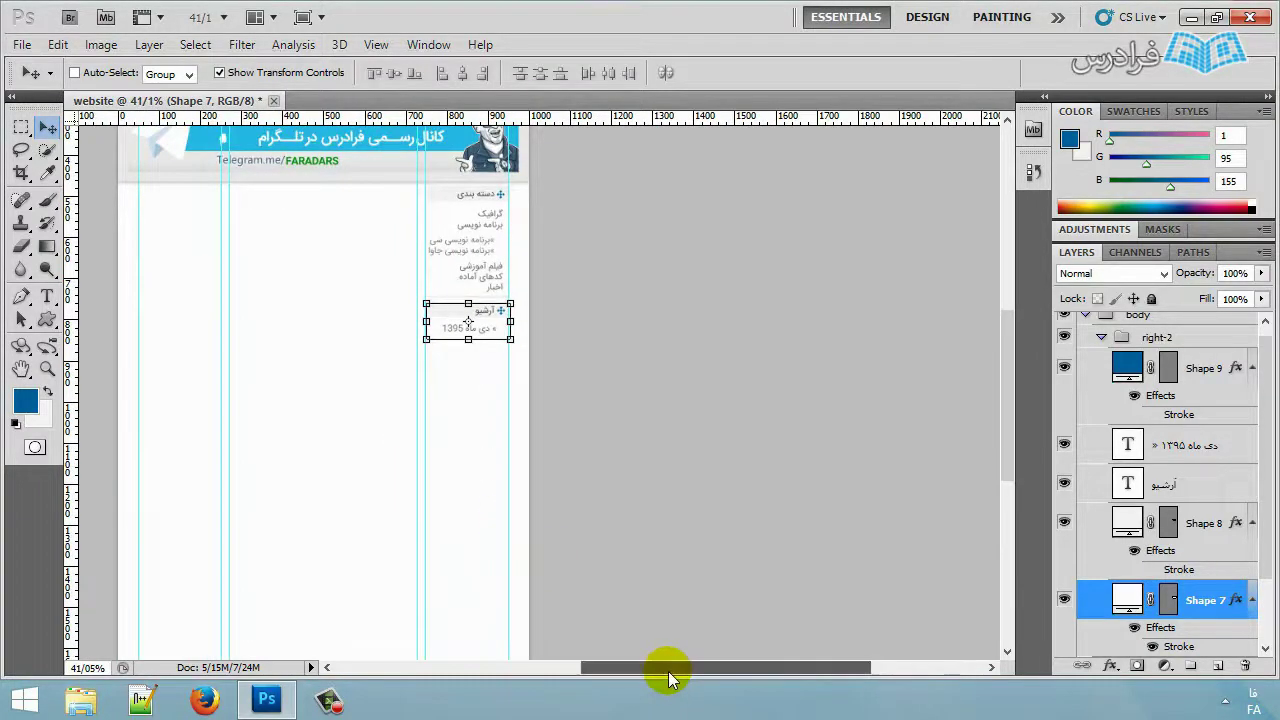
{"action": "left_click_drag", "start_coordinate": [669, 670], "coordinate": [614, 666]}
{"action": "scroll", "coordinate": [634, 571], "scroll_direction": "up", "scroll_amount": 2}
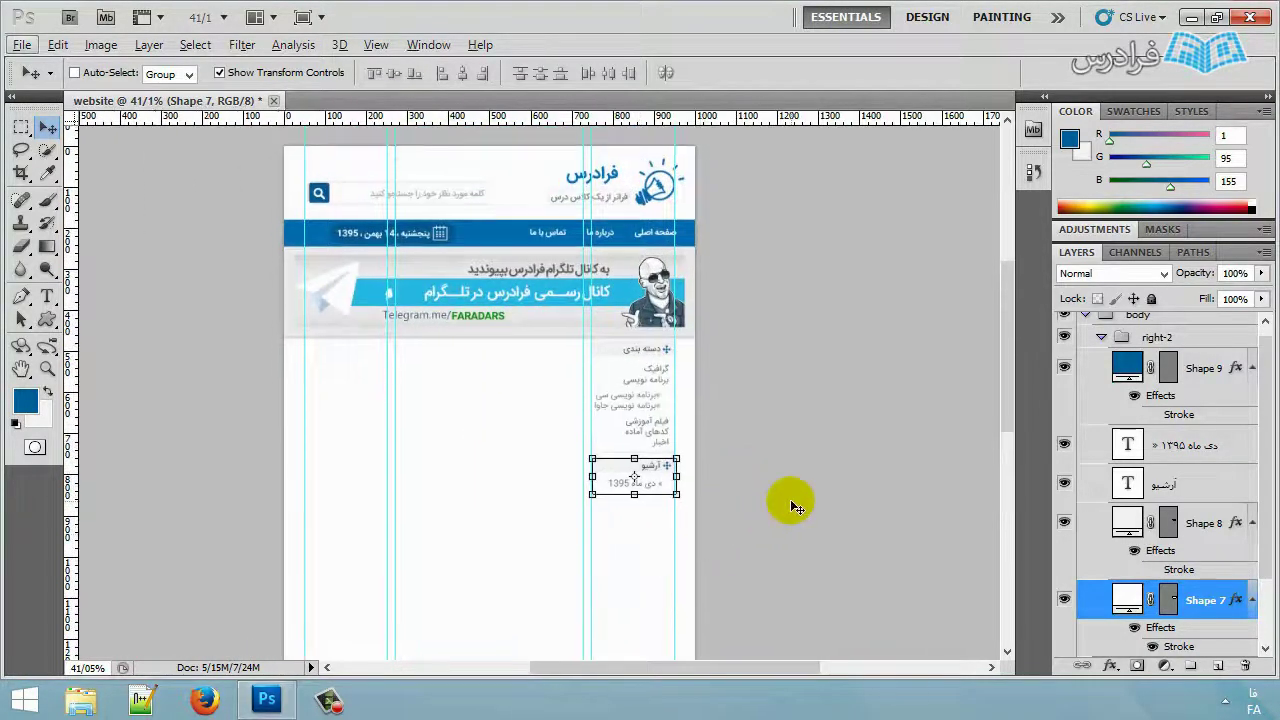
{"action": "left_click", "coordinate": [1102, 340]}
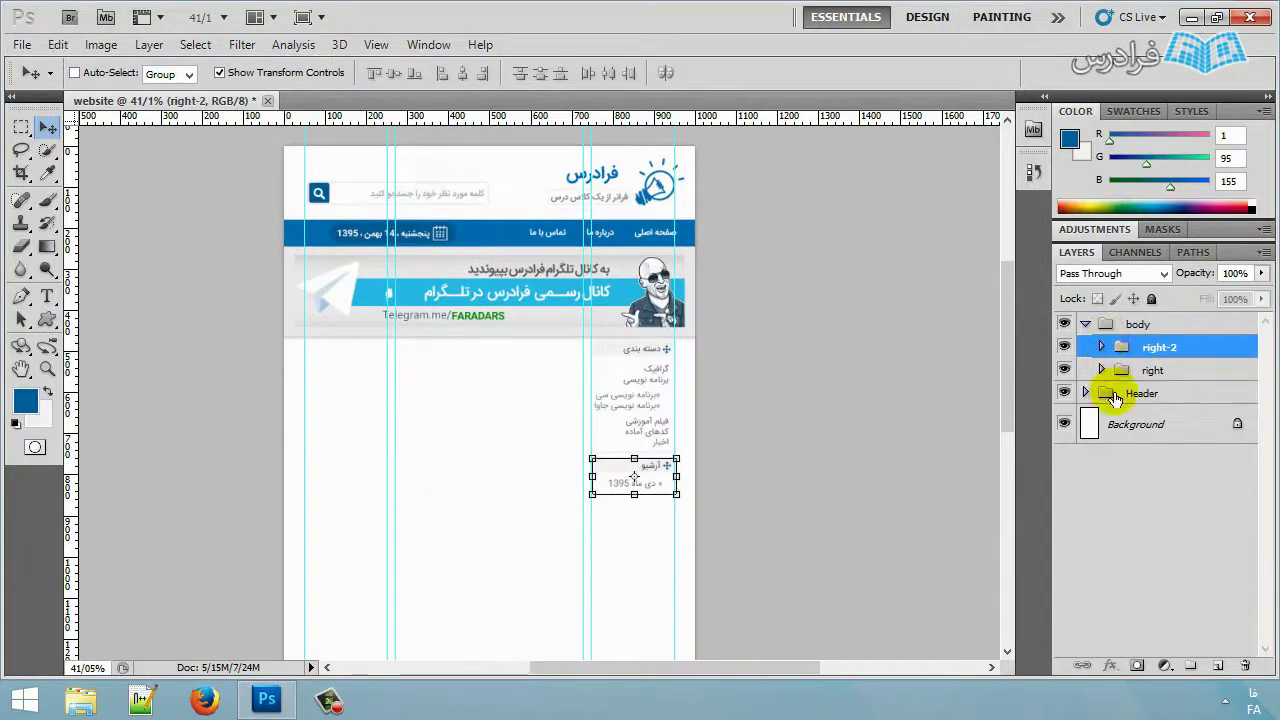
{"action": "left_click", "coordinate": [1150, 369]}
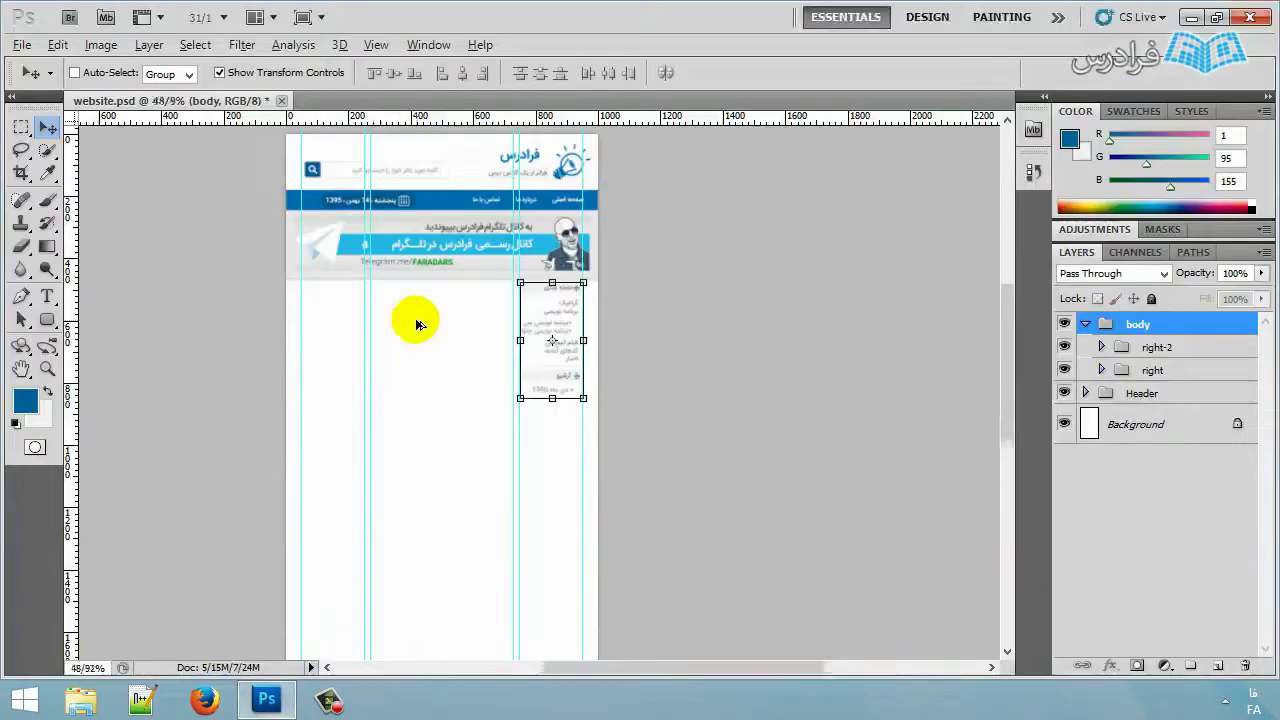
Draw a rectangle in the middle column between the inner guides, spanning from the category box's top to the archive box's bottom.
{"action": "scroll", "coordinate": [415, 323], "scroll_direction": "up", "scroll_amount": 3}
{"action": "scroll", "coordinate": [415, 323], "scroll_direction": "up", "scroll_amount": 1}
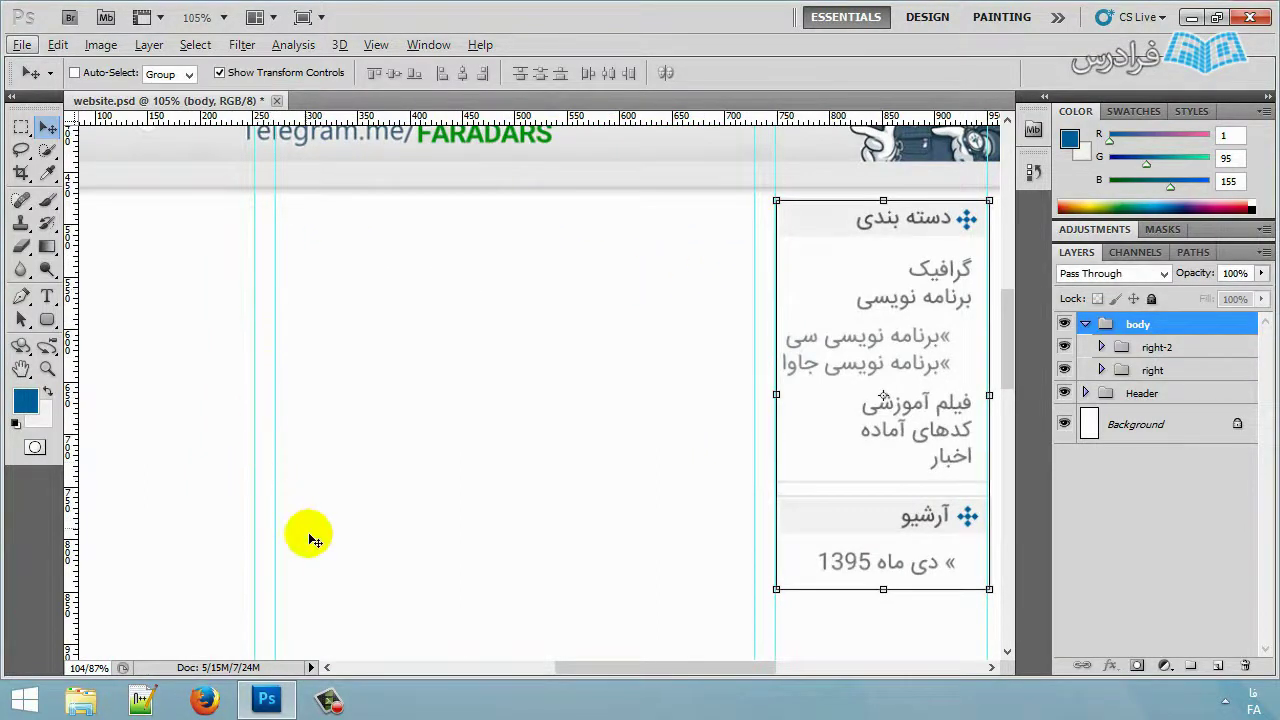
{"action": "left_click", "coordinate": [47, 319]}
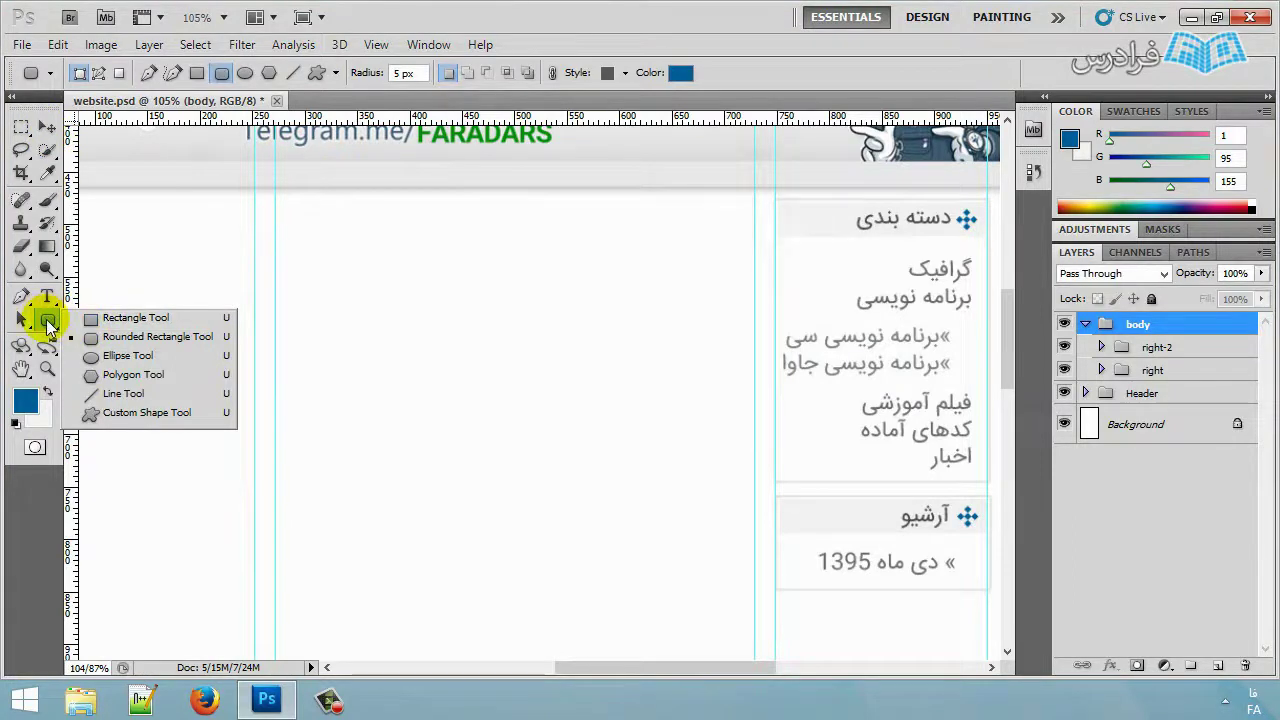
{"action": "left_click", "coordinate": [157, 320]}
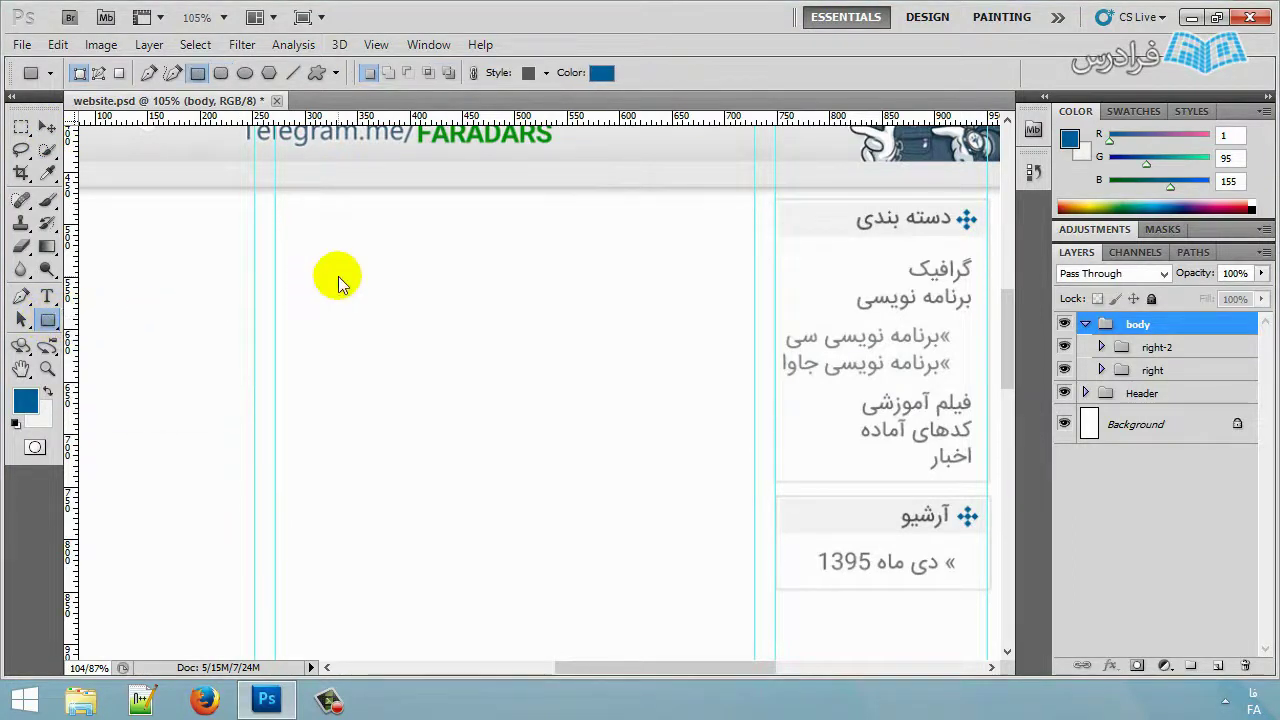
{"action": "mouse_move", "coordinate": [755, 201]}
{"action": "left_mouse_down"}
{"action": "mouse_move", "coordinate": [560, 269]}
{"action": "mouse_move", "coordinate": [320, 471]}
{"action": "mouse_move", "coordinate": [297, 534]}
{"action": "mouse_move", "coordinate": [267, 554]}
{"action": "mouse_move", "coordinate": [276, 588]}
{"action": "left_mouse_up"}
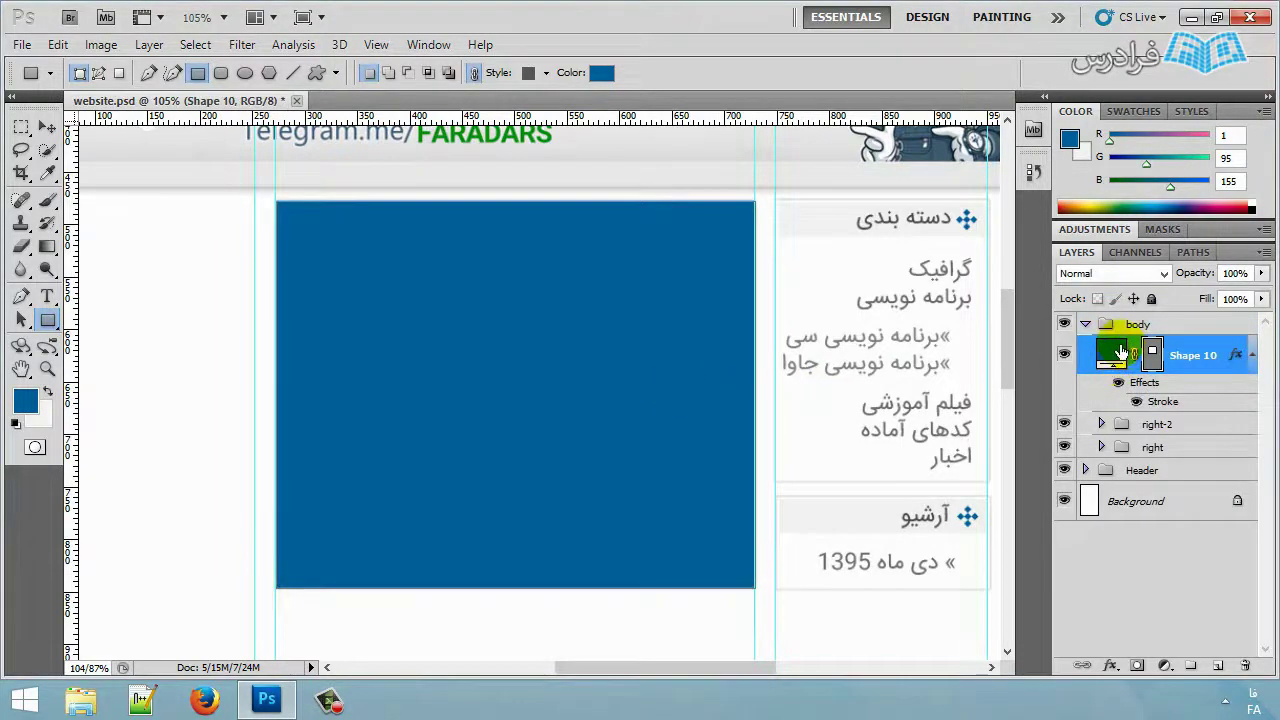
Change the middle column rectangle's fill color to near-white.
{"action": "double_click", "coordinate": [1120, 350]}
{"action": "left_click", "coordinate": [843, 368]}
{"action": "key", "text": "Return"}
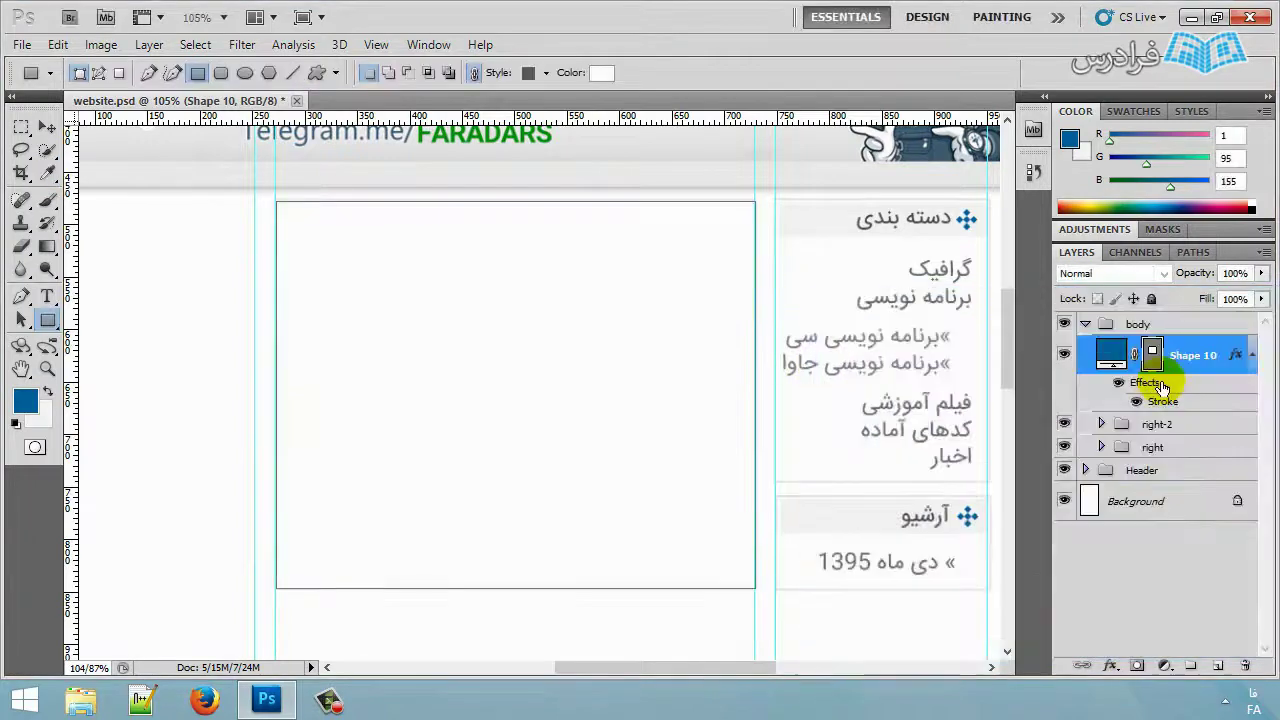
Set the stroke color of the middle column rectangle to light gray #eaeaea and apply the layer style.
{"action": "double_click", "coordinate": [1165, 402]}
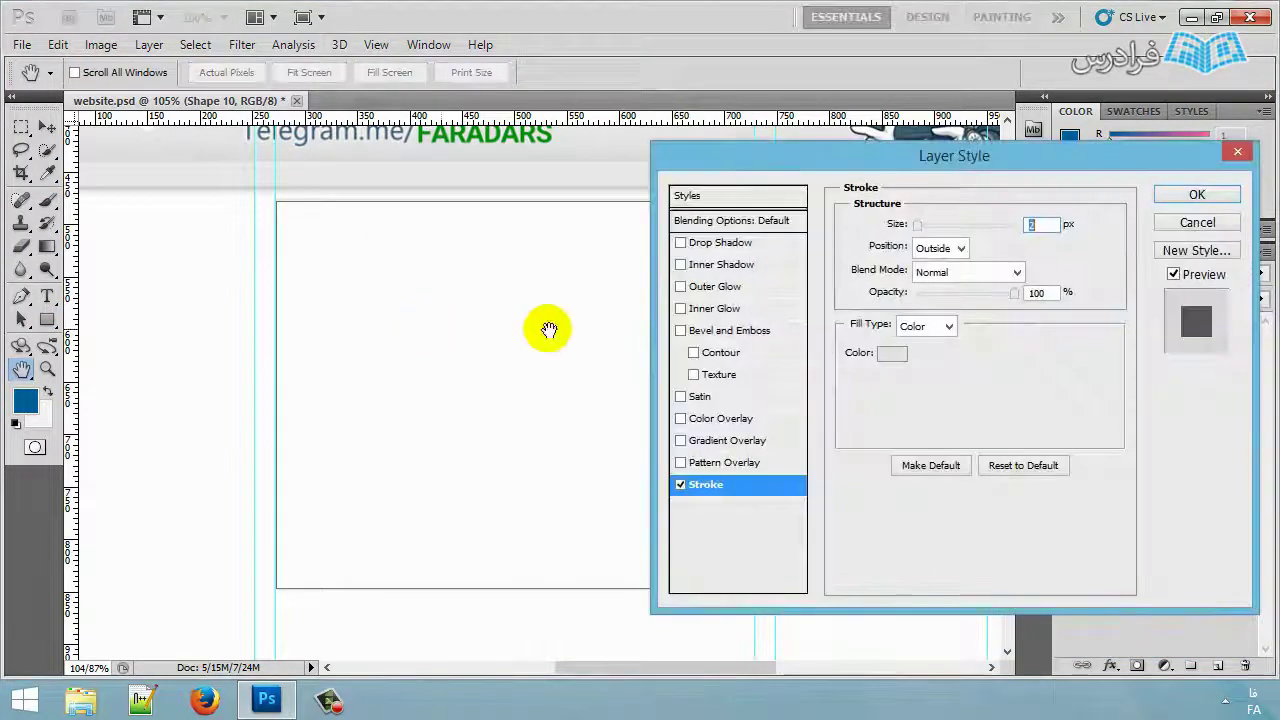
{"action": "left_click", "coordinate": [892, 352]}
{"action": "left_click", "coordinate": [899, 353]}
{"action": "left_click_drag", "start_coordinate": [899, 353], "coordinate": [824, 364]}
{"action": "left_click", "coordinate": [1254, 337]}
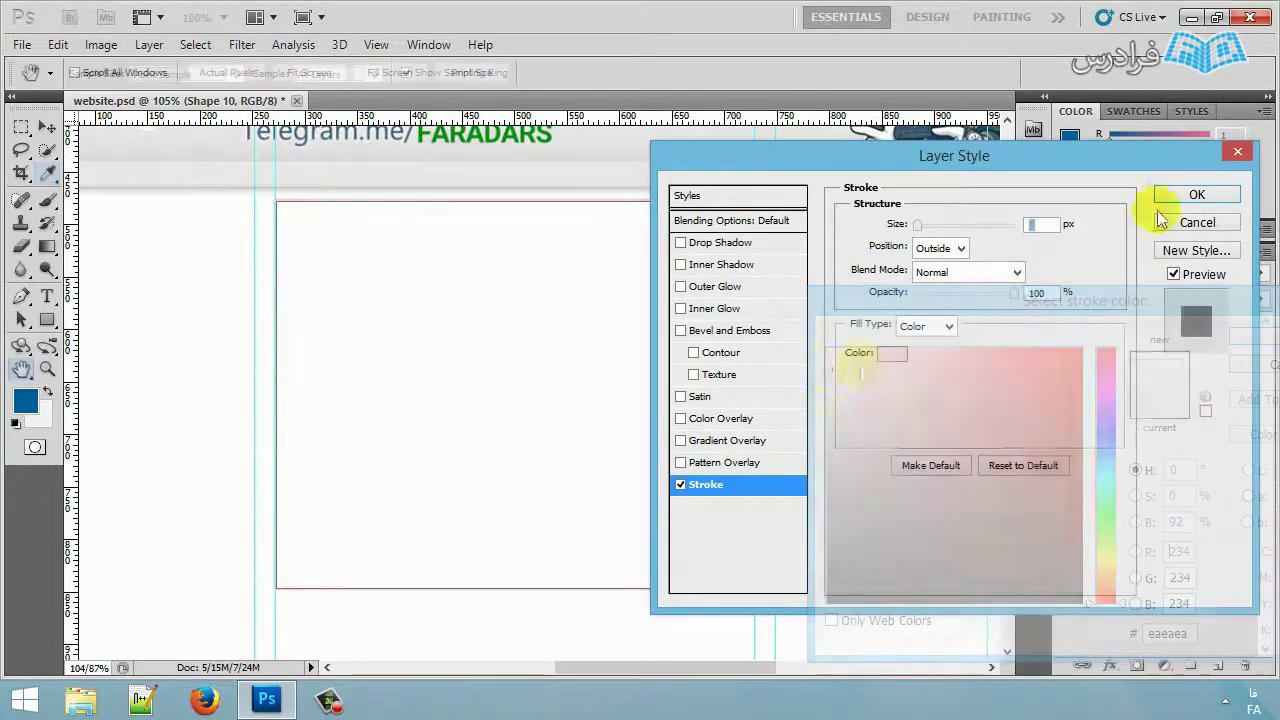
{"action": "left_click", "coordinate": [1174, 196]}
Draw a thin header strip across the top of the middle box and fill it with light gray #f3f3f3.
{"action": "key", "text": "u"}
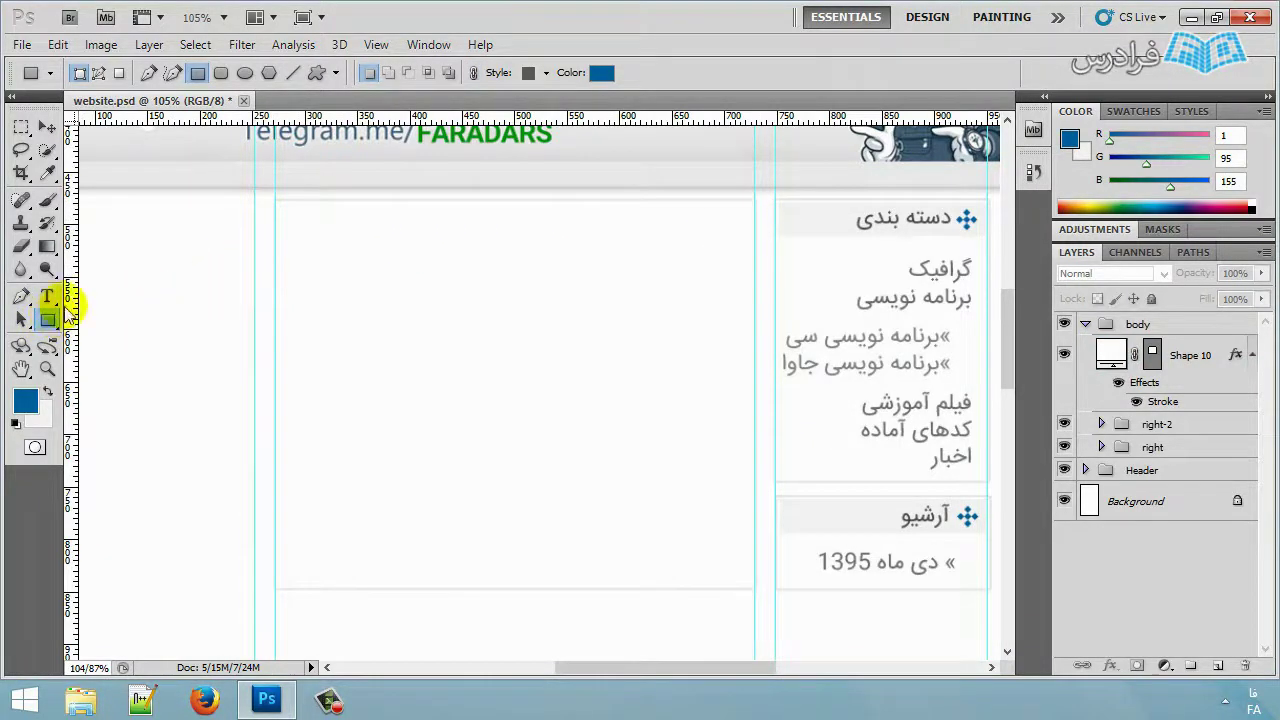
{"action": "left_click_drag", "start_coordinate": [279, 204], "coordinate": [747, 233]}
{"action": "scroll", "coordinate": [700, 234], "scroll_direction": "up", "scroll_amount": 1}
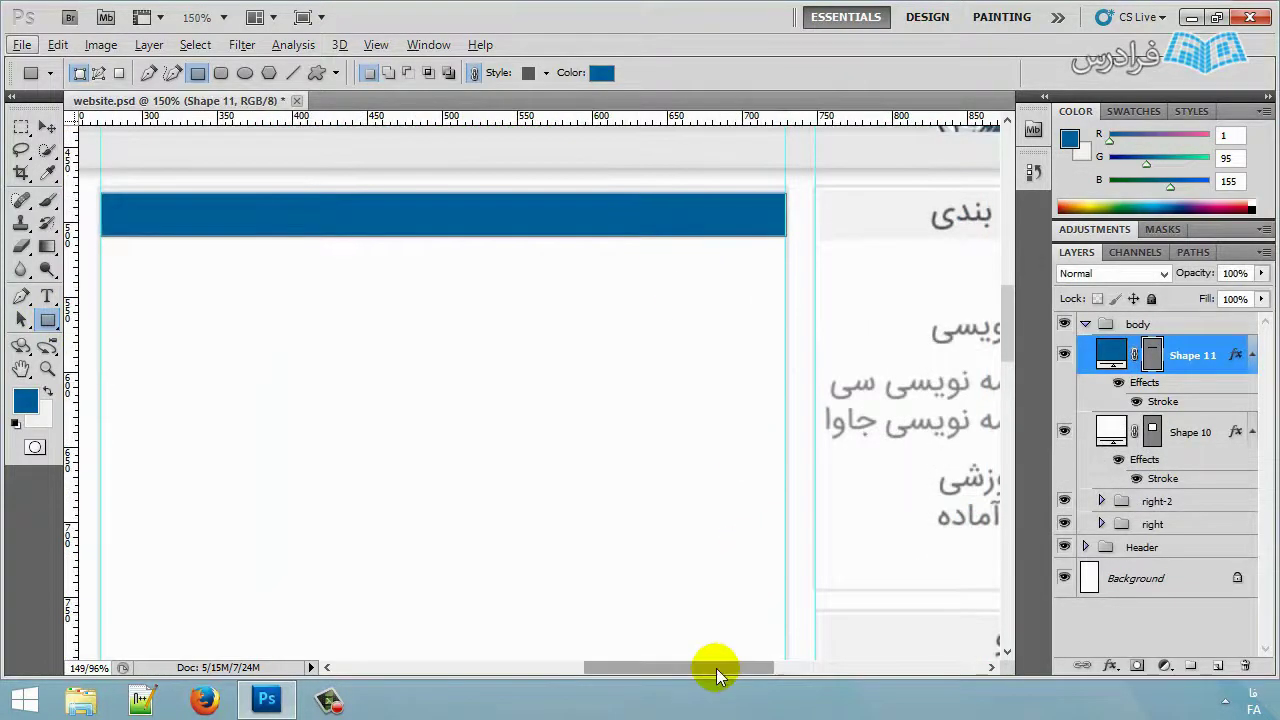
{"action": "left_click_drag", "start_coordinate": [716, 668], "coordinate": [699, 668]}
{"action": "double_click", "coordinate": [1109, 351]}
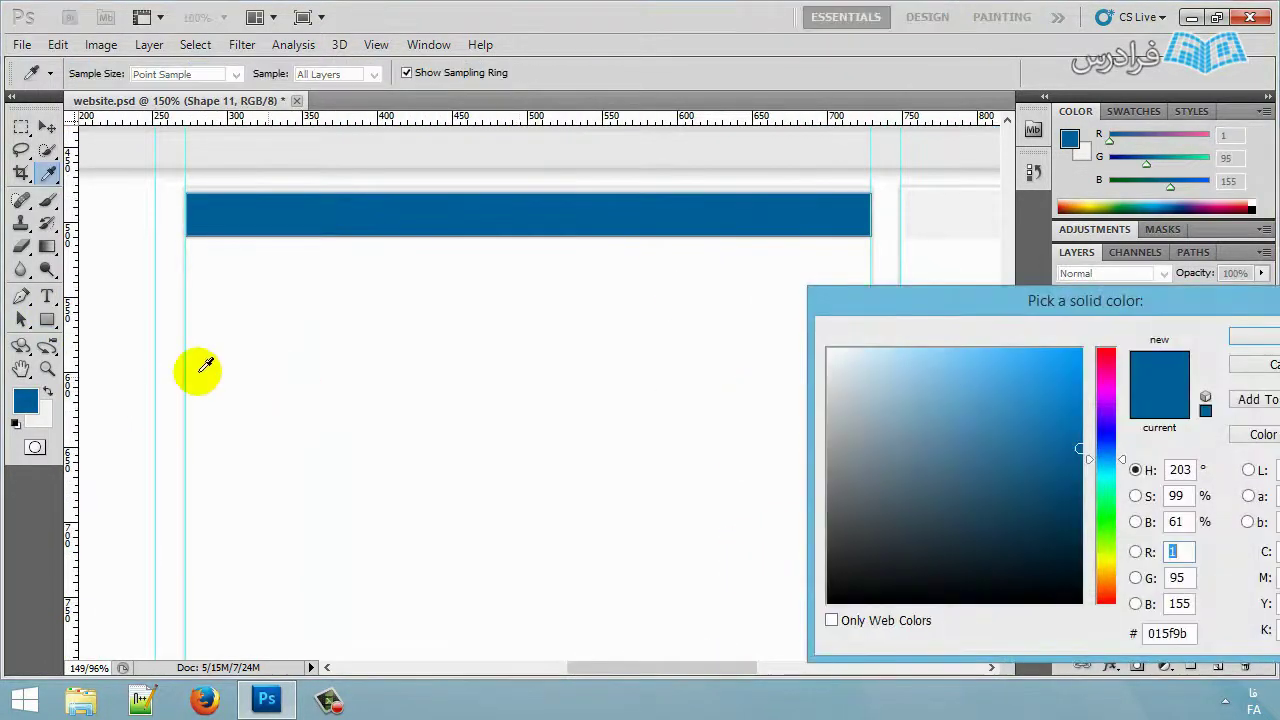
{"action": "left_click", "coordinate": [50, 413]}
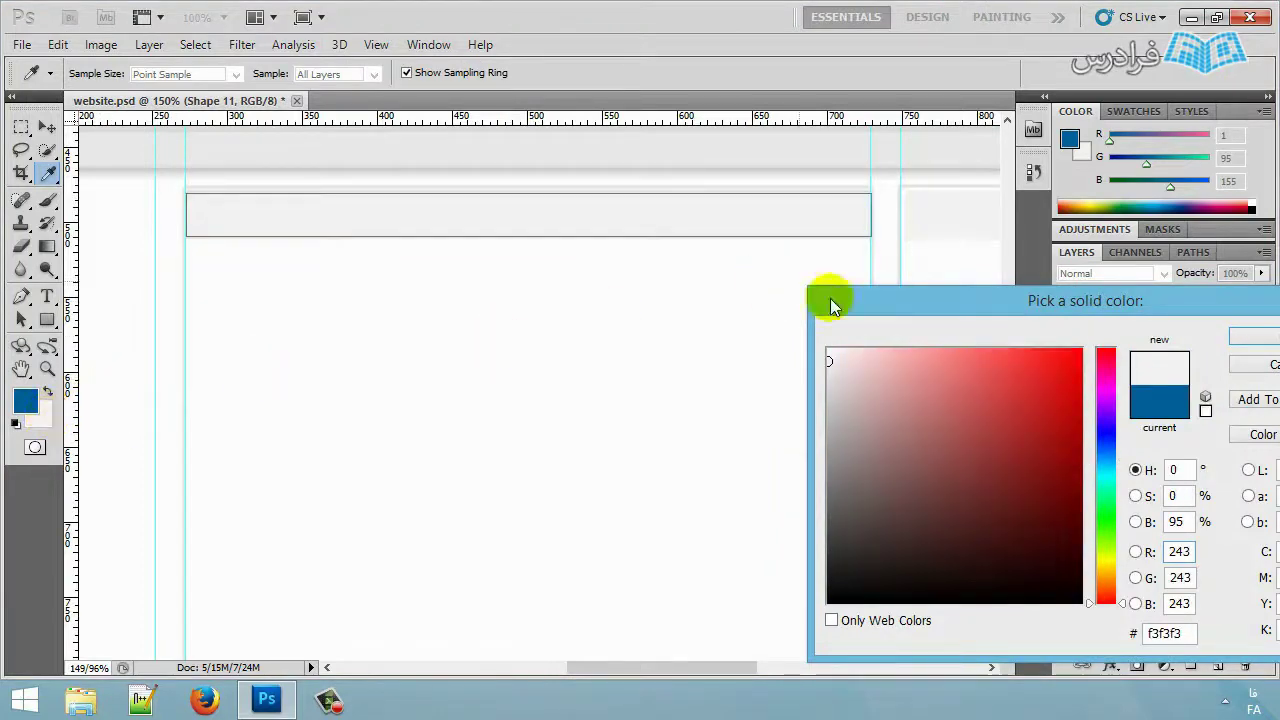
{"action": "left_click", "coordinate": [1248, 348]}
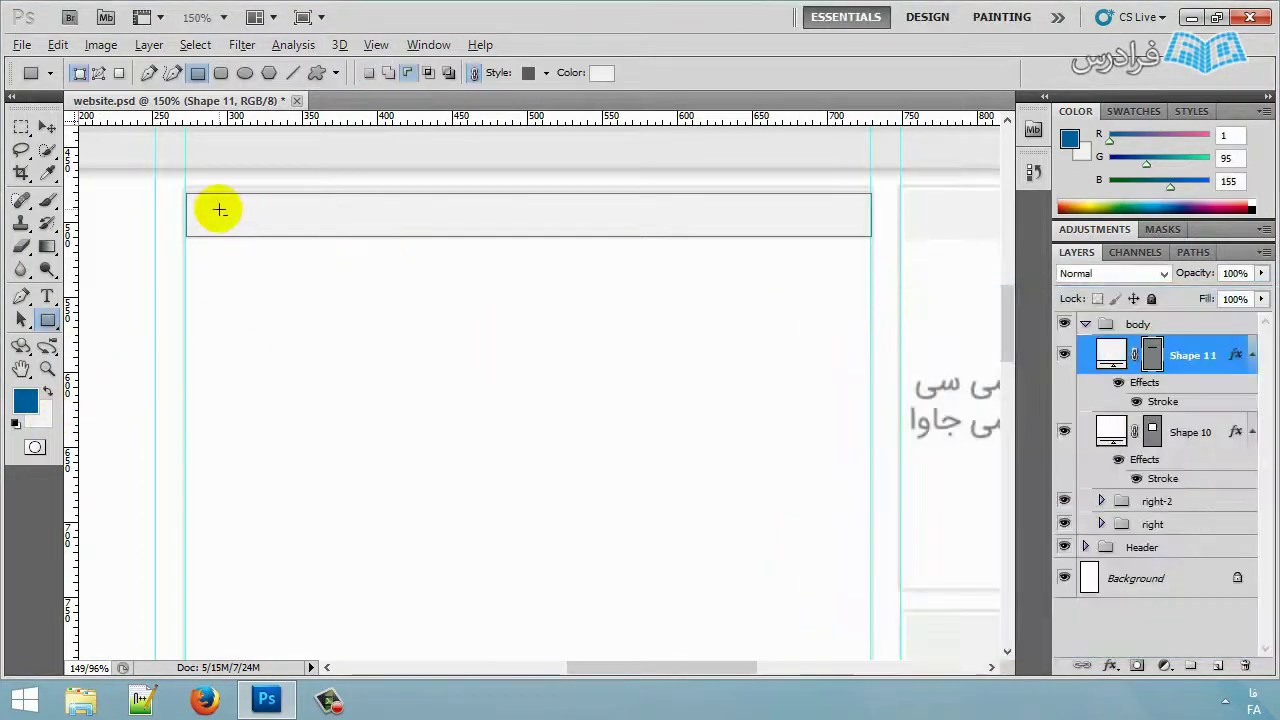
Hide the header strip's stroke effect and narrow the strip so both ends sit slightly inside the middle box, applying the transformation.
{"action": "scroll", "coordinate": [217, 206], "scroll_direction": "up", "scroll_amount": 1}
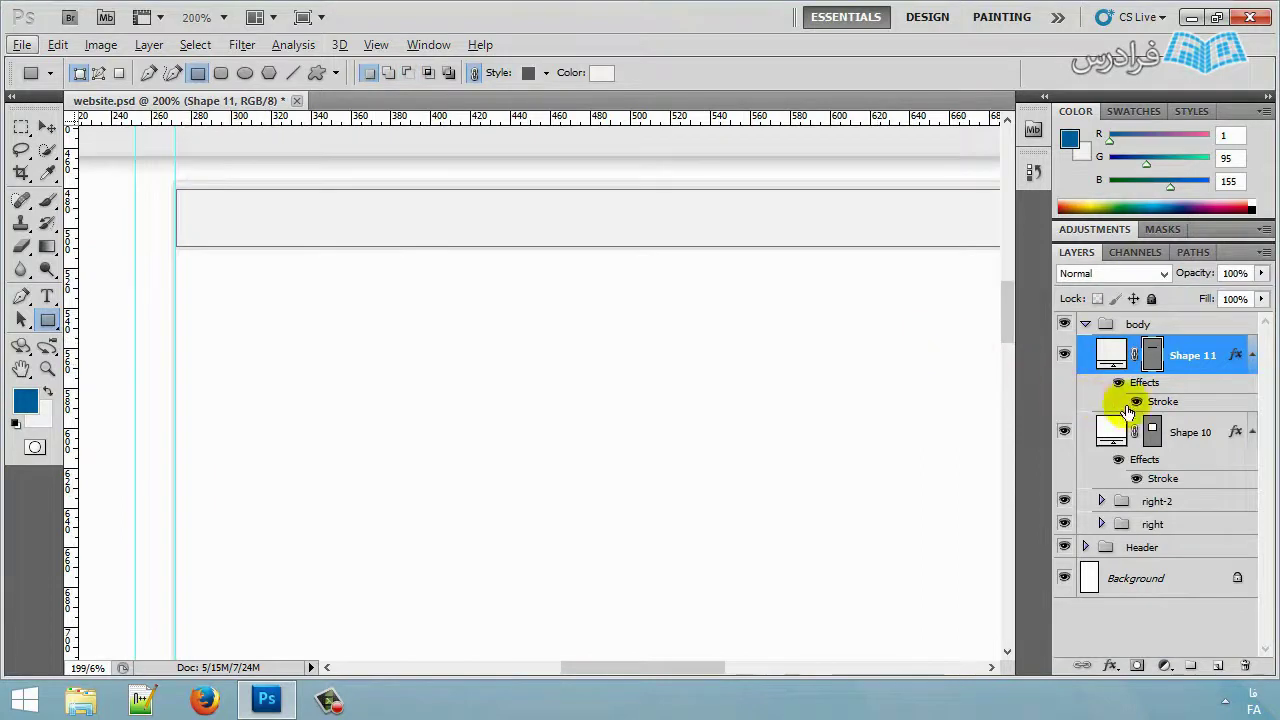
{"action": "key", "text": "v"}
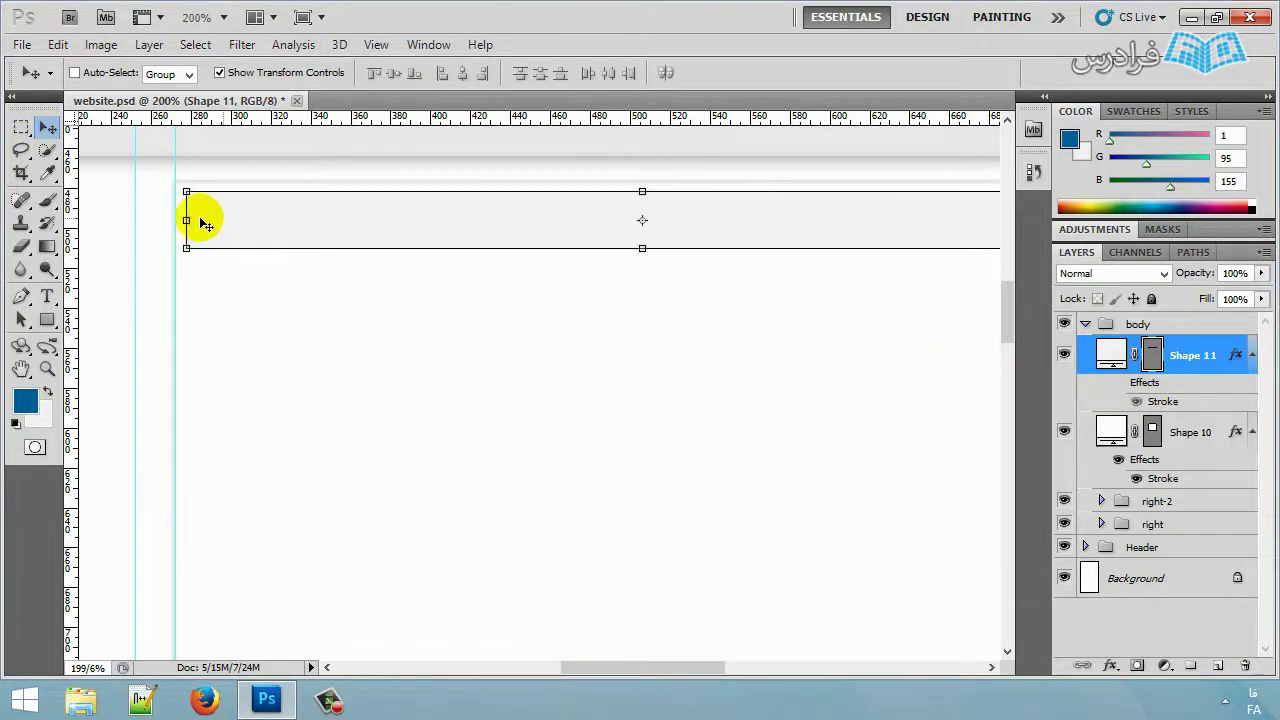
{"action": "left_click_drag", "start_coordinate": [176, 218], "coordinate": [197, 218]}
{"action": "scroll", "coordinate": [963, 246], "scroll_direction": "up", "scroll_amount": 1}
{"action": "scroll", "coordinate": [975, 230], "scroll_direction": "up", "scroll_amount": 4}
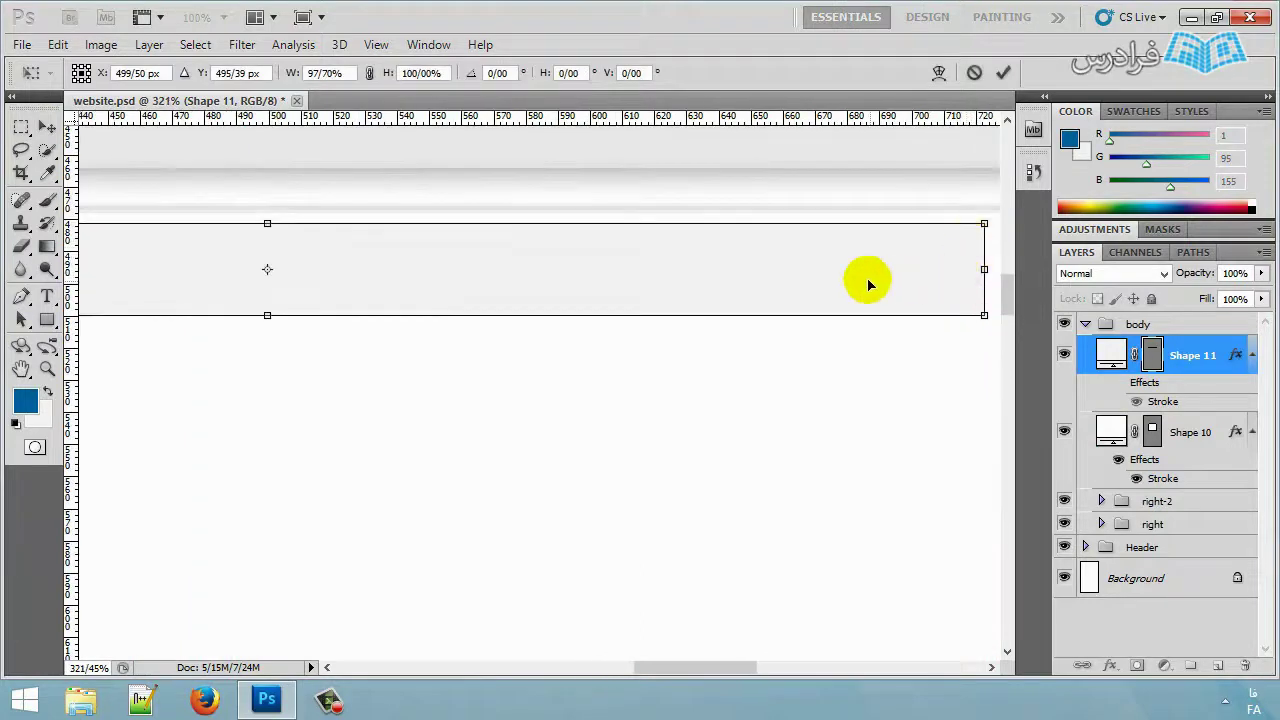
{"action": "left_click_drag", "start_coordinate": [750, 672], "coordinate": [771, 672]}
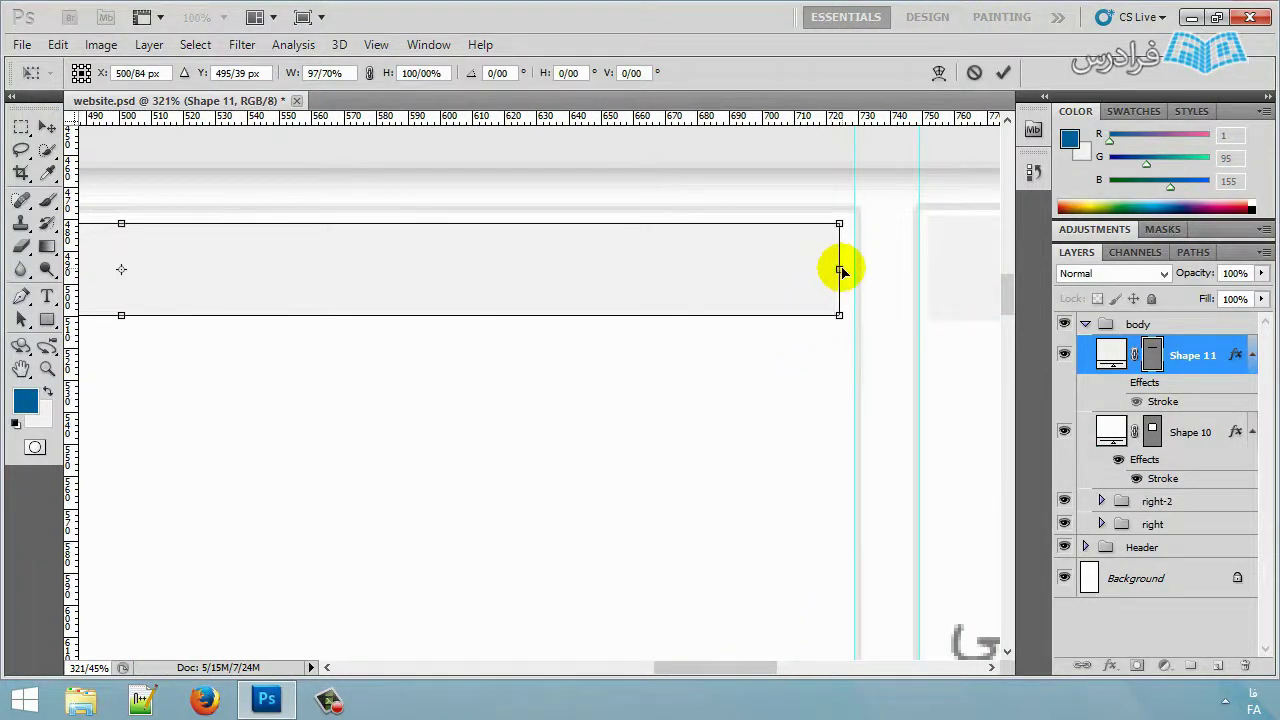
{"action": "left_click_drag", "start_coordinate": [743, 668], "coordinate": [602, 648]}
{"action": "left_click_drag", "start_coordinate": [464, 269], "coordinate": [451, 269]}
{"action": "key", "text": "Return"}
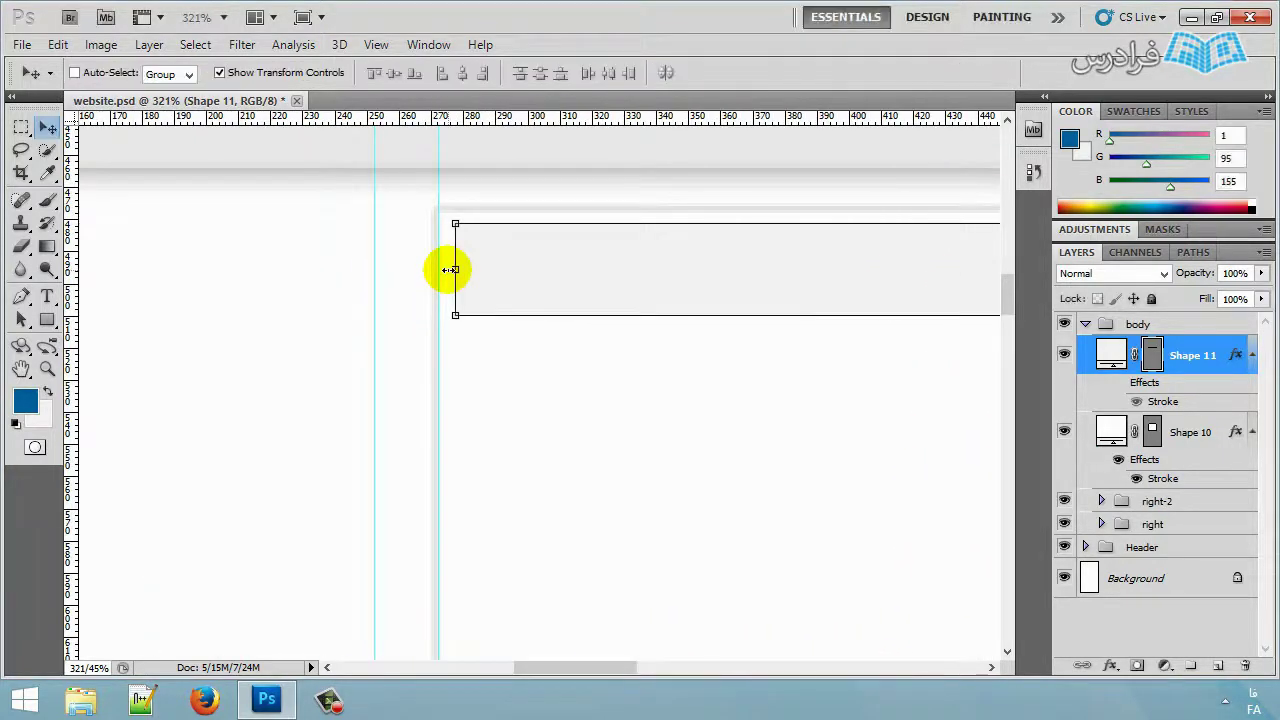
Draw a small heart custom shape near the right end of the middle box's header strip.
{"action": "scroll", "coordinate": [714, 329], "scroll_direction": "down", "scroll_amount": 5}
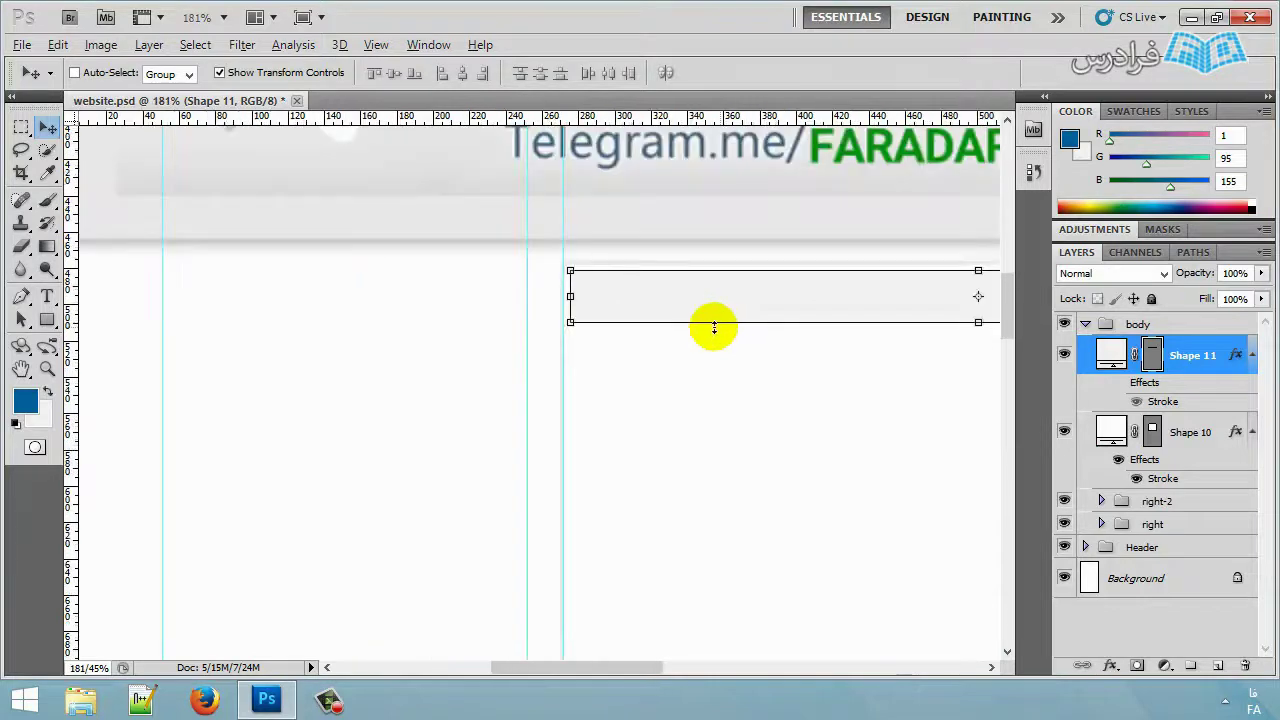
{"action": "left_click_drag", "start_coordinate": [577, 666], "coordinate": [661, 668]}
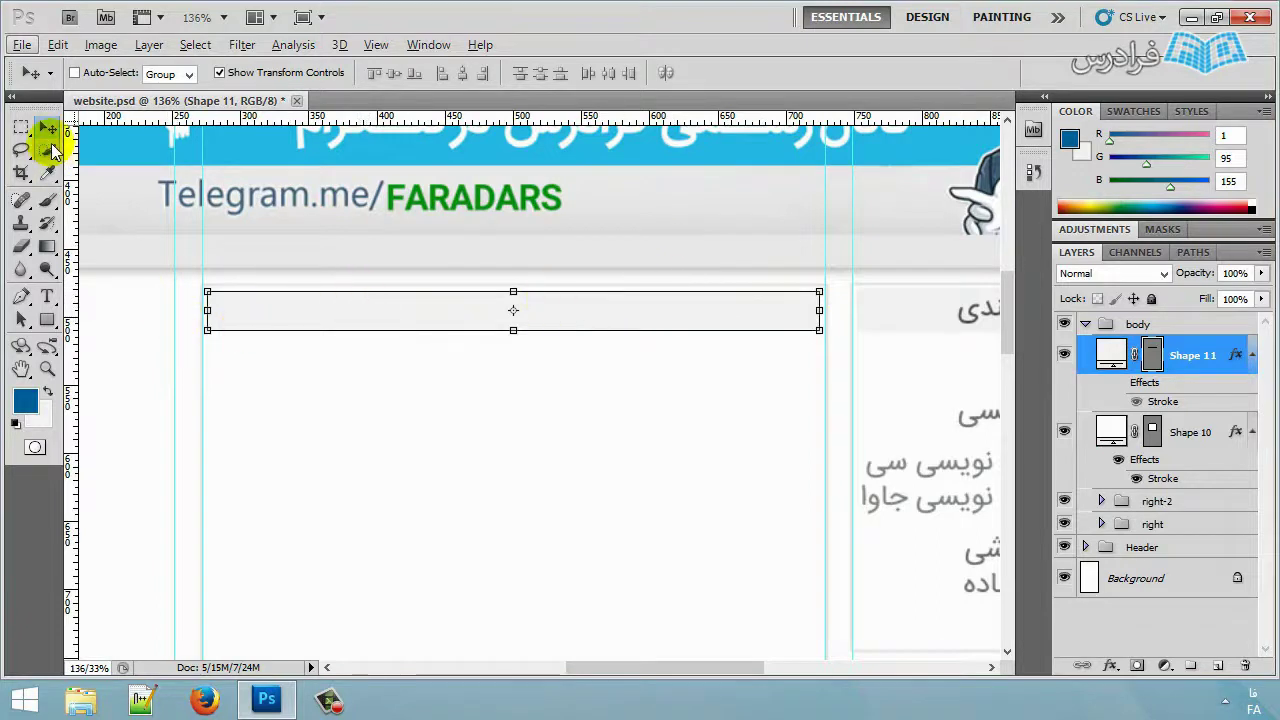
{"action": "left_click", "coordinate": [46, 320]}
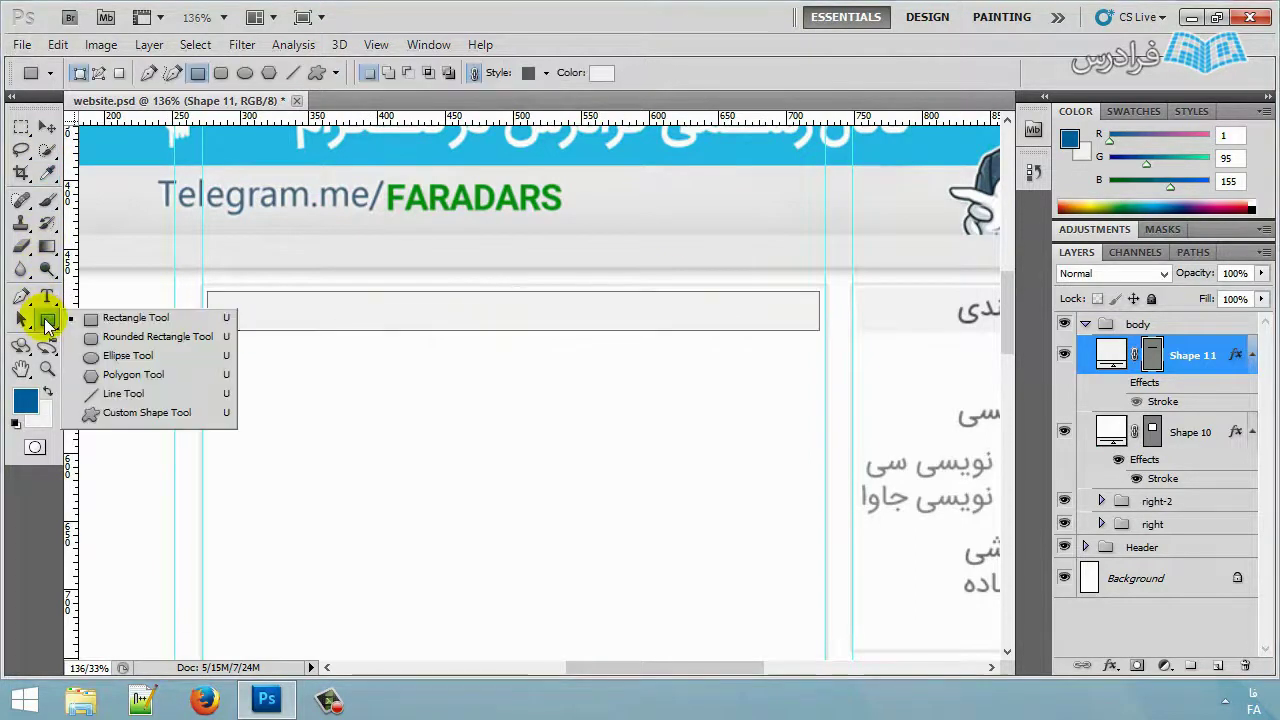
{"action": "left_click", "coordinate": [172, 412]}
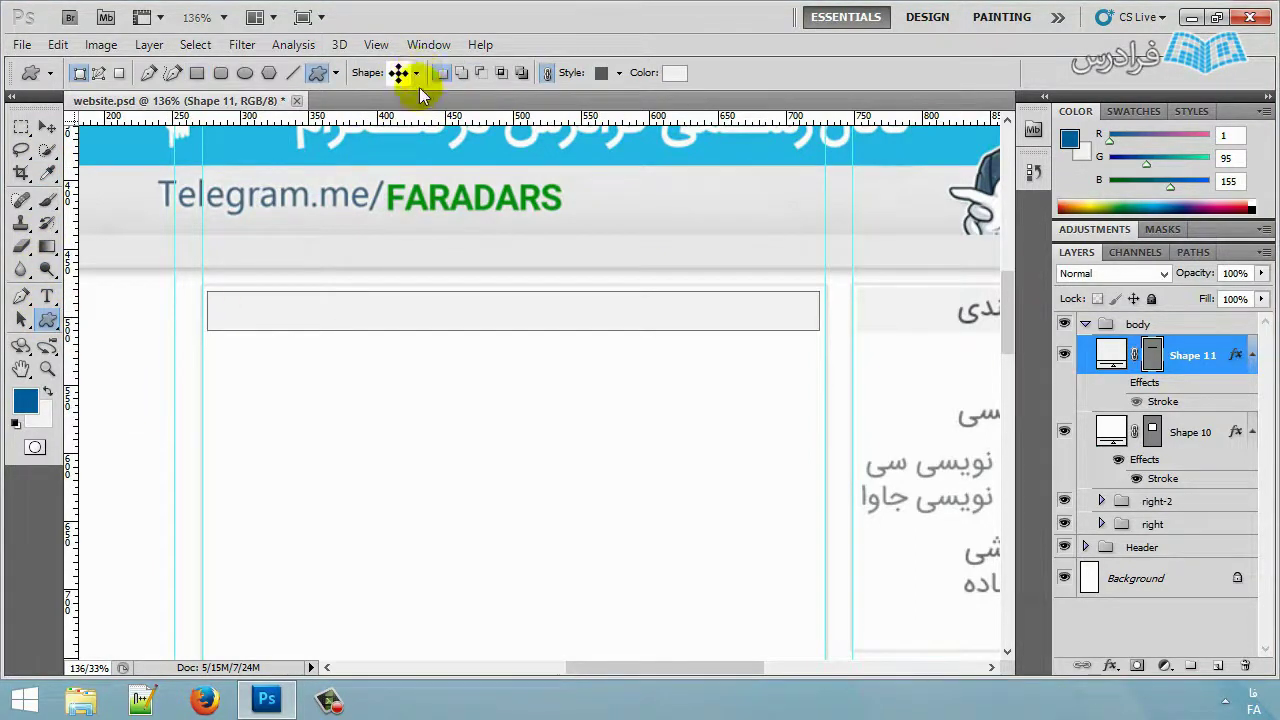
{"action": "left_click", "coordinate": [417, 75]}
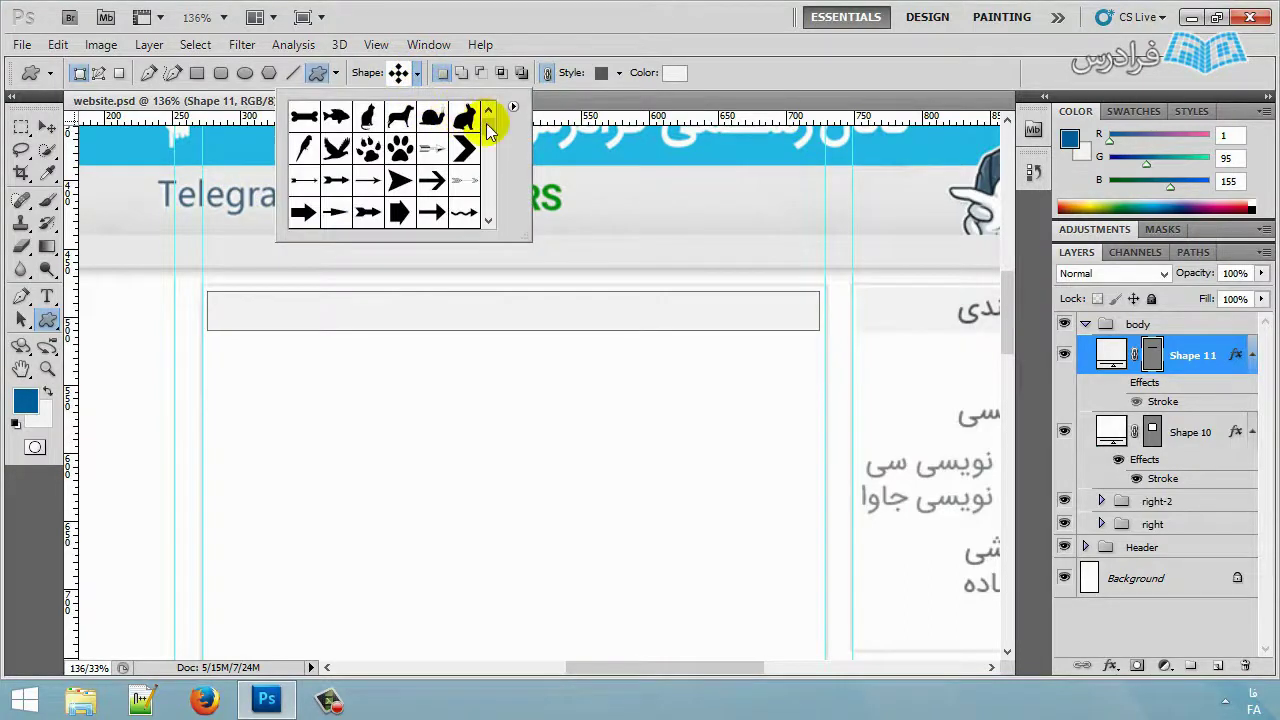
{"action": "left_click_drag", "start_coordinate": [489, 130], "coordinate": [486, 166]}
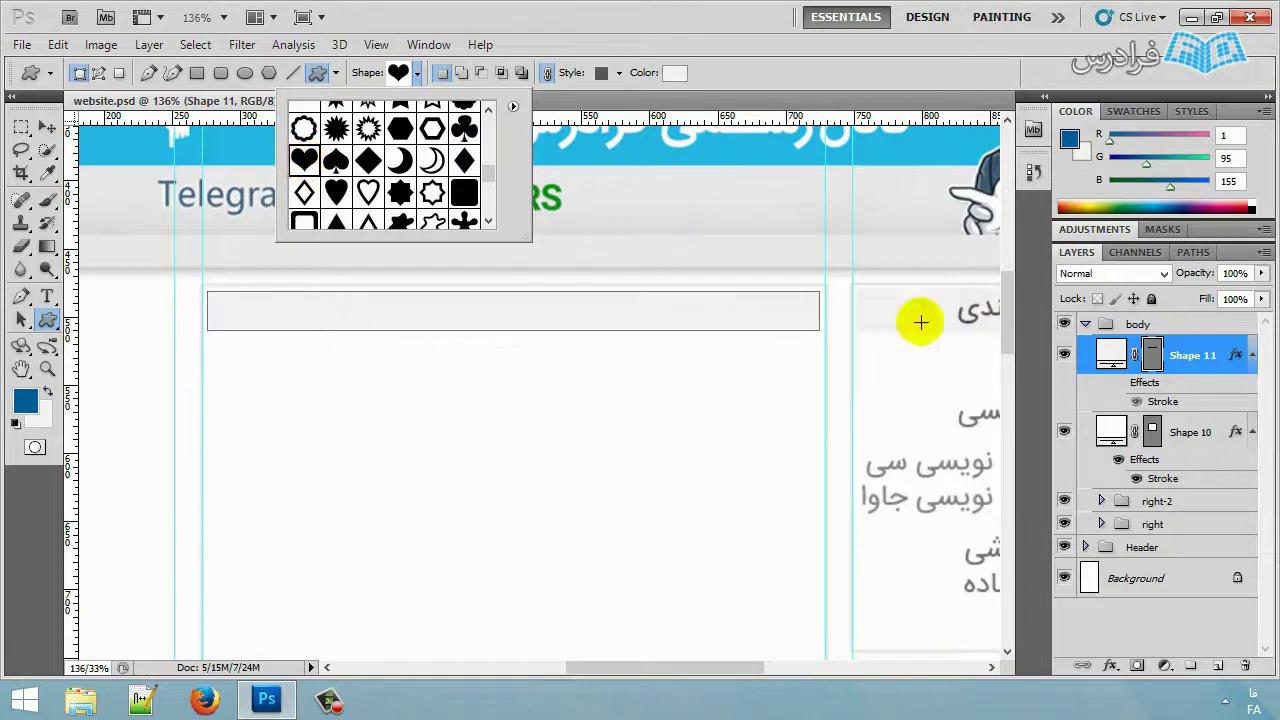
{"action": "left_click", "coordinate": [791, 313]}
{"action": "left_click_drag", "start_coordinate": [770, 332], "coordinate": [771, 331]}
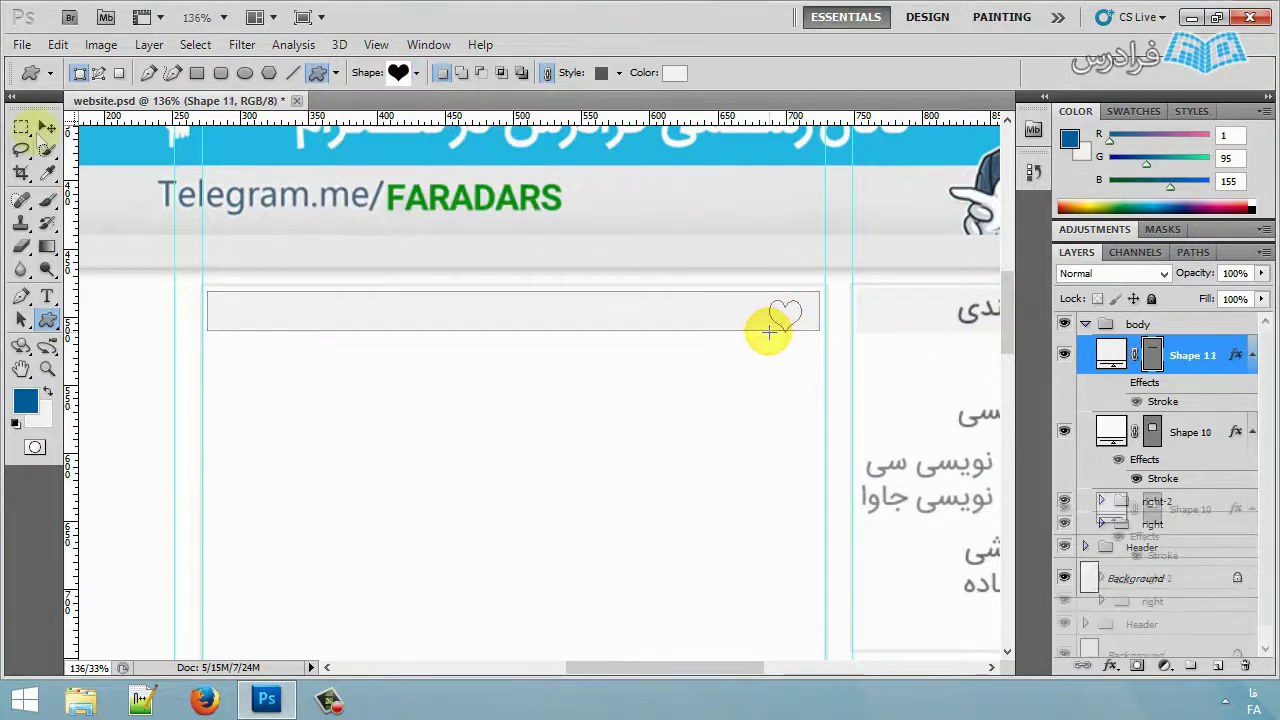
Fill the heart with red #d50000 and nudge it slightly right within the header strip.
{"action": "left_click", "coordinate": [47, 128]}
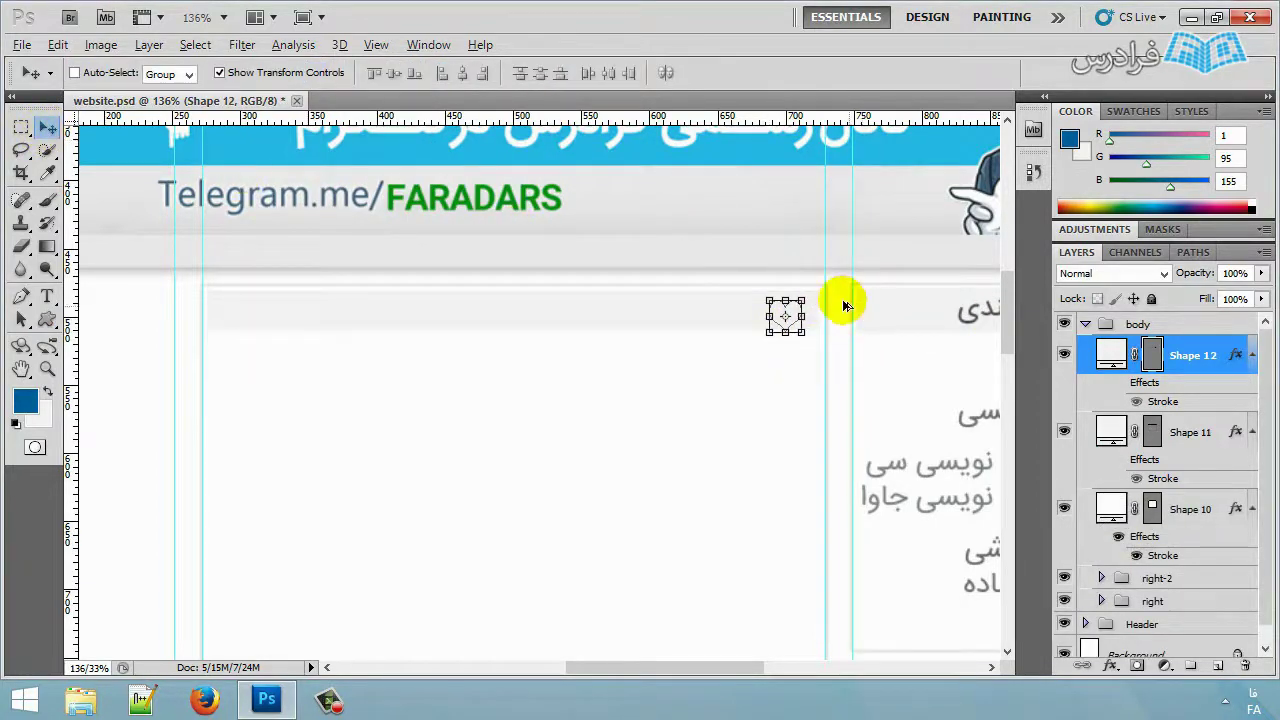
{"action": "scroll", "coordinate": [843, 305], "scroll_direction": "up", "scroll_amount": 5}
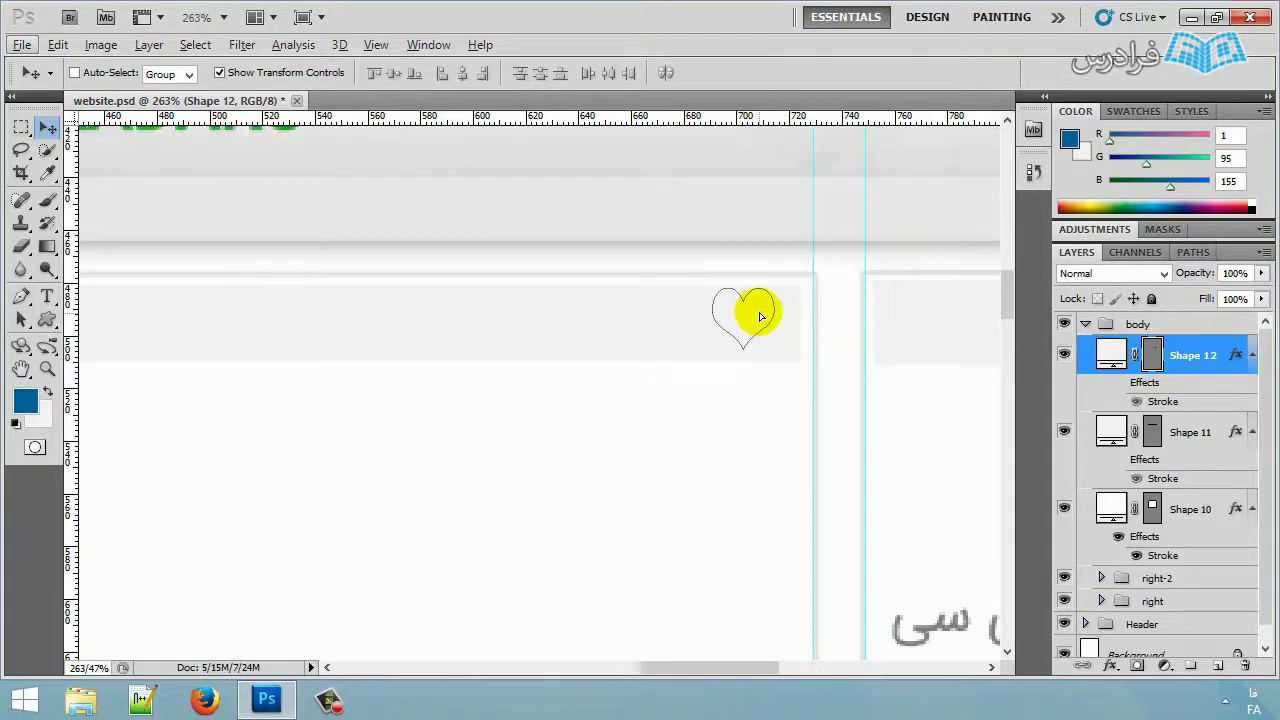
{"action": "left_click", "coordinate": [1100, 362]}
{"action": "double_click", "coordinate": [1113, 355]}
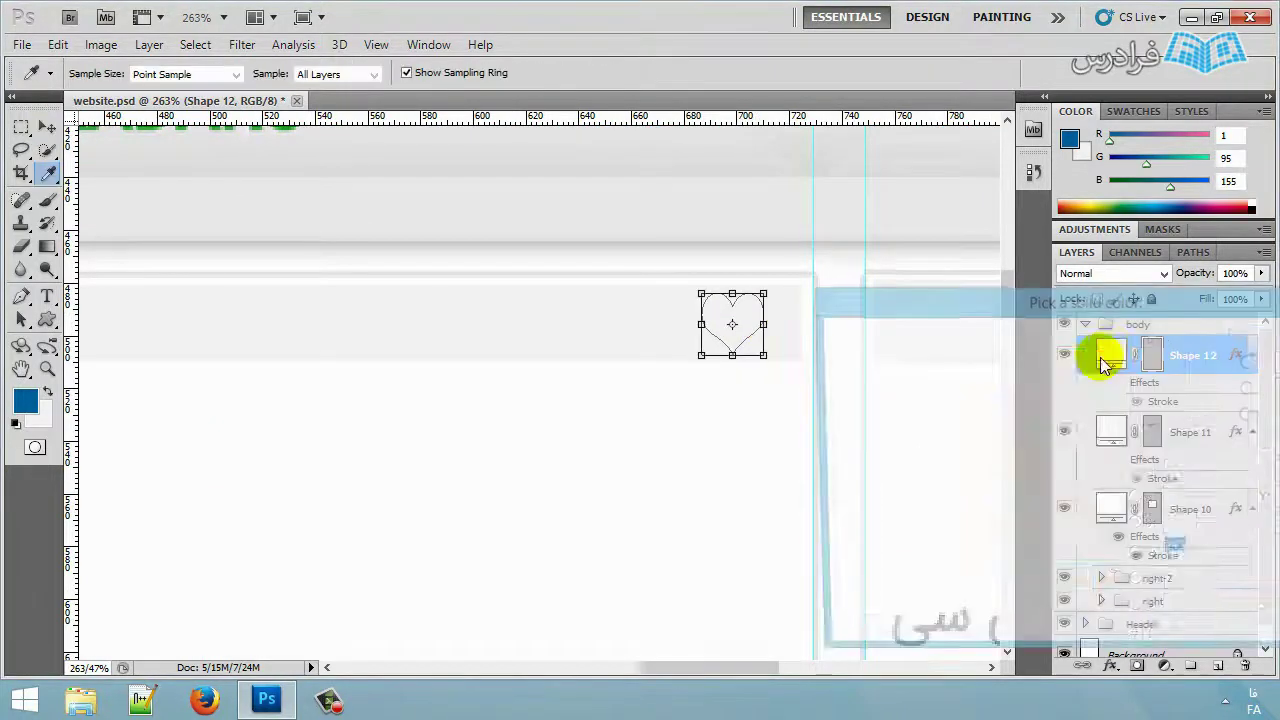
{"action": "left_click_drag", "start_coordinate": [1006, 400], "coordinate": [1082, 361]}
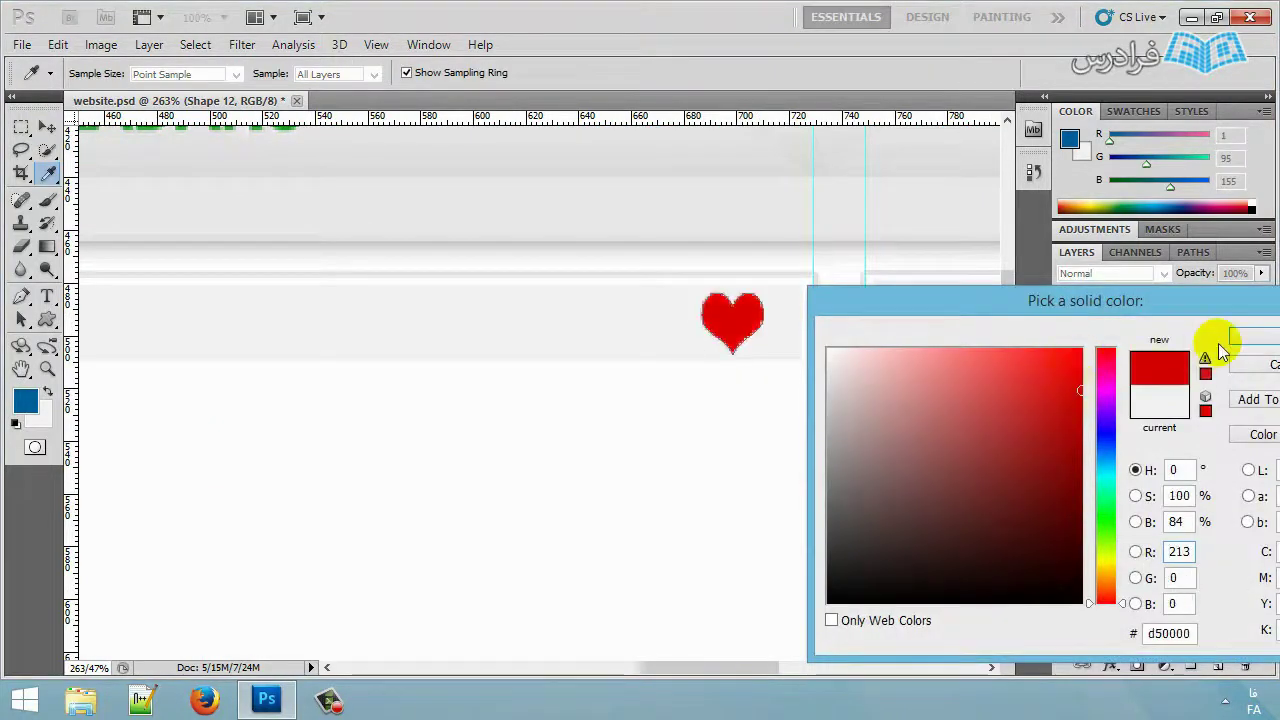
{"action": "left_click", "coordinate": [1250, 339]}
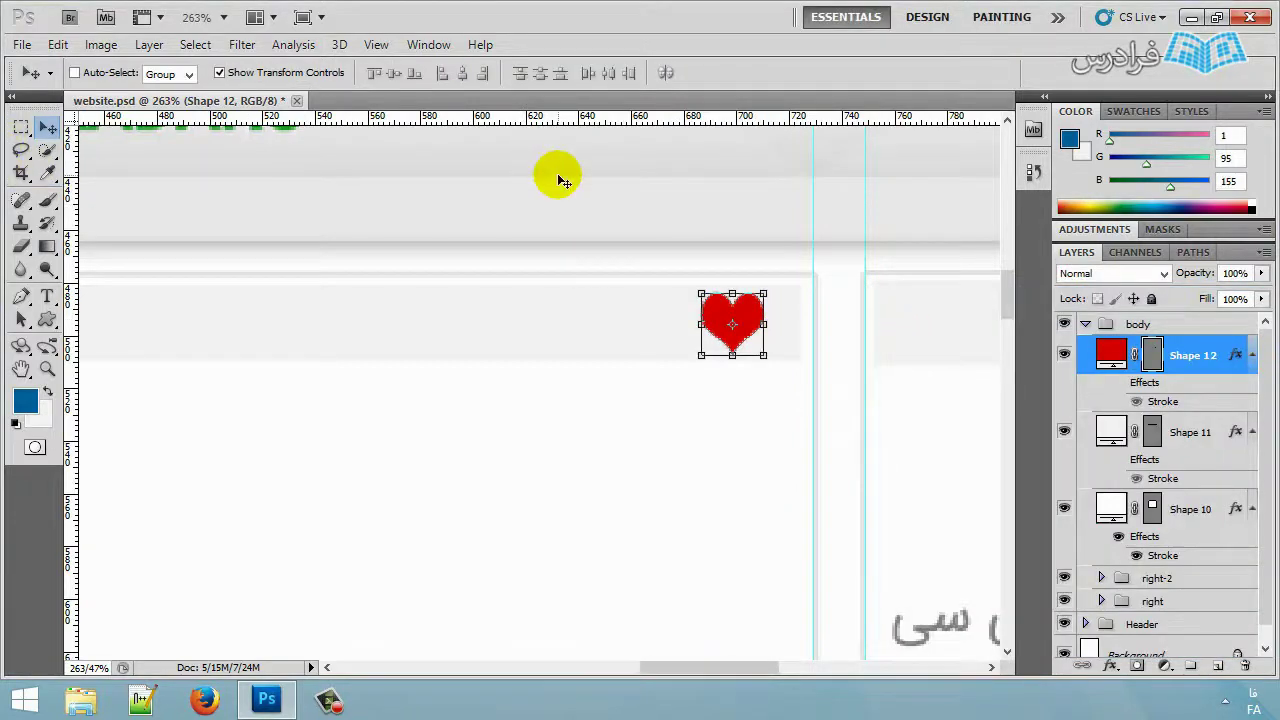
{"action": "key", "text": "Right"}
{"action": "key", "text": "Right"}
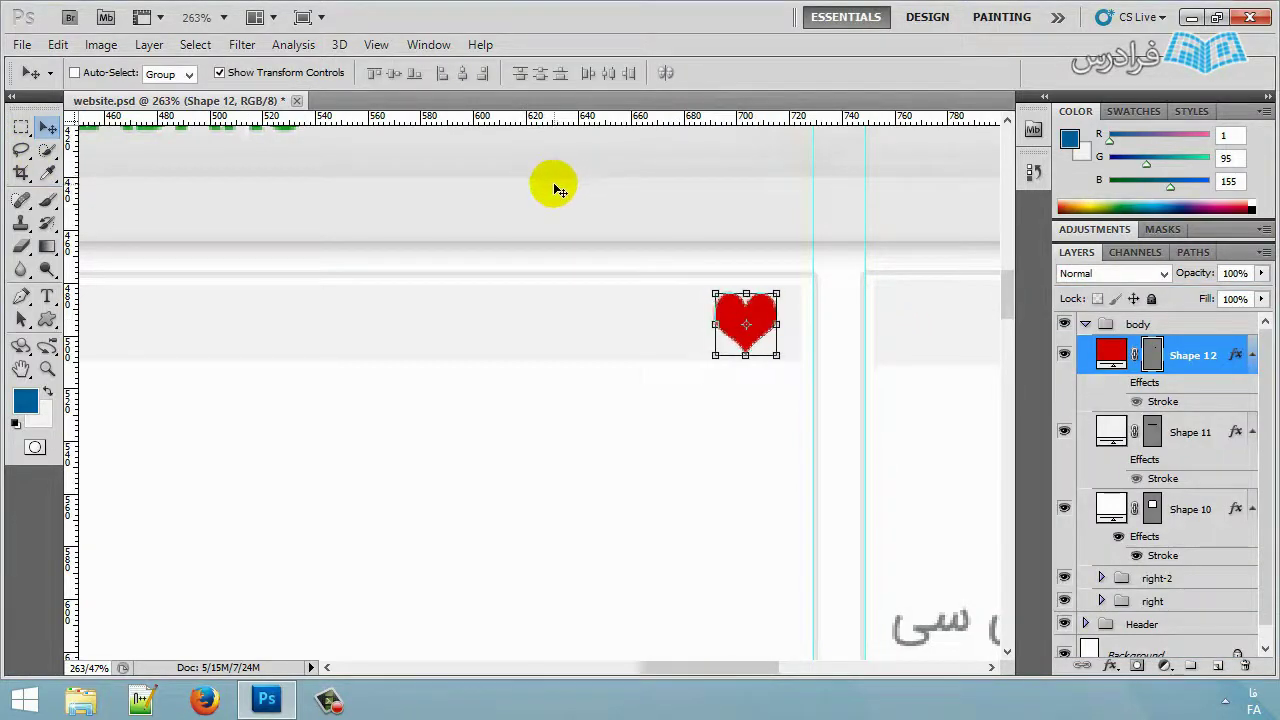
Stretch the Shape 11 header strip to about 107.96% height, apply the transformation, and nudge it up near the box's top edge.
{"action": "left_click", "coordinate": [1203, 431]}
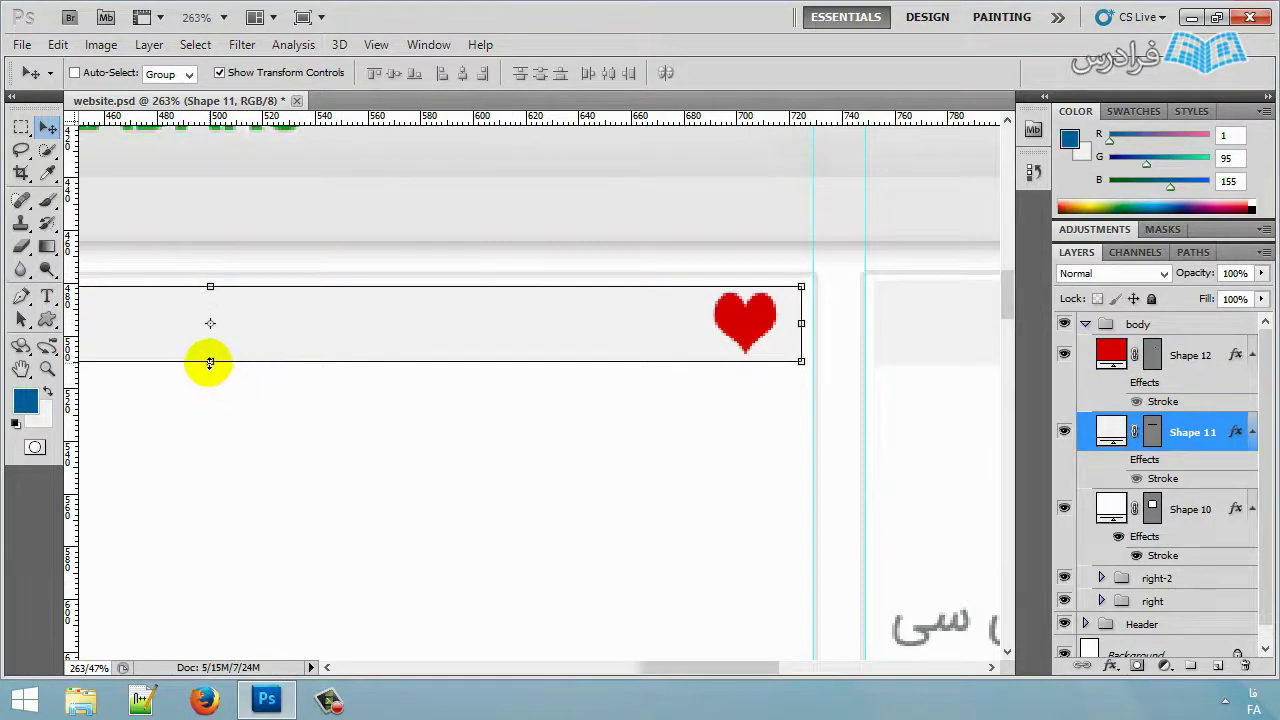
{"action": "left_click_drag", "start_coordinate": [210, 362], "coordinate": [214, 376]}
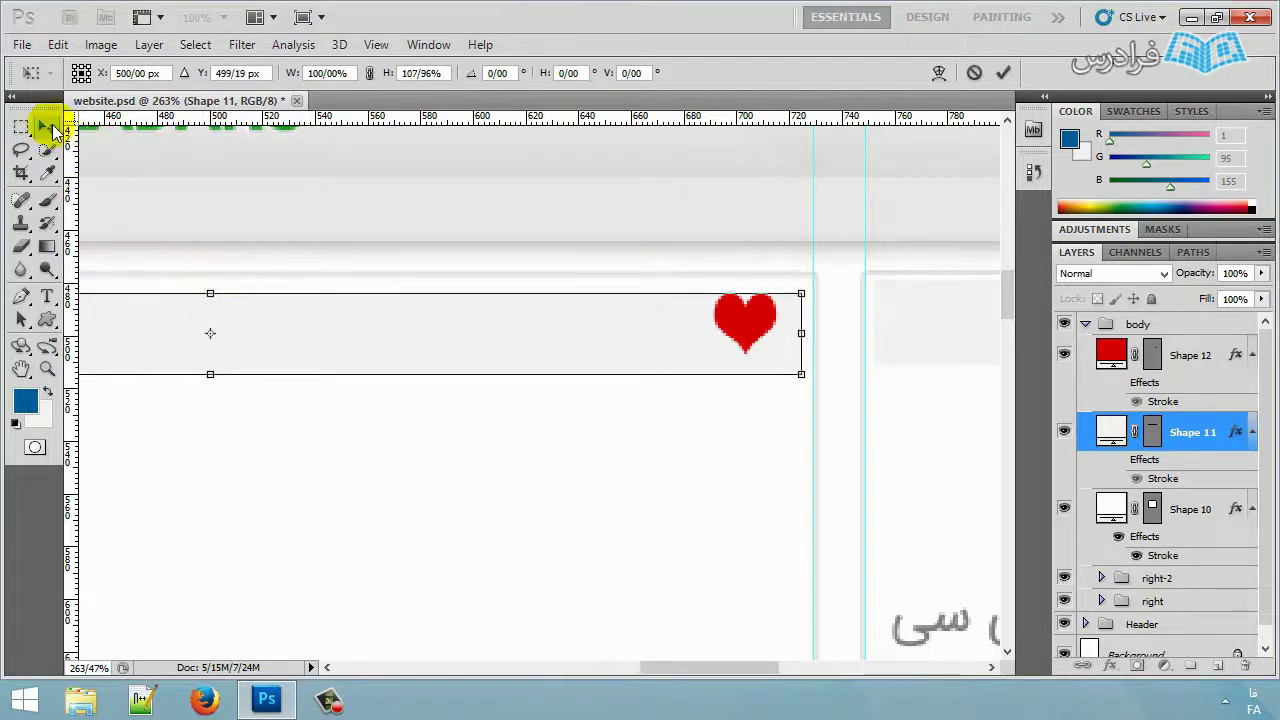
{"action": "left_click", "coordinate": [48, 127]}
{"action": "left_click", "coordinate": [534, 278]}
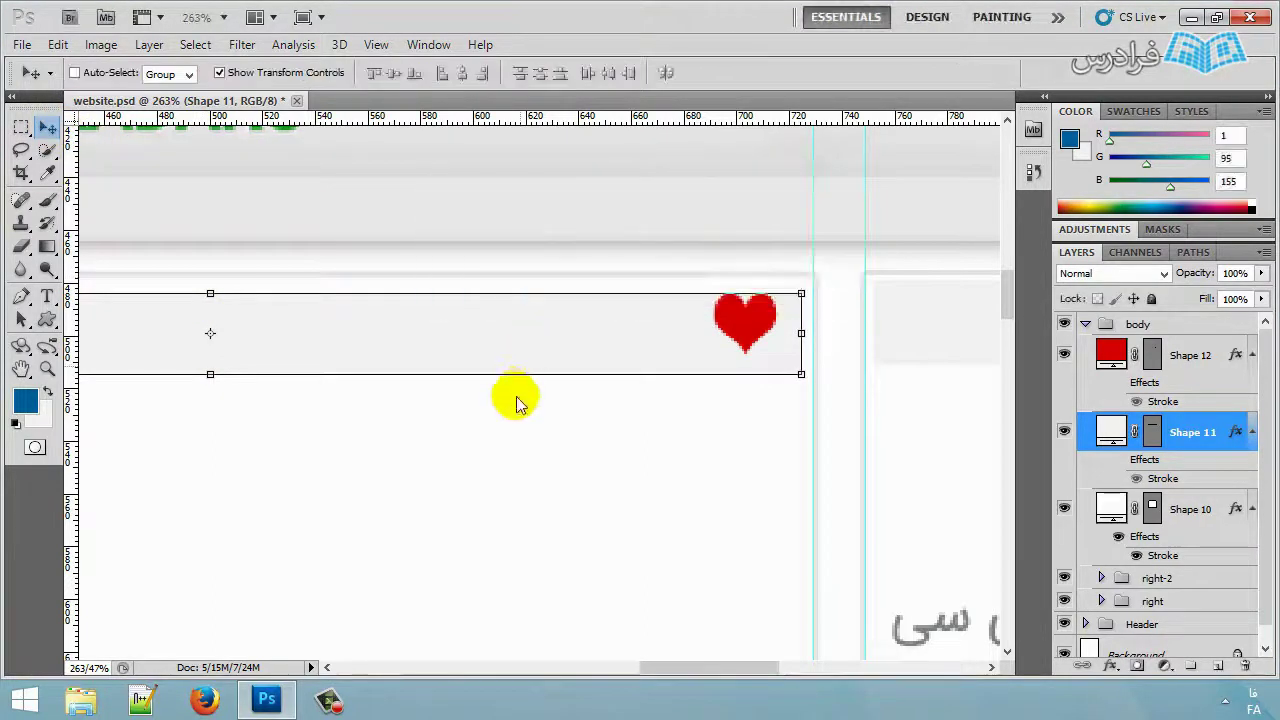
{"action": "key", "text": "Up"}
{"action": "key", "text": "Up"}
{"action": "key", "text": "Up"}
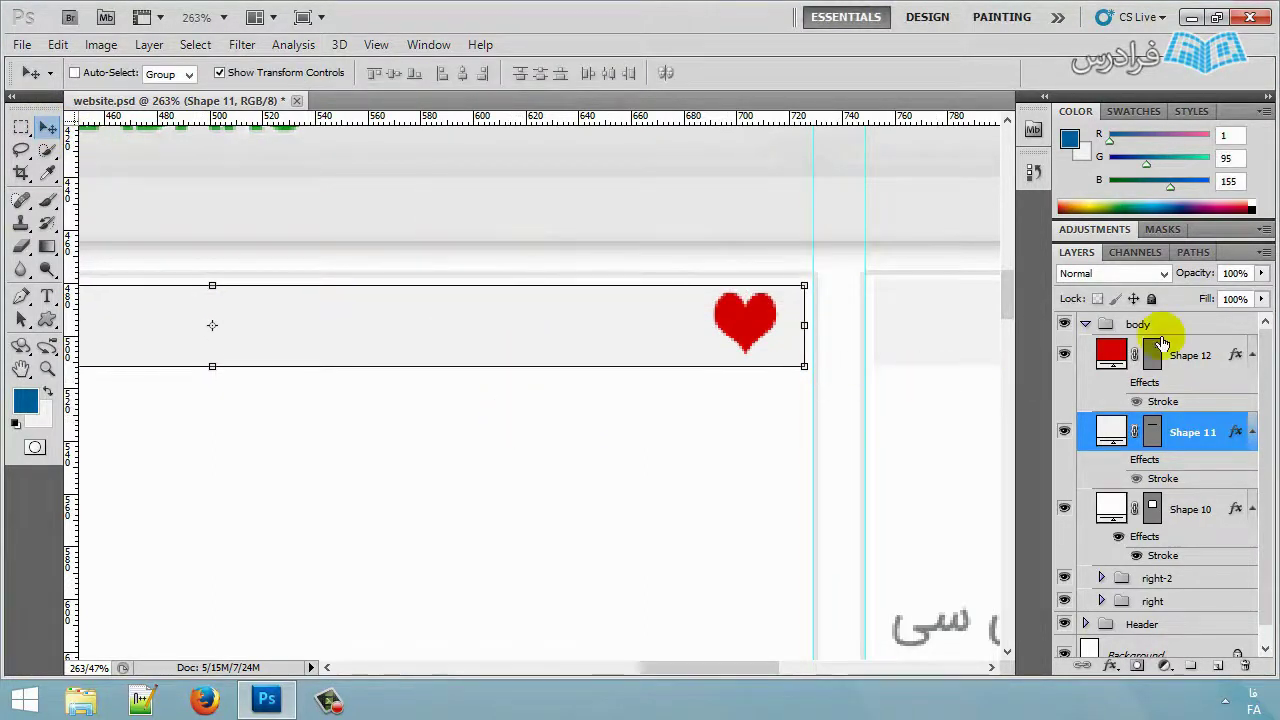
Select the red heart shape and nudge it slightly down within the header strip.
{"action": "left_click", "coordinate": [1191, 355]}
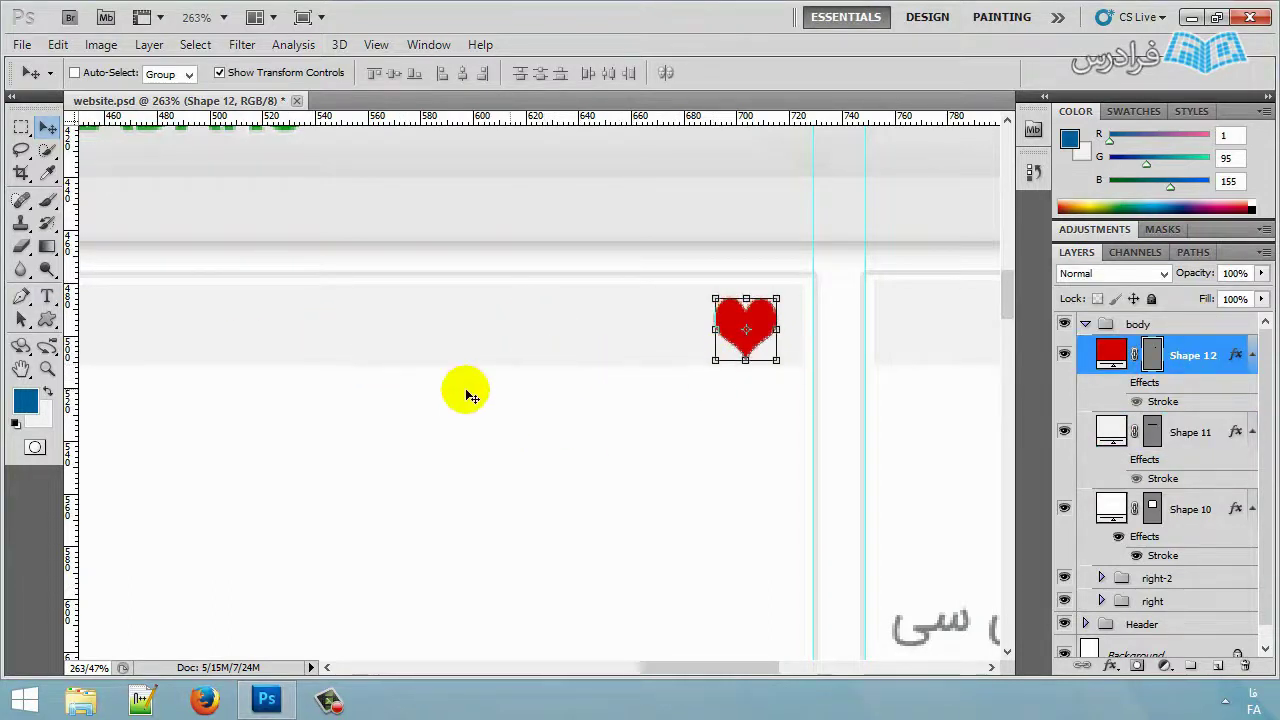
Add the Persian title text "ویدئو آموزشی طراحی قالب استاتیک برای سایت" and move it onto the middle box's header strip.
{"action": "left_click", "coordinate": [47, 297]}
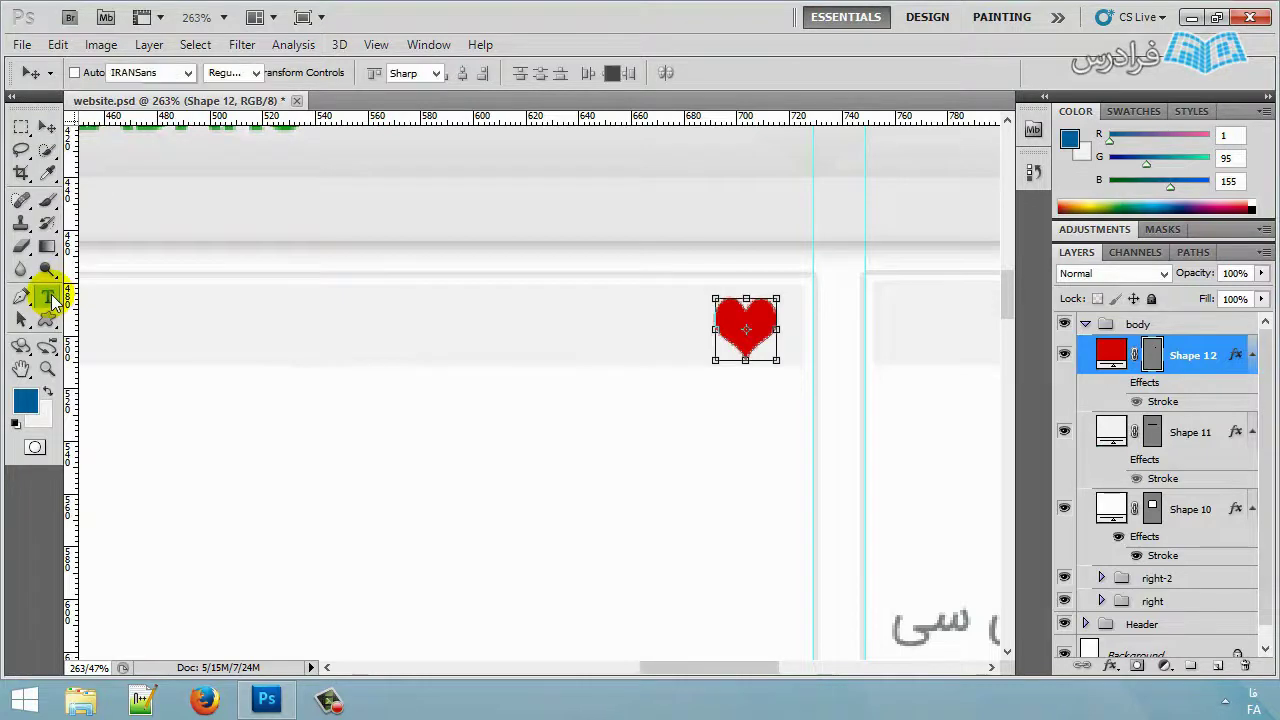
{"action": "left_click", "coordinate": [625, 446]}
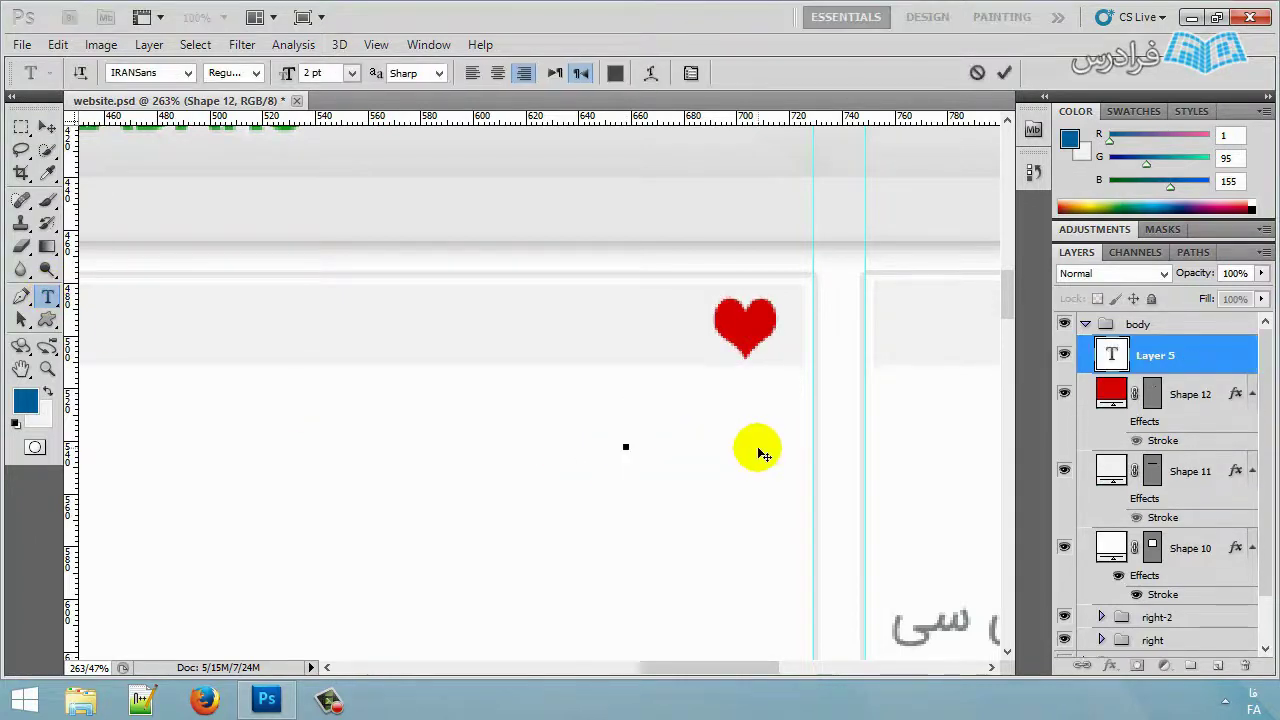
{"action": "type", "text": "ویدئو"}
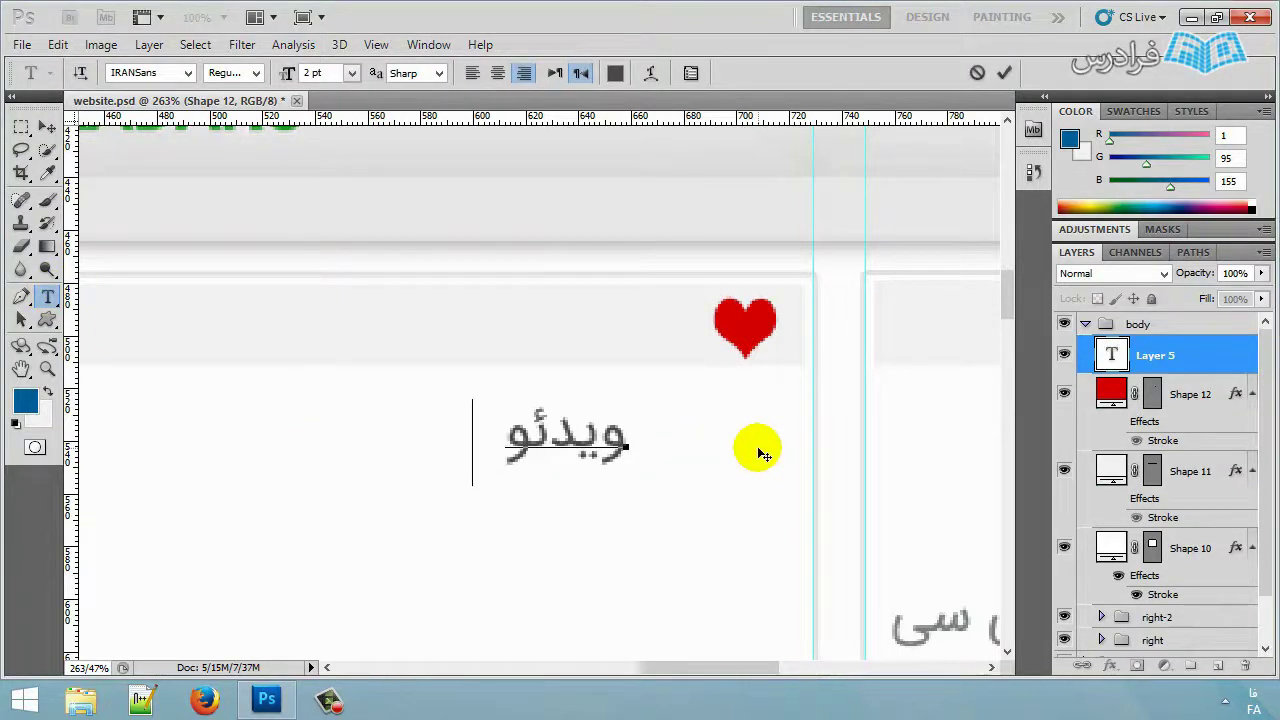
{"action": "type", "text": " آموزشی"}
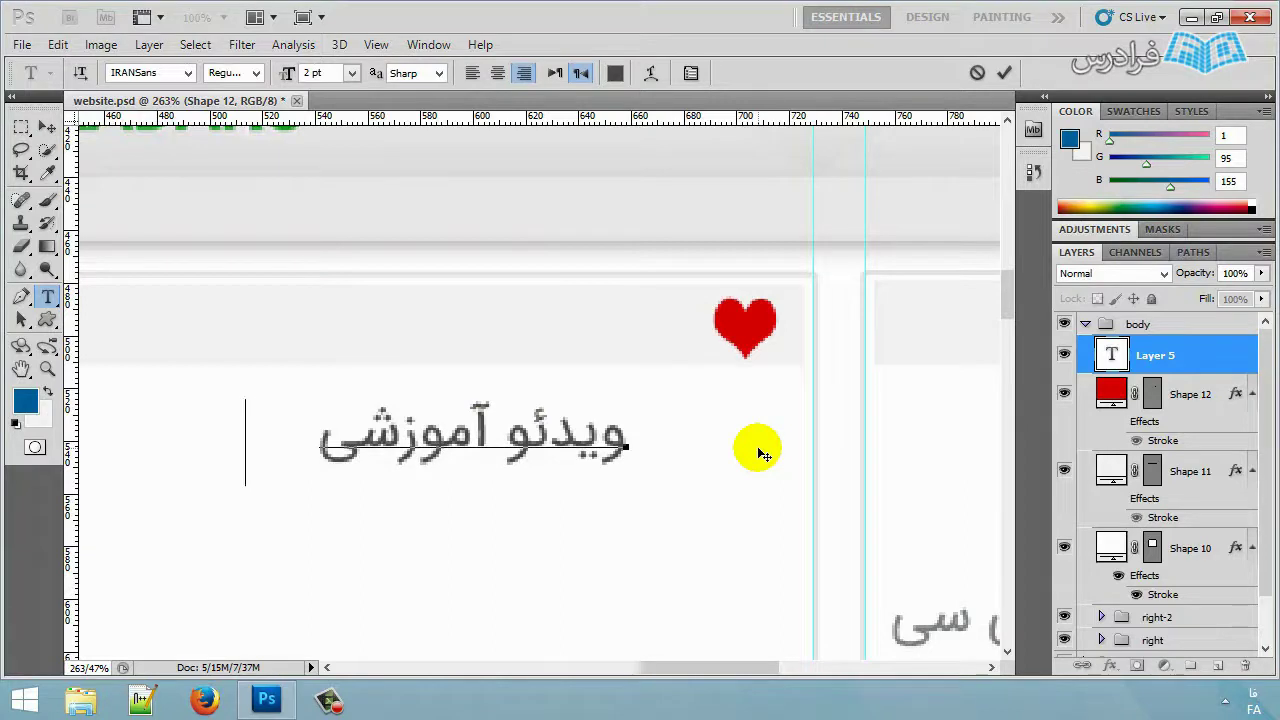
{"action": "type", "text": " طراحی قال"}
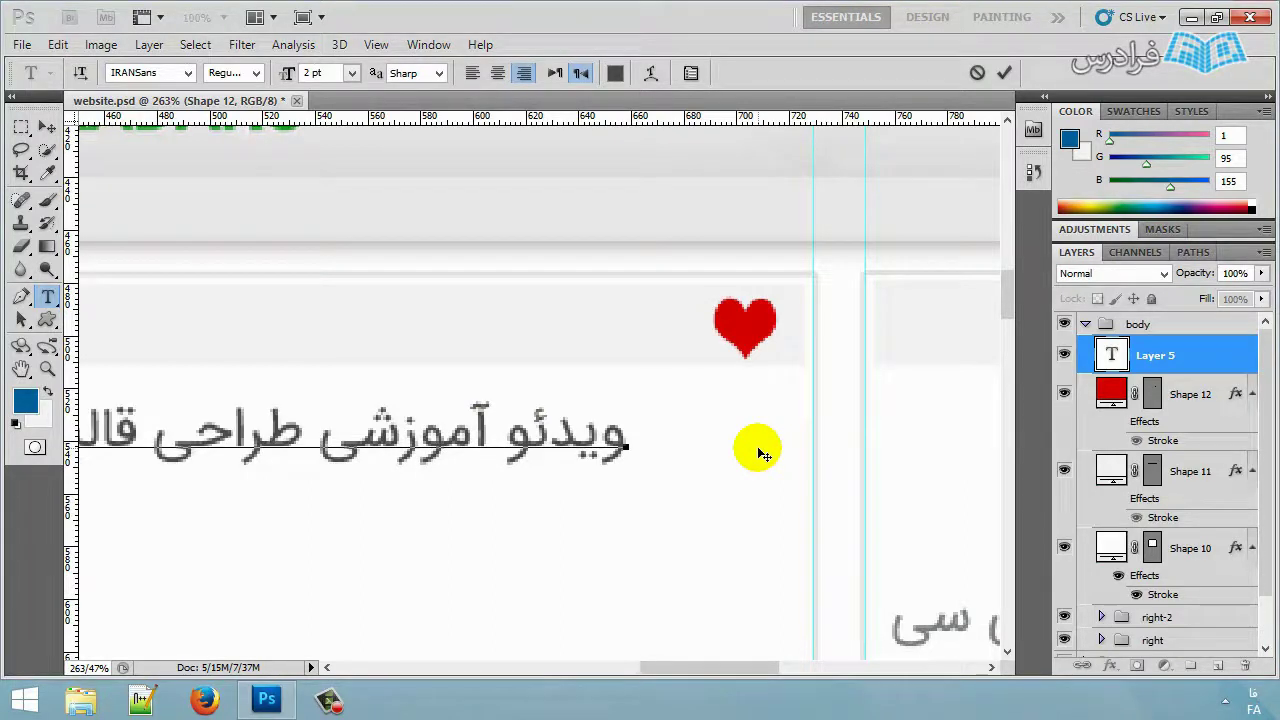
{"action": "key", "text": "ctrl+a"}
{"action": "left_click", "coordinate": [47, 126]}
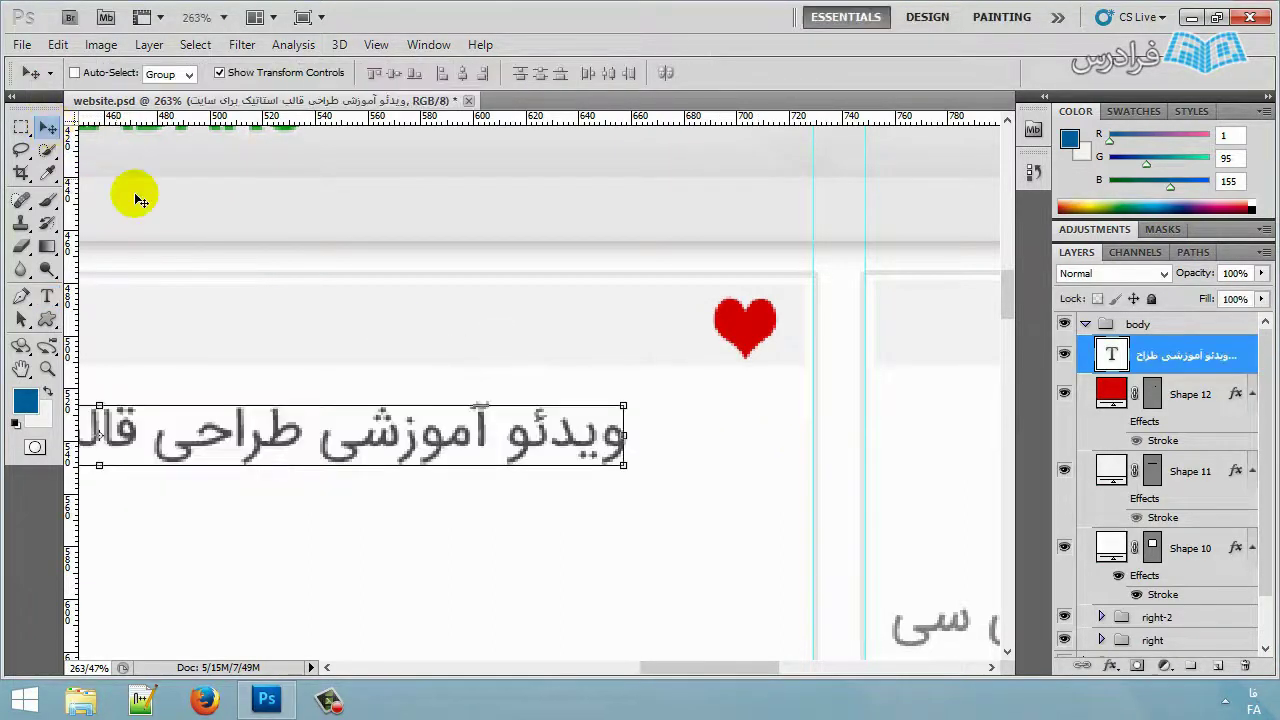
{"action": "left_click_drag", "start_coordinate": [337, 449], "coordinate": [423, 329]}
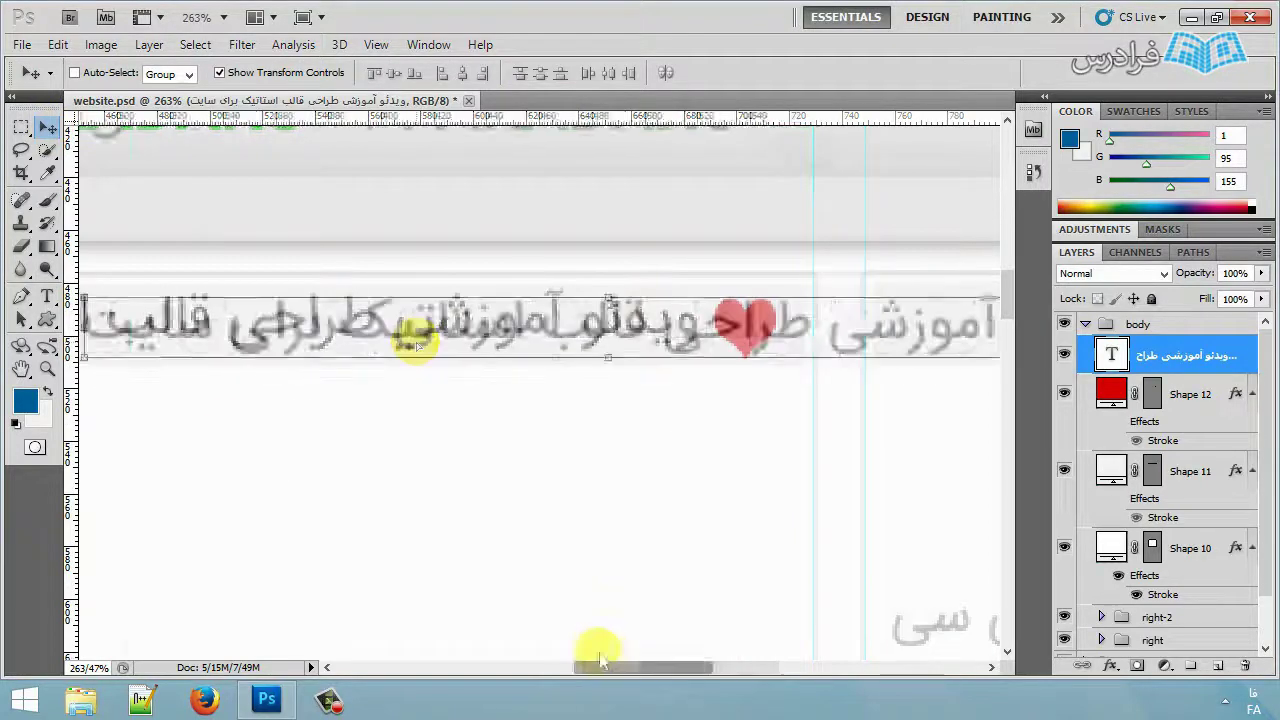
Set the font size of the whole header strip title to 1.5 pt.
{"action": "scroll", "coordinate": [677, 463], "scroll_direction": "down", "scroll_amount": 3}
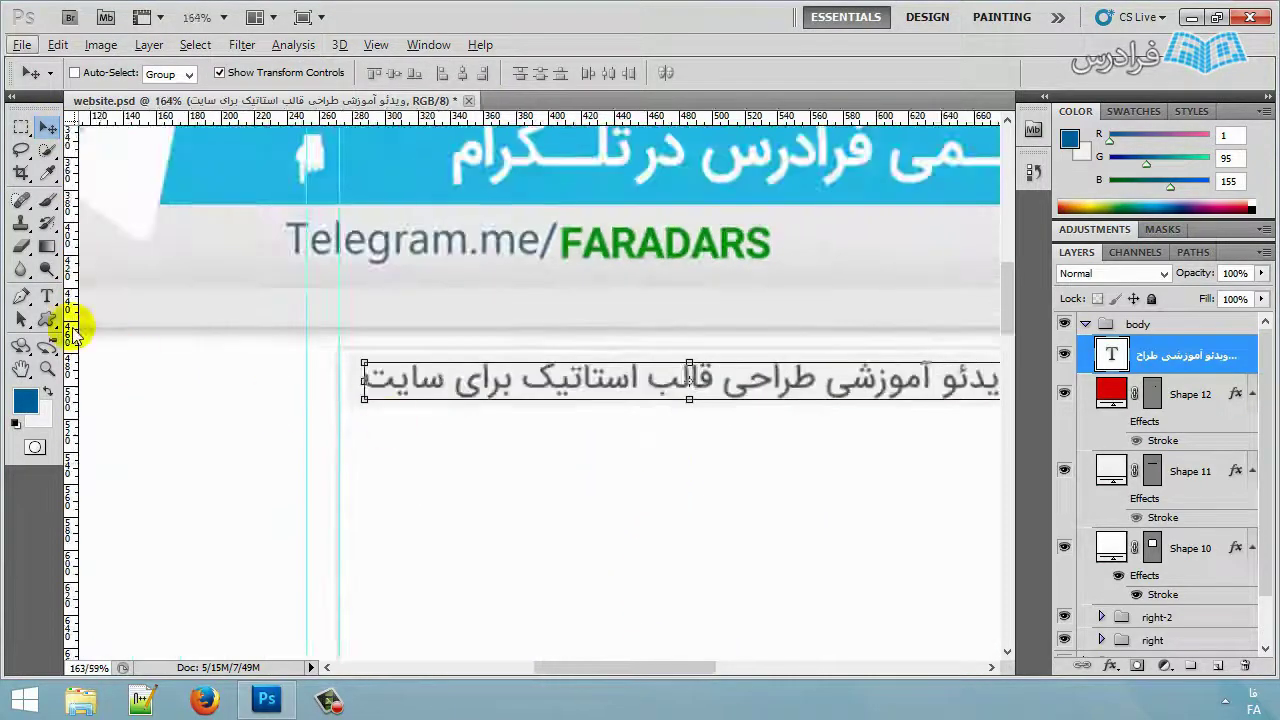
{"action": "key", "text": "t"}
{"action": "left_click", "coordinate": [523, 380]}
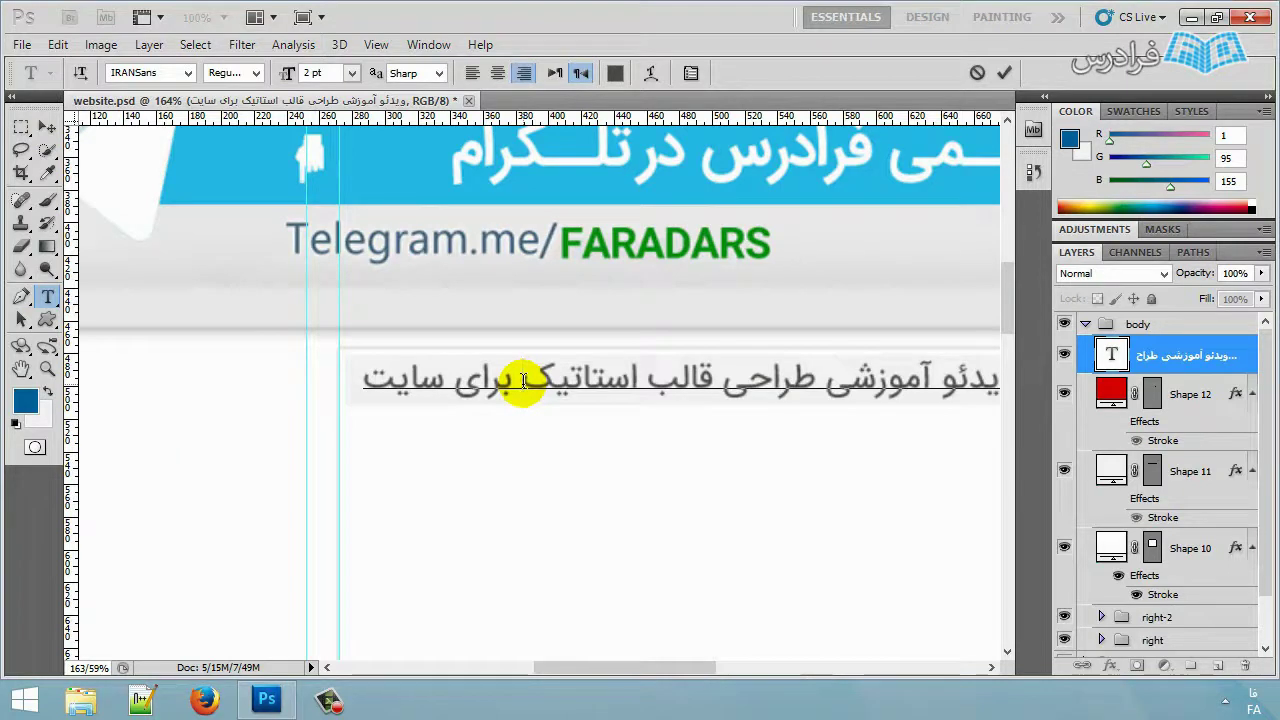
{"action": "triple_click", "coordinate": [523, 380]}
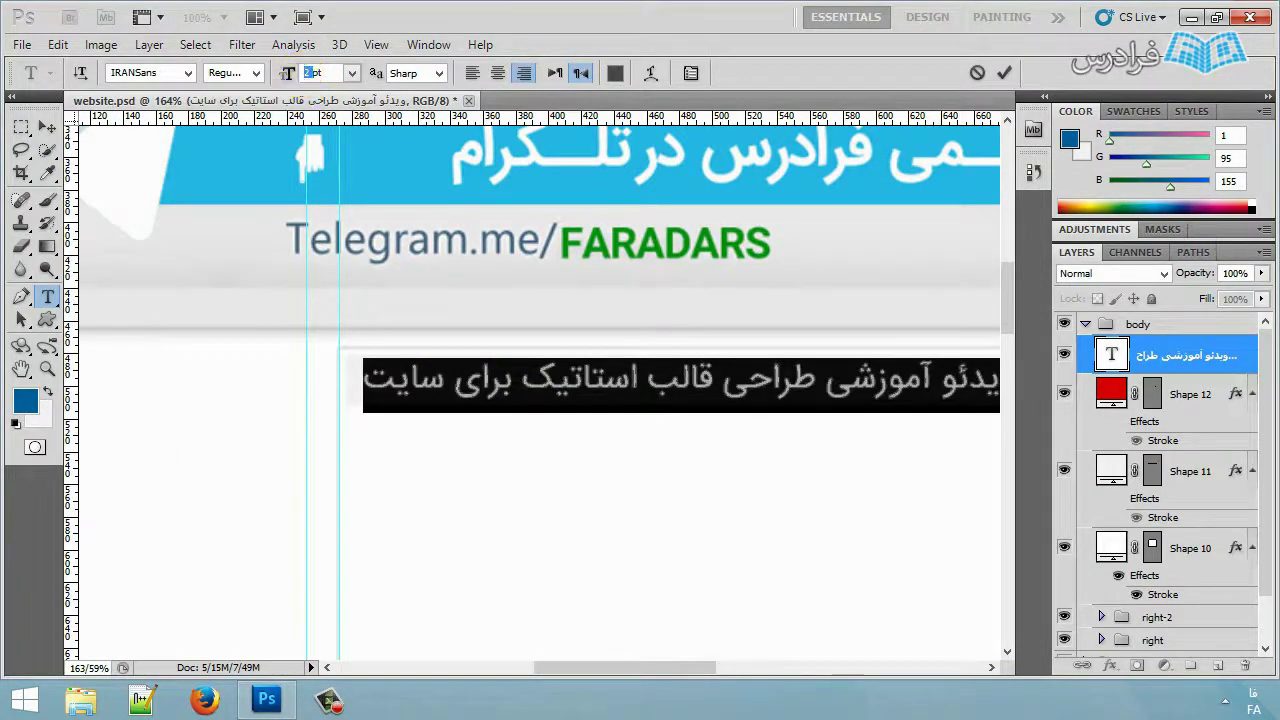
{"action": "type", "text": "1.5"}
{"action": "key", "text": "Return"}
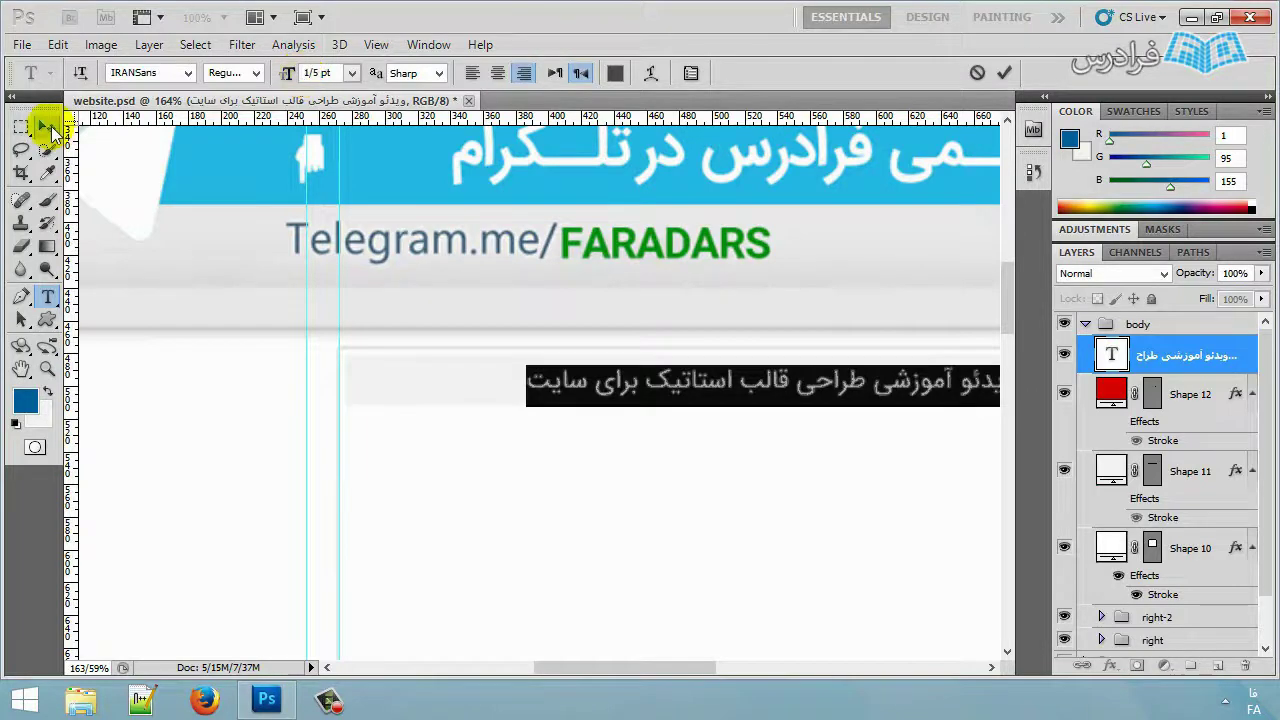
Nudge the title text slightly left and up so it sits beside the red heart.
{"action": "left_click", "coordinate": [47, 127]}
{"action": "left_click_drag", "start_coordinate": [606, 665], "coordinate": [652, 648]}
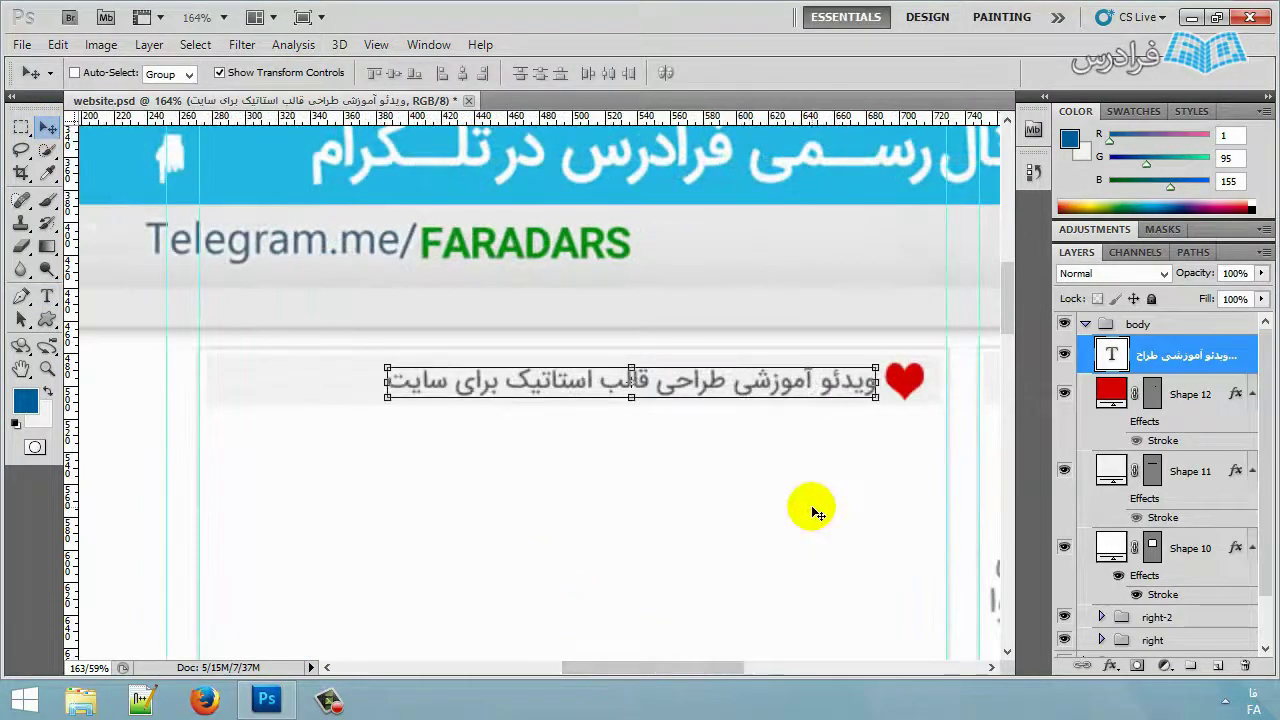
{"action": "key", "text": "Left"}
{"action": "key", "text": "Left"}
{"action": "key", "text": "Left"}
{"action": "key", "text": "Left"}
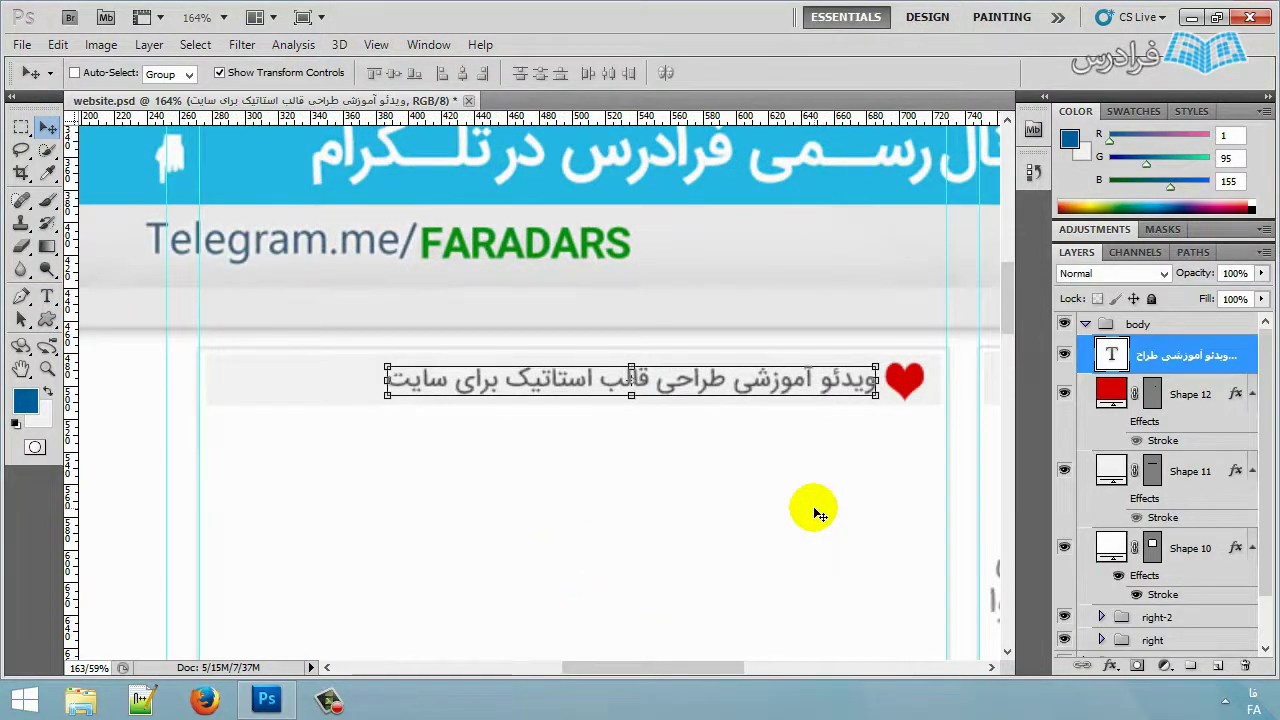
Recolor the whole title text to a darker gray, about #323334.
{"action": "left_click", "coordinate": [47, 297]}
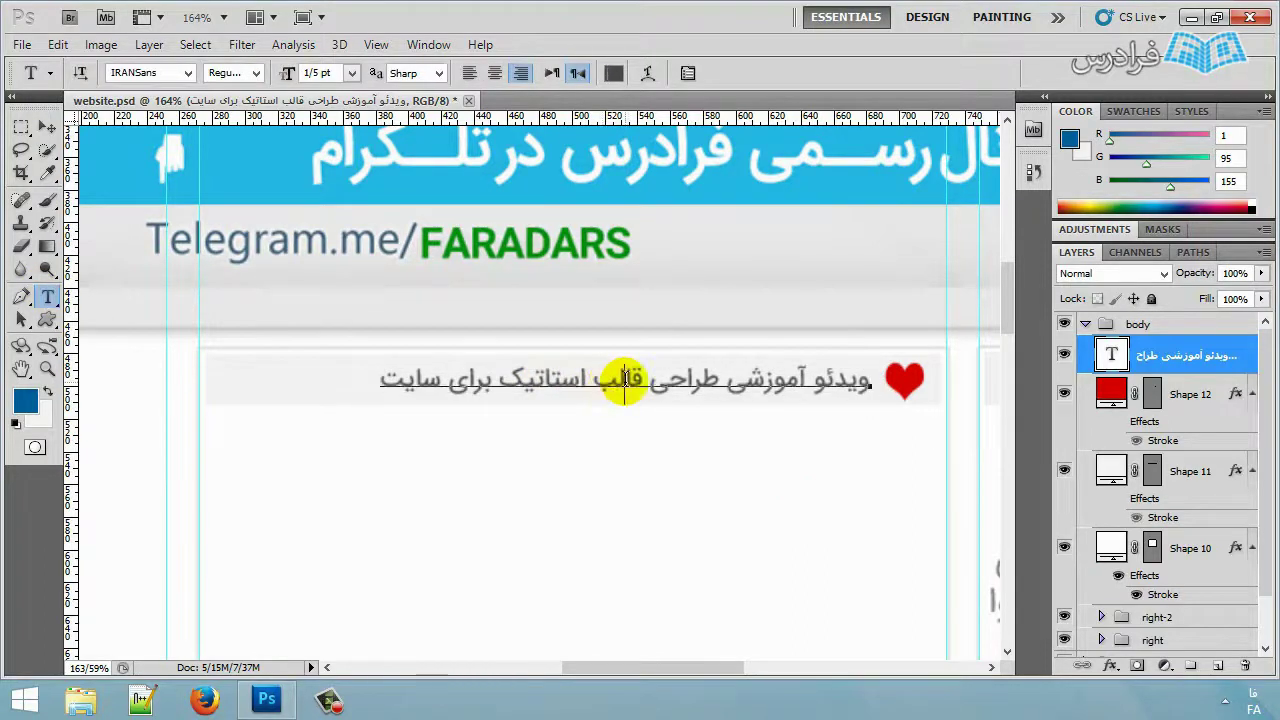
{"action": "double_click", "coordinate": [624, 380]}
{"action": "key", "text": "ctrl+a"}
{"action": "left_click", "coordinate": [614, 73]}
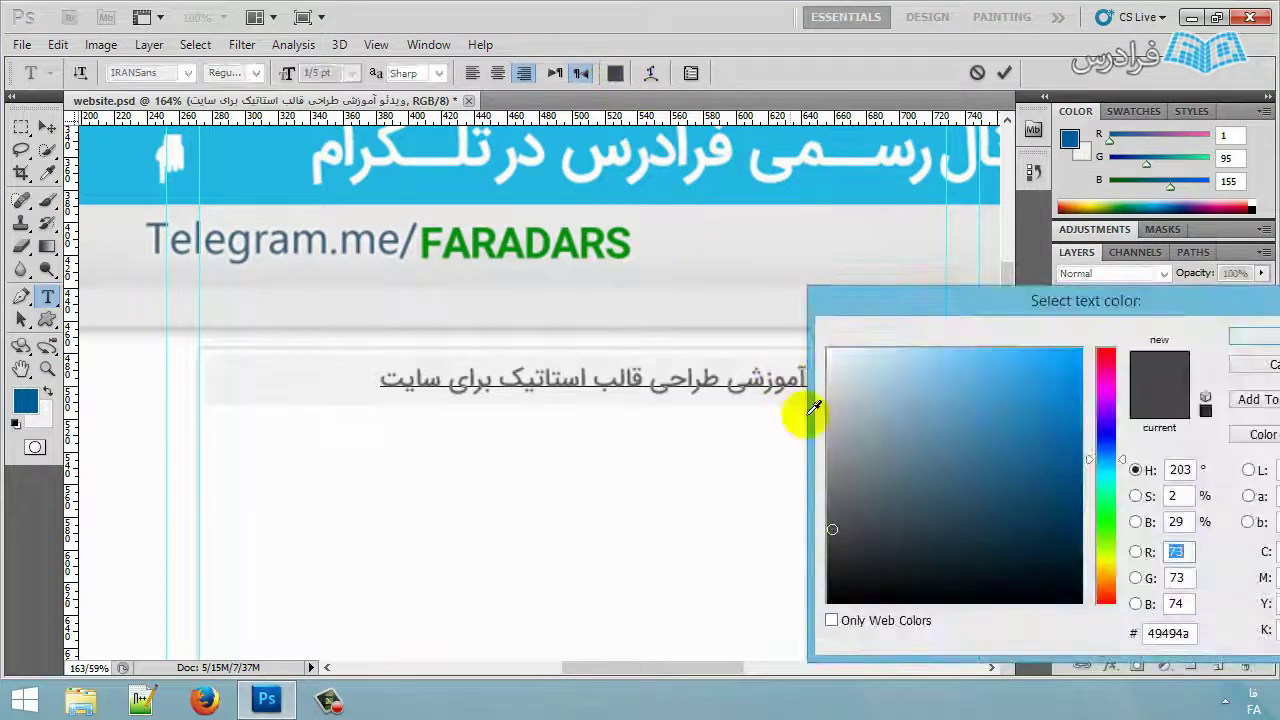
{"action": "left_click", "coordinate": [836, 551]}
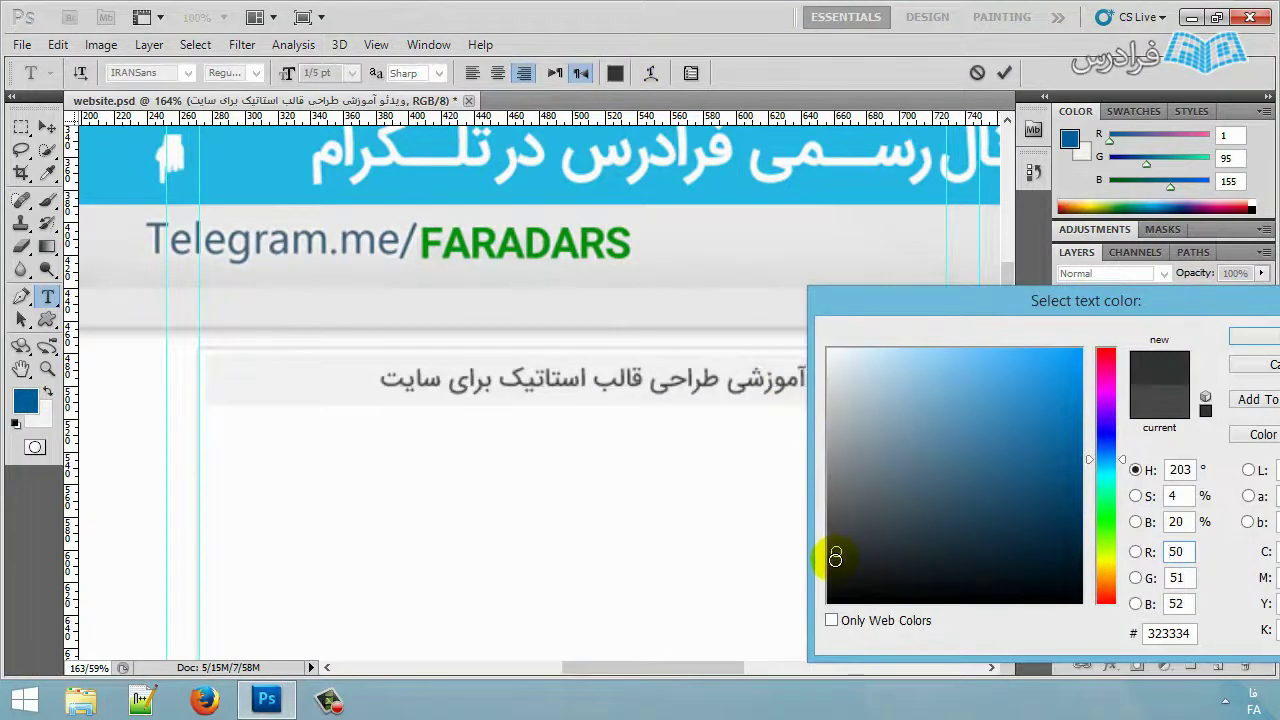
{"action": "left_click", "coordinate": [1262, 340]}
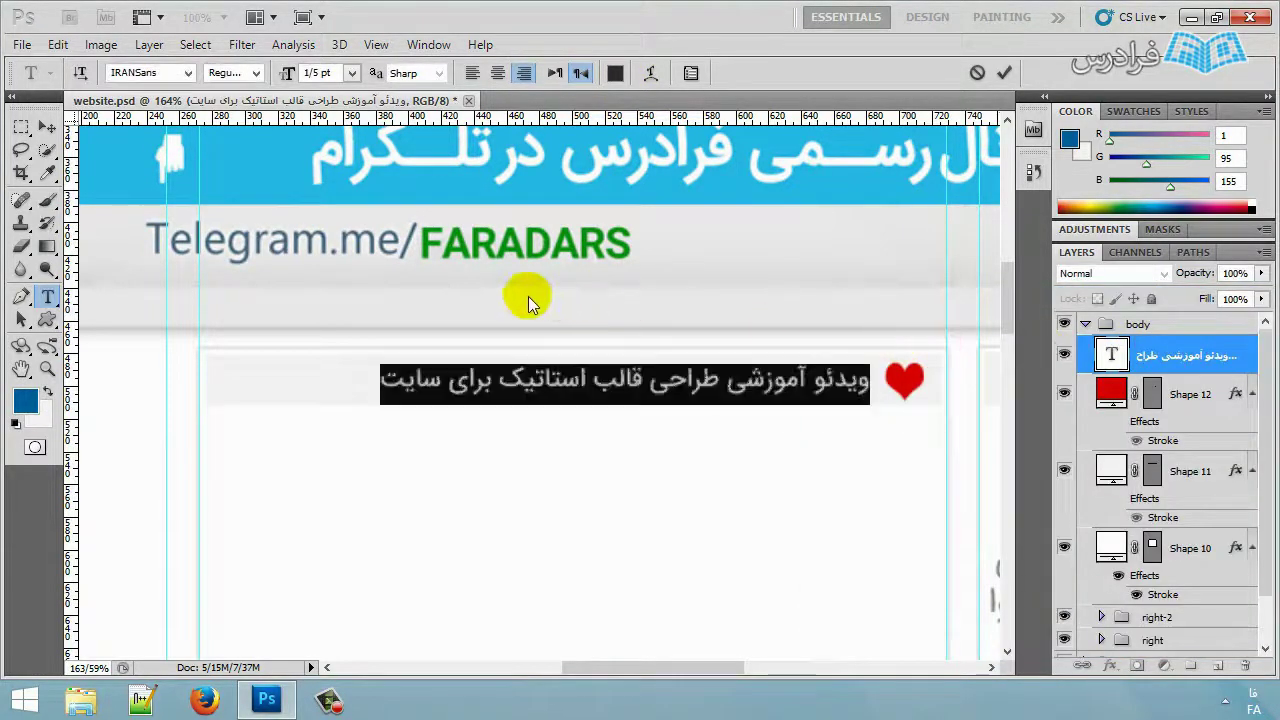
{"action": "left_click", "coordinate": [48, 127]}
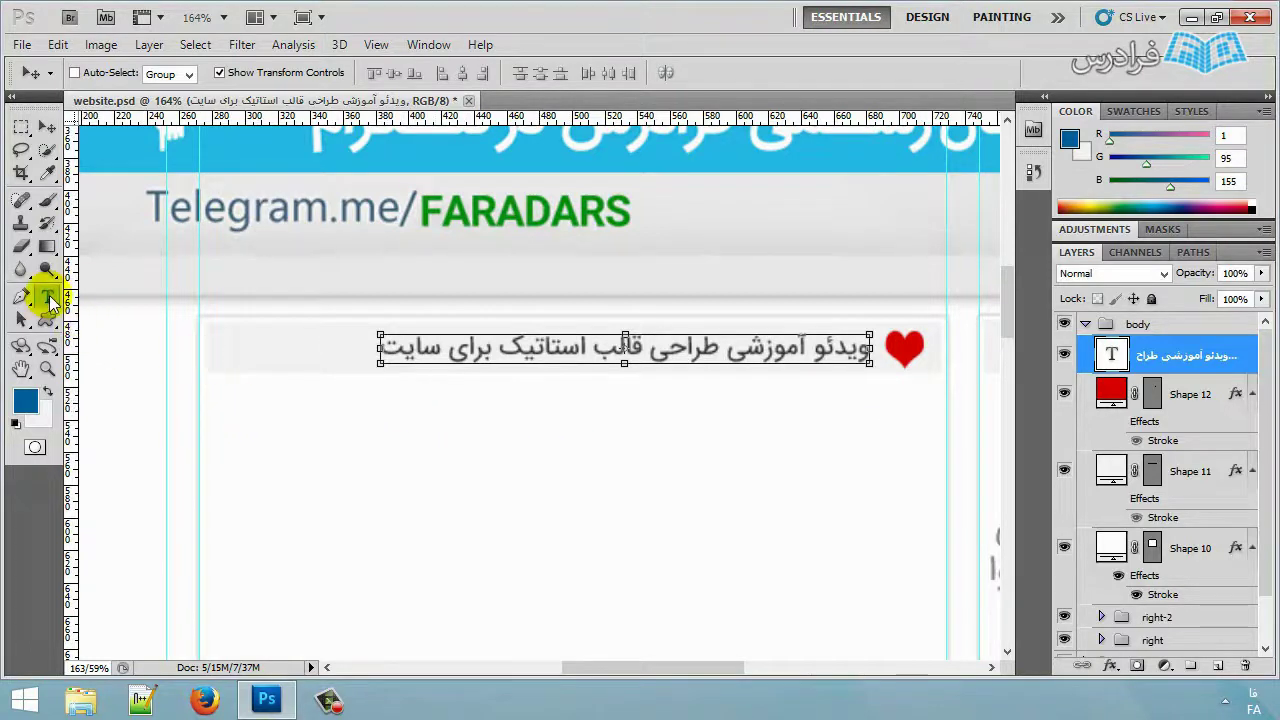
Add the date text "پنجشنبه،14 بهمن ، 1395" below the header strip and set its font size to 1 pt.
{"action": "left_click", "coordinate": [47, 297]}
{"action": "left_click", "coordinate": [895, 438]}
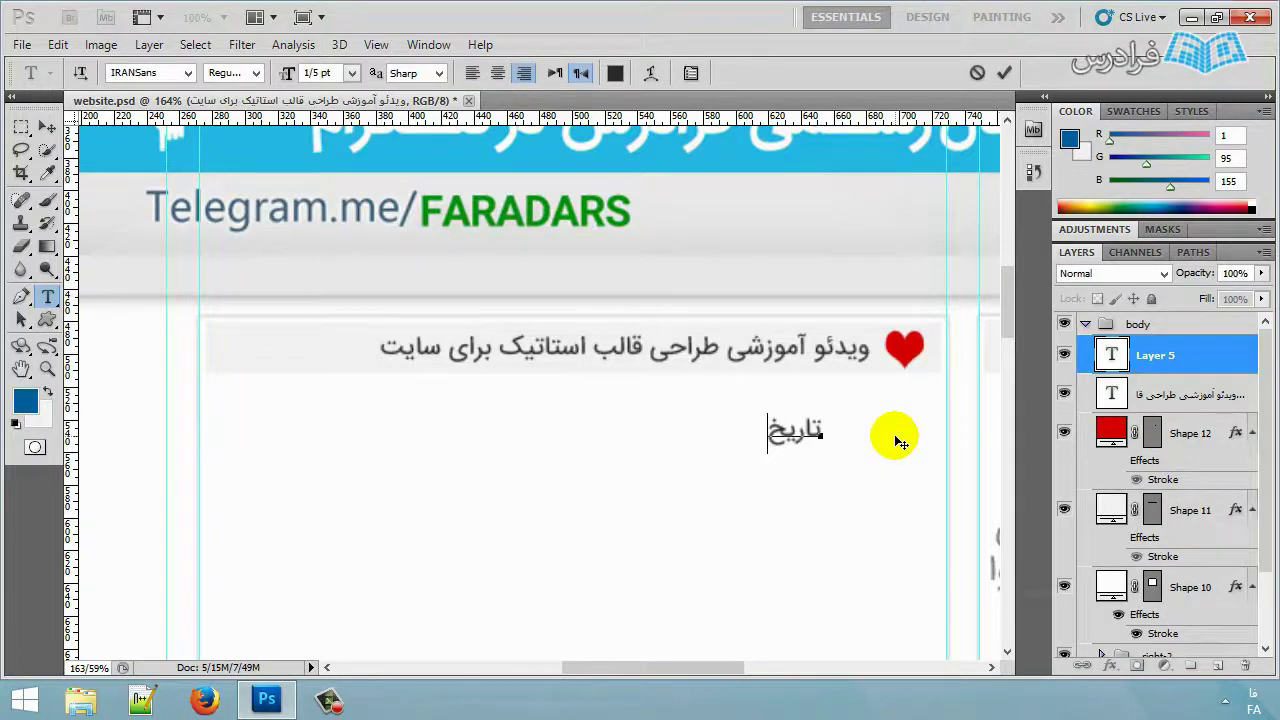
{"action": "key", "text": "ctrl+a"}
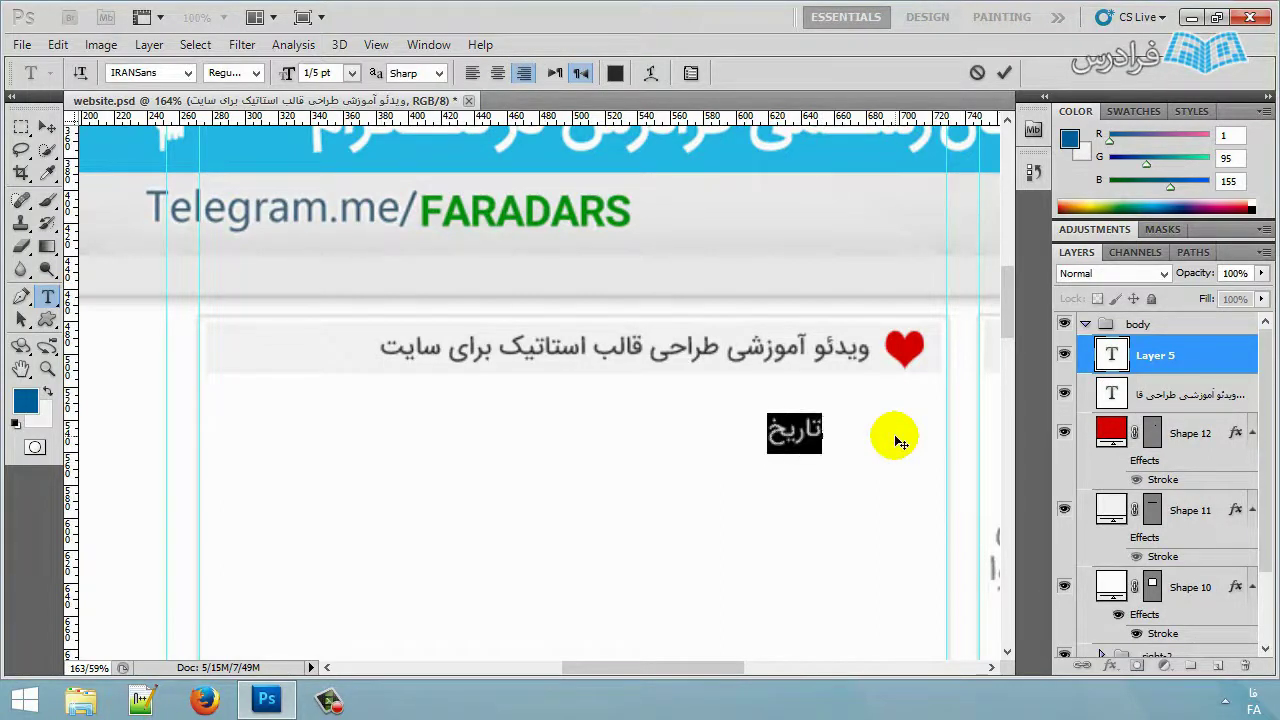
{"action": "key", "text": "Left"}
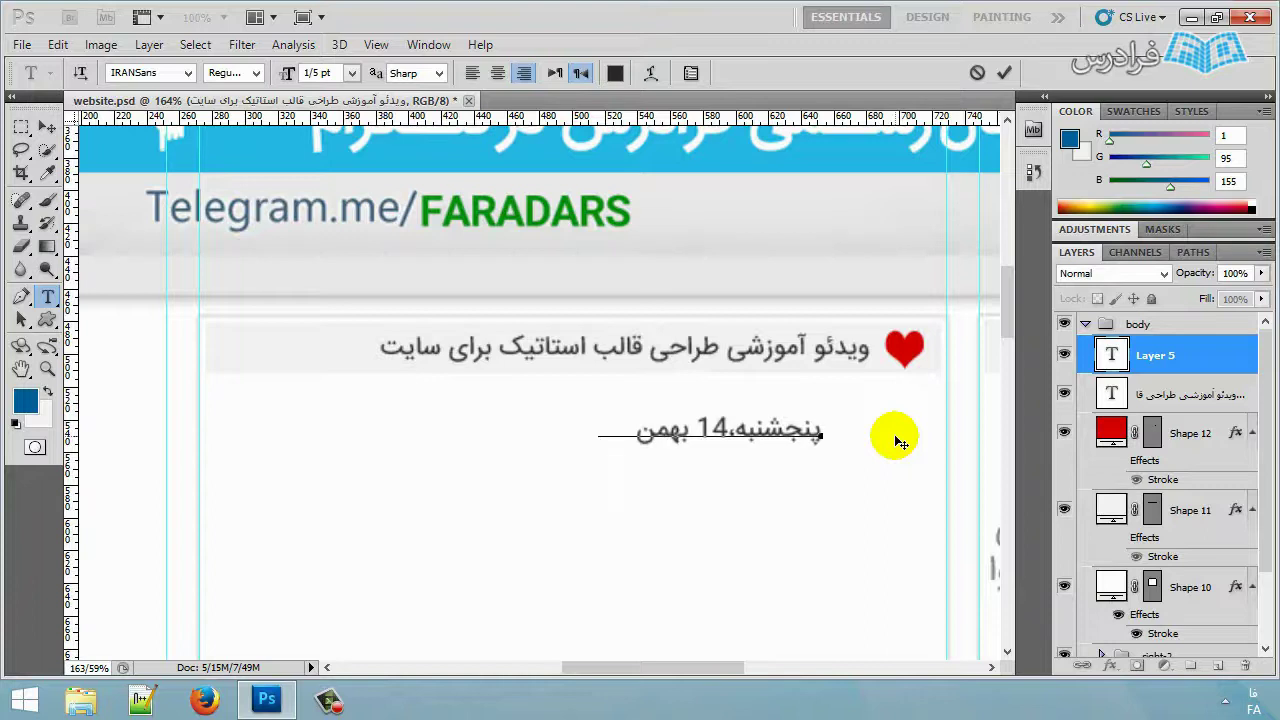
{"action": "type", "text": "395"}
{"action": "key", "text": "ctrl+a"}
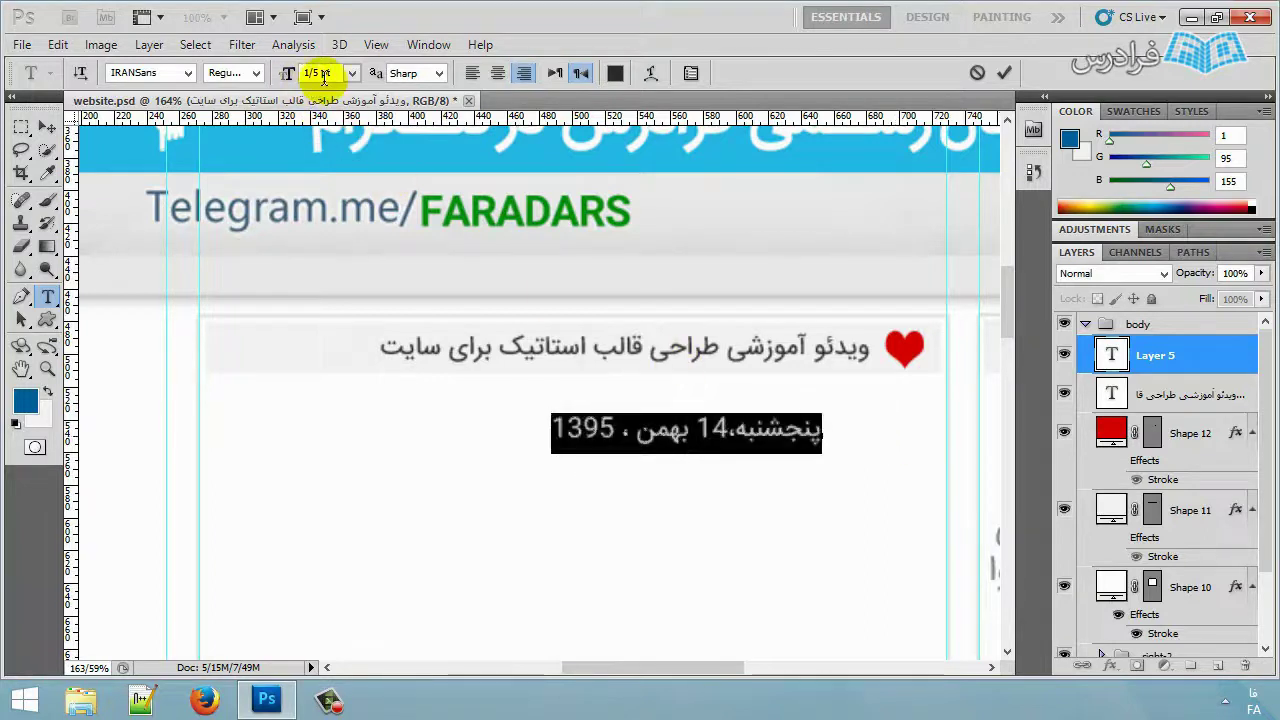
{"action": "left_click_drag", "start_coordinate": [303, 73], "coordinate": [301, 73]}
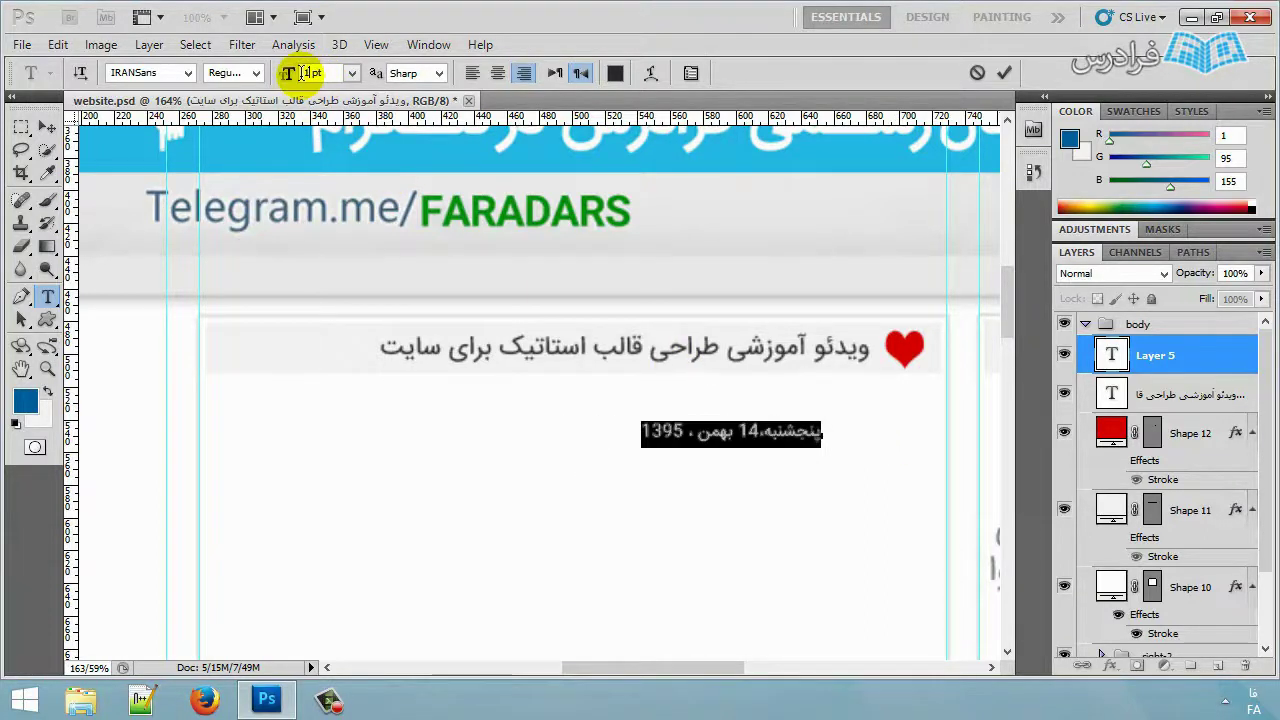
{"action": "left_click", "coordinate": [47, 127]}
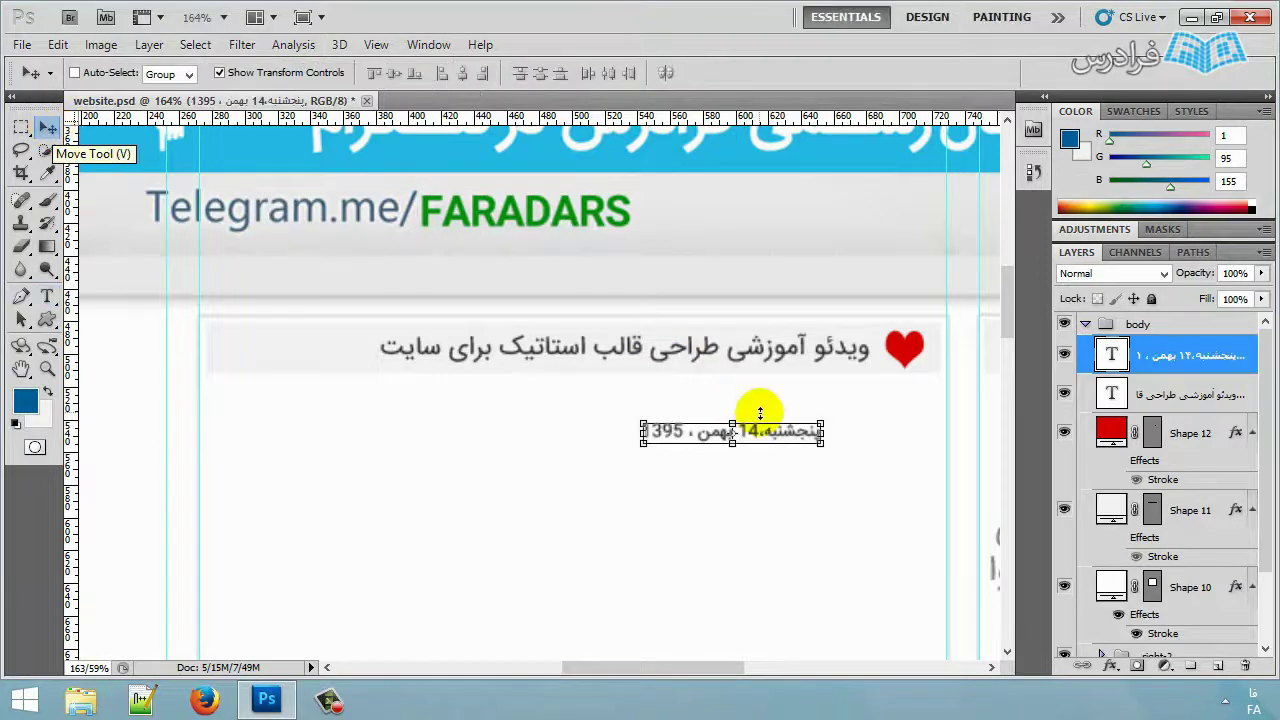
Move the date text up and right to just under the header strip, close to the heart.
{"action": "left_click_drag", "start_coordinate": [780, 438], "coordinate": [842, 400]}
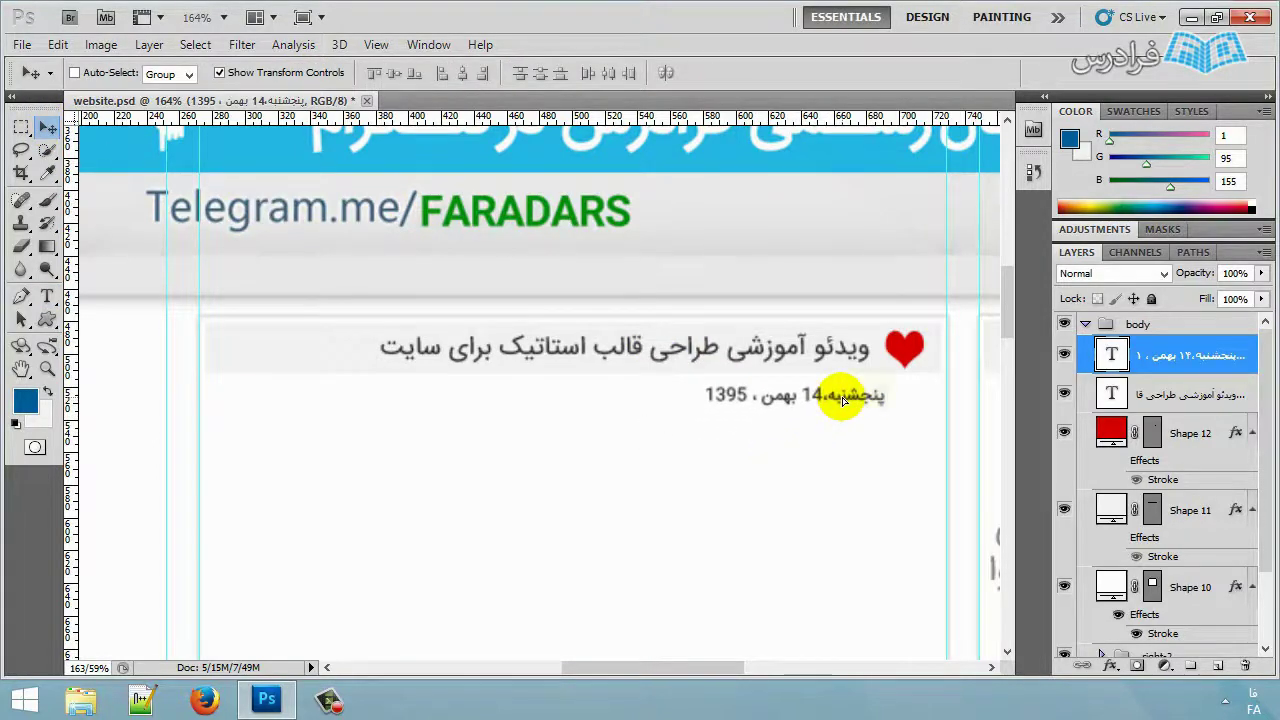
{"action": "scroll", "coordinate": [842, 400], "scroll_direction": "up", "scroll_amount": 5}
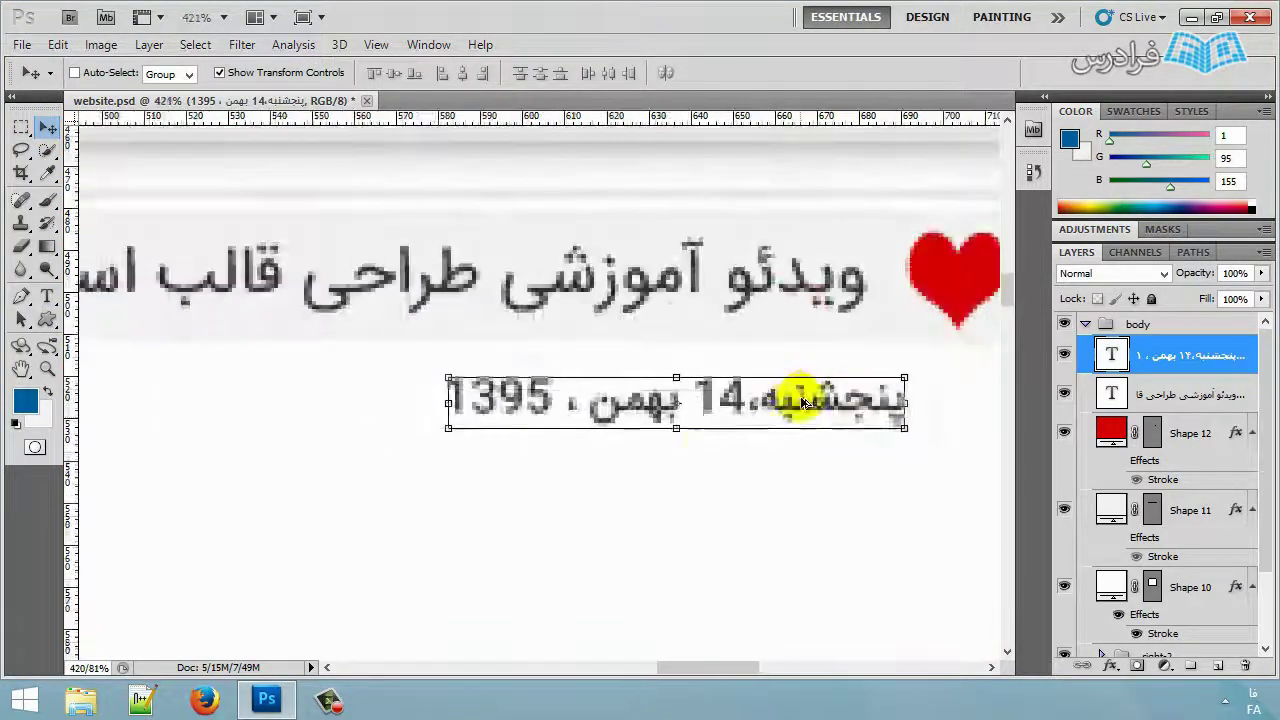
{"action": "scroll", "coordinate": [801, 403], "scroll_direction": "down", "scroll_amount": 2}
{"action": "left_click_drag", "start_coordinate": [700, 409], "coordinate": [724, 405]}
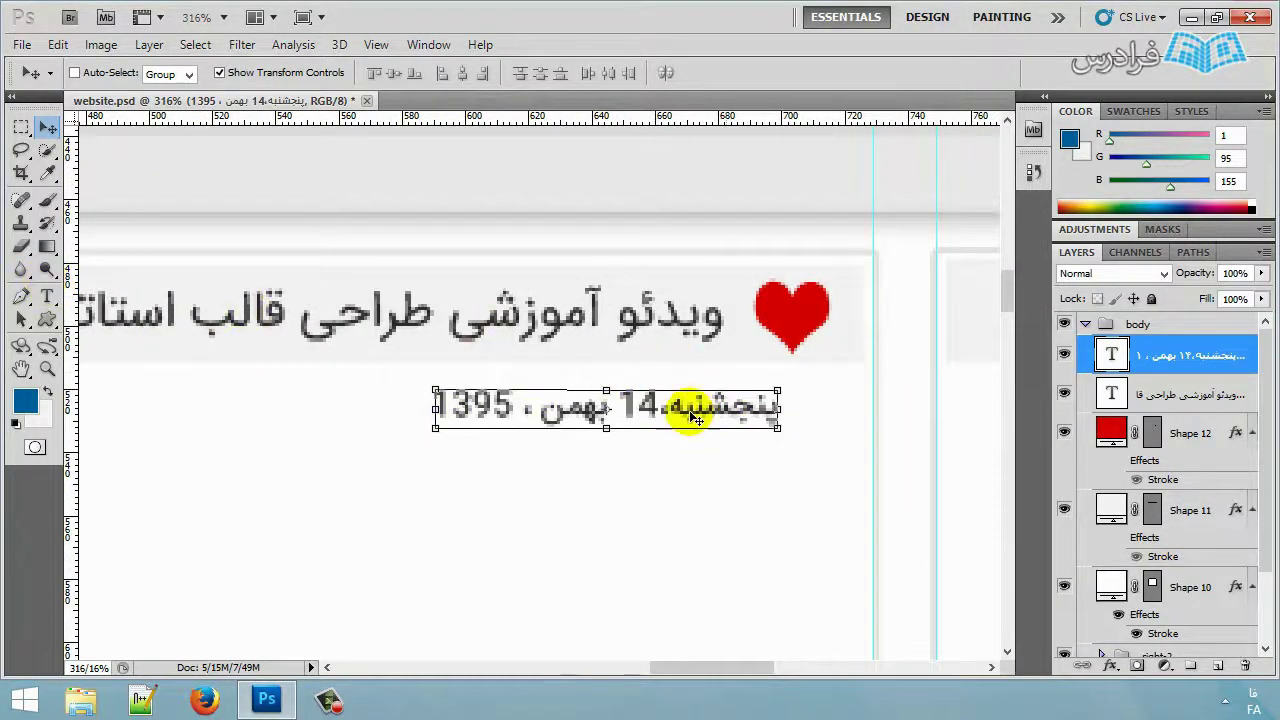
Recolor the date text to a medium gray, about #9a9b9c, and shift it slightly up and left.
{"action": "left_click", "coordinate": [47, 296]}
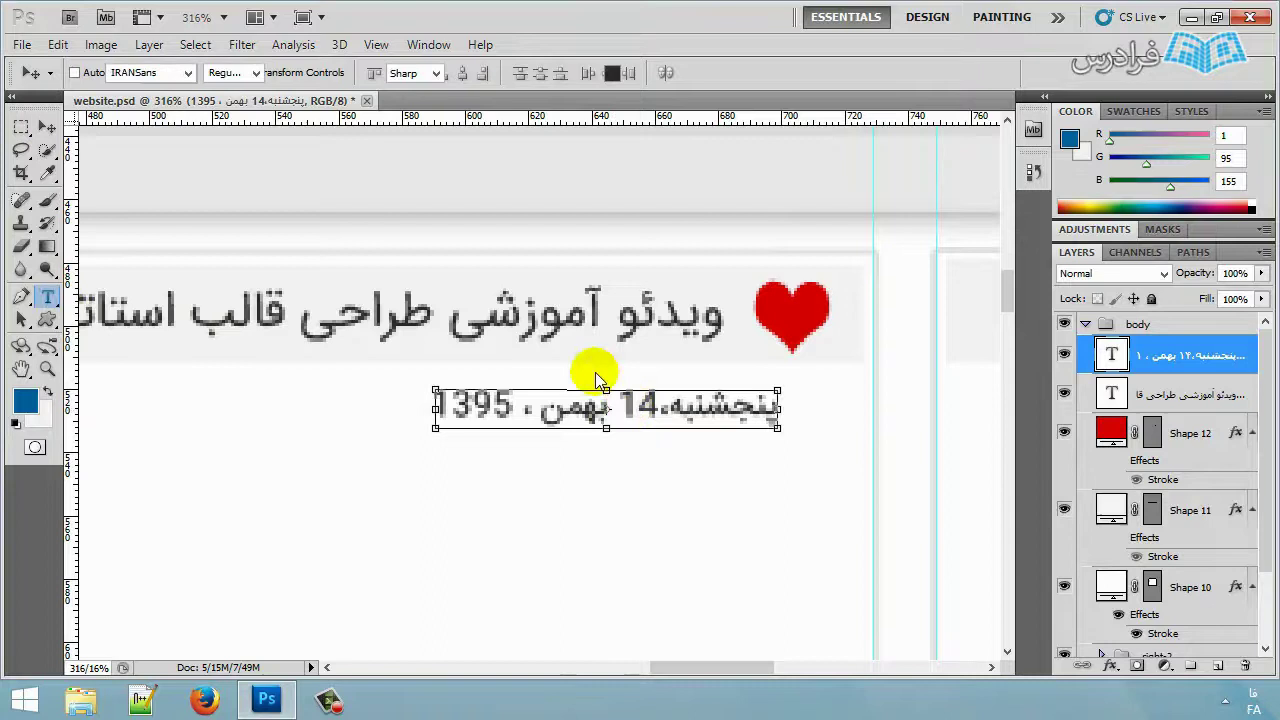
{"action": "triple_click", "coordinate": [652, 410]}
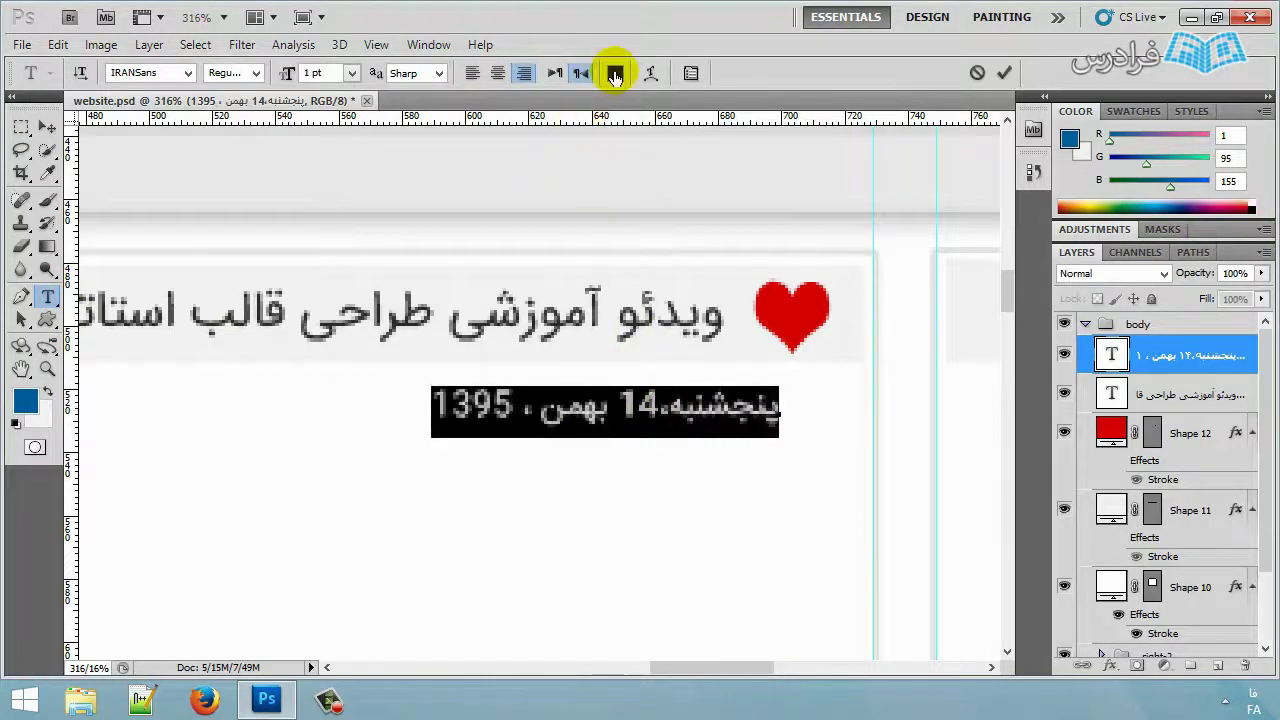
{"action": "left_click", "coordinate": [612, 73]}
{"action": "left_click", "coordinate": [824, 392]}
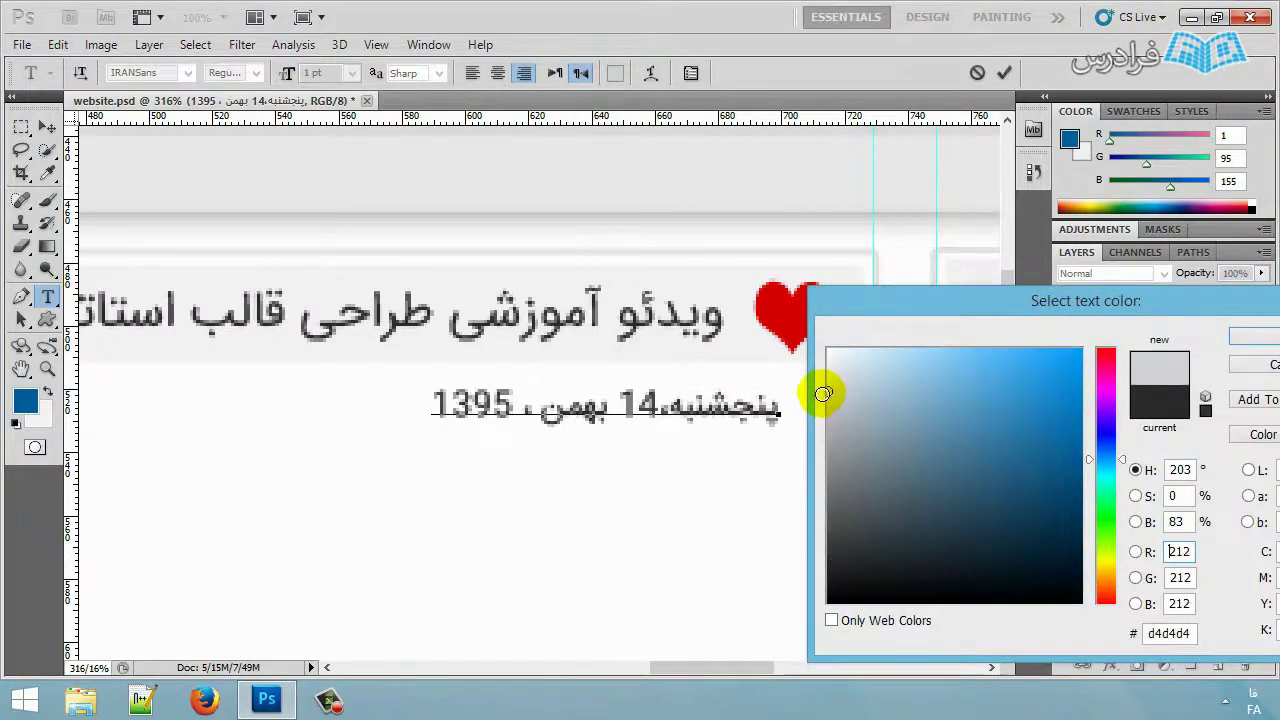
{"action": "left_click_drag", "start_coordinate": [828, 411], "coordinate": [829, 455]}
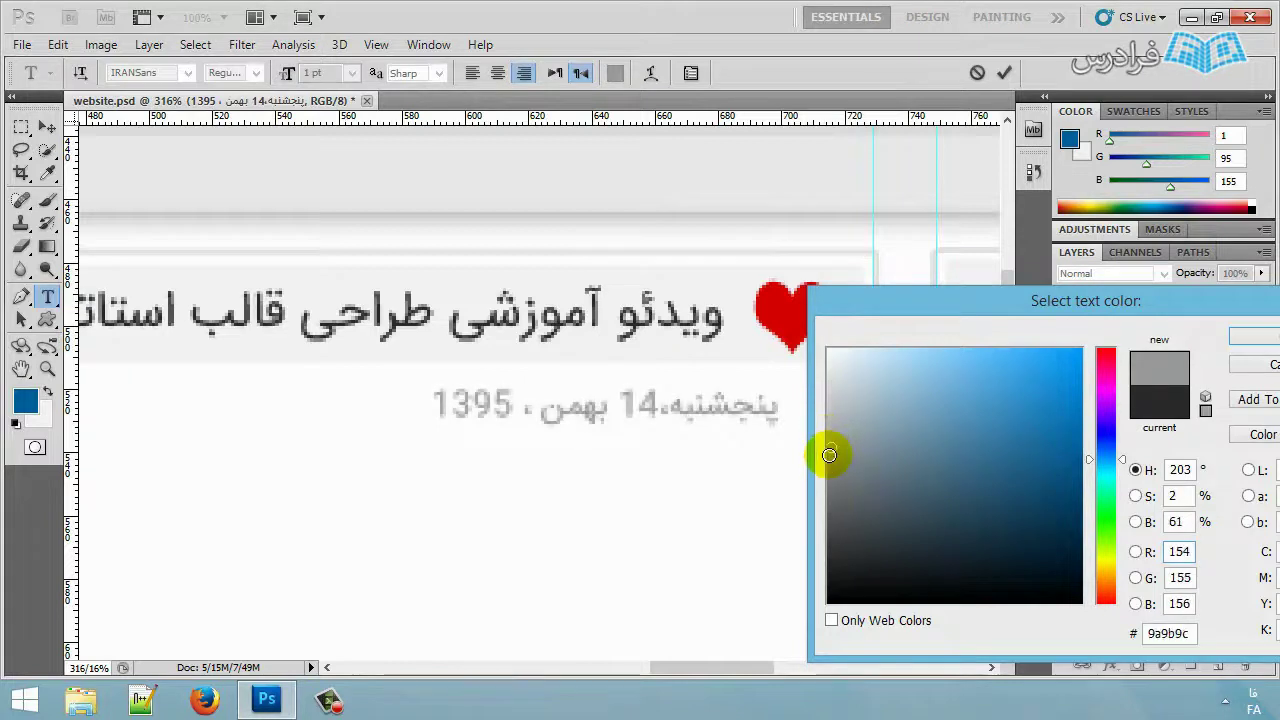
{"action": "left_click", "coordinate": [1250, 336]}
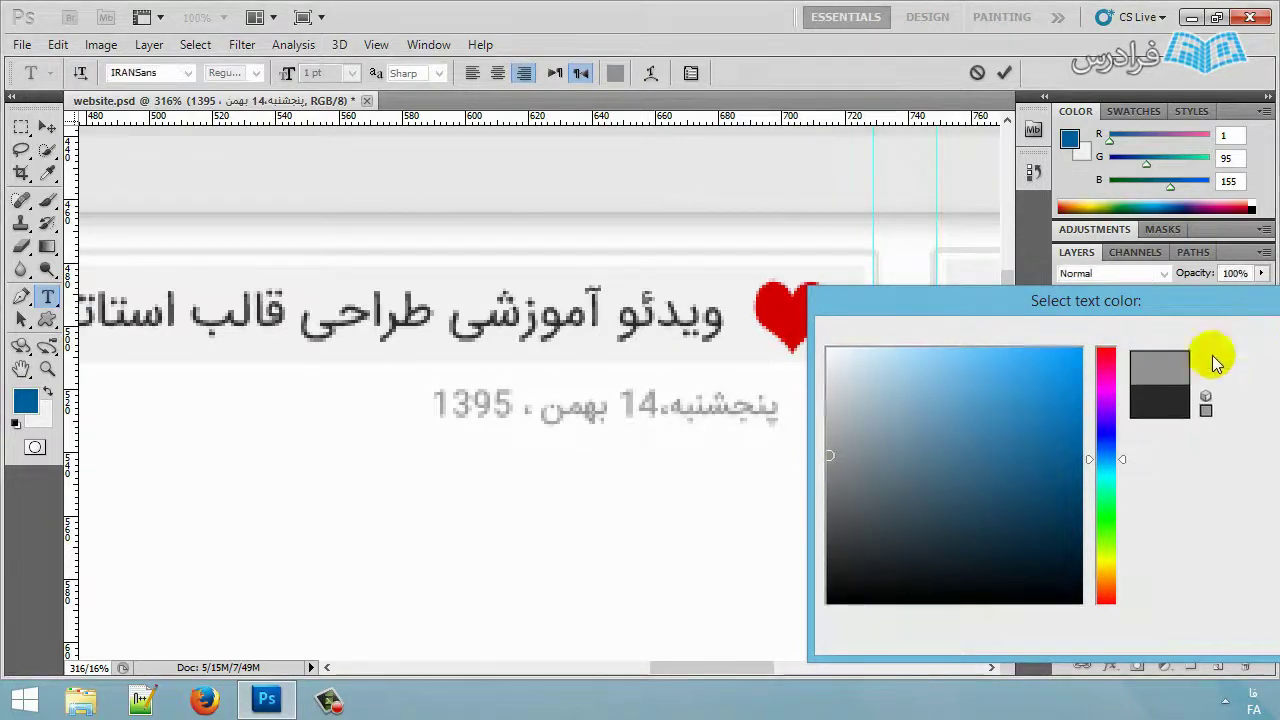
{"action": "left_click", "coordinate": [47, 126]}
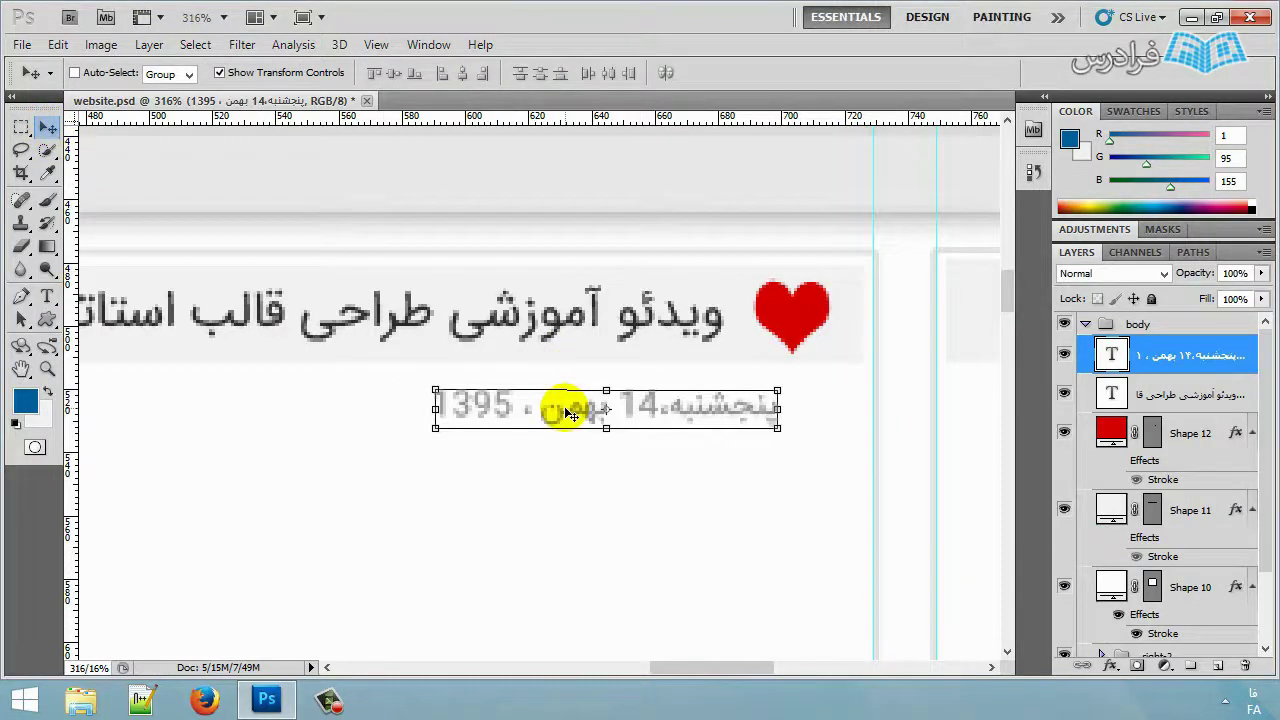
{"action": "left_click_drag", "start_coordinate": [566, 412], "coordinate": [563, 408]}
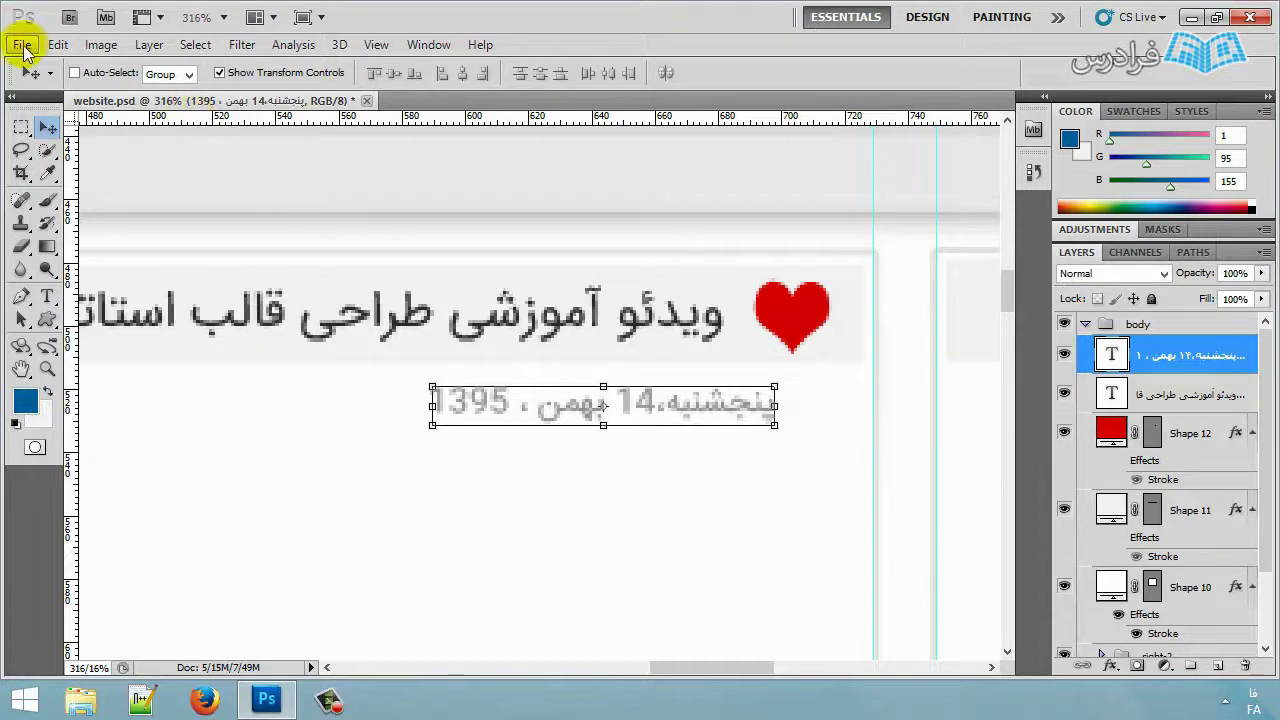
Open date.png and bring its calendar image into the website.psd design as a new layer above the date text.
{"action": "left_click", "coordinate": [22, 46]}
{"action": "left_click", "coordinate": [24, 84]}
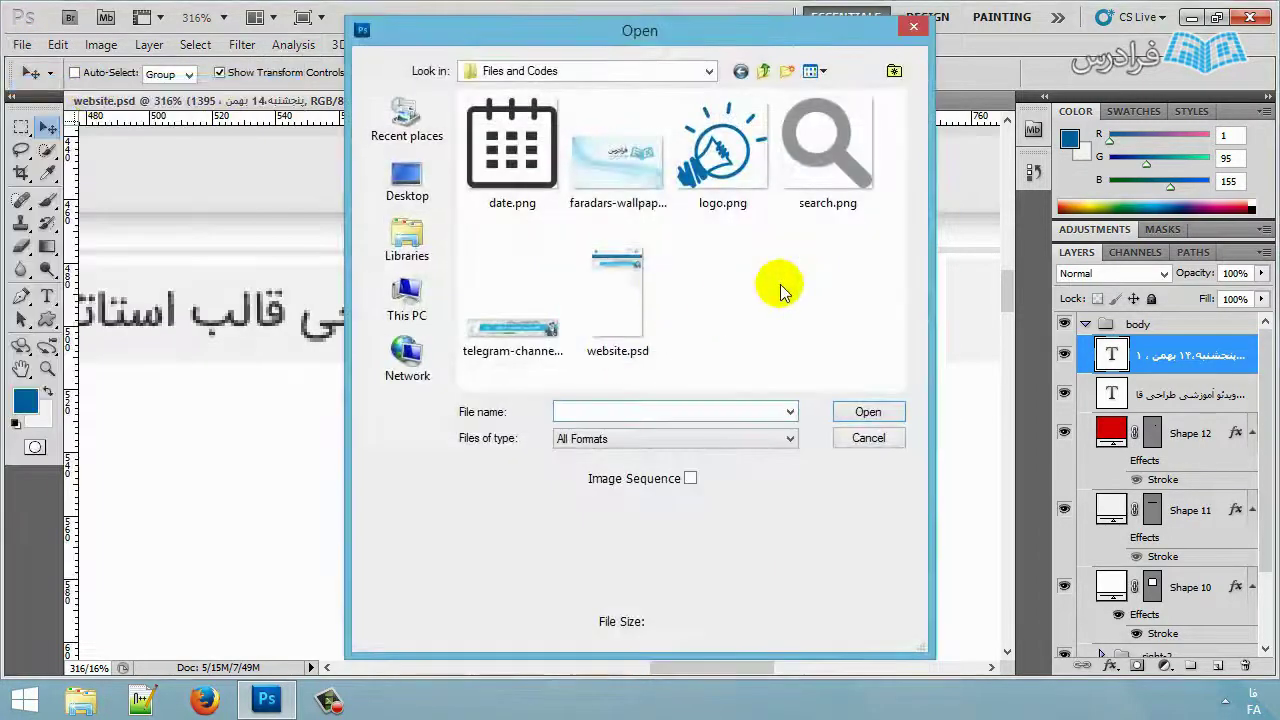
{"action": "double_click", "coordinate": [552, 128]}
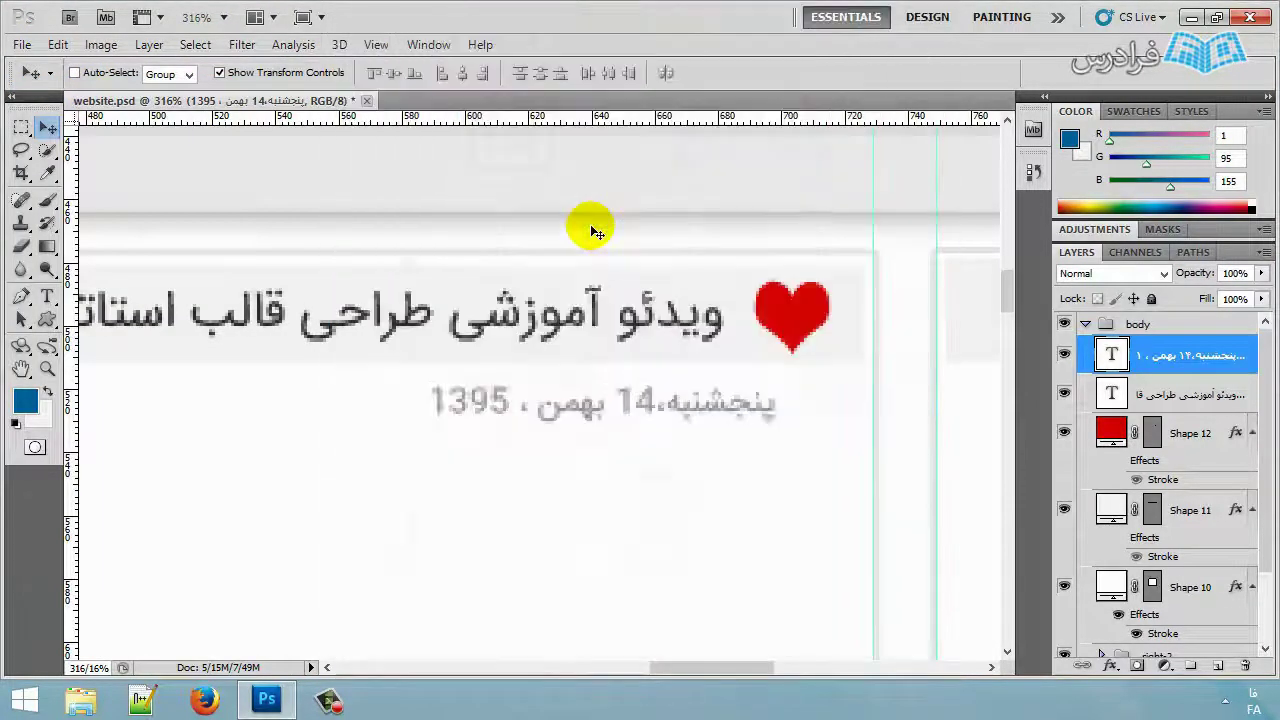
{"action": "left_click_drag", "start_coordinate": [651, 329], "coordinate": [666, 466]}
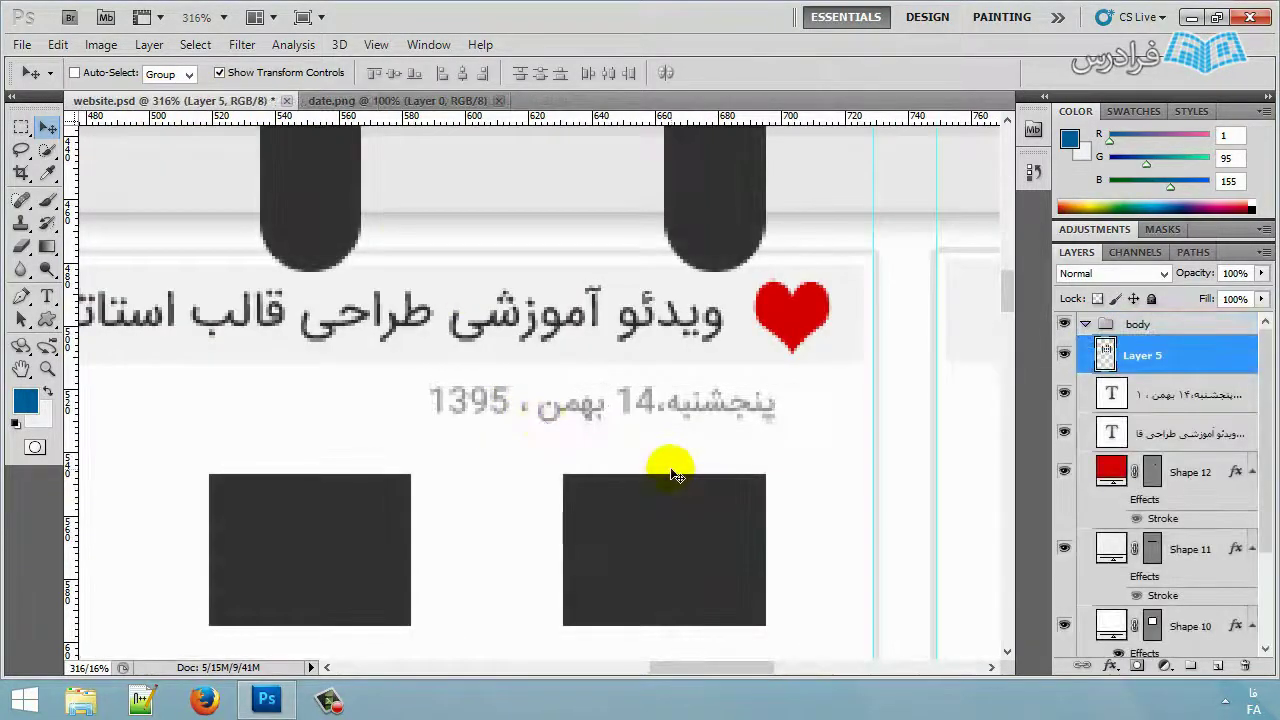
Scale the calendar image down proportionally to a small icon beside the start of the date text, just under the heart.
{"action": "scroll", "coordinate": [672, 475], "scroll_direction": "down", "scroll_amount": 6}
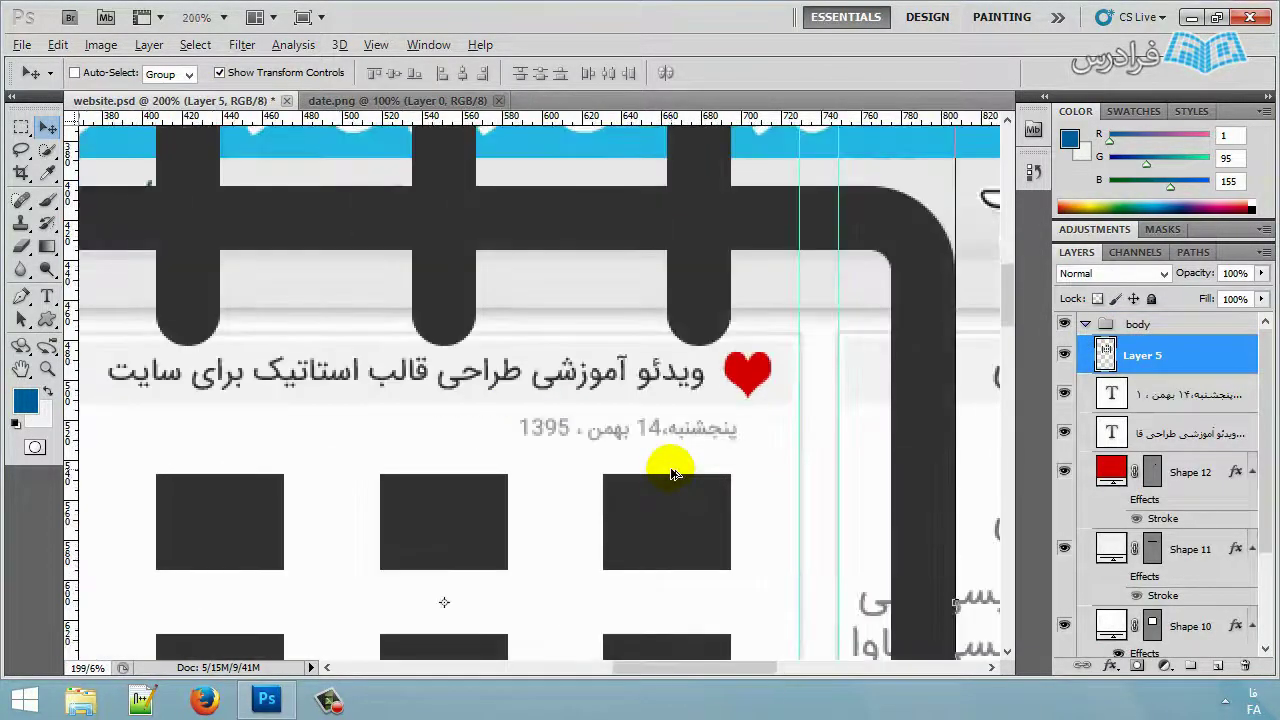
{"action": "key", "text": "ctrl+t"}
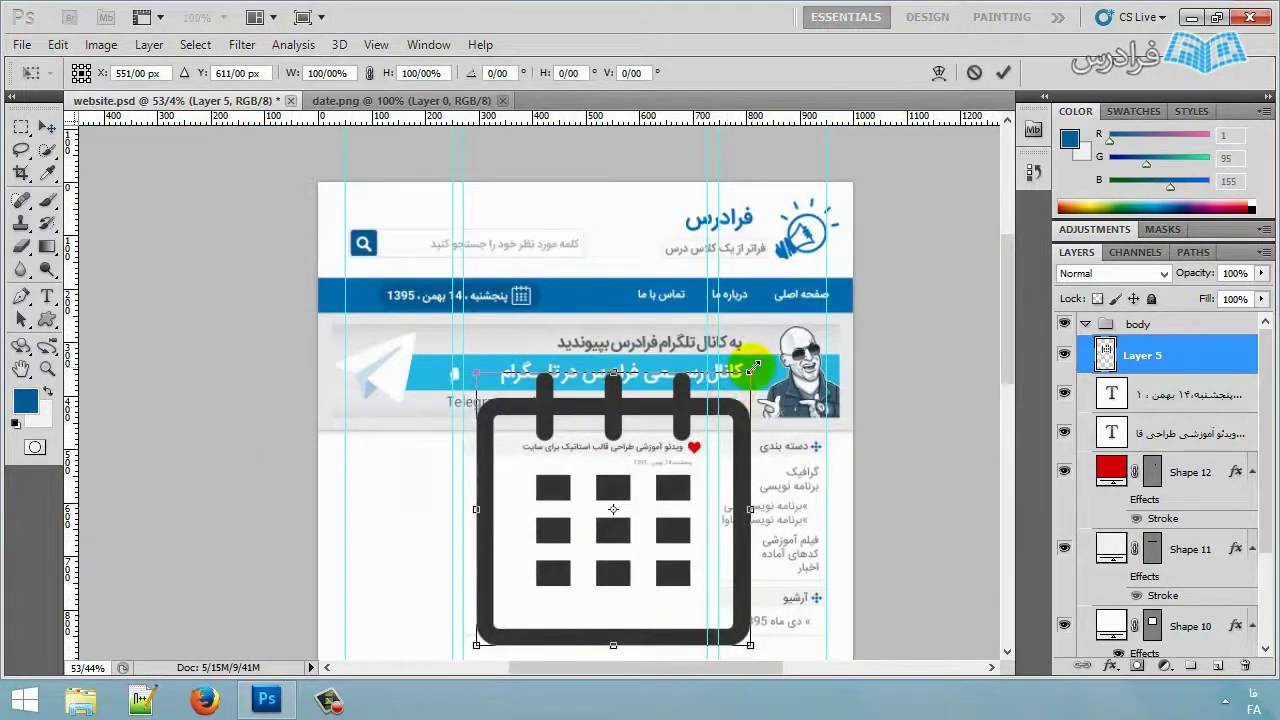
{"action": "left_click", "coordinate": [368, 74]}
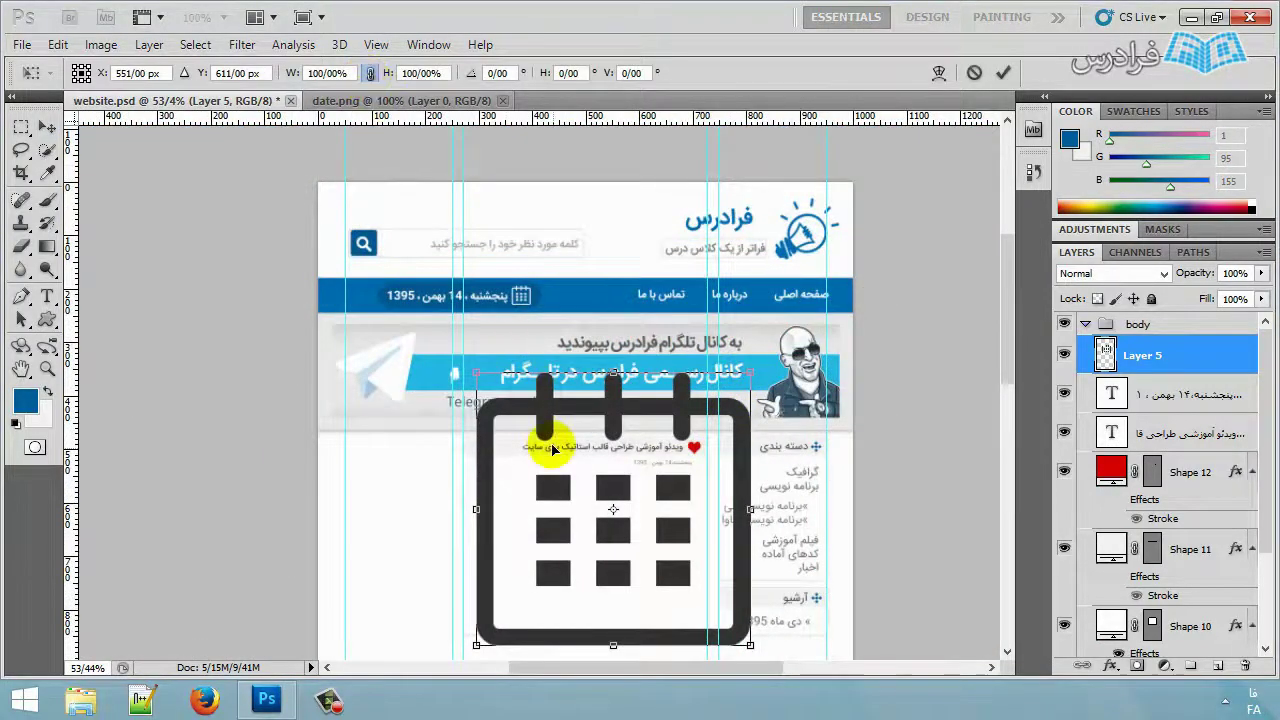
{"action": "left_click_drag", "start_coordinate": [476, 369], "coordinate": [672, 335]}
{"action": "scroll", "coordinate": [728, 630], "scroll_direction": "up", "scroll_amount": 2}
{"action": "scroll", "coordinate": [672, 335], "scroll_direction": "up", "scroll_amount": 2}
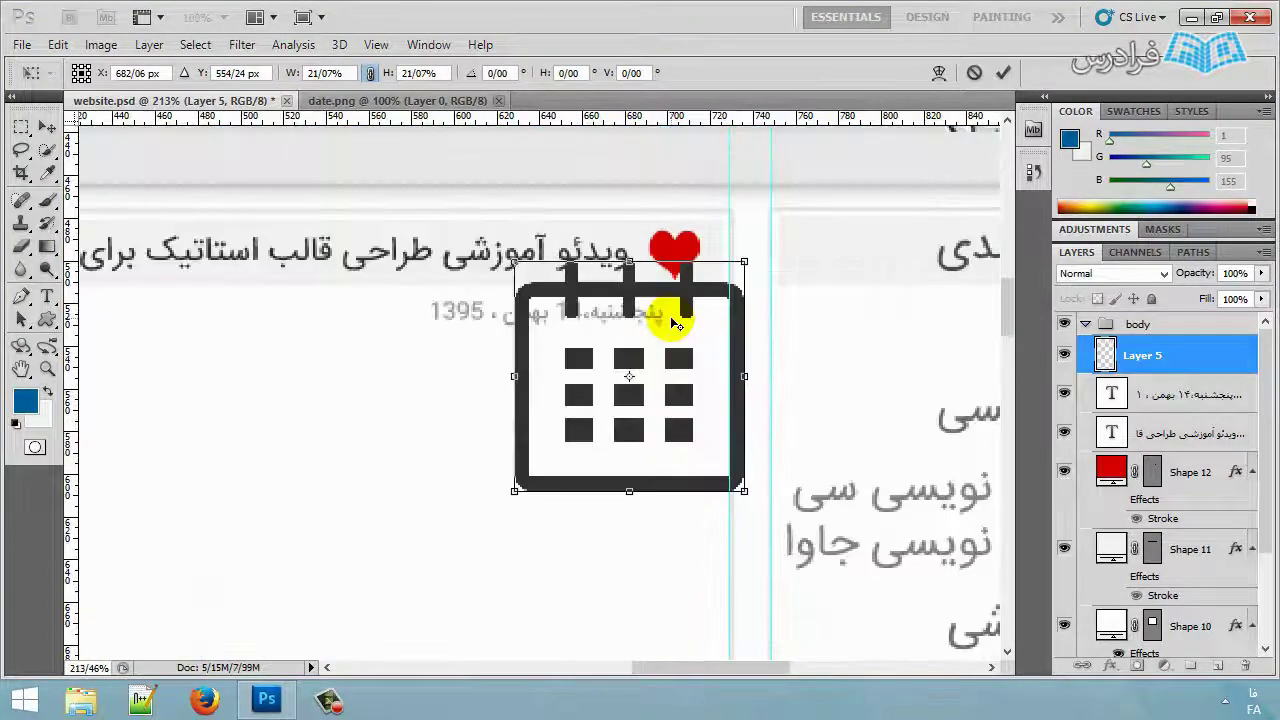
{"action": "left_click_drag", "start_coordinate": [516, 488], "coordinate": [668, 352]}
{"action": "scroll", "coordinate": [691, 326], "scroll_direction": "up", "scroll_amount": 3}
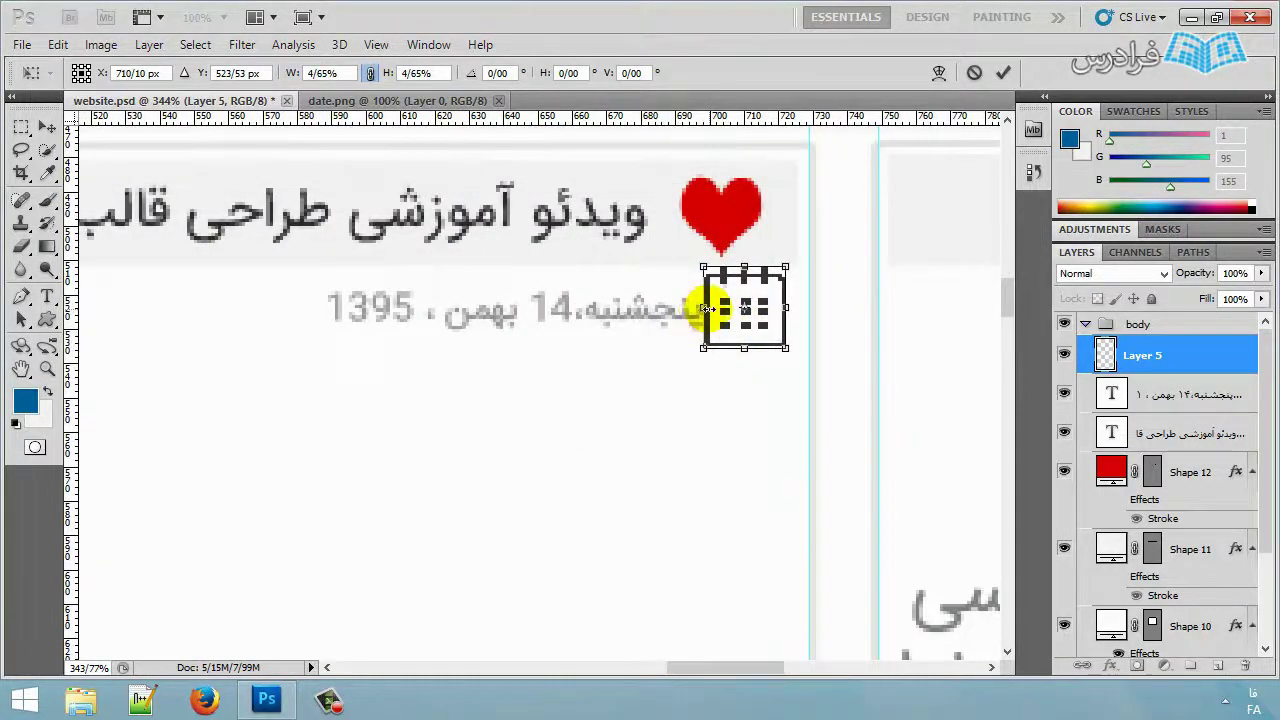
{"action": "left_click_drag", "start_coordinate": [705, 310], "coordinate": [733, 334]}
{"action": "key", "text": "Return"}
{"action": "key", "text": "Return"}
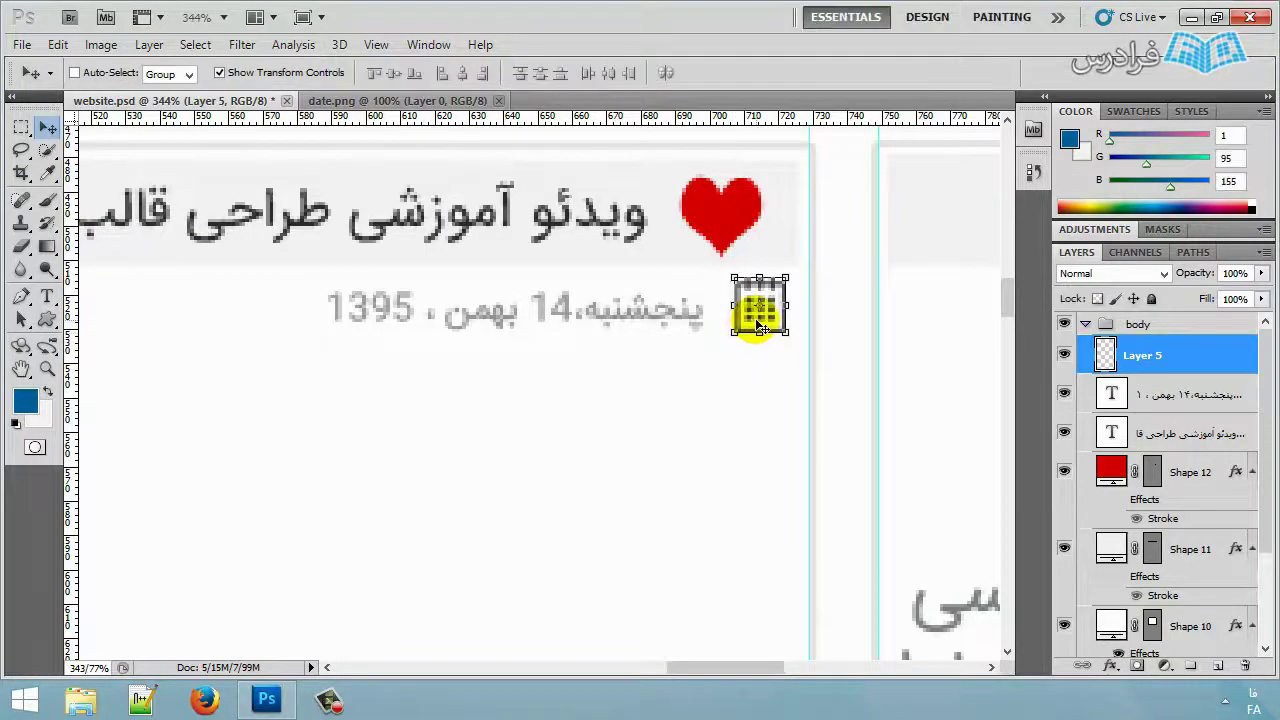